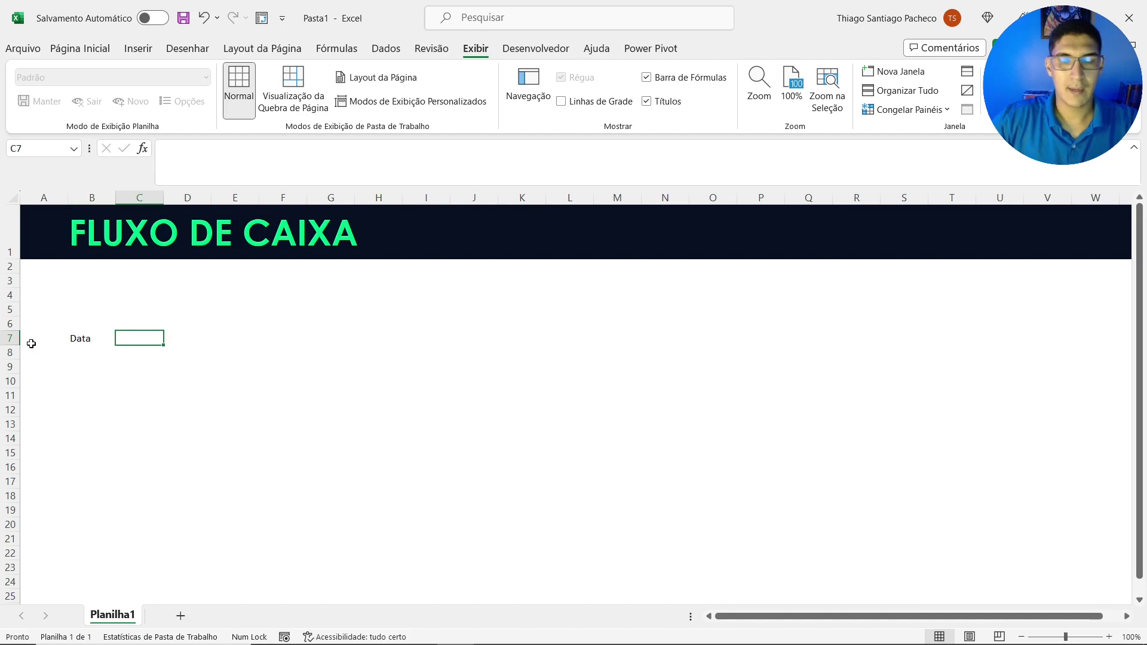
Enter the column header Movimento in cell C7, beside the Data header
text(Movimen)
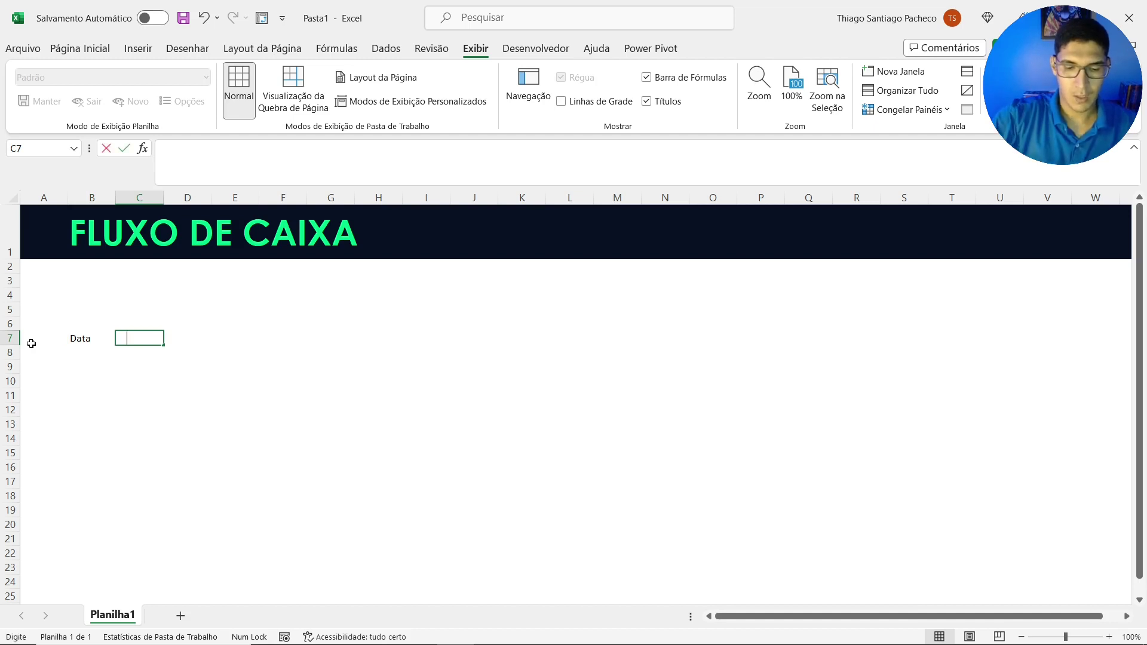
text(to)
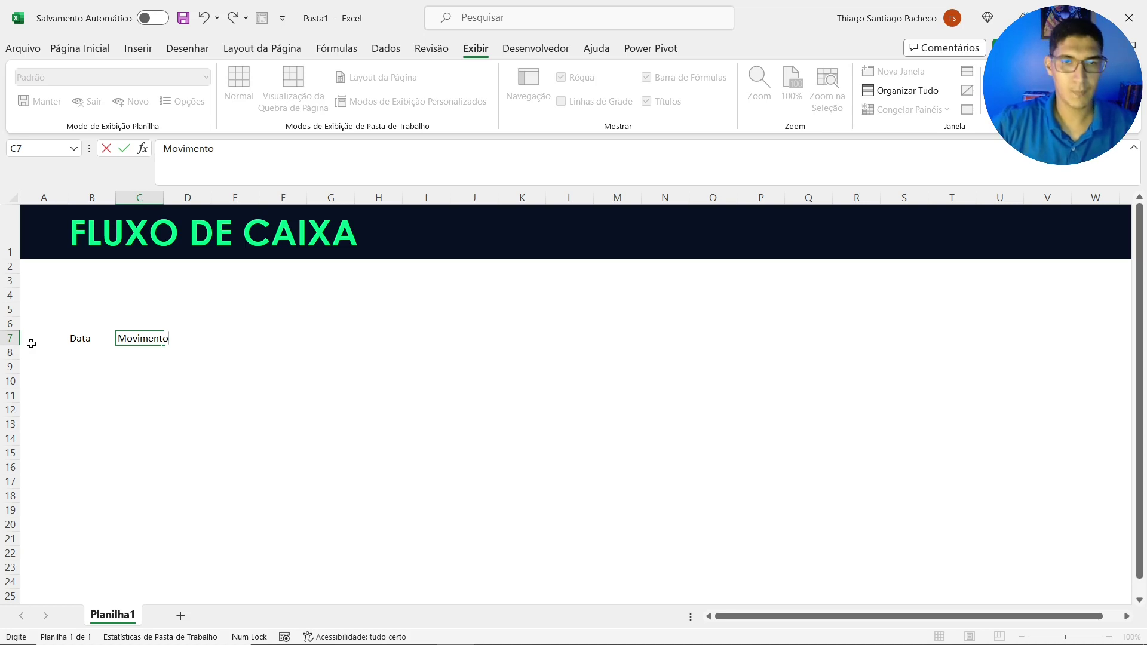
key(Tab)
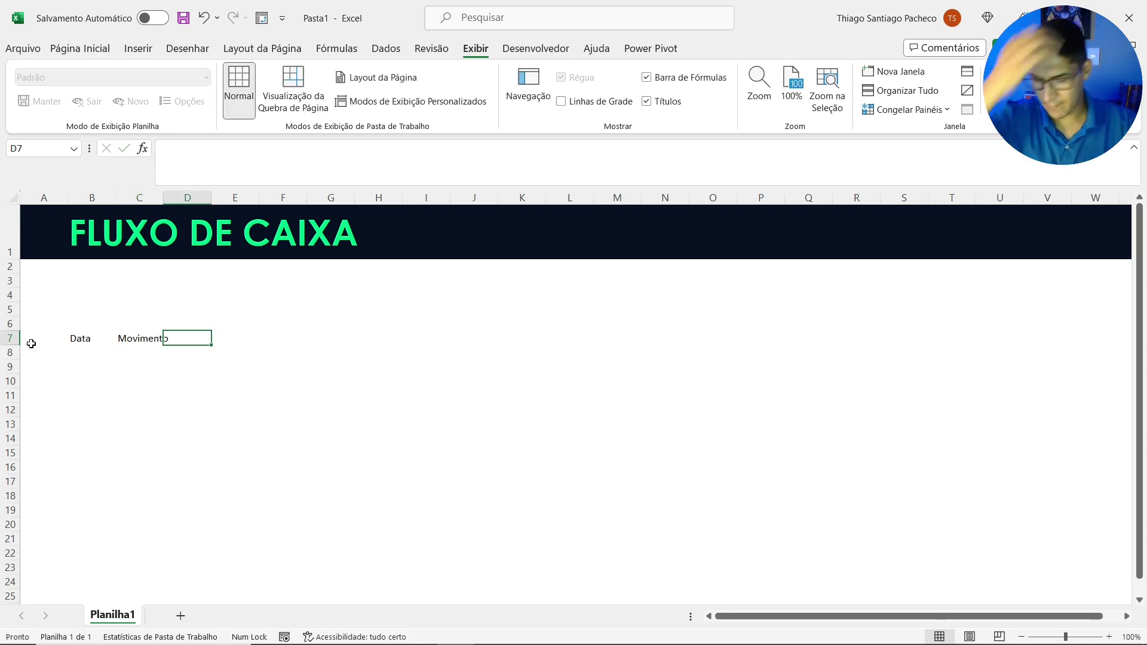
Enter the column header Categoria in cell D7
text(Categi)
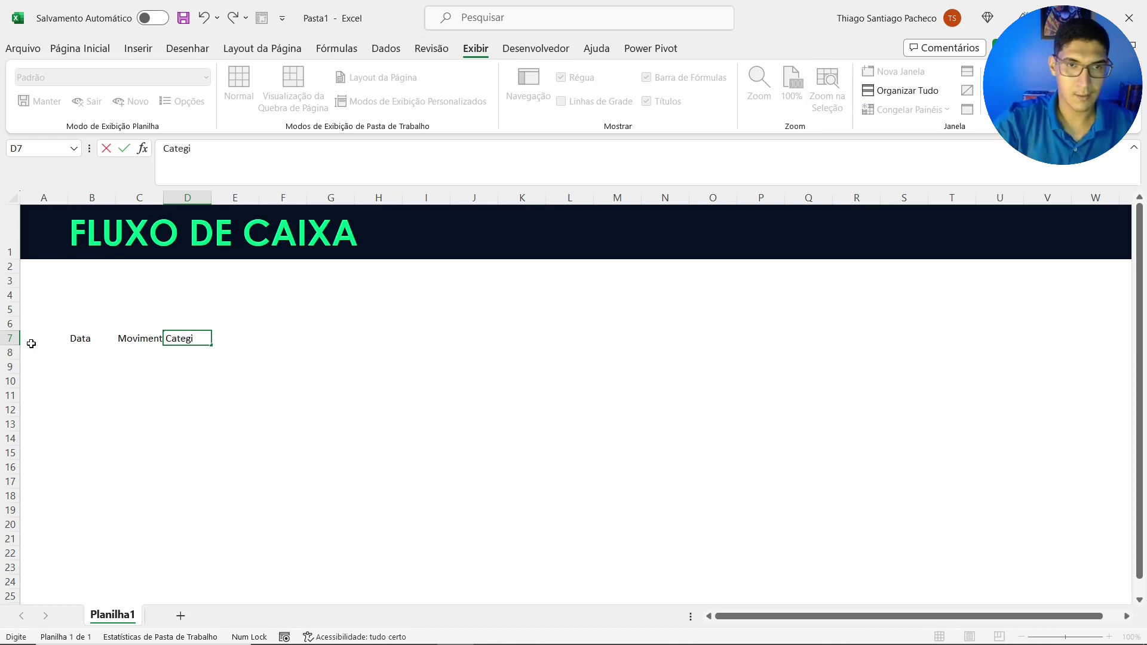
key(BackSpace)
text(oria)
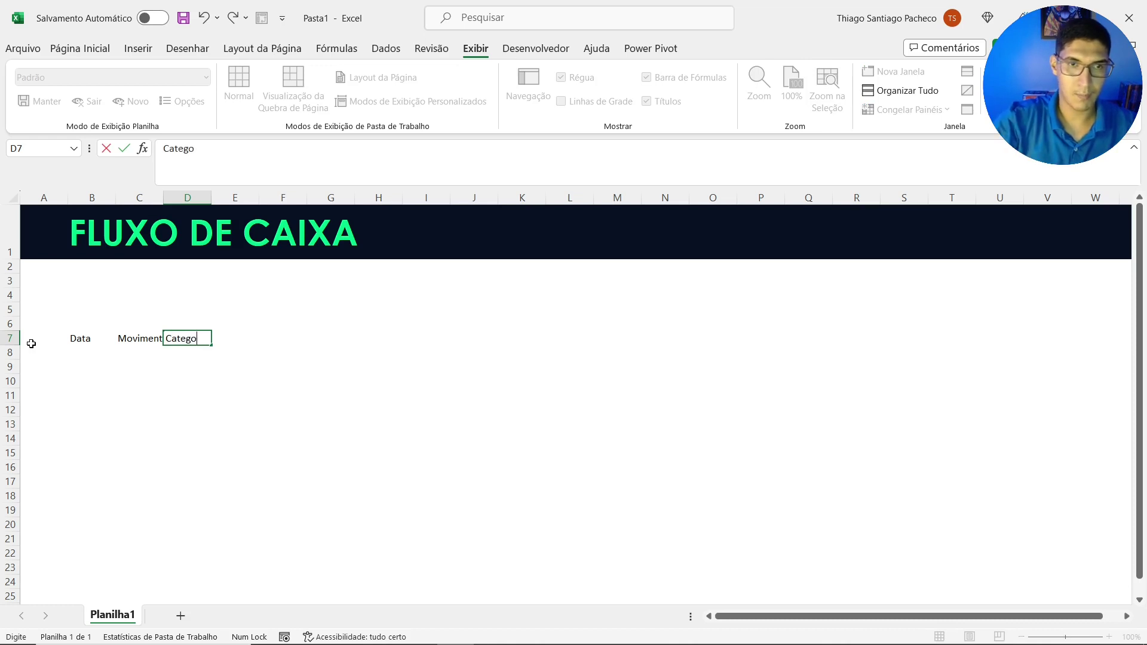
key(BackSpace)
key(BackSpace)
text(ia da)
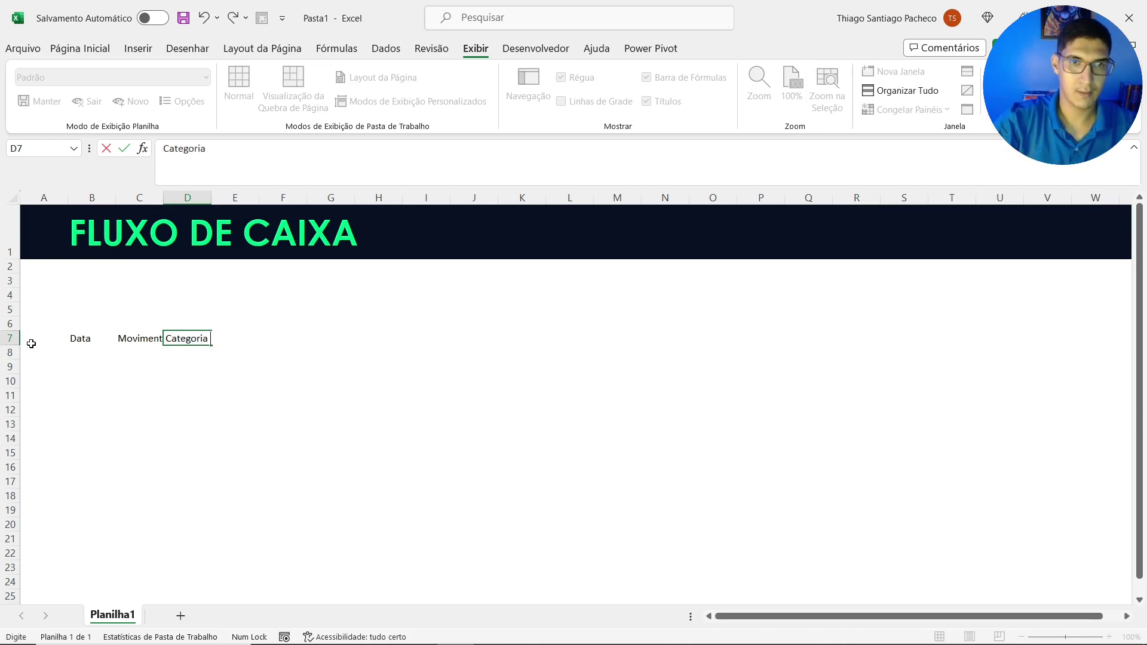
key(BackSpace)
key(BackSpace)
key(BackSpace)
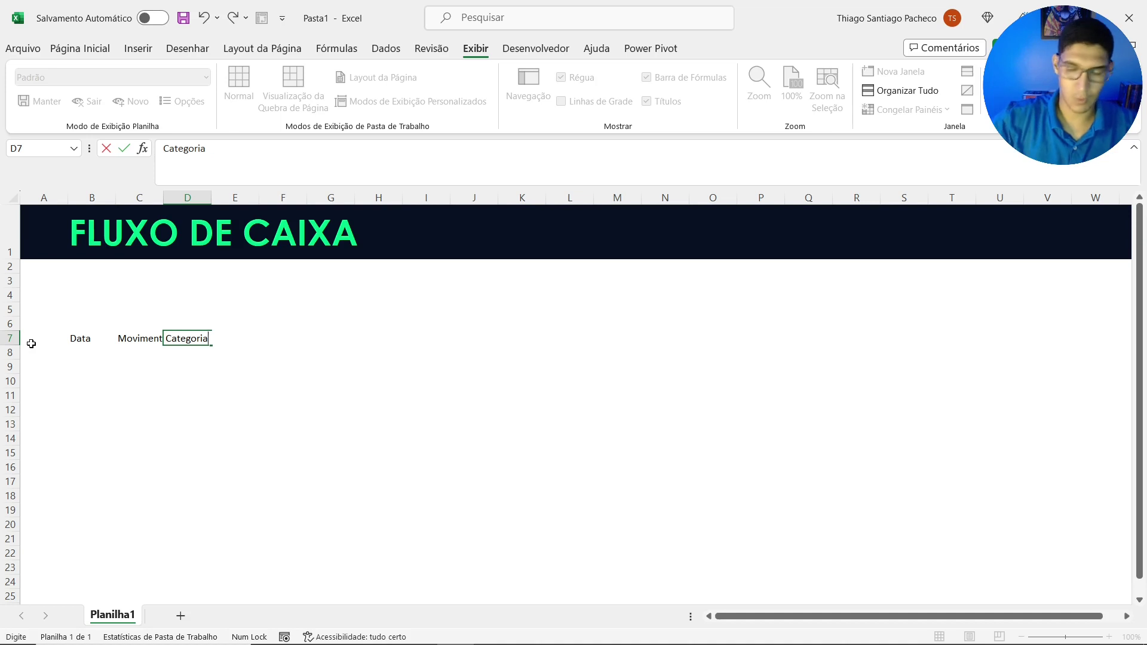
key(Tab)
Complete the header row by entering Valor in E7 and Saldo in F7
text(Va)
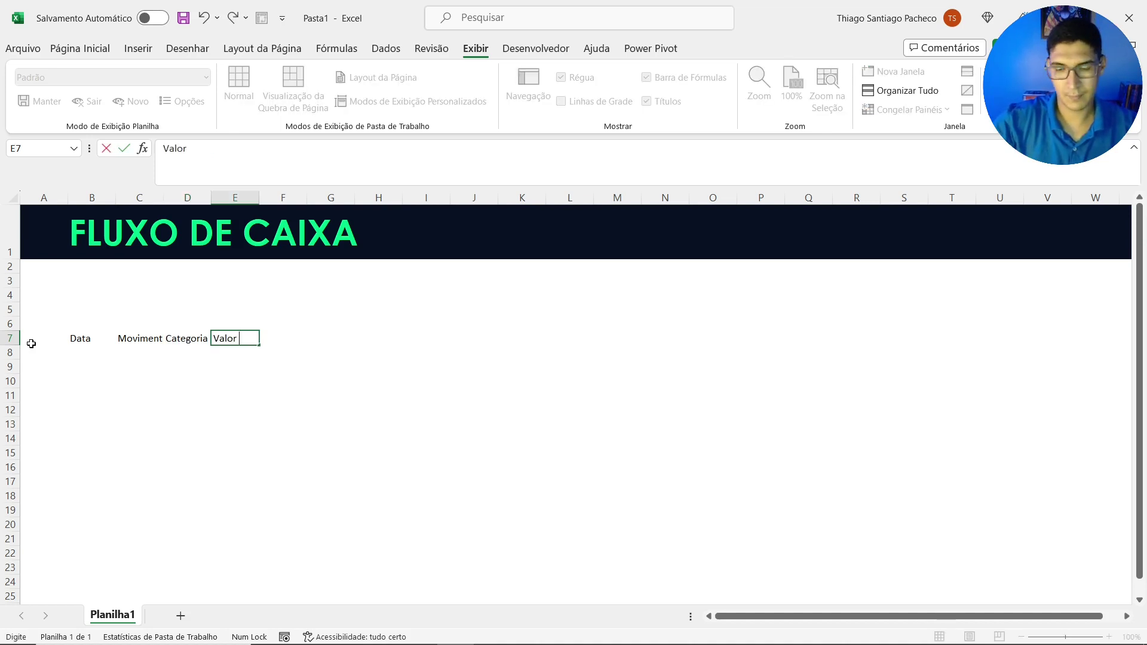
key(Tab)
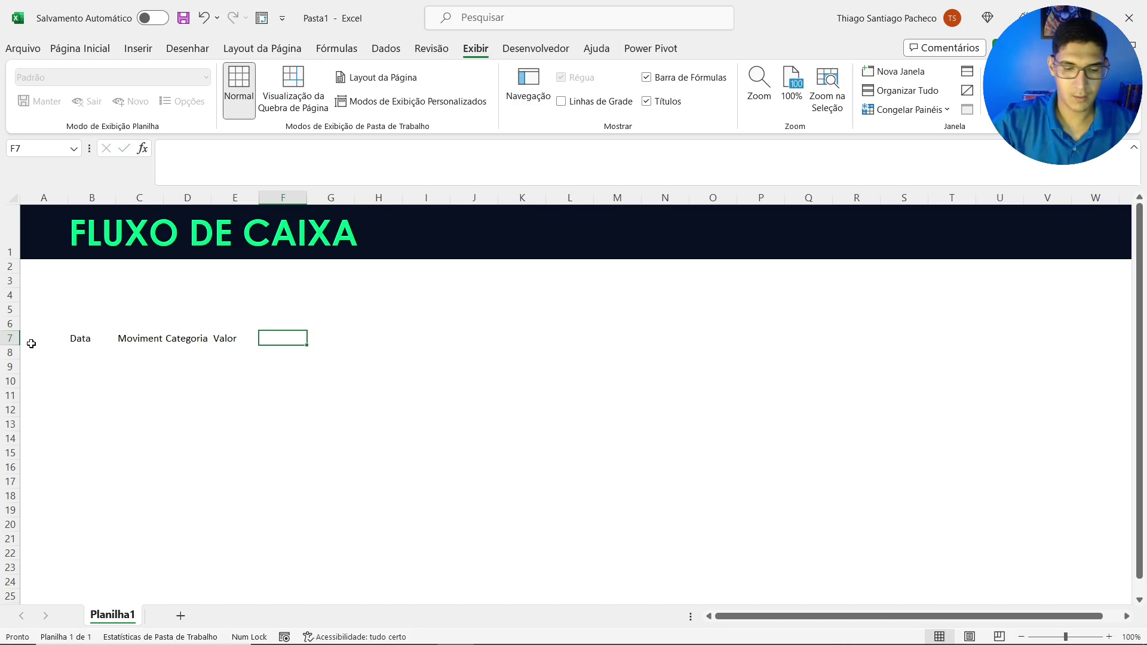
text(Saldo)
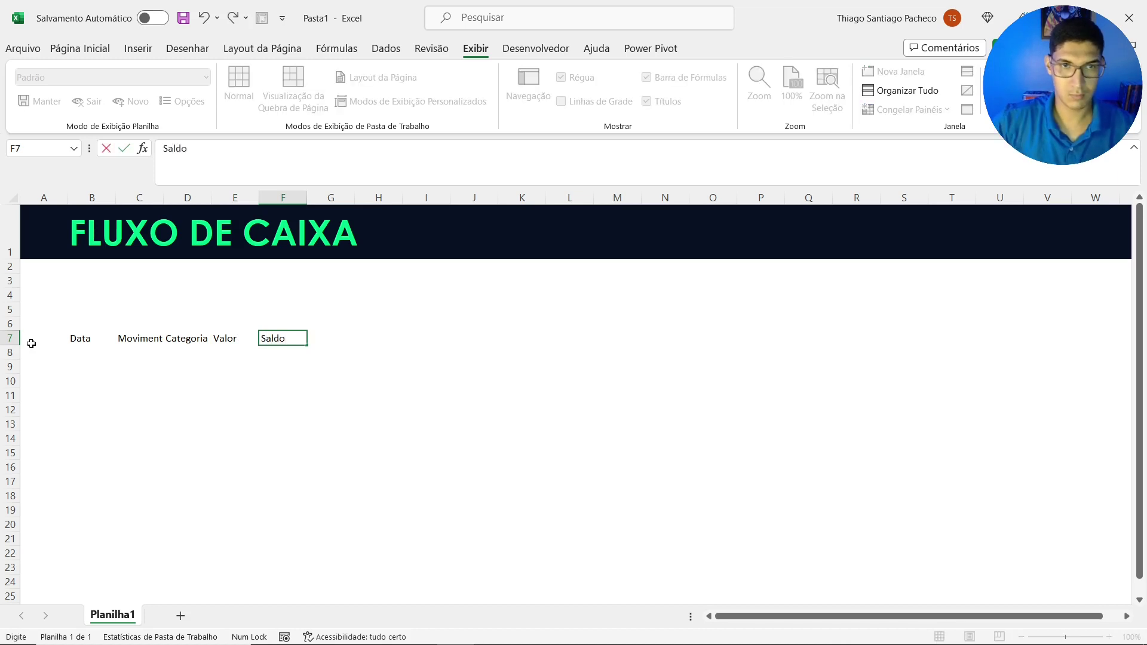
key(Return)
click(88, 341)
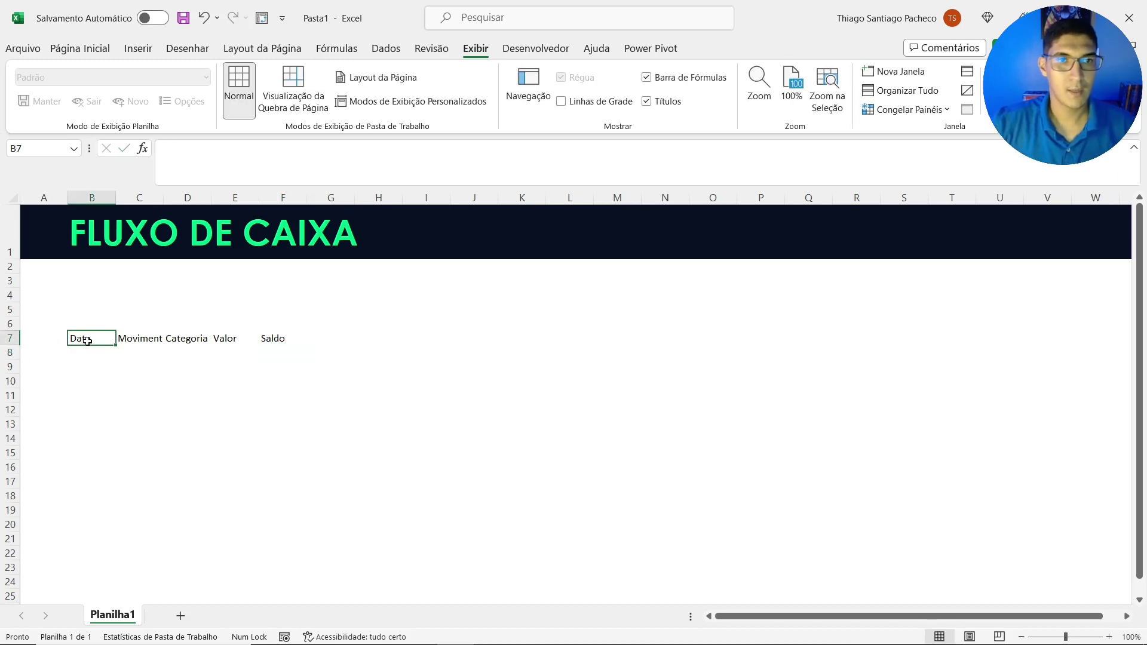
drag(88, 341, 269, 339)
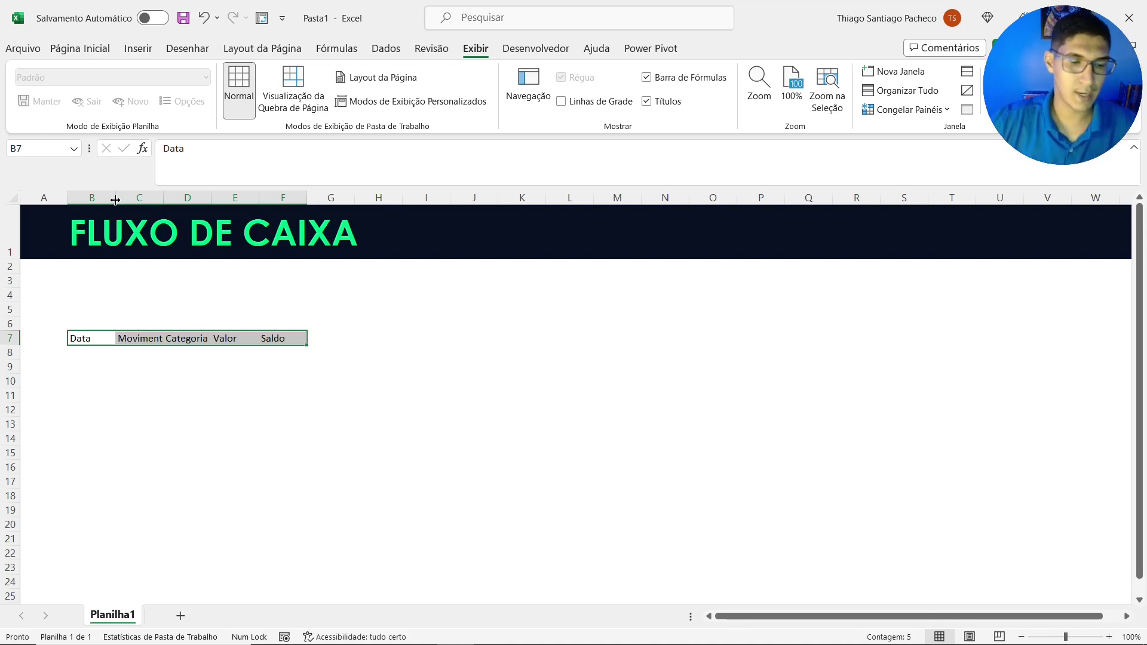
click(97, 351)
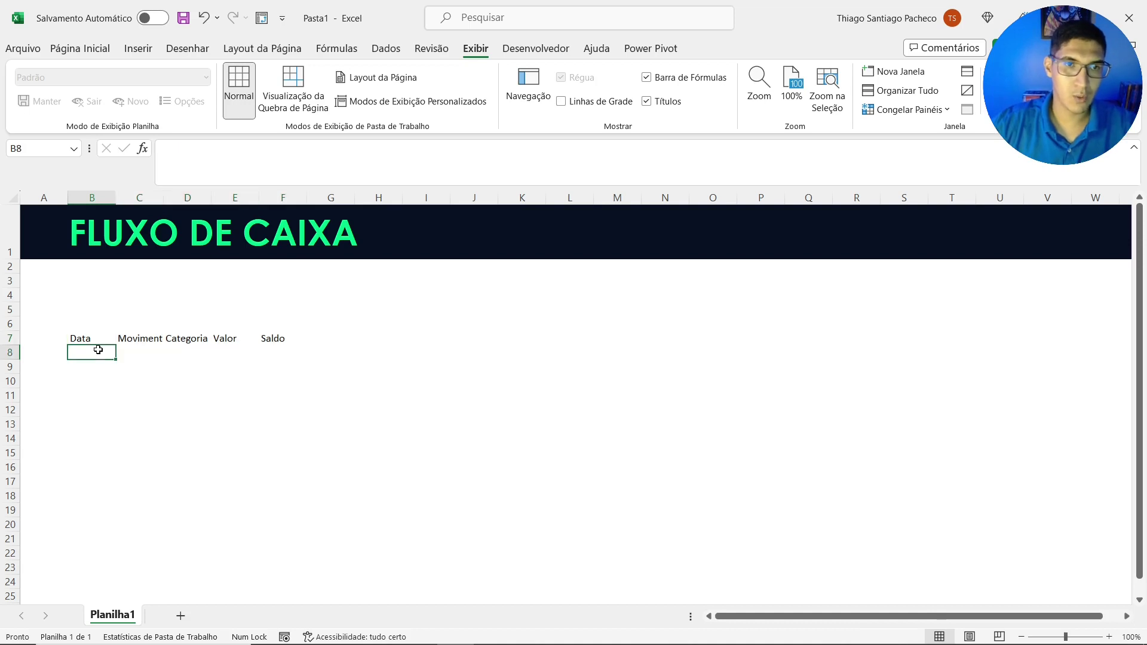
click(146, 351)
Widen columns C, D, E and F so the Movimento, Categoria, Valor and Saldo headers have ample room
drag(164, 197, 445, 201)
click(238, 197)
click(322, 198)
click(396, 197)
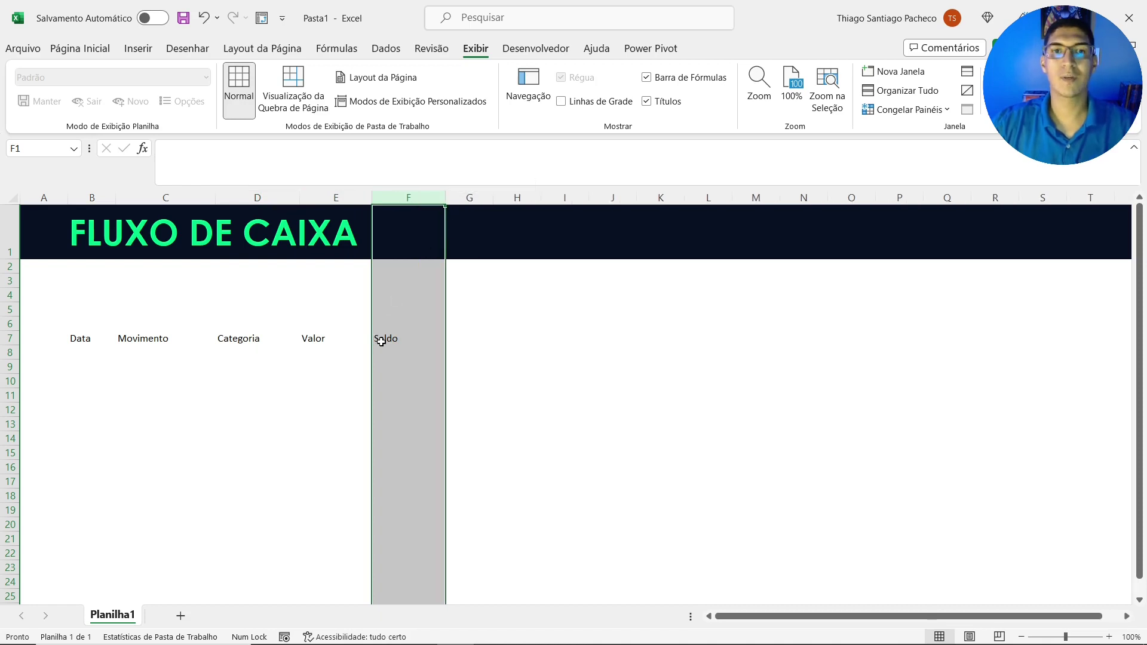
click(386, 393)
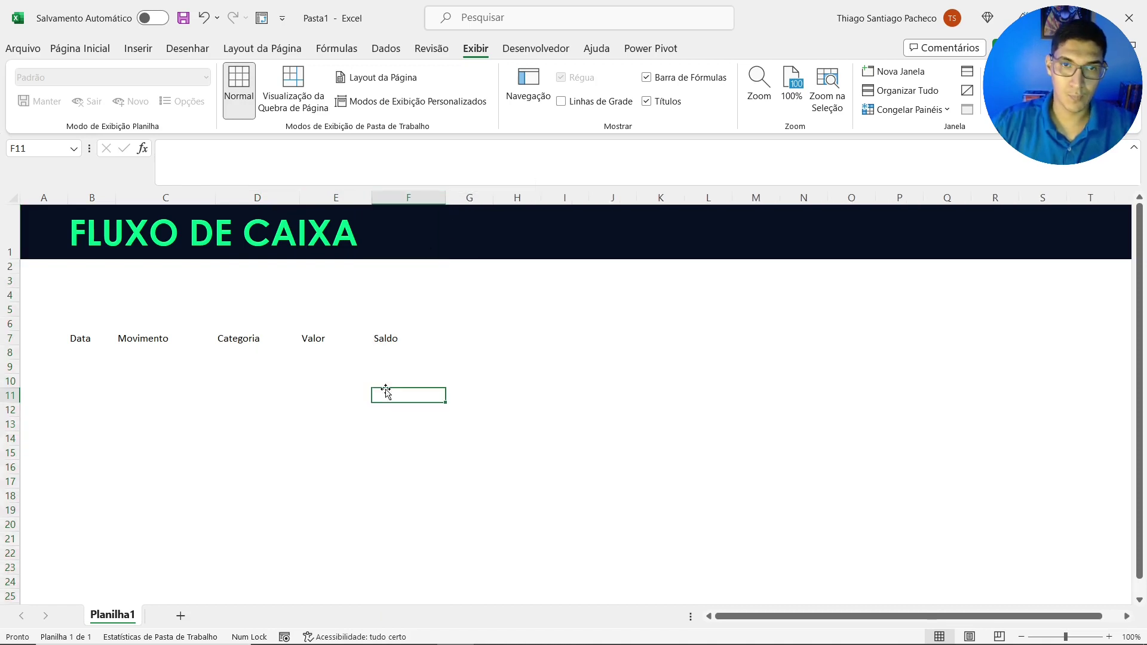
Fill the header cells B7:F7 with the title banner's dark navy and make their text white
drag(389, 341, 94, 339)
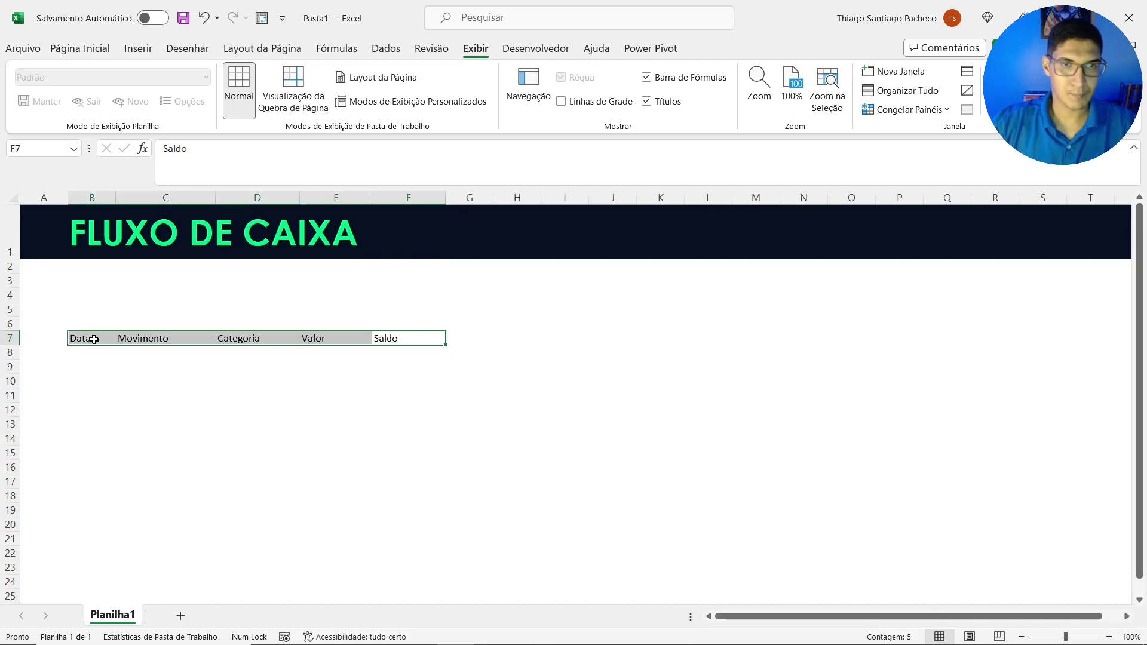
click(88, 48)
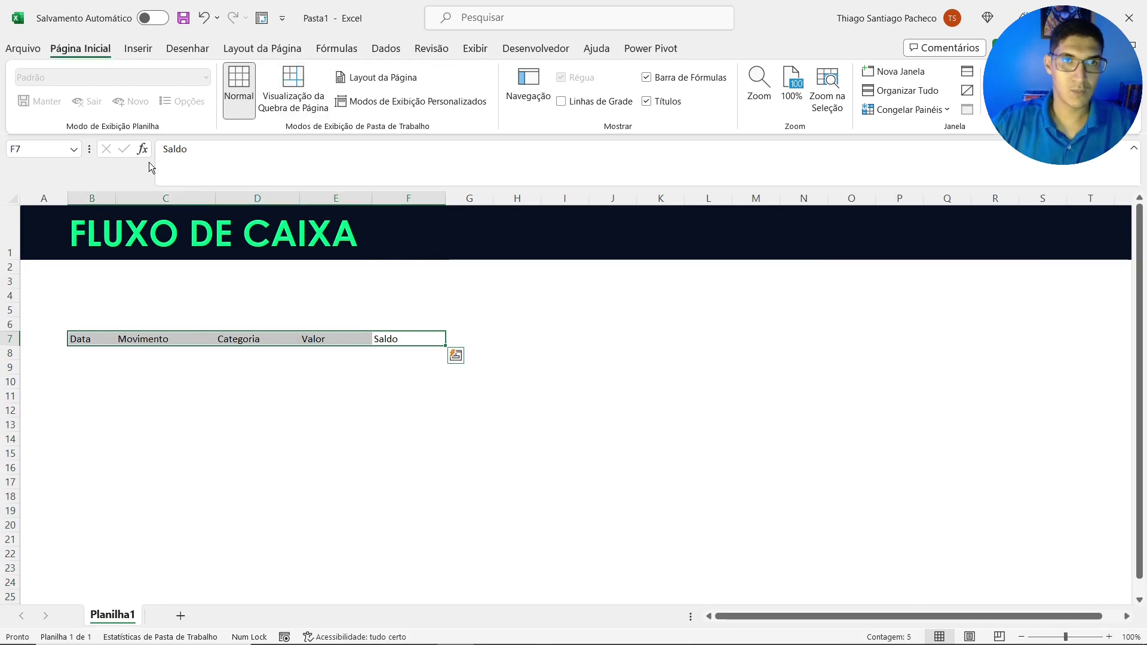
click(113, 373)
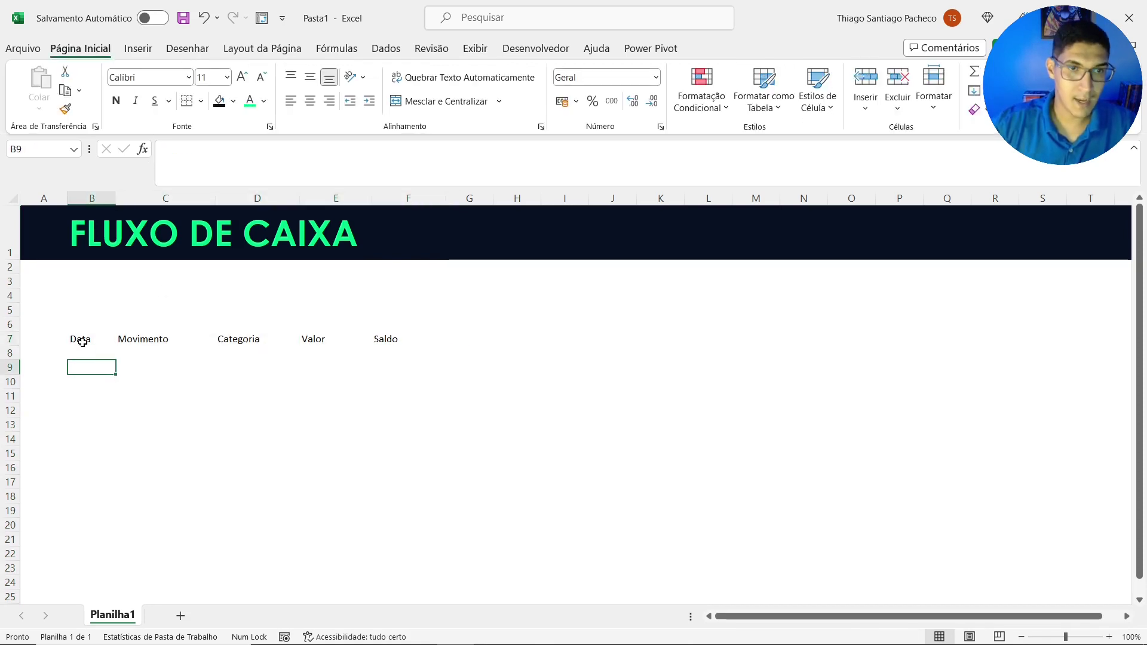
drag(81, 338, 386, 342)
click(217, 102)
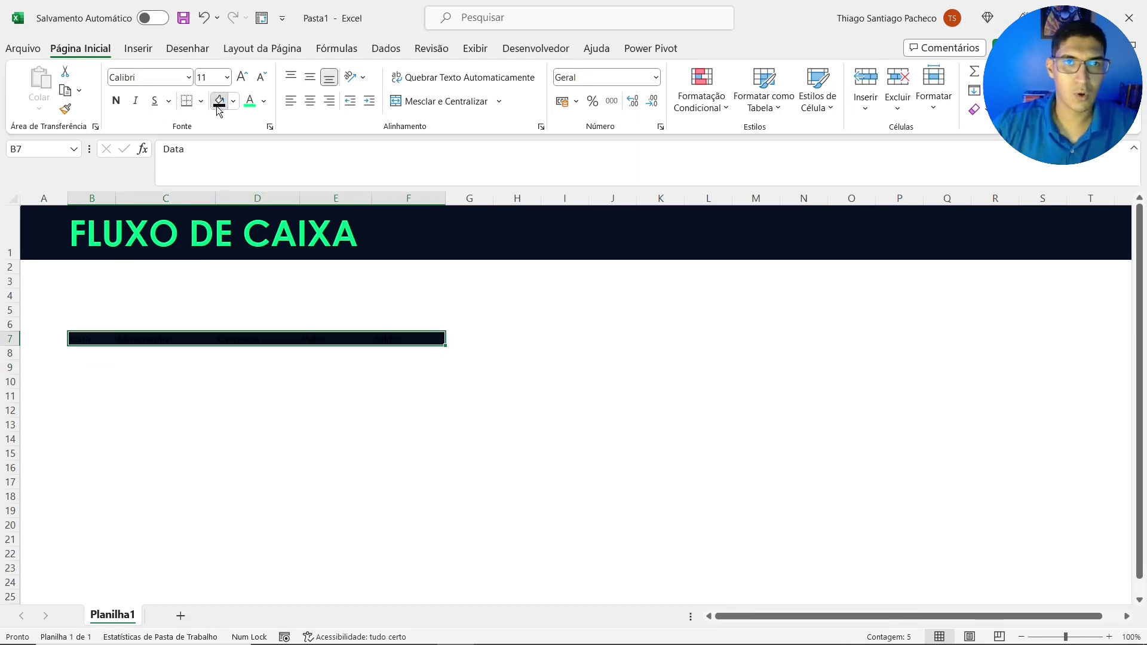
click(267, 100)
click(246, 164)
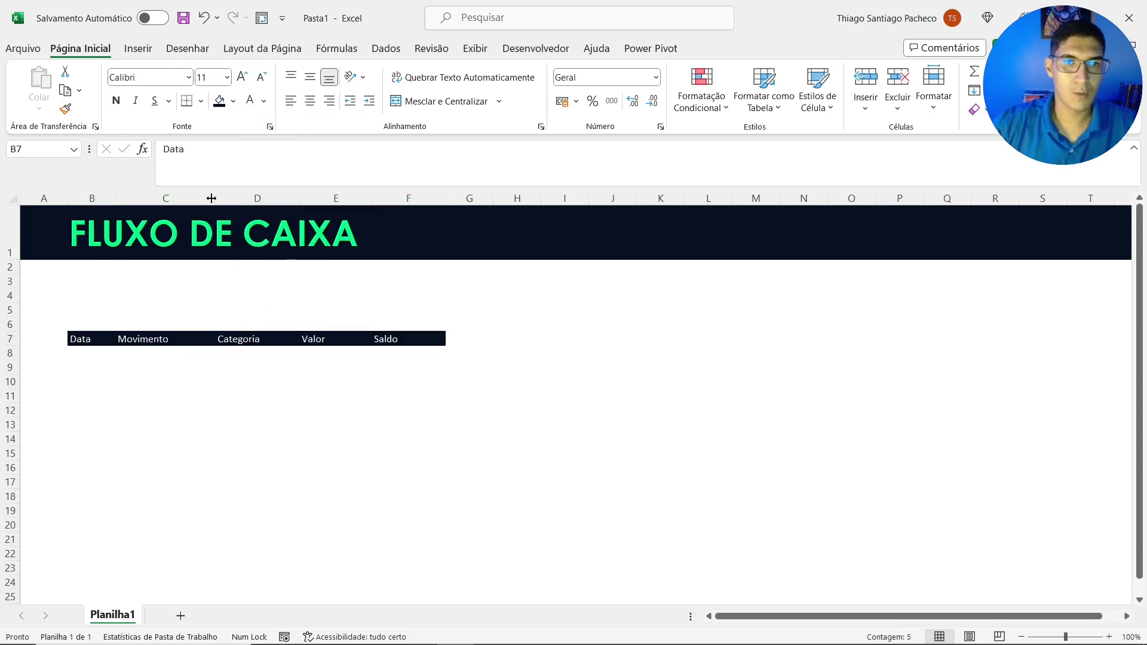
Make the headers in B7:F7 bold and centre them horizontally
click(118, 100)
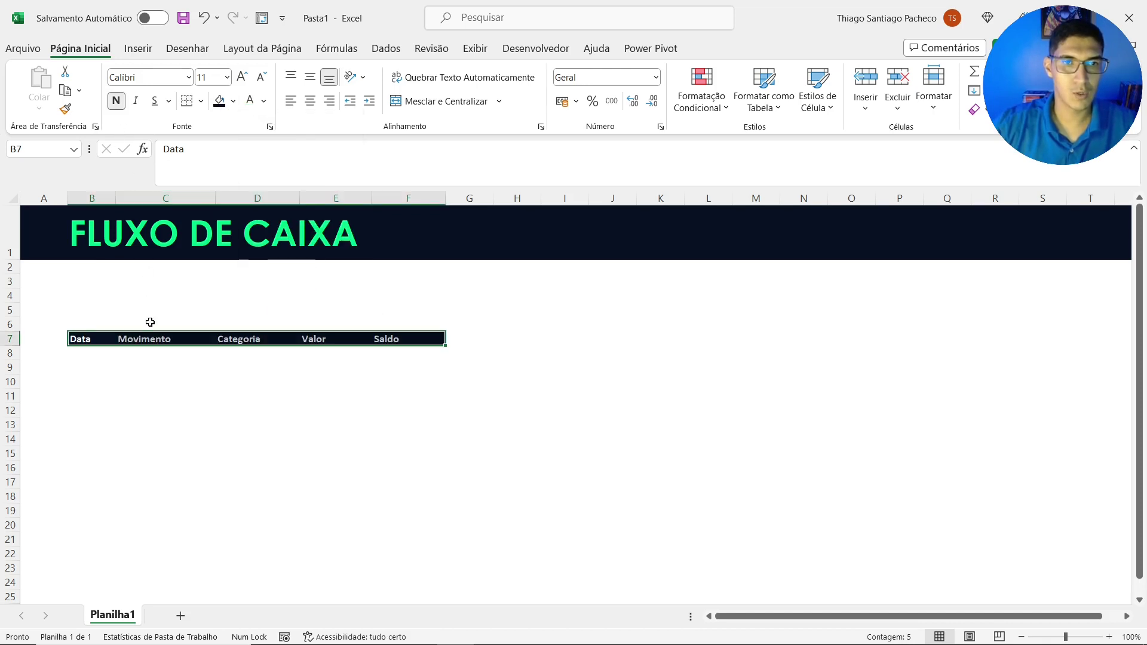
click(310, 102)
click(239, 380)
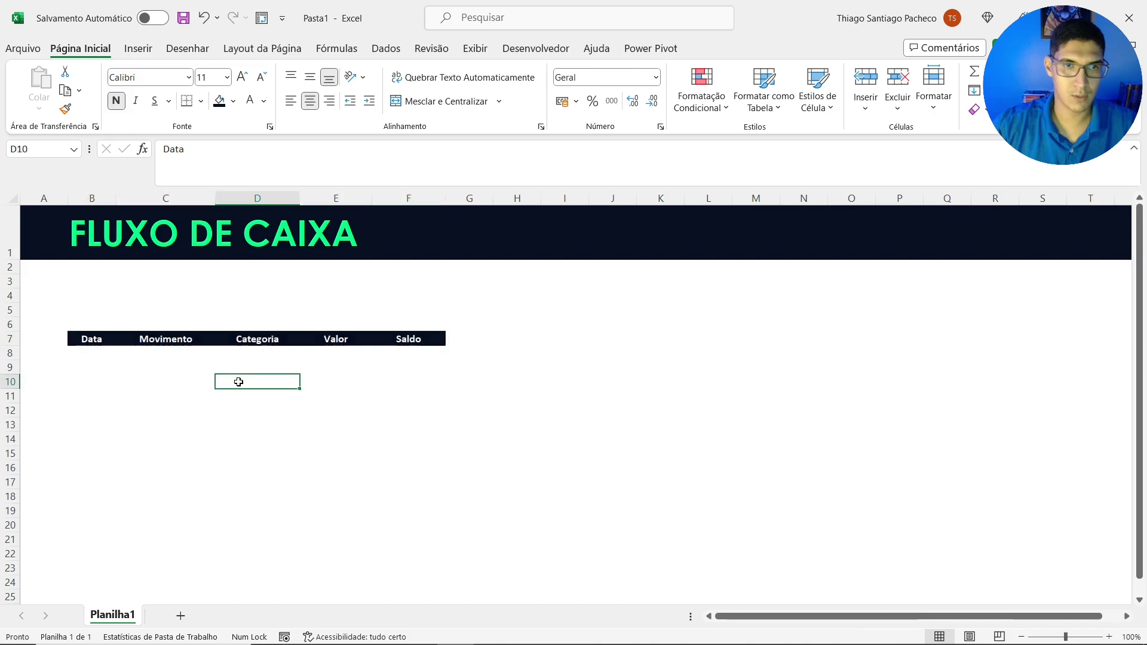
click(92, 351)
click(93, 339)
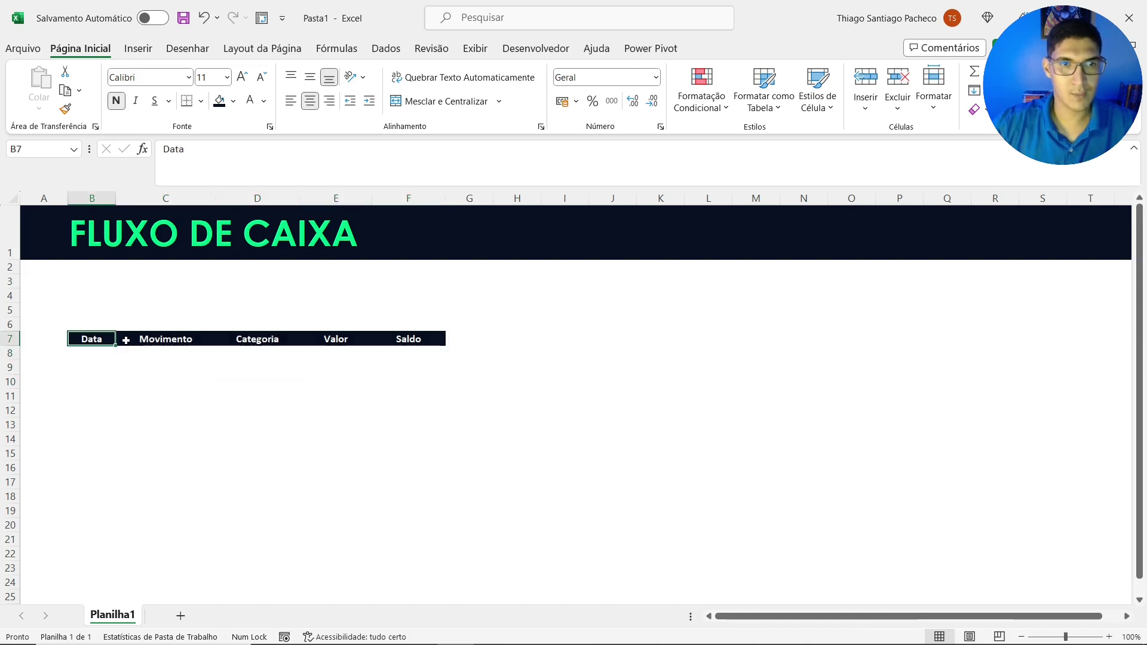
click(126, 340)
click(85, 338)
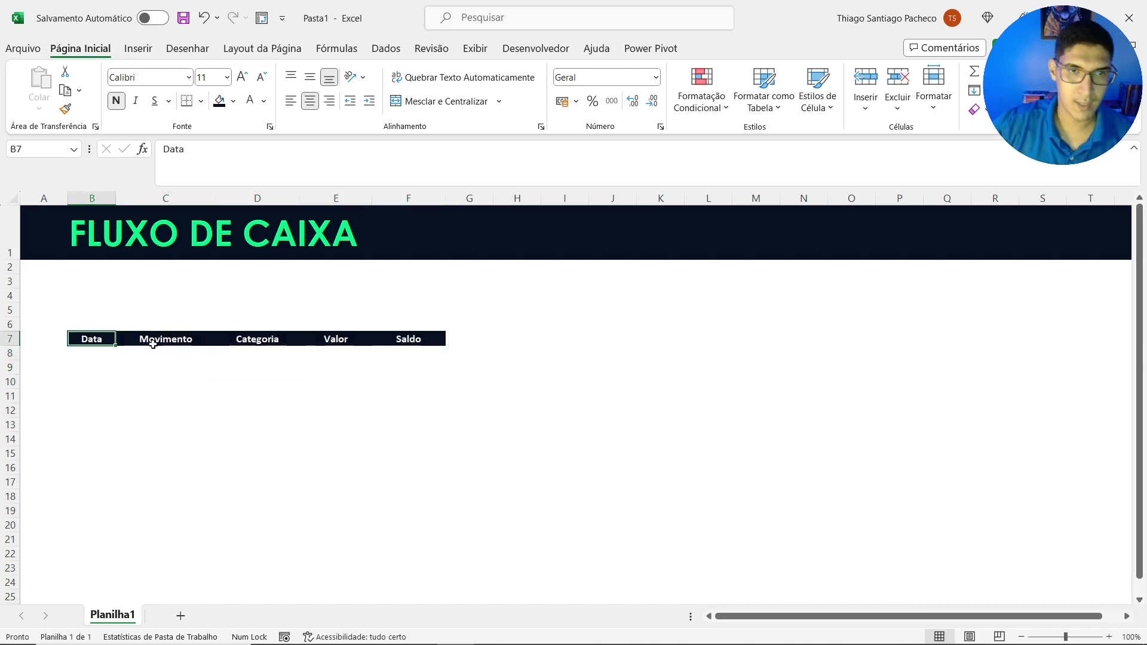
click(164, 339)
click(242, 338)
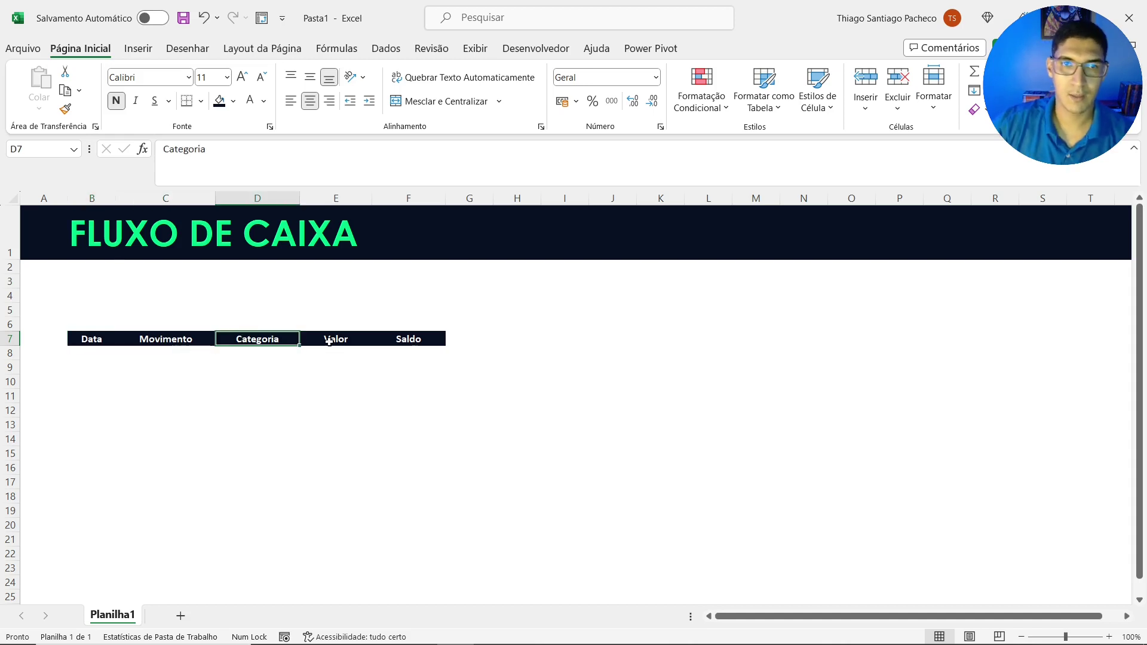
click(330, 341)
click(397, 340)
click(356, 309)
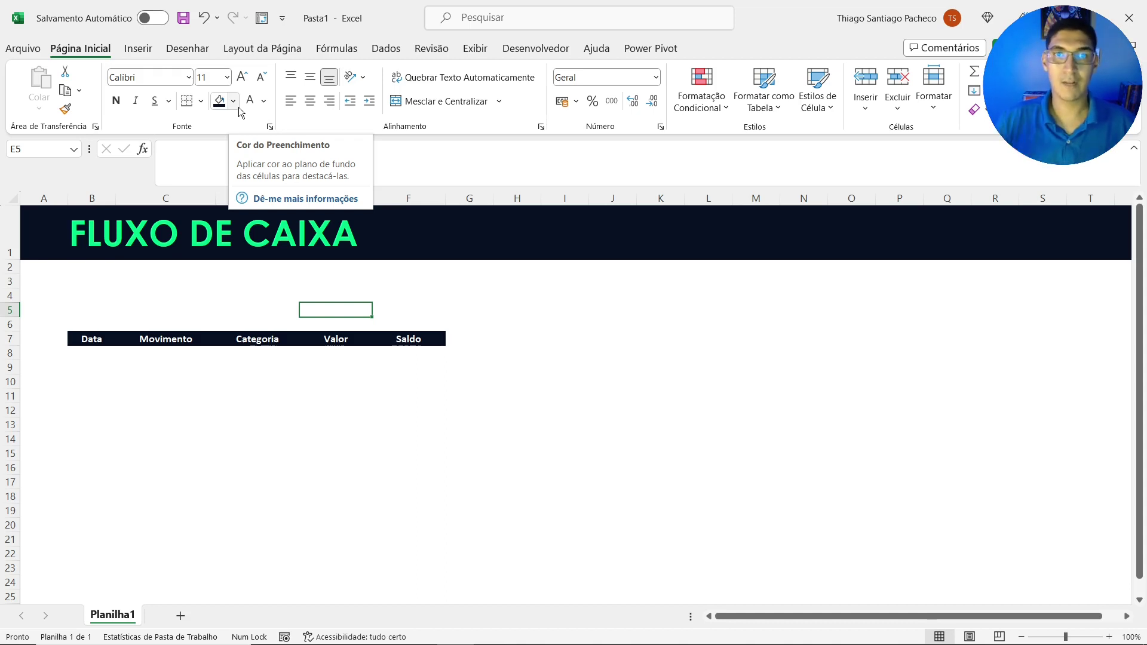
drag(421, 353, 419, 409)
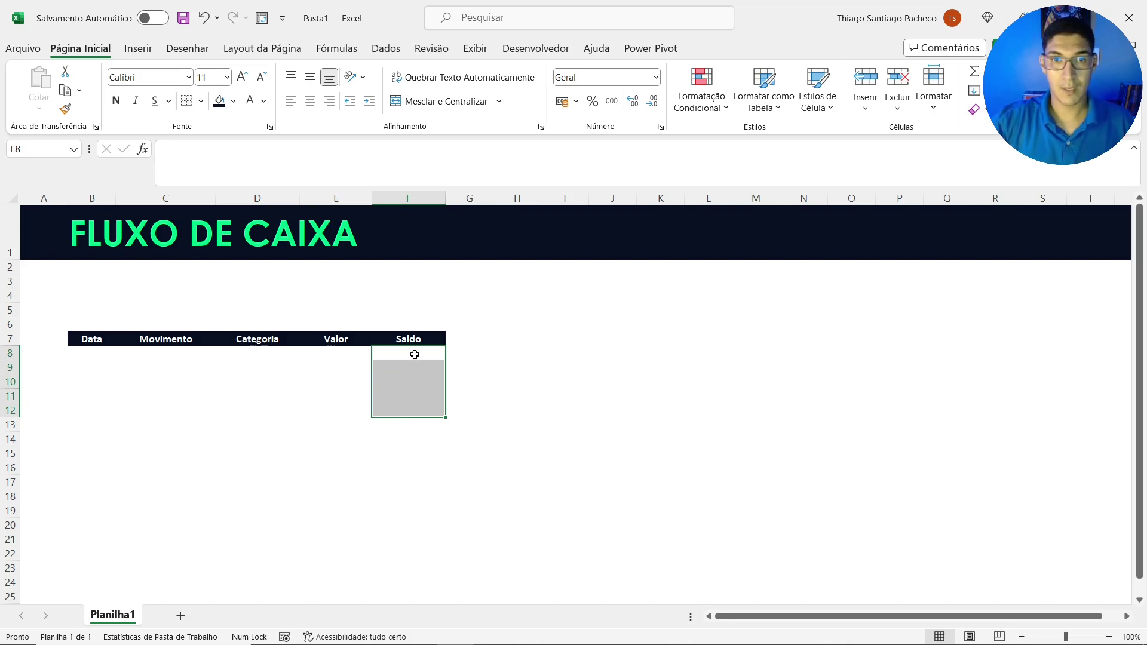
drag(414, 352, 418, 423)
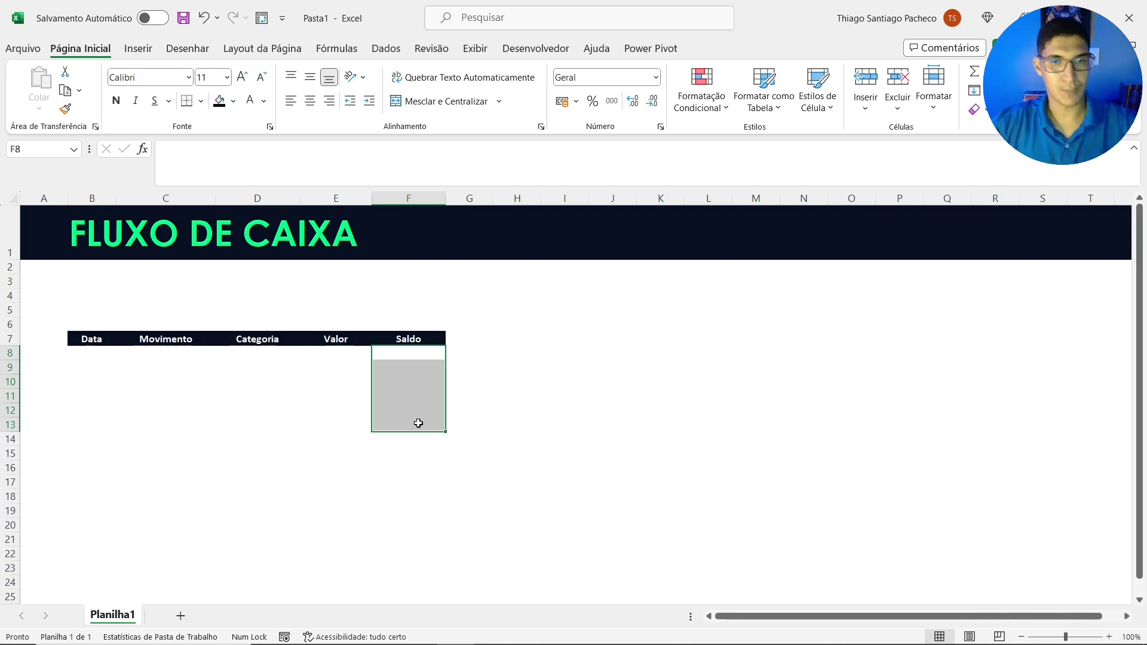
Fill cell E5 with light grey and enter the label Saldo Inicial in it
click(359, 311)
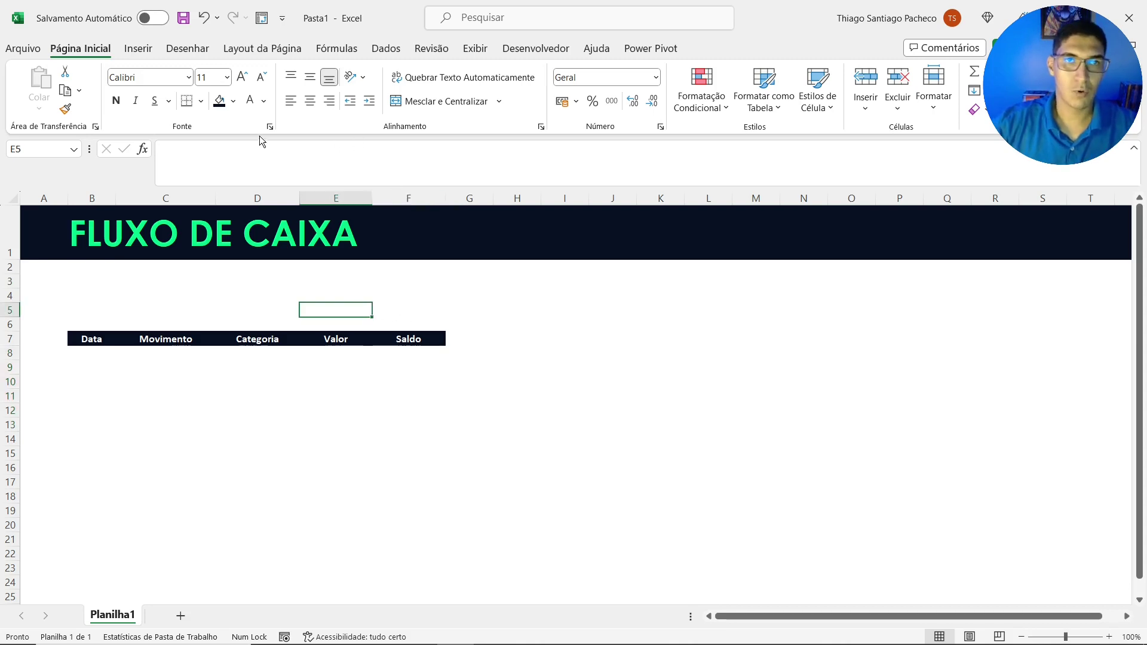
click(238, 103)
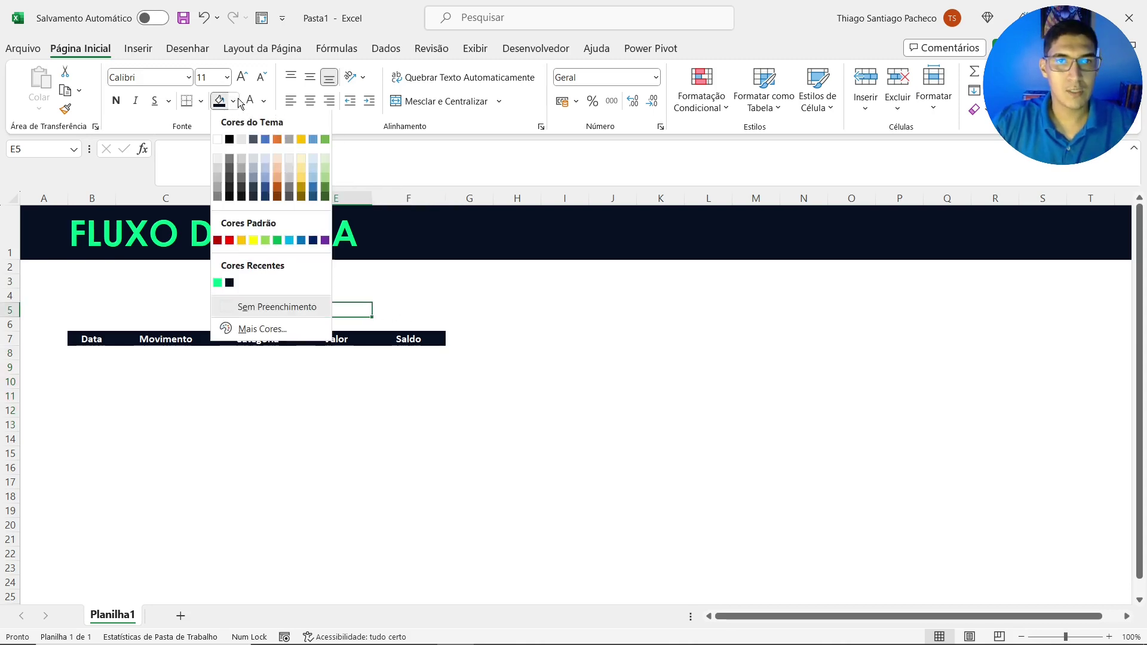
click(291, 174)
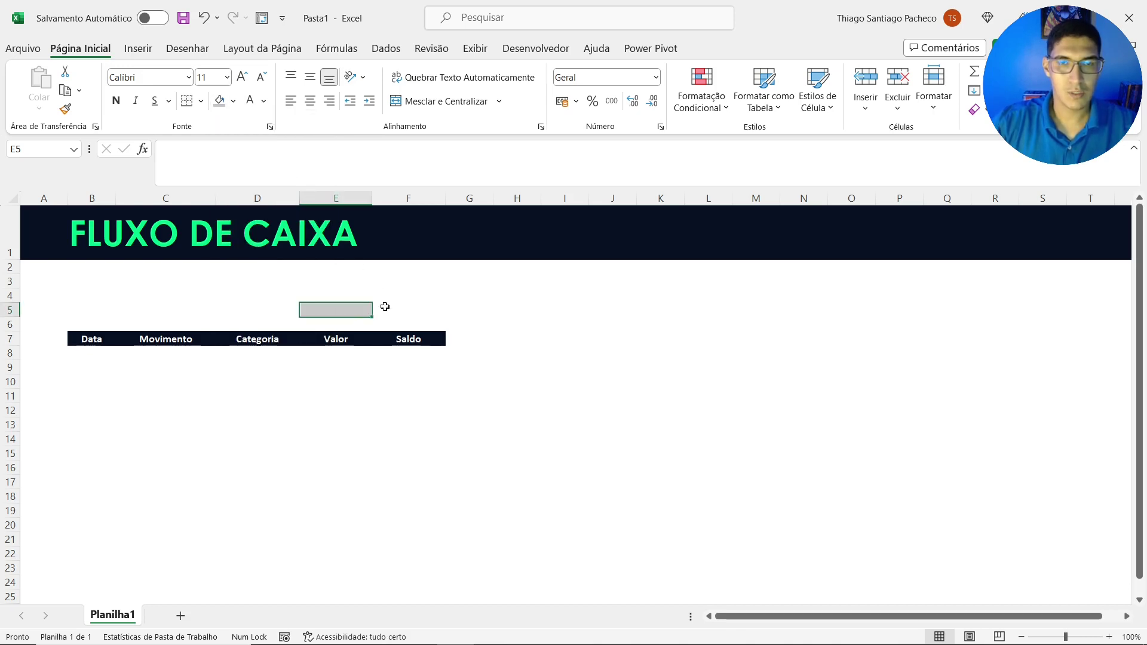
text(Saldo)
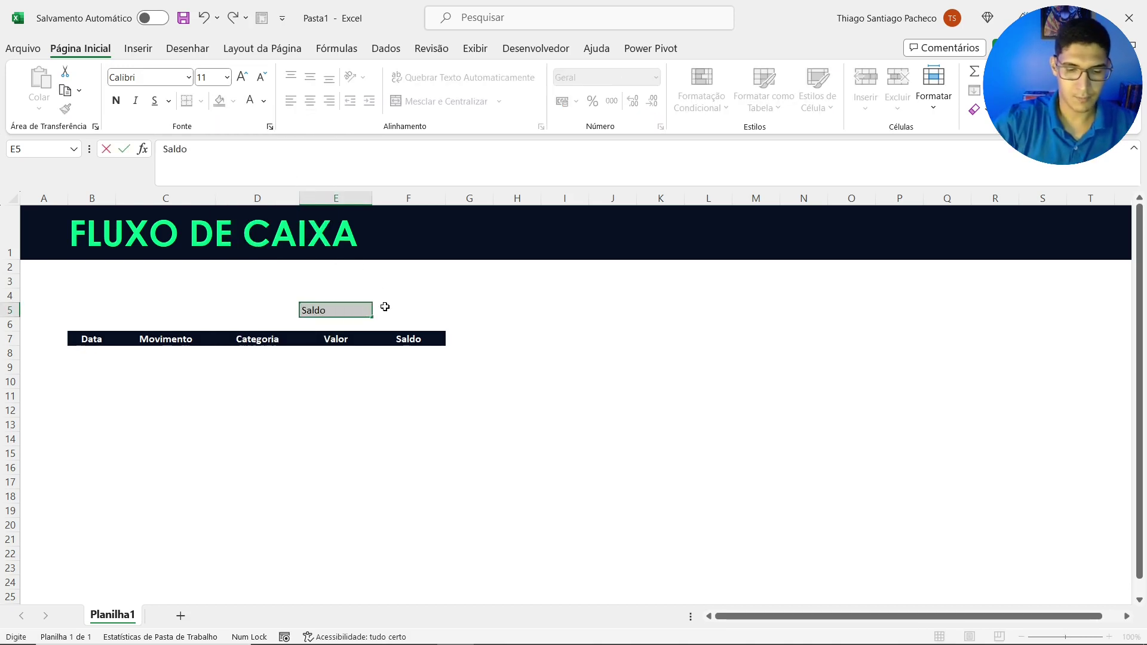
text( Inicial)
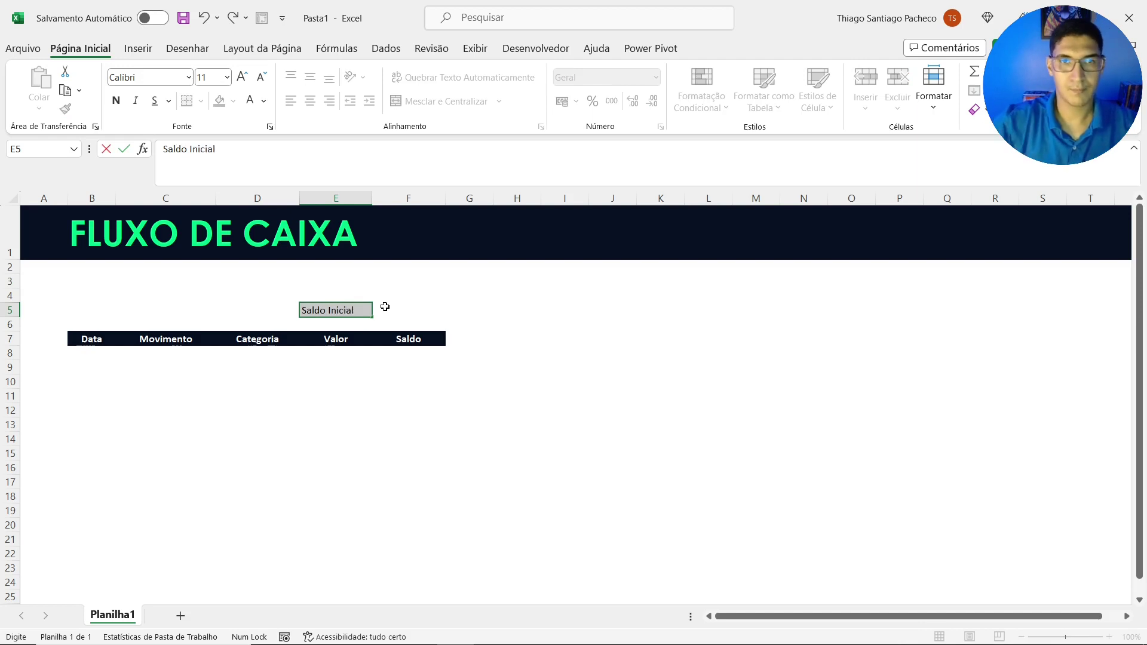
Fill cell F5, beside the Saldo Inicial label, with a light gold colour
click(385, 306)
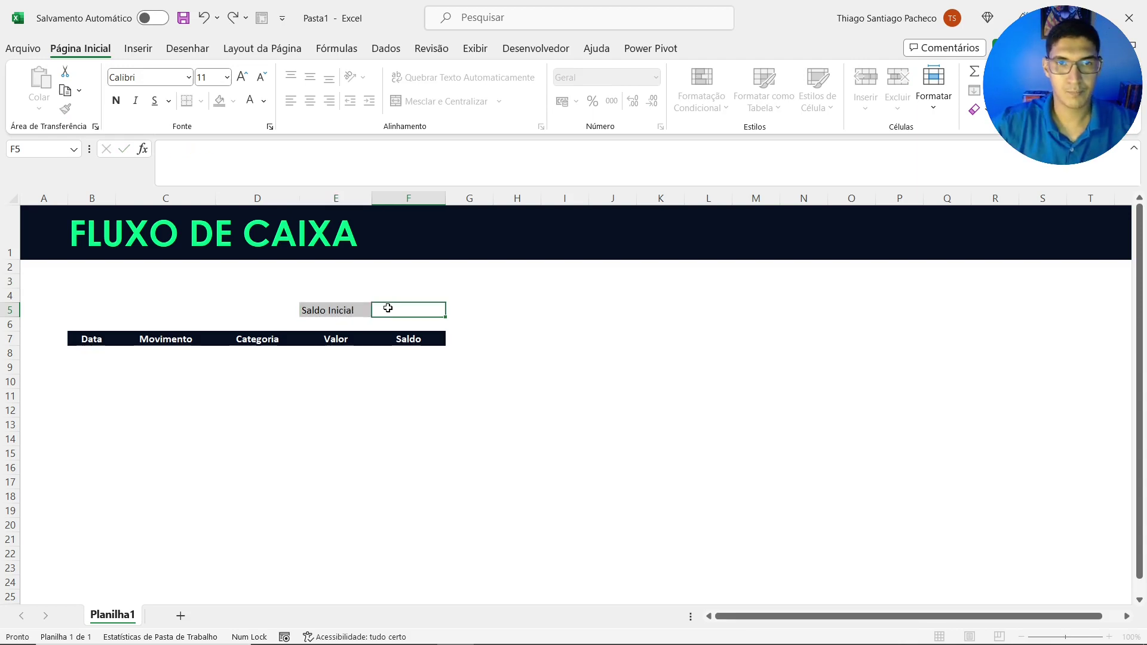
click(232, 101)
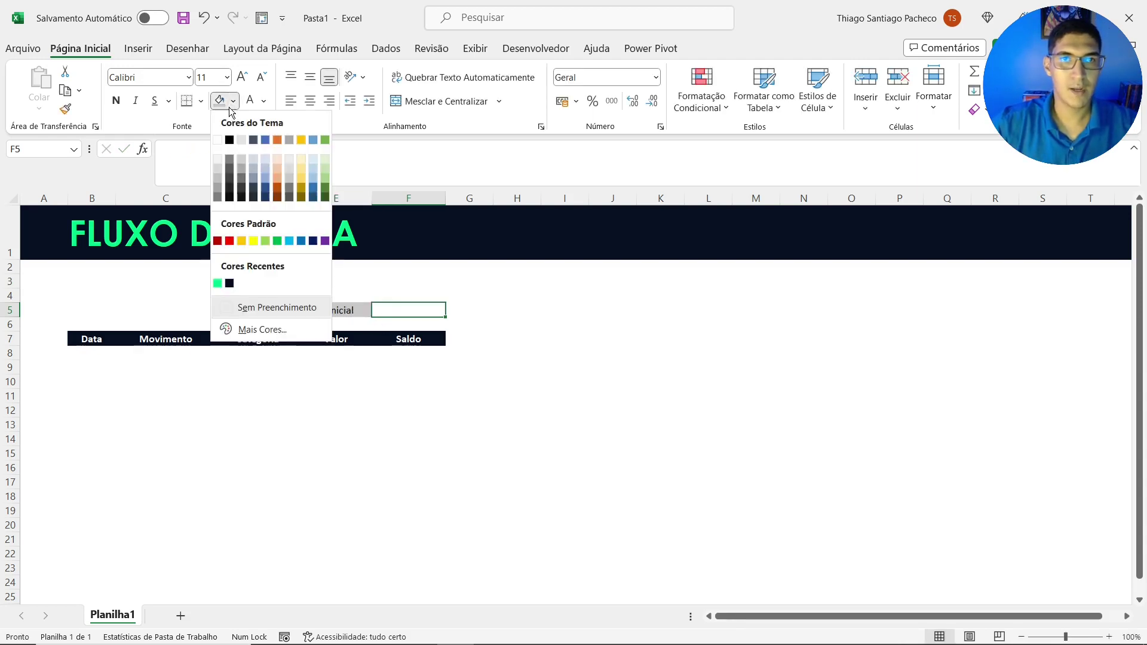
click(300, 177)
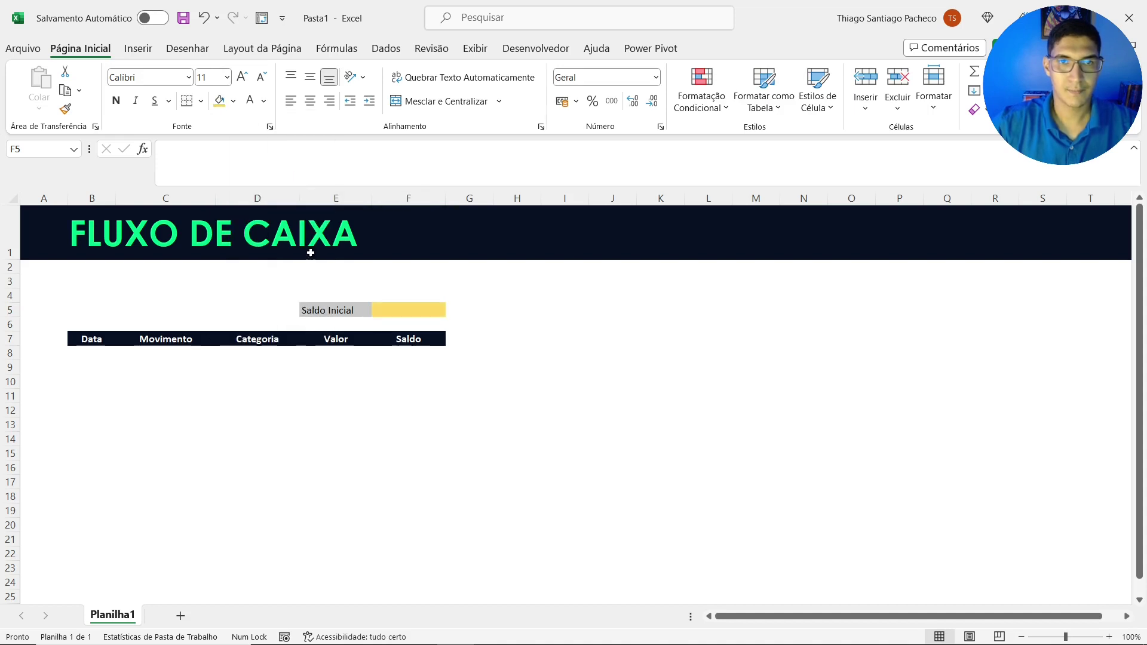
Make the Saldo Inicial label in E5 bold and centre it horizontally
click(318, 310)
click(117, 101)
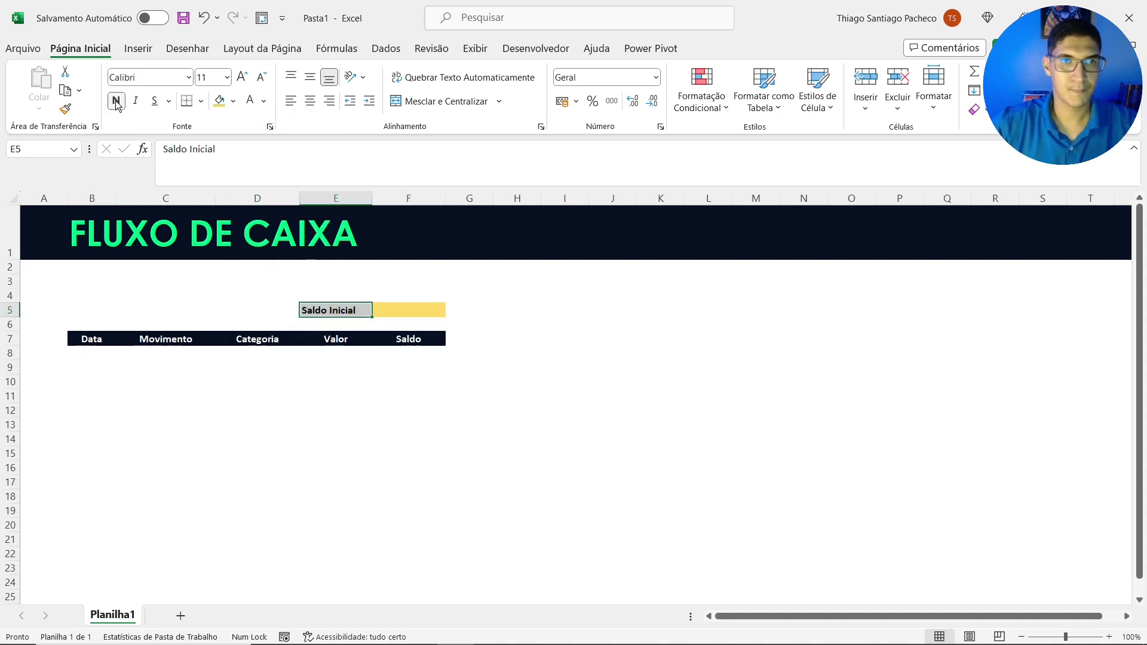
click(306, 103)
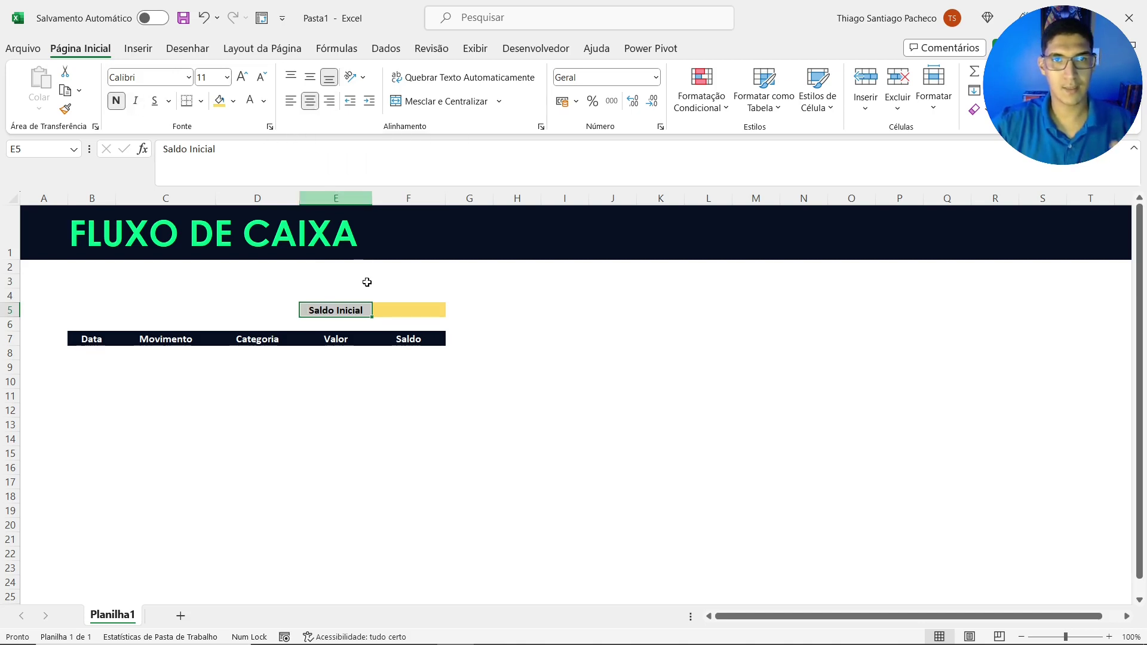
Enter 6000 as the opening balance in F5 and apply the R$ accounting number format to it
click(415, 308)
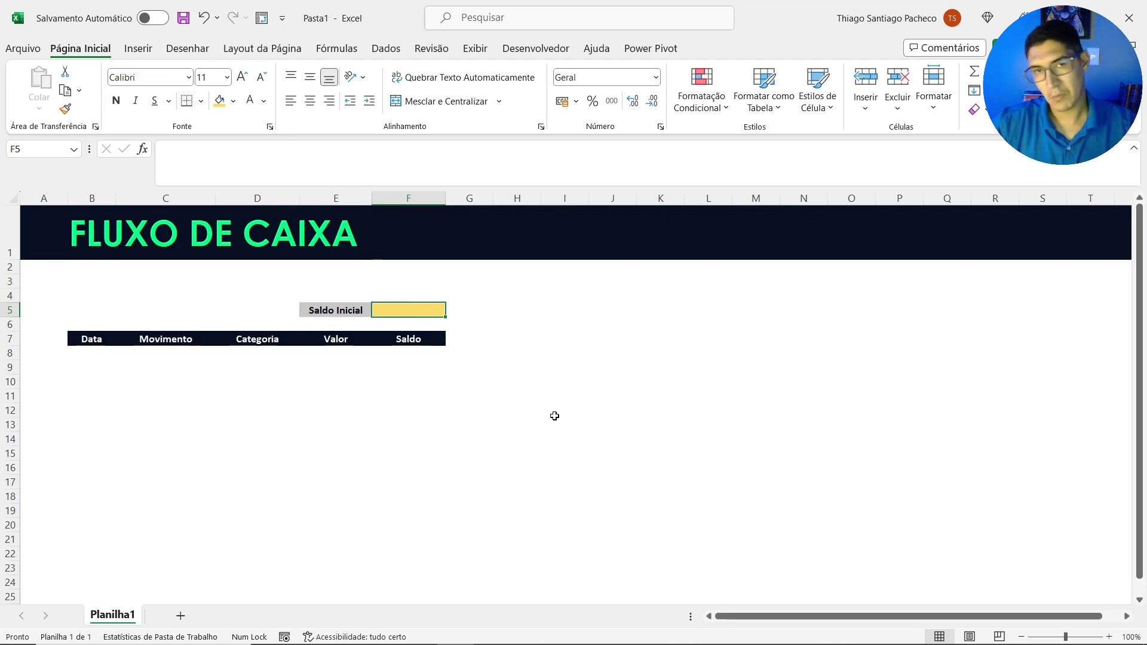
click(94, 353)
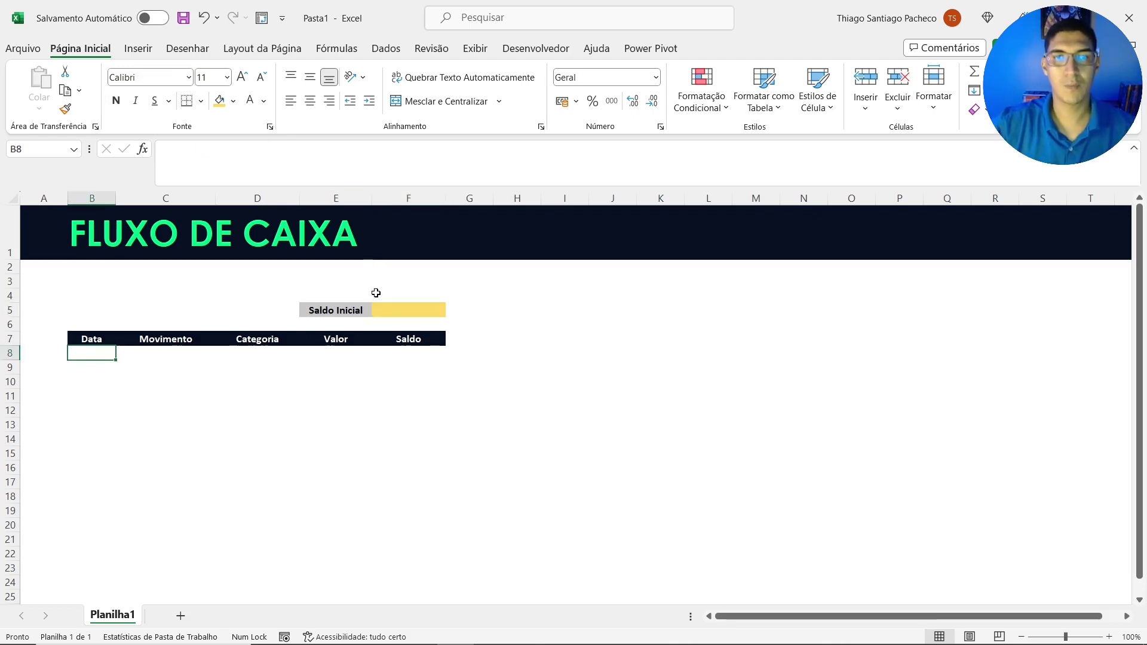
click(388, 309)
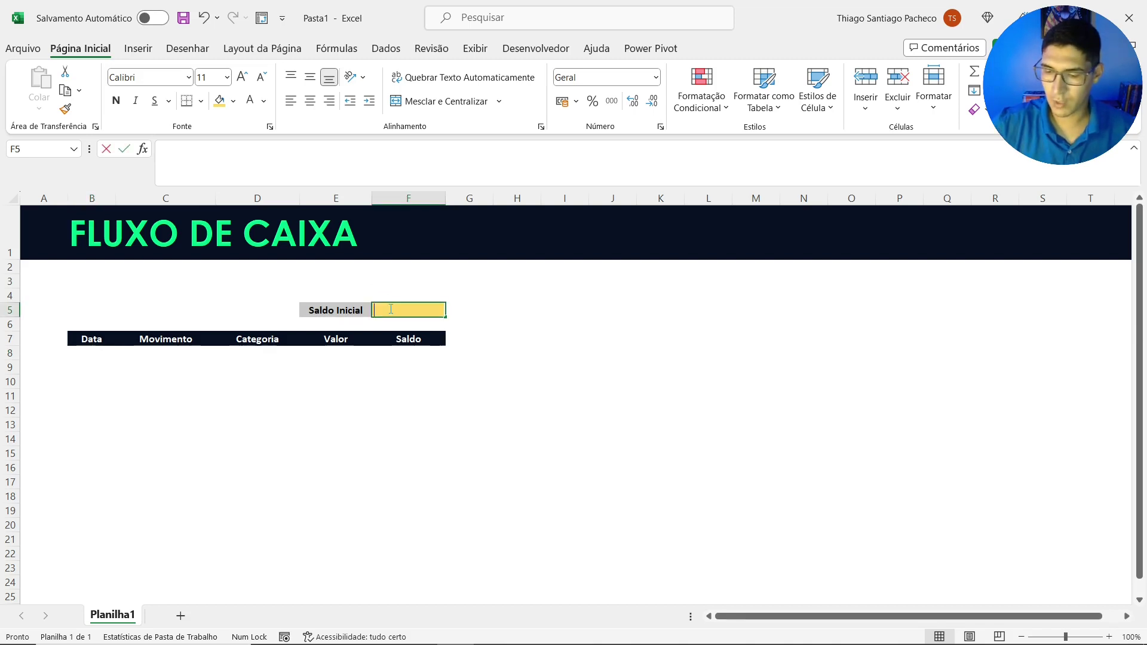
text(6000)
key(ctrl+Return)
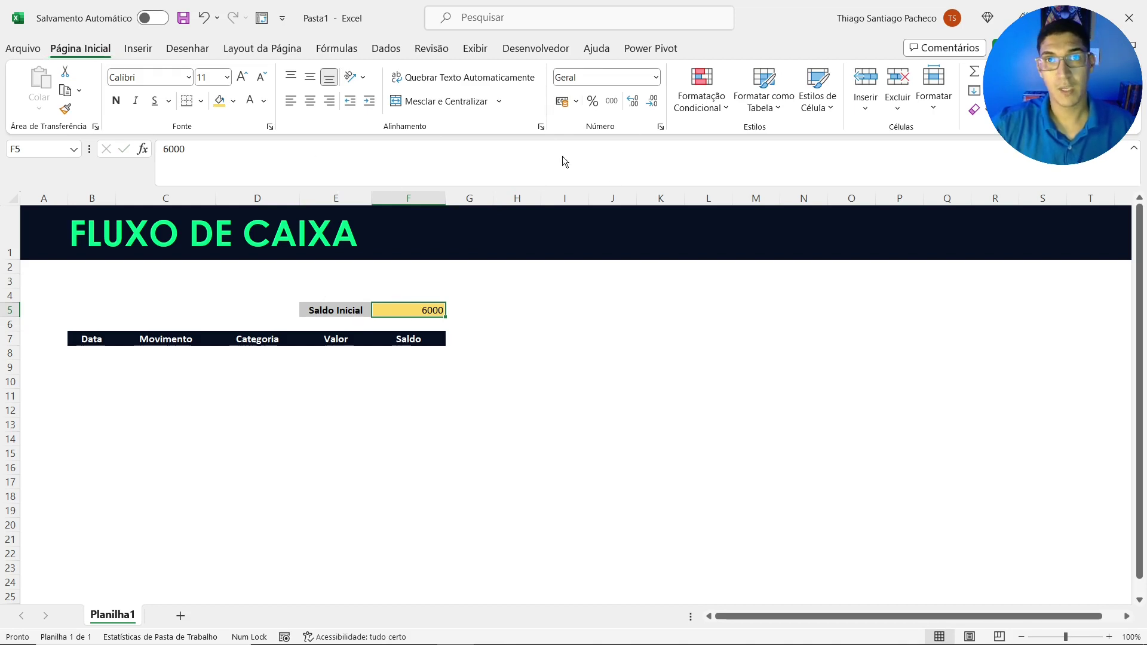
click(563, 102)
click(472, 380)
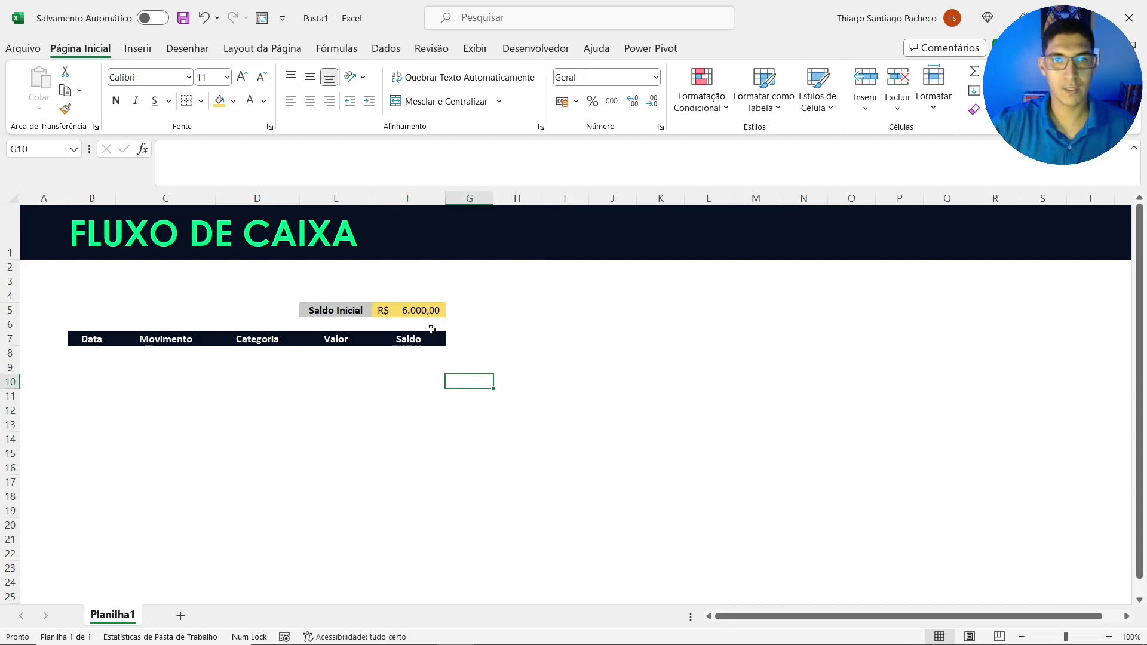
click(420, 311)
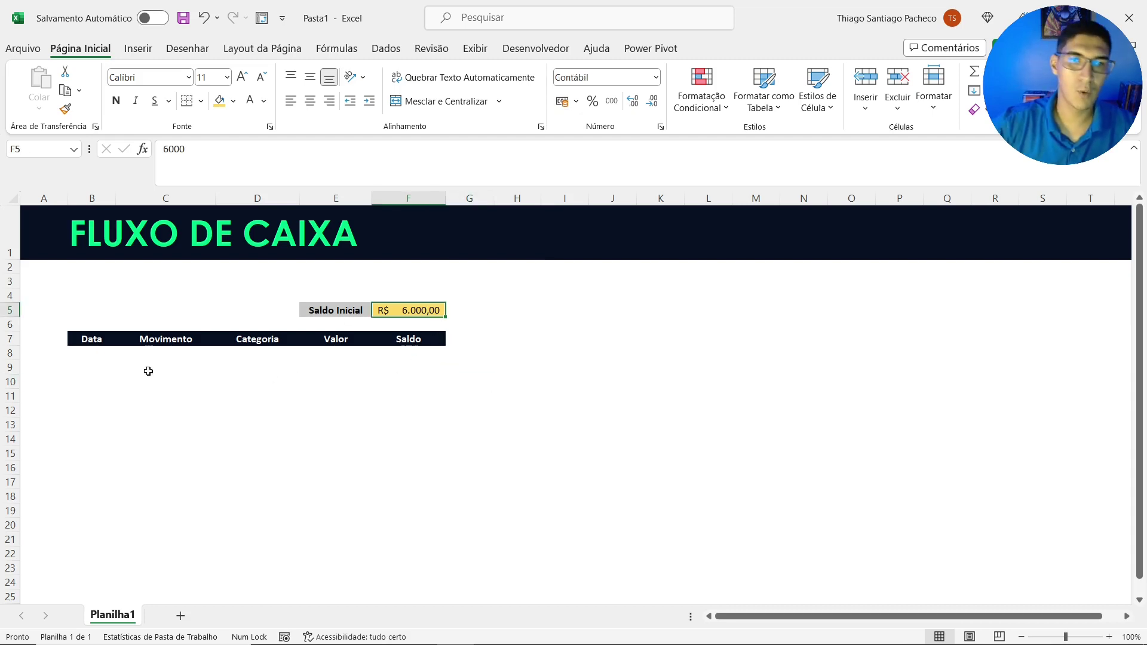
Fill in the first record in row 8 with Data 01/01/2023, Movimento Entrada, Categoria Salários and Valor 3500
click(95, 353)
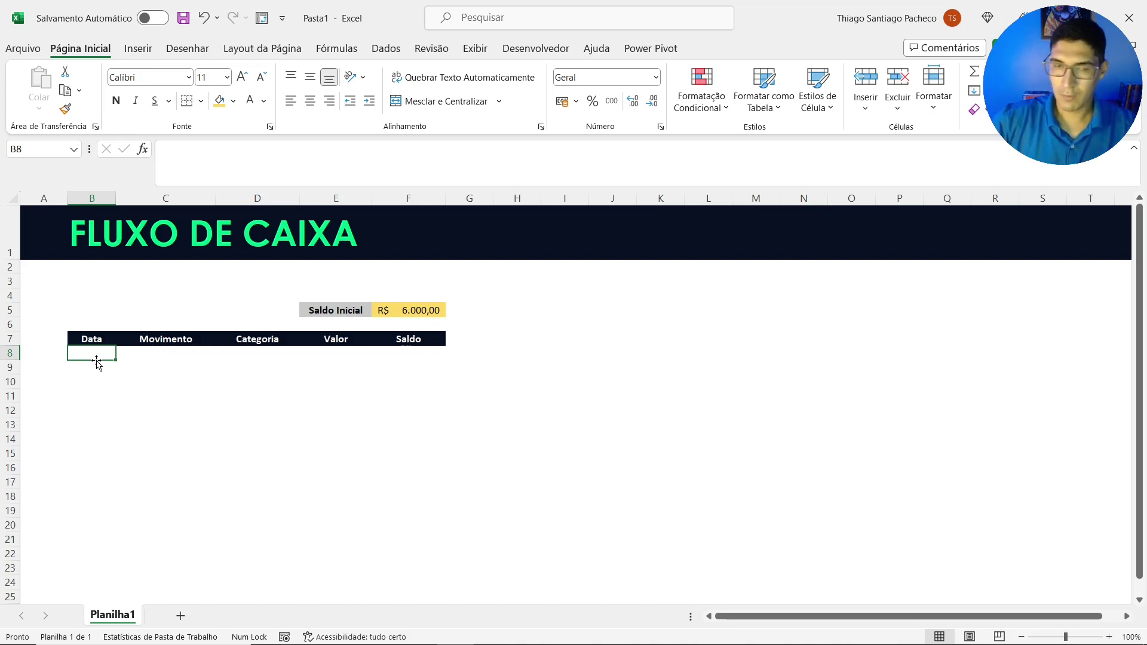
text(01)
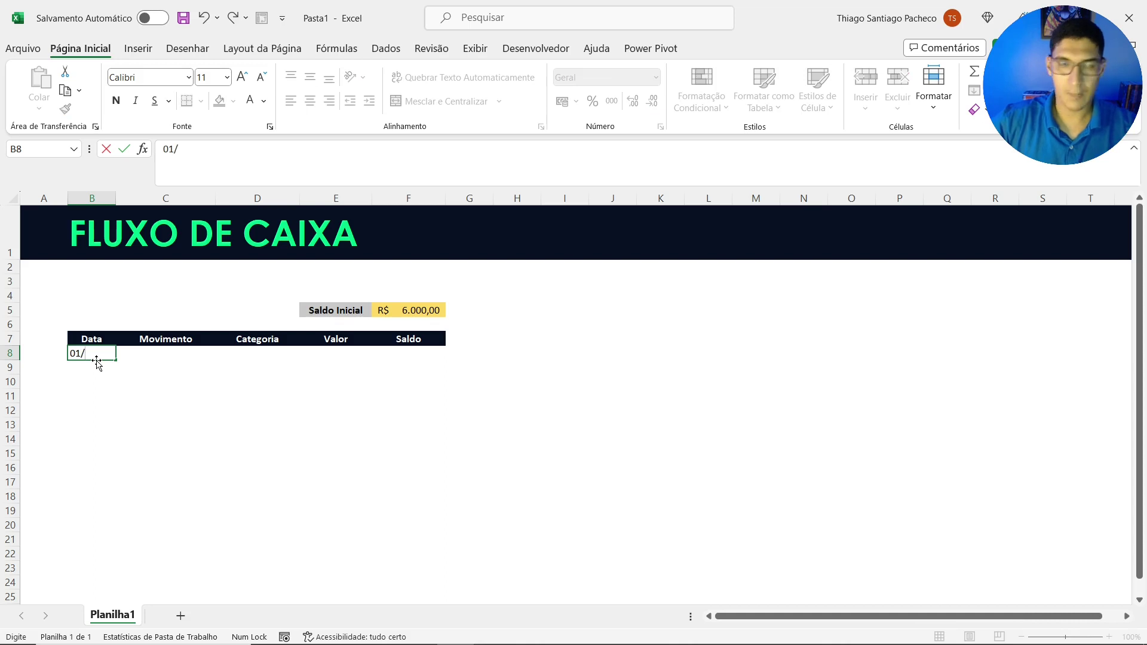
text(/01/2)
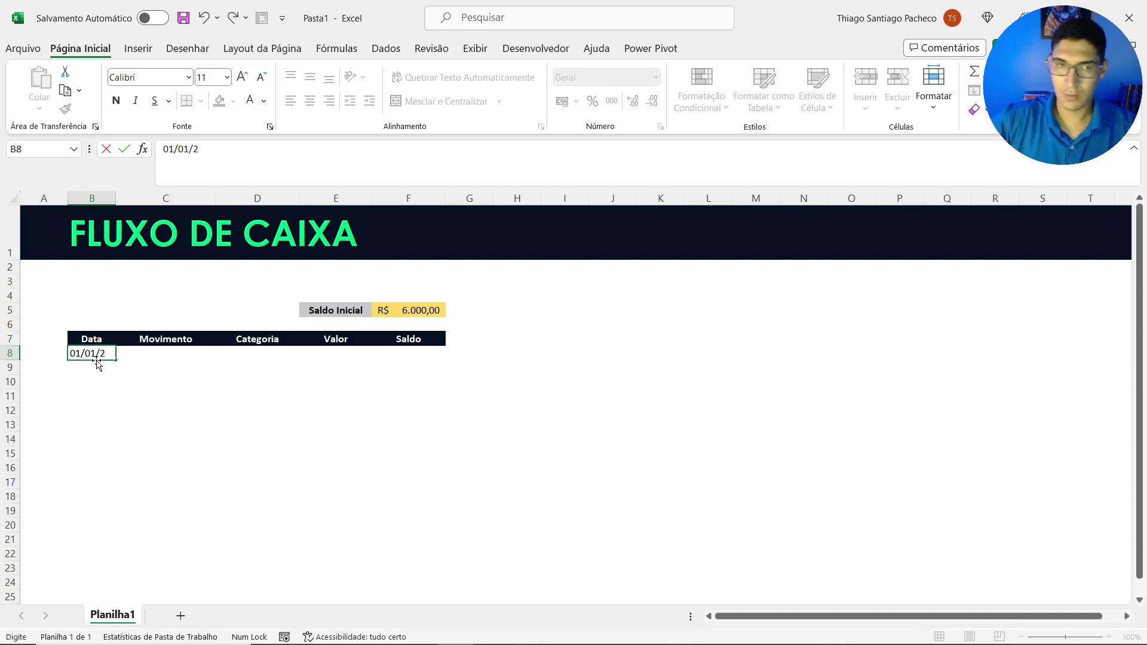
text(023)
key(Tab)
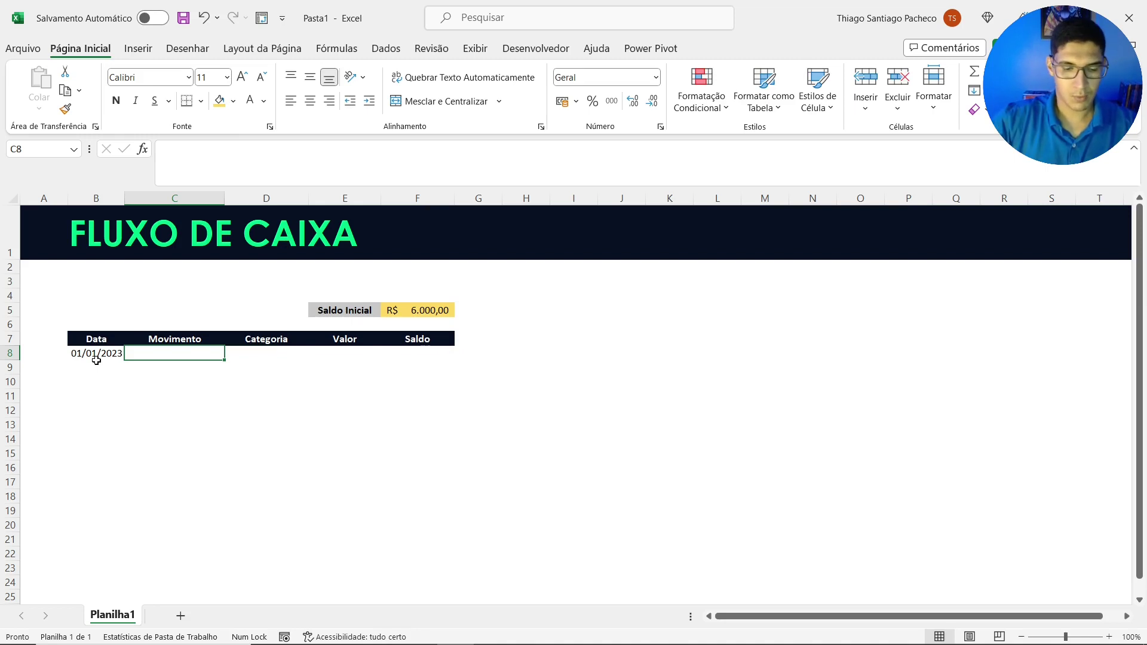
text(Entrada)
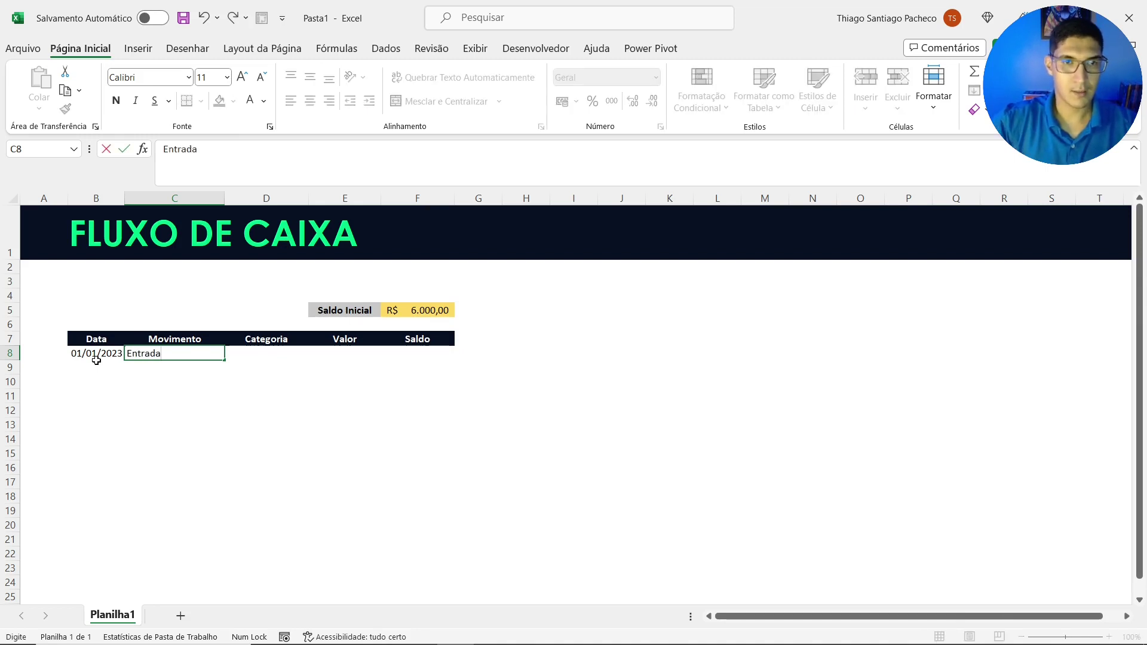
key(Tab)
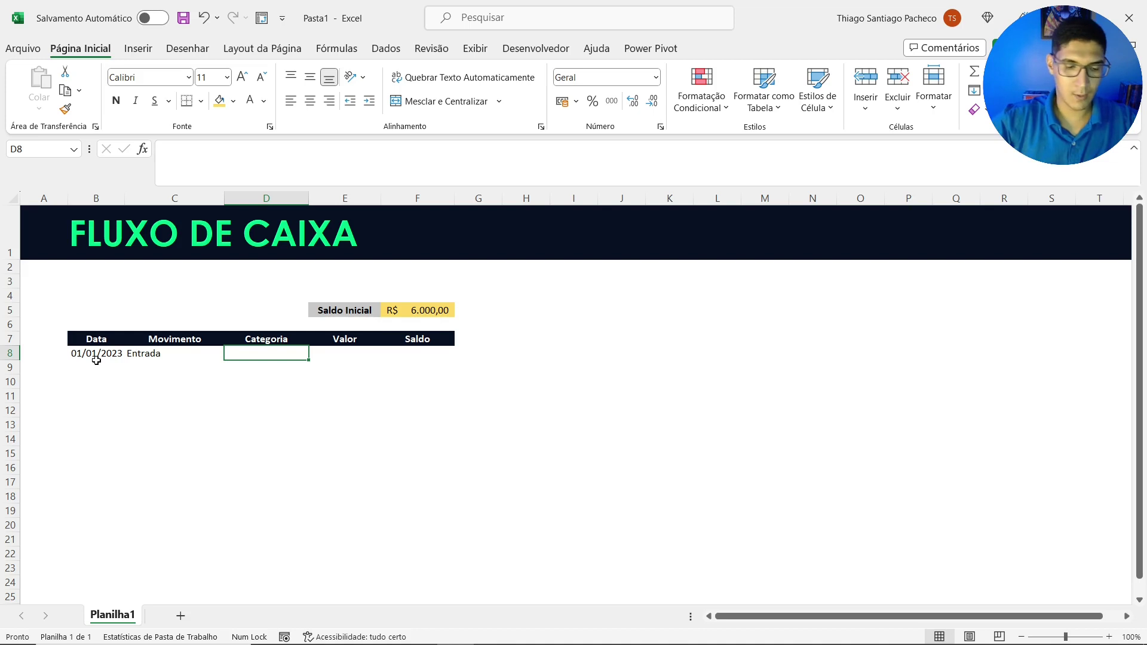
text(Sa)
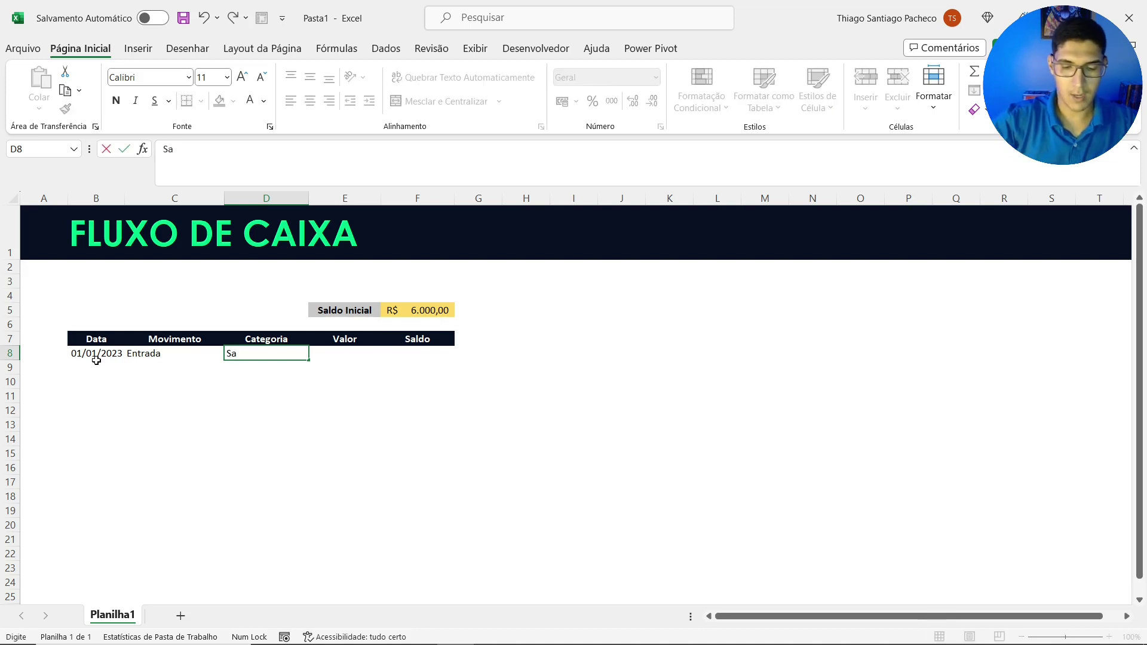
text(lários)
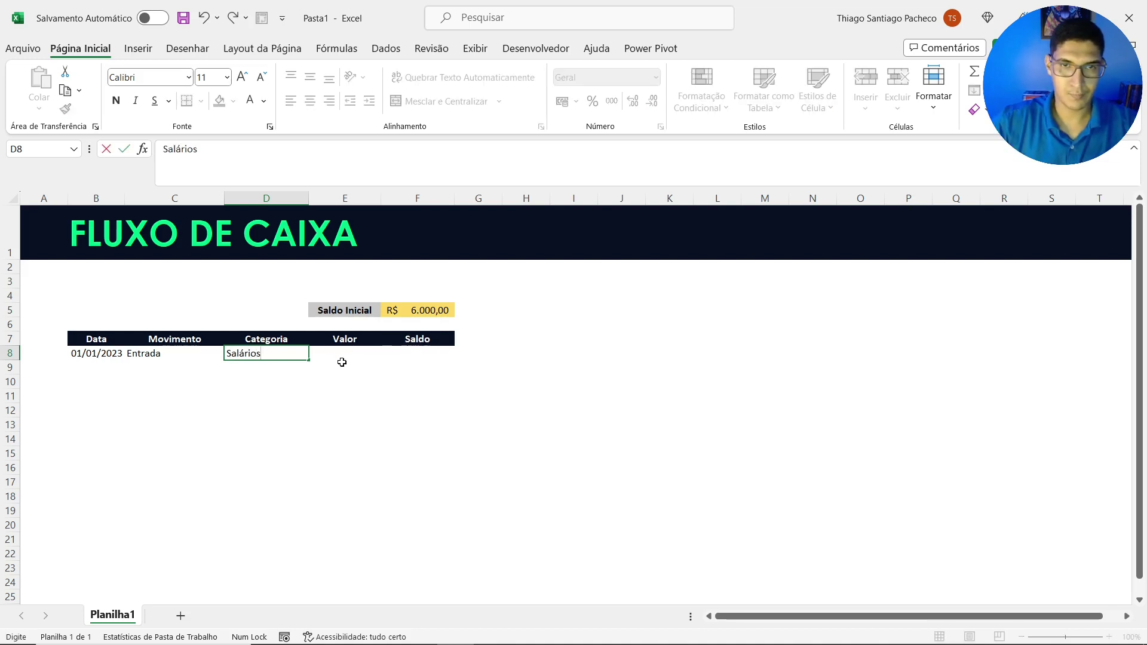
click(345, 357)
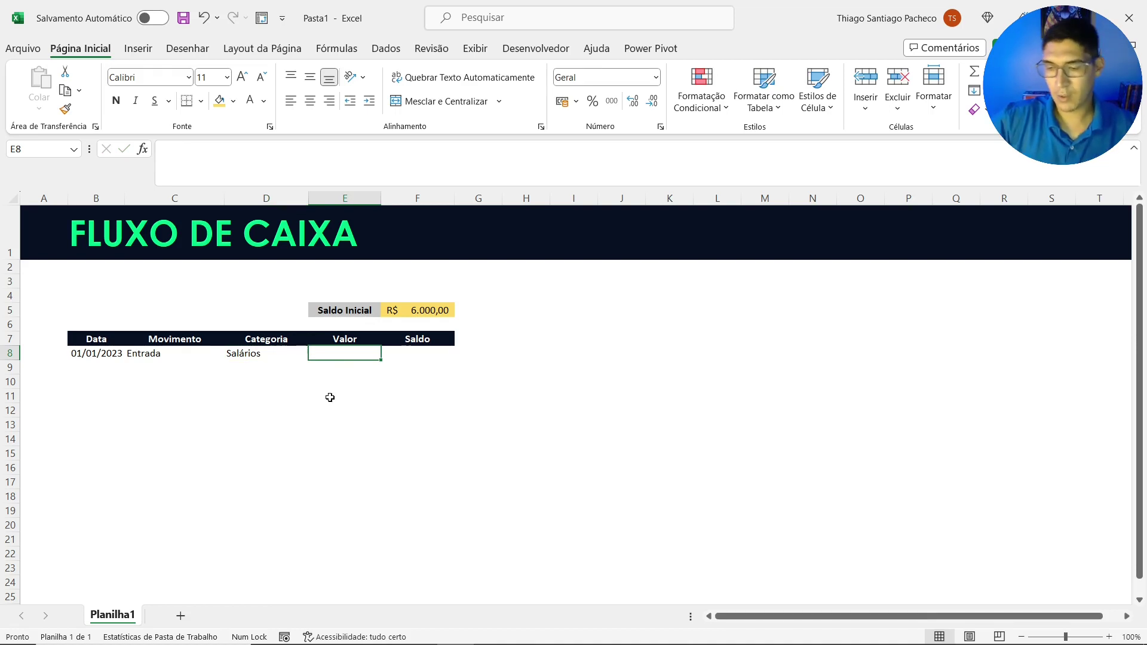
text(3500)
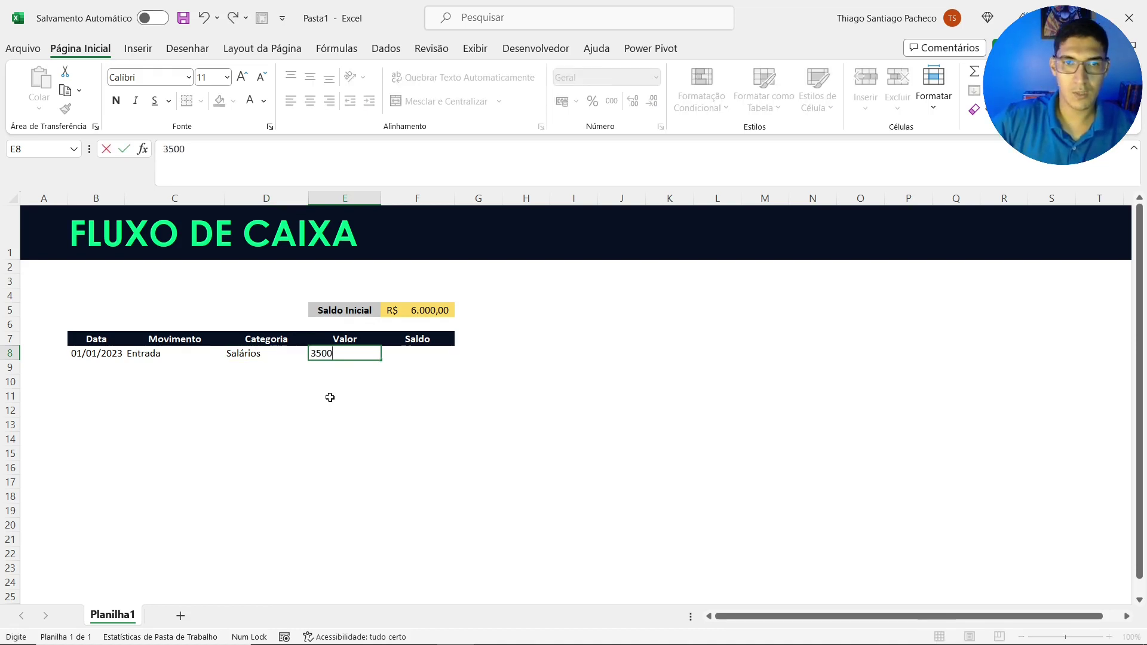
key(Tab)
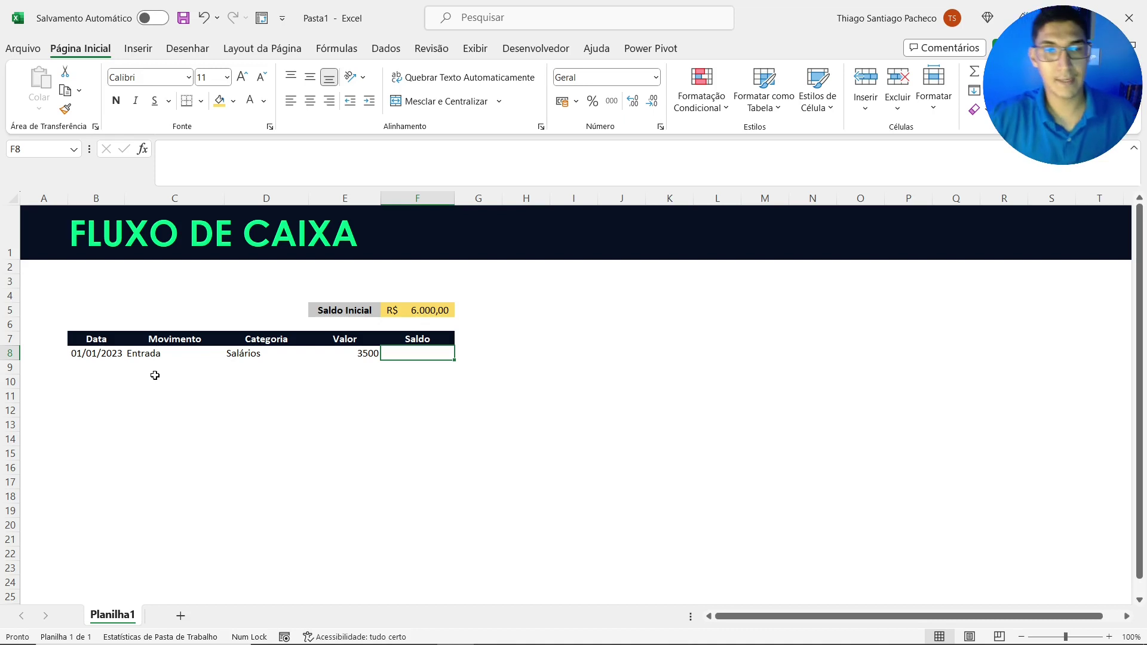
Start a data validation rule for the Movimento cell C8 that allows values from a list (Lista)
click(195, 355)
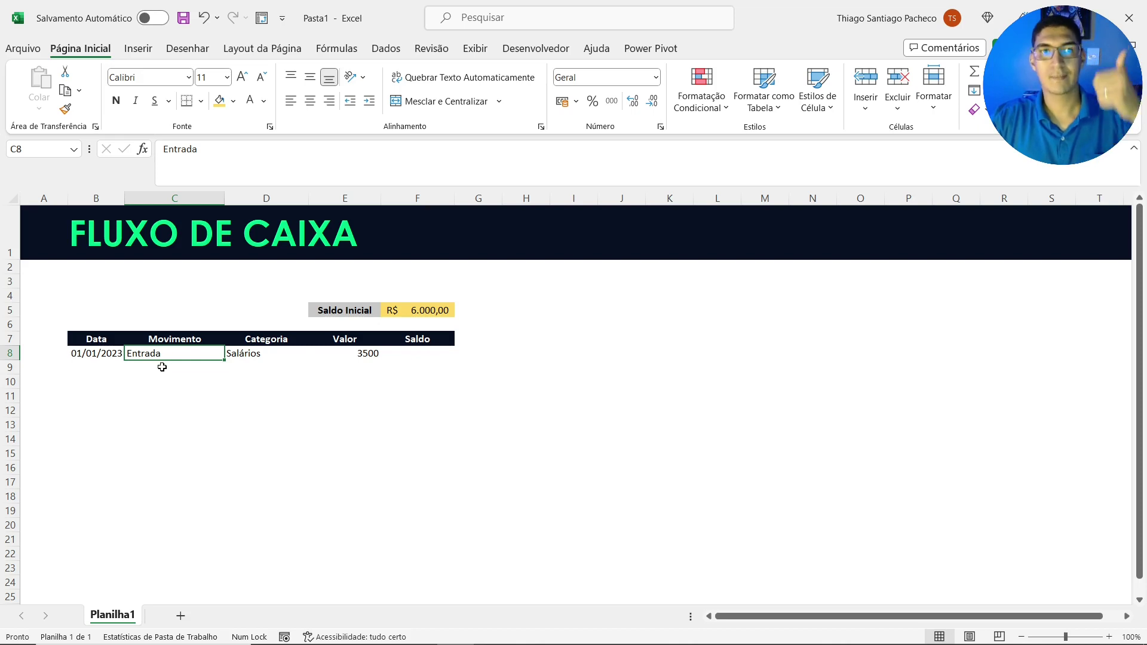
click(393, 51)
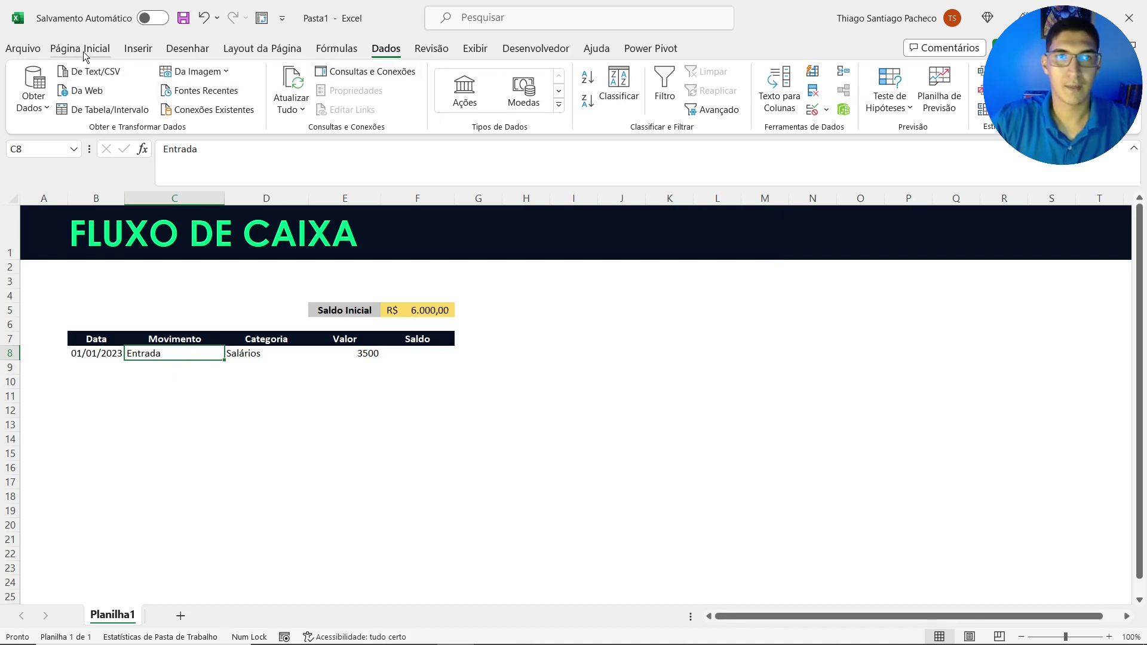
click(813, 112)
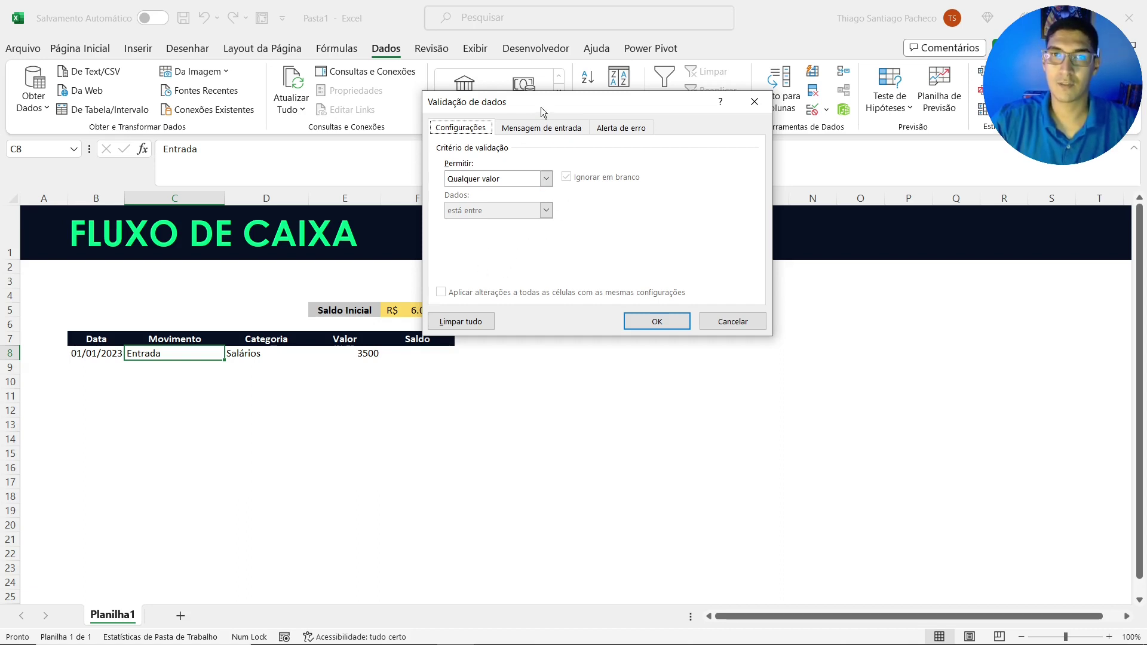
drag(541, 108, 518, 276)
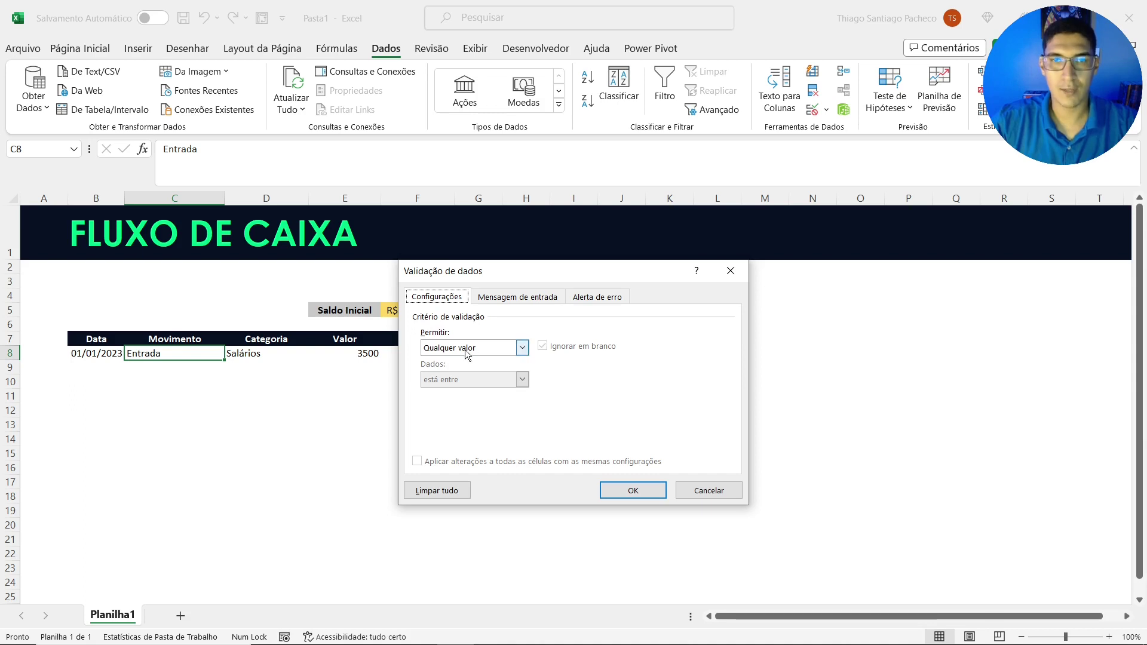
click(523, 348)
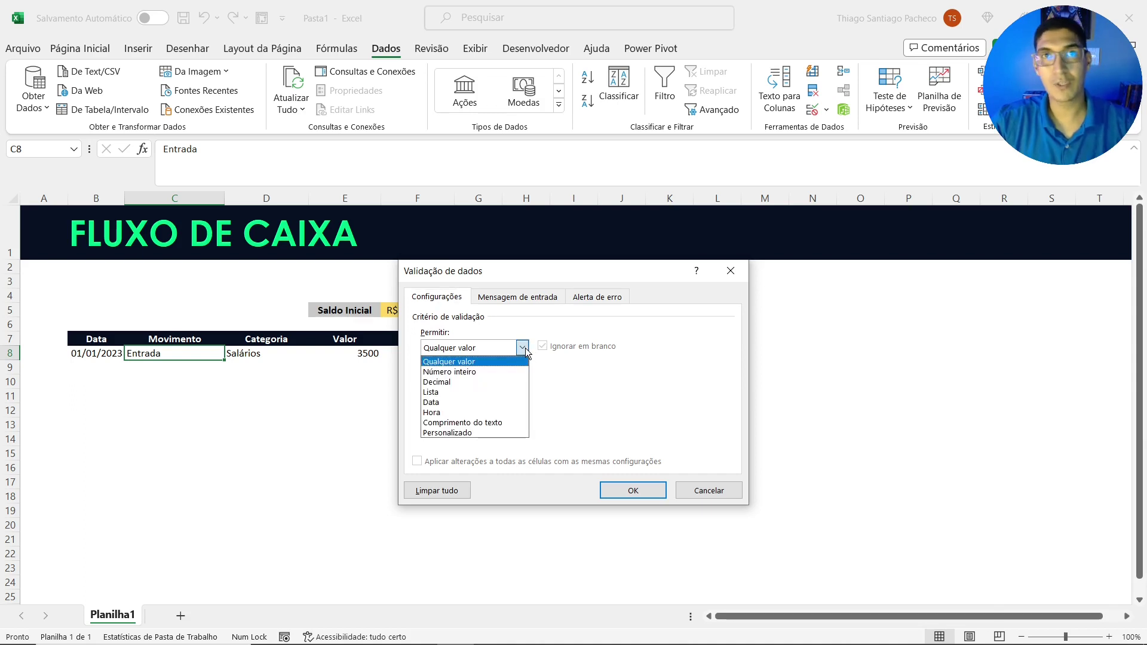
click(448, 392)
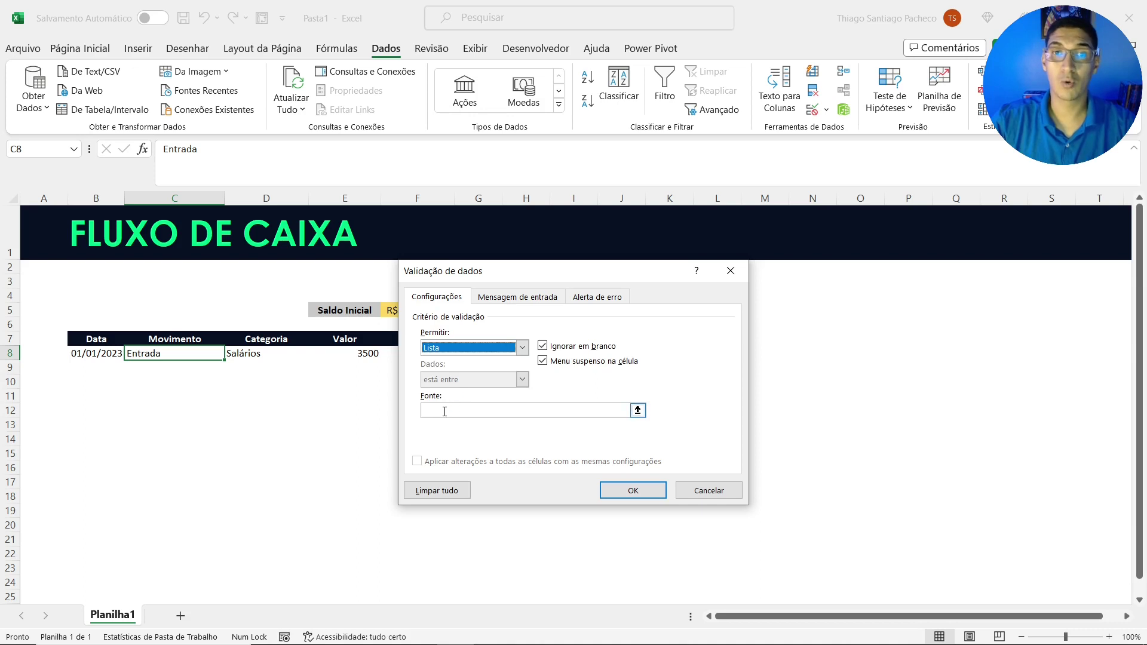
Set the validation list source to Entrada;Saída, apply the rule to C8 and check the options its dropdown offers
click(444, 411)
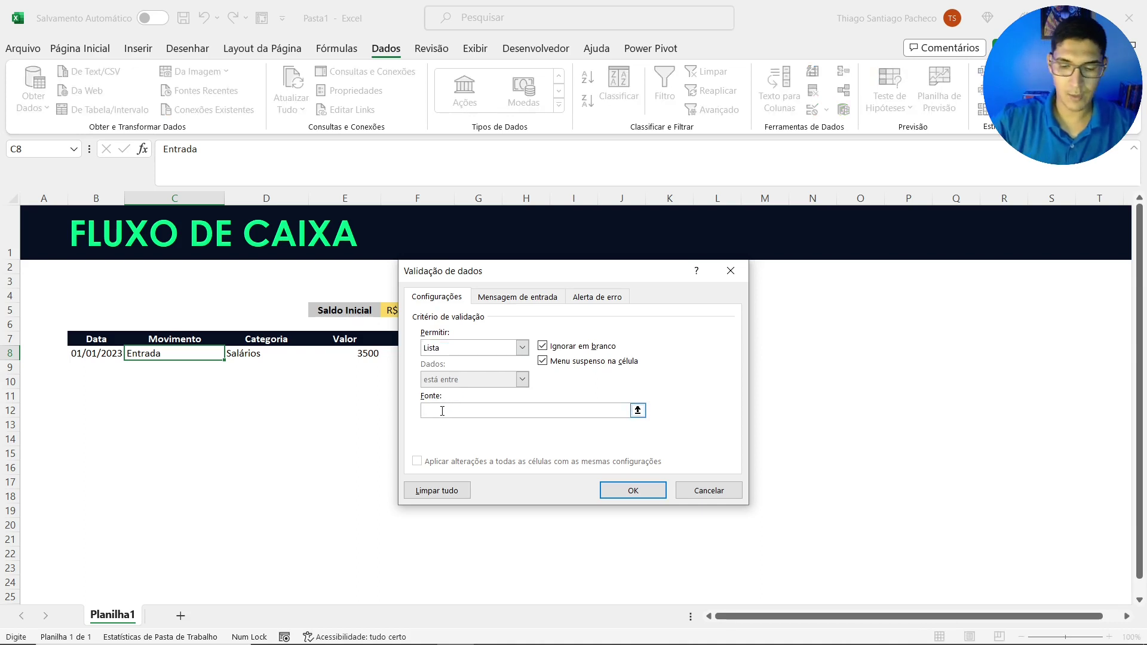
text(Entrada)
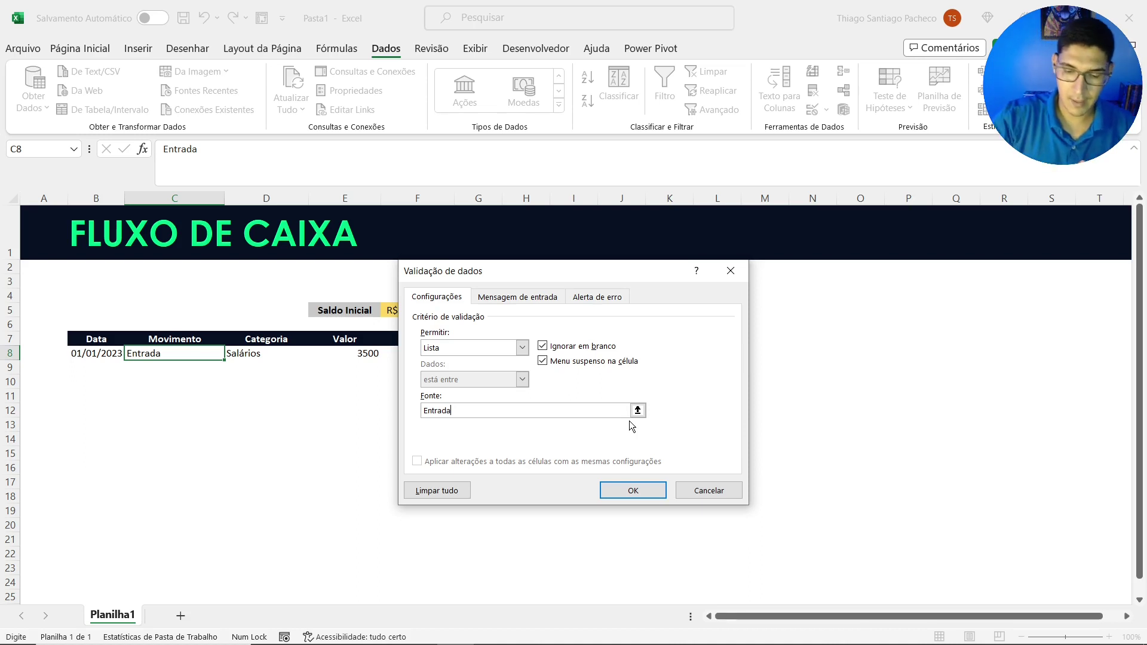
text(;)
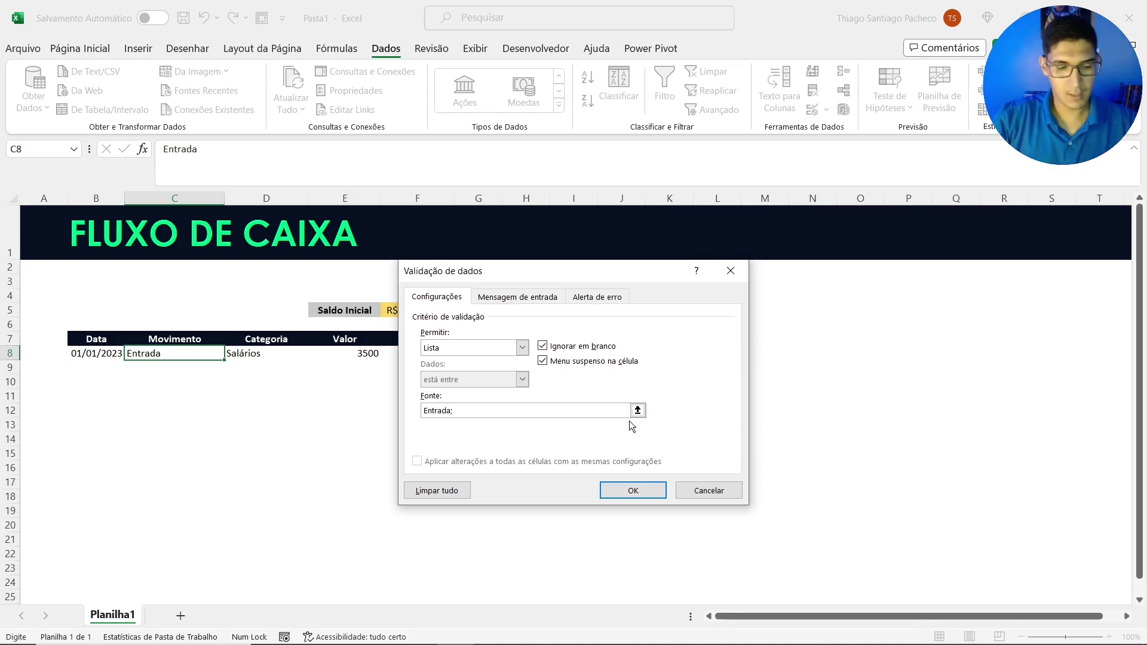
text(Saida)
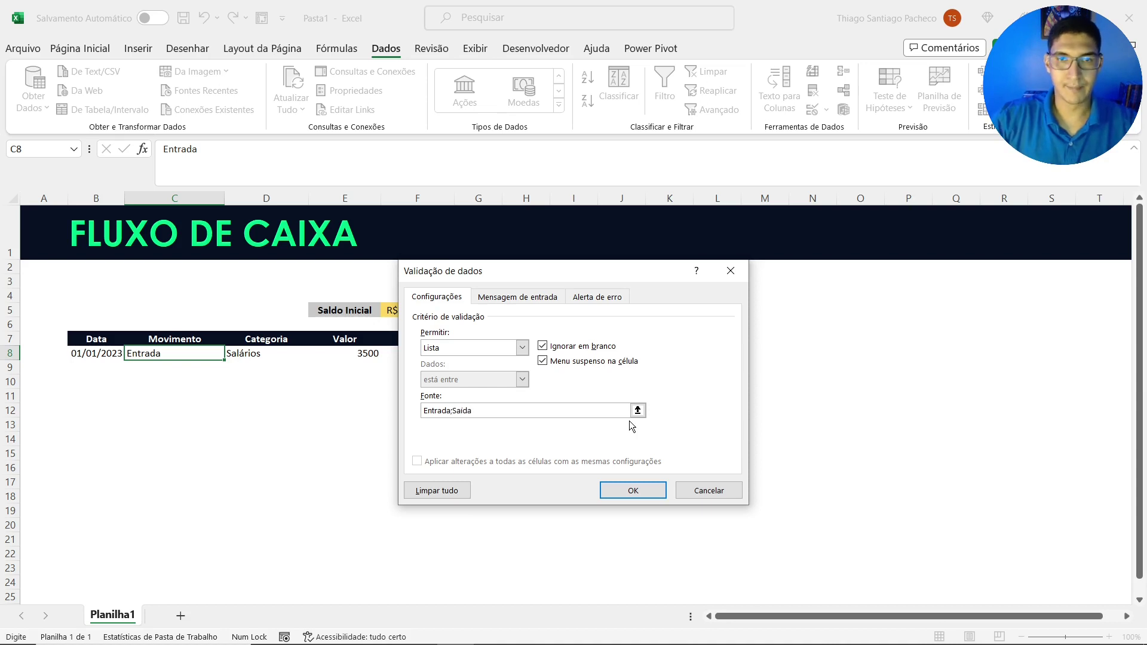
click(647, 488)
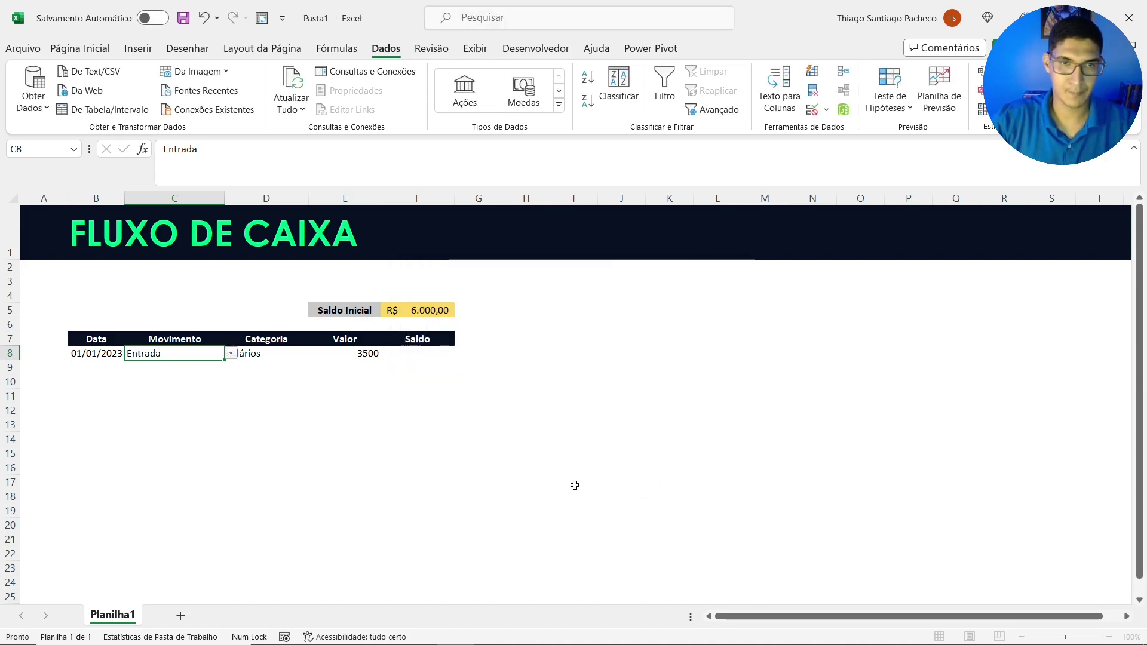
click(231, 355)
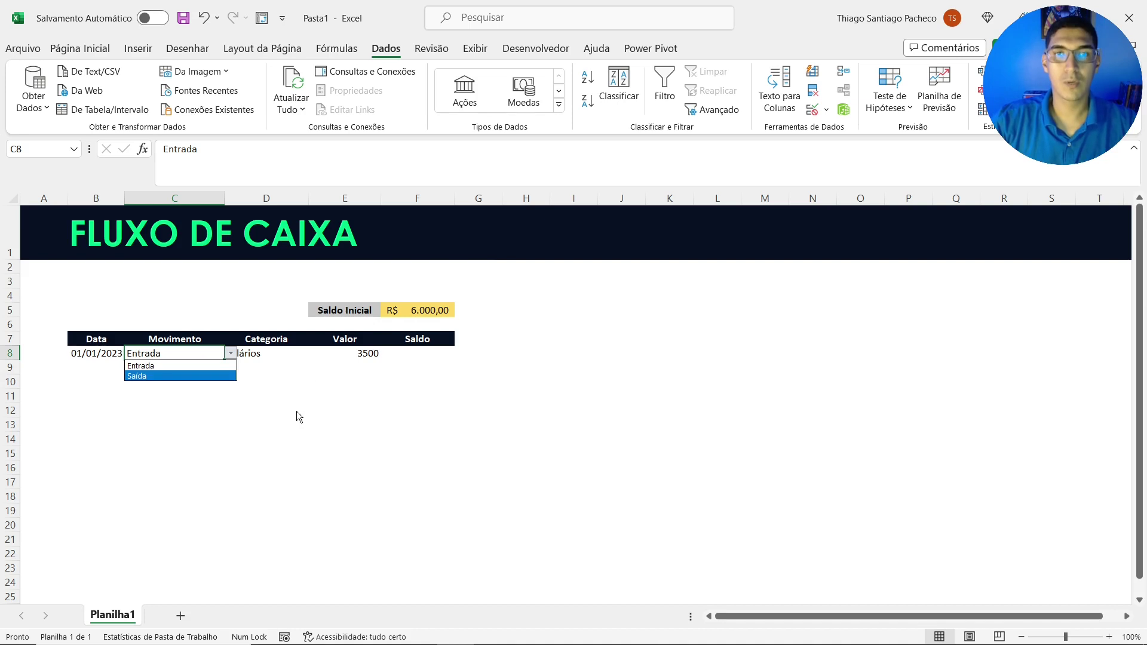
key(Escape)
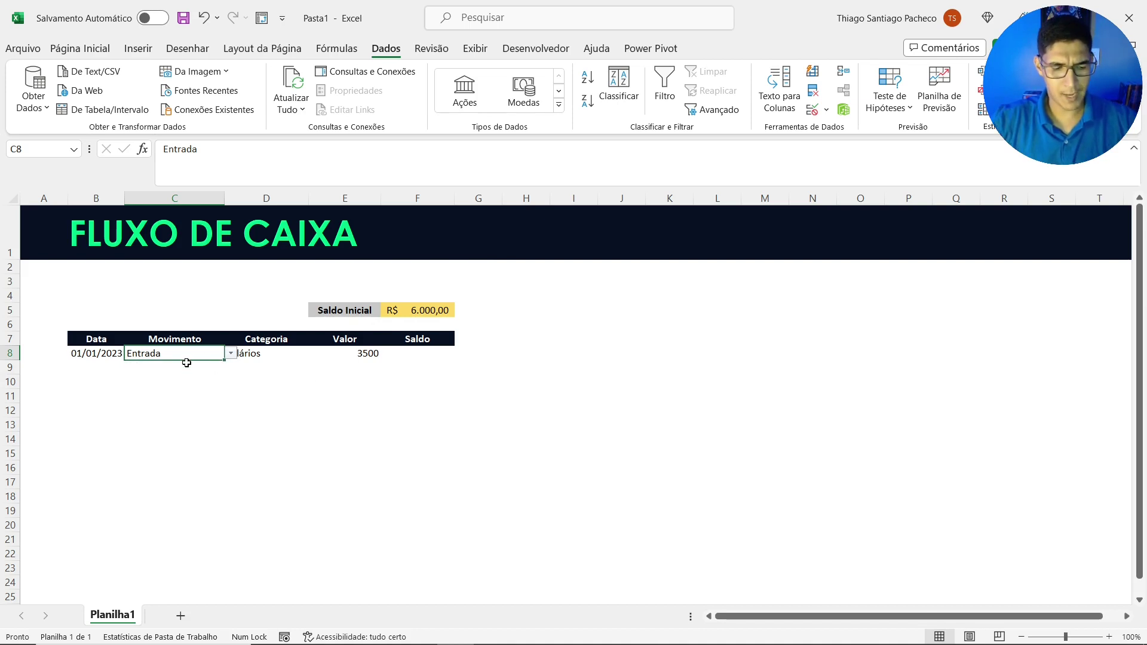
Copy C8 with its validation rule into the rest of column C from C9 down, and clear the pasted values
key(ctrl+c)
key(Down)
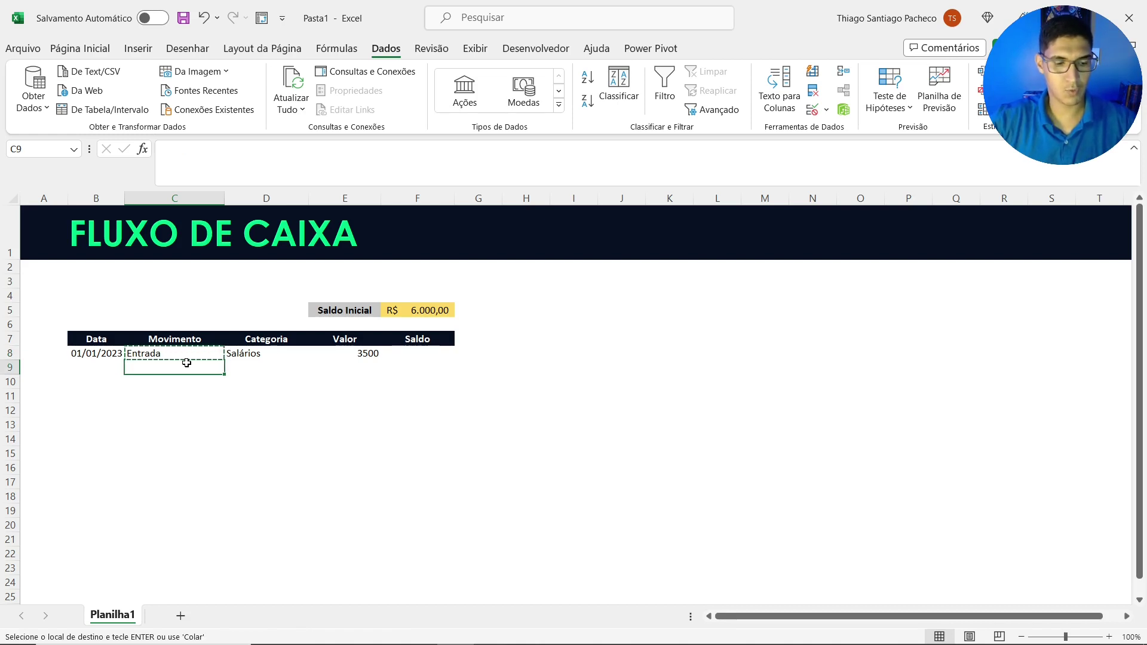
key(ctrl+shift+Down)
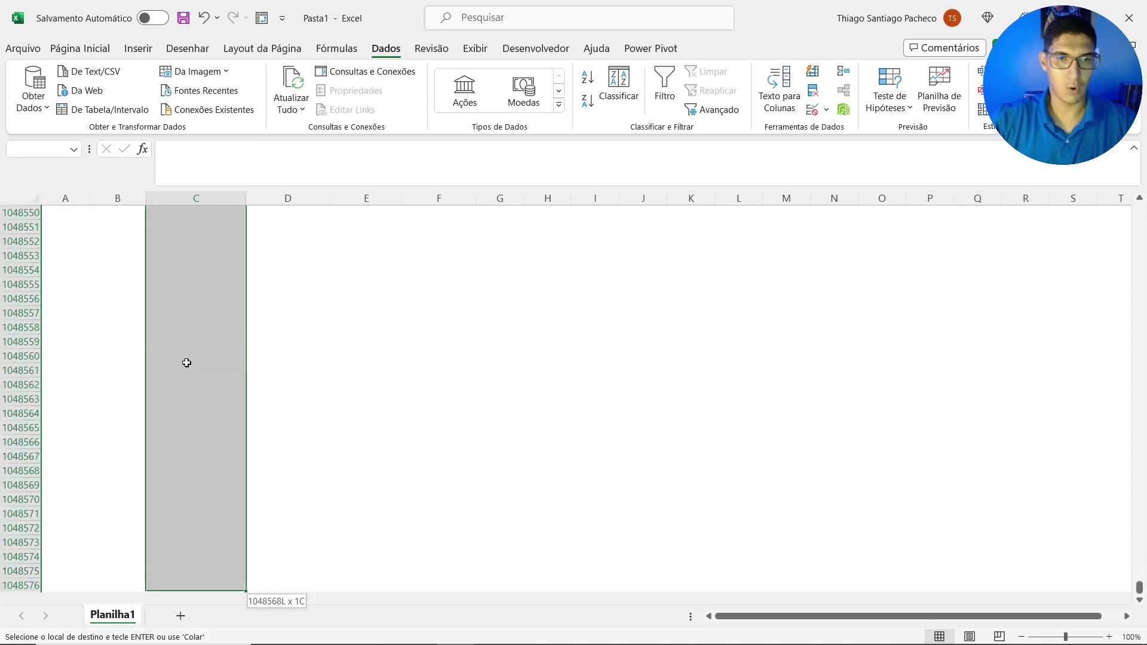
key(ctrl+v)
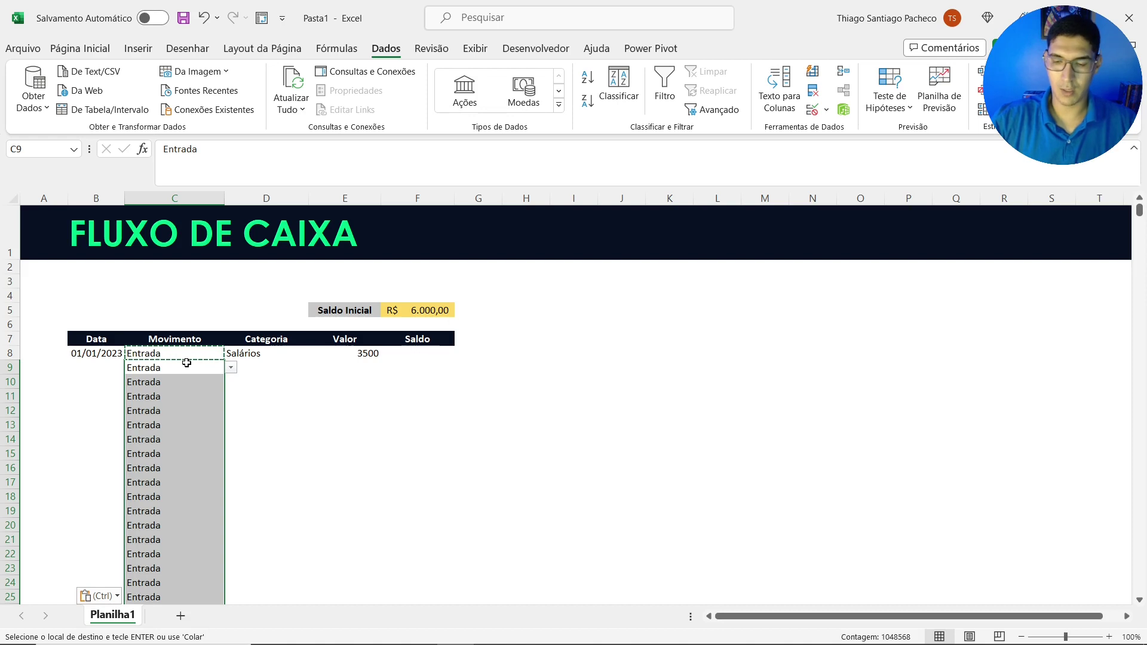
key(Escape)
key(Delete)
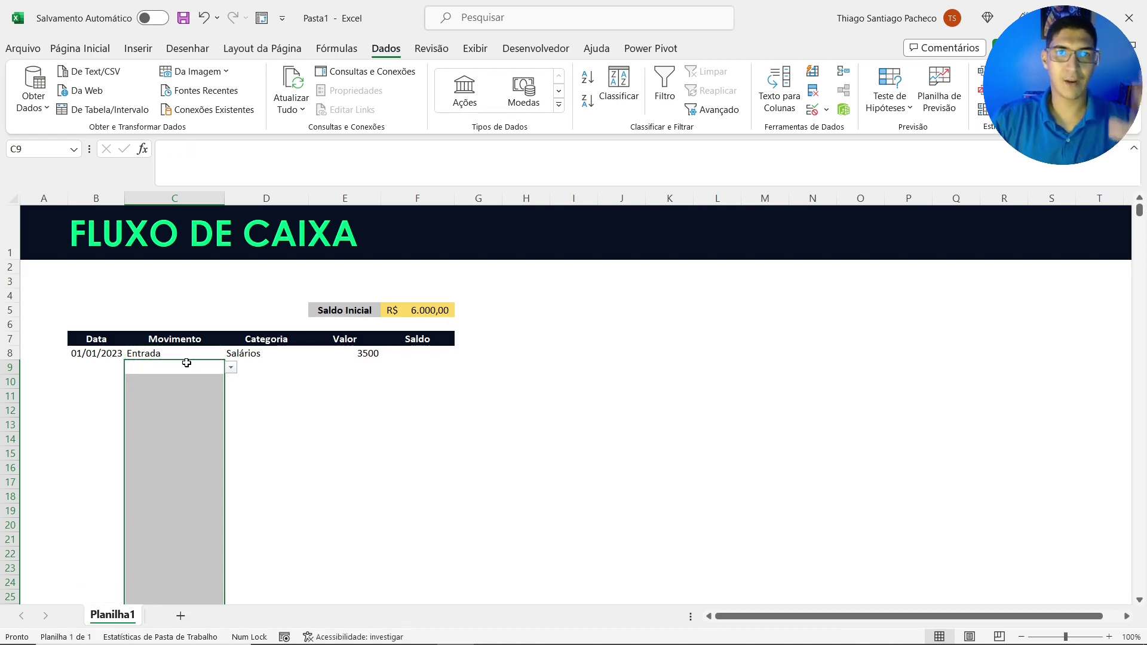
Check the dropdown options offered in the Movimento cells C9, C10 and C12
click(195, 354)
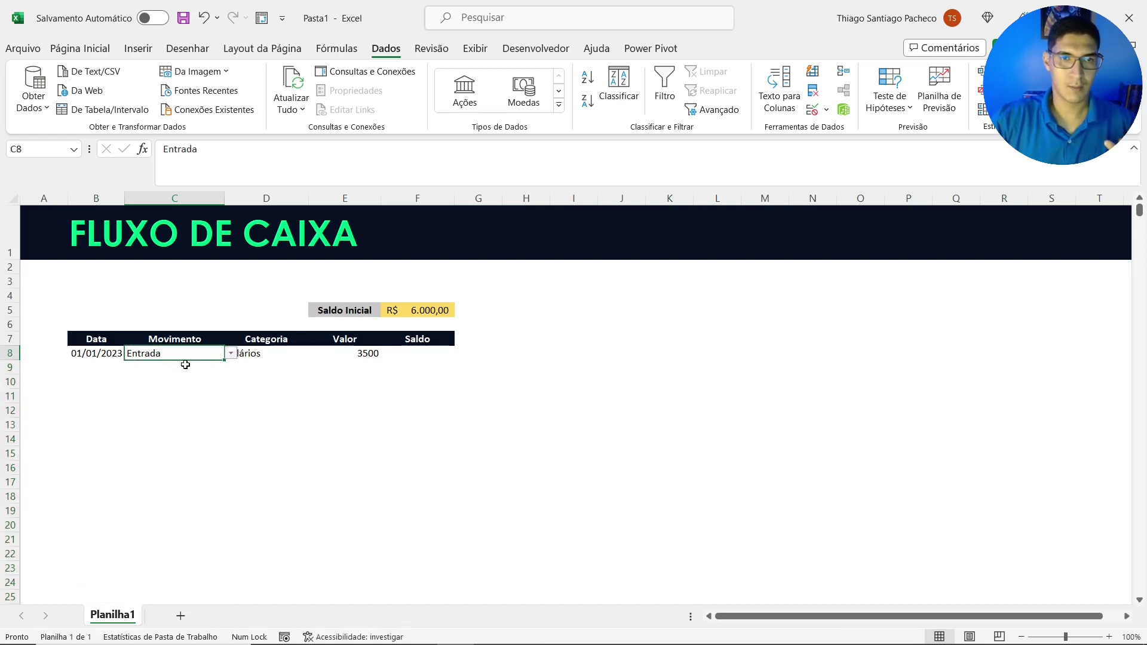
click(188, 367)
click(231, 369)
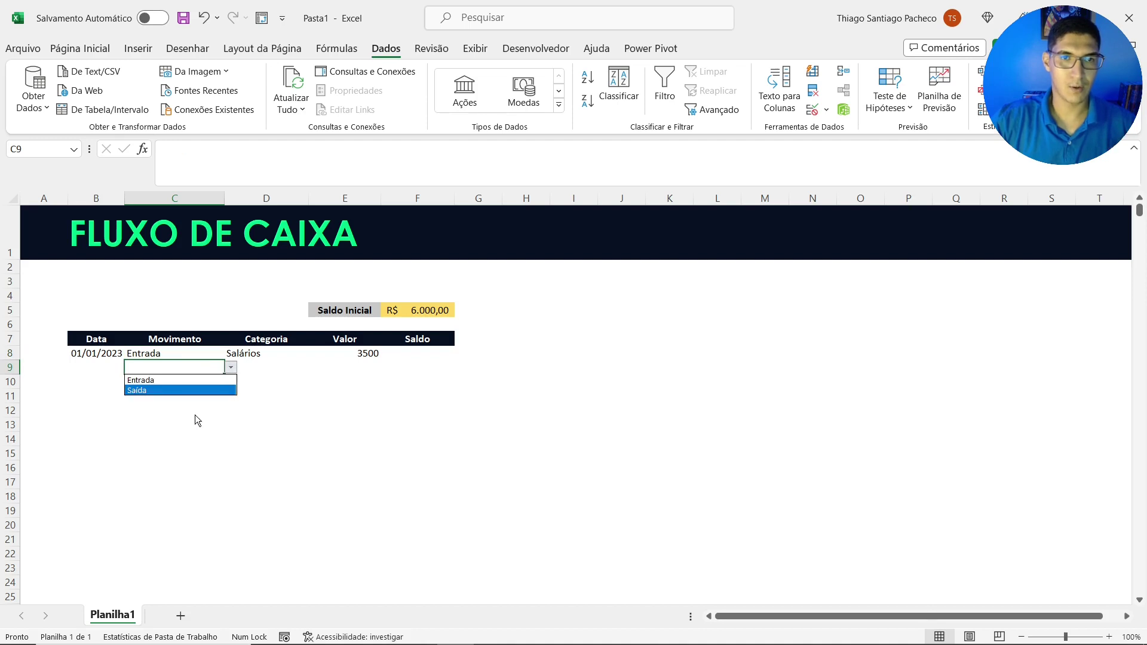
click(197, 421)
click(197, 382)
click(231, 383)
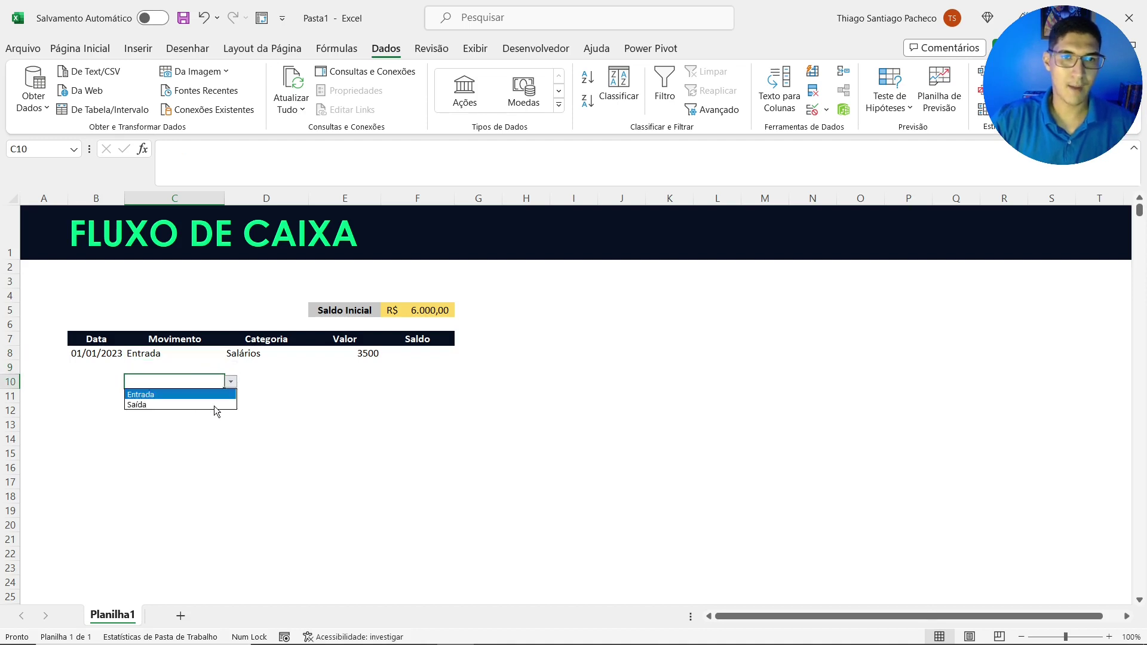
click(198, 422)
click(192, 412)
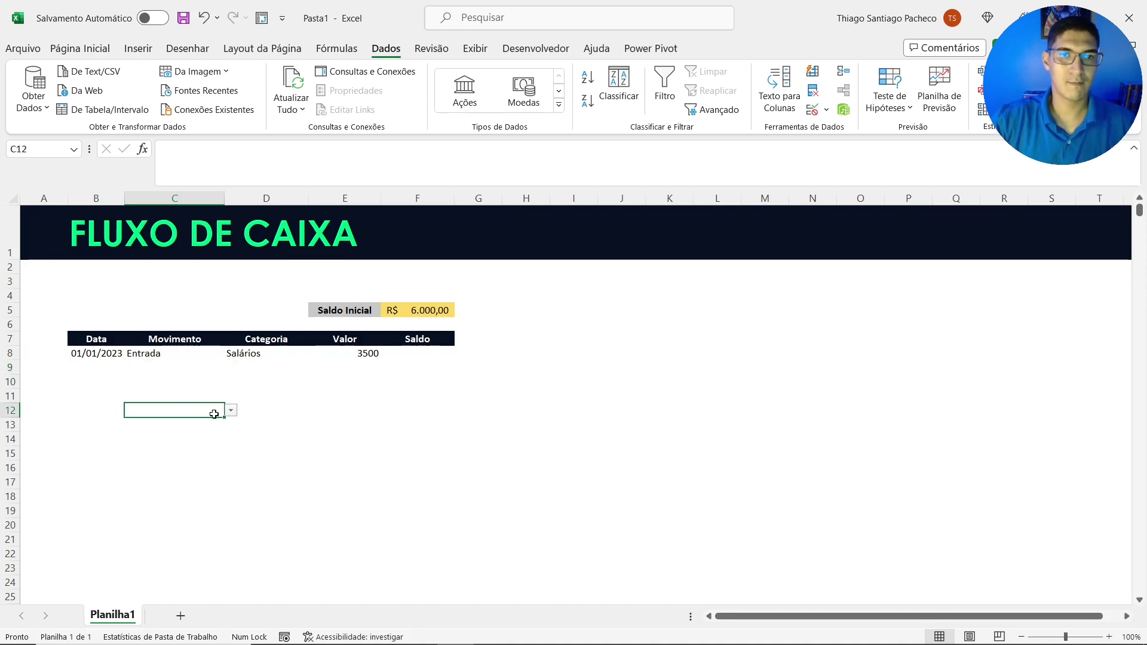
click(231, 411)
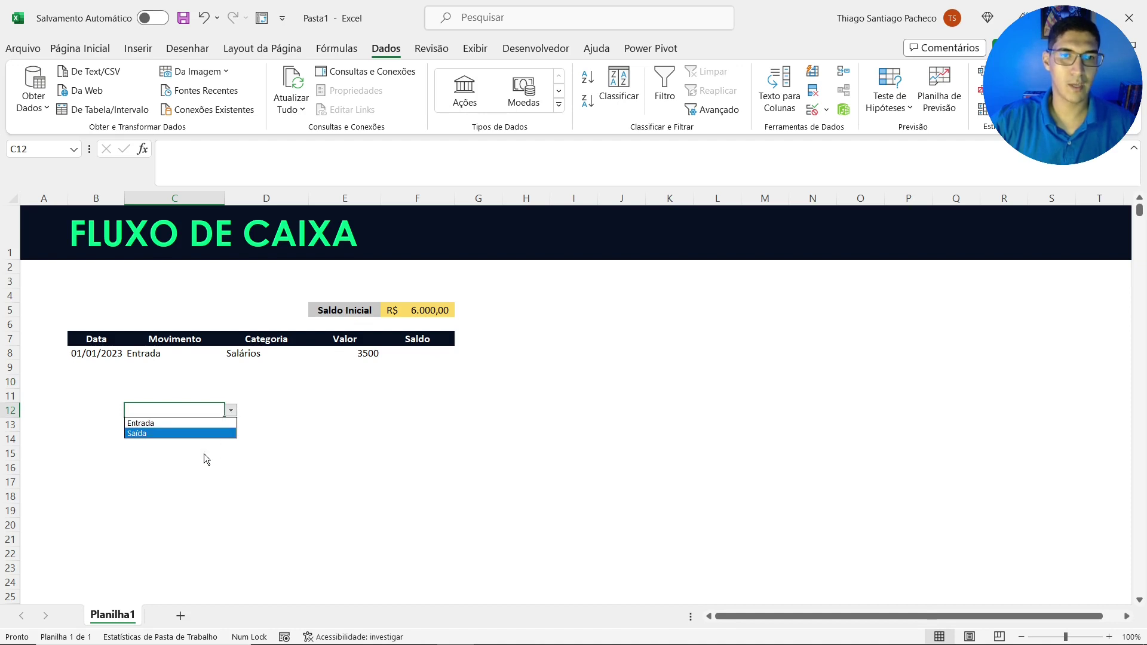
click(203, 452)
Try to enter the invalid value Entradaa in C8 to test the validation rule, and dismiss the alert
click(183, 354)
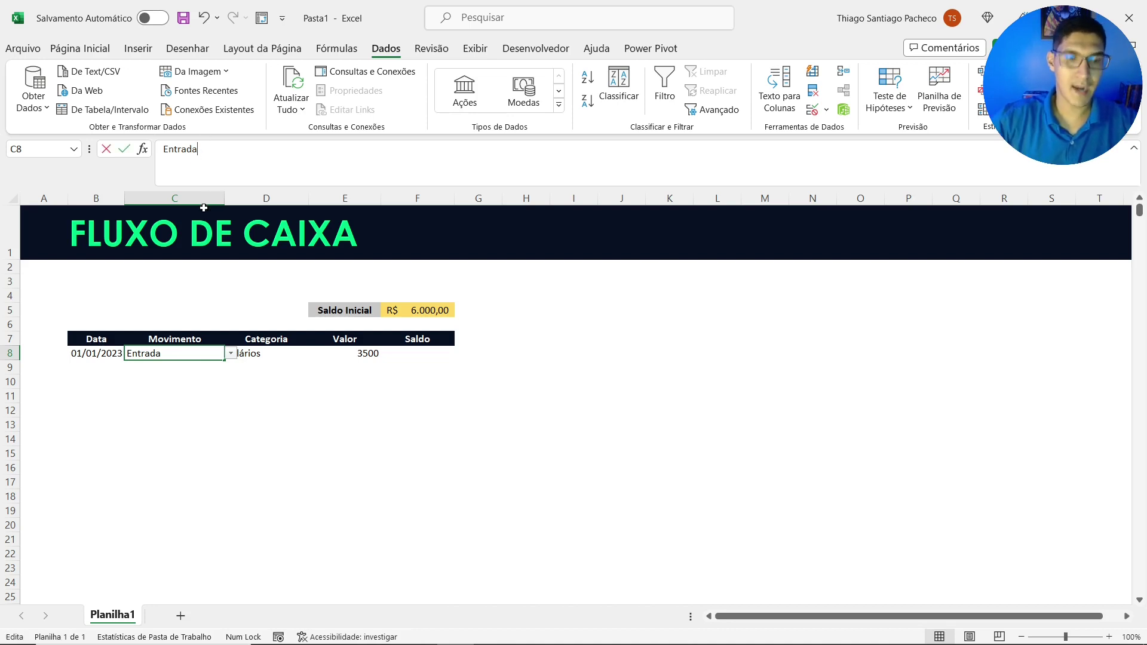
click(199, 150)
text(a)
key(Return)
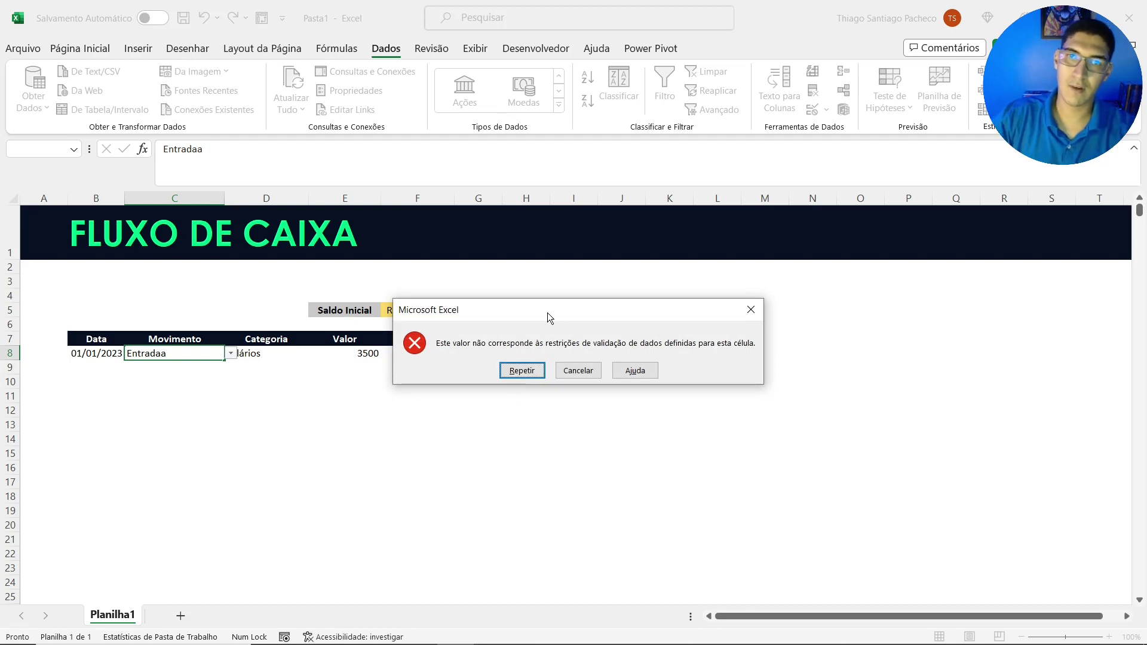
drag(583, 310, 580, 270)
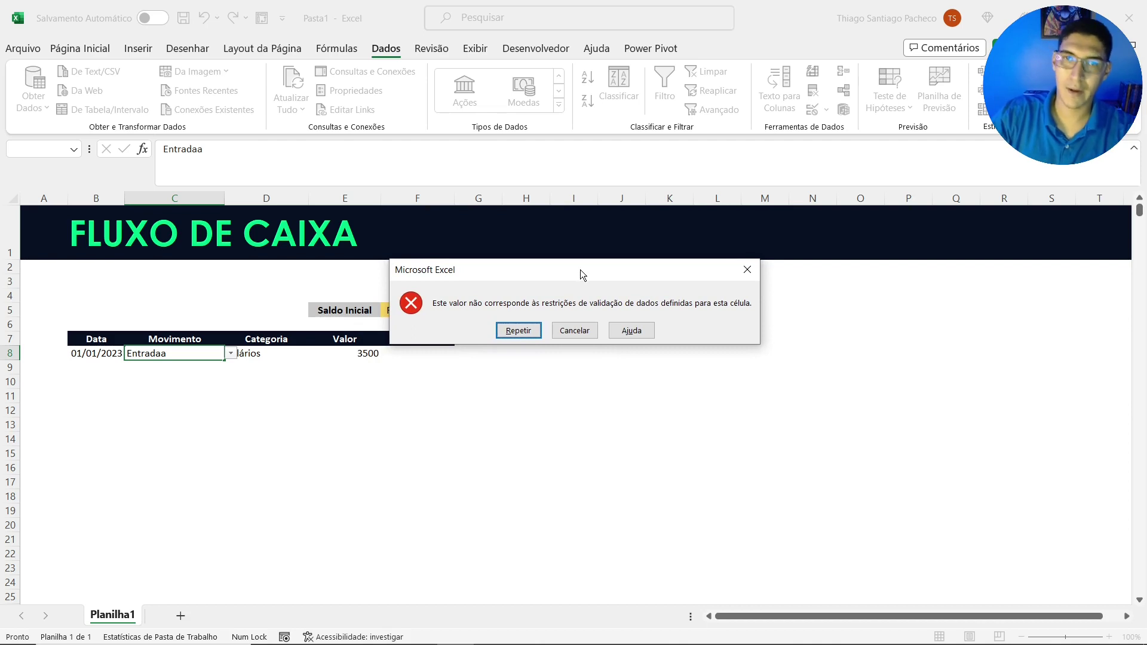
click(744, 272)
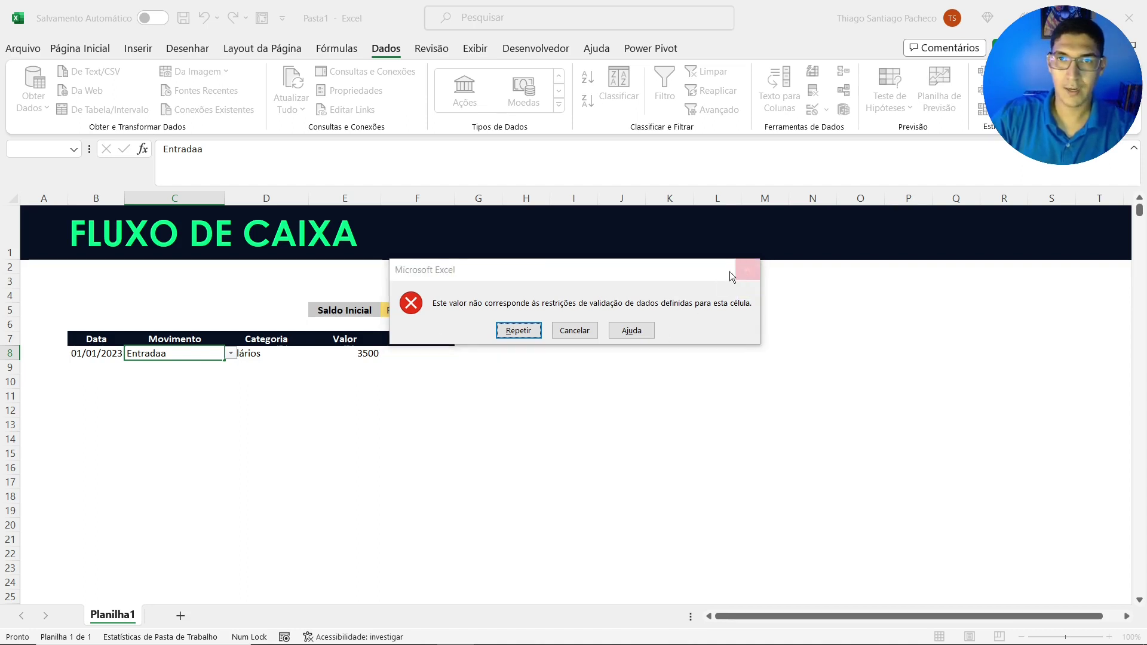
click(231, 354)
click(231, 353)
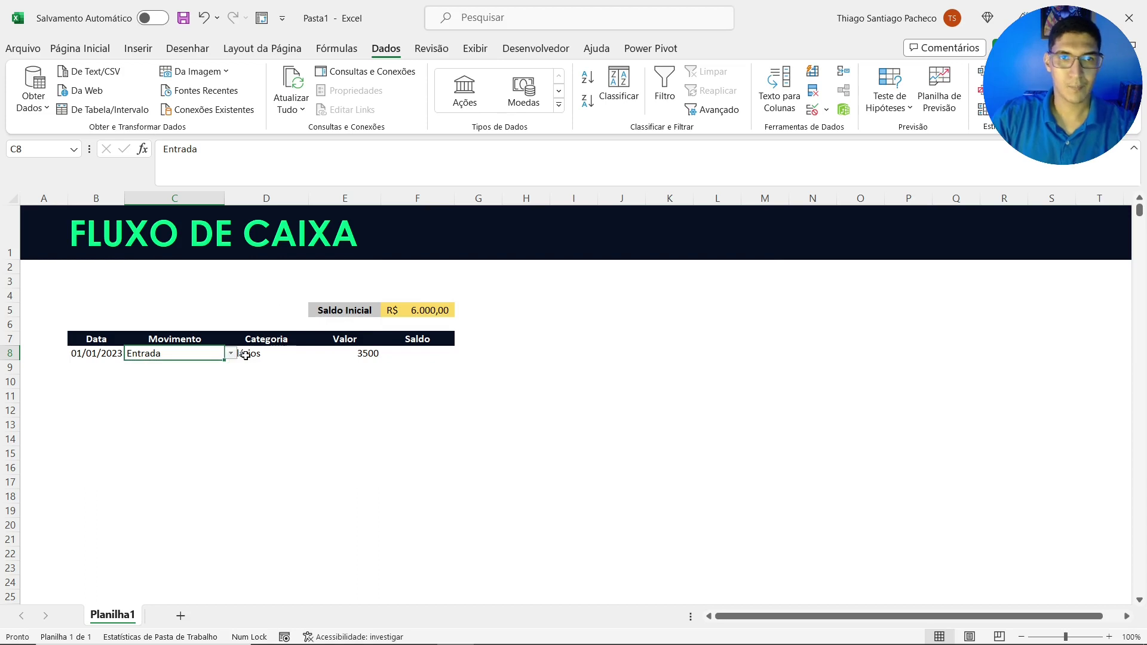
Clear the Categoria cell D8 and choose Saída as the Movimento in C8
click(248, 354)
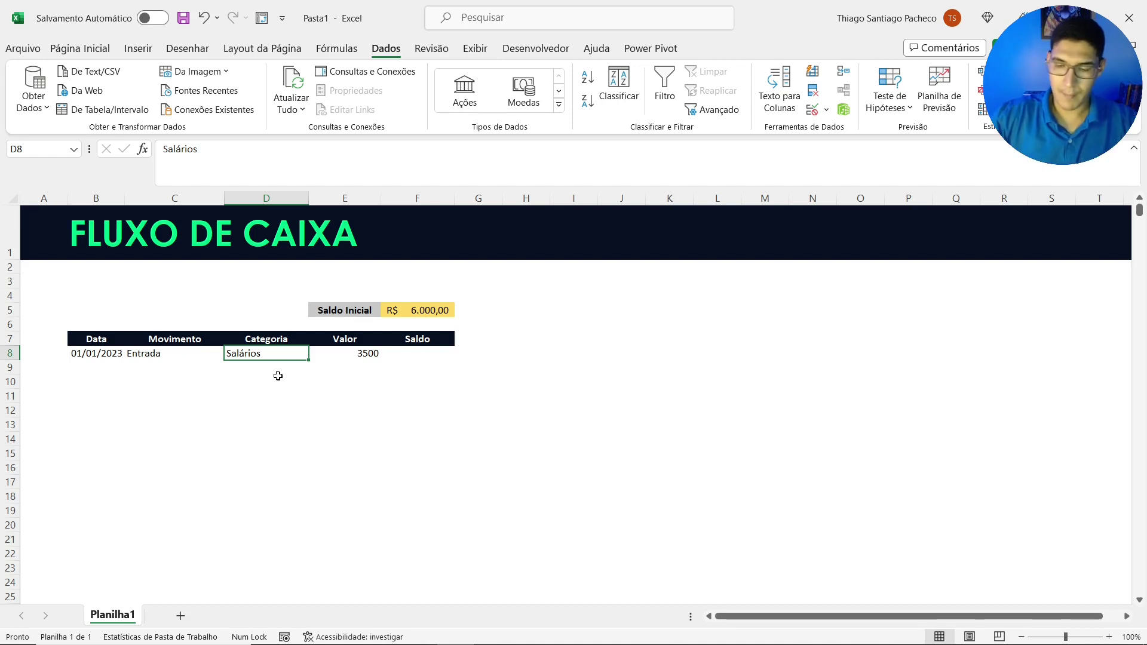
key(Delete)
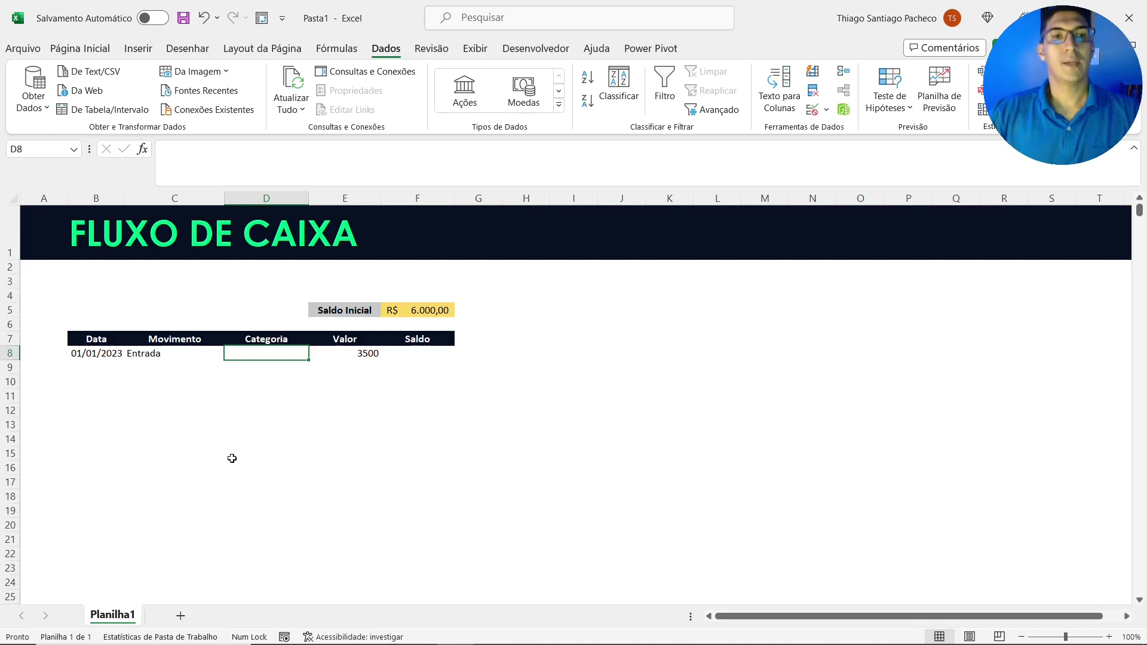
click(182, 360)
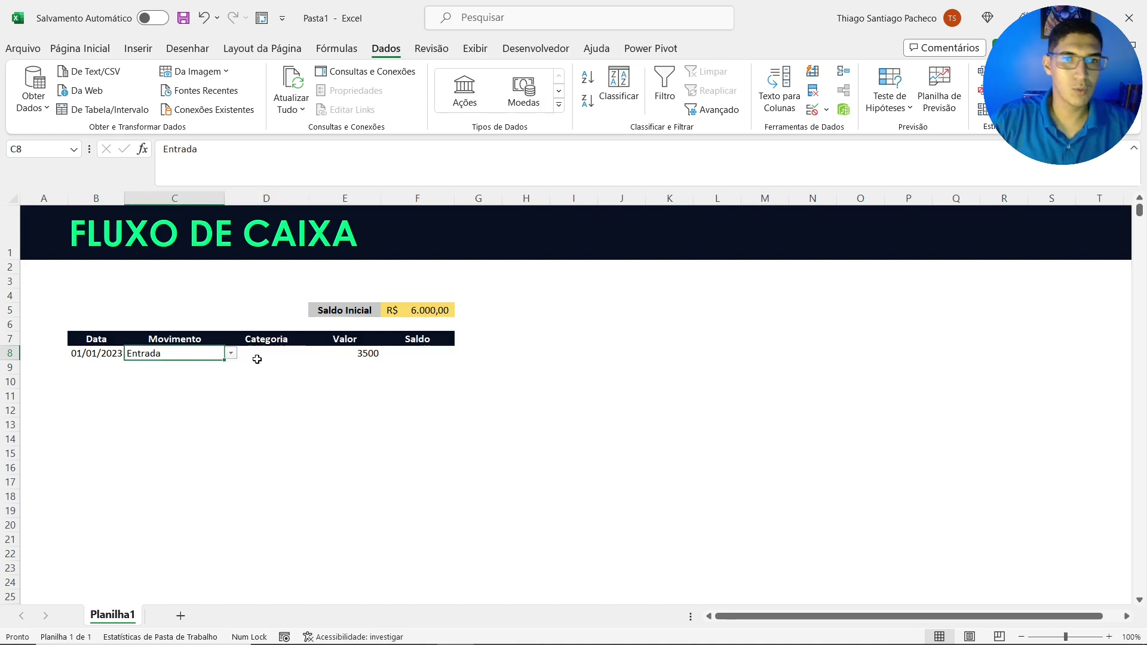
click(265, 357)
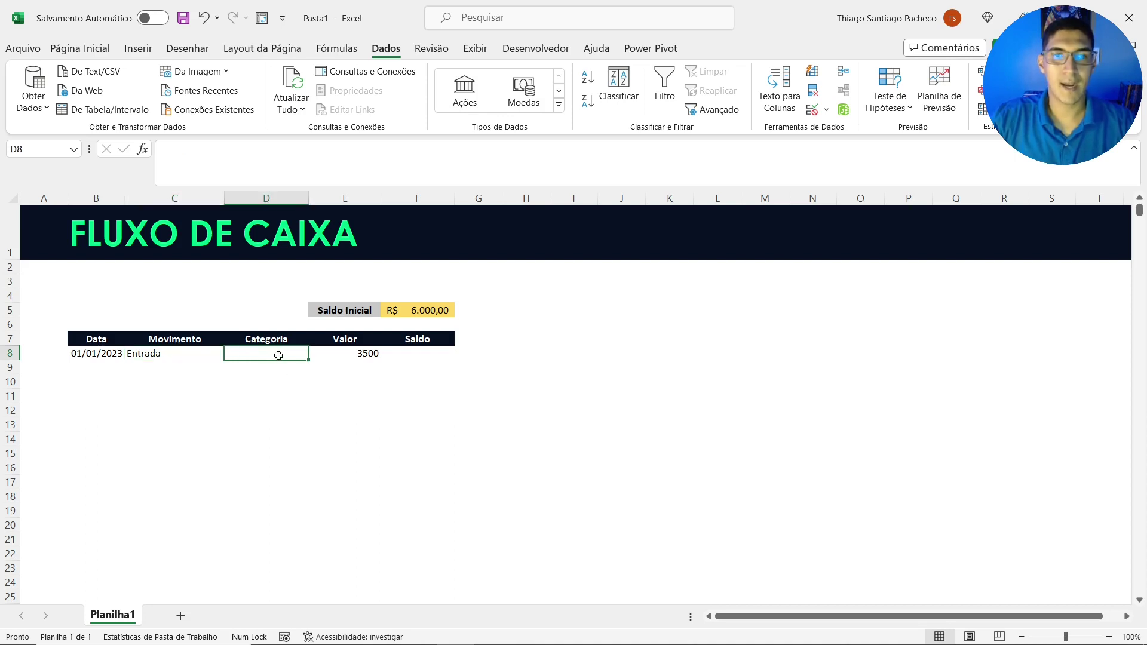
click(189, 353)
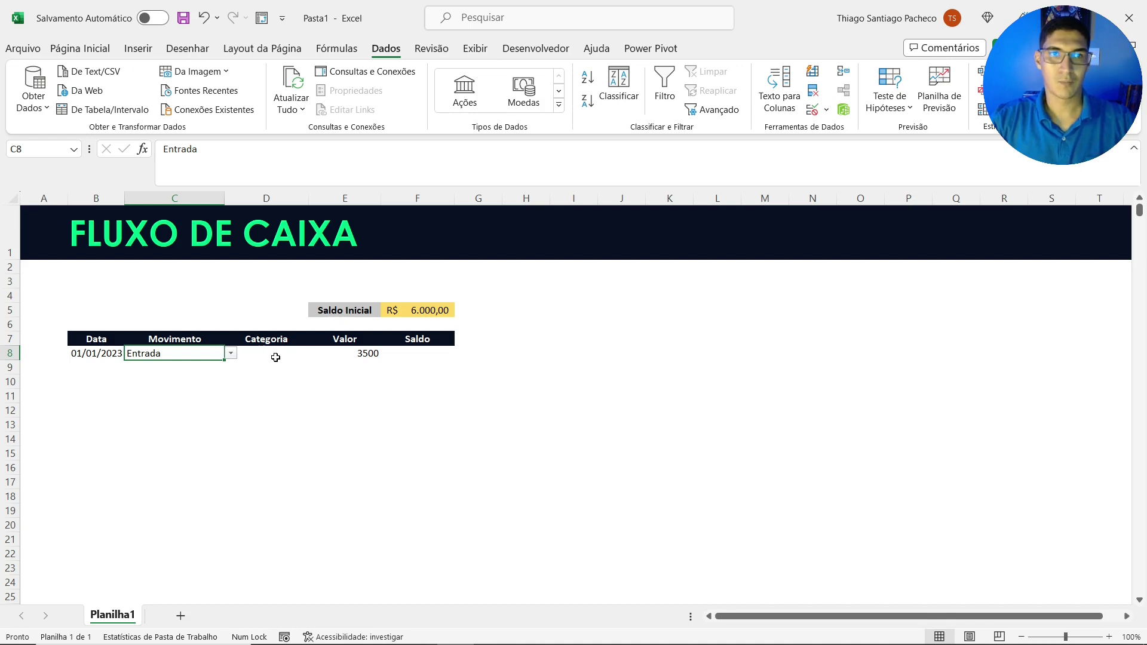
click(231, 353)
click(207, 376)
Switch to Notepad to examine the Entrada and Saída category lists, and return to the spreadsheet
click(287, 357)
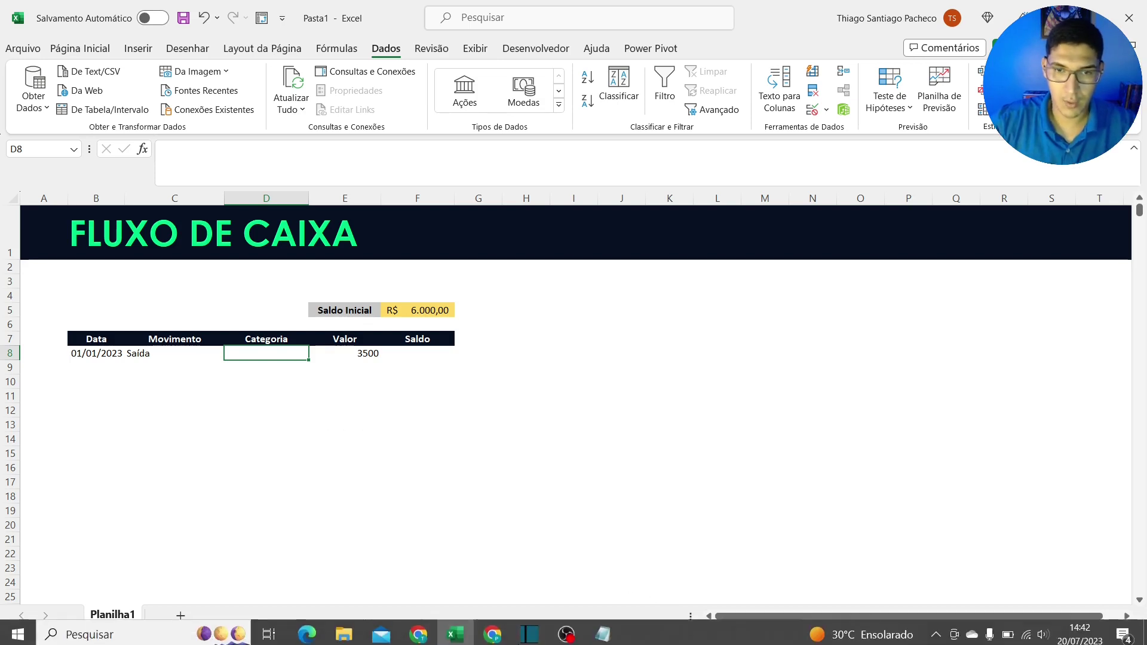
click(602, 630)
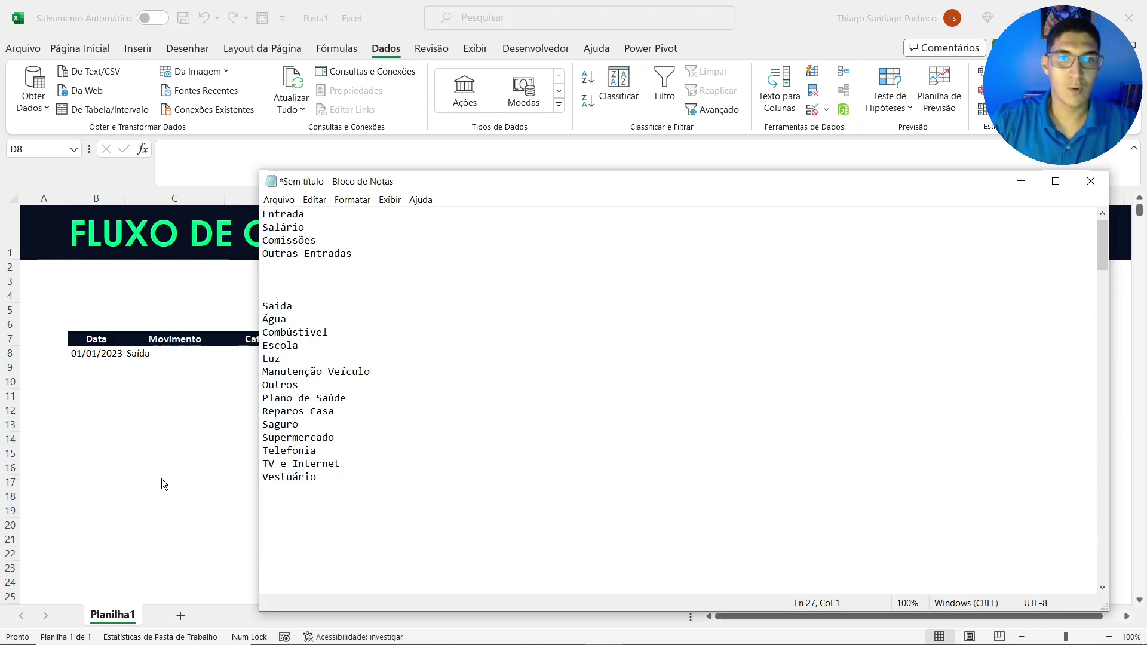
key(alt+Tab)
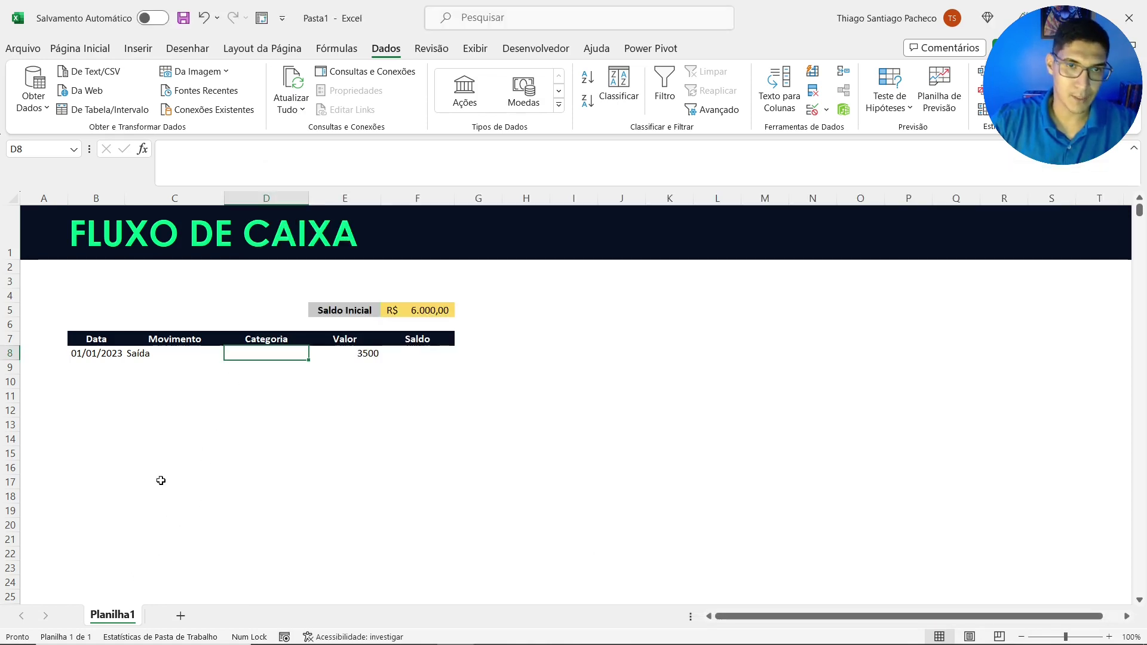
Rename the sheet Planilha1 as Fluxo de Caixa
double_click(118, 614)
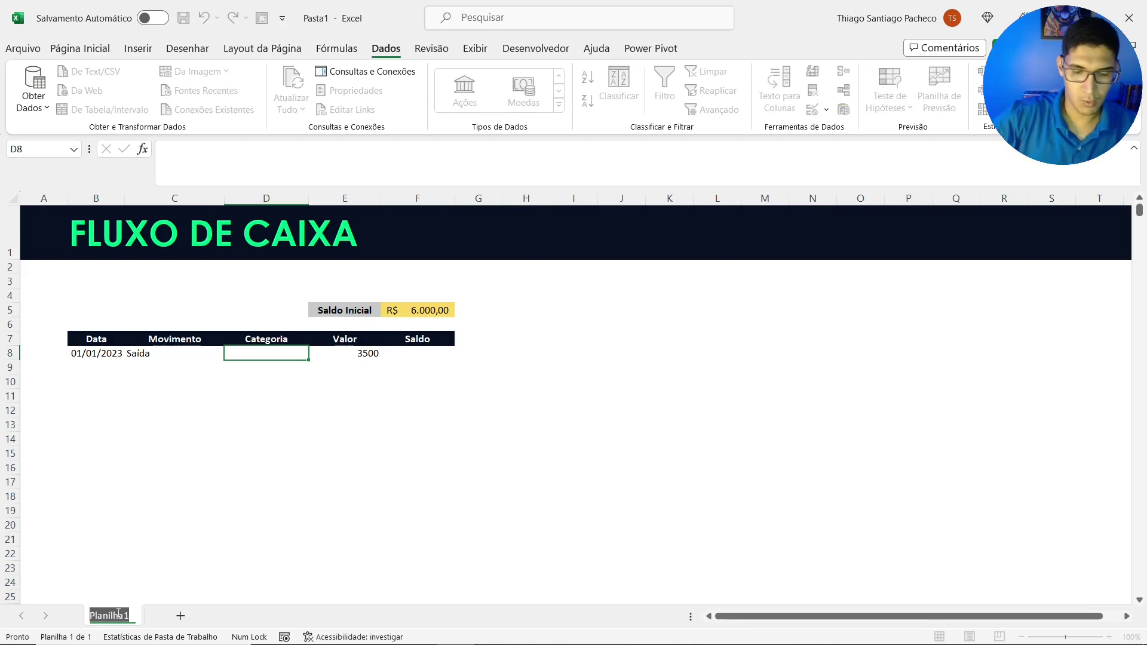
text(Flu)
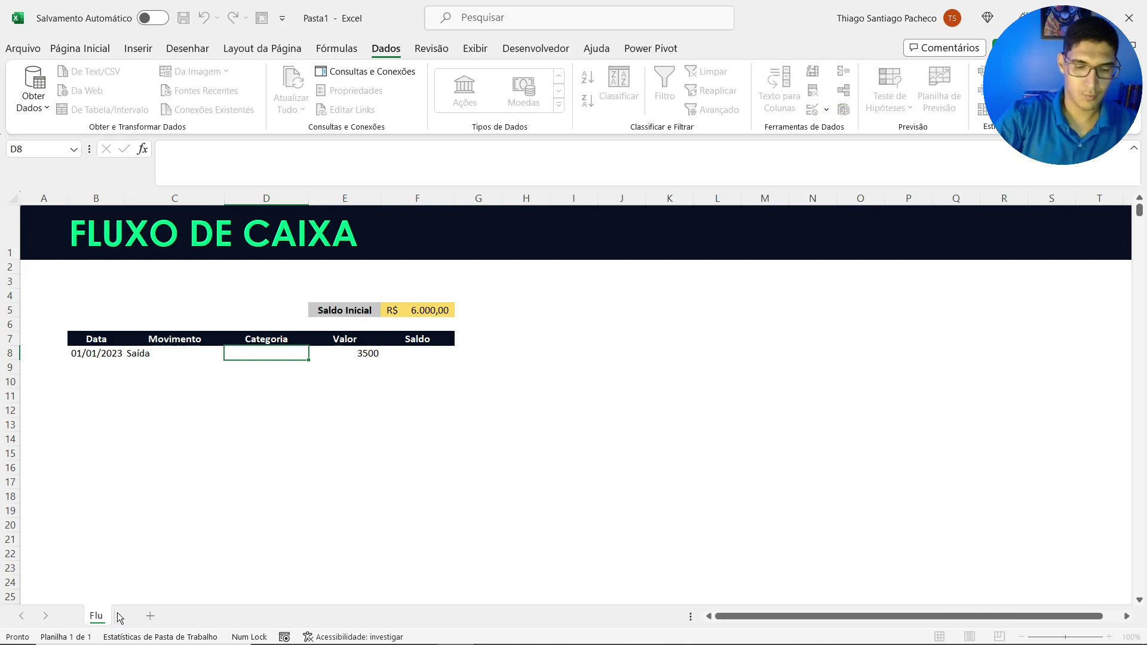
text(xo de )
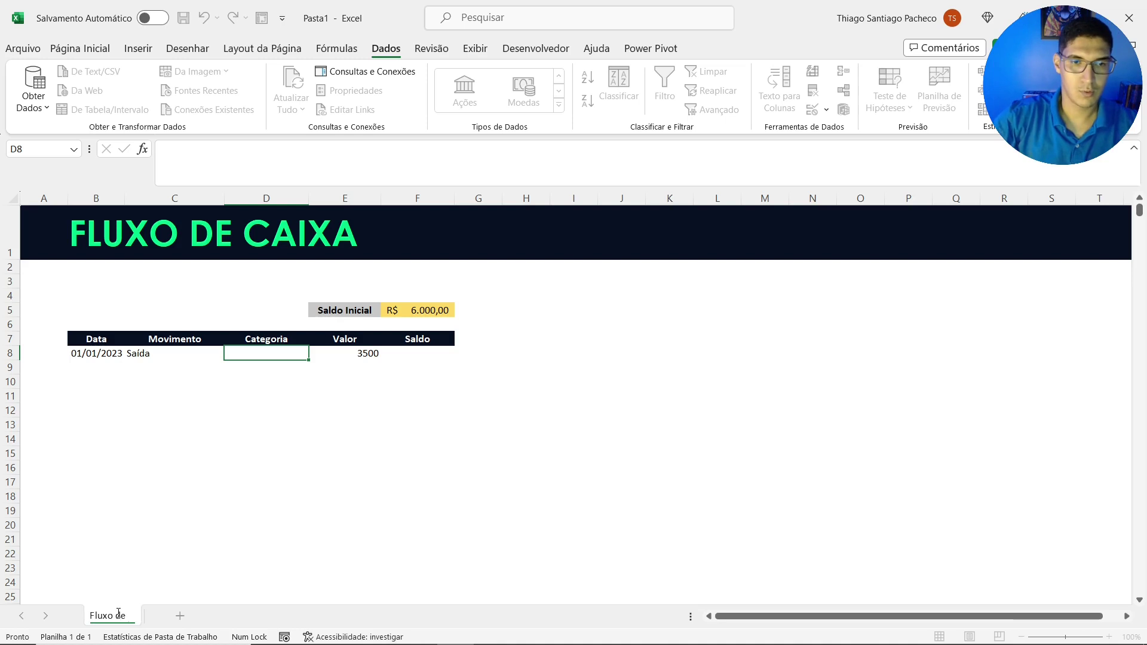
text(Caixa)
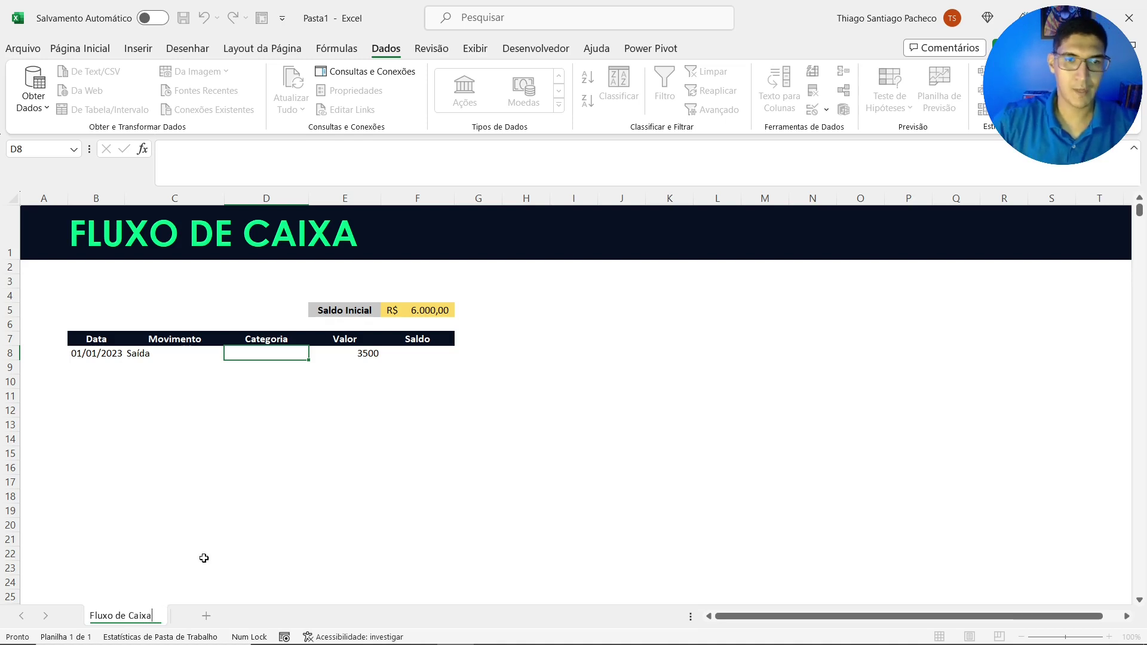
key(Return)
click(210, 538)
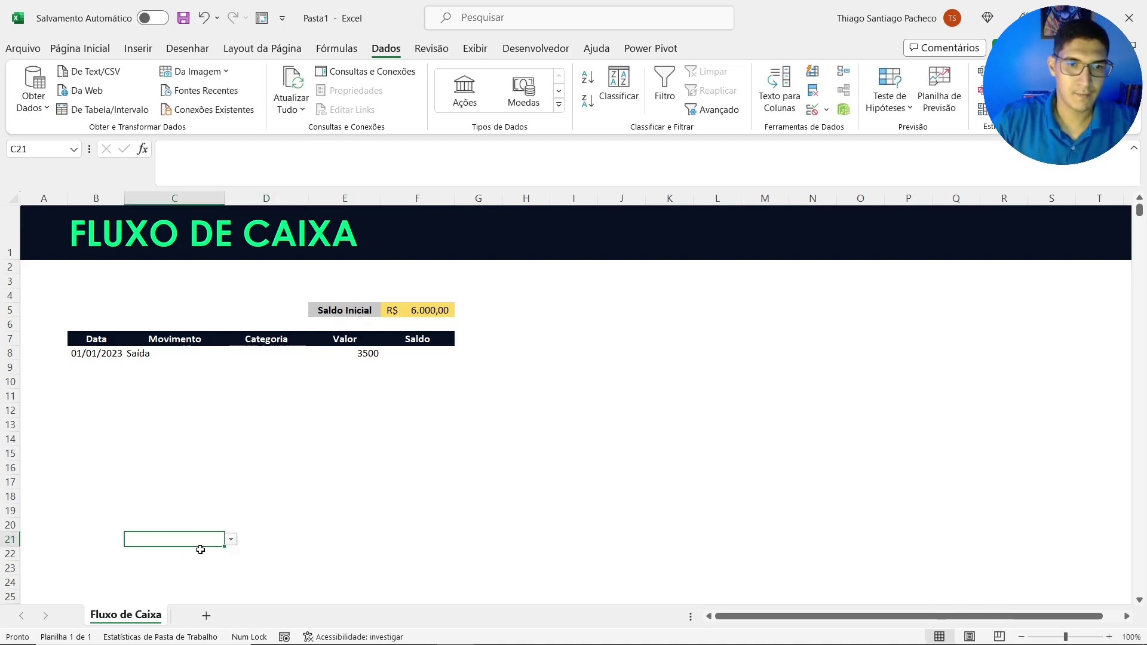
Add a new sheet to the workbook and name it Controle
click(208, 616)
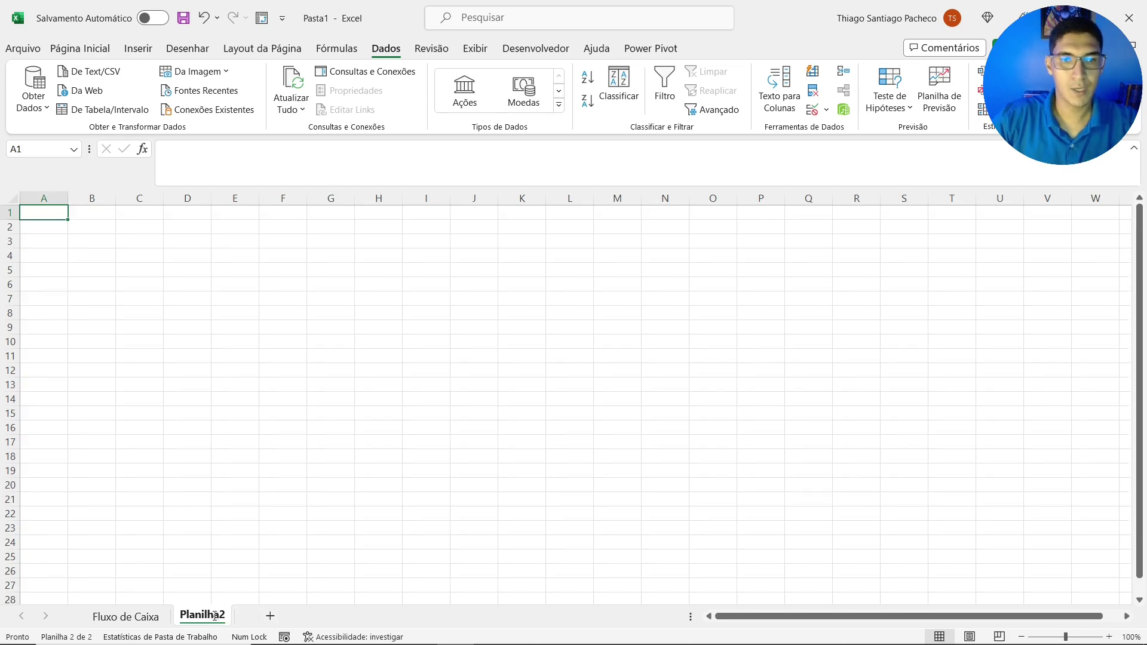
double_click(215, 616)
text(Controle)
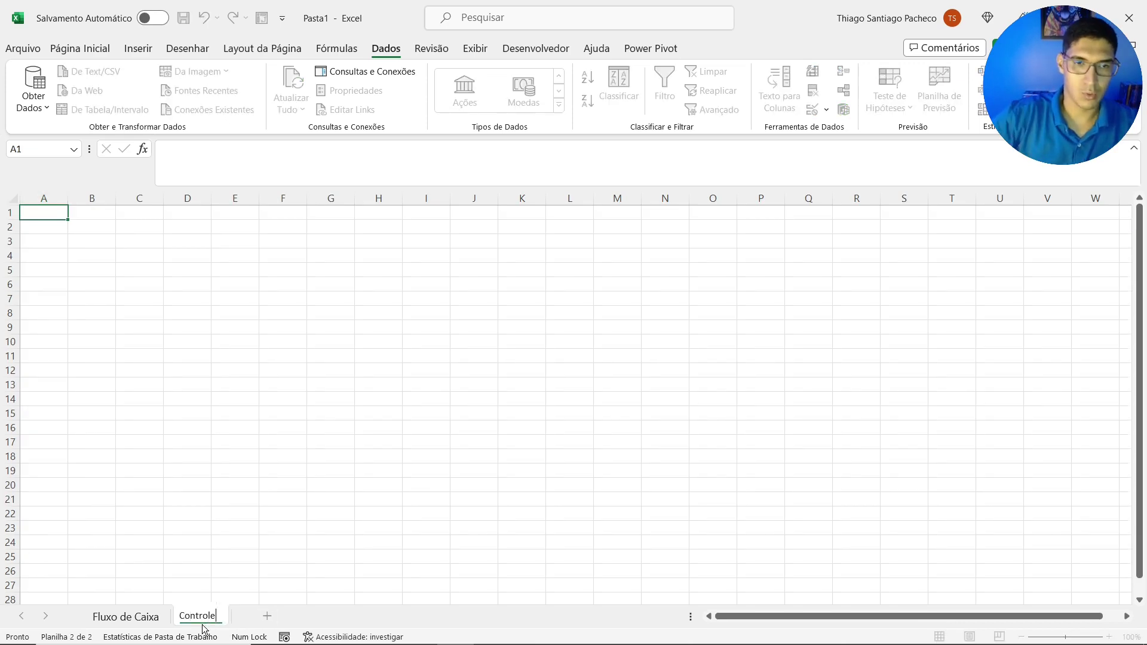
key(Return)
click(224, 417)
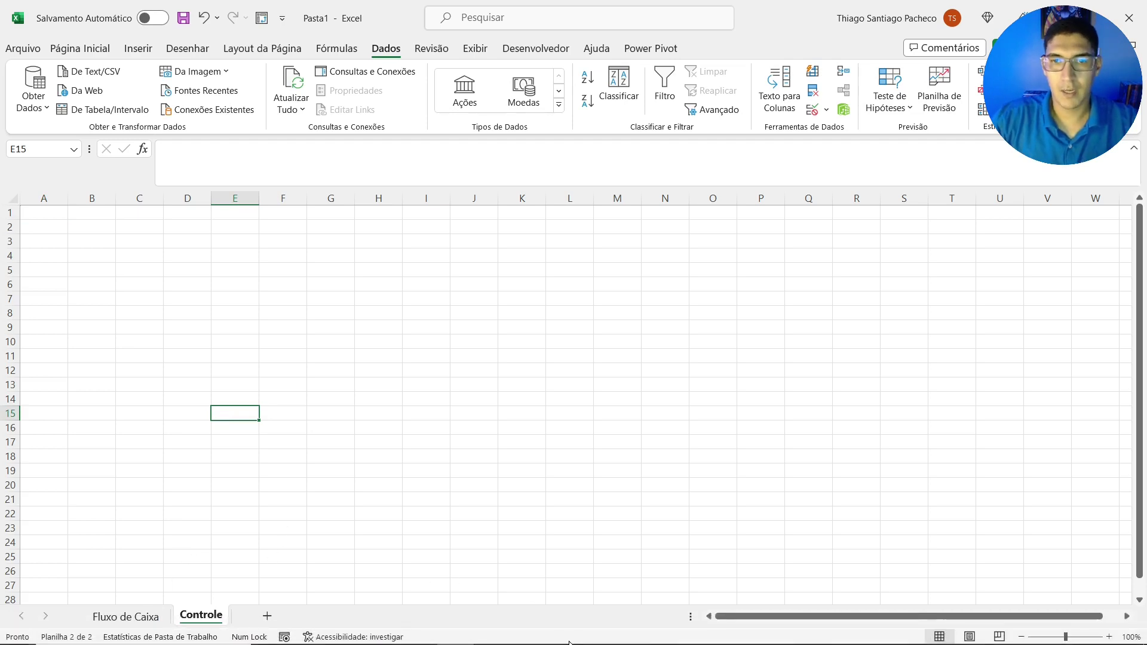
Copy the Entrada list with Salário, Comissões and Outras Entradas from Notepad and paste it at B2 of the Controle sheet
click(593, 635)
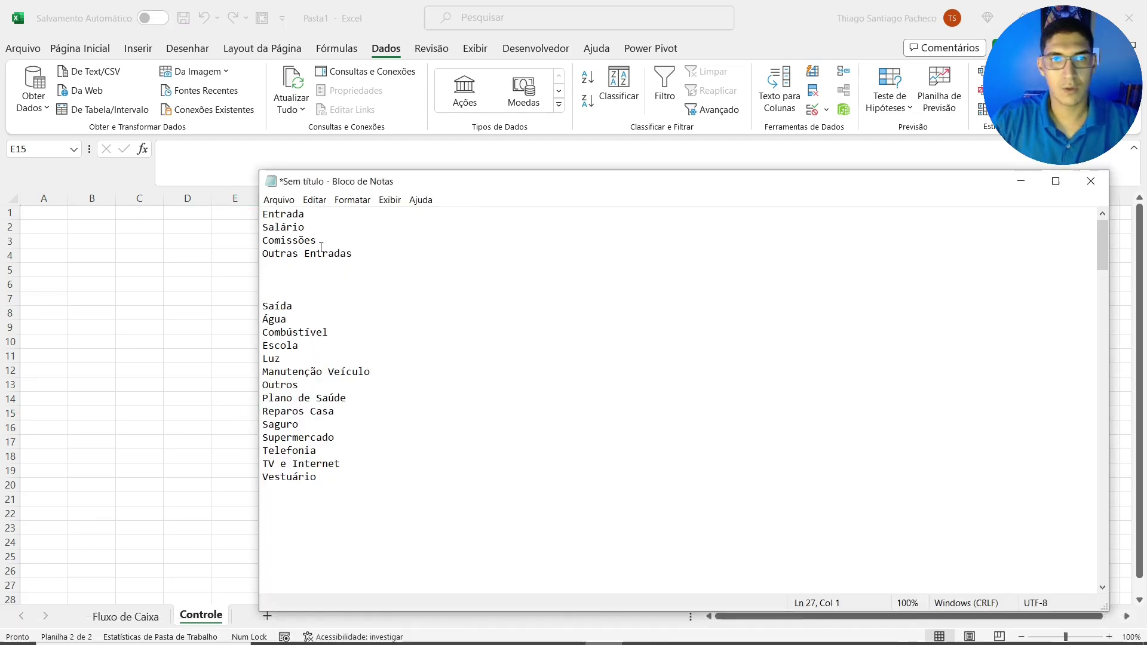
drag(354, 257, 263, 214)
key(ctrl+c)
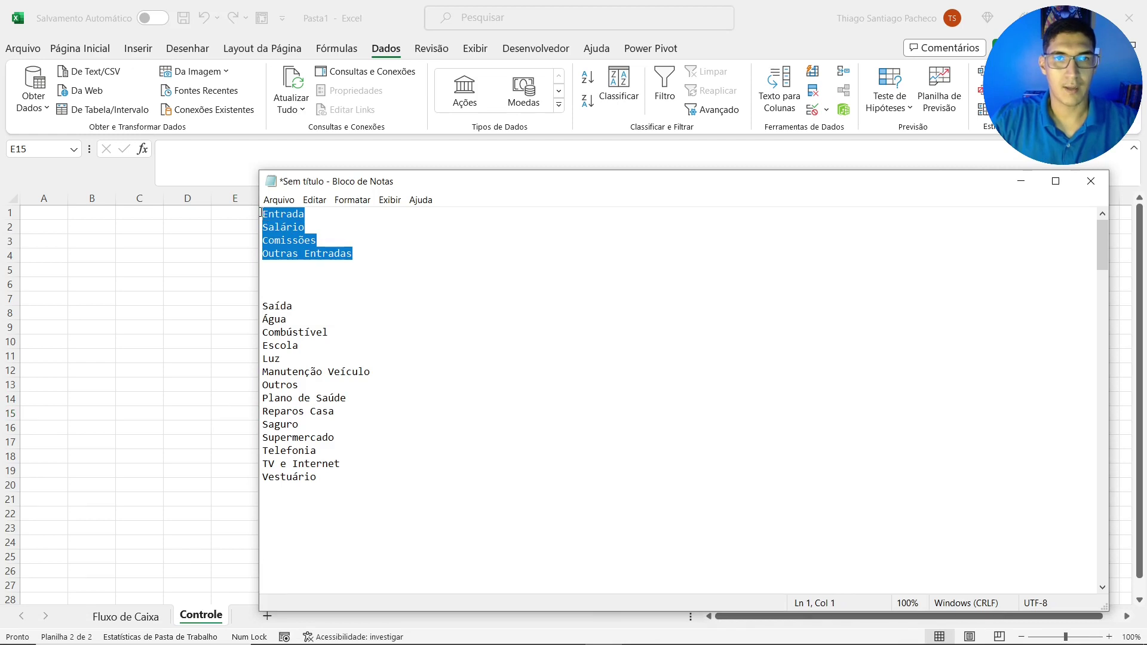
click(223, 319)
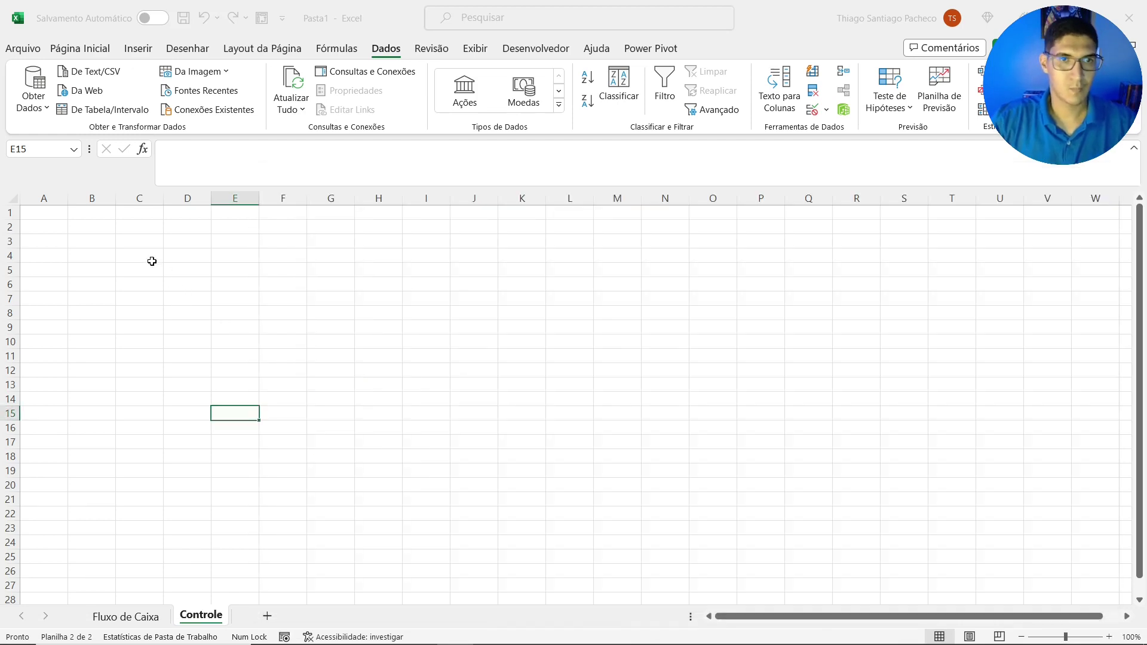
click(107, 228)
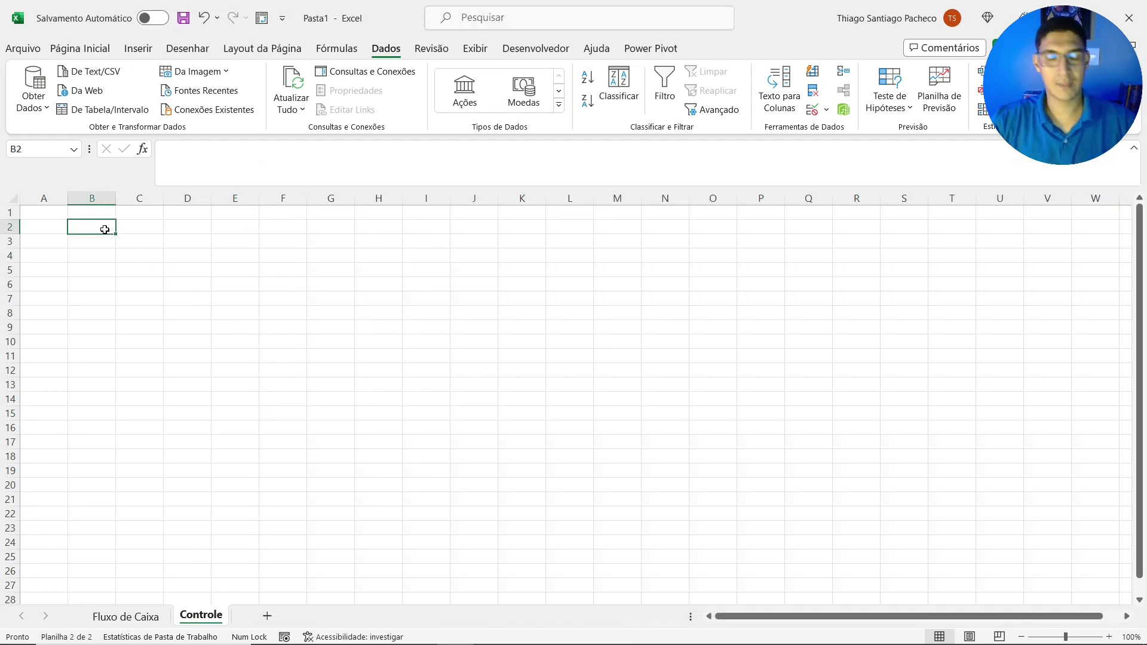
key(ctrl+v)
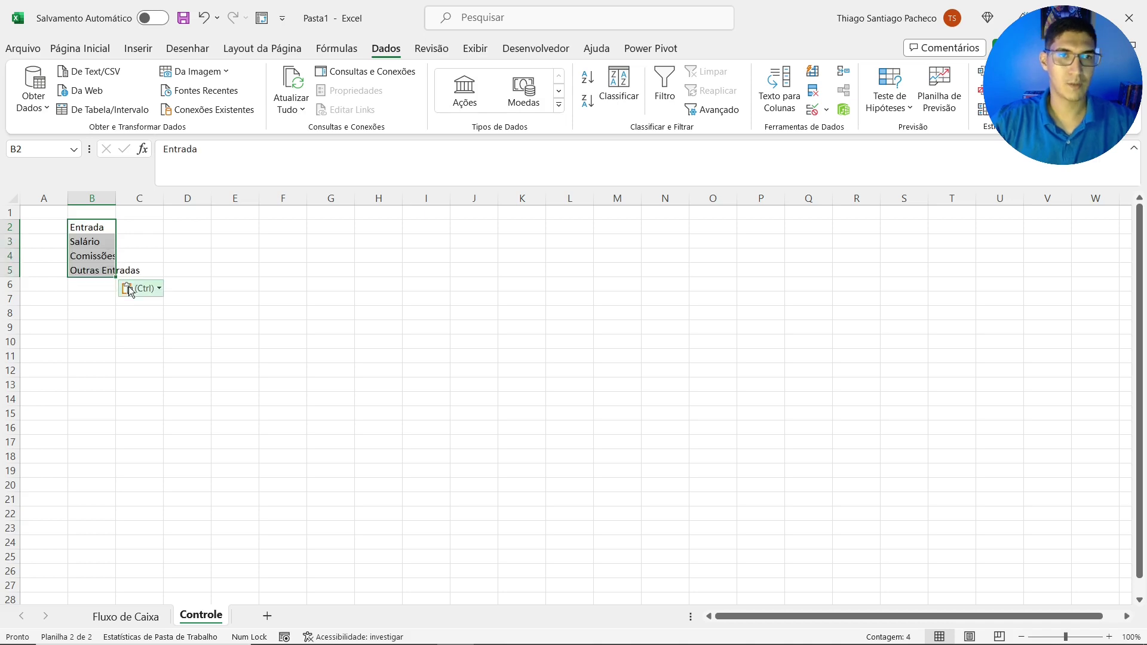
Copy the Saída list, from Saída to Vestuário, from Notepad, paste it at C2 of the Controle sheet, and autofit columns B and C
click(137, 617)
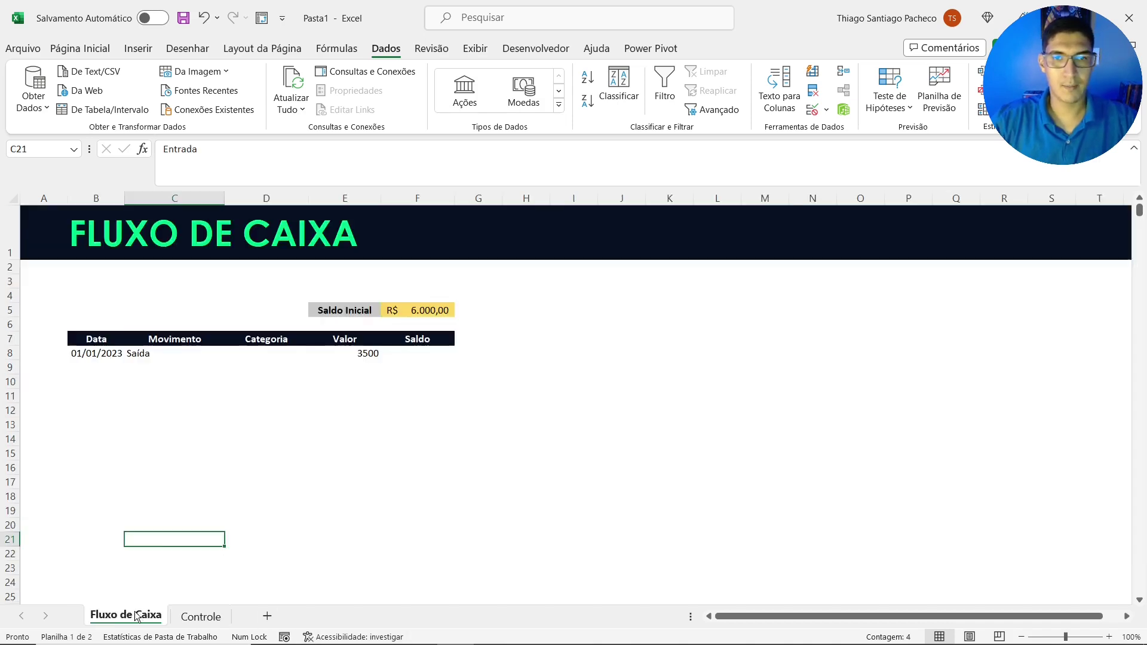
click(199, 617)
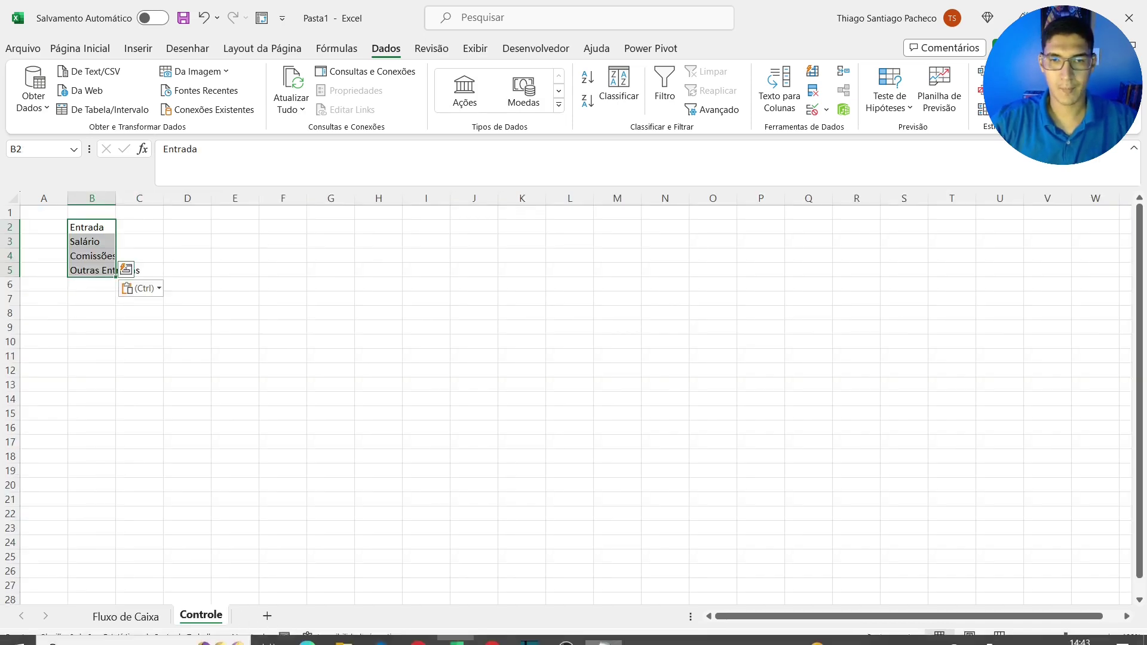
click(604, 636)
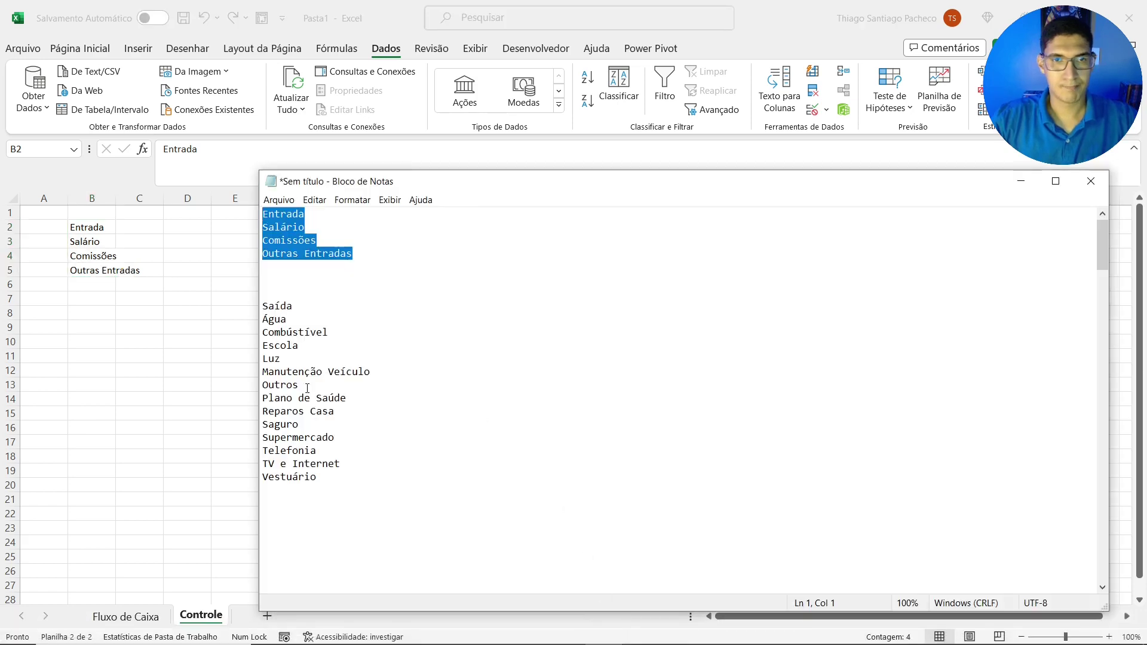
drag(320, 478, 264, 309)
key(ctrl+c)
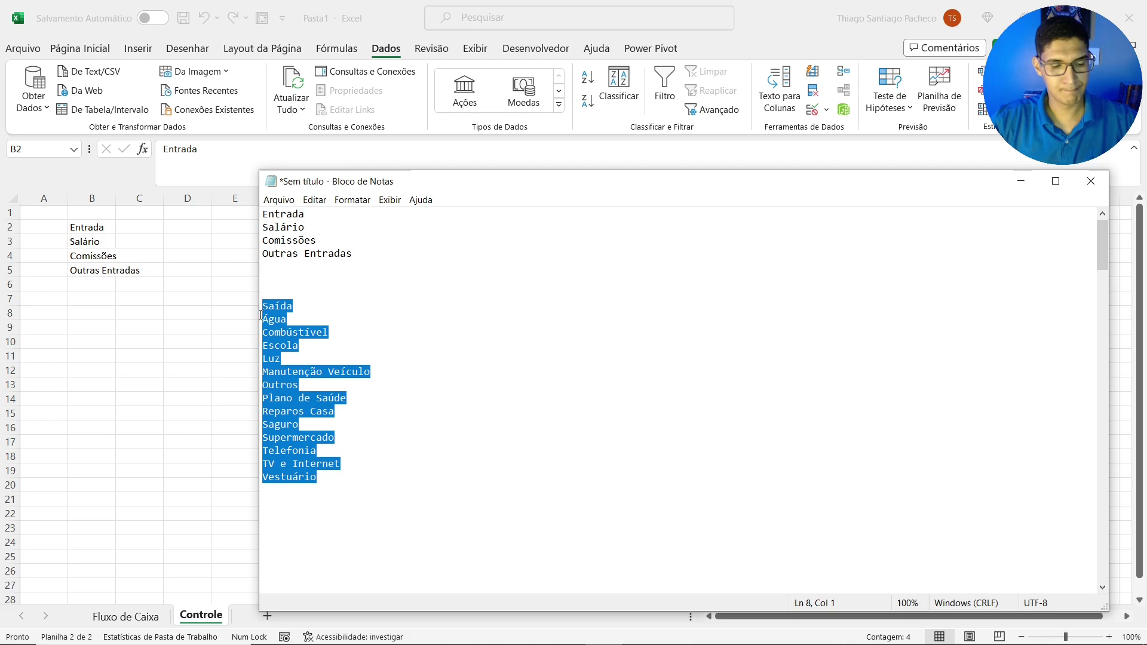
click(153, 333)
click(137, 228)
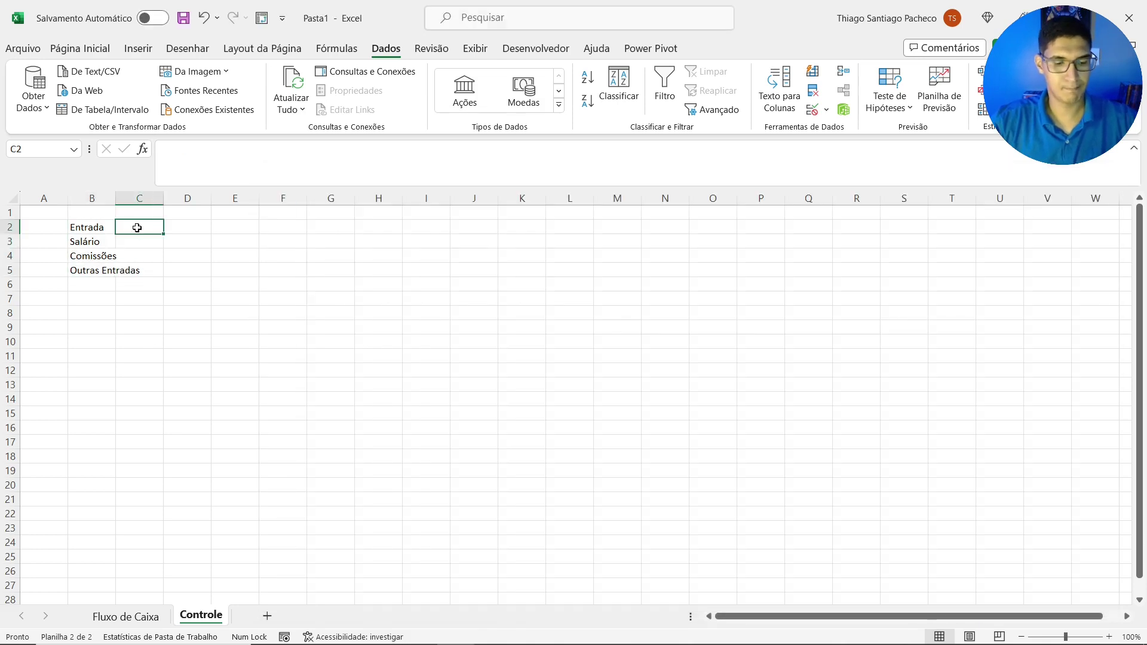
key(ctrl+v)
double_click(117, 198)
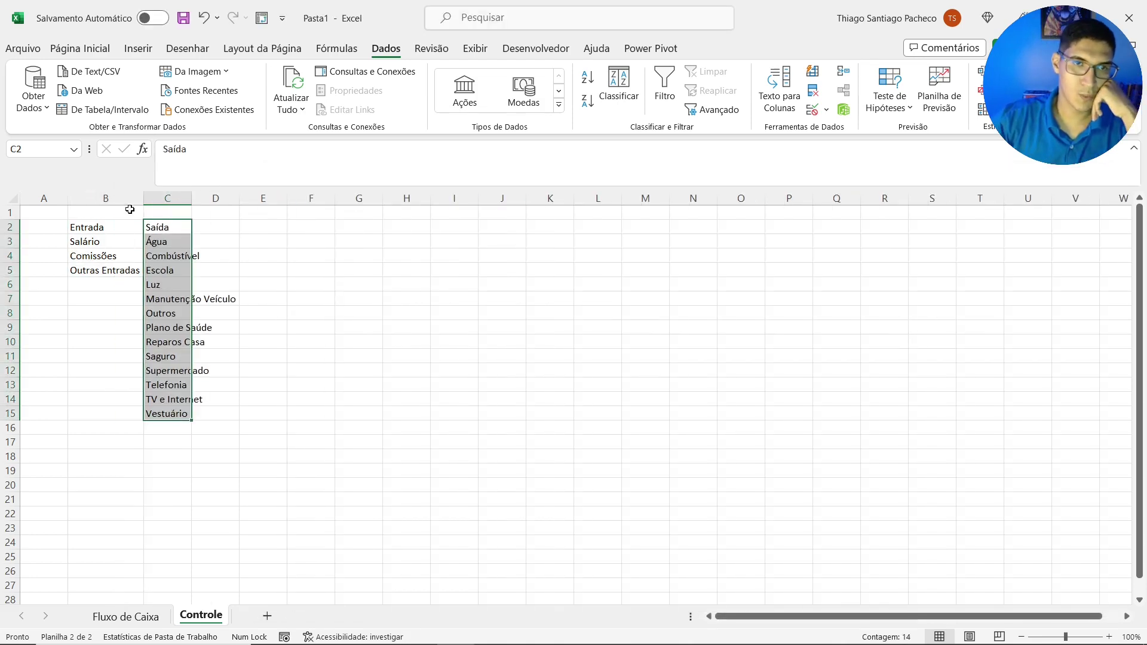
double_click(191, 198)
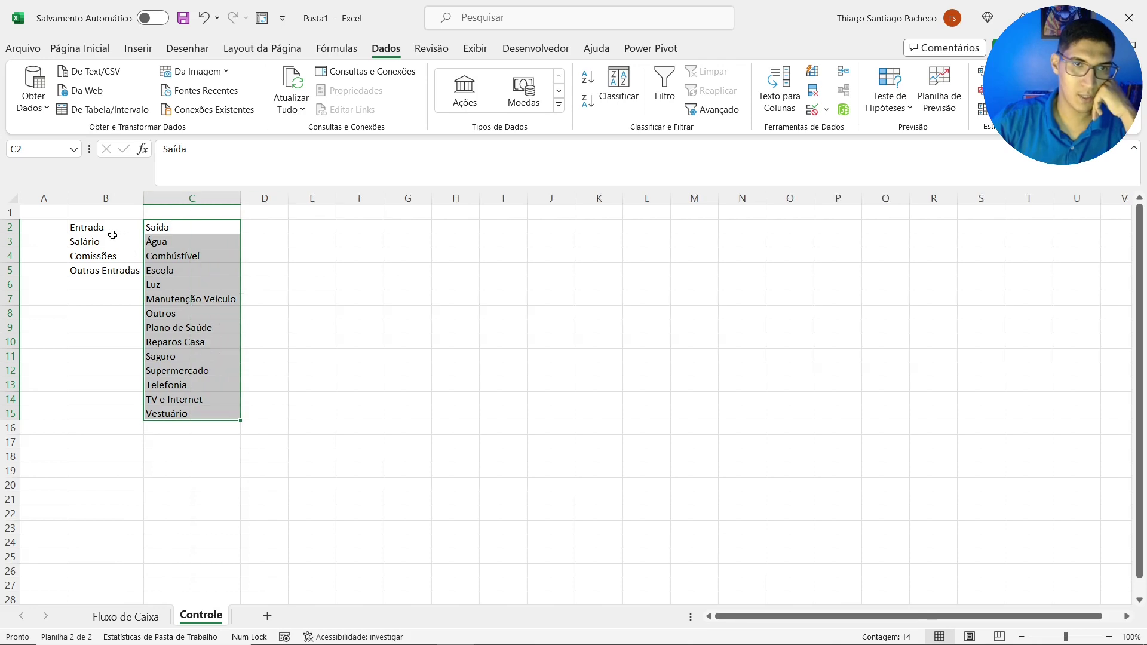
Format the Entrada and Saída headers in B2:C2 with dark navy fill and white, bold, centered text
drag(96, 227, 158, 226)
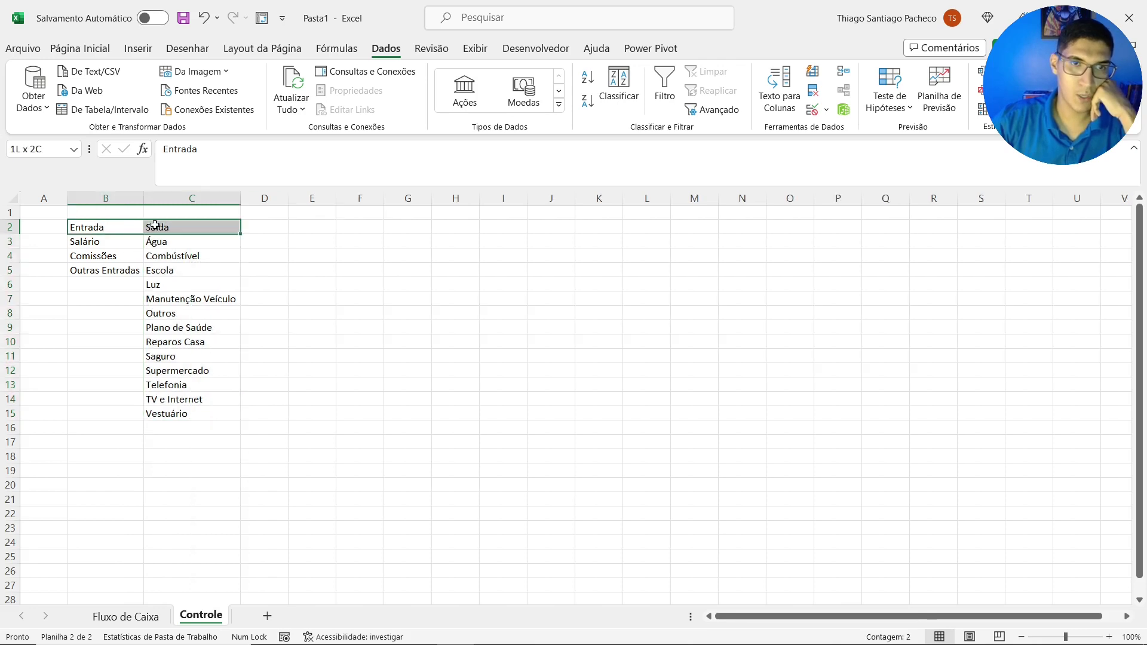
click(81, 49)
click(234, 105)
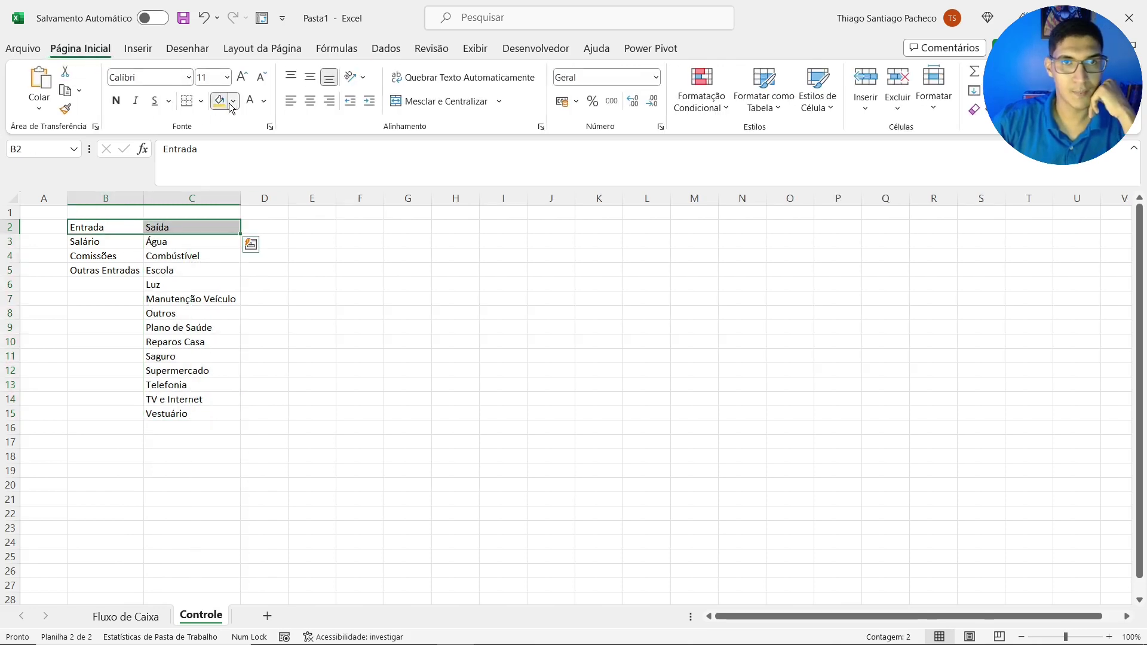
click(229, 283)
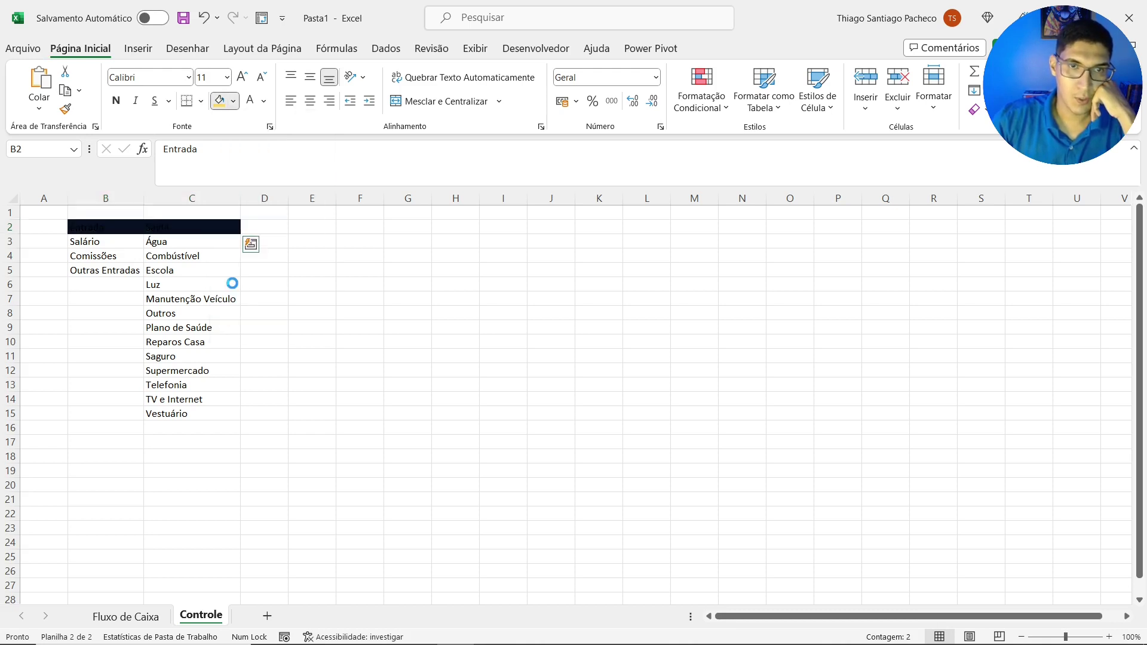
click(254, 106)
click(247, 162)
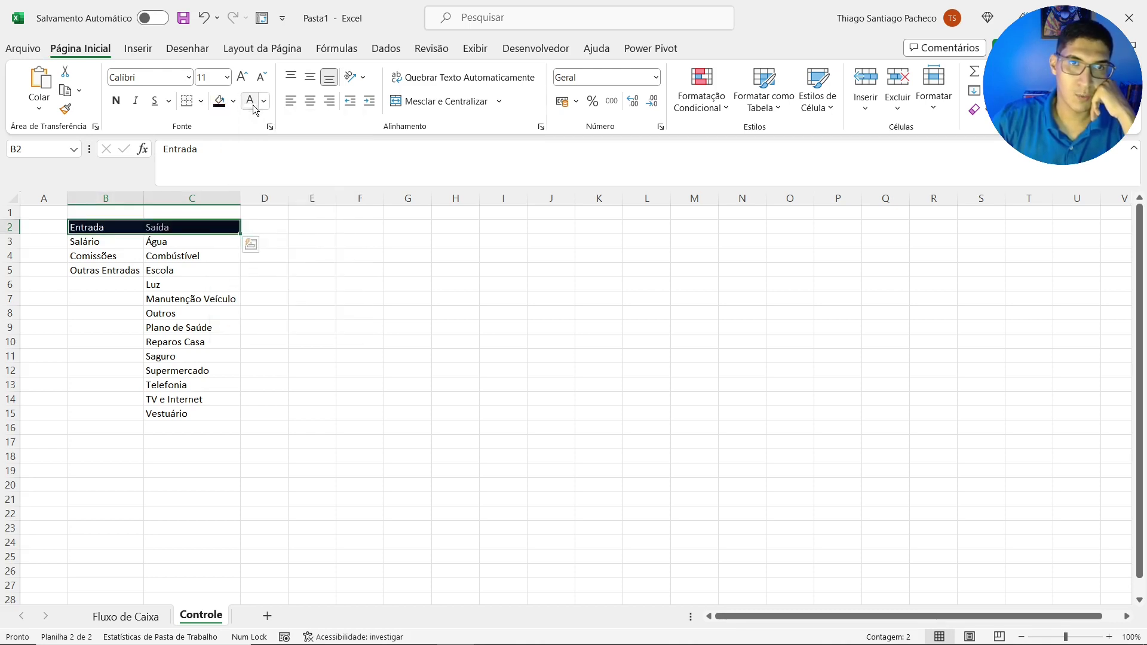
click(116, 101)
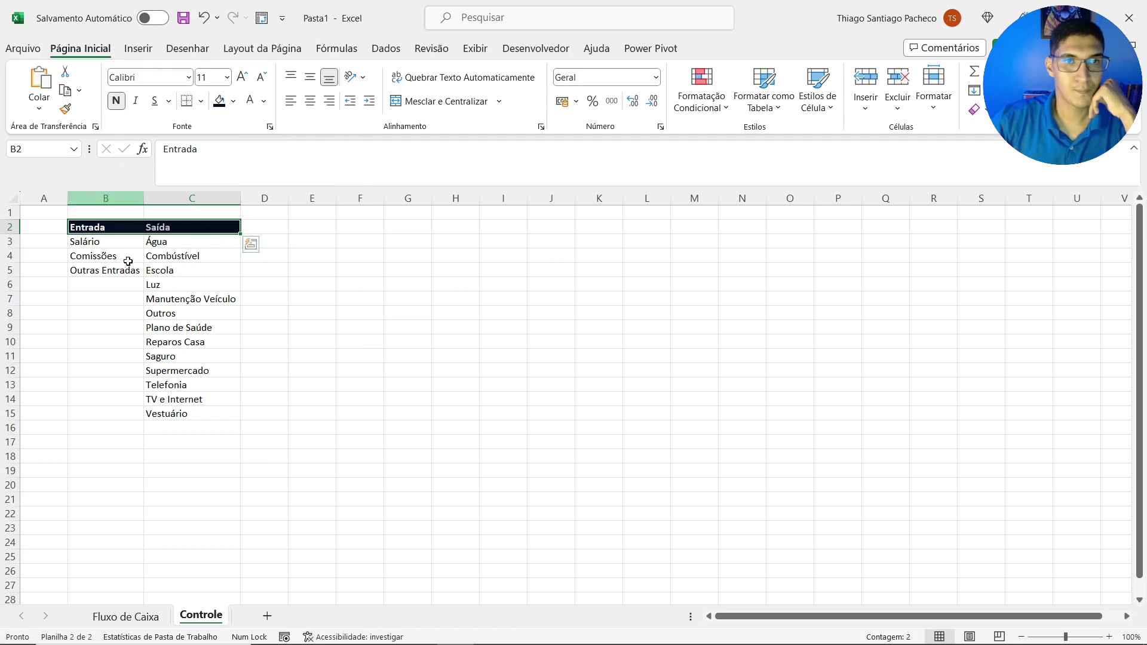
click(126, 267)
drag(120, 229, 189, 230)
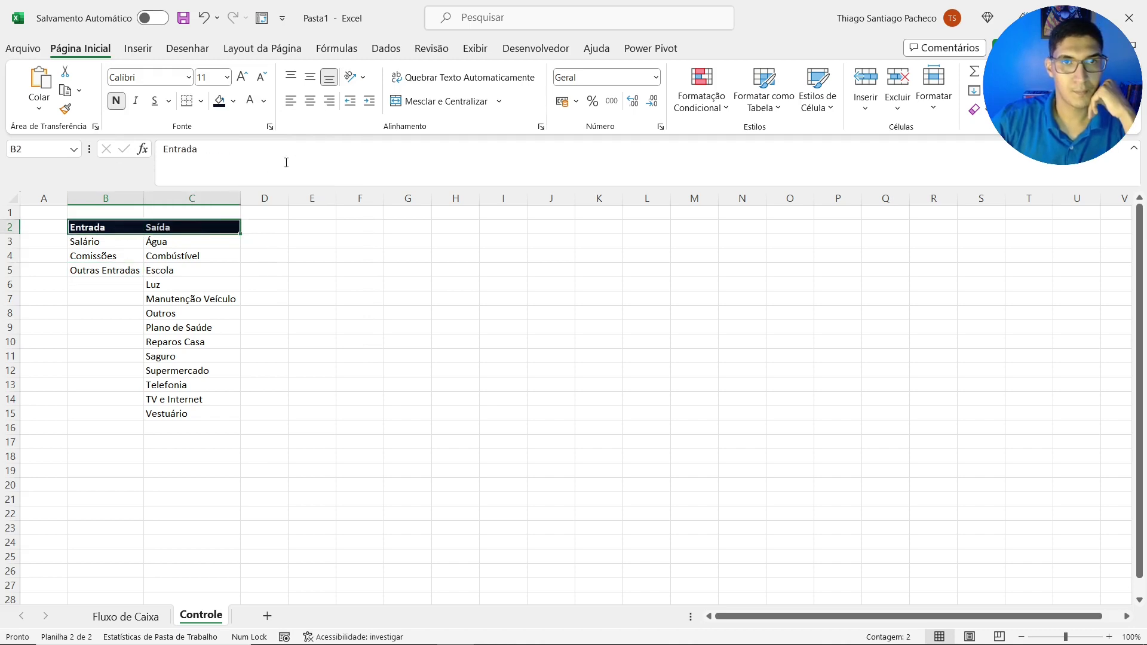
click(310, 101)
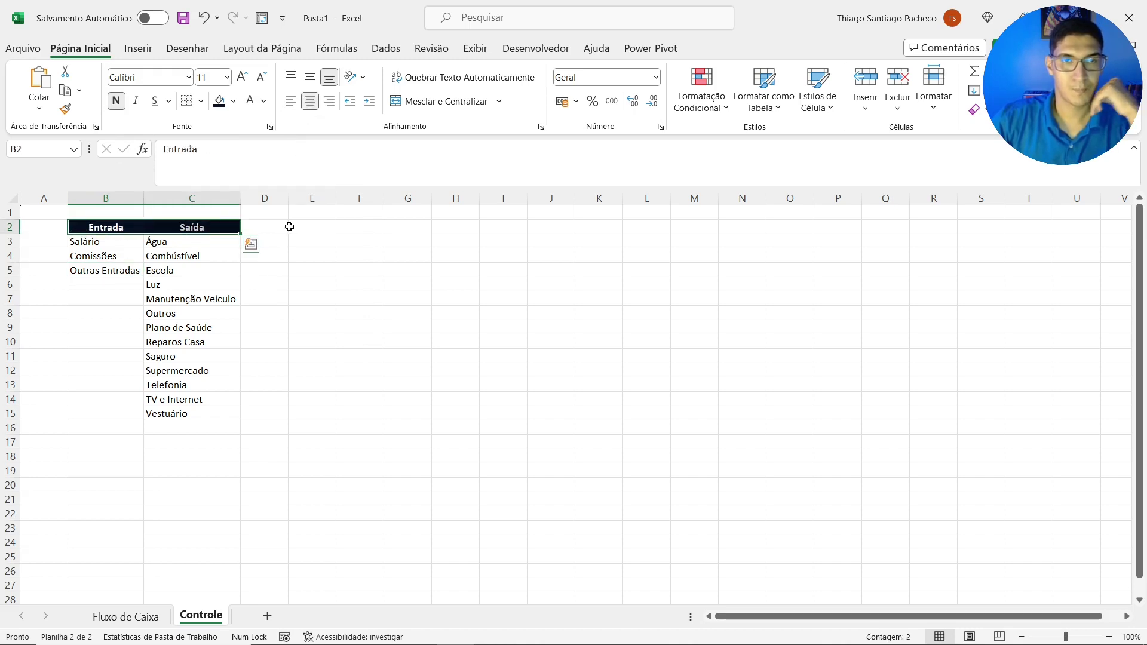
Examine the categories listed under Entrada and Saída on the Controle sheet
click(111, 241)
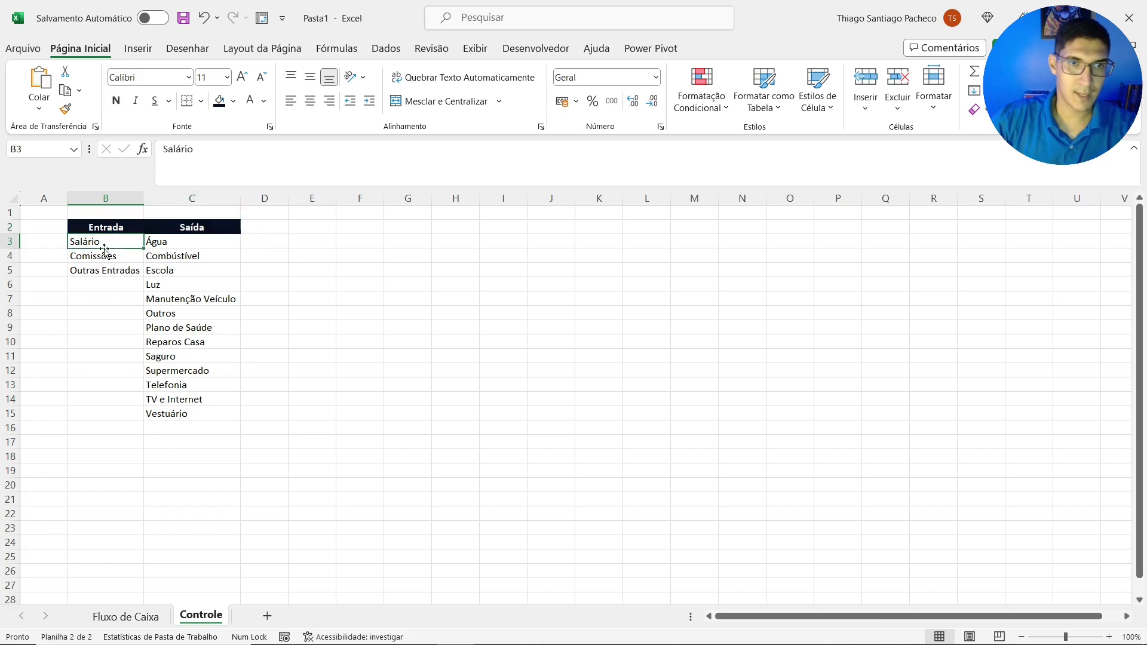
click(105, 257)
click(106, 271)
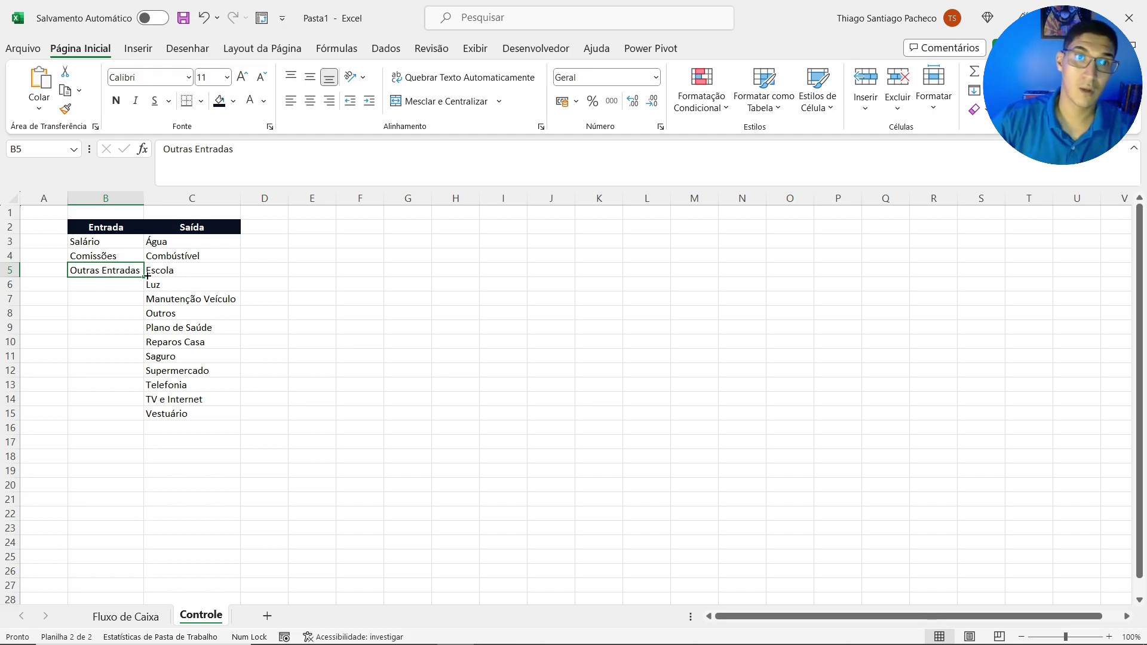
click(191, 227)
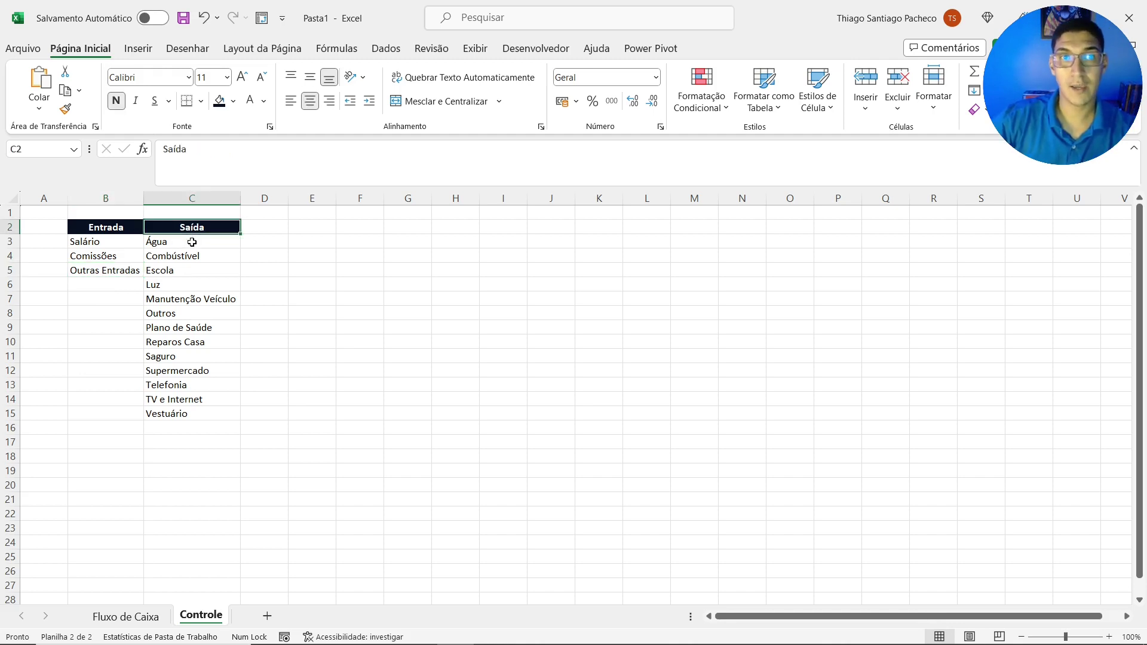
click(191, 243)
click(188, 257)
click(182, 272)
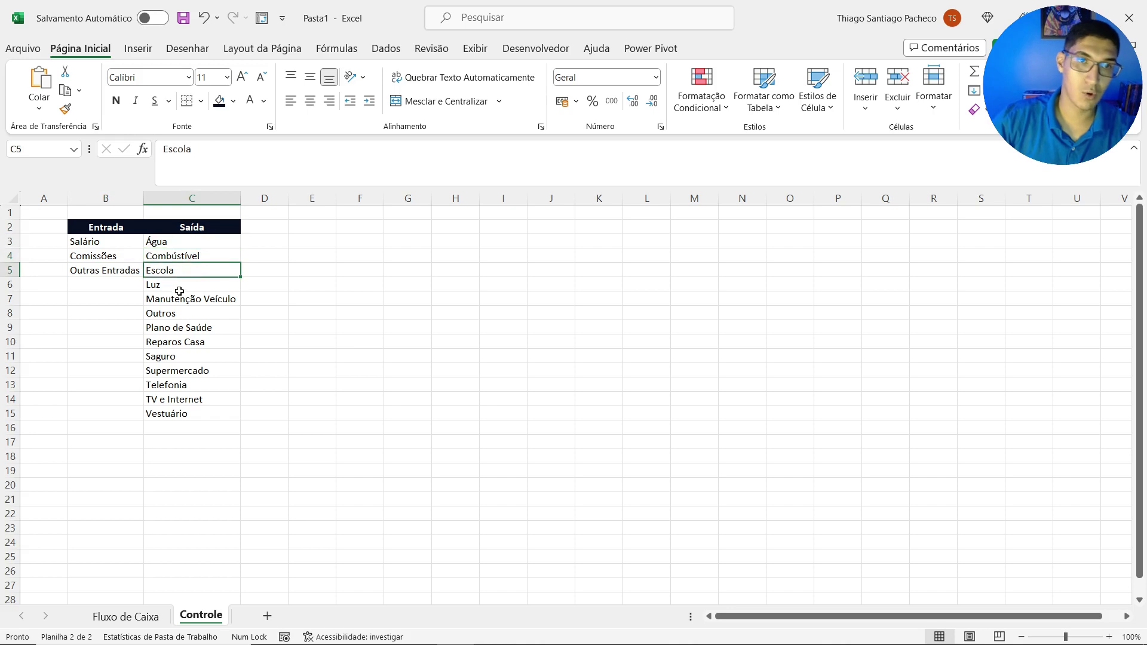
click(180, 286)
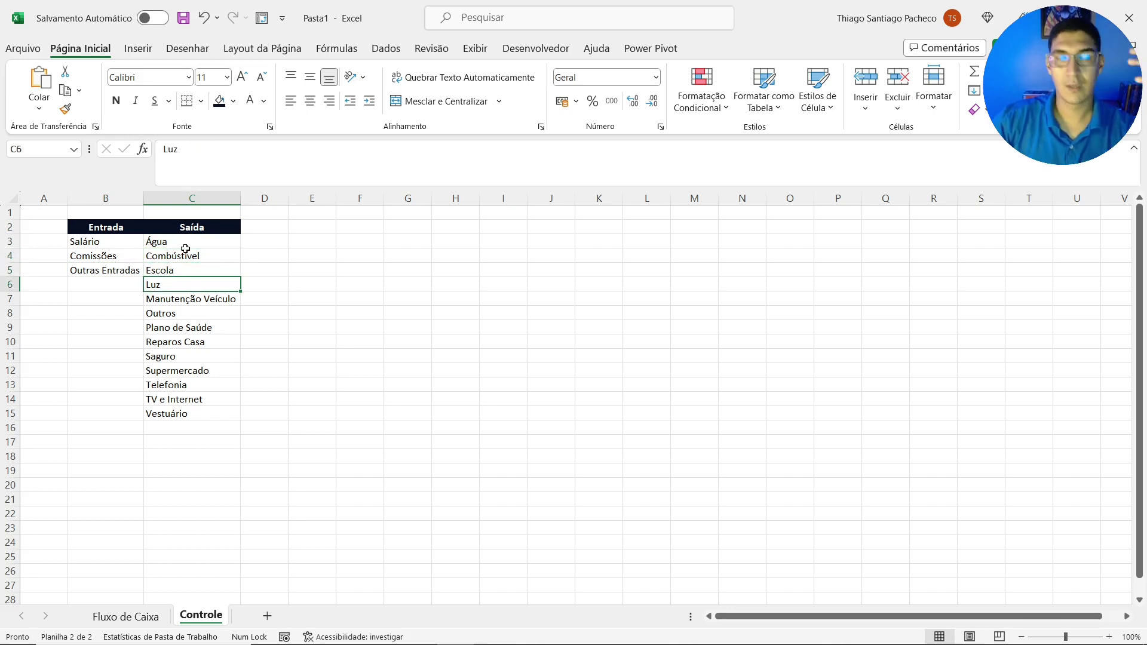
Sort the Saída categories in C3:C15 from A to Z, continuing with the current selection only
drag(203, 242, 181, 411)
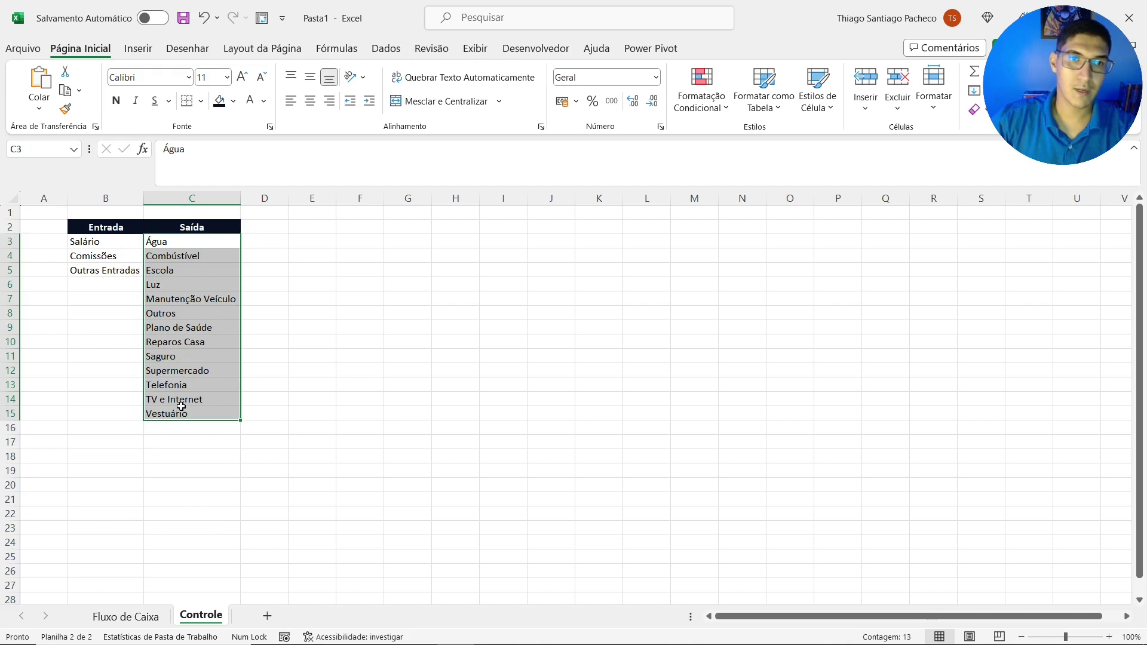
right_click(190, 246)
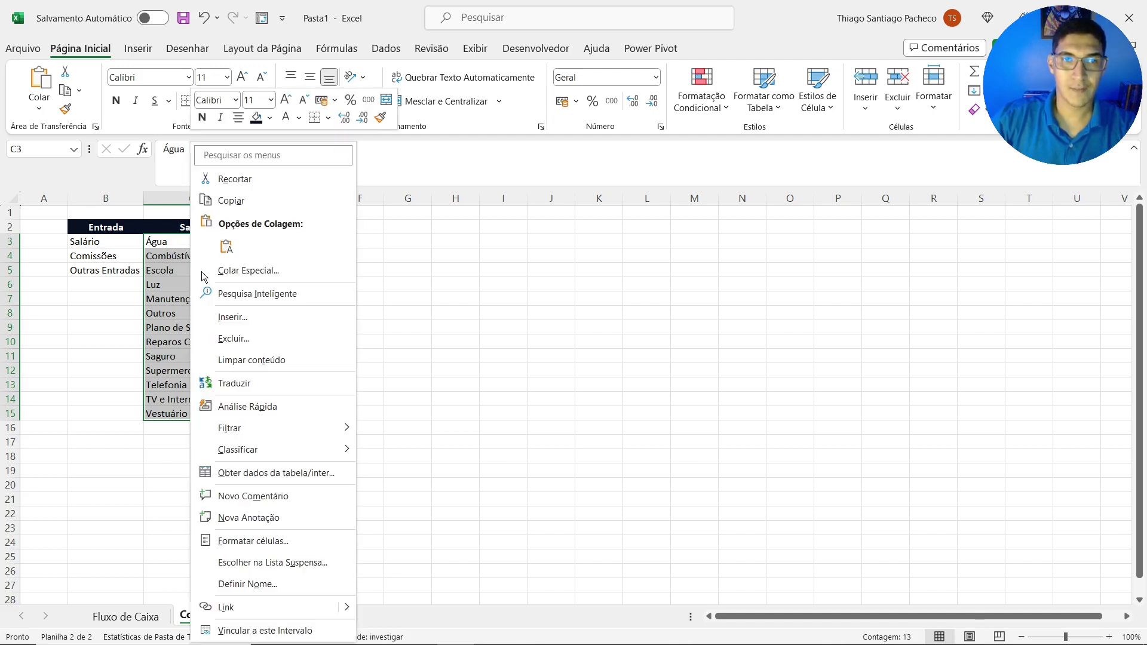
key(Escape)
right_click(160, 245)
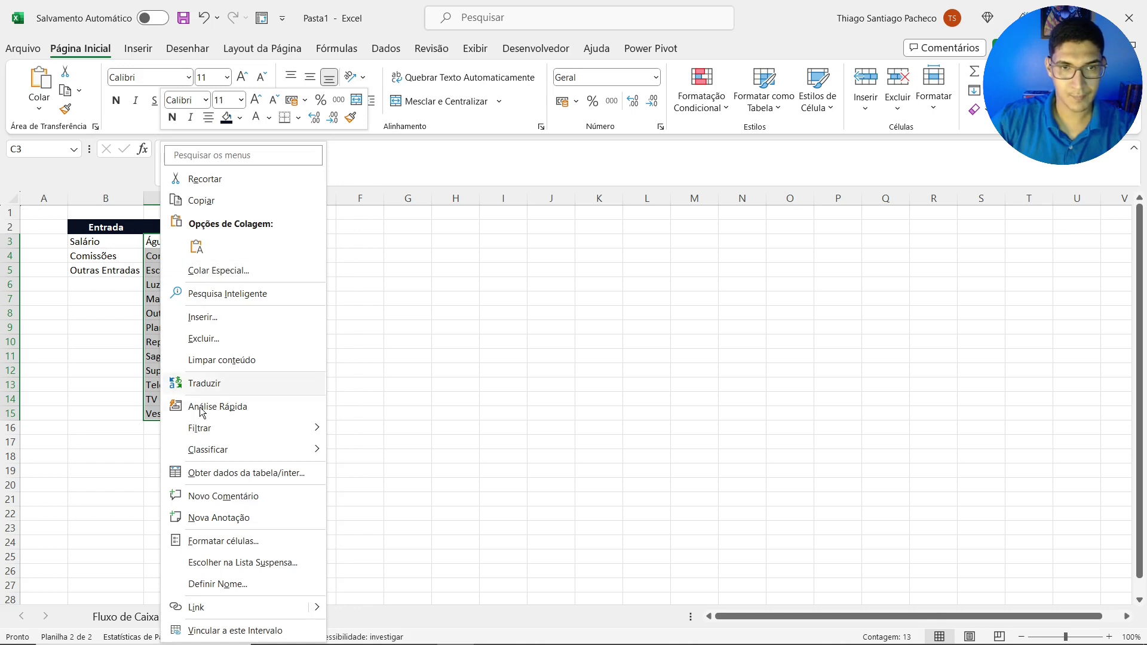
mouse_move(205, 457)
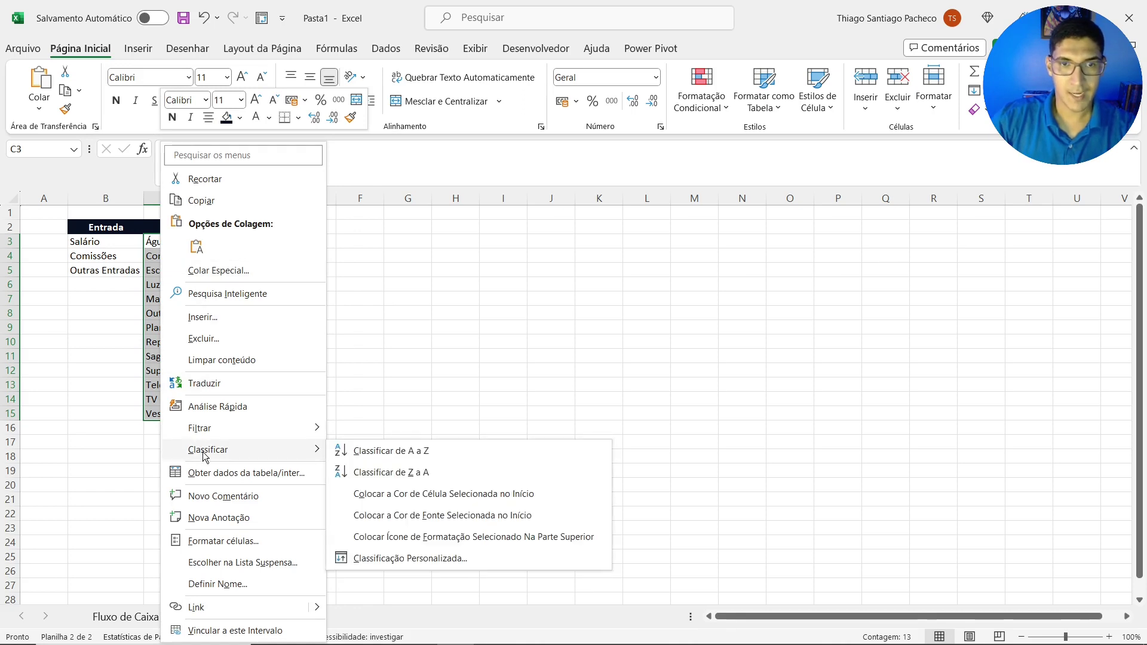
click(385, 452)
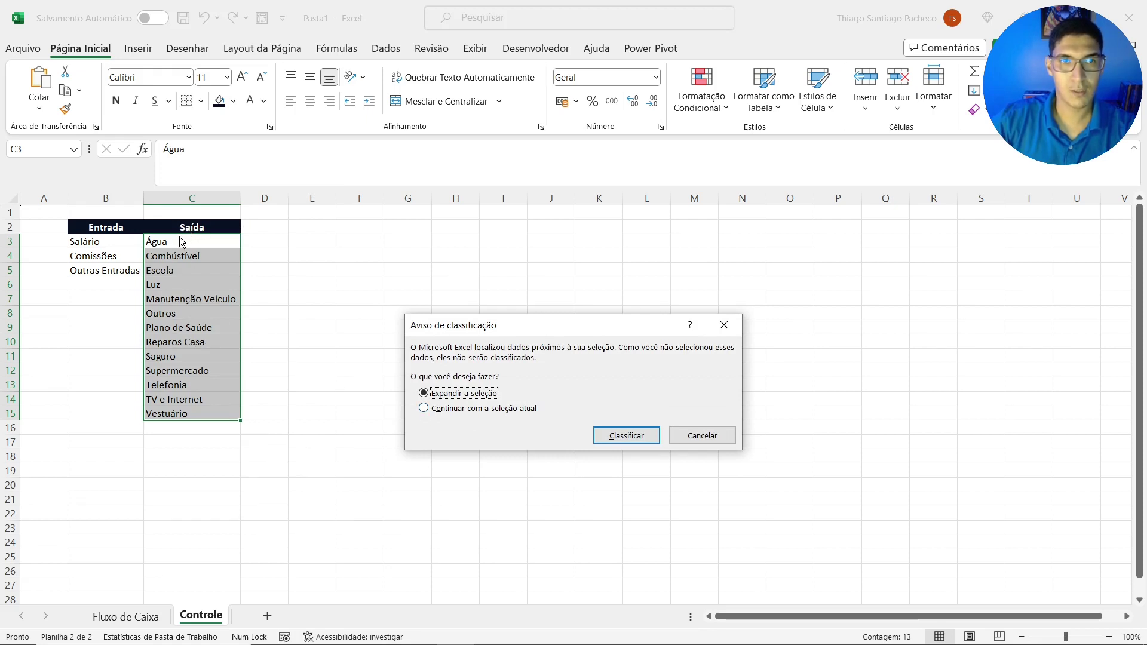
click(509, 412)
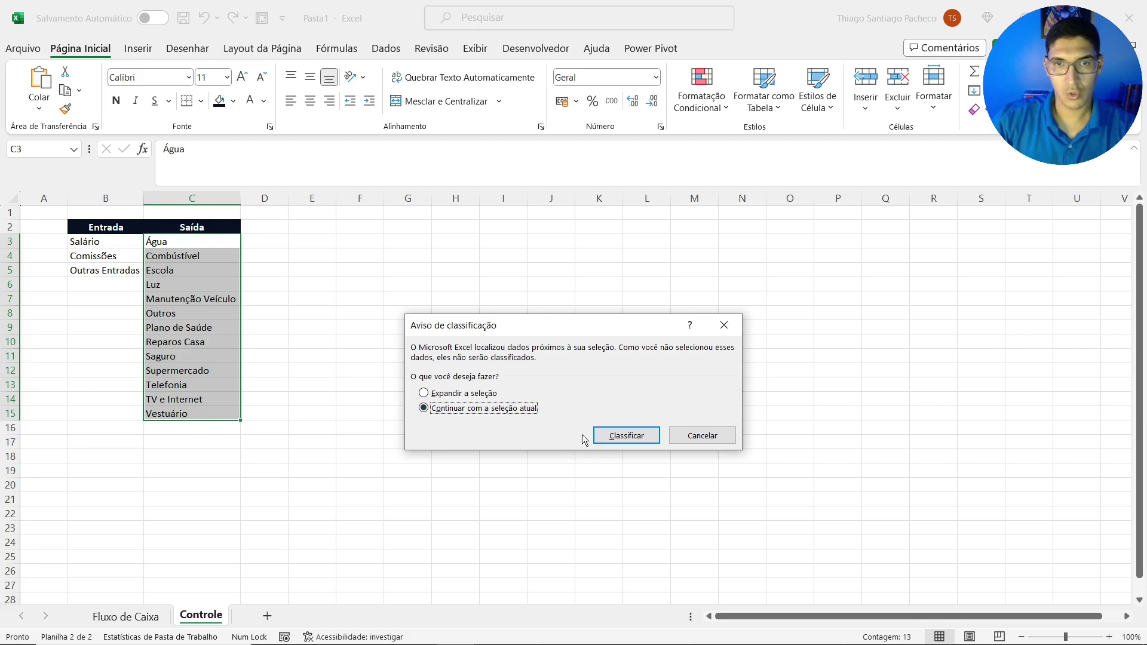
click(626, 436)
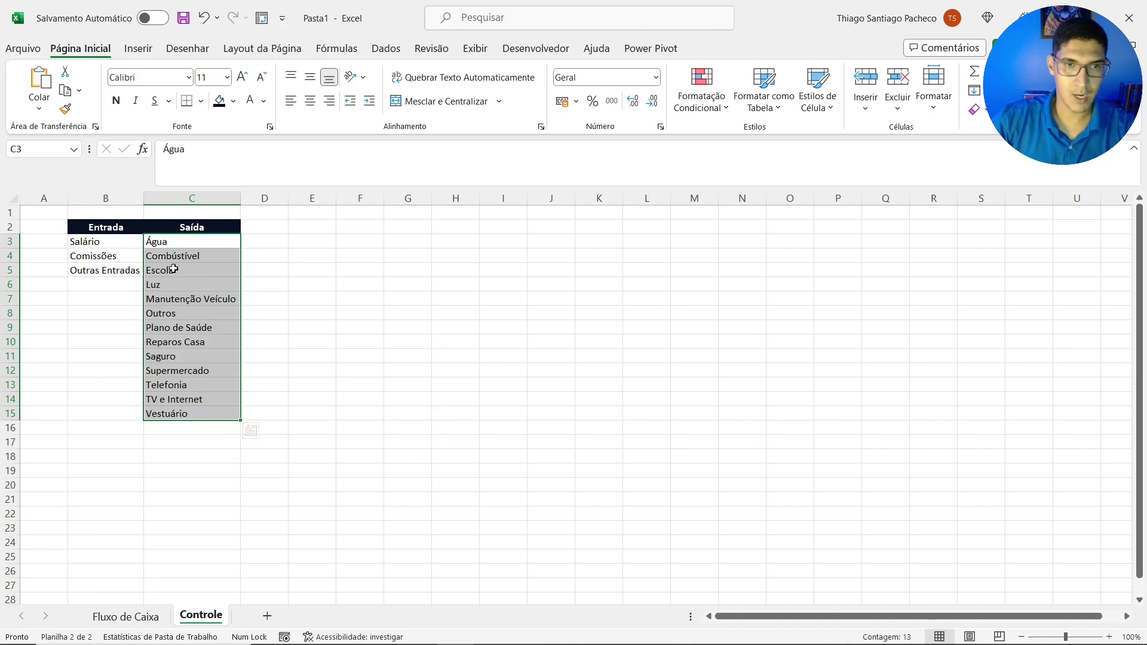
click(183, 414)
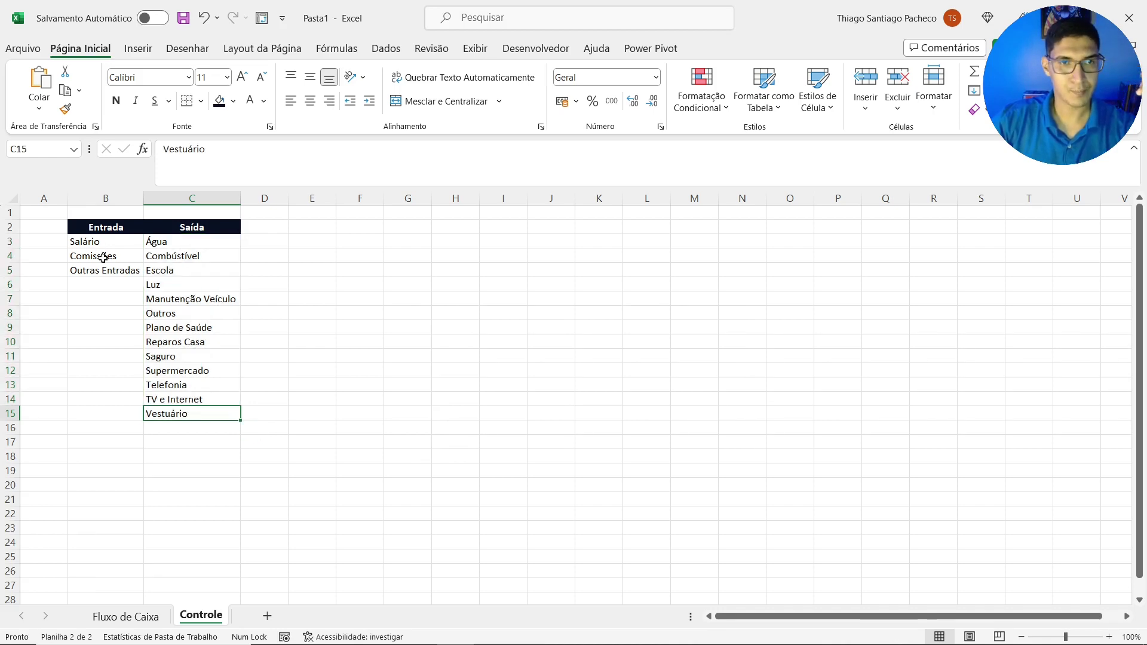
Switch to the Fluxo de Caixa sheet and set the Movimento of the first entry in C8 to Entrada
click(158, 620)
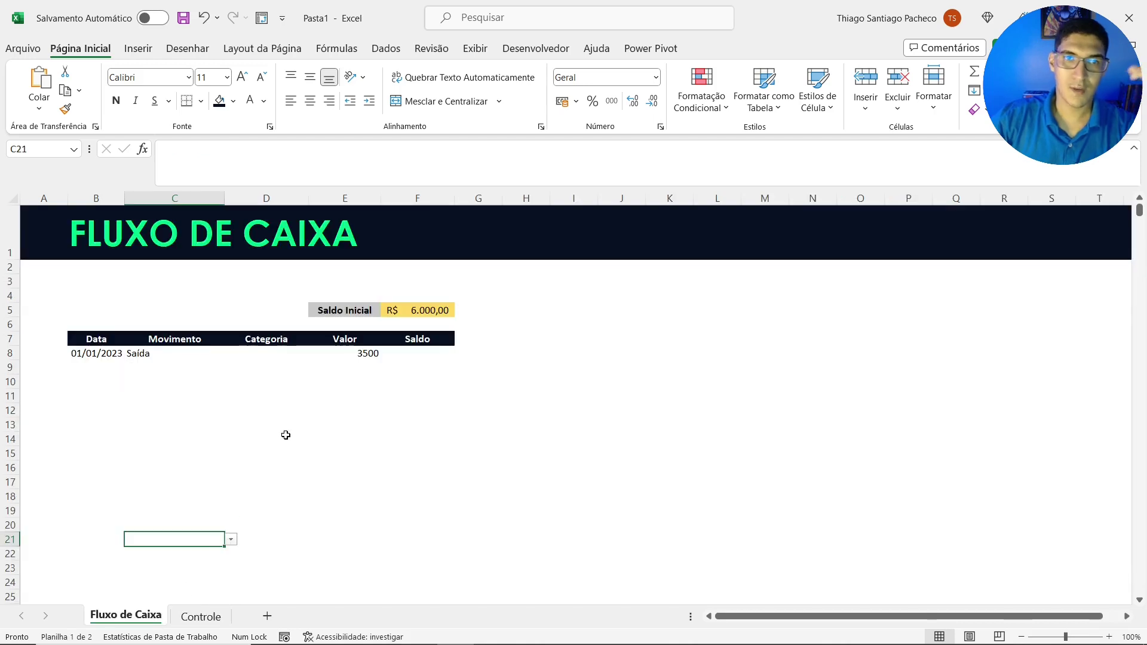
click(257, 355)
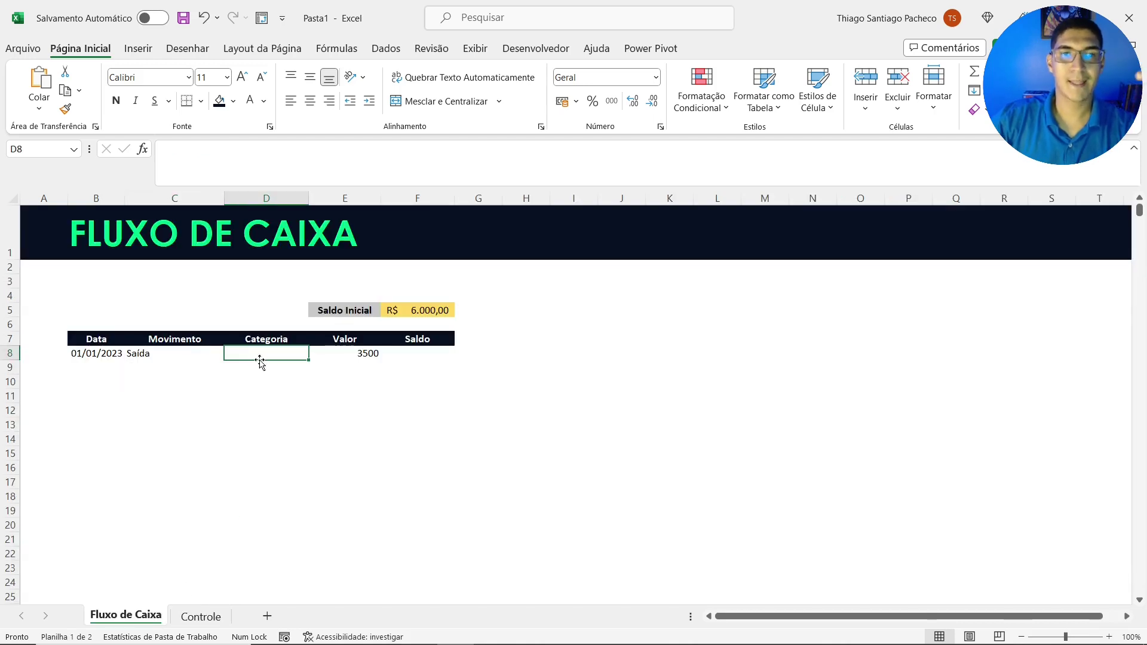
click(183, 357)
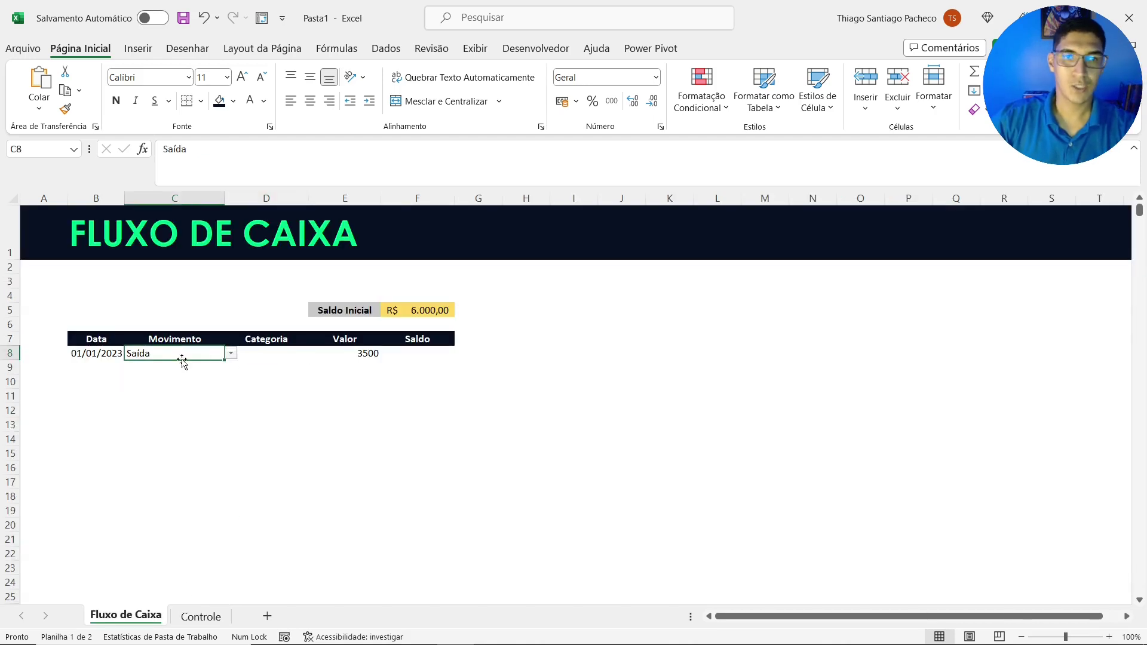
click(230, 355)
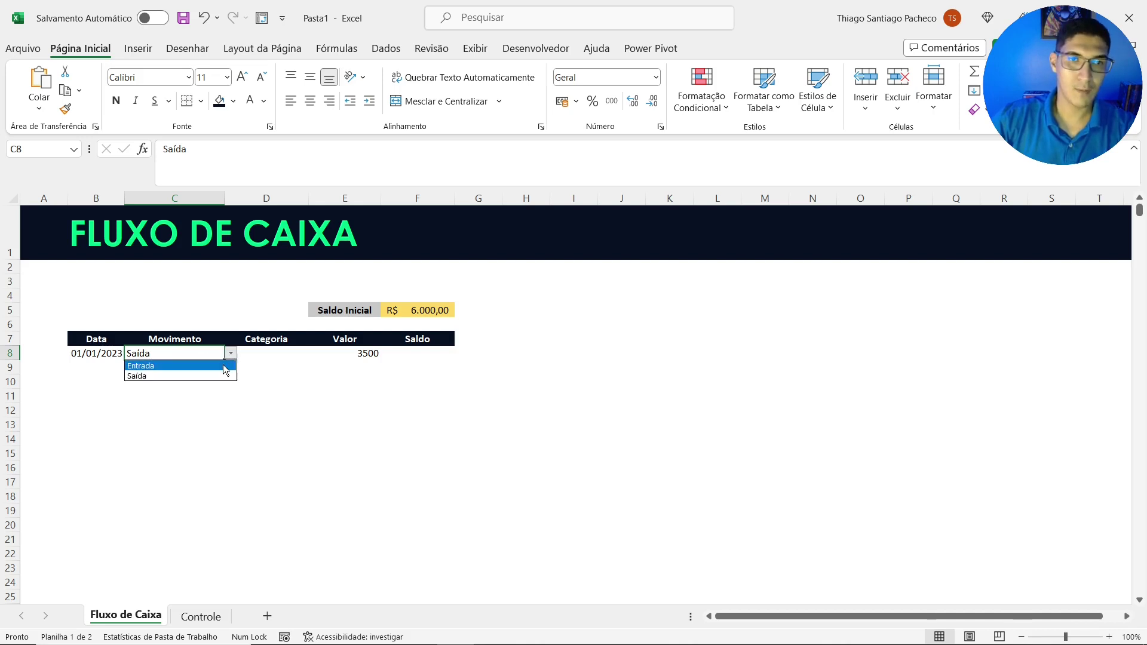
click(223, 364)
On the Controle sheet, name the category range B3:B5 as Entrada
click(253, 359)
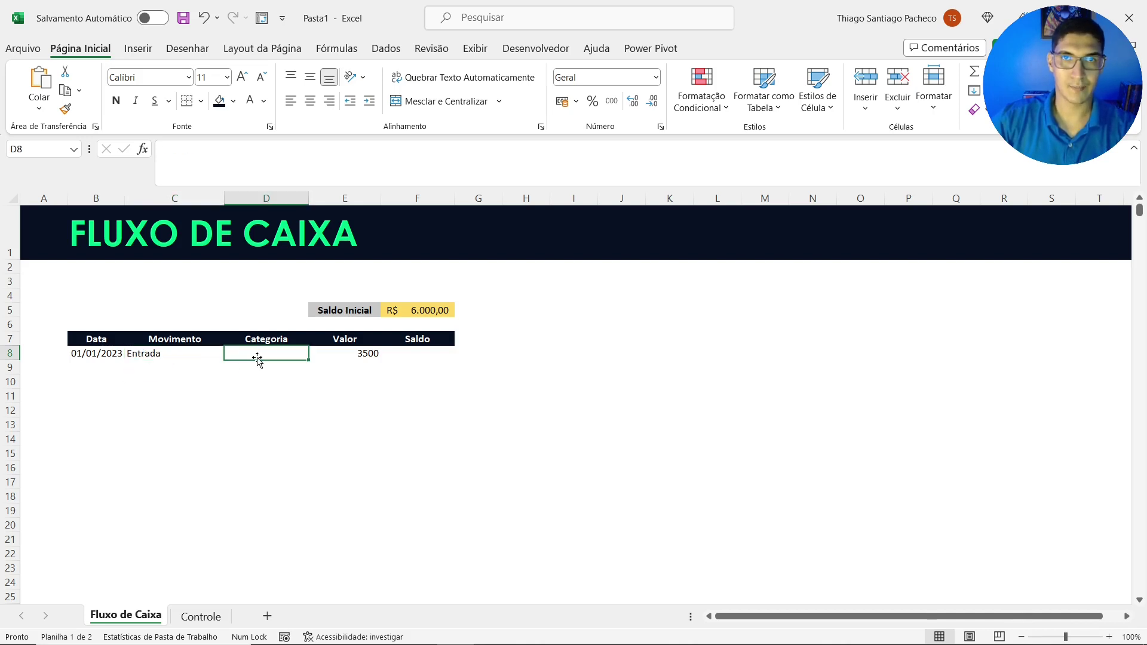
click(383, 50)
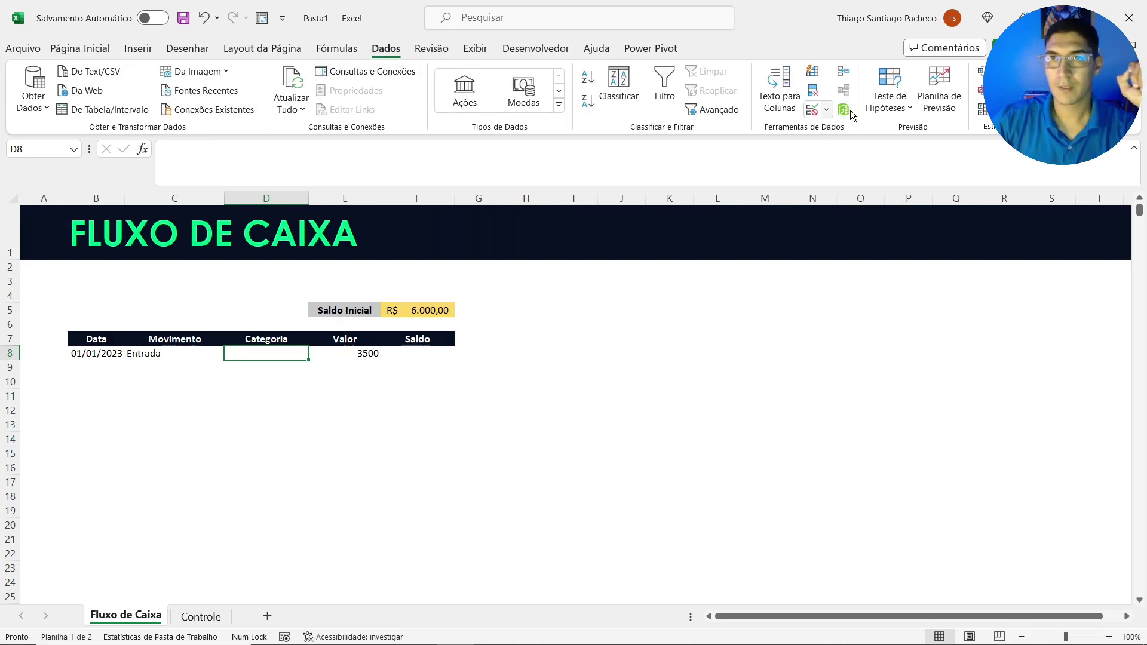
click(202, 617)
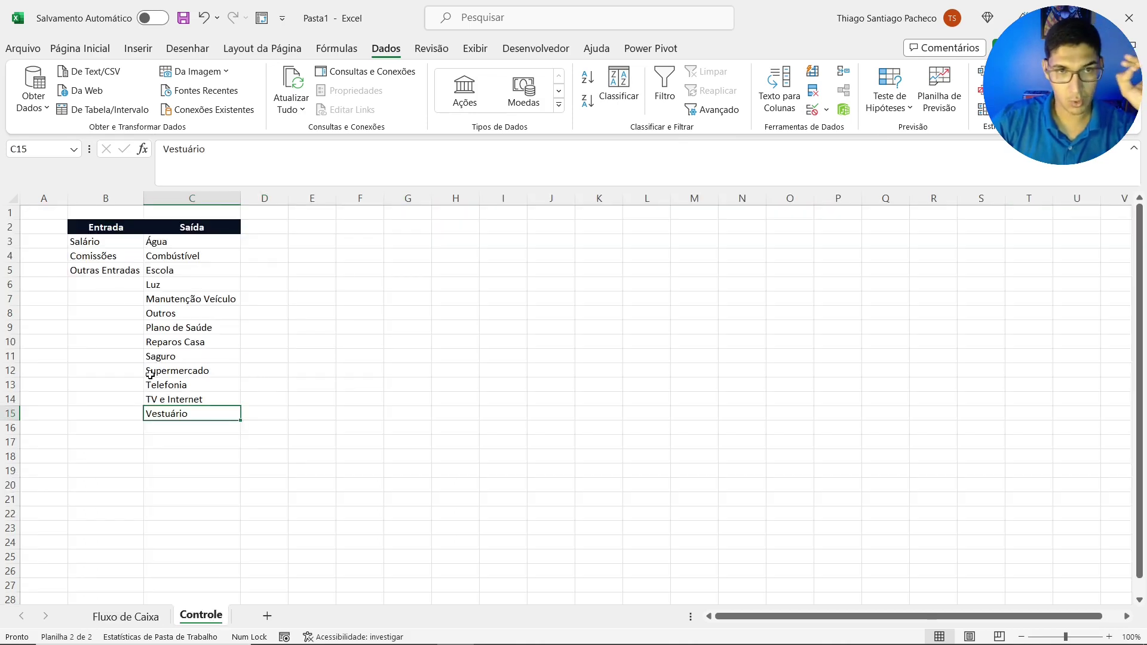
drag(92, 242, 101, 272)
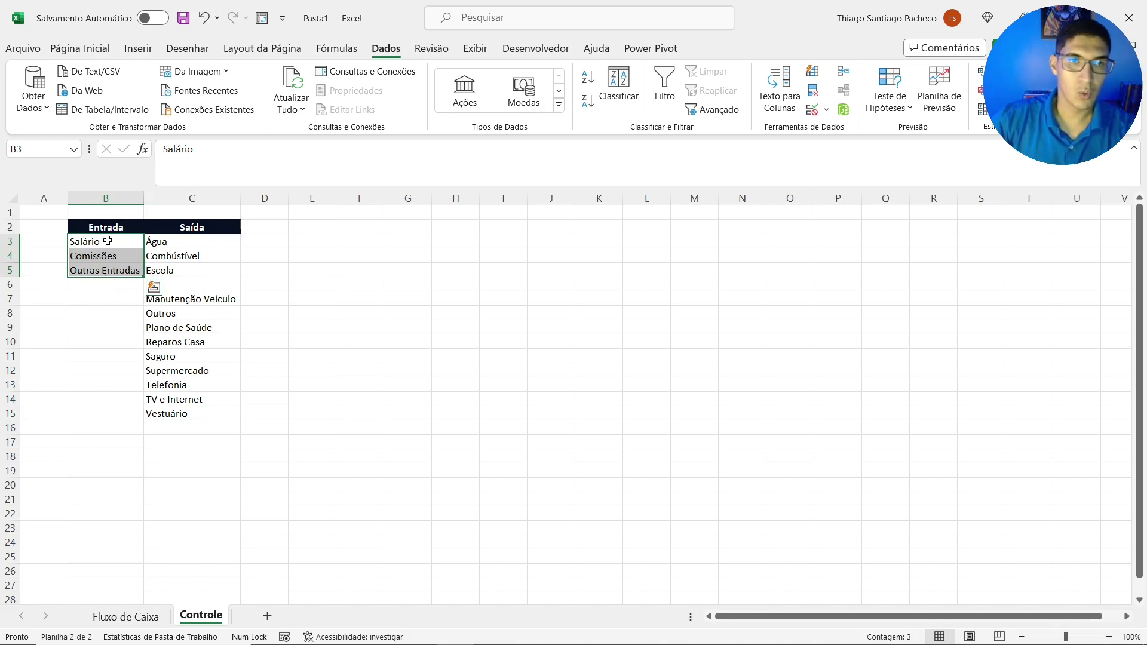
drag(107, 240, 113, 270)
click(37, 150)
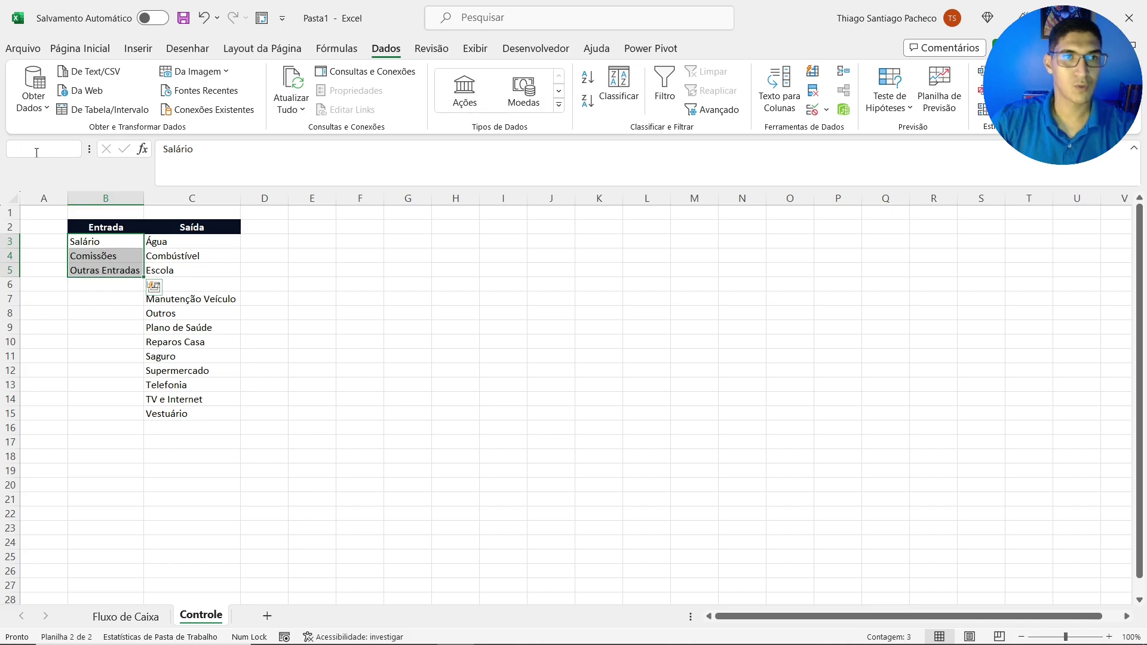
text(Entr)
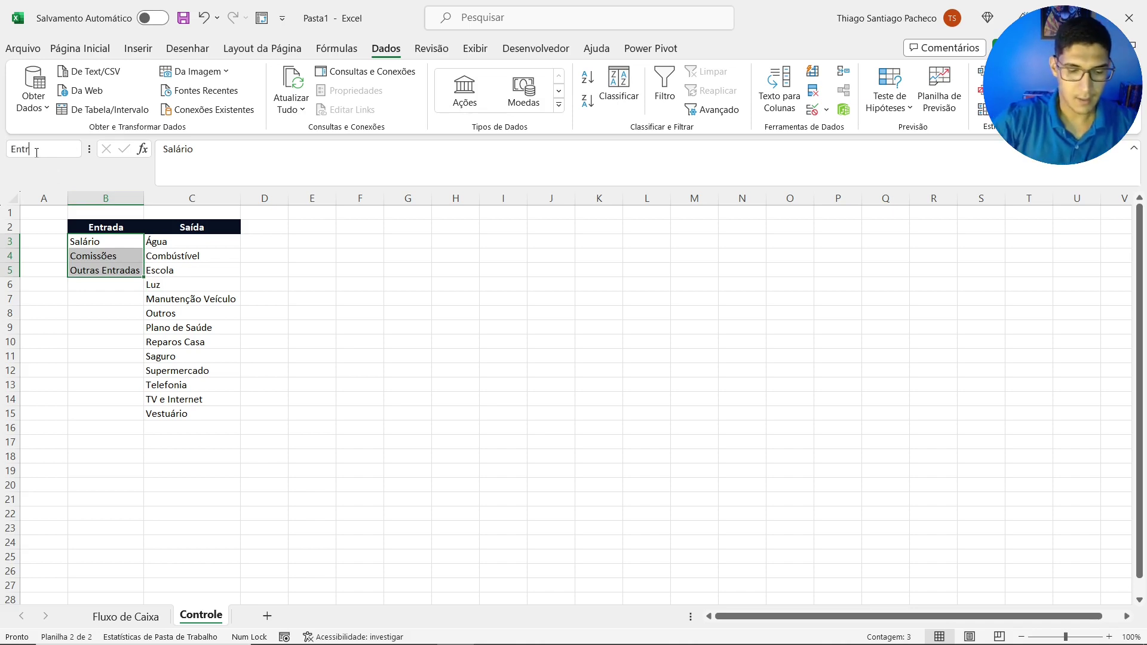
text(ada)
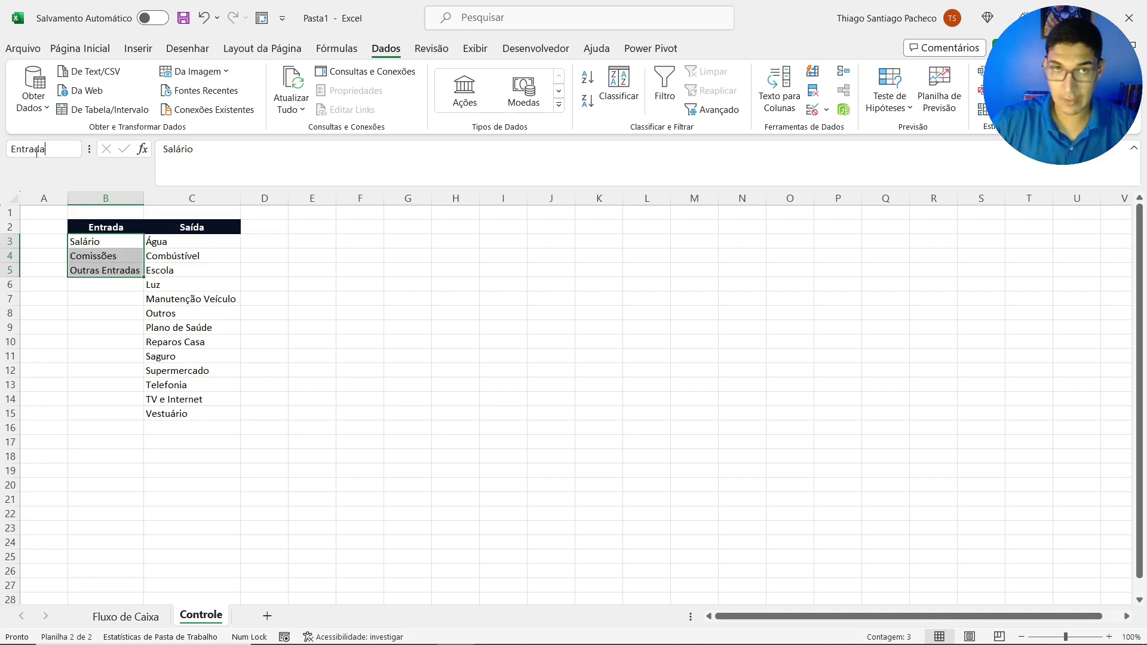
key(Return)
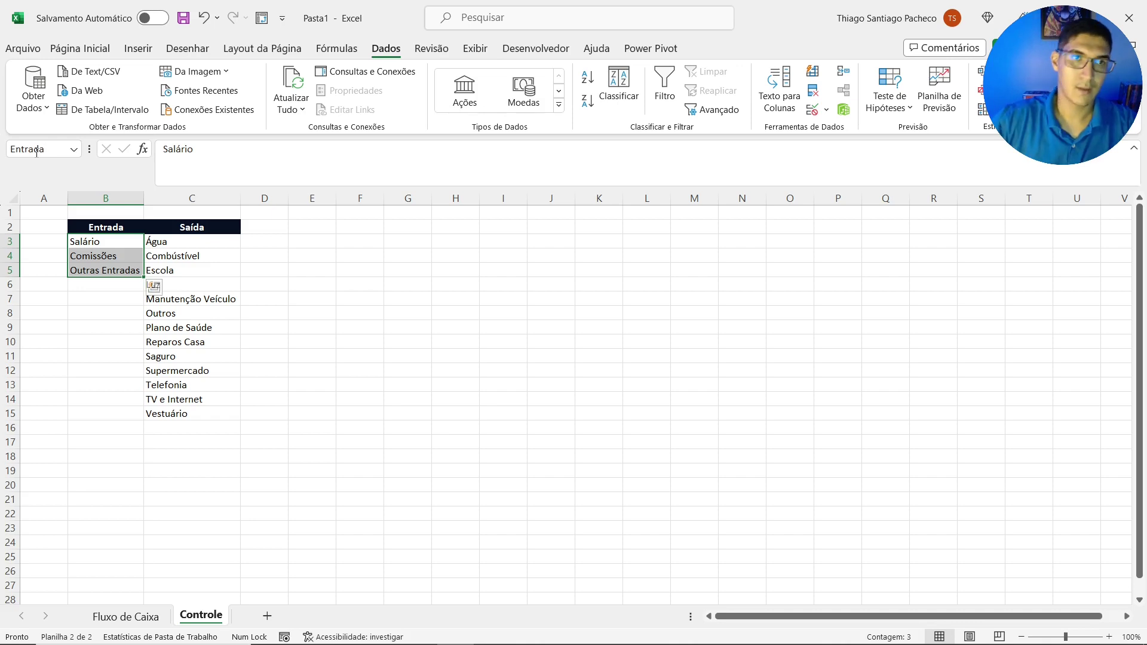
Check the range name given to B3:B5, and name the category range C3:C15 as Saída
click(125, 318)
click(112, 243)
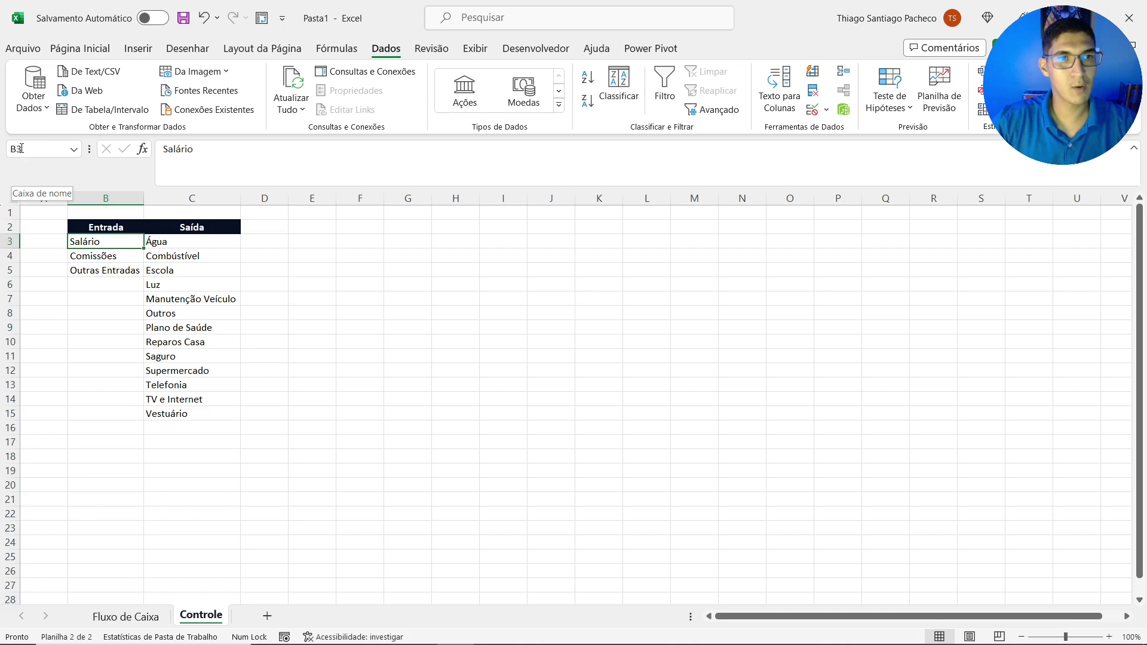
drag(330, 228, 597, 367)
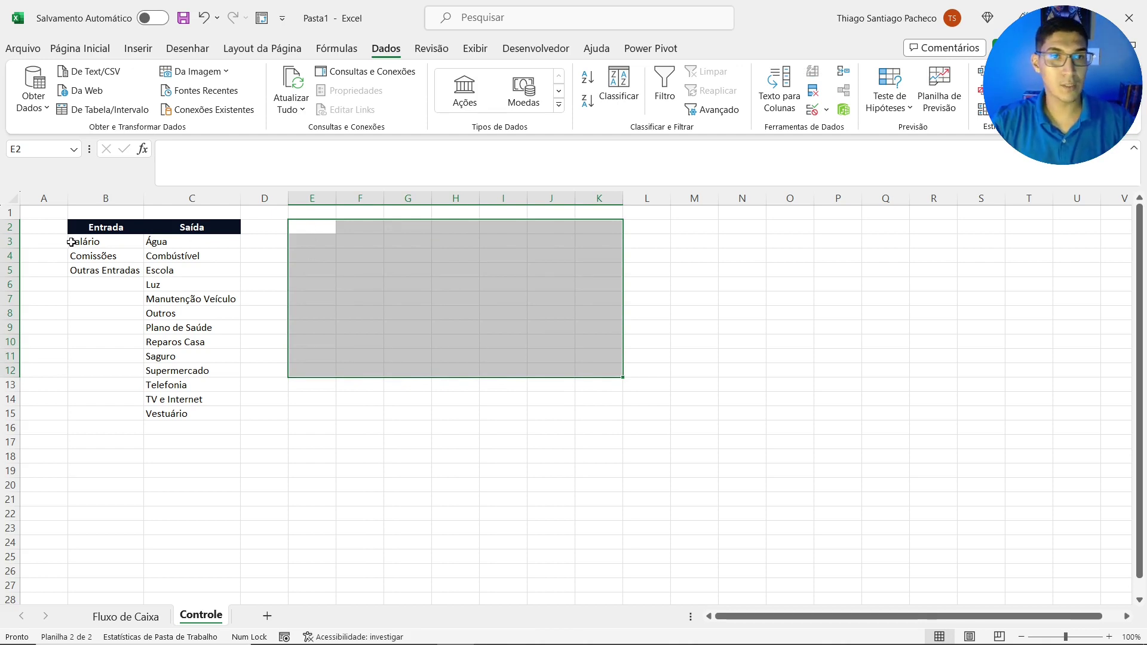
drag(74, 241, 90, 269)
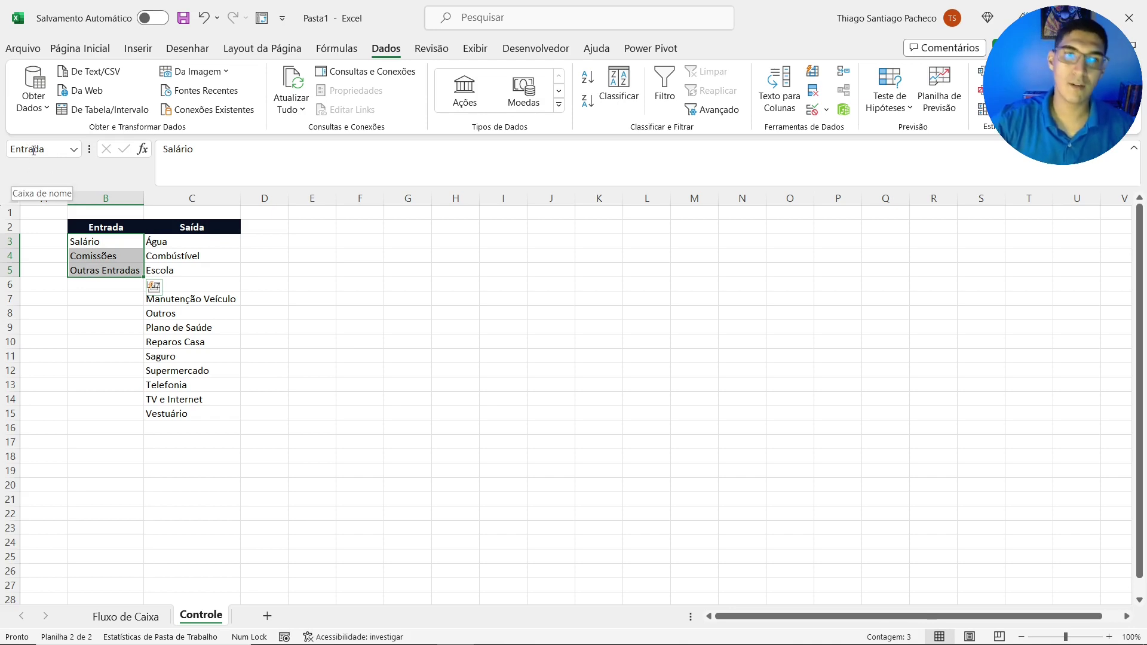
drag(171, 243, 166, 410)
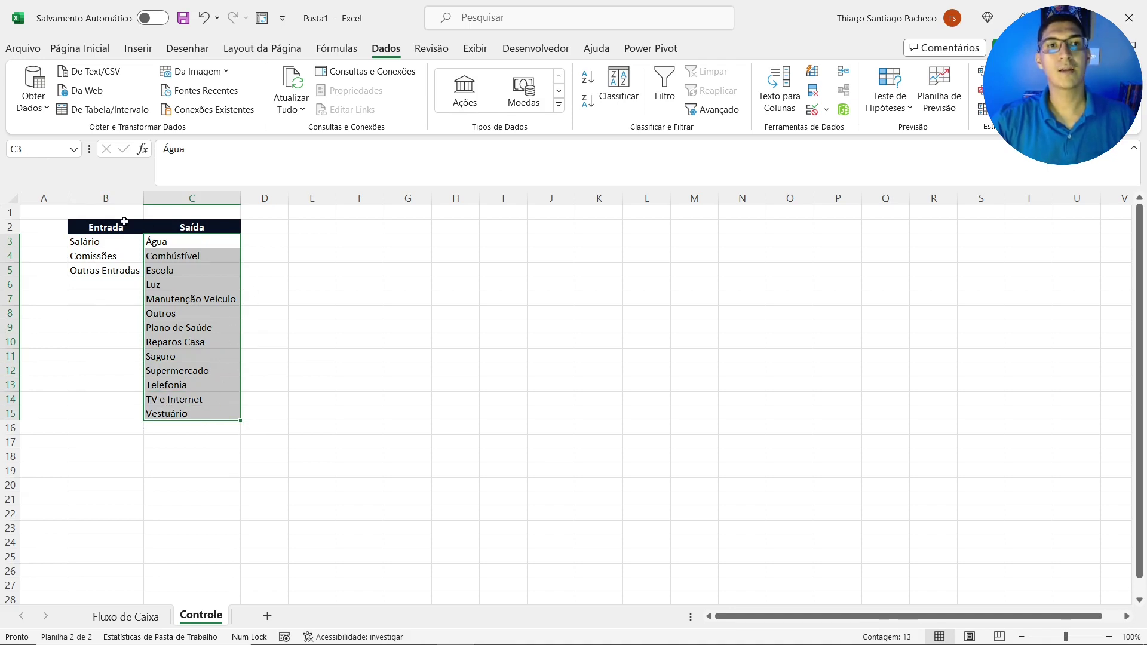
click(37, 154)
text(S)
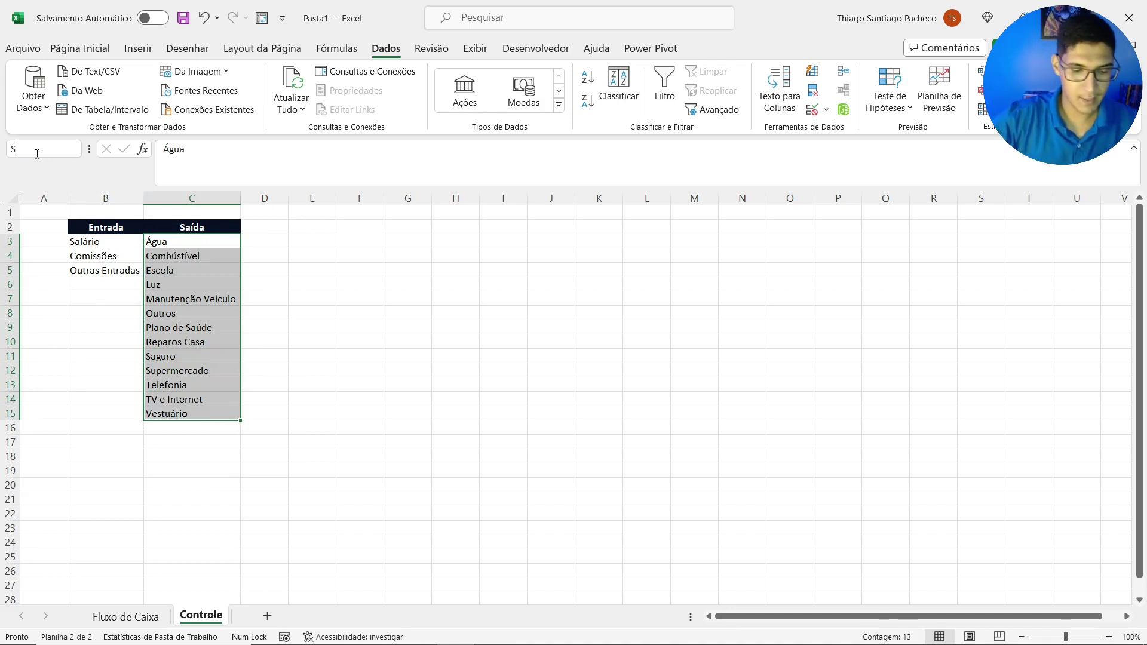
text(aída)
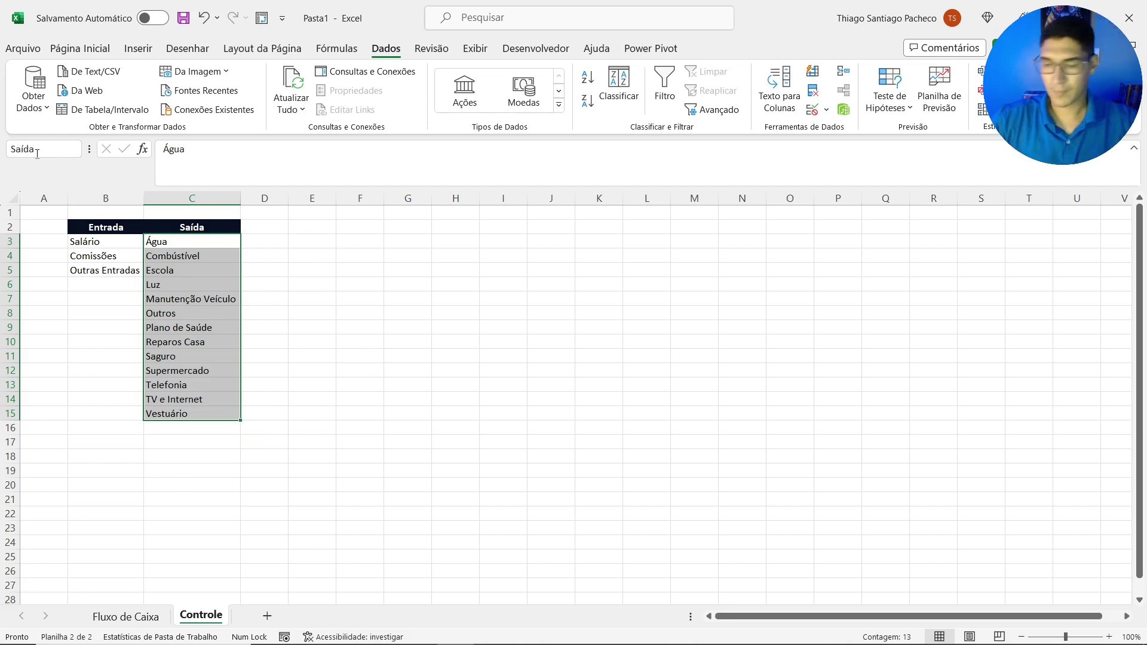
key(Return)
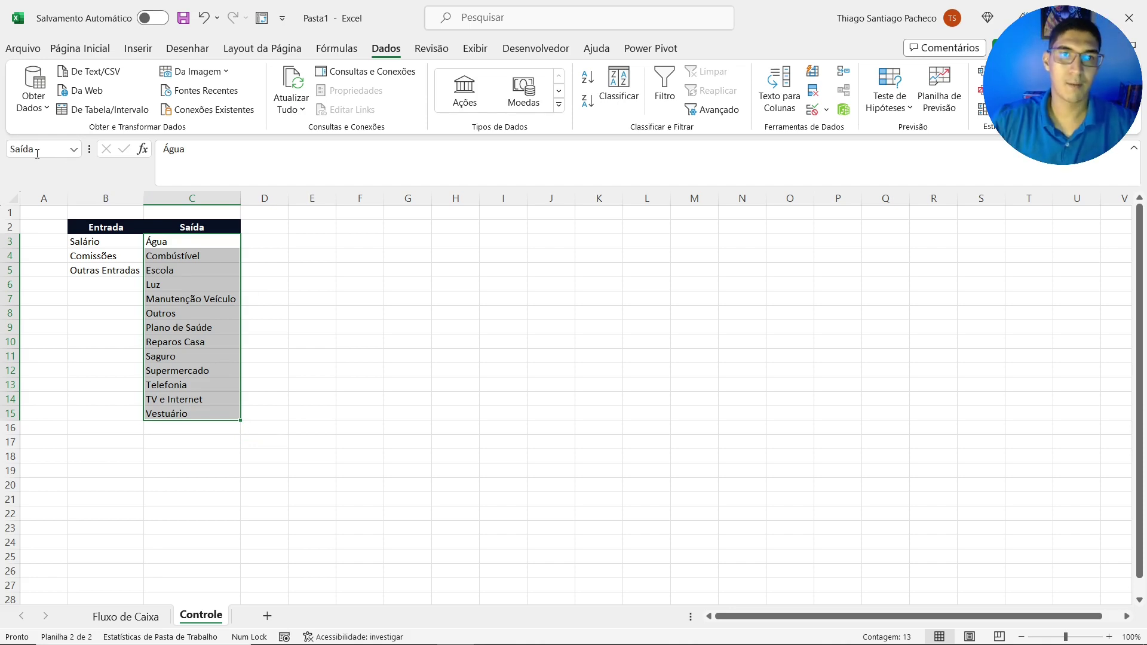
Reselect C3:C15 to check its range name, and review the references of Entrada and Saída in the Name Manager
click(315, 272)
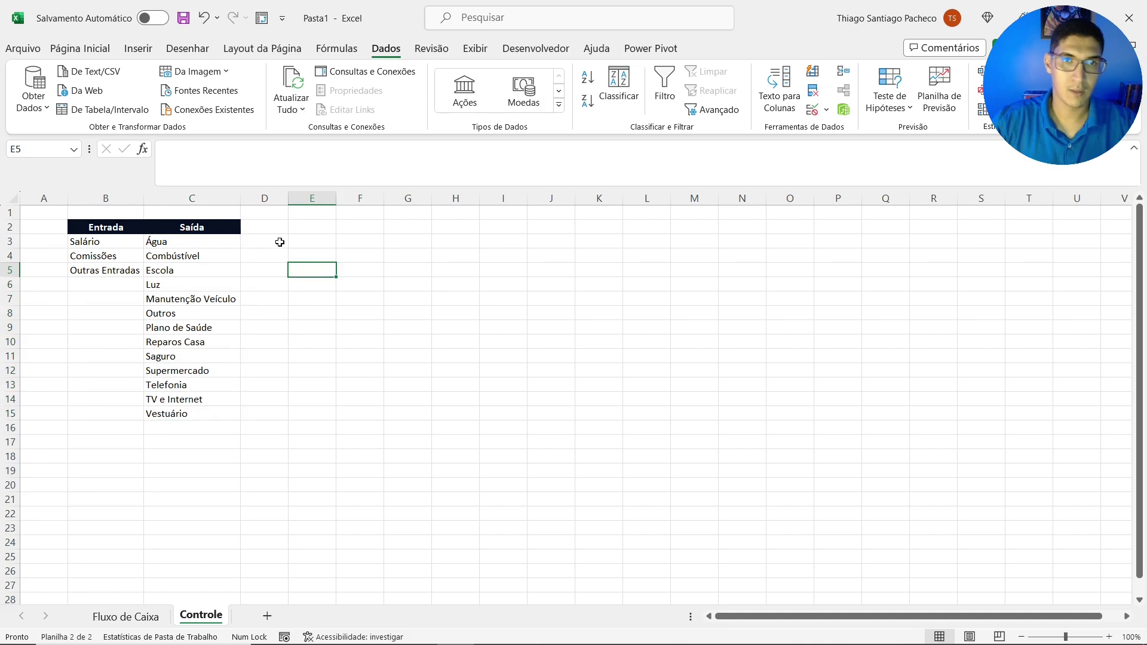
drag(279, 242, 478, 343)
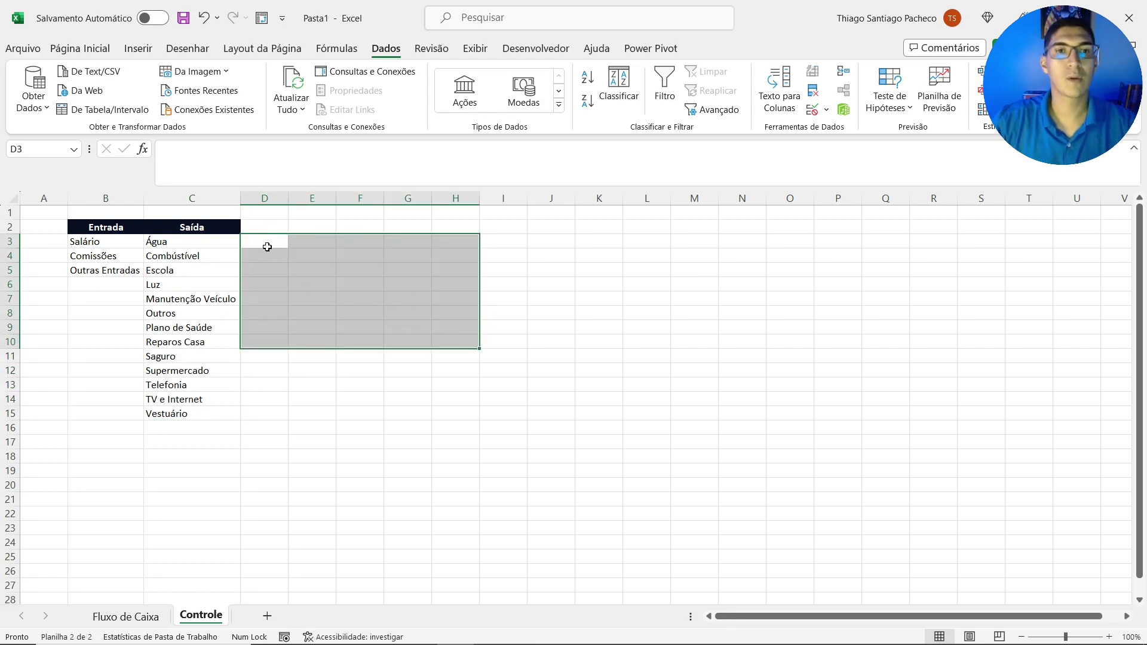
drag(182, 239, 190, 414)
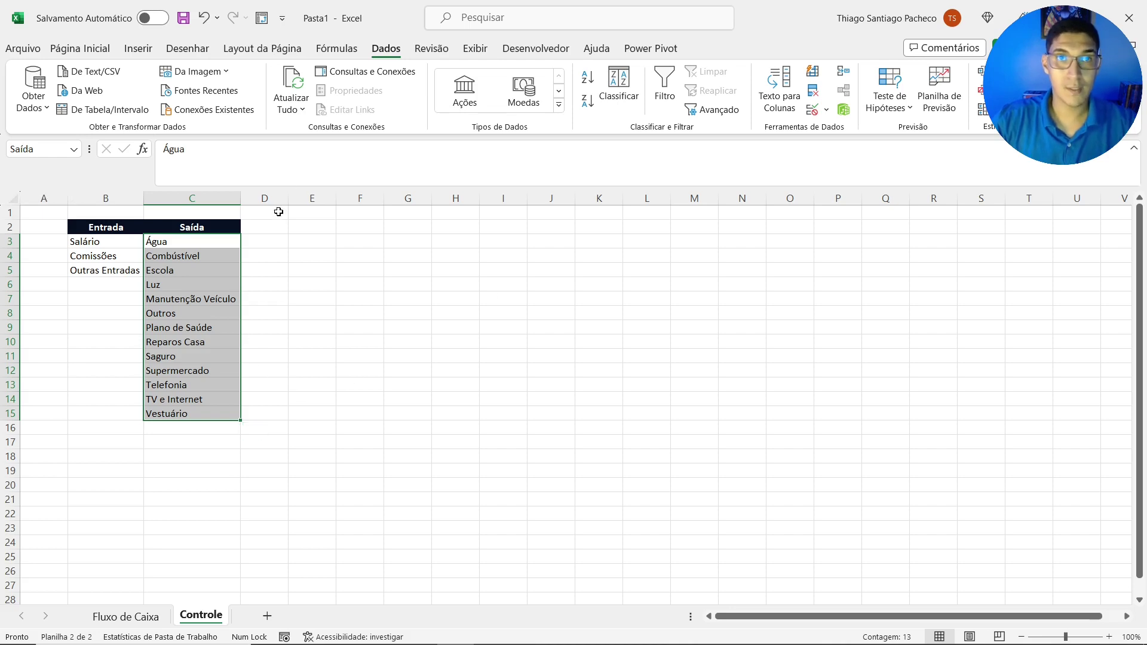
click(338, 51)
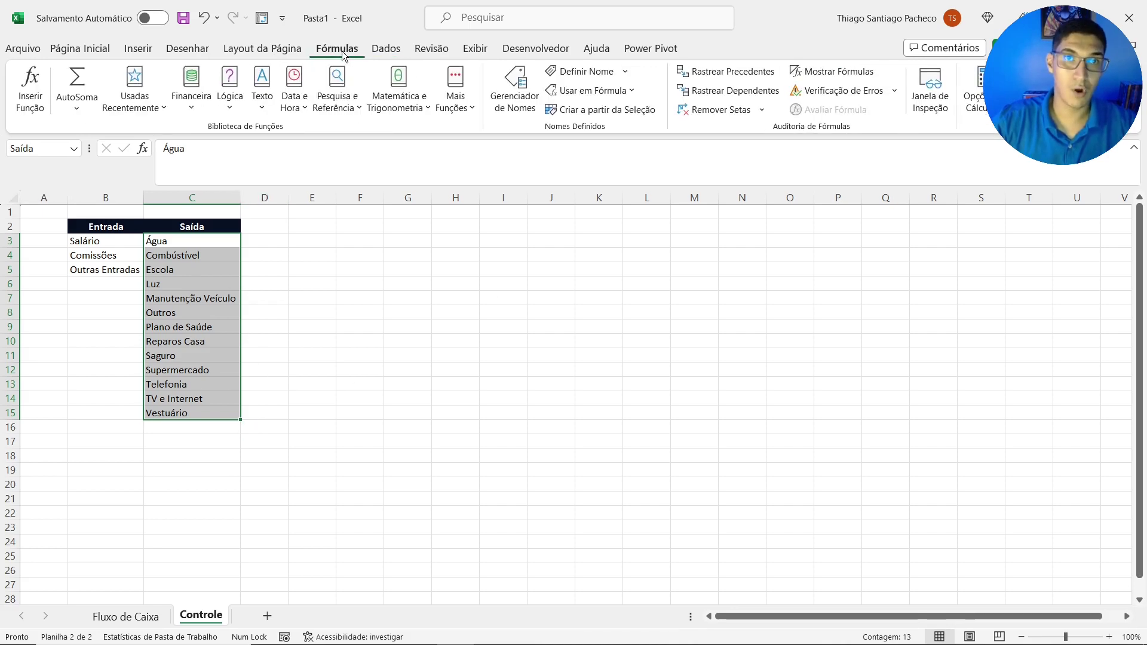
click(505, 109)
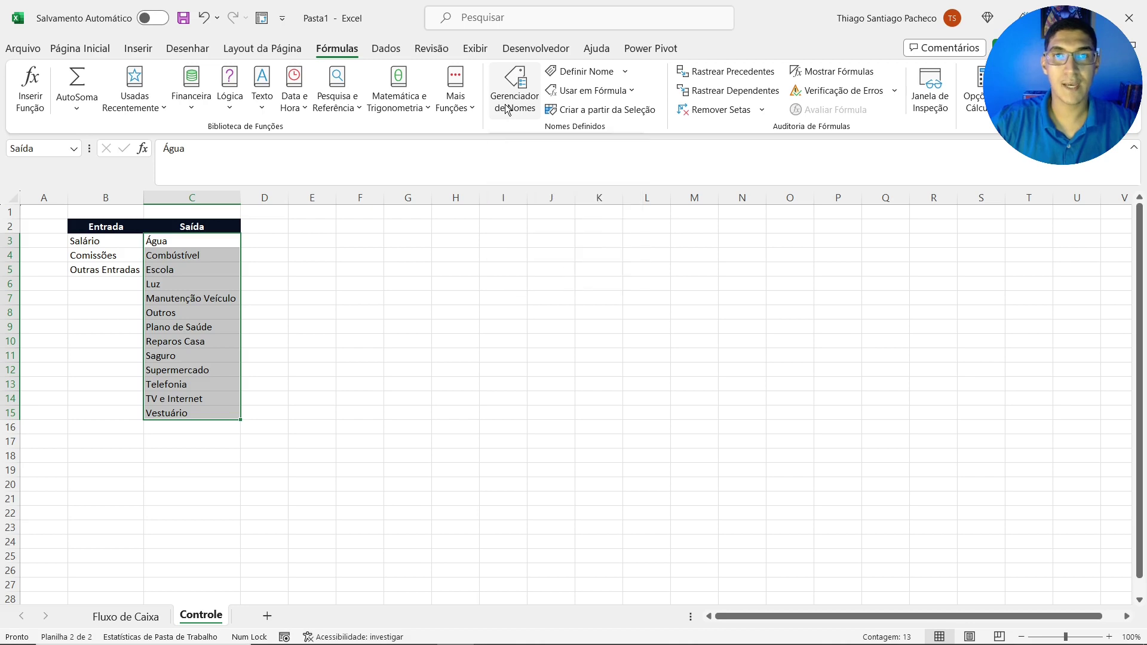
mouse_move(536, 231)
mouse_down()
mouse_move(563, 231)
mouse_move(528, 221)
mouse_move(538, 221)
mouse_up()
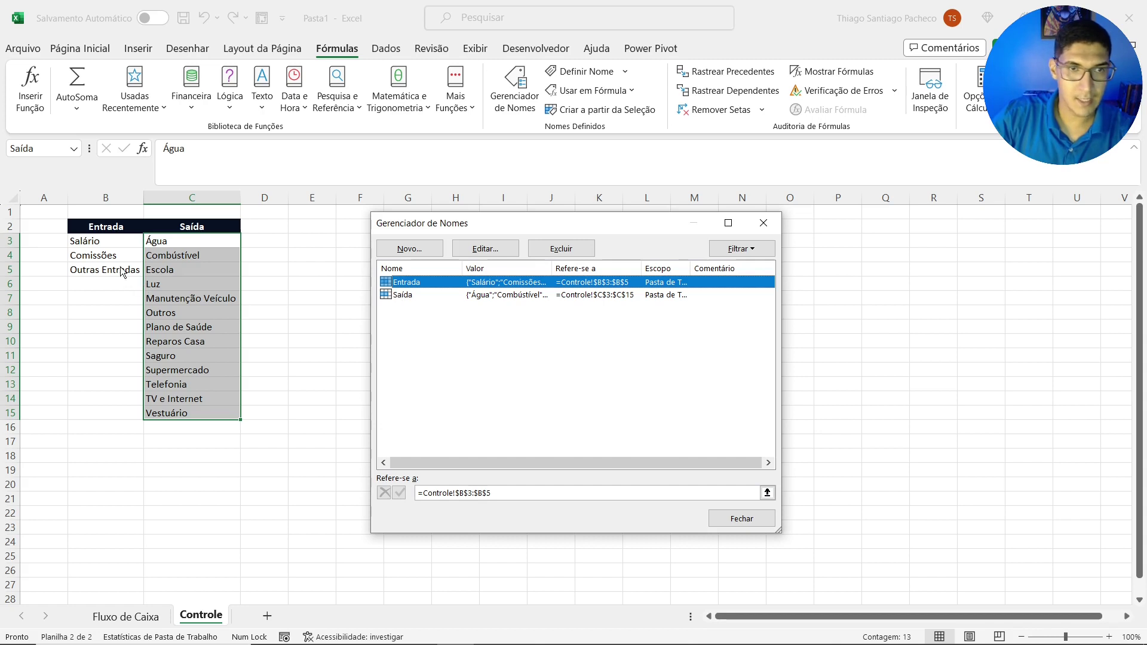
click(473, 302)
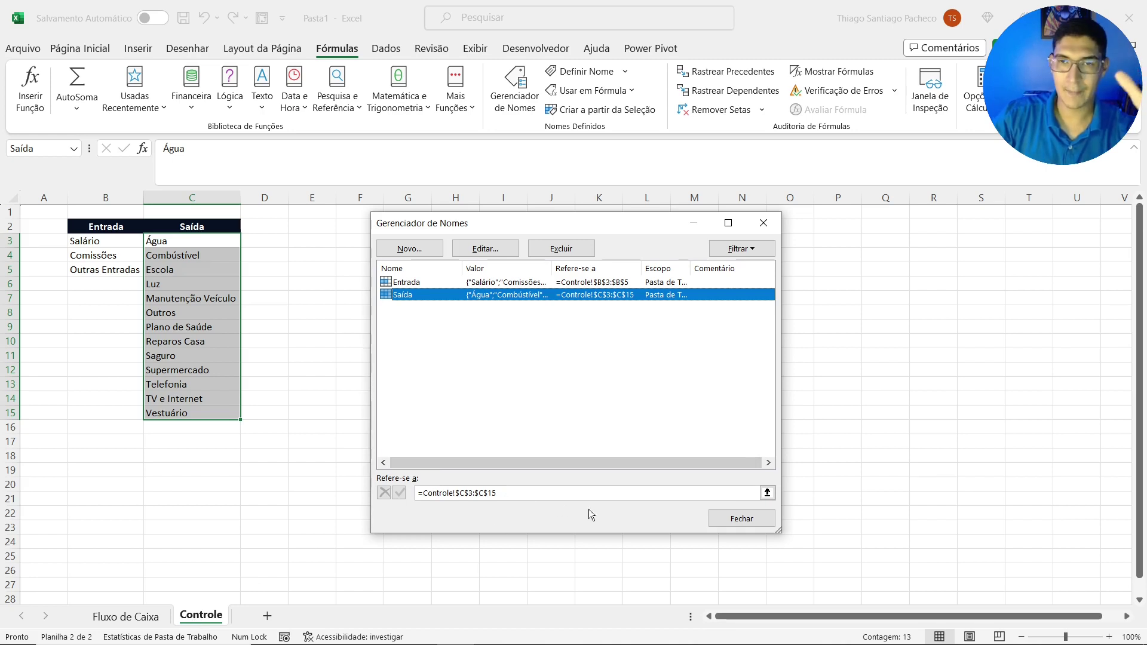
click(713, 520)
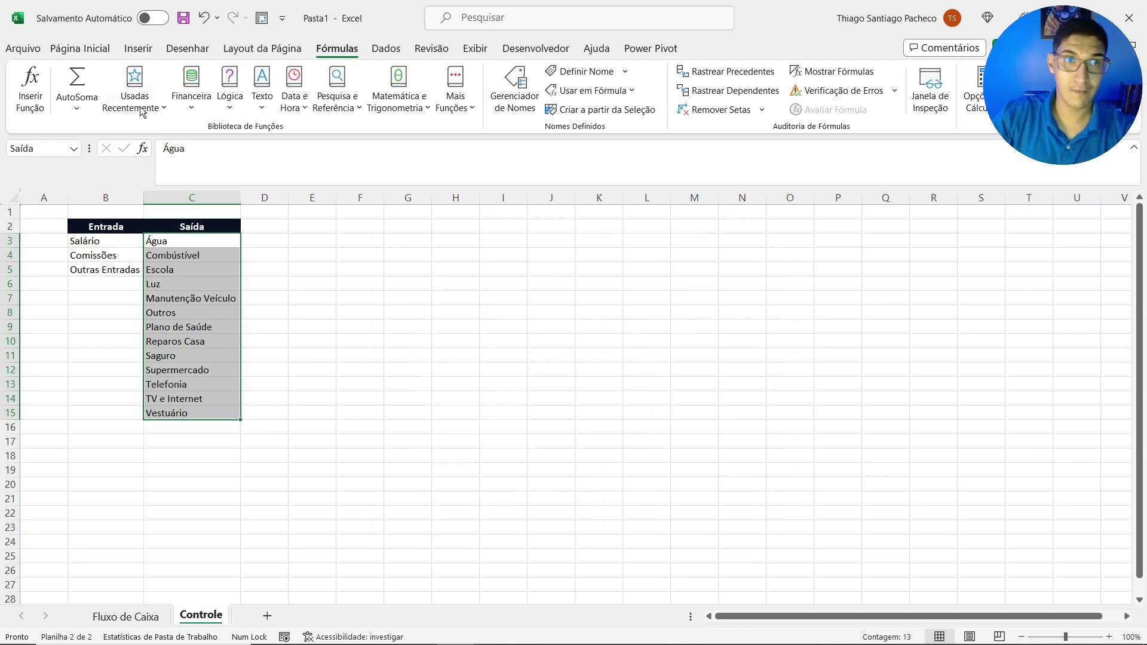
On the Fluxo de Caixa sheet, start a data validation for the Categoria cell D8 that allows a Lista
mouse_move(182, 638)
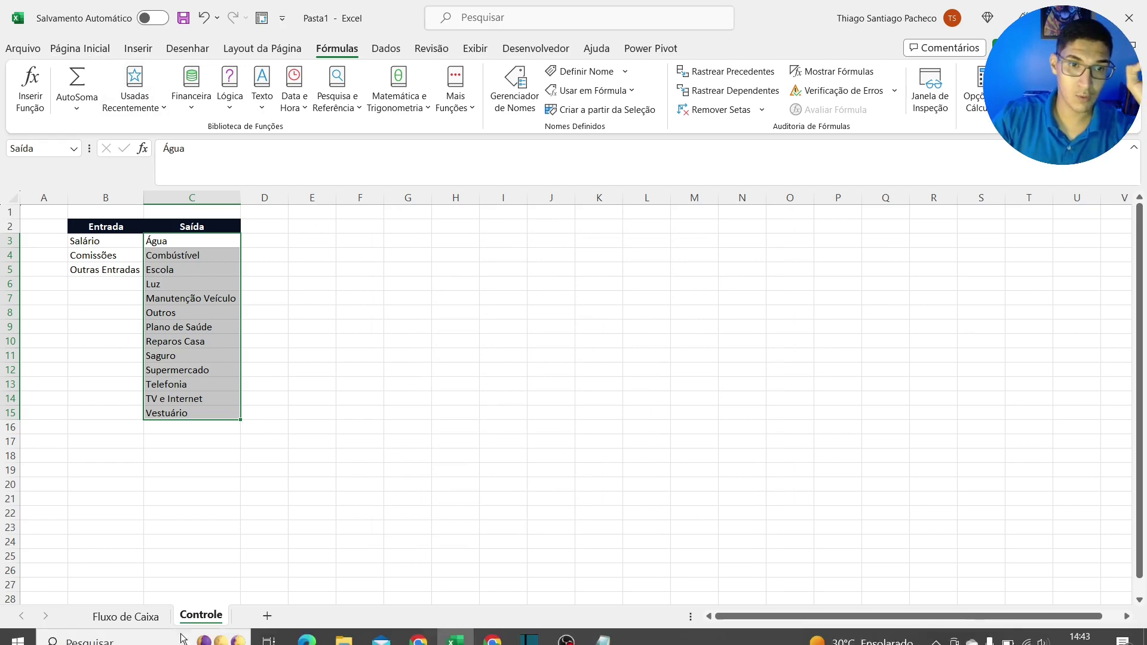
click(125, 615)
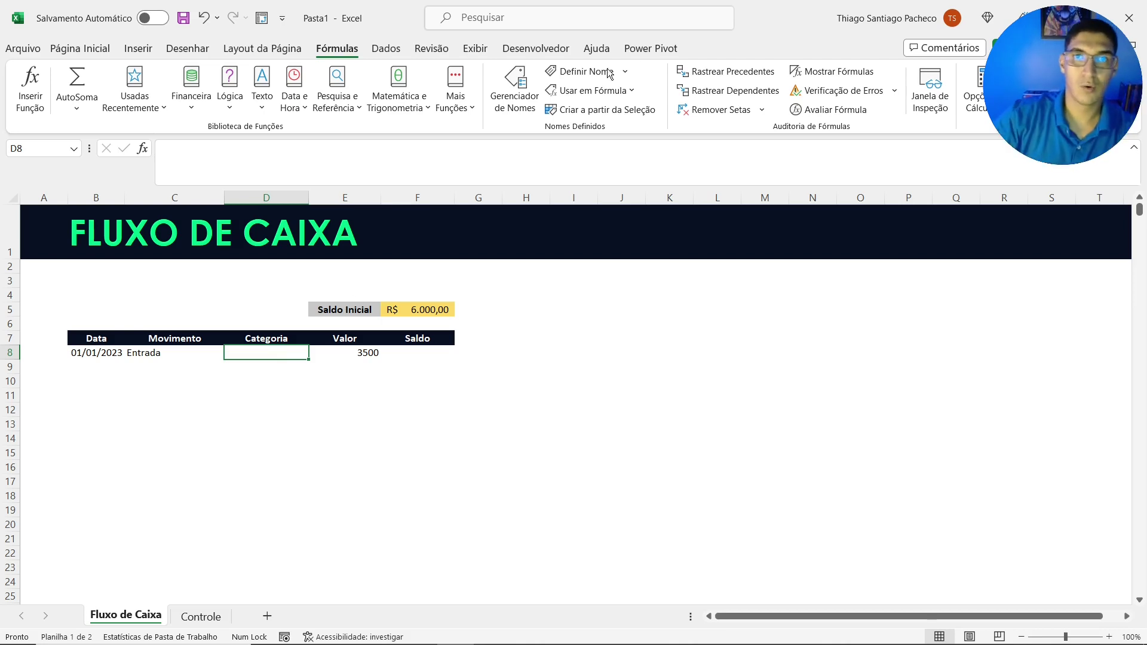
click(102, 50)
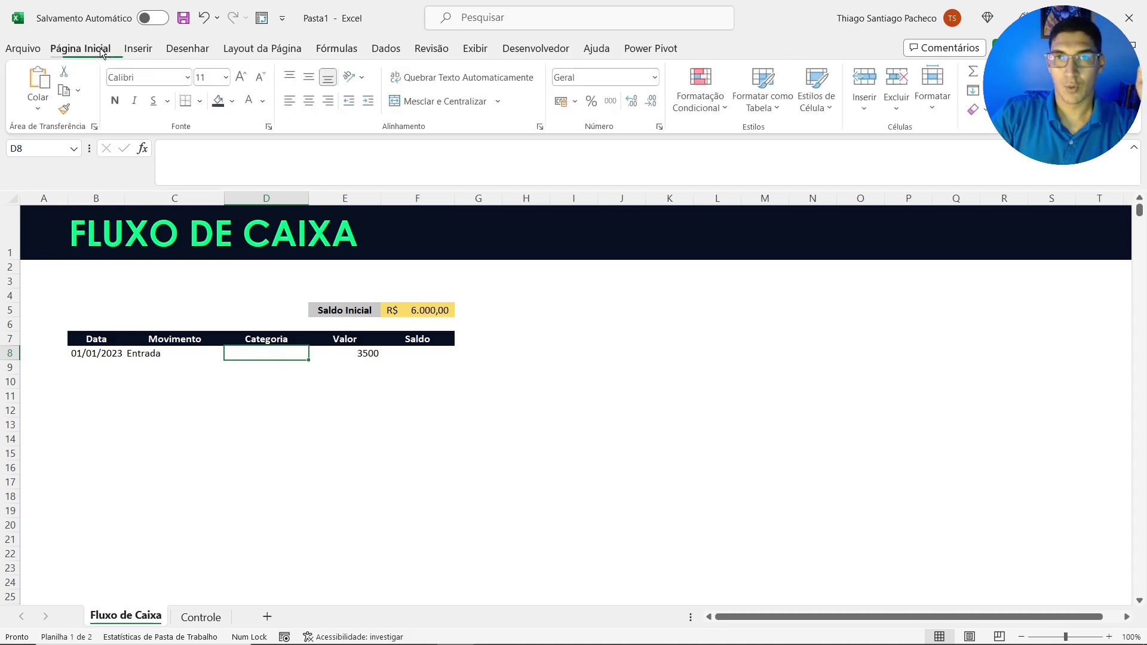
click(387, 49)
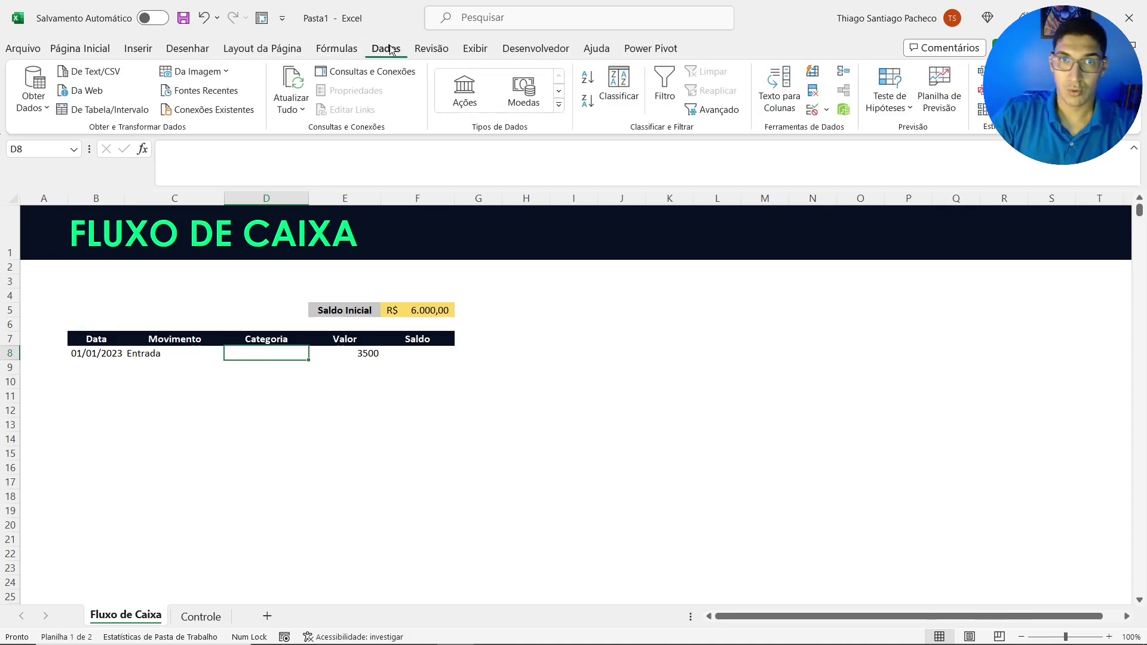
click(812, 111)
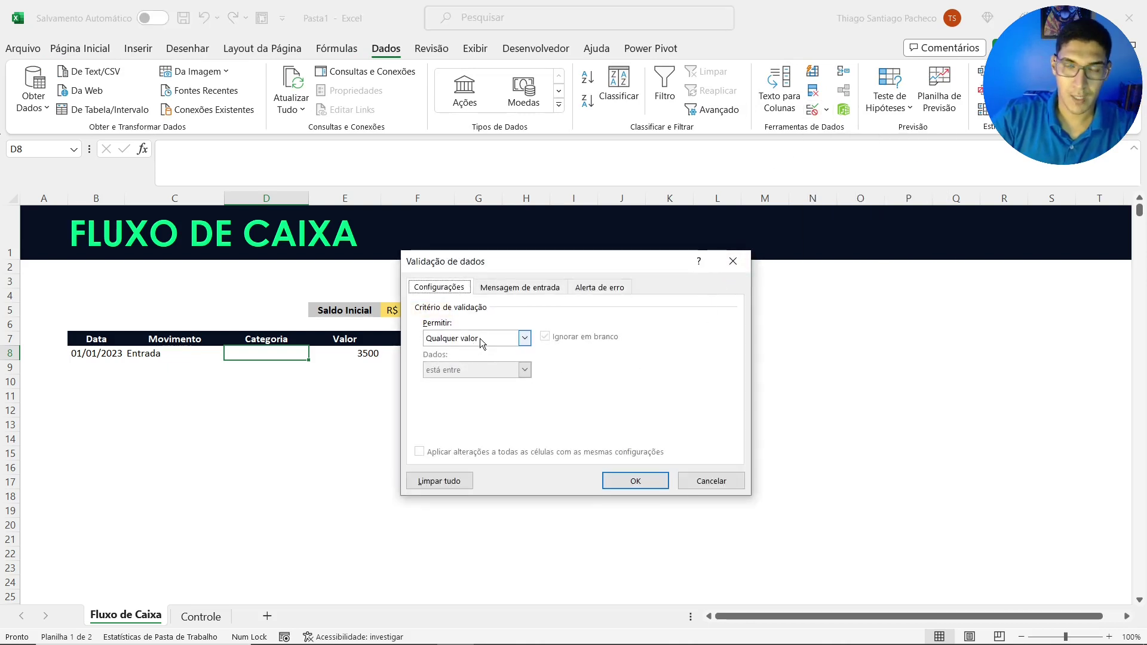
click(480, 338)
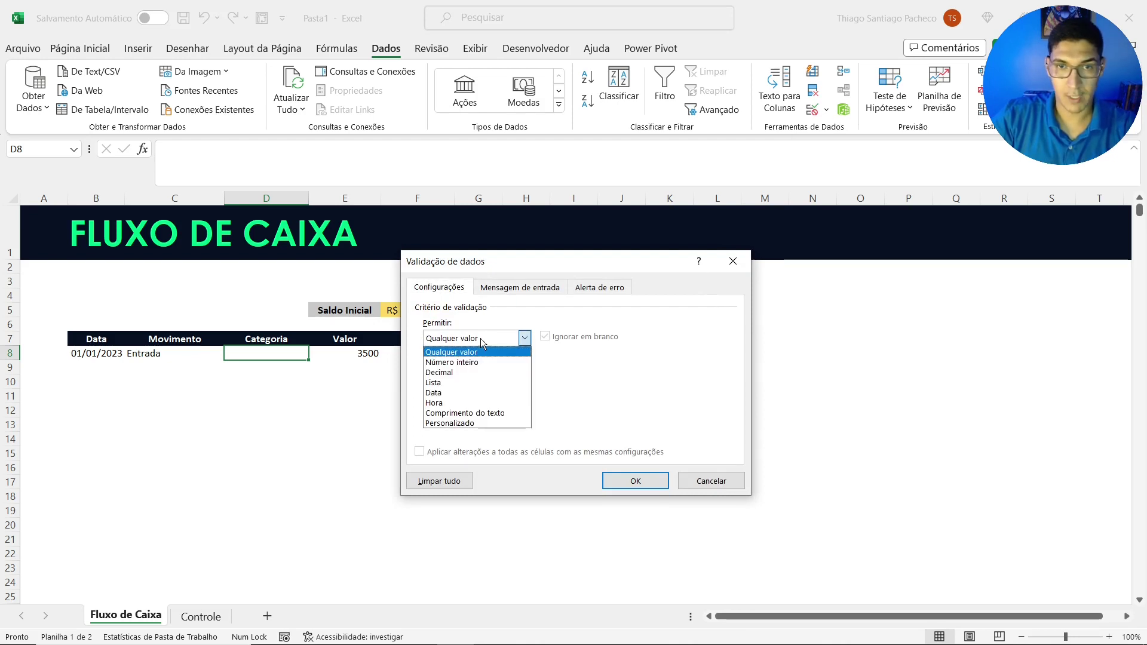
click(449, 382)
Set the list source to =INDIRETO(C8) with a relative reference and apply the validation
click(451, 401)
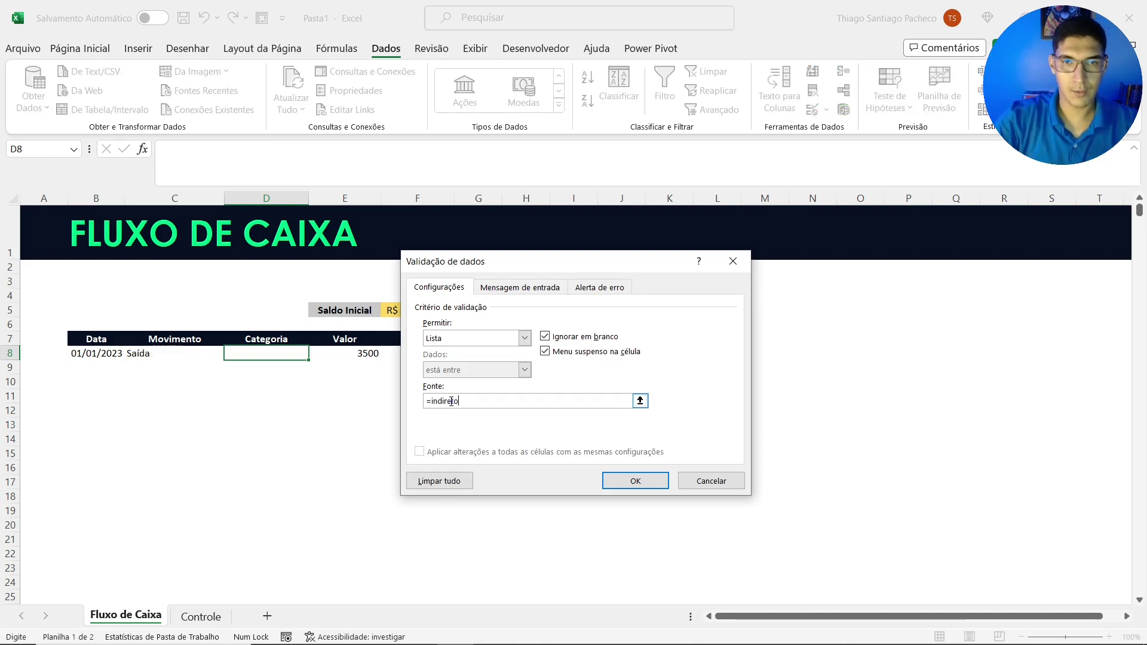
key(BackSpace)
key(BackSpace)
key(BackSpace)
key(Caps_Lock)
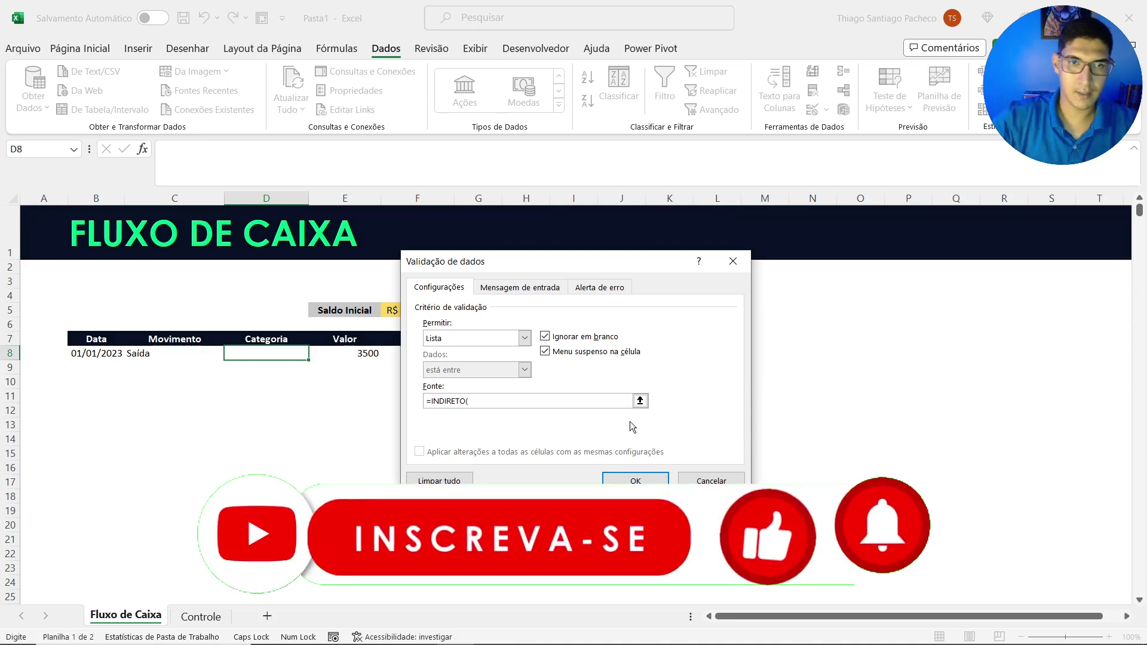
click(185, 353)
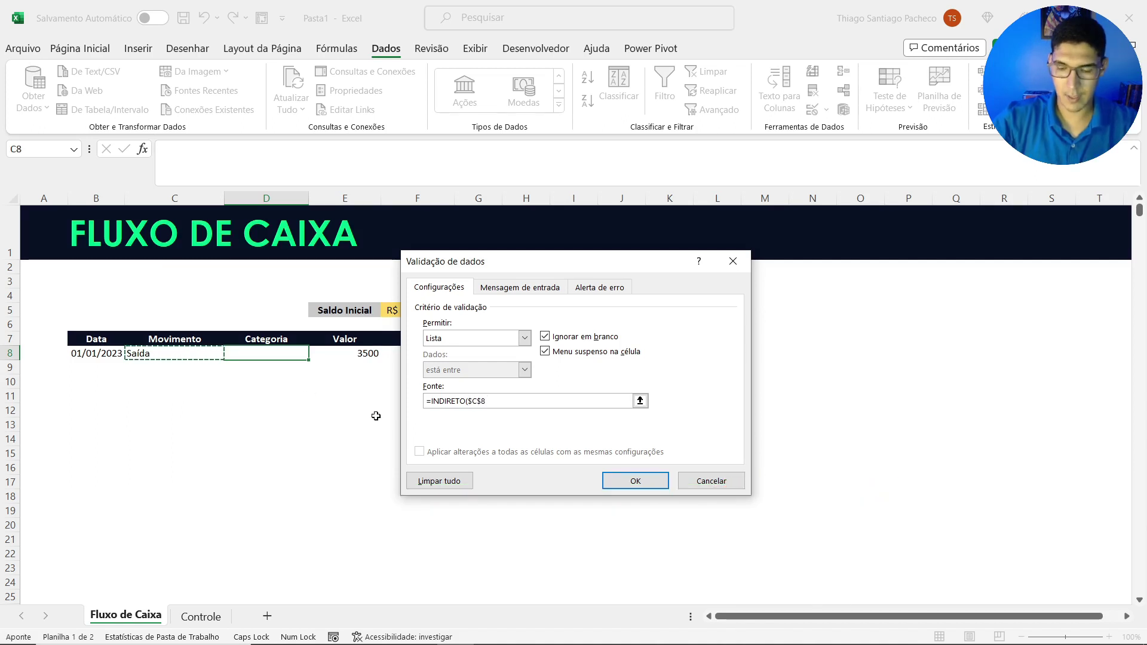
text())
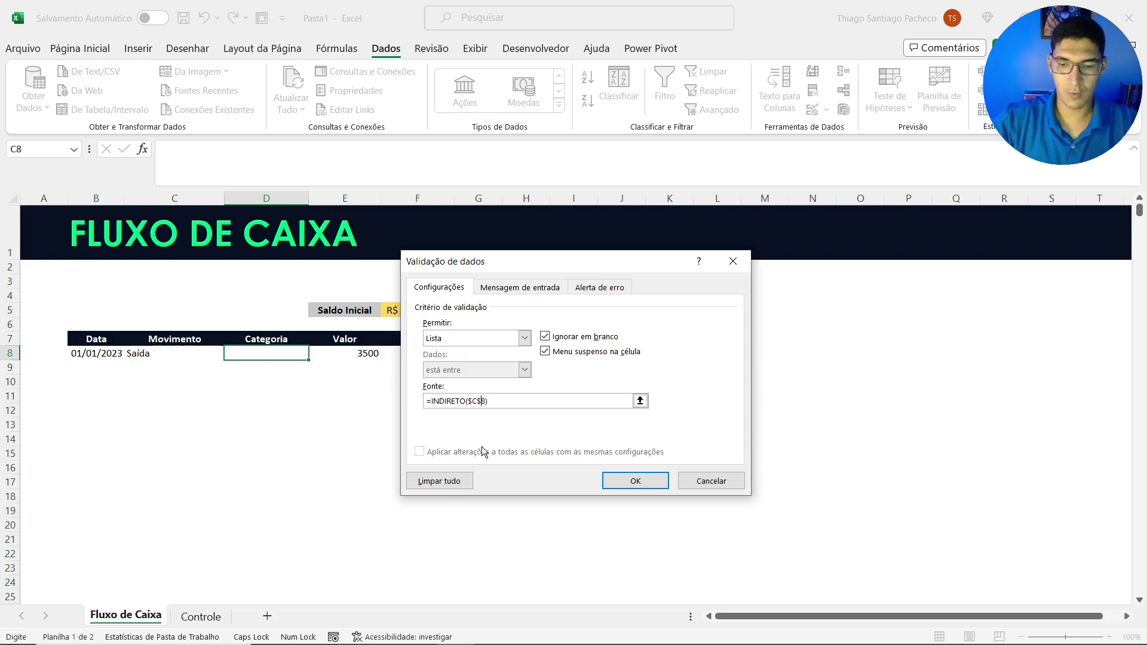
key(Left)
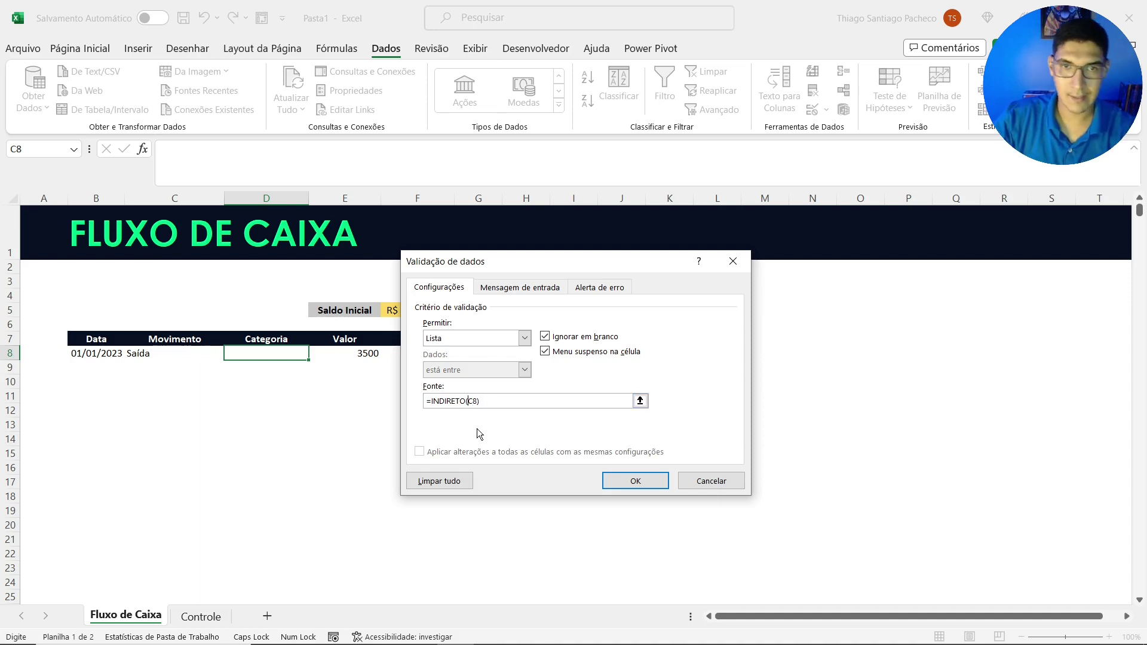
click(636, 482)
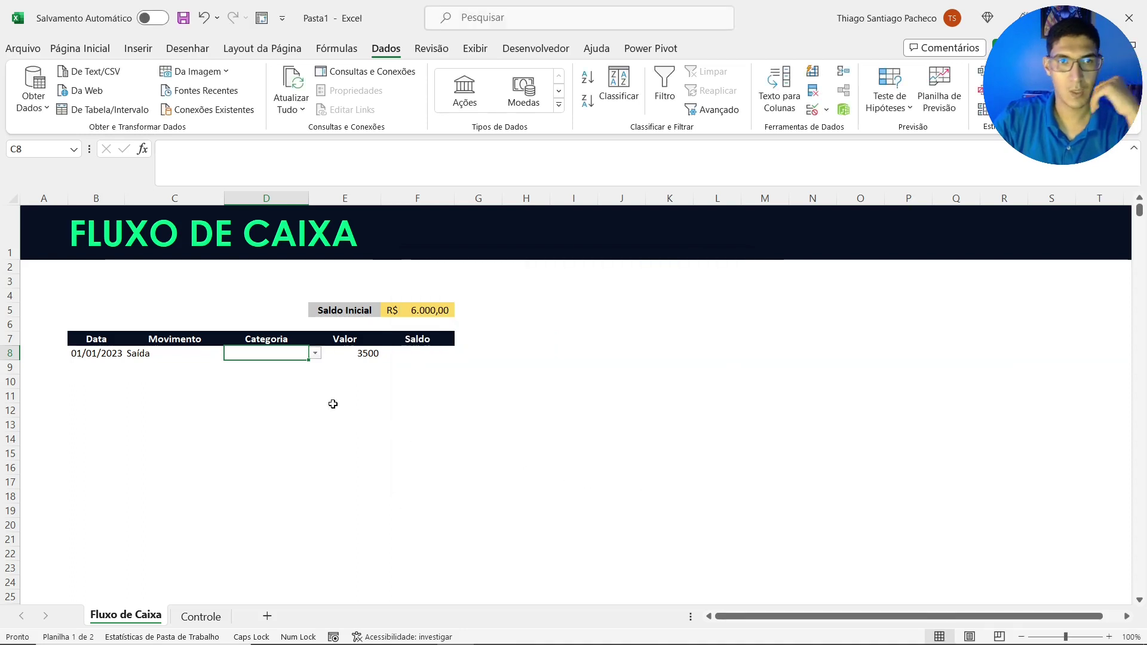
Check the Categoria options offered in D8 while the Movimento is Saída
click(315, 354)
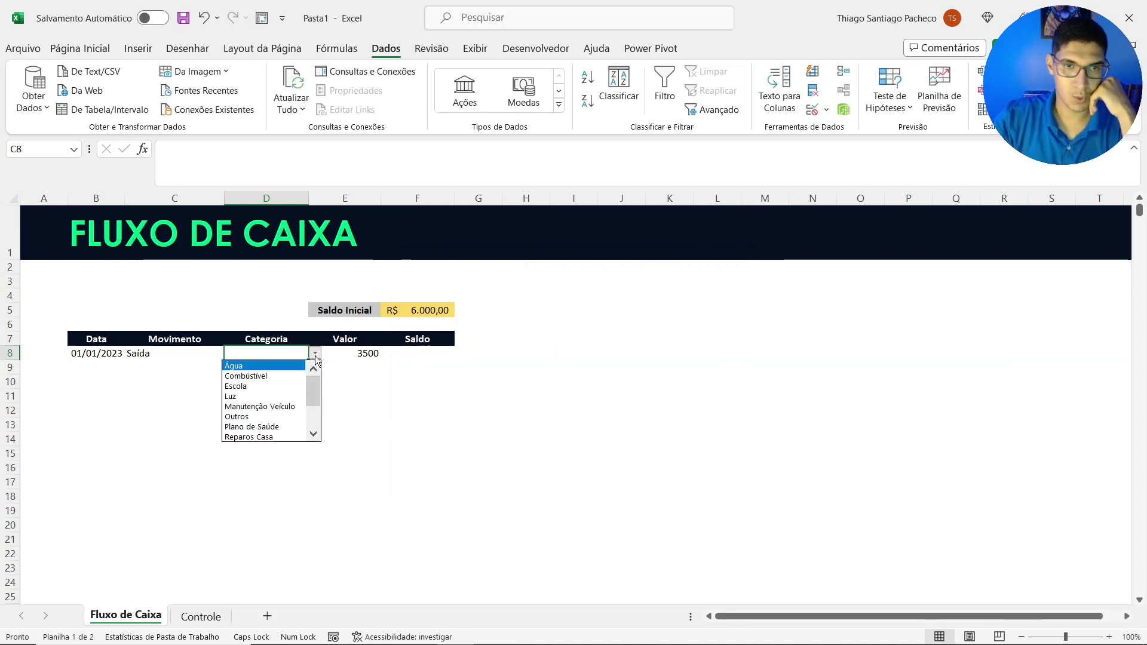
click(316, 358)
click(315, 353)
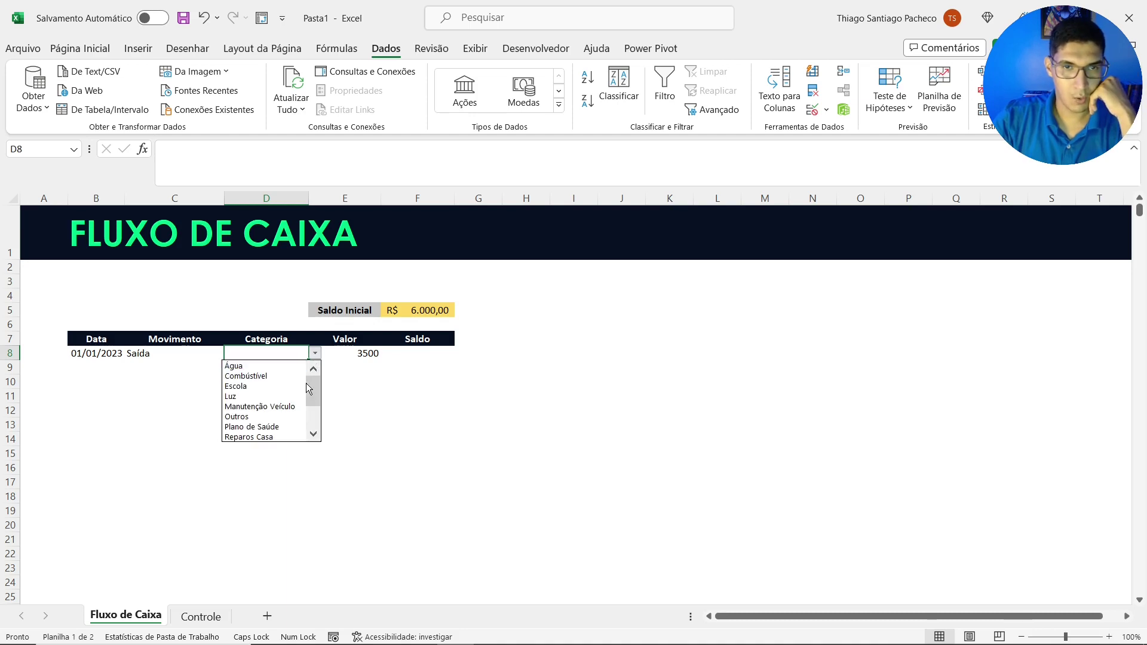
mouse_move(313, 389)
mouse_down()
mouse_move(316, 415)
mouse_move(315, 385)
mouse_up()
click(185, 356)
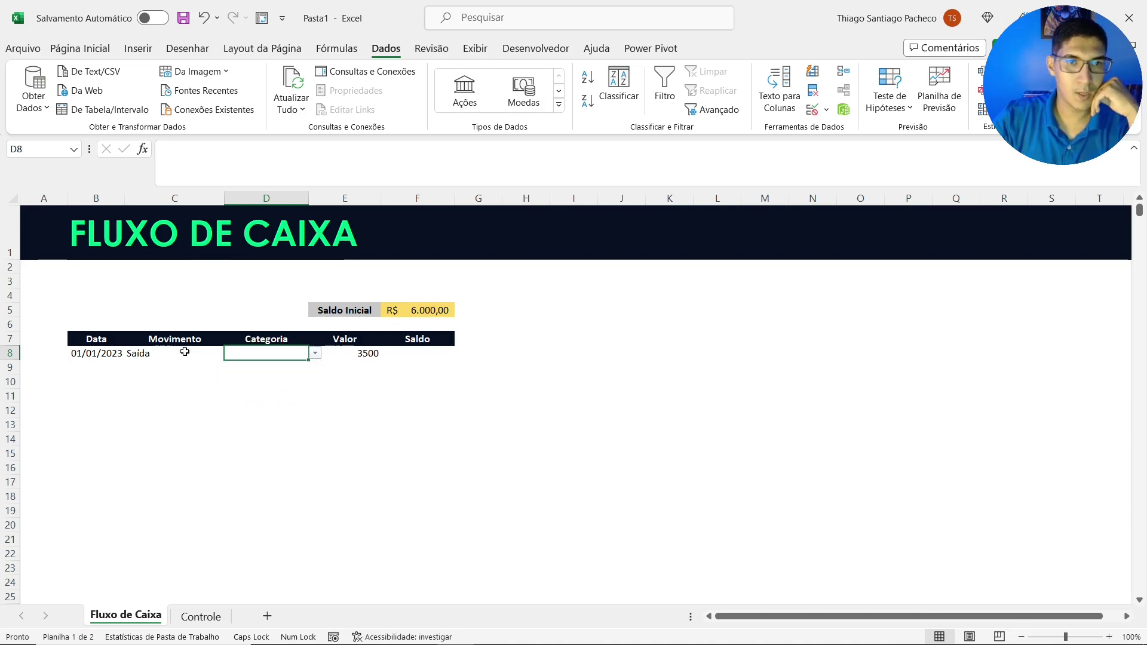
Set the Movimento in C8 to Entrada and check the Categoria options offered in D8
click(185, 354)
click(231, 353)
click(221, 365)
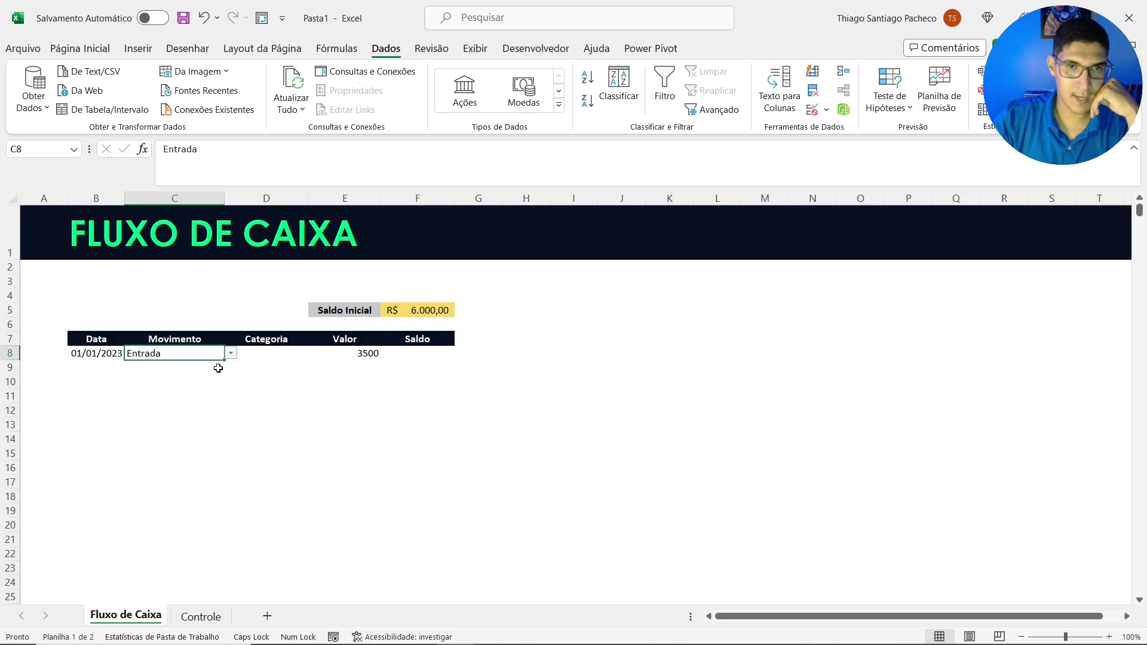
click(282, 357)
click(315, 353)
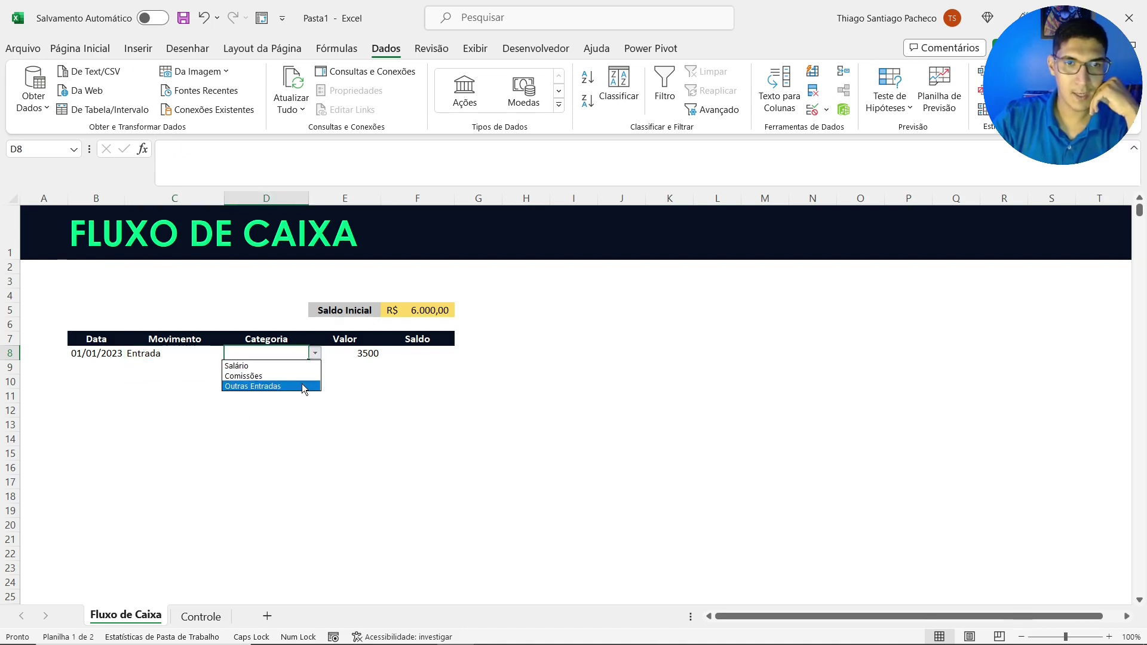
click(198, 353)
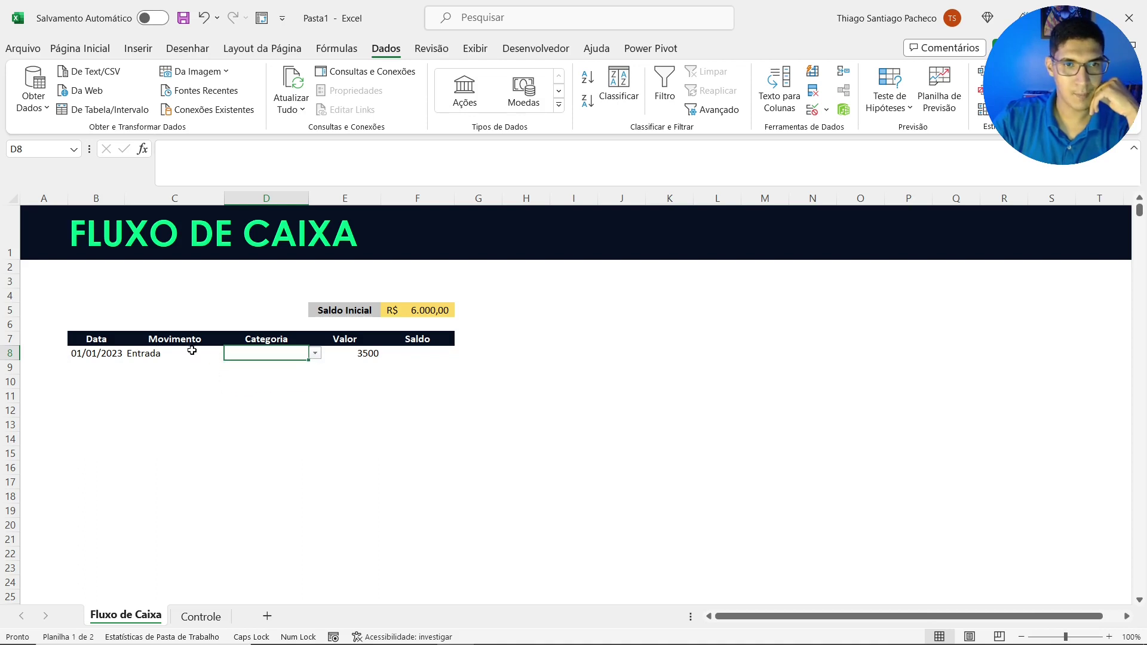
Switch the Movimento in C8 to Saída and recheck the category list in D8
click(195, 352)
click(231, 355)
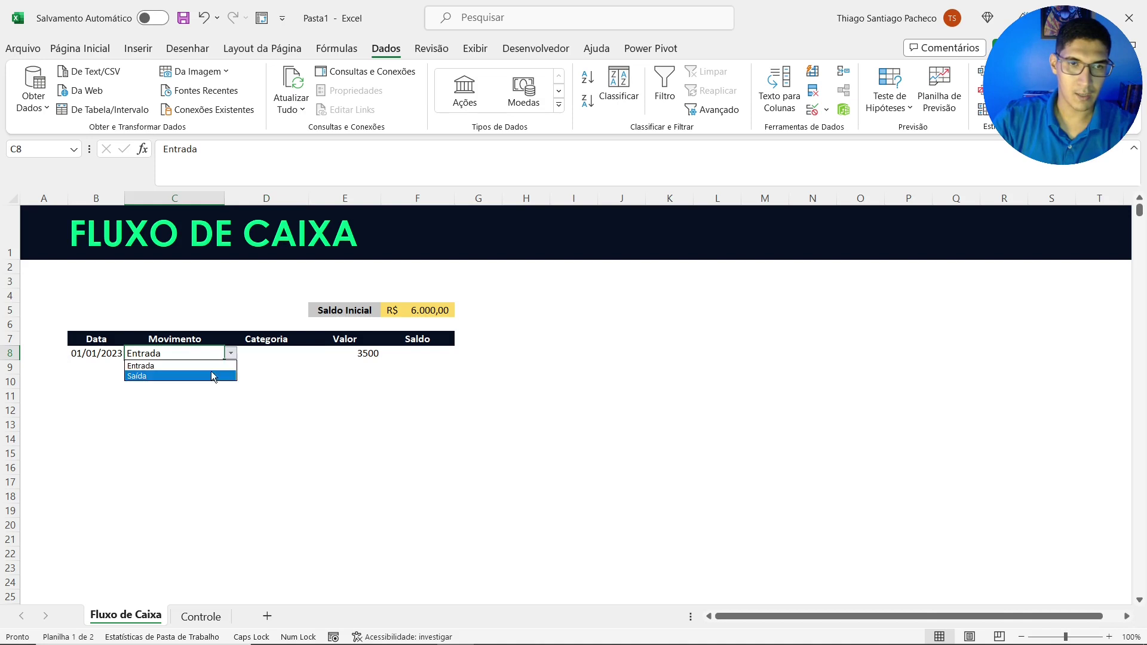
click(213, 376)
click(321, 355)
click(272, 353)
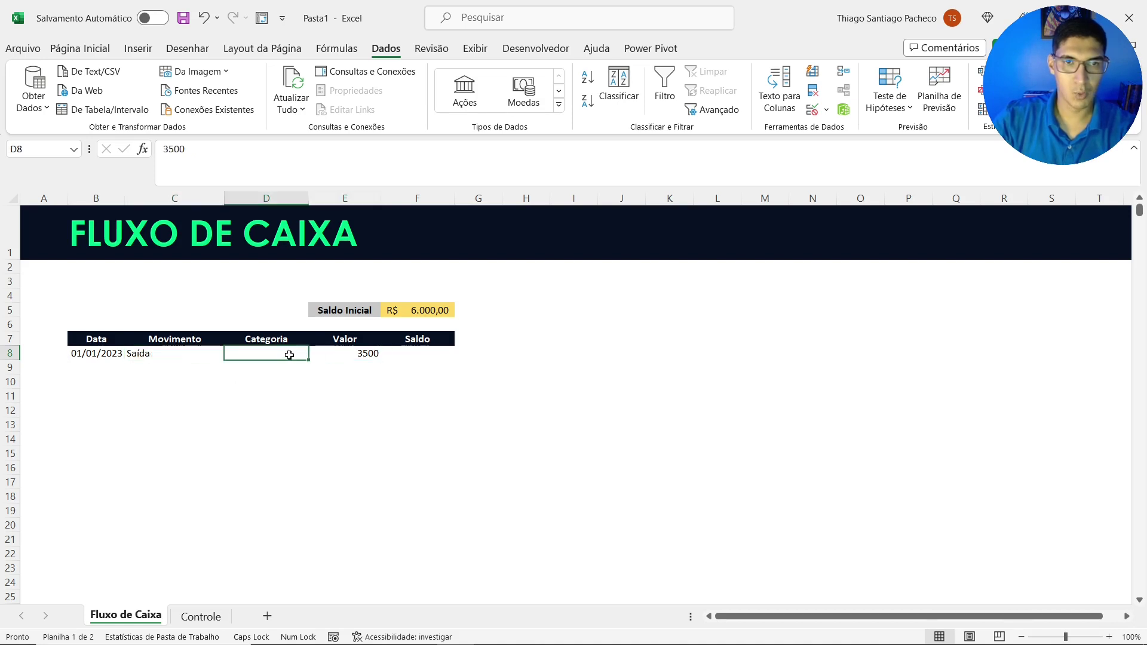
click(314, 354)
key(Escape)
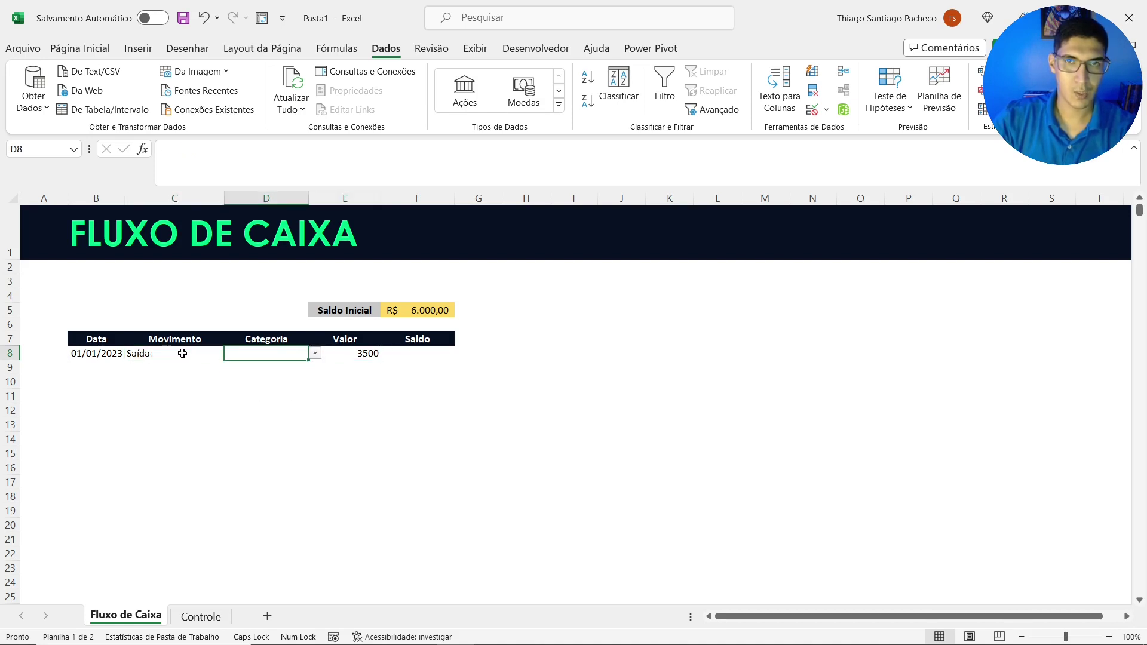
Change the Movimento in C8 to Entrada and choose Salário as the Categoria in D8
click(182, 354)
click(231, 354)
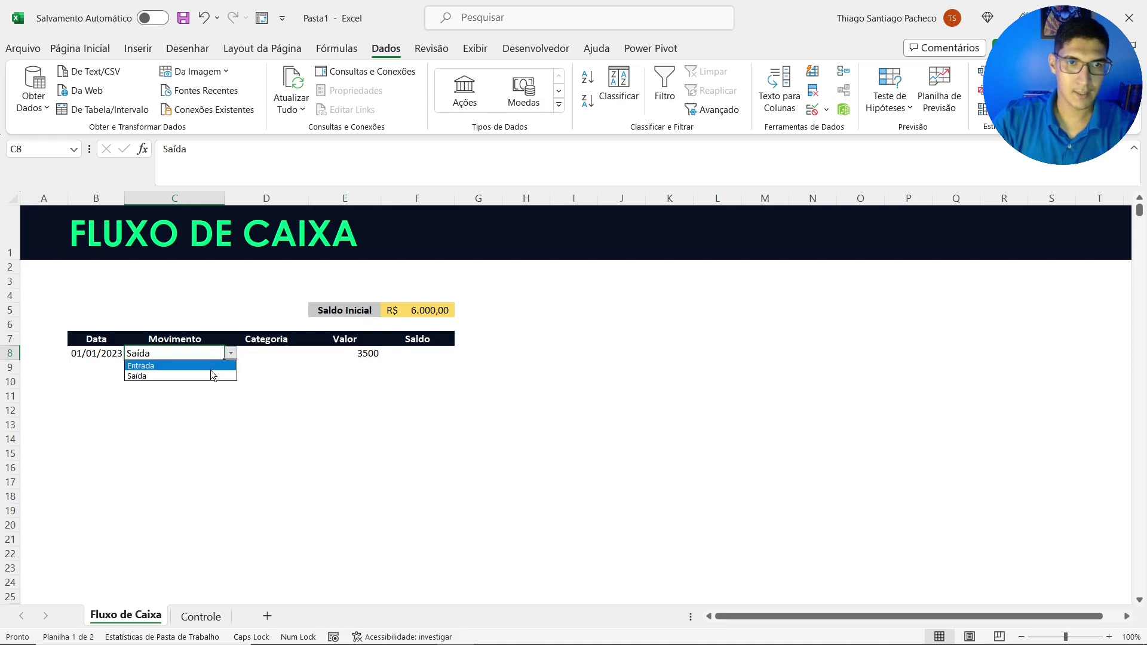
click(213, 367)
click(258, 359)
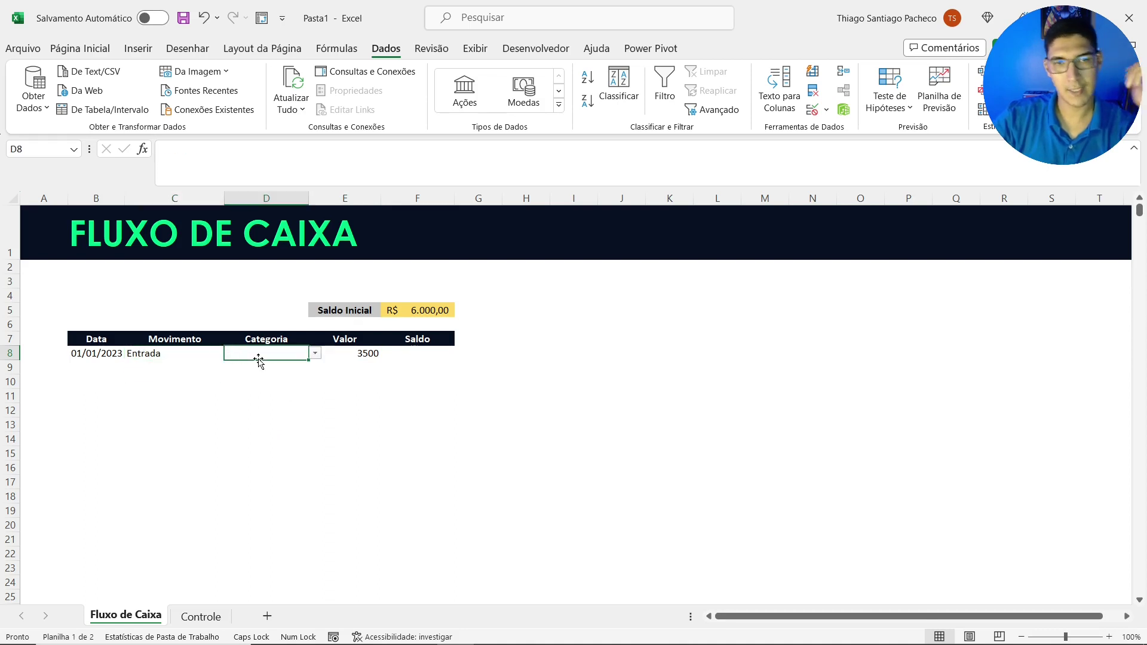
click(315, 354)
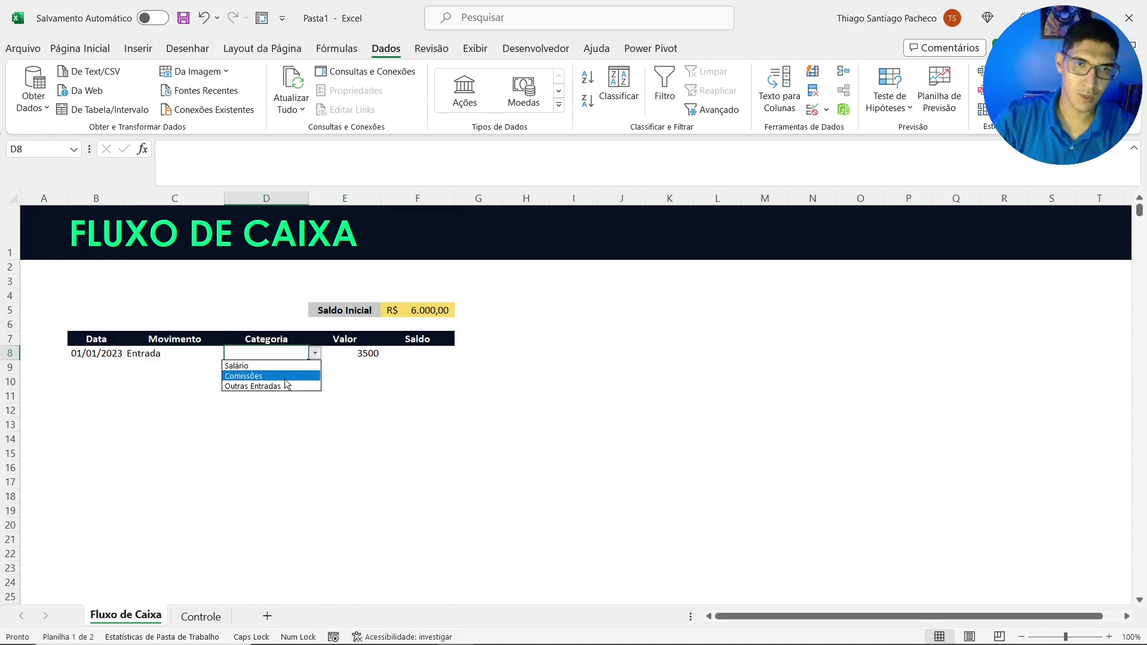
click(272, 366)
Apply the R$ accounting number format to the Valor and Saldo cells E8:F8
click(365, 353)
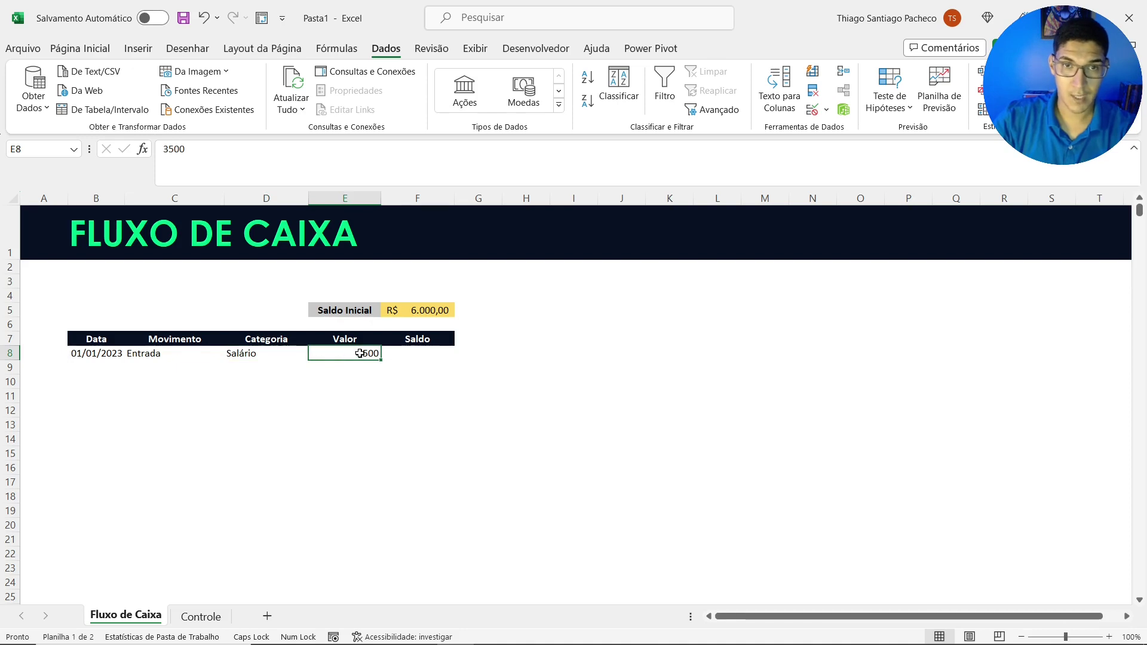
drag(360, 354, 405, 350)
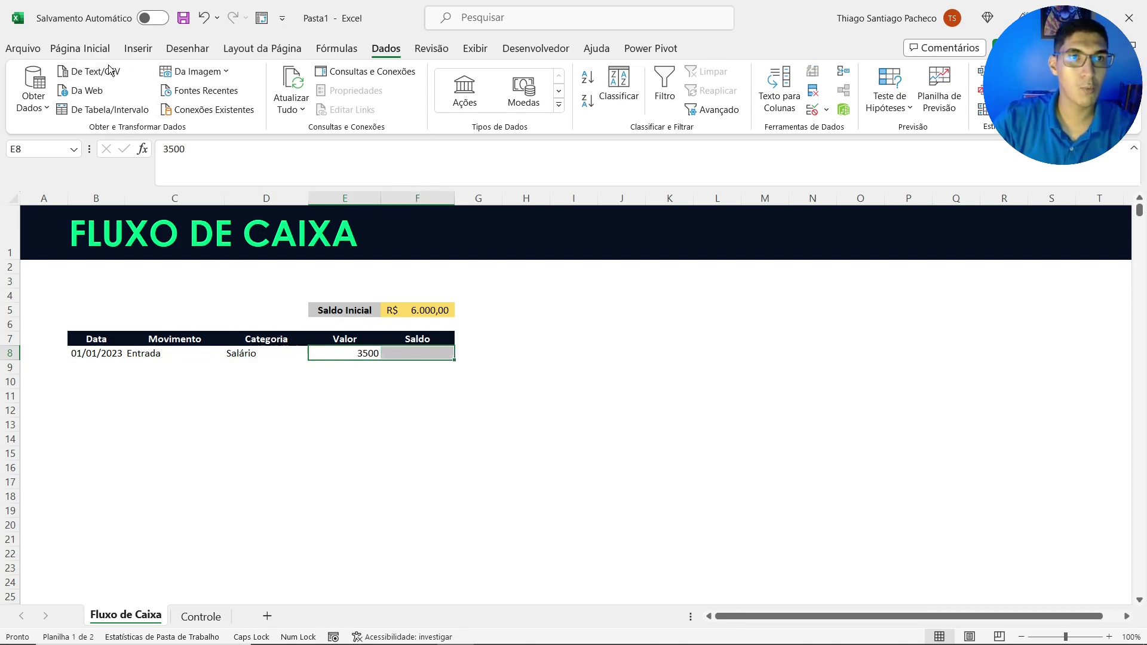
click(98, 51)
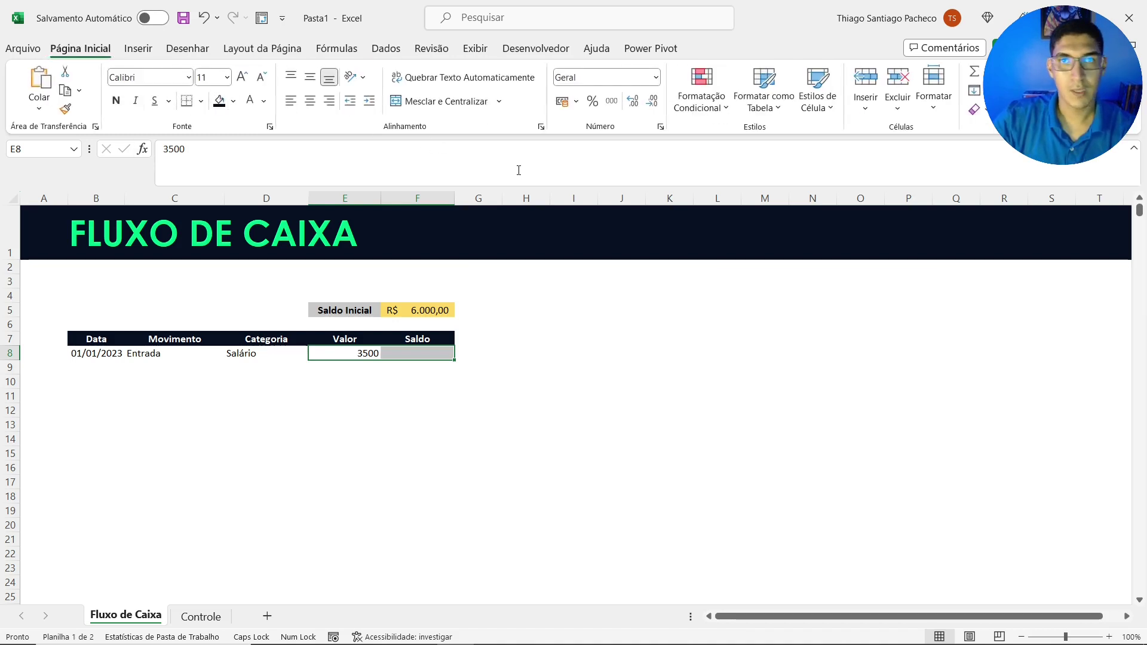
click(562, 103)
click(403, 410)
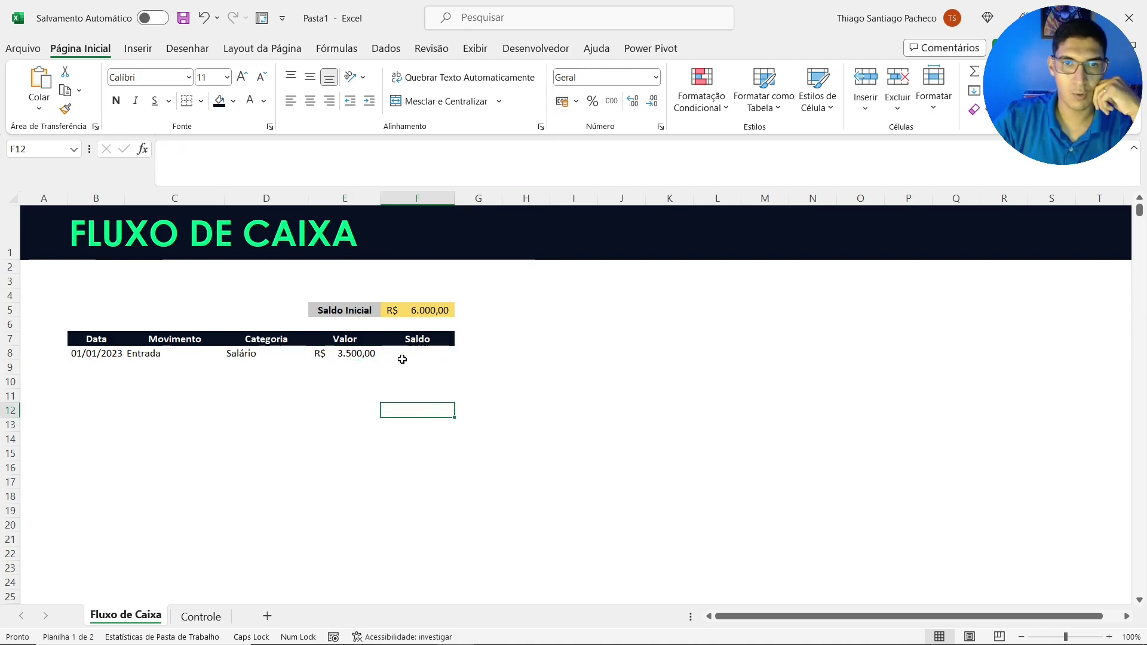
click(401, 356)
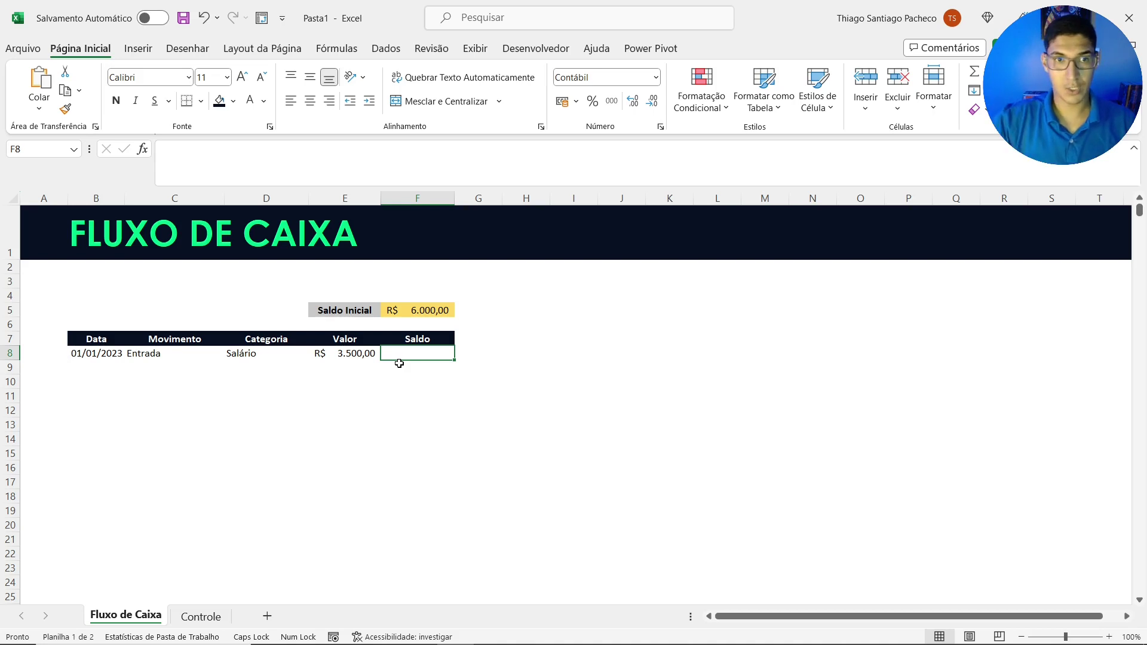
click(154, 355)
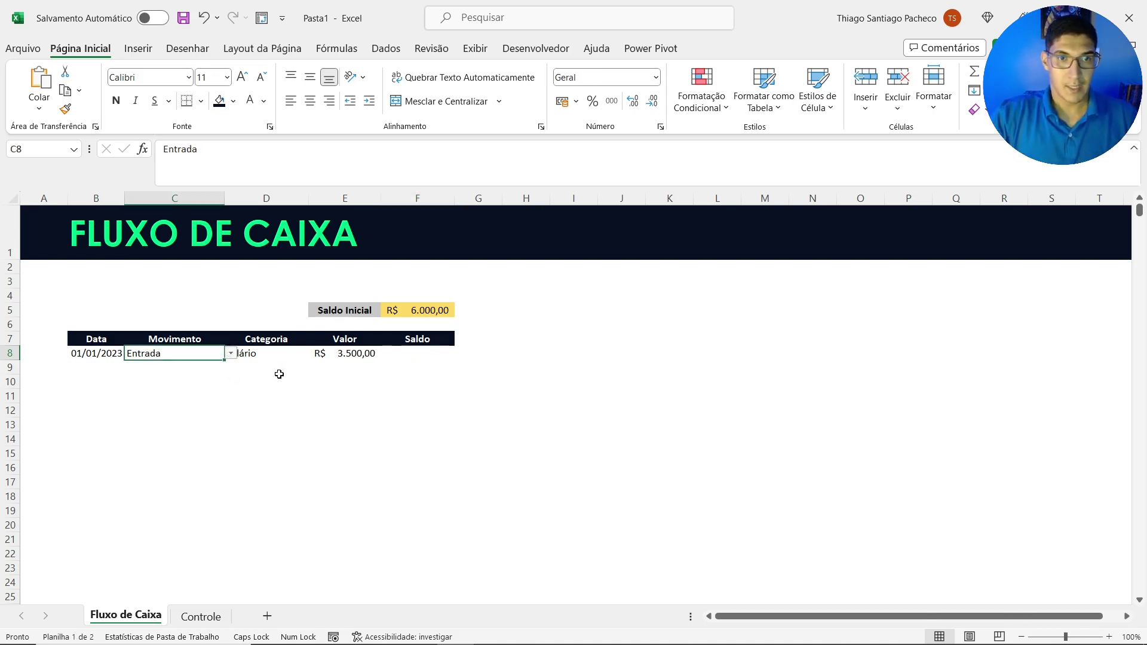
click(346, 354)
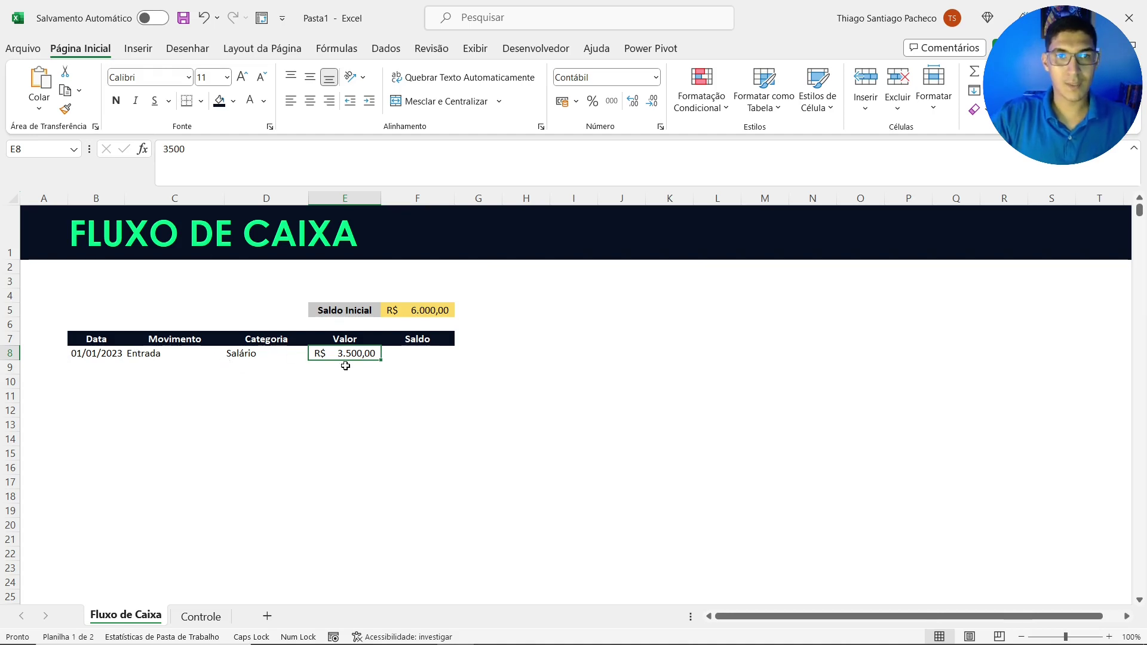
Start the Saldo formula in F8 by adding an SE function that tests C8 to the Saldo Inicial: =F5+SE(C8=
click(403, 354)
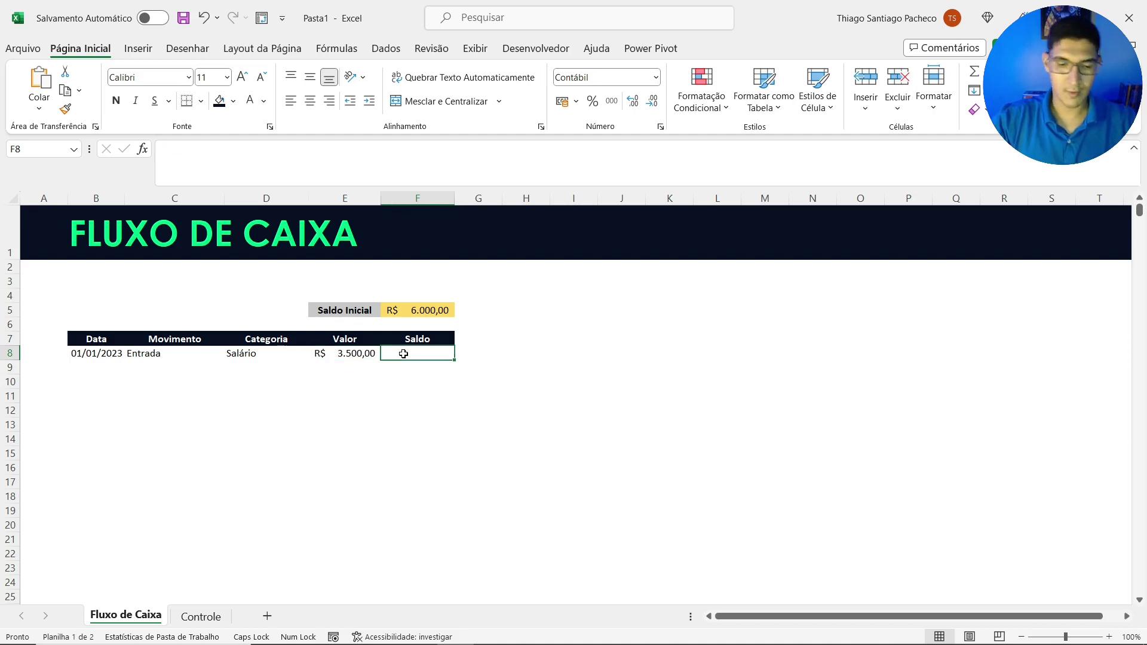
double_click(404, 355)
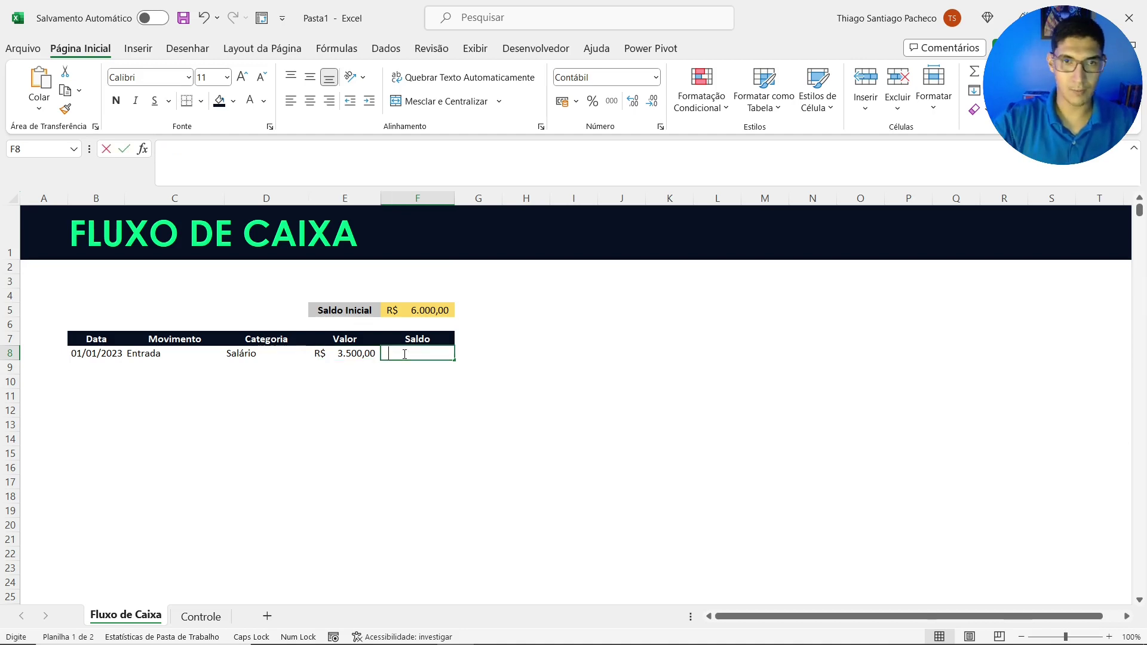
text(=)
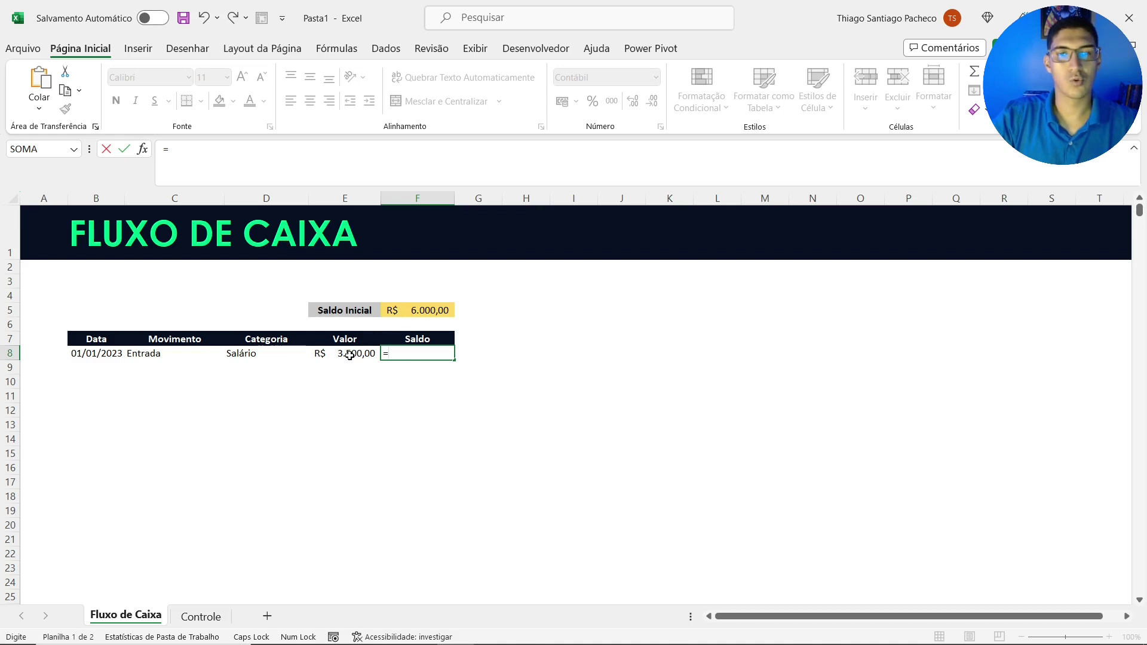
click(421, 305)
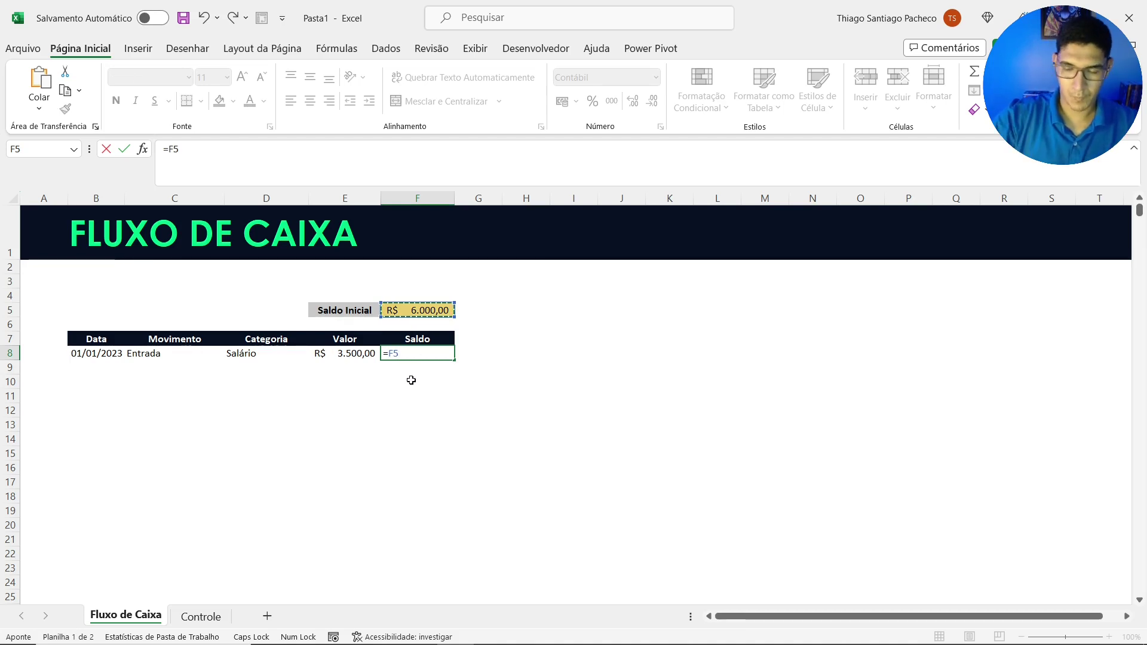
text(+)
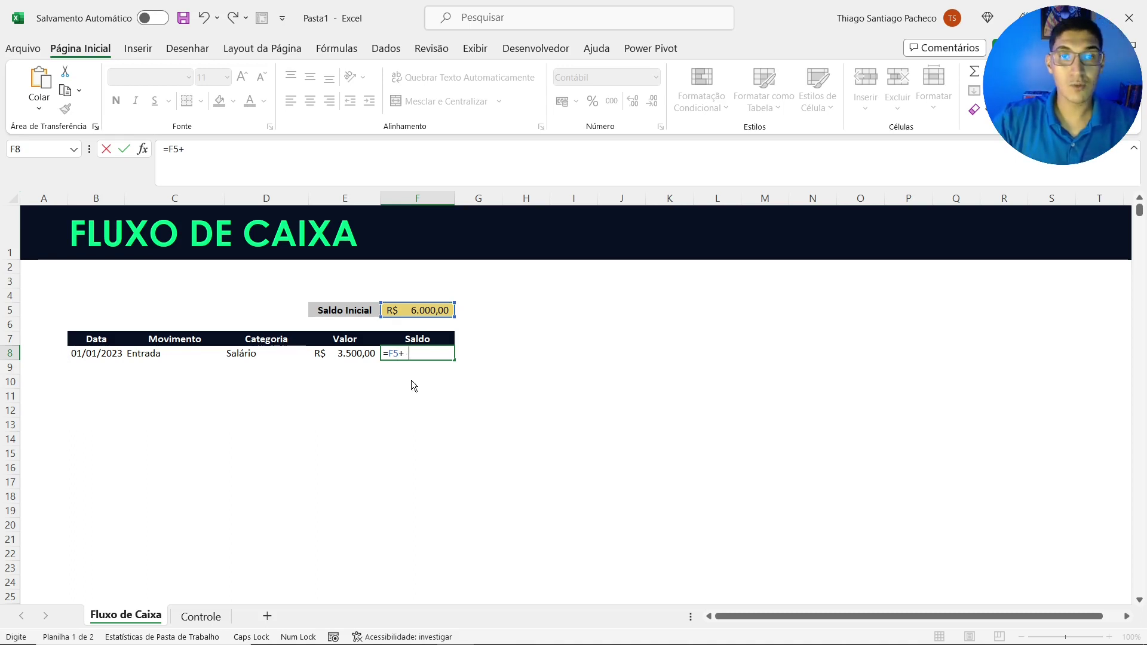
text(SE)
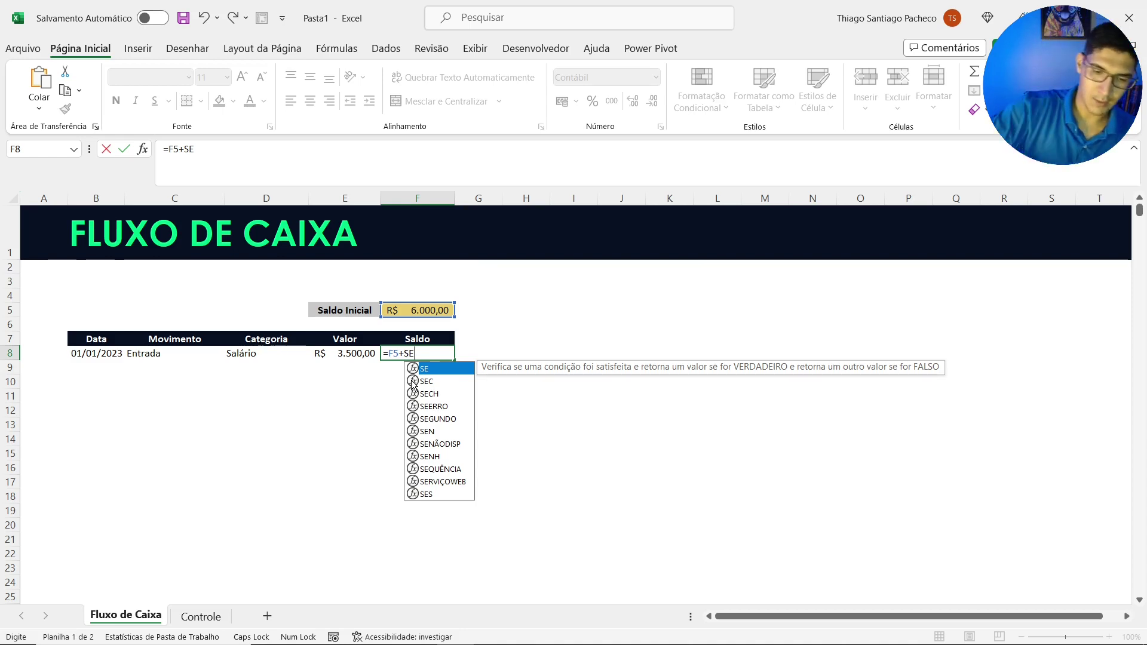
text(()
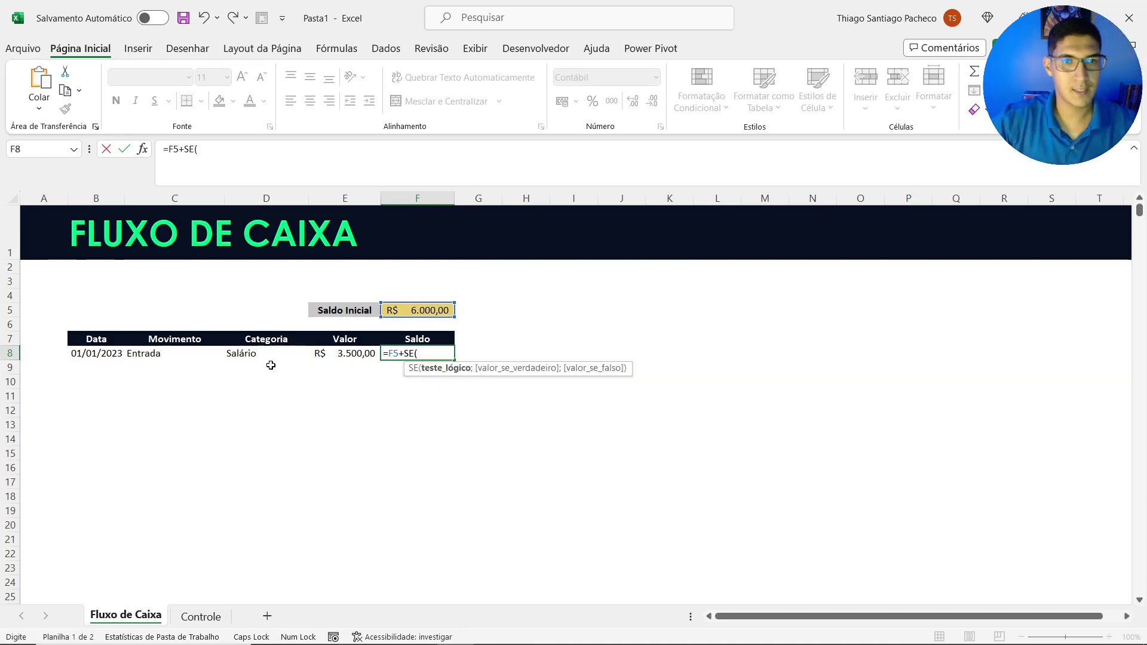
click(157, 354)
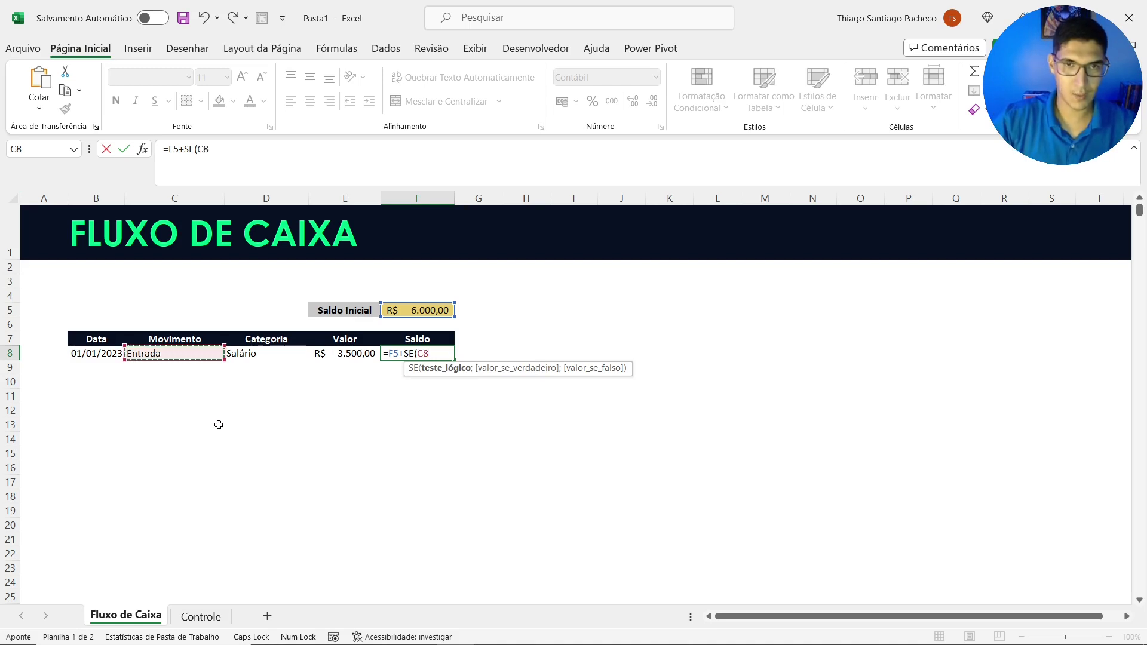
text(=)
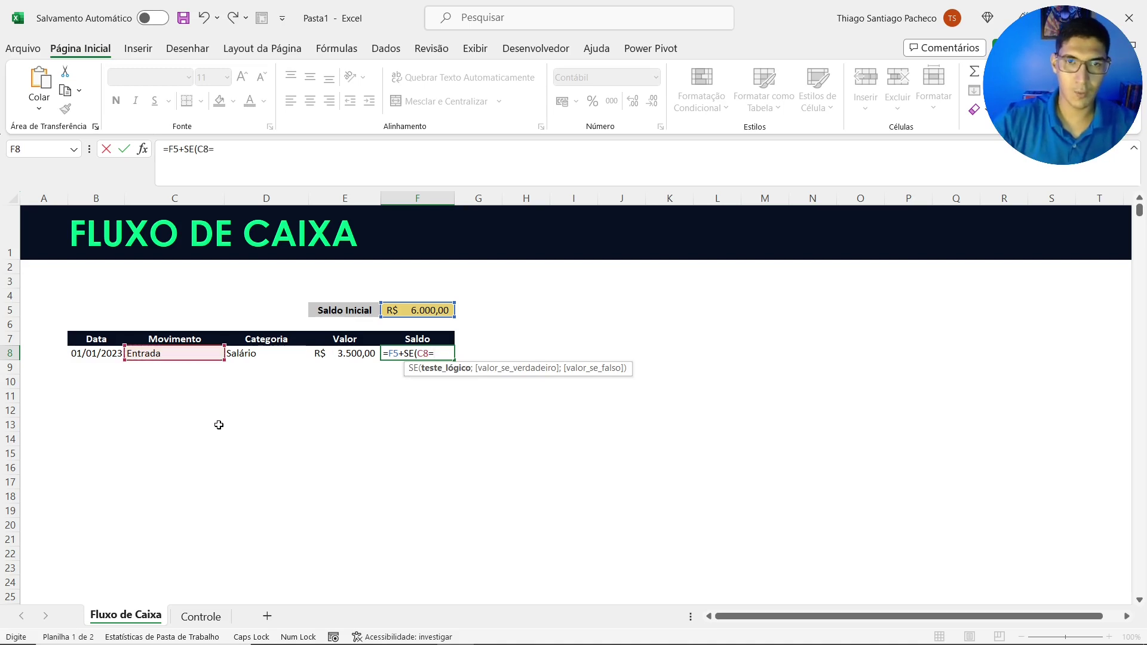
text(")
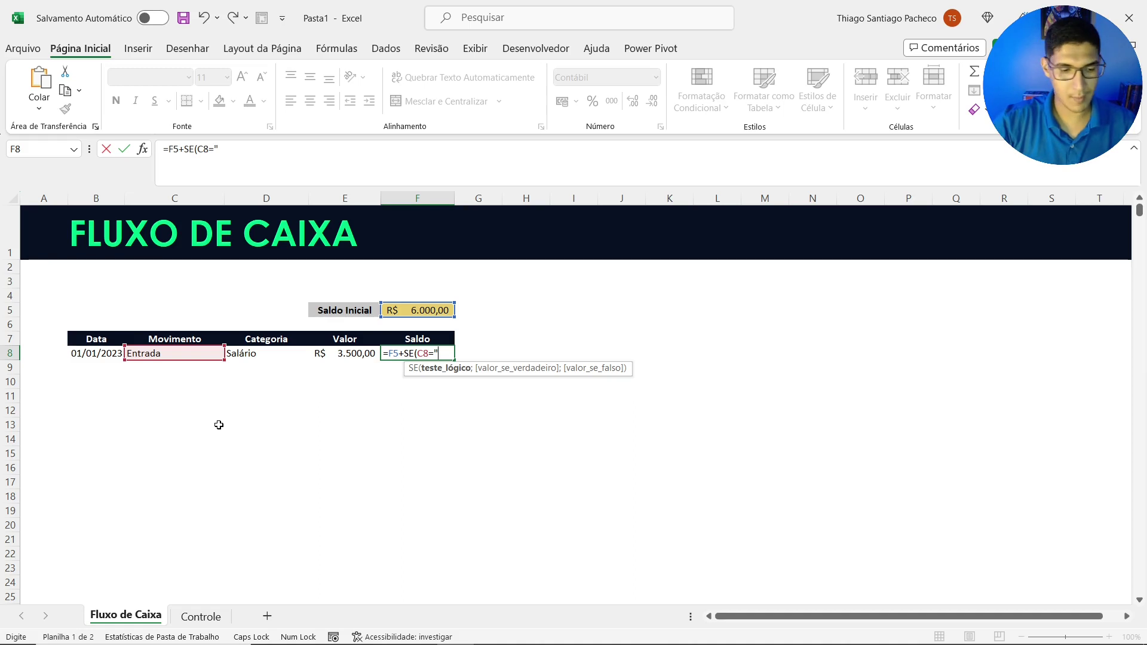
text(eNTRADA)
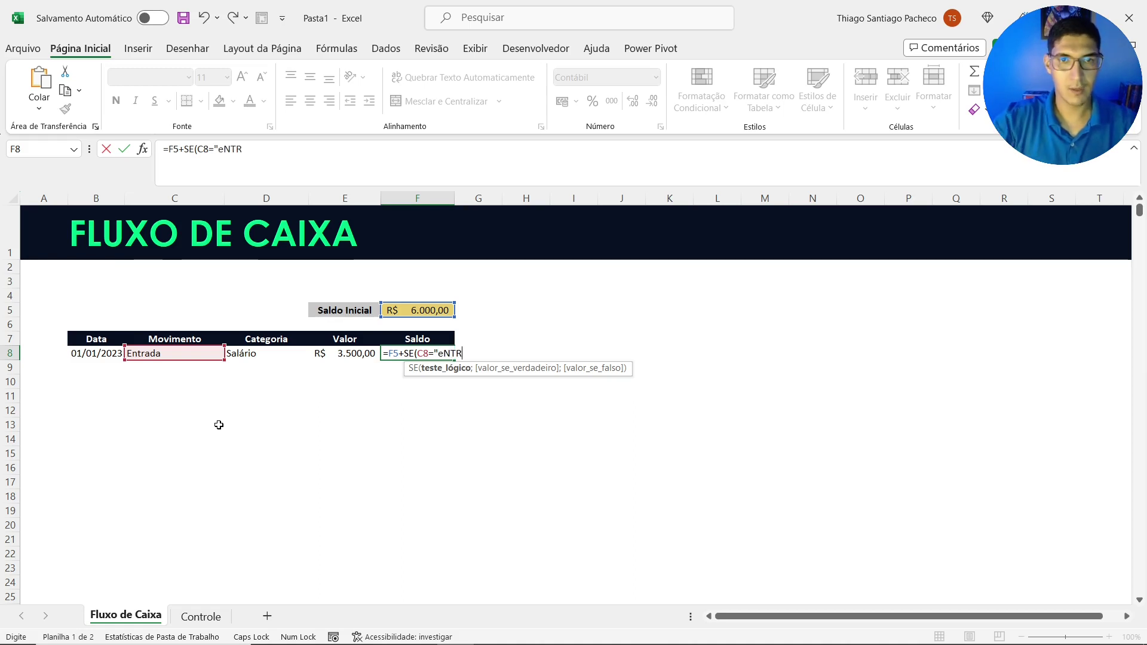
key(BackSpace)
key(BackSpace)
key(BackSpace)
key(BackSpace)
key(BackSpace)
key(BackSpace)
key(BackSpace)
key(BackSpace)
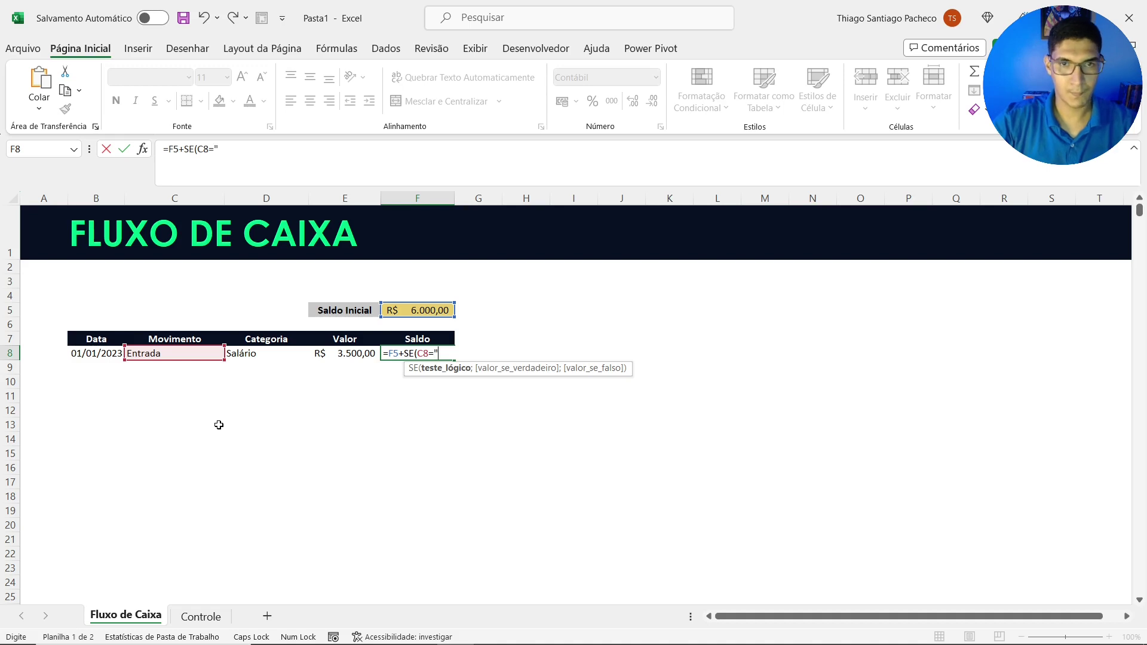
Complete the Saldo formula in F8 to add Valor for Entrada and subtract it otherwise: =F5+SE(C8="Entrada";E8;-E8)
text("E)
key(Caps_Lock)
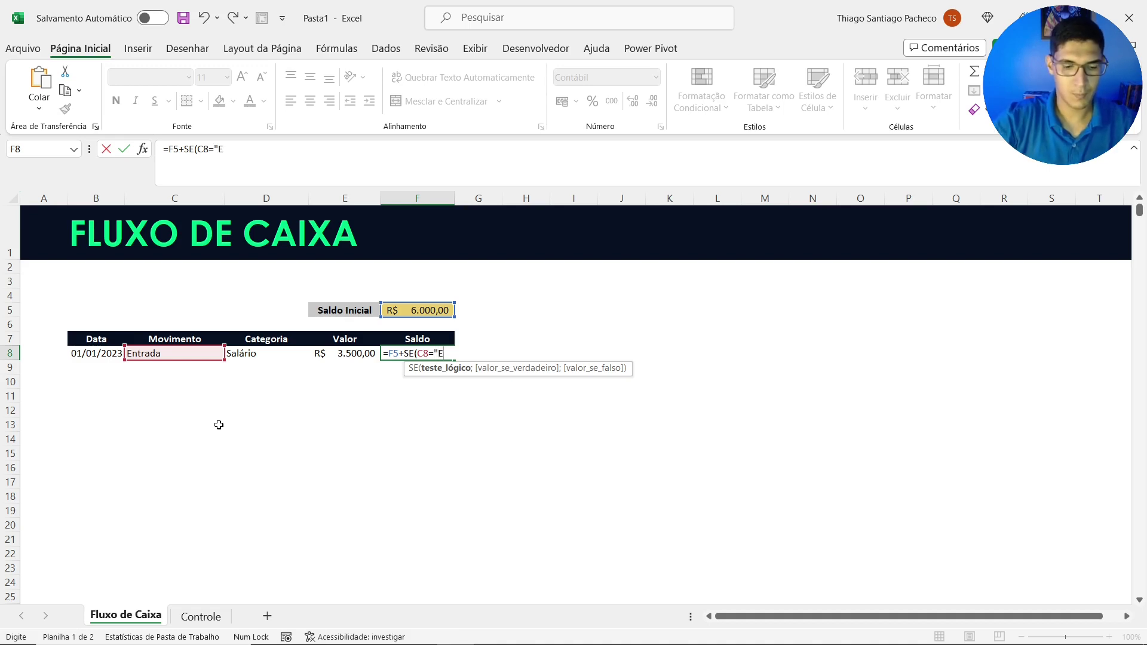
text(ntrada)
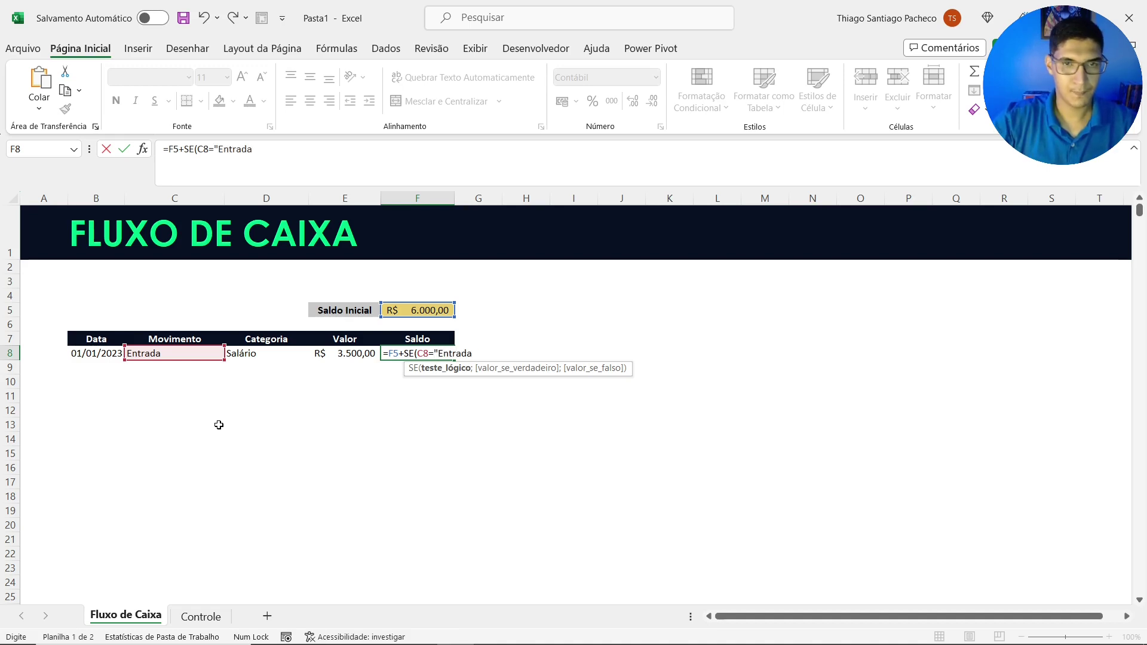
text(";)
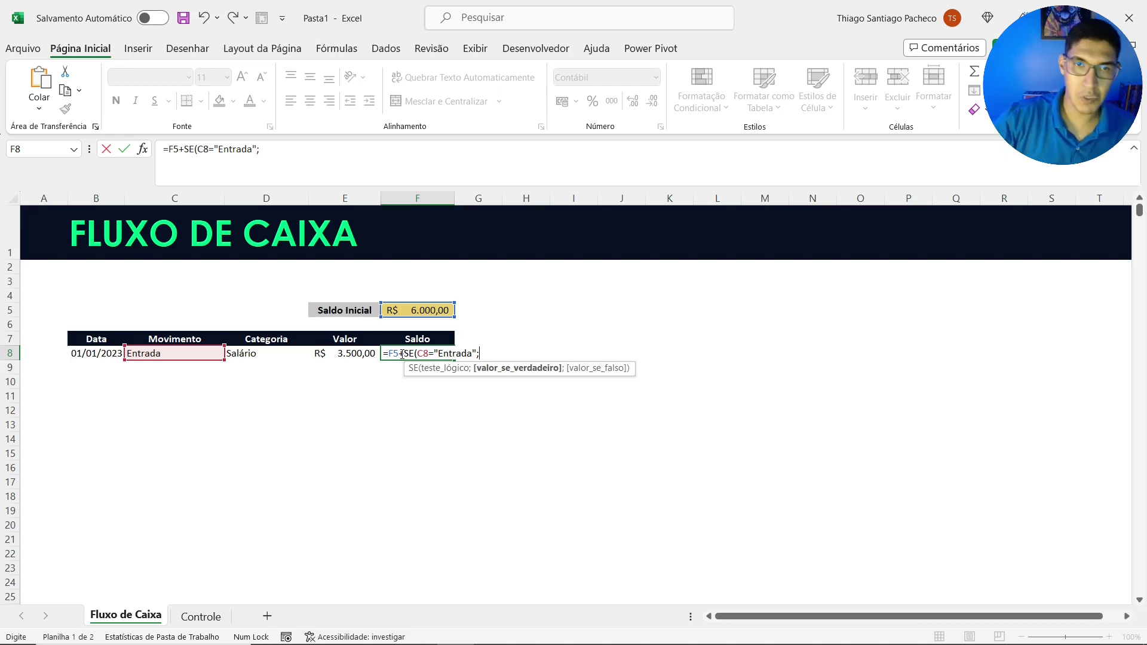
click(349, 355)
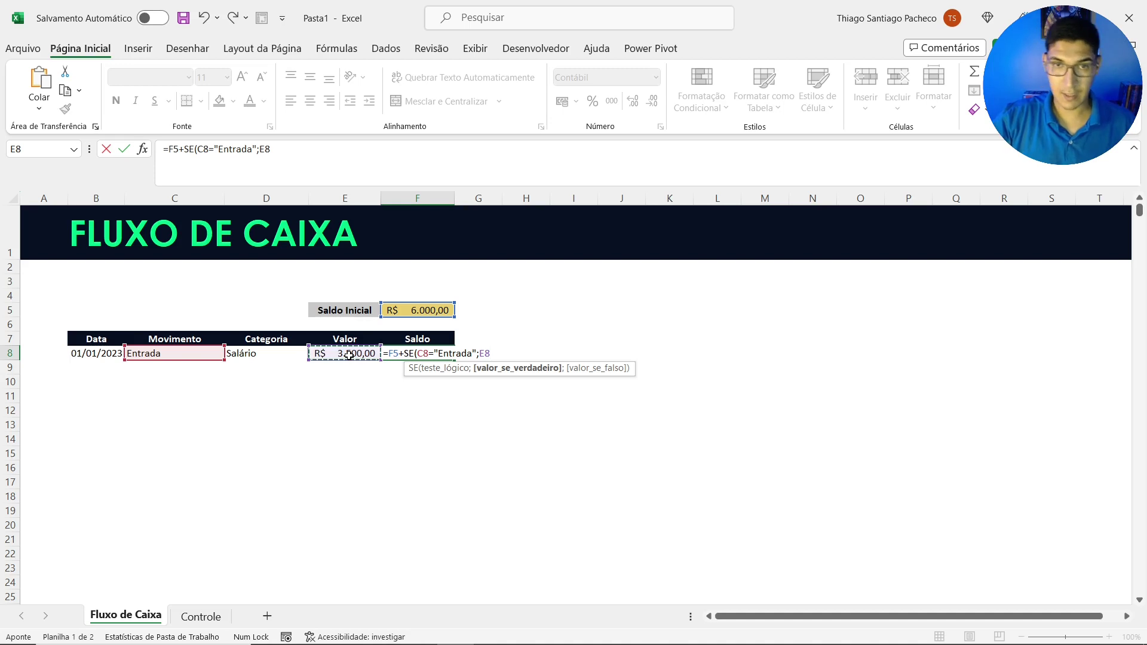
text(;)
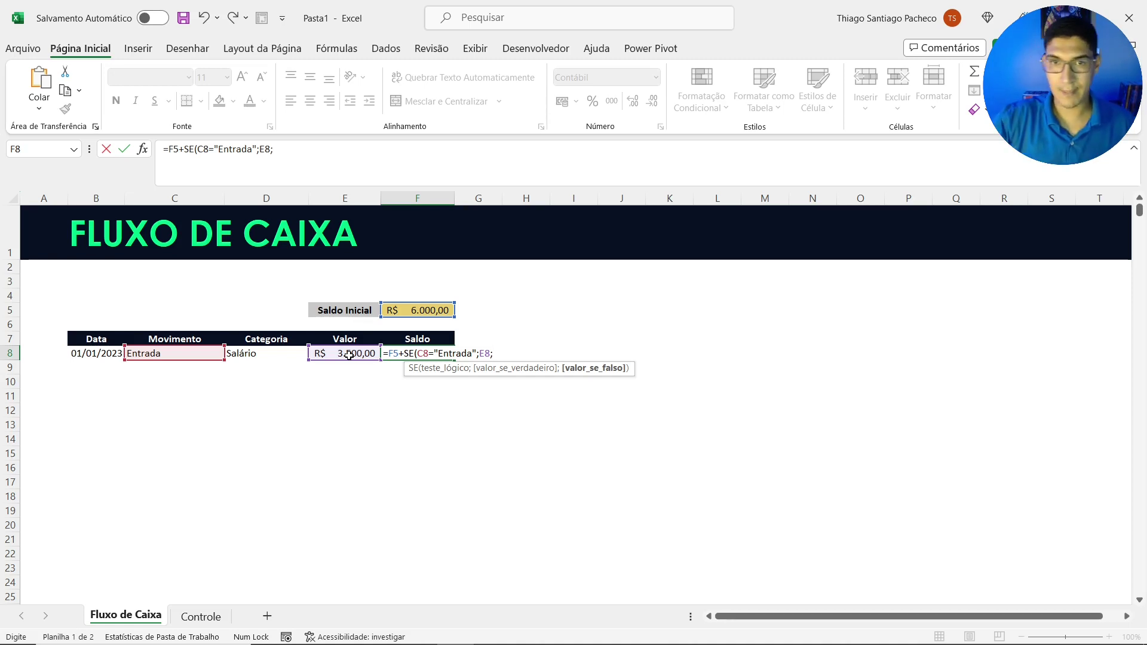
text(-)
click(361, 353)
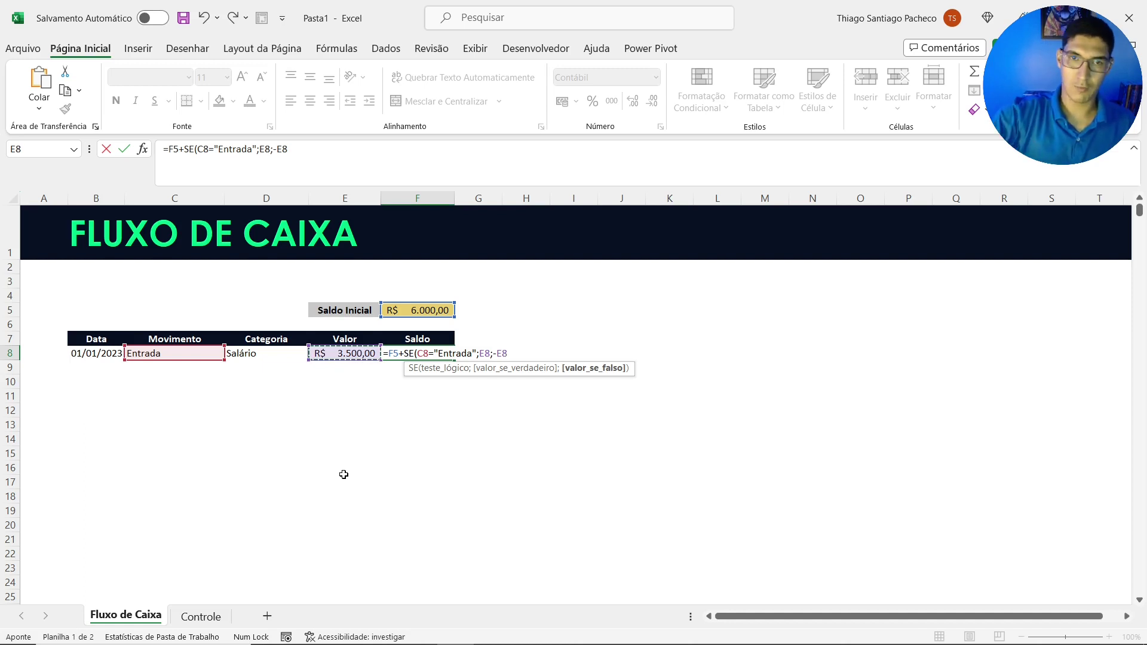
text())
key(Return)
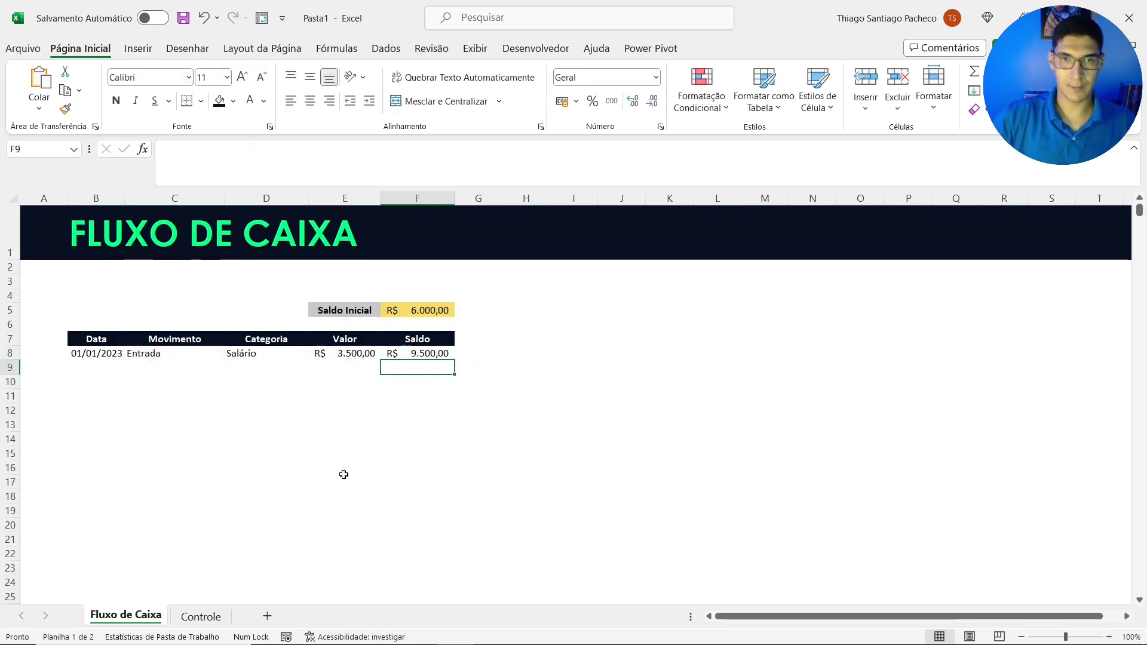
Review the Saldo formula in F8 against the Saldo Inicial in F5 and the Valor in E8
click(406, 355)
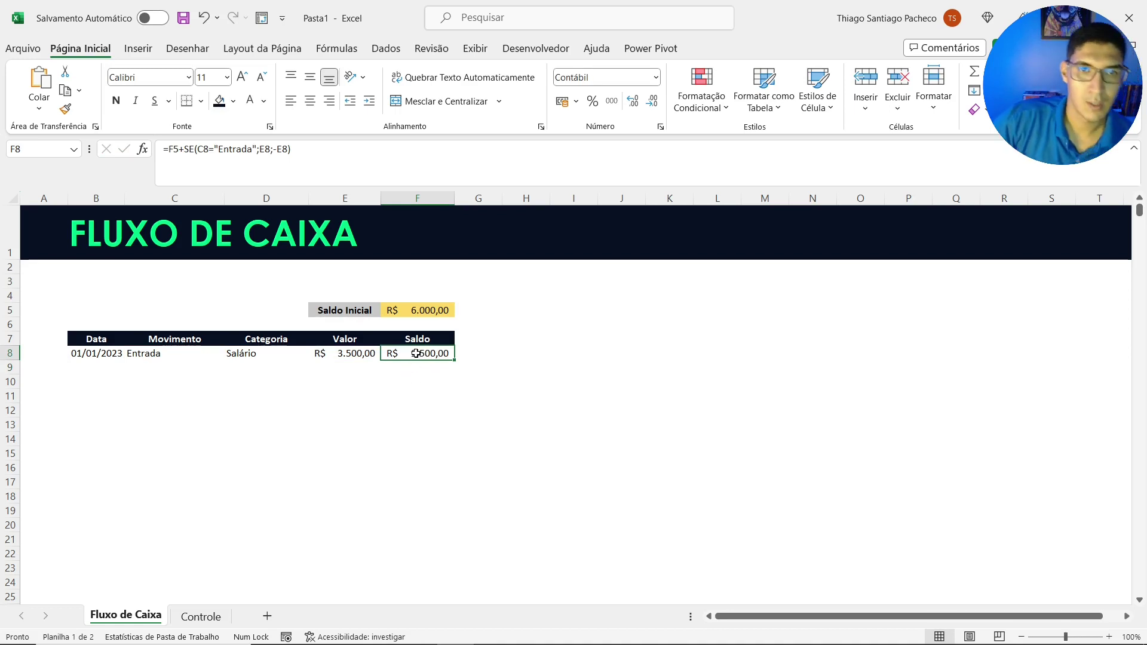
click(447, 308)
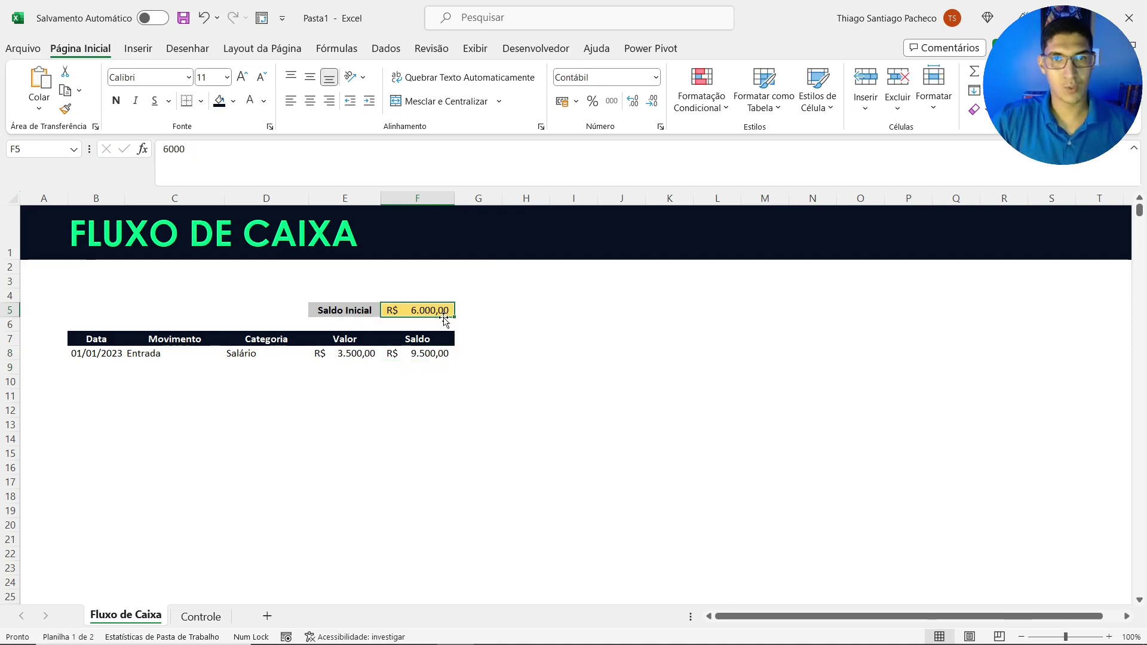
click(354, 354)
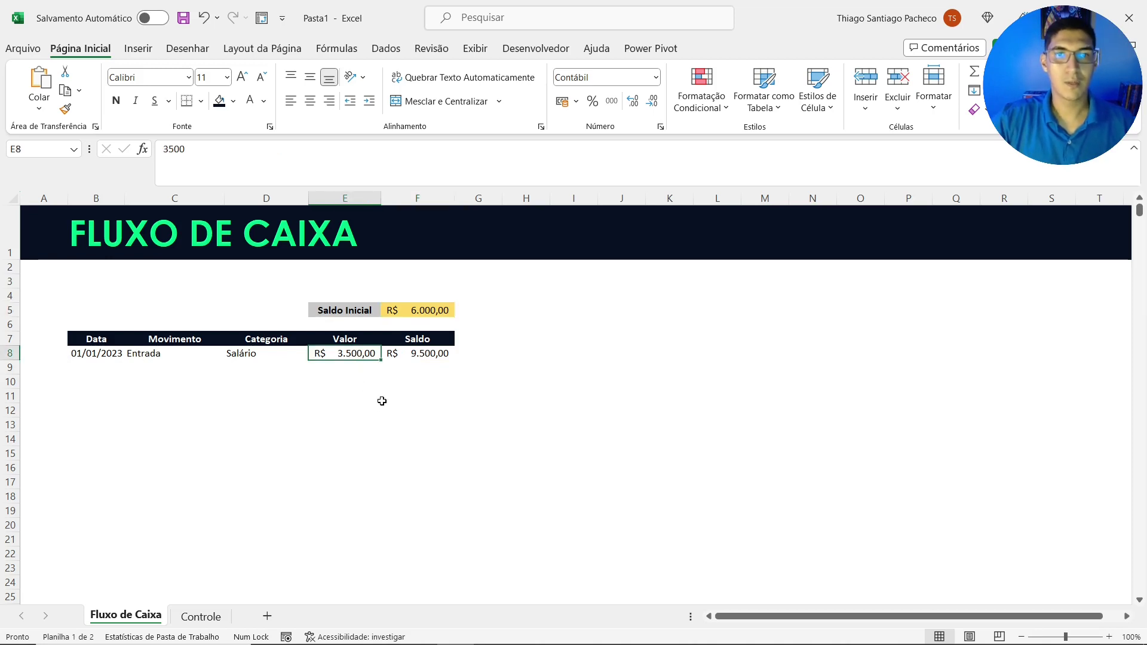
click(429, 352)
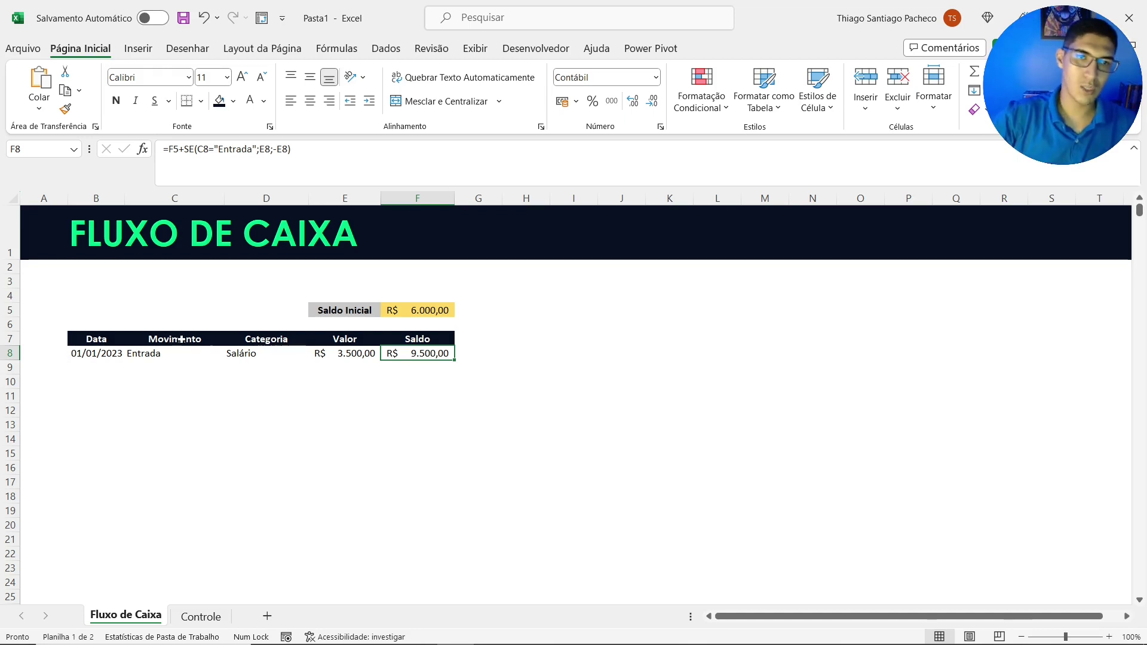
Switch the Movimento in C8 to Saída and compare the Saldo in F8 with the Saldo Inicial and the Valor
click(173, 356)
click(232, 354)
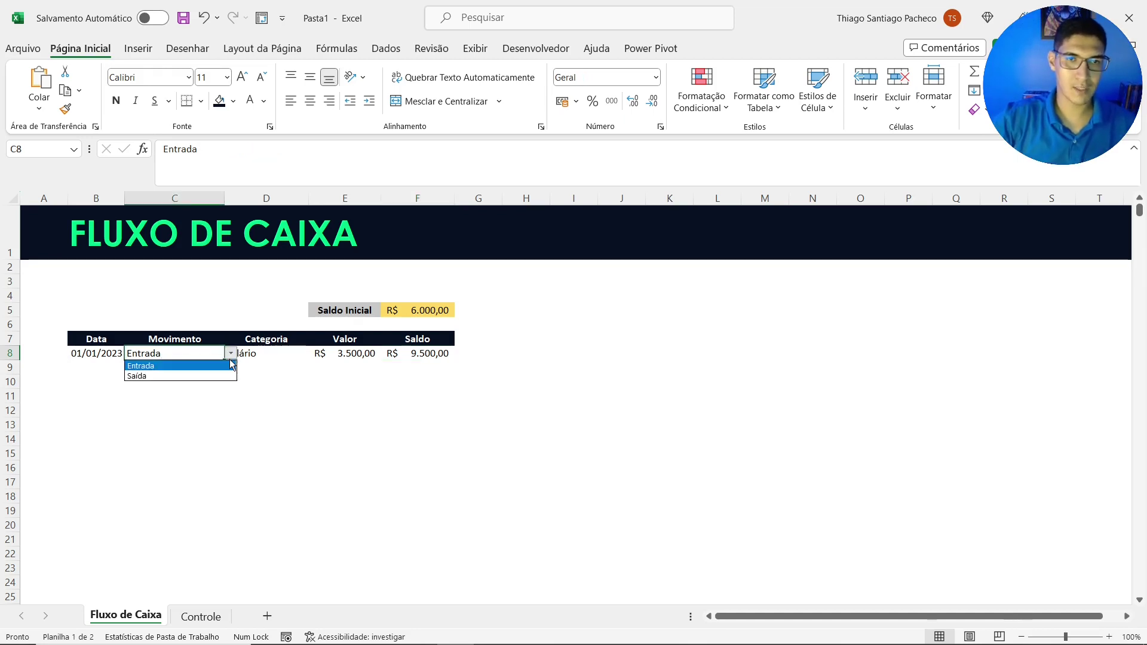
click(217, 377)
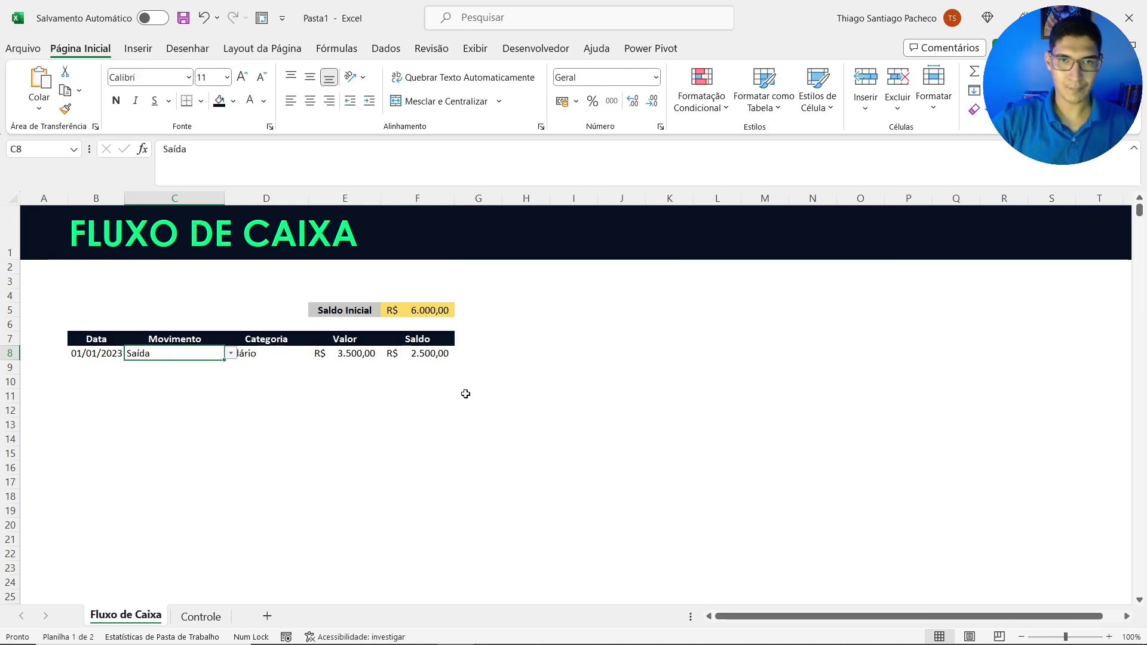
click(435, 356)
click(437, 312)
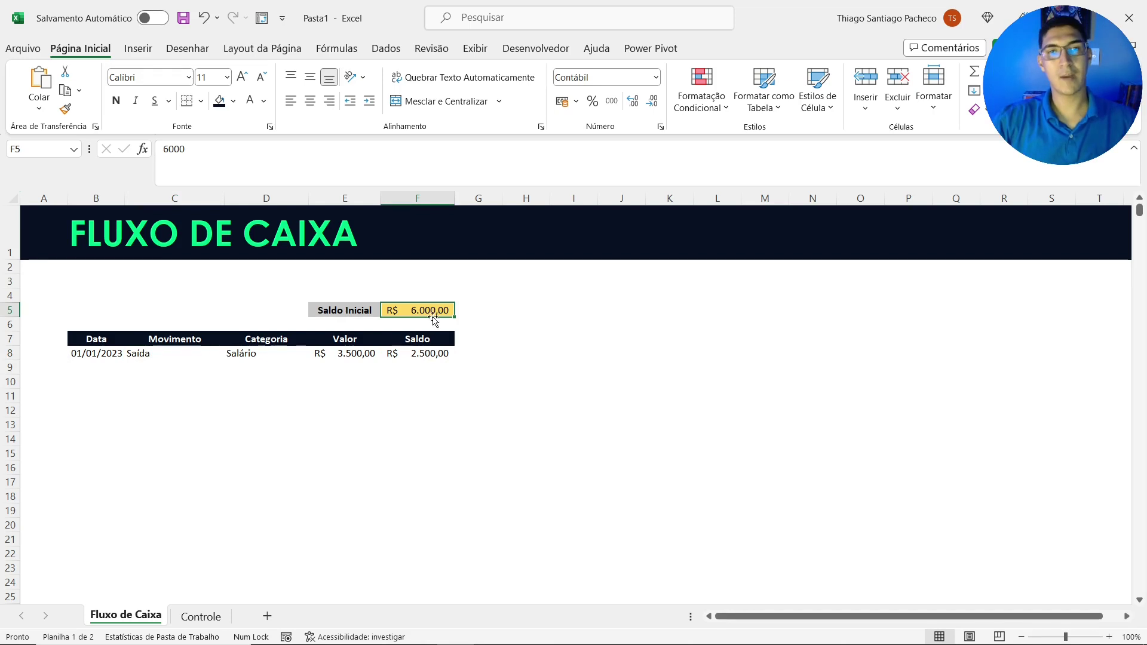
click(360, 354)
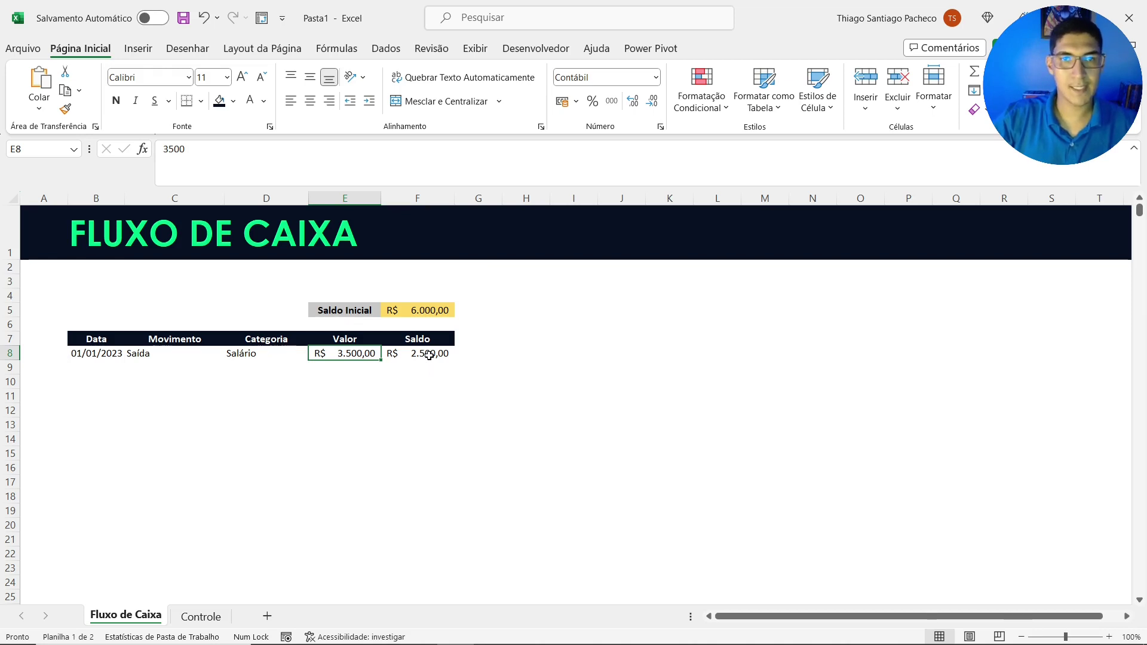
Enter the date 01/01/2023 in B9 as the second row of the cash flow table
drag(427, 354, 99, 354)
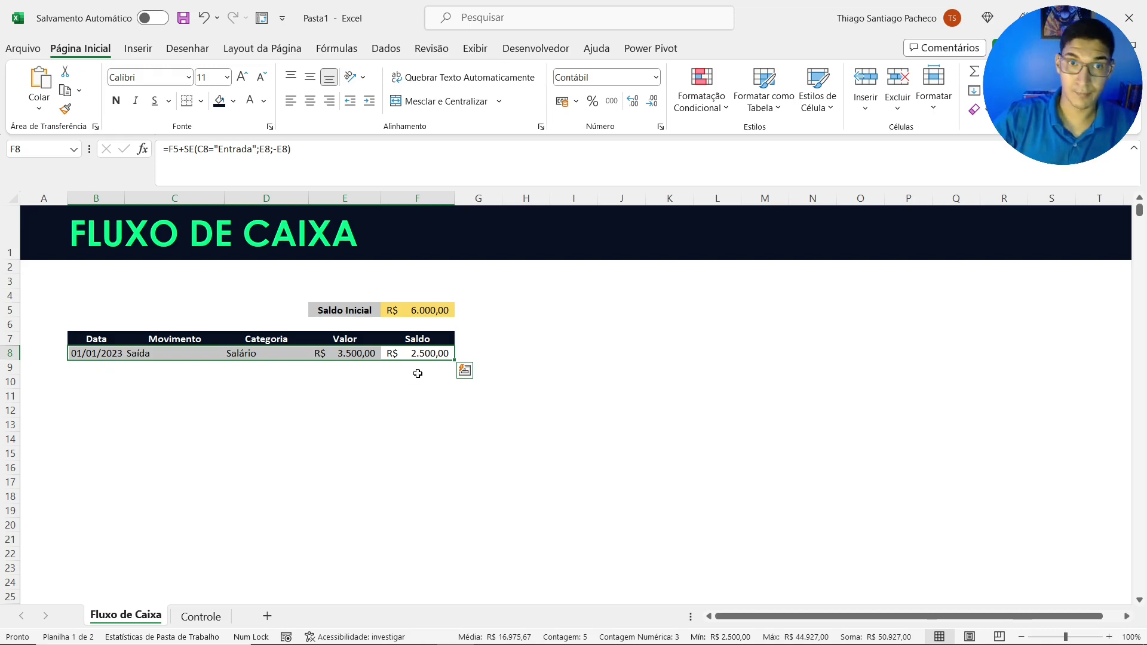
click(95, 367)
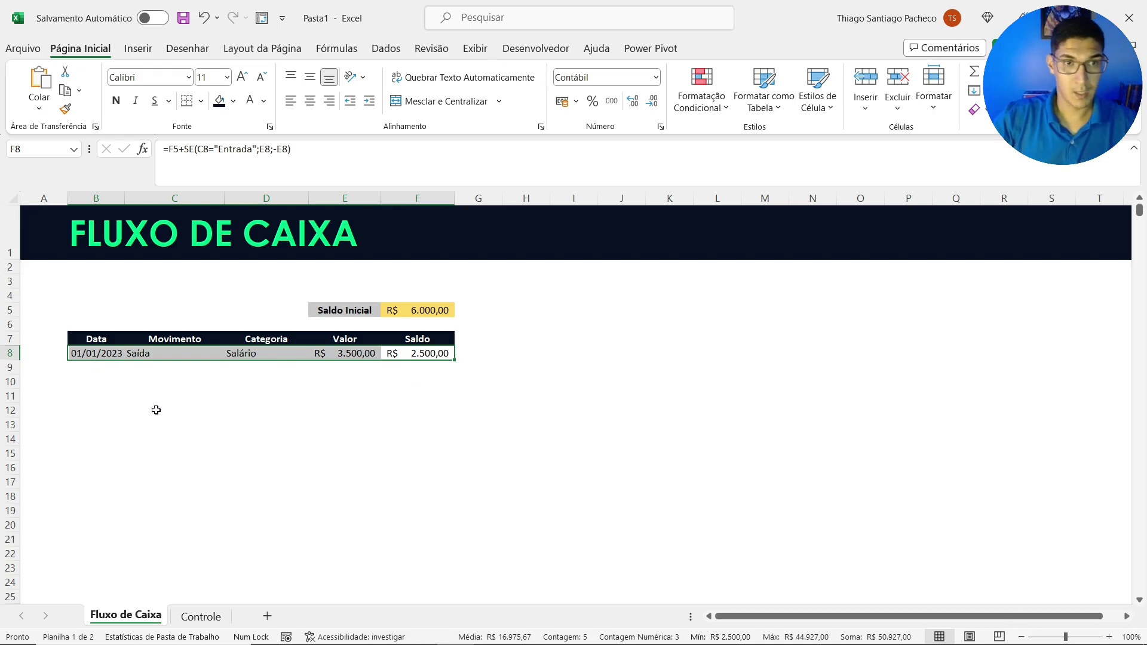
text(01)
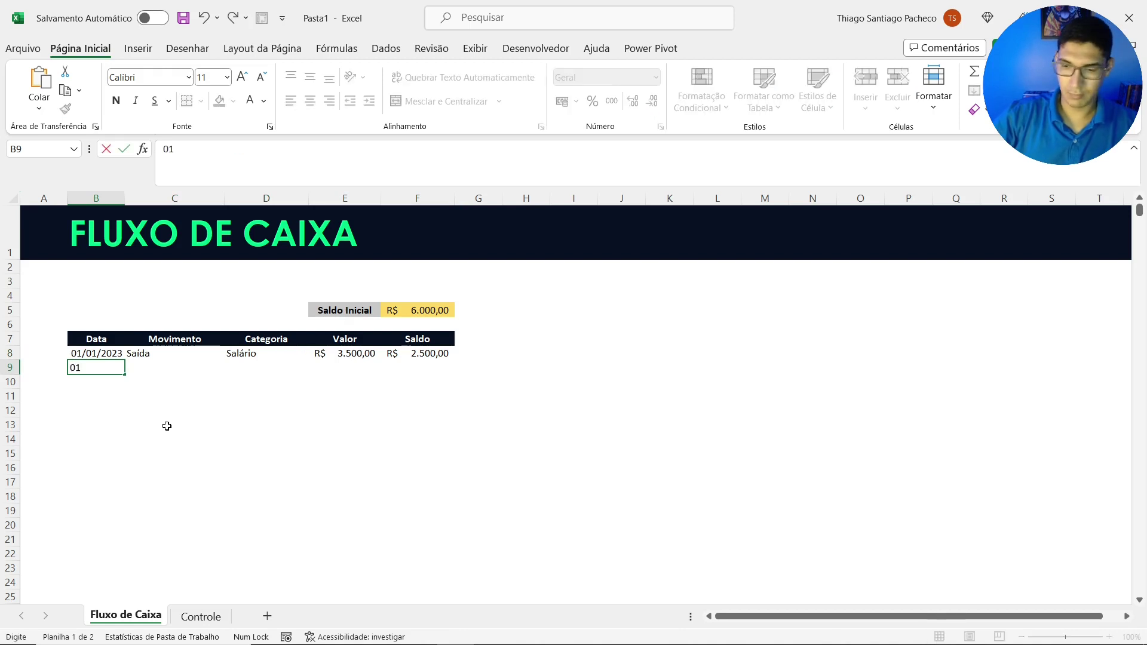
text(/01/2023)
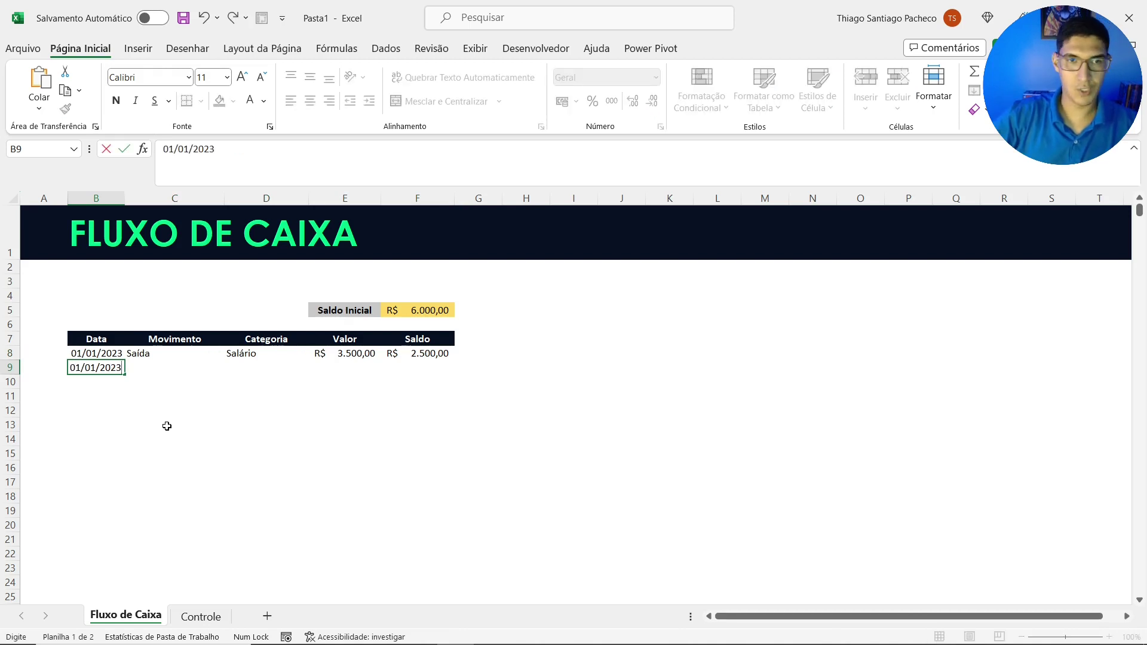
key(Tab)
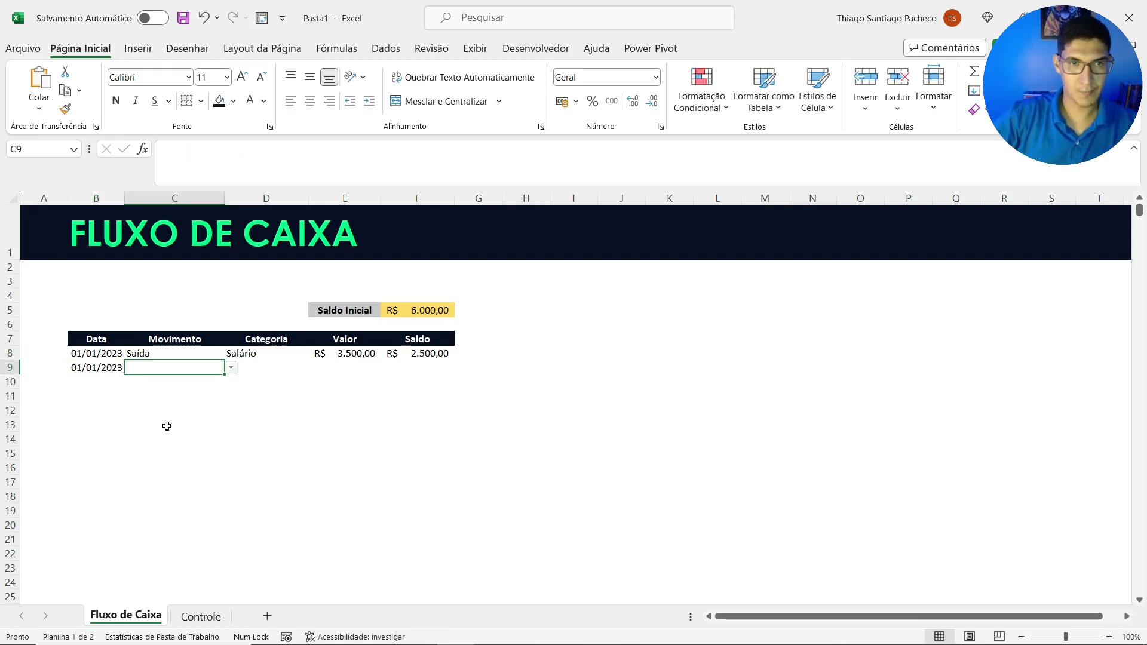
Set the Movimento to Entrada in both C8 and C9
click(184, 353)
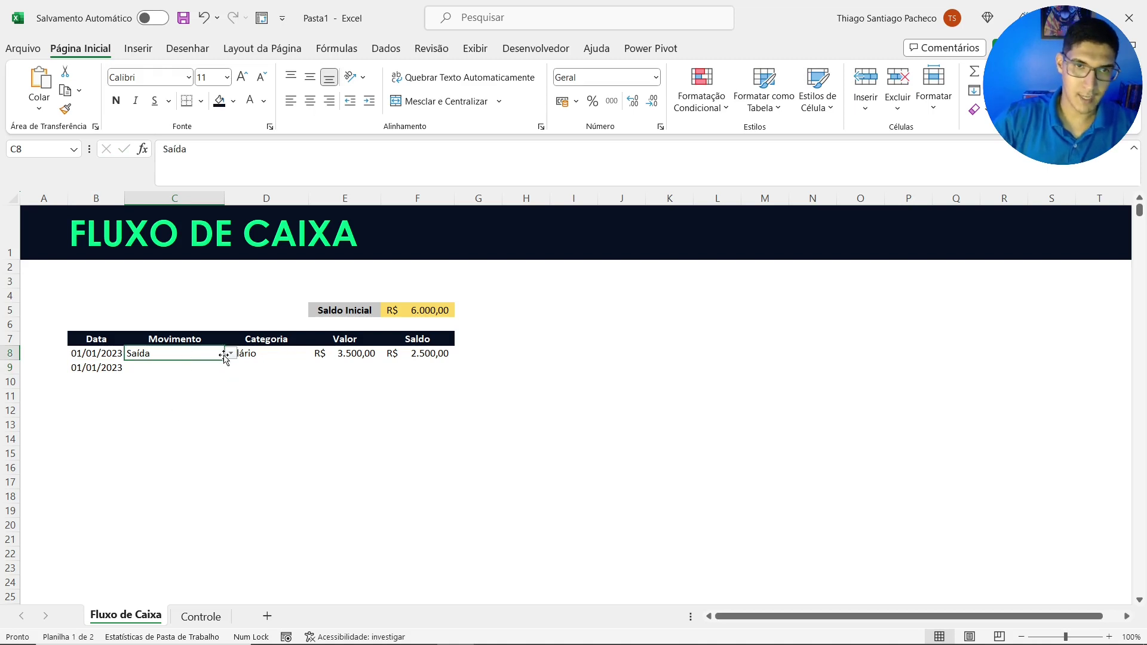
click(230, 353)
click(226, 366)
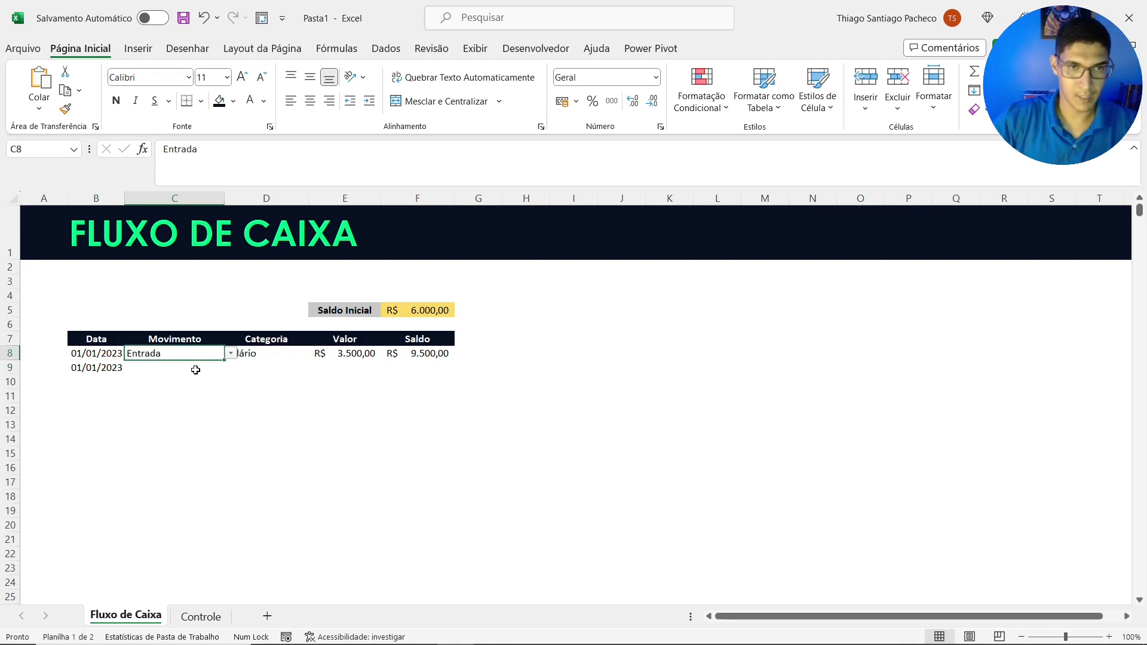
click(195, 368)
click(231, 367)
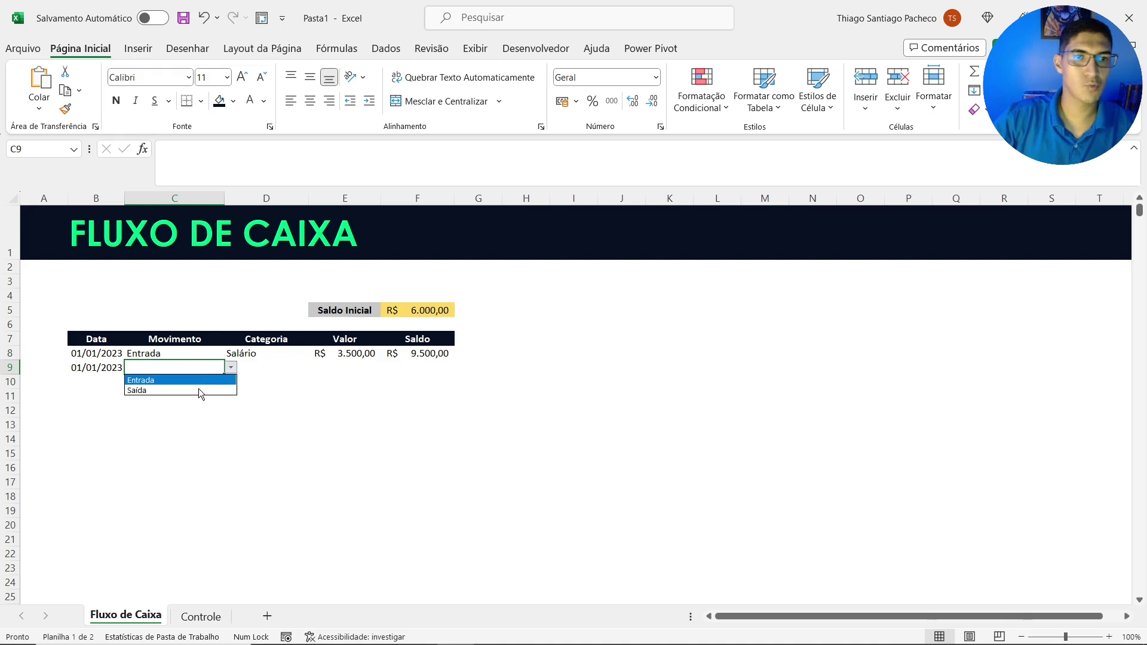
click(199, 381)
Copy D8 with its dropdown validation down the entire Categoria column, and clear the pasted contents
click(255, 367)
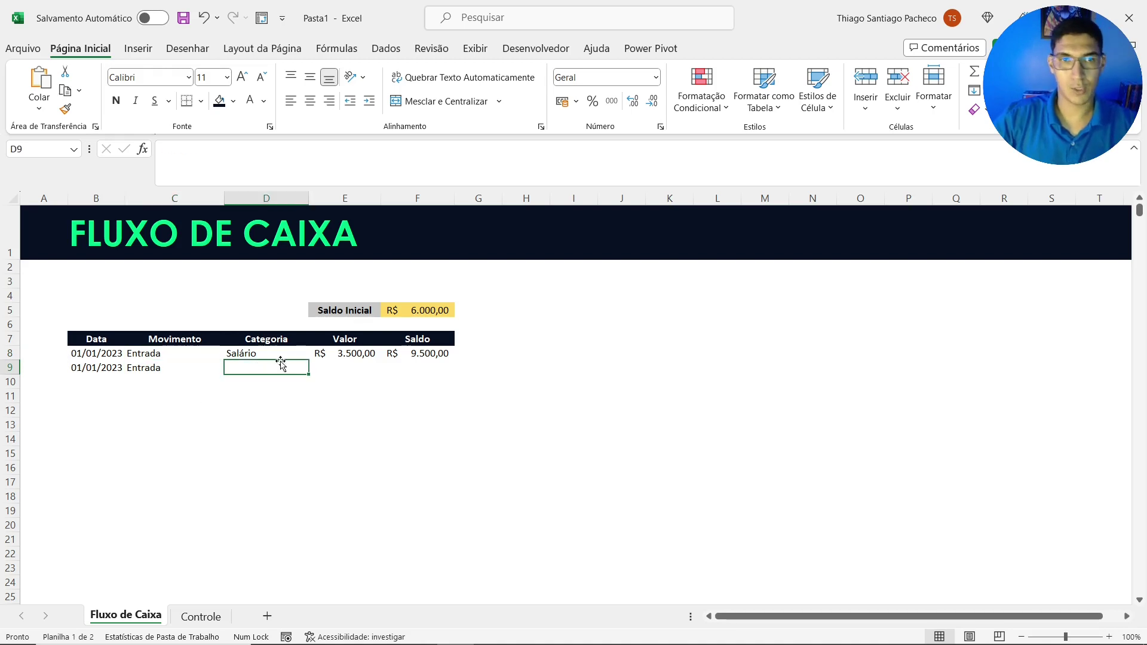
click(269, 353)
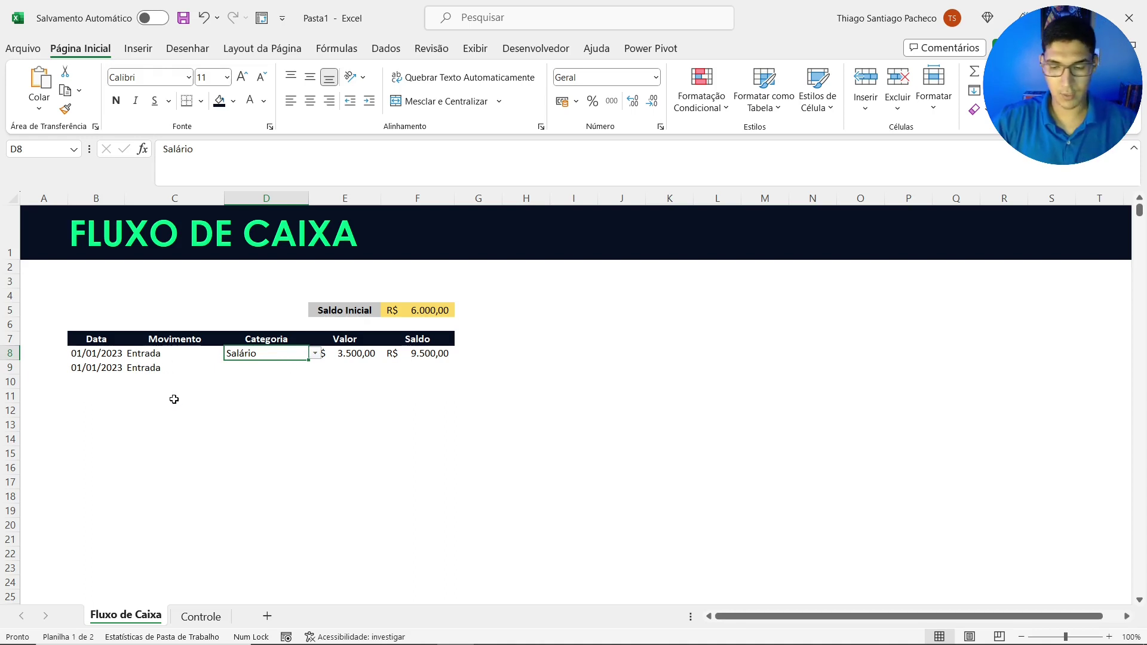
key(ctrl+c)
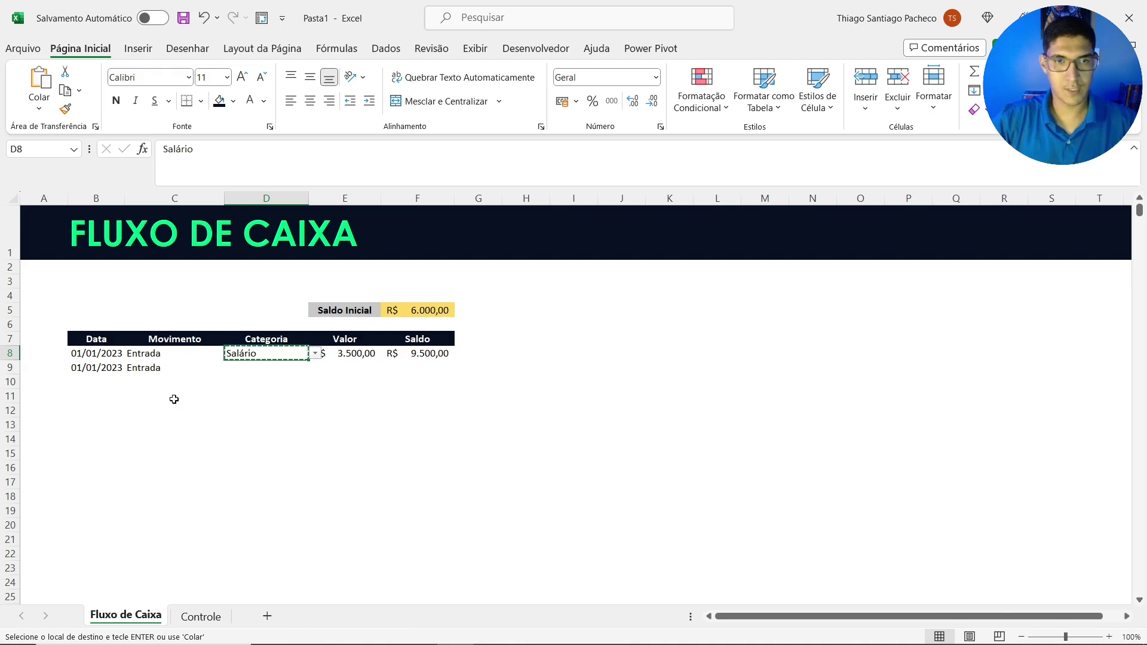
key(ctrl+shift+Down)
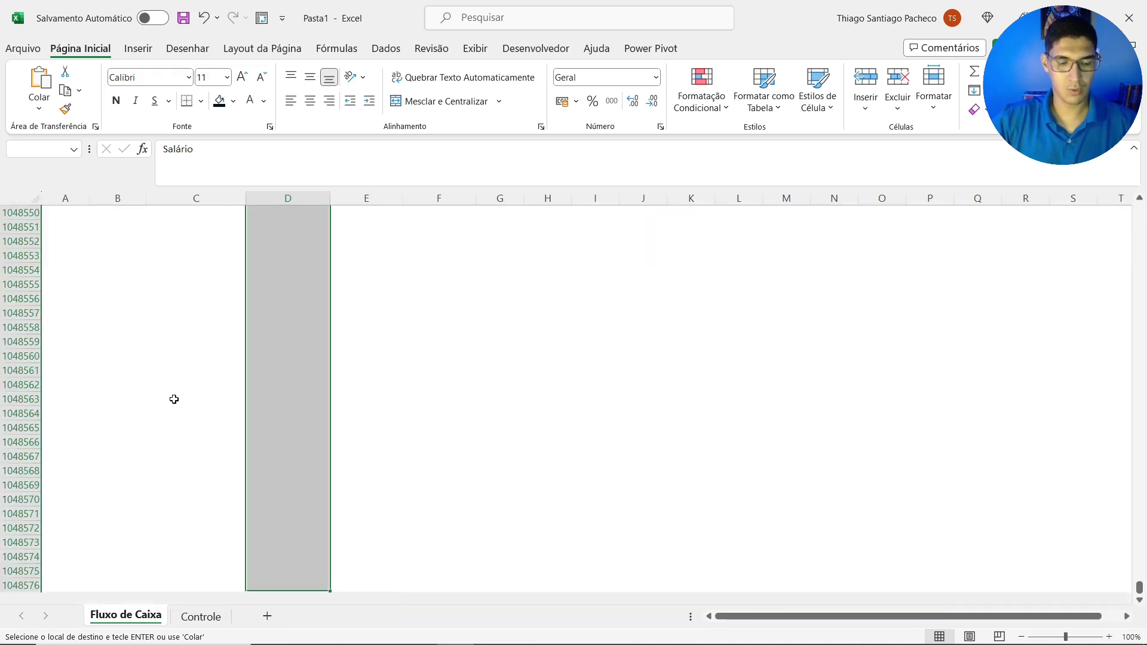
key(ctrl+v)
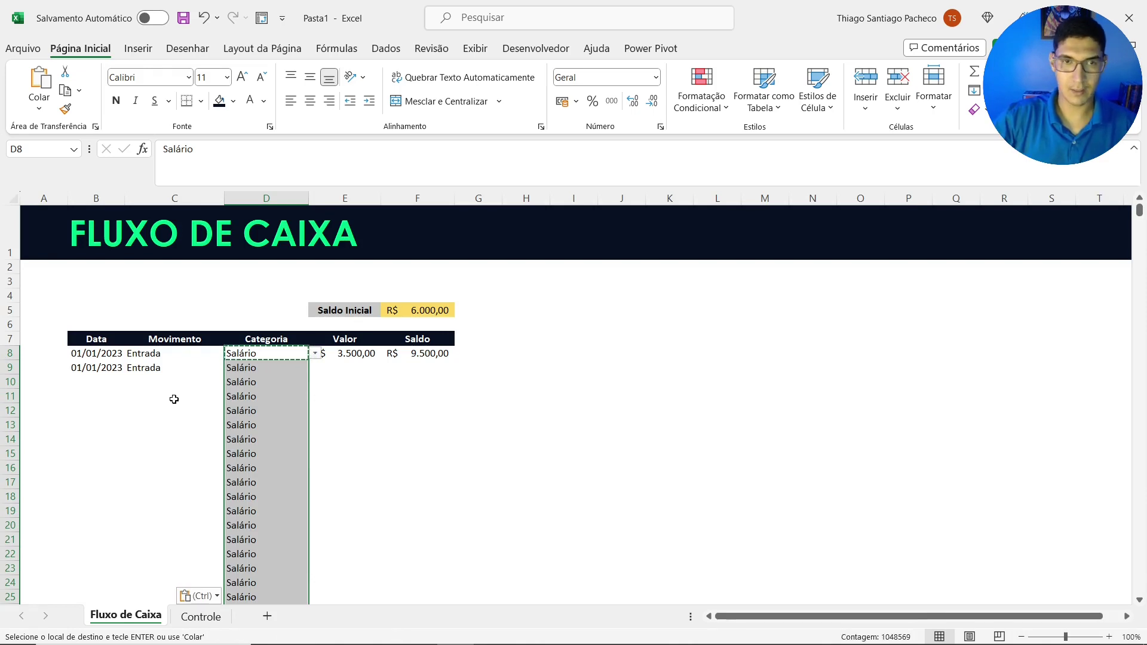
key(Escape)
key(Delete)
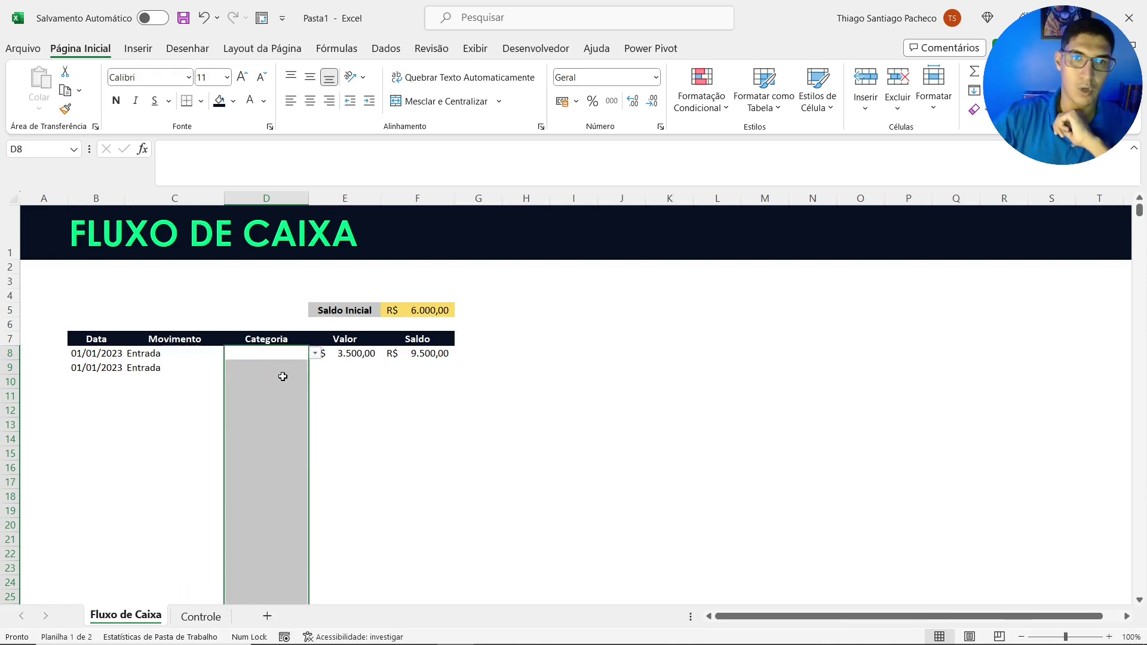
Choose Salário as the Categoria in D8 and Comissões in D9
click(283, 377)
click(292, 366)
click(300, 356)
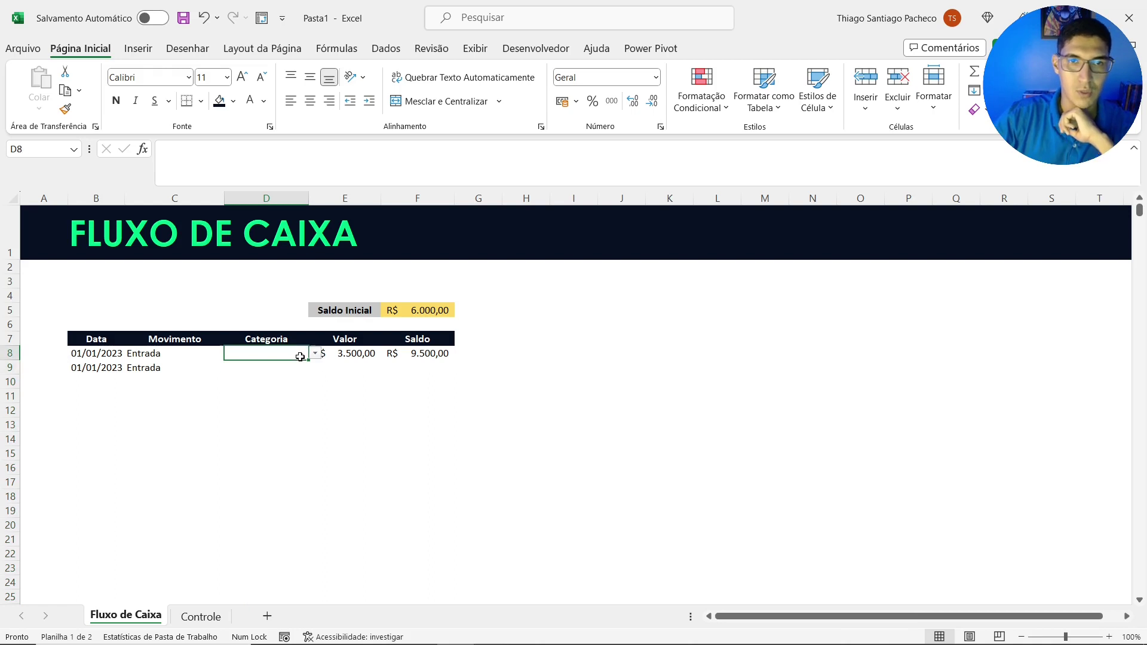
click(313, 354)
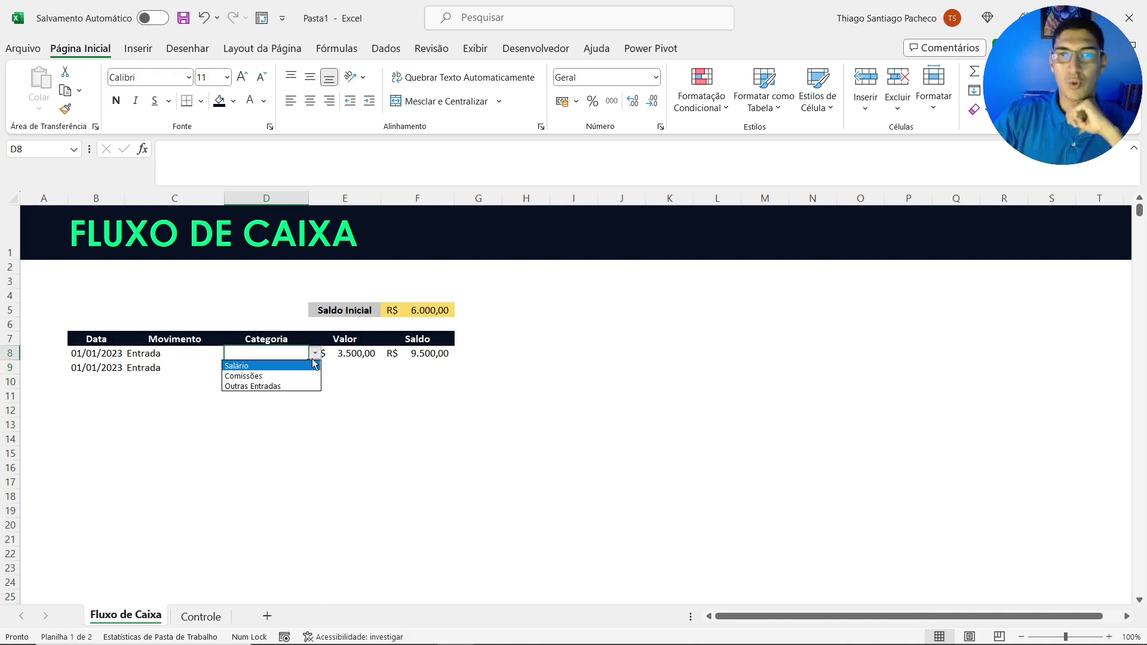
click(287, 367)
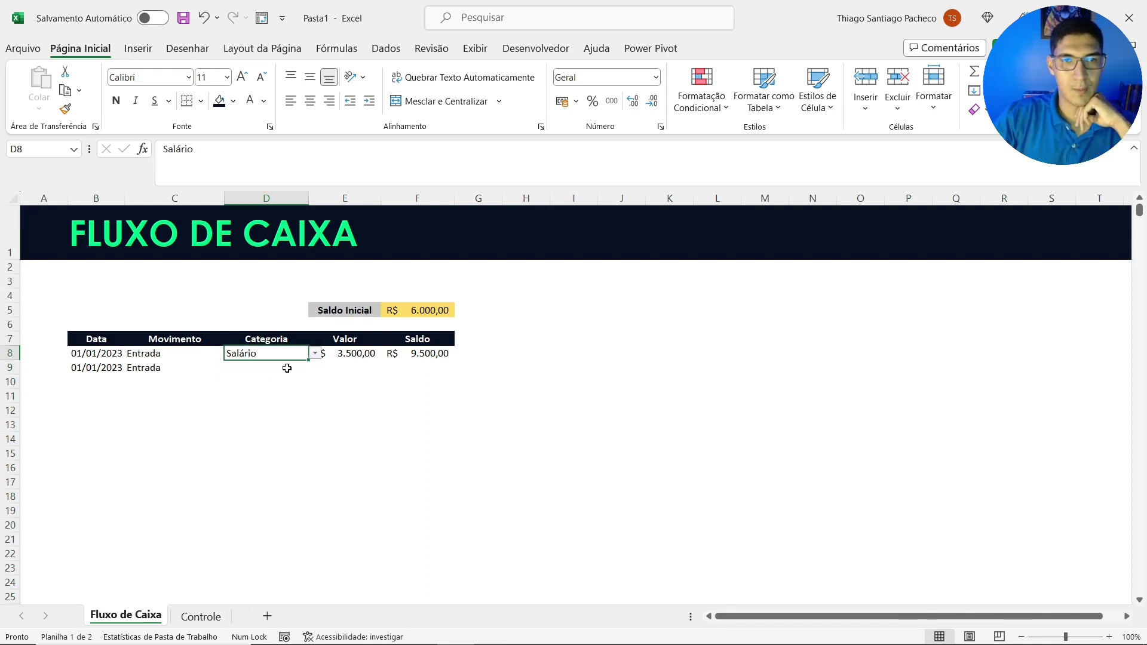
click(281, 368)
click(315, 370)
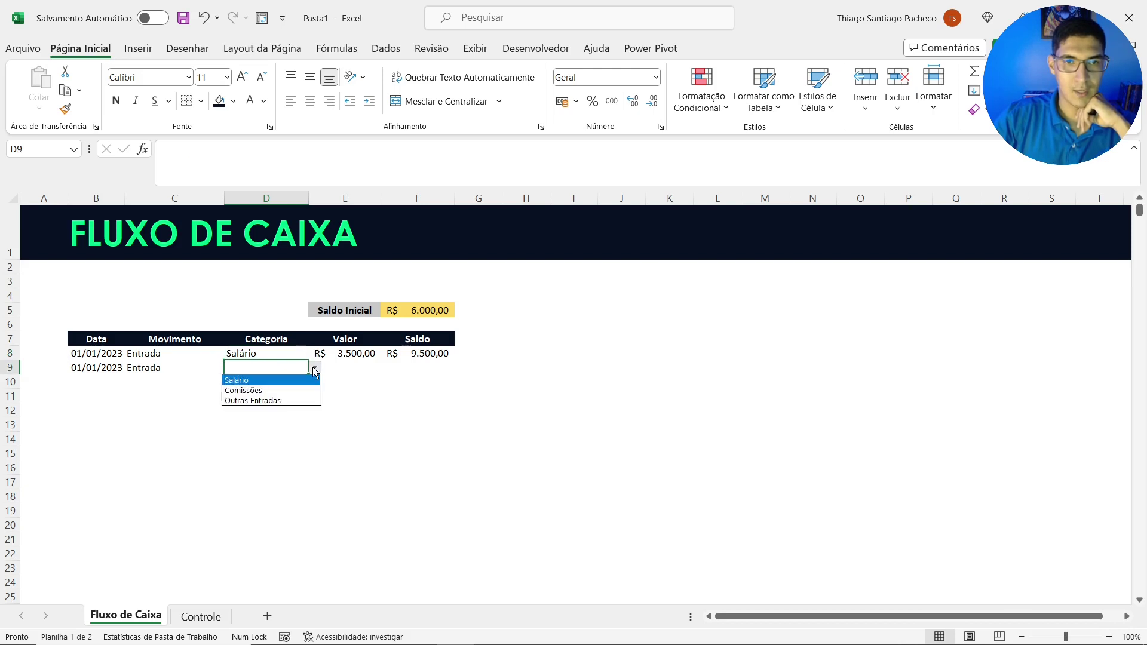
click(255, 390)
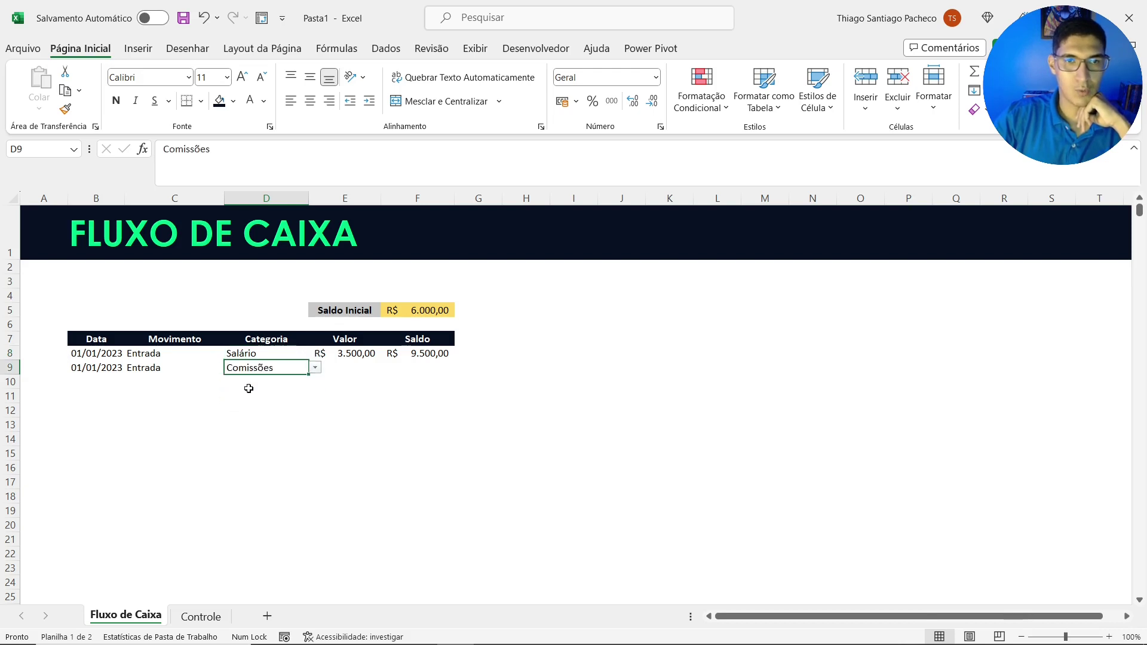
Enter 500 as the Valor in E9 and copy the currency formatting of E8:F8 onto E9:F9
click(348, 367)
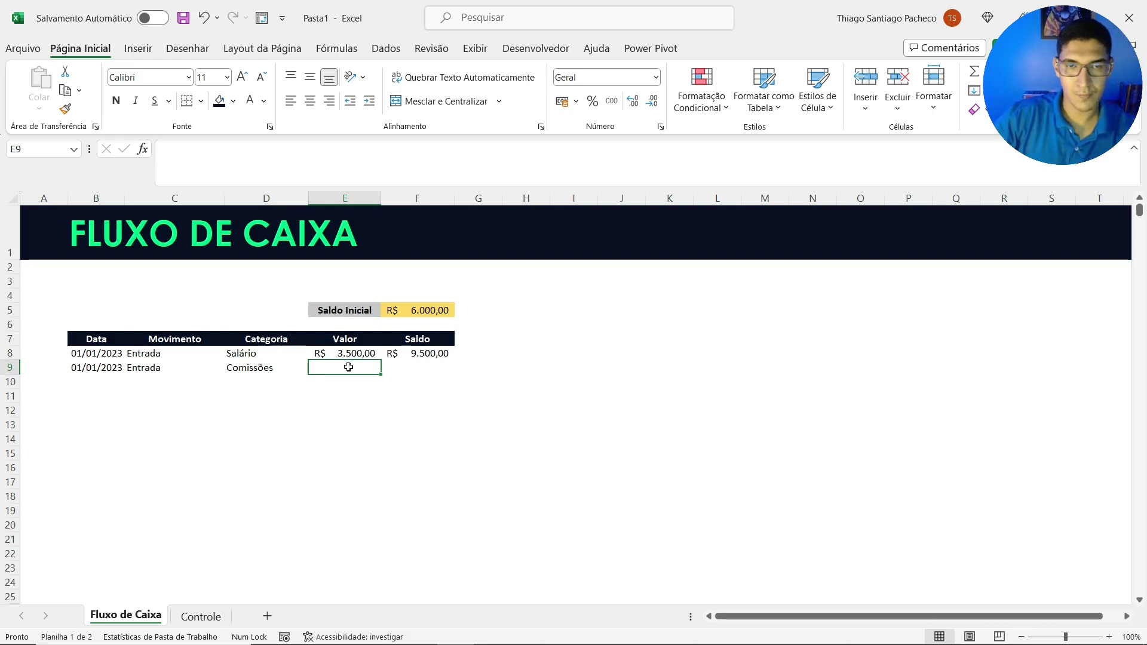
text(500)
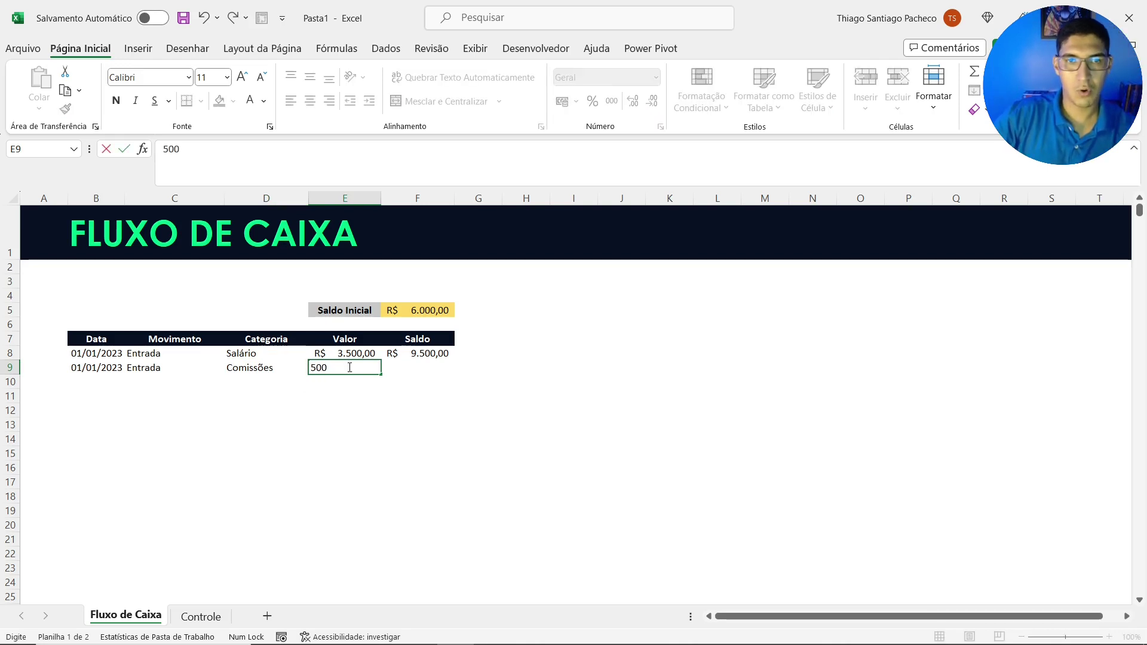
key(Return)
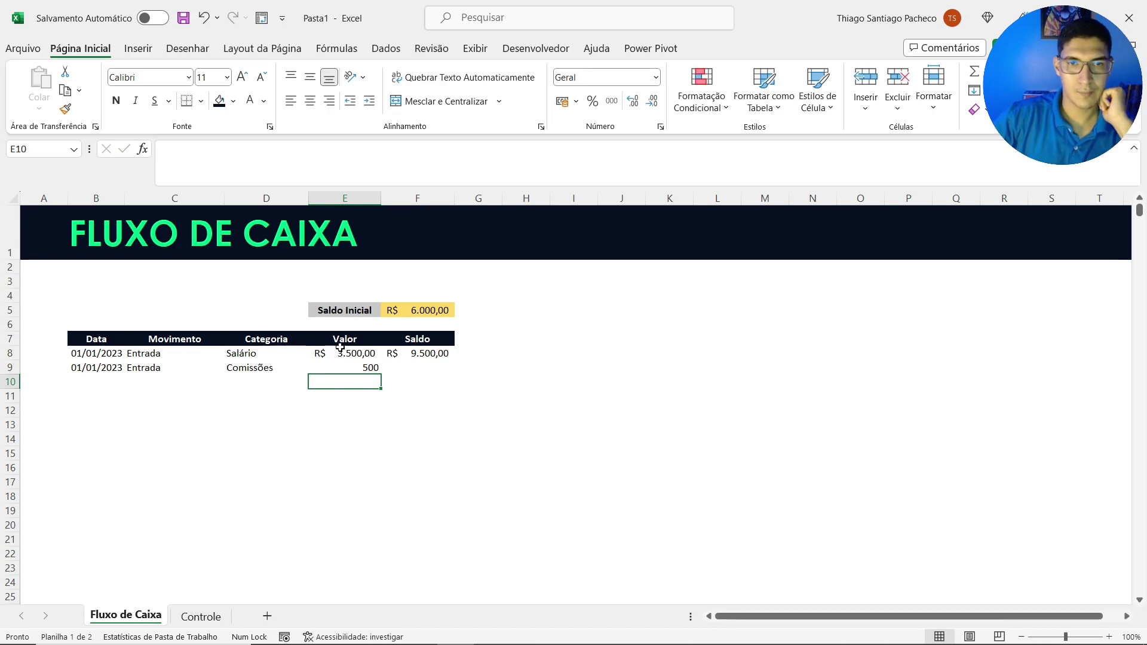
drag(377, 355, 414, 356)
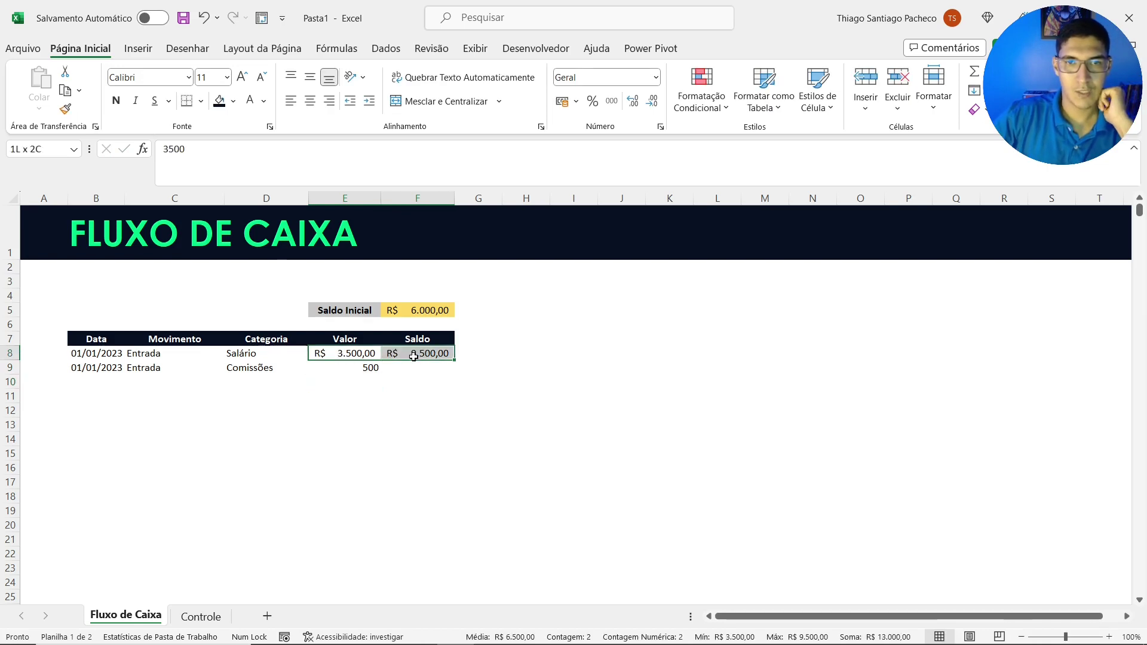
click(65, 108)
drag(349, 368, 415, 368)
Enter the running Saldo formula =F8+SE(C9="Entrada";E9;-E9) in F9
click(426, 369)
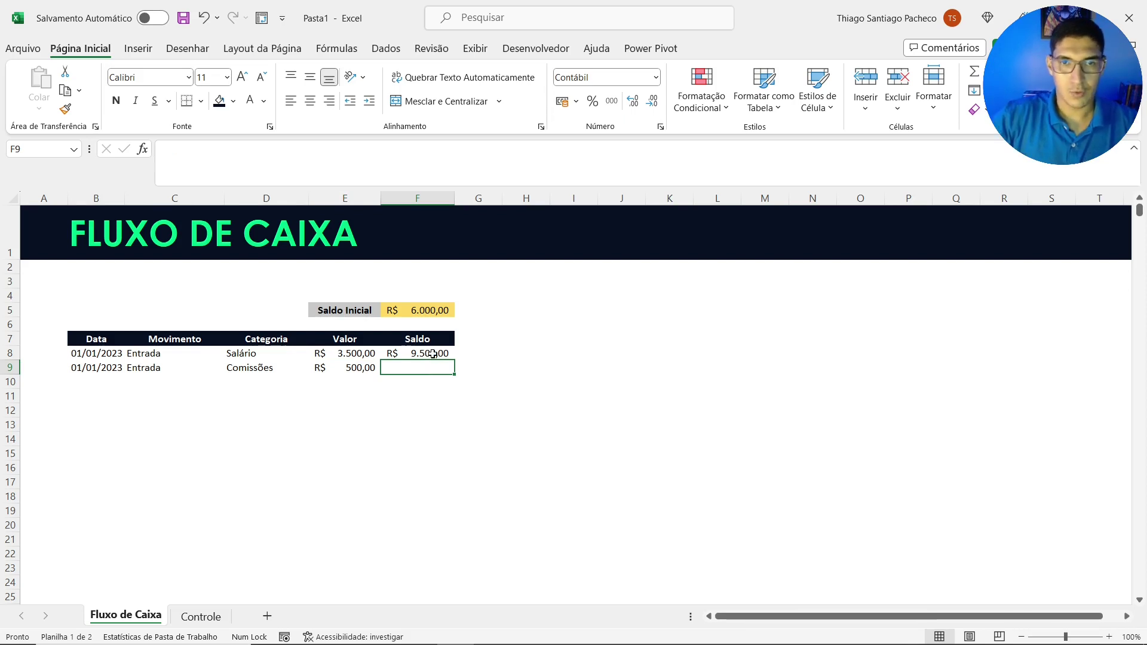
click(429, 354)
click(424, 368)
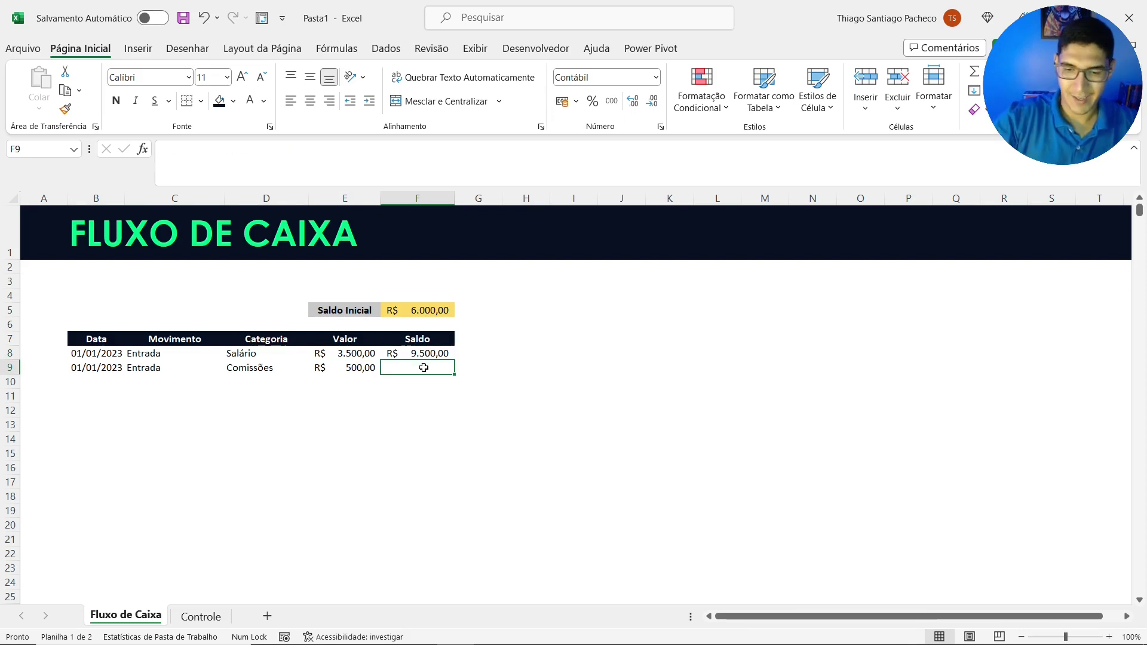
text(=)
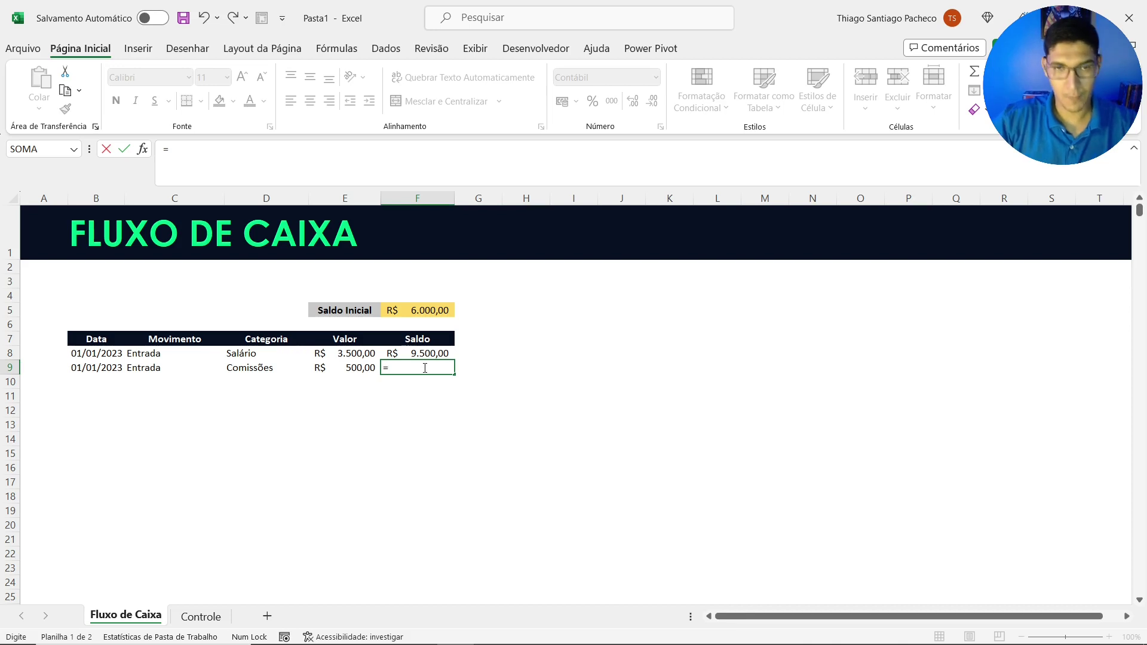
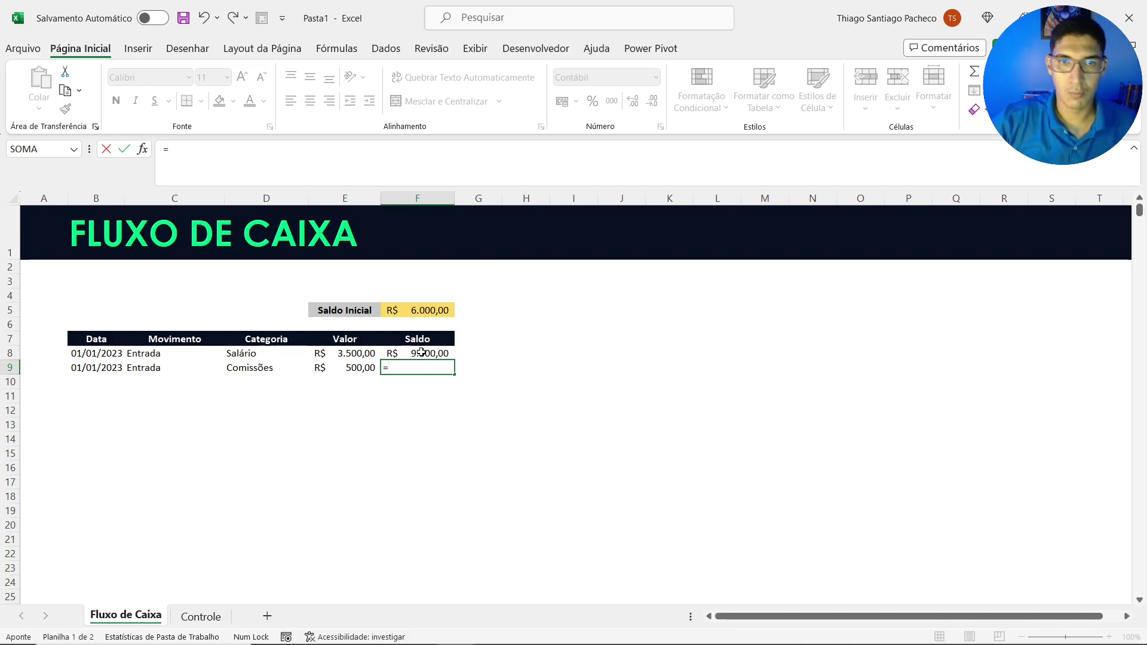
click(422, 352)
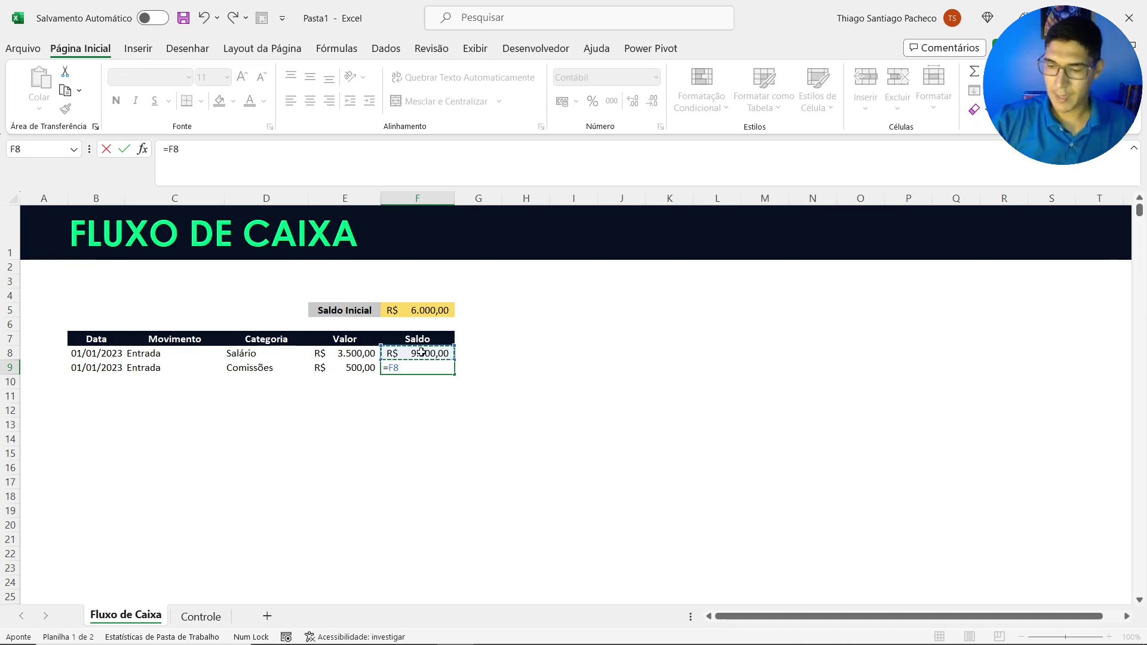
text(+s)
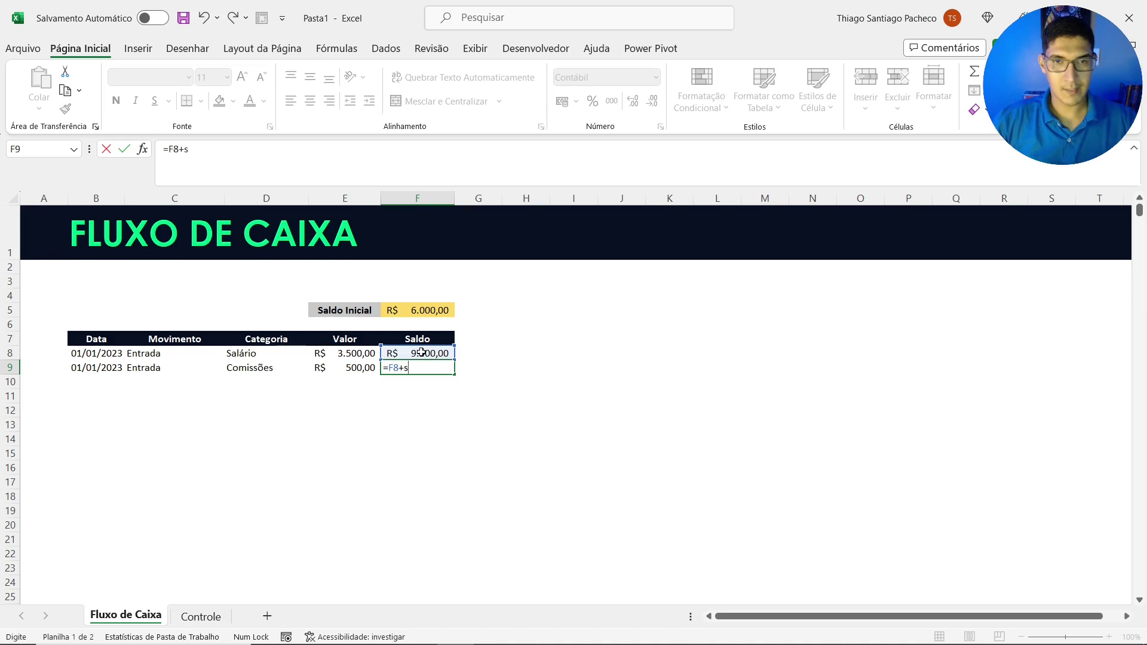
text(e()
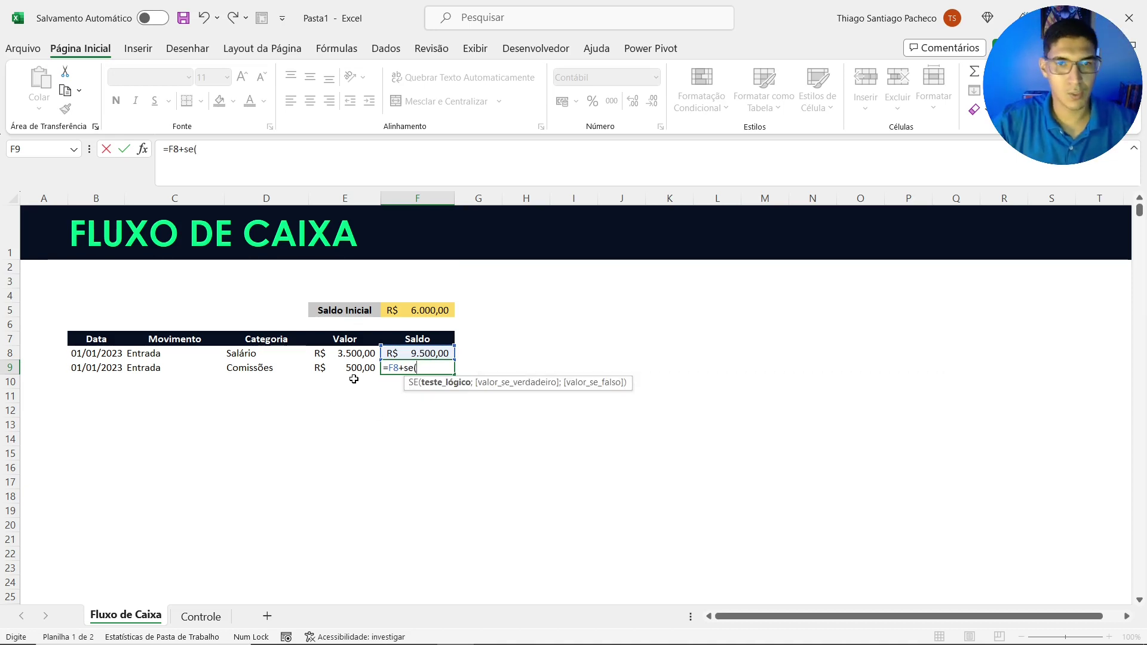
click(151, 371)
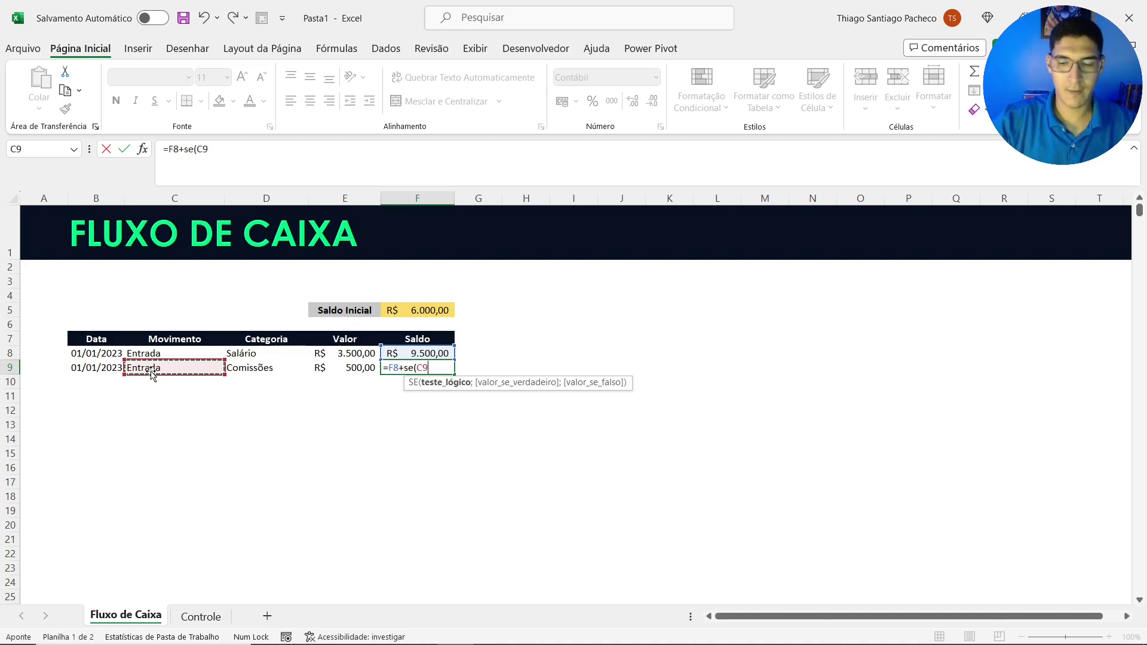
text(=)
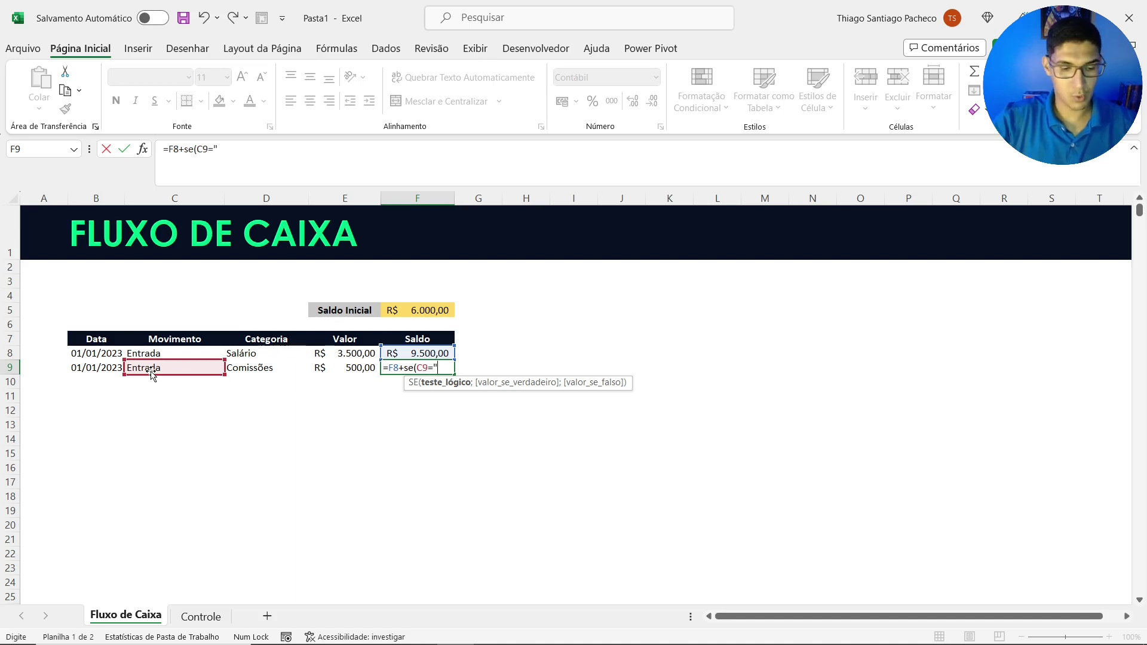
text("En)
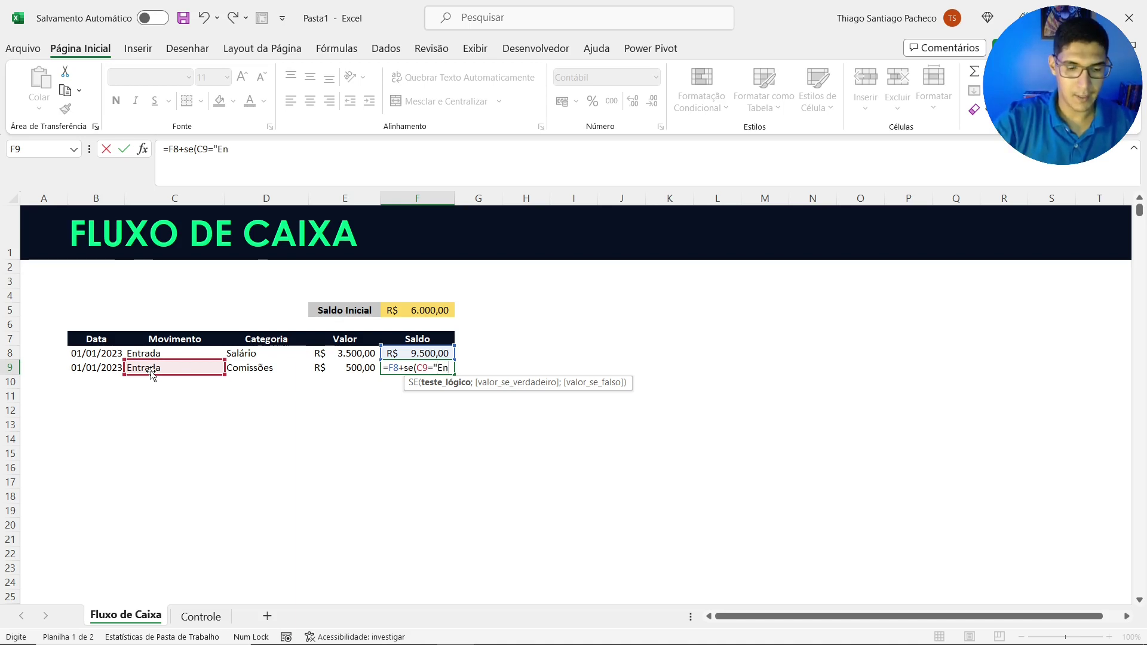
text(trada)
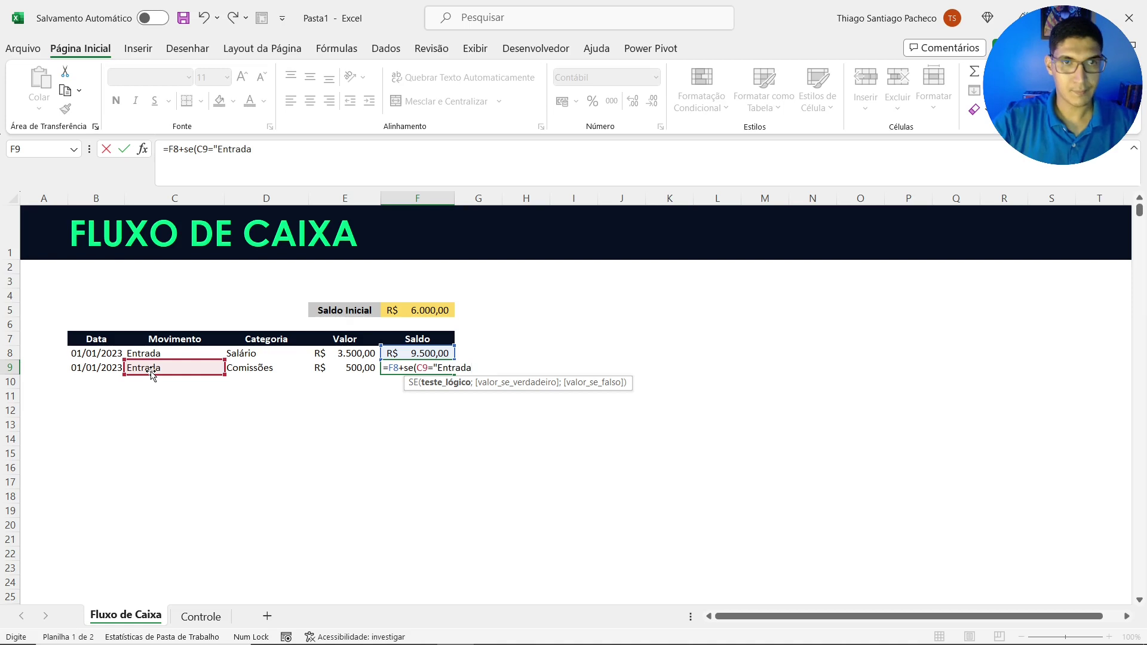
text(";)
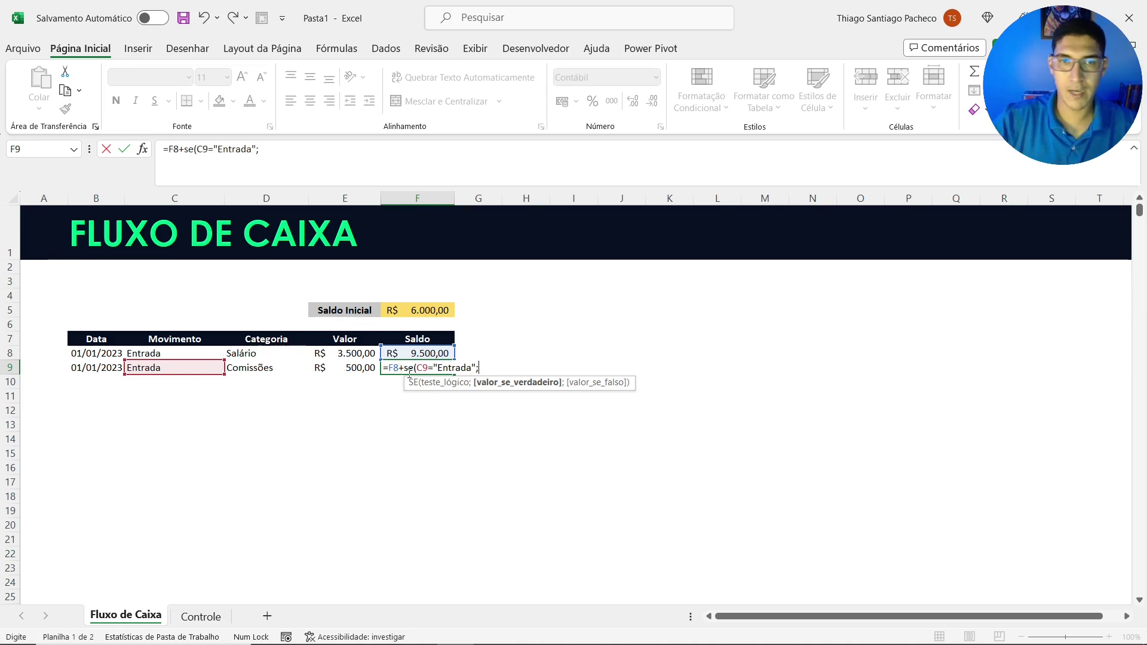
click(342, 368)
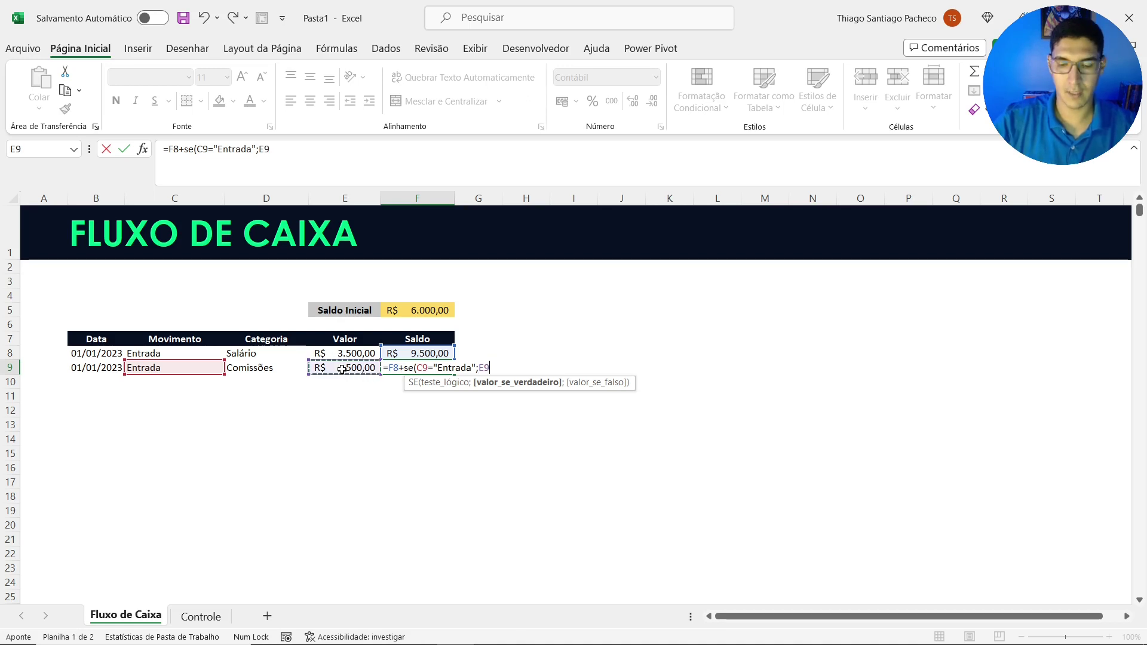
text(;)
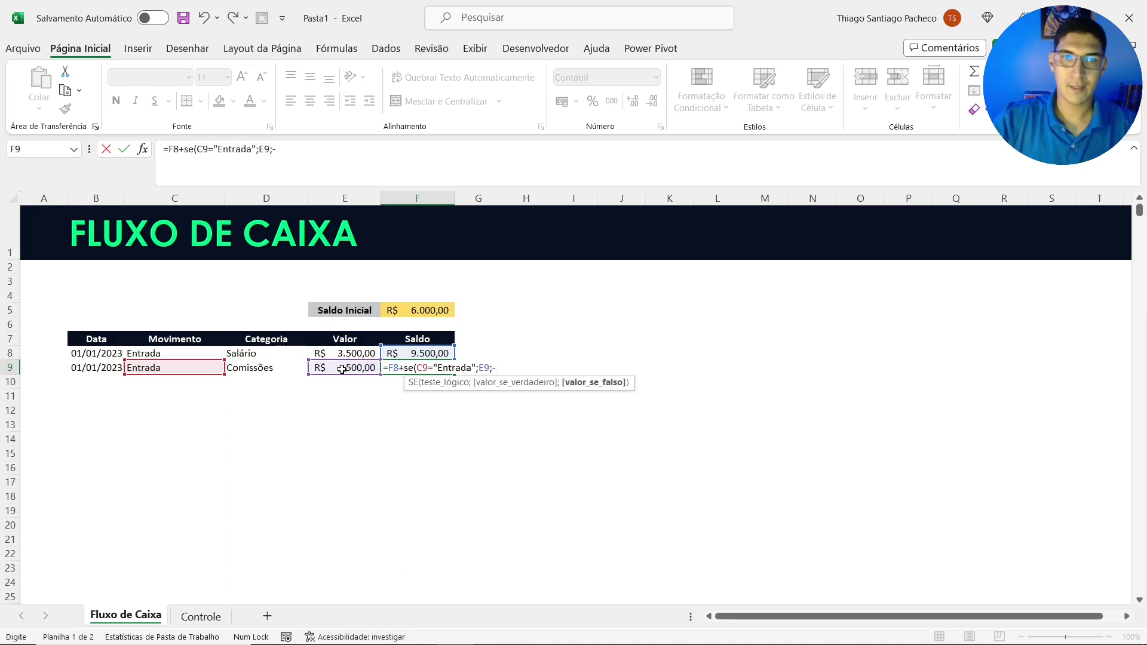
text(-)
click(342, 370)
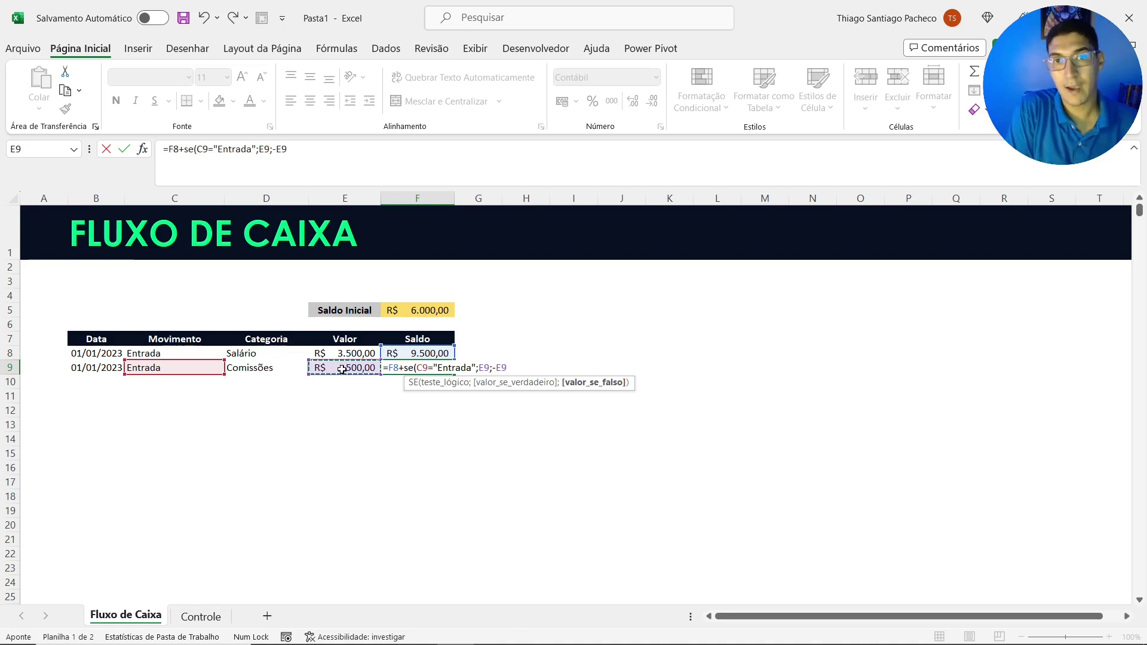
text())
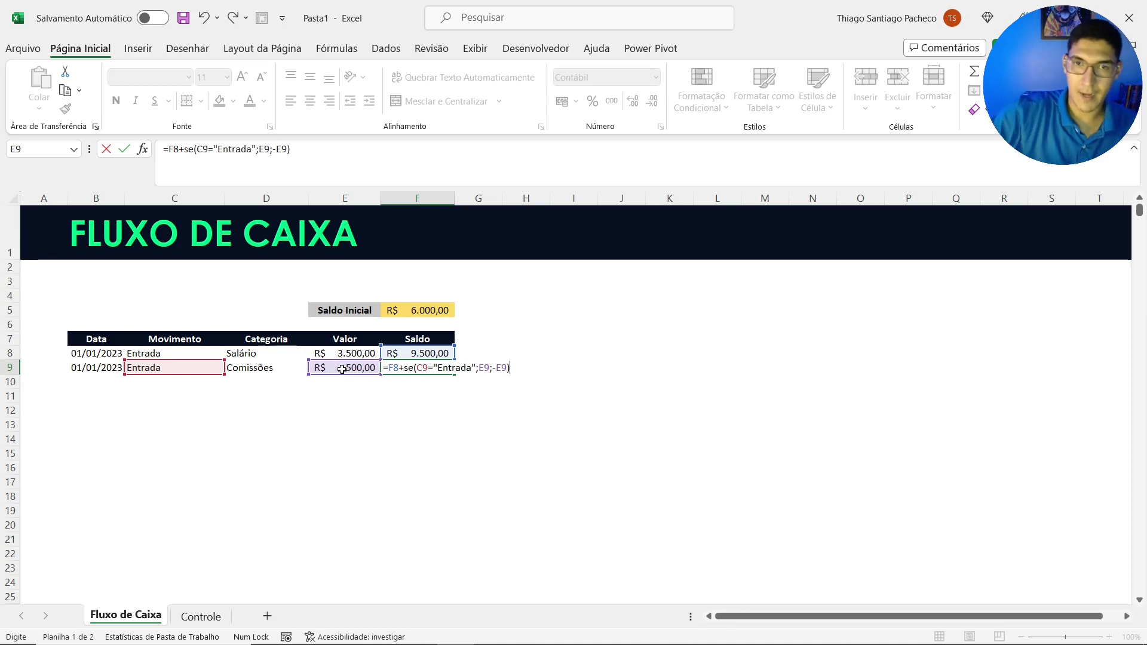
key(Return)
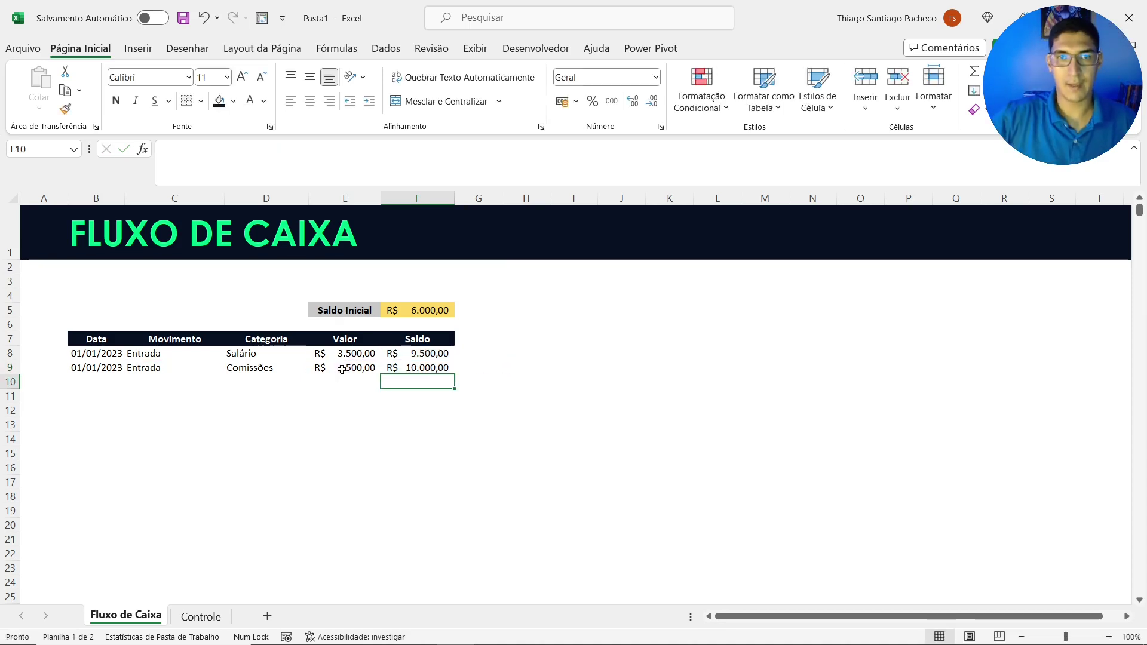
Check the Saldo formulas in F8 and F9, testing them by switching the Movimento in C9 to Saída and back to Entrada
click(417, 369)
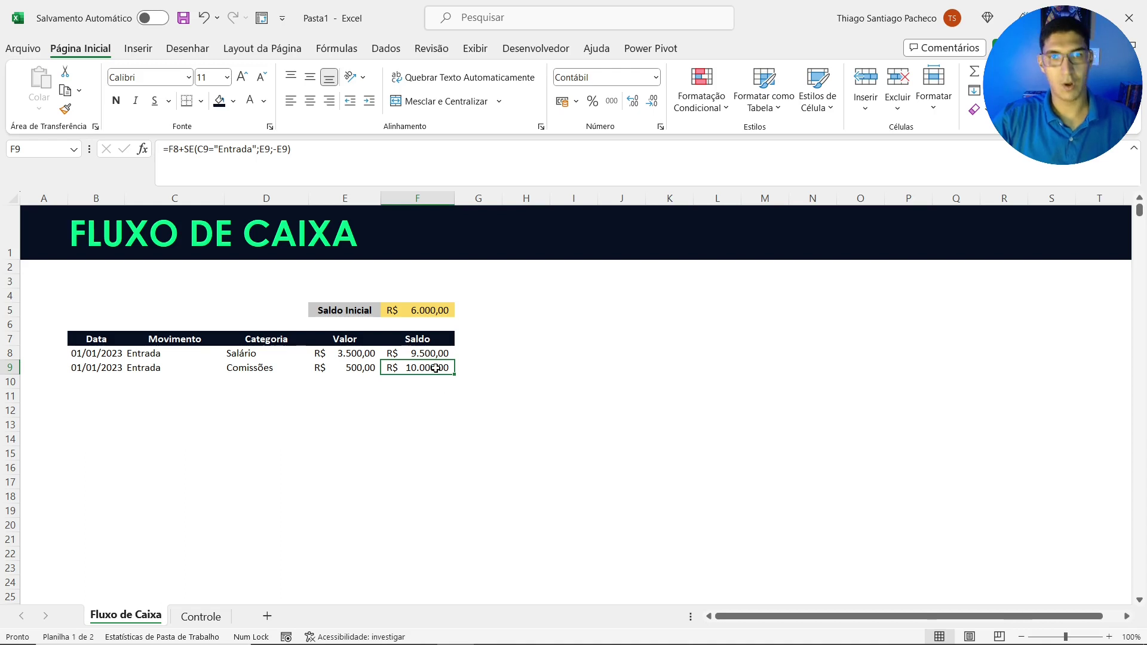
click(423, 352)
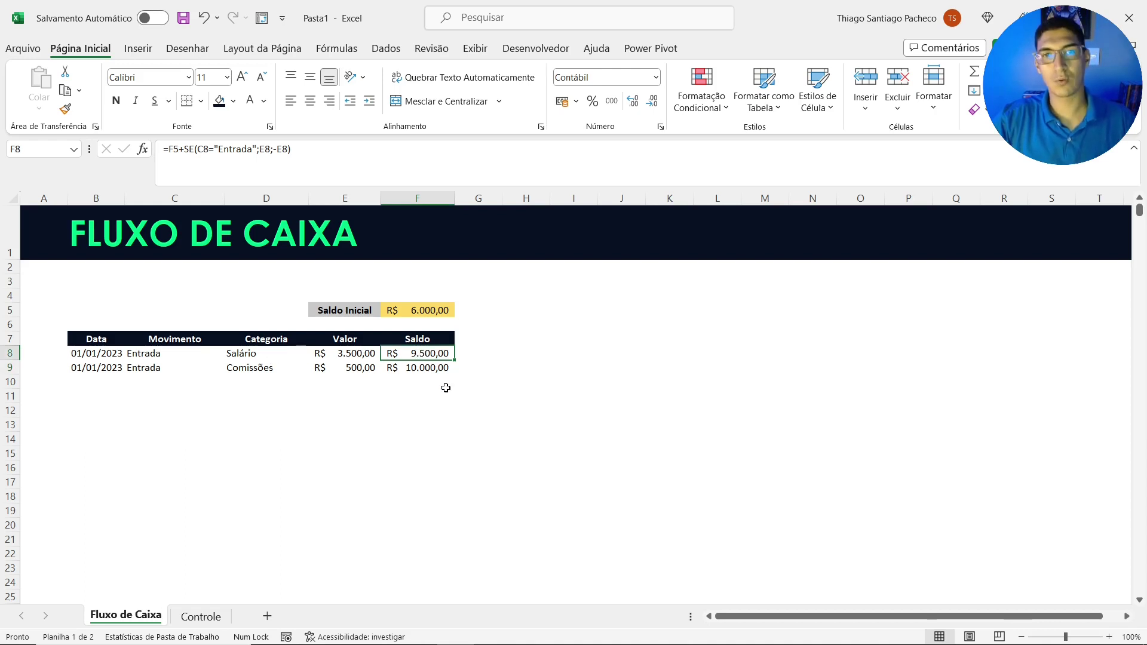
click(423, 367)
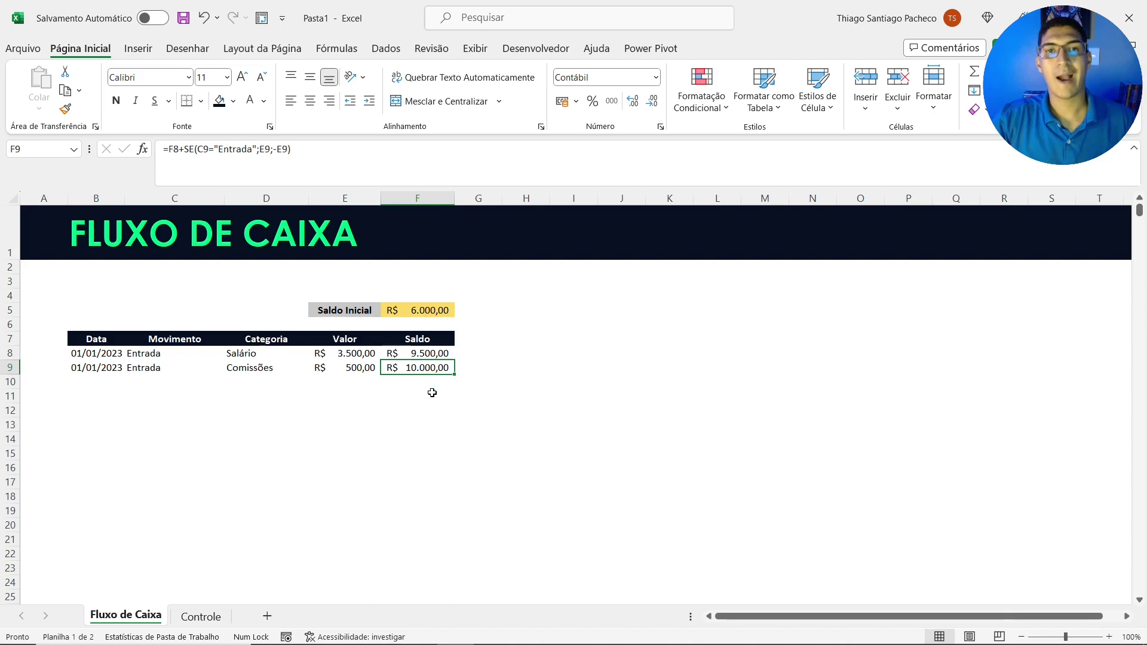
click(340, 366)
click(425, 369)
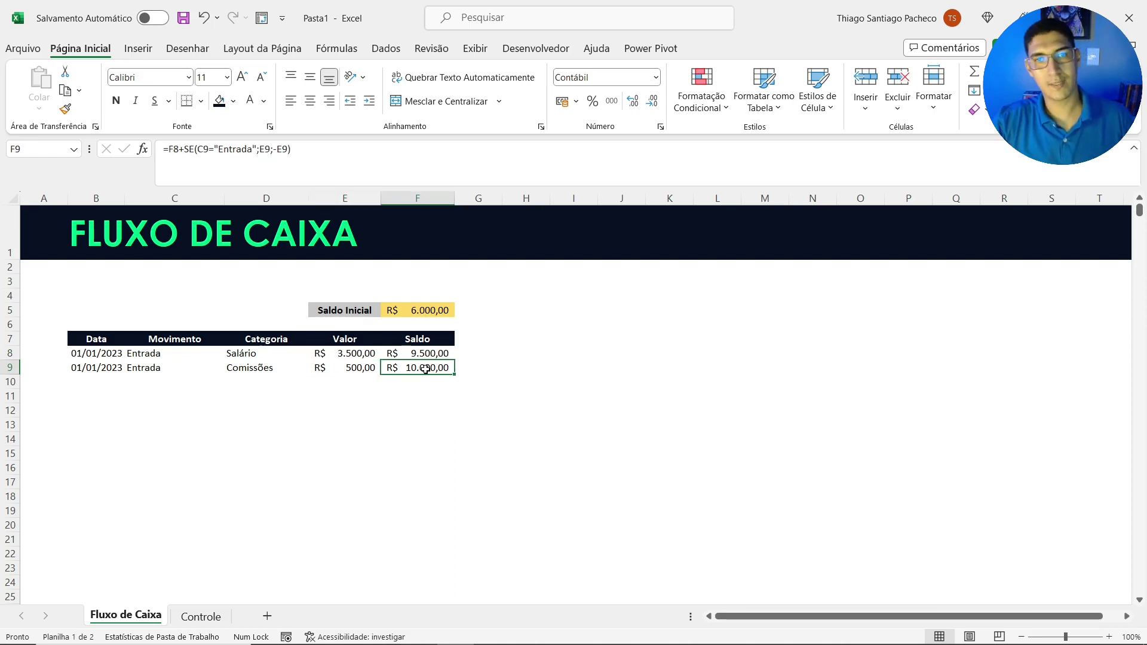
click(160, 370)
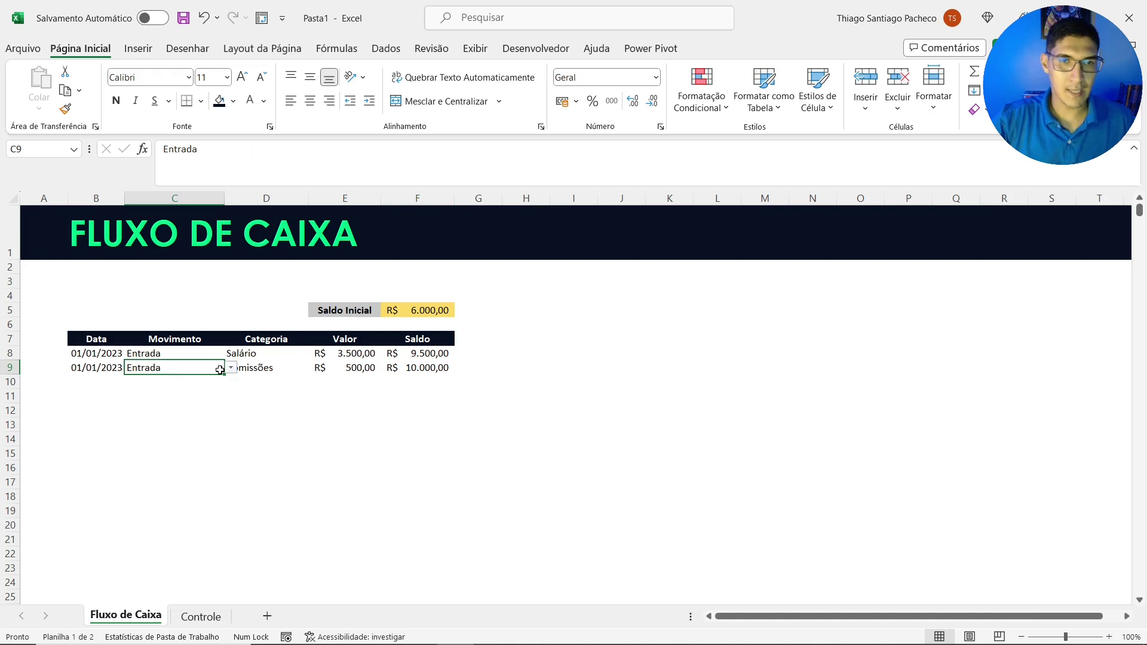
click(230, 368)
click(222, 391)
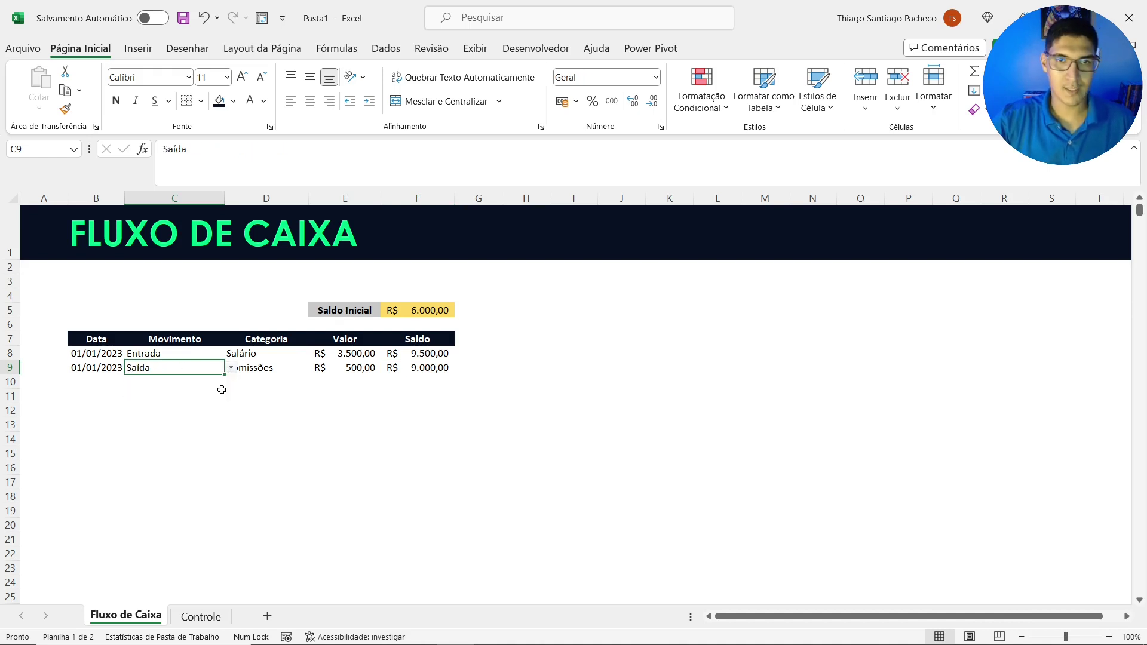
click(436, 369)
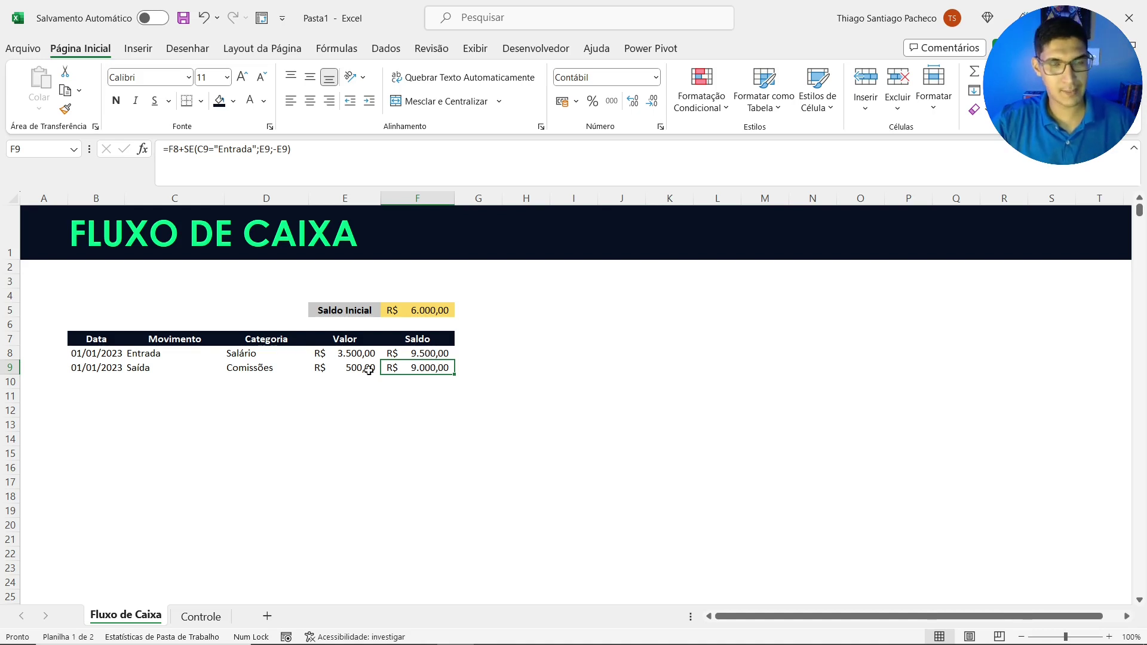
click(169, 367)
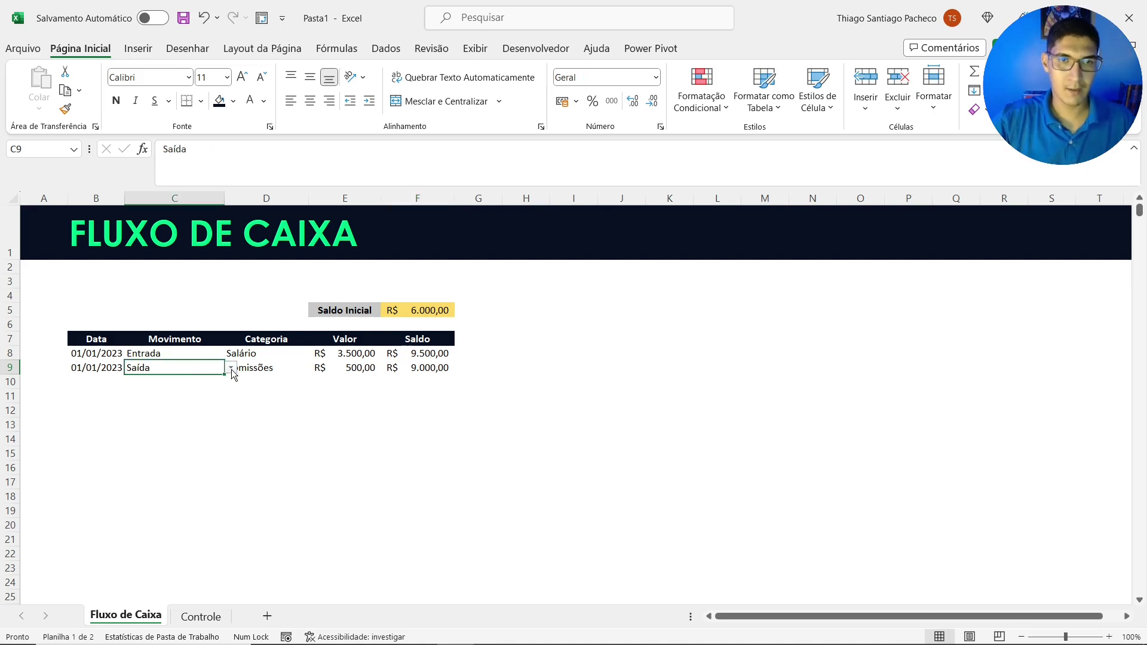
click(230, 368)
click(225, 380)
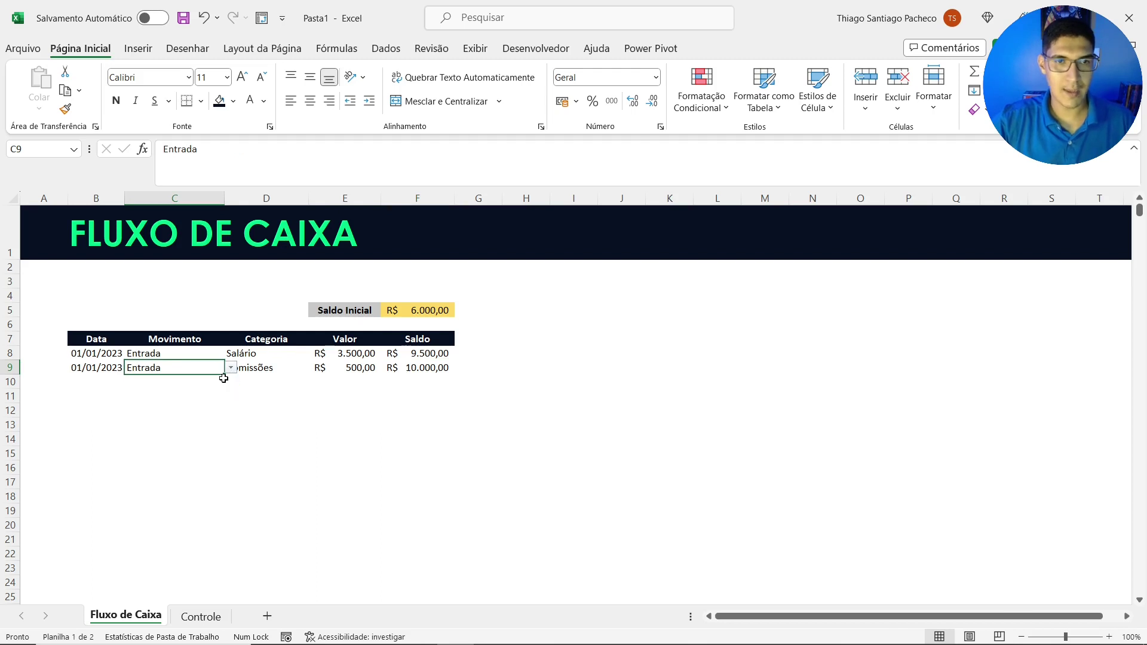
click(247, 422)
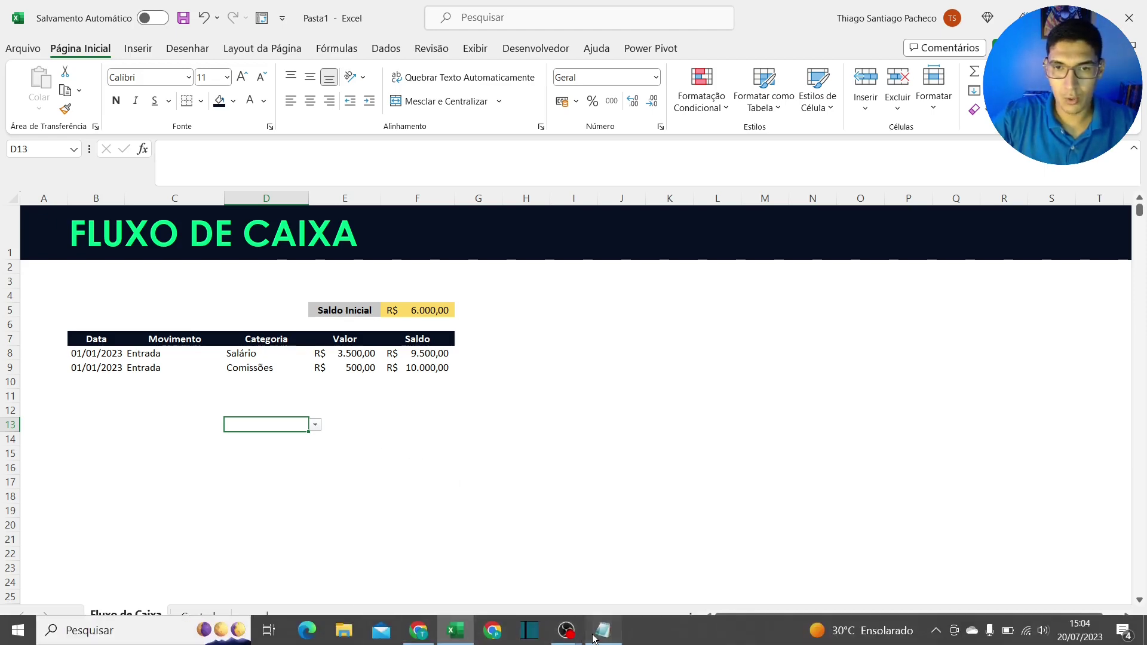
Switch to Bloco de Notas and go to the start of the prepared entries at 02/01/2023
click(603, 630)
scroll(328, 464, down, 7)
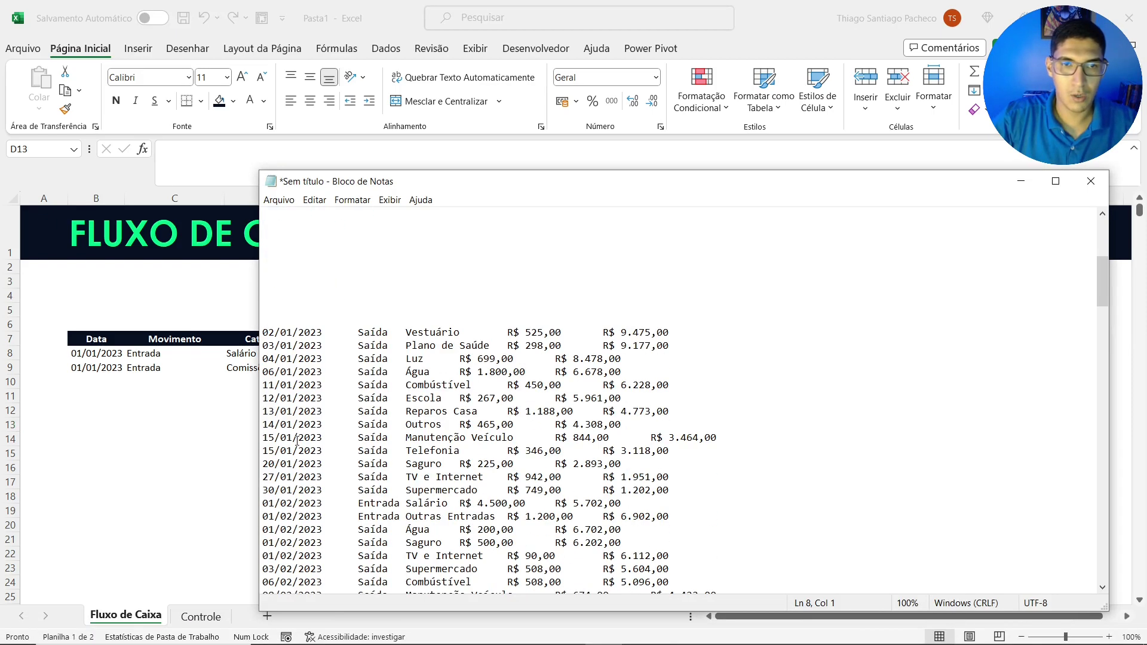
click(263, 335)
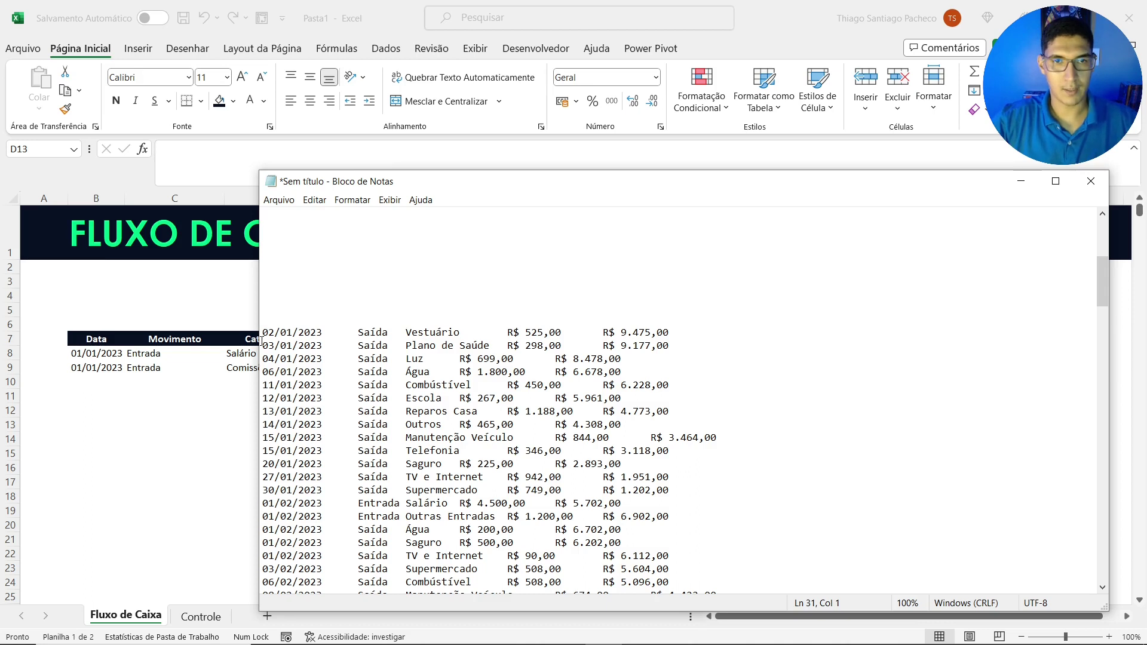
drag(263, 330, 282, 342)
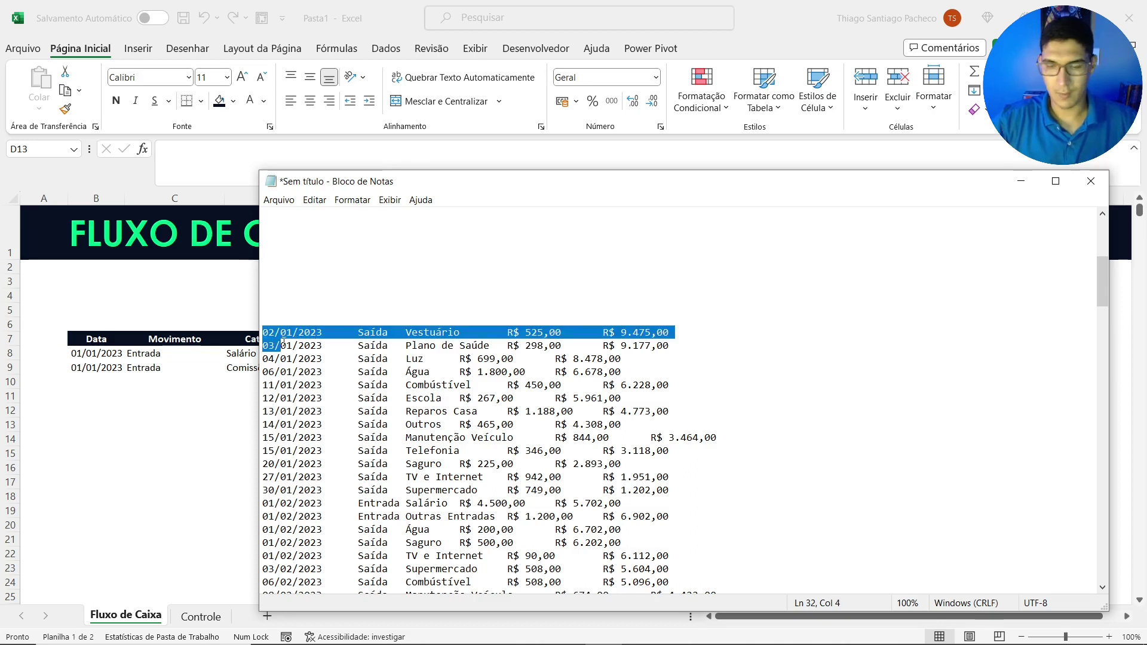
key(shift+Right)
key(shift+Right)
key(shift+Right)
key(shift+Right)
key(shift+Right)
key(shift+Right)
key(shift+Right)
key(shift+Right)
key(shift+Right)
key(shift+Right)
key(shift+Right)
key(shift+Right)
key(shift+Right)
key(shift+Right)
key(shift+Right)
key(shift+Right)
key(shift+Right)
key(shift+Right)
key(shift+Right)
key(shift+Right)
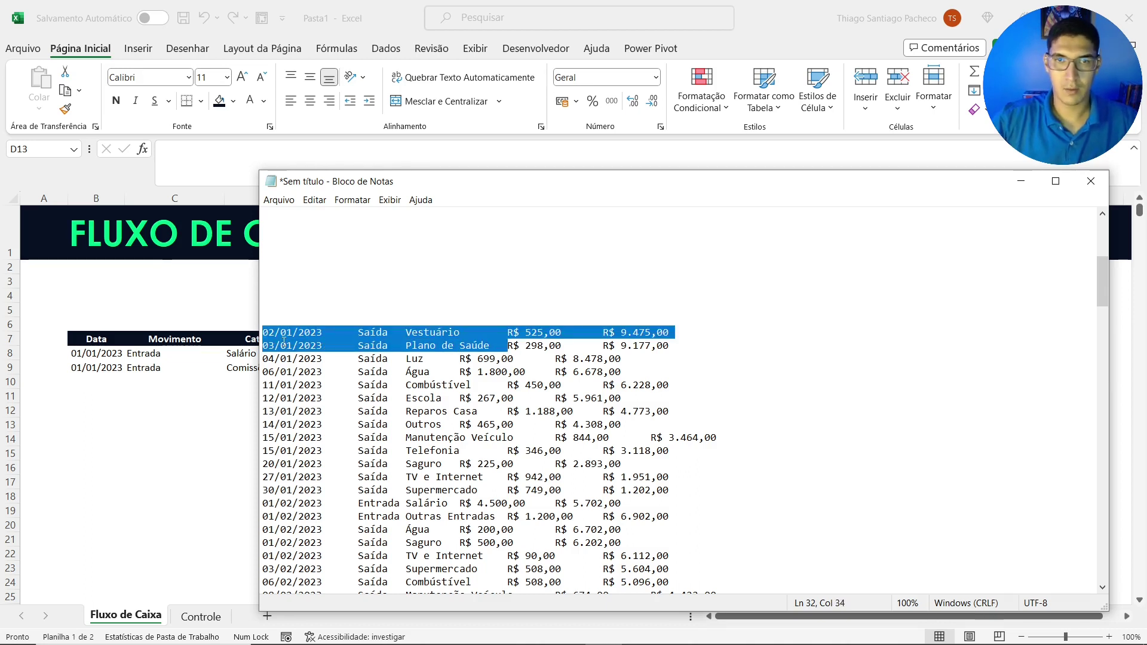
drag(263, 332, 514, 454)
scroll(514, 454, down, 2)
scroll(320, 396, up, 4)
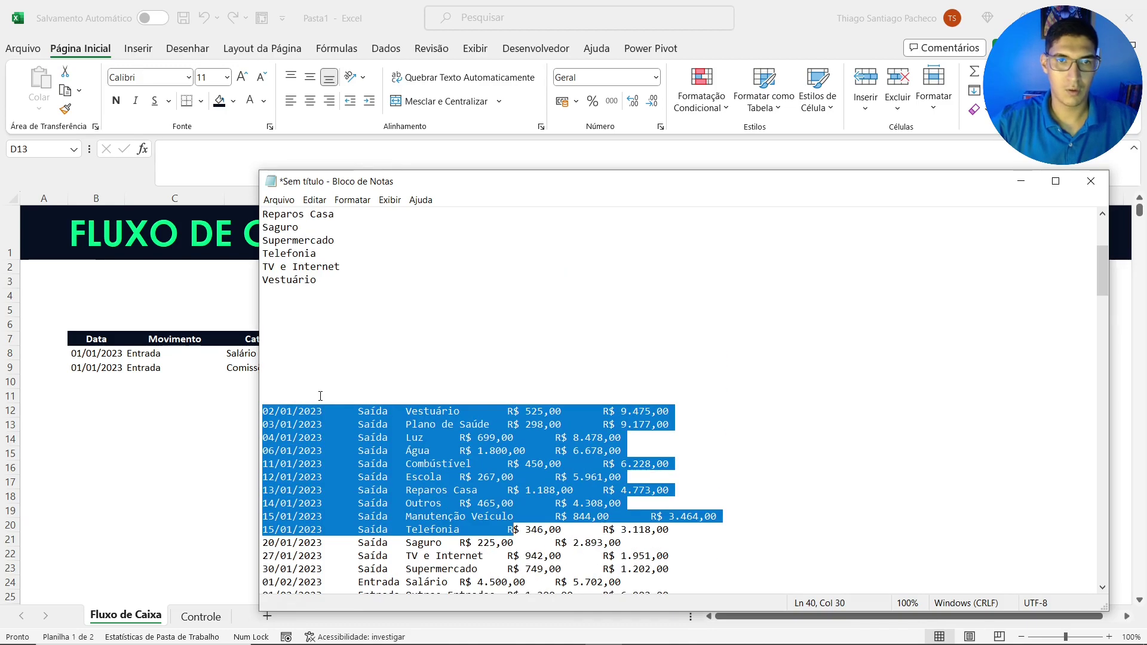
Select and copy all prepared entries from 02/01/2023 Vestuário through 27/12/2023 Combústível
click(261, 413)
scroll(277, 419, down, 5)
scroll(278, 418, down, 20)
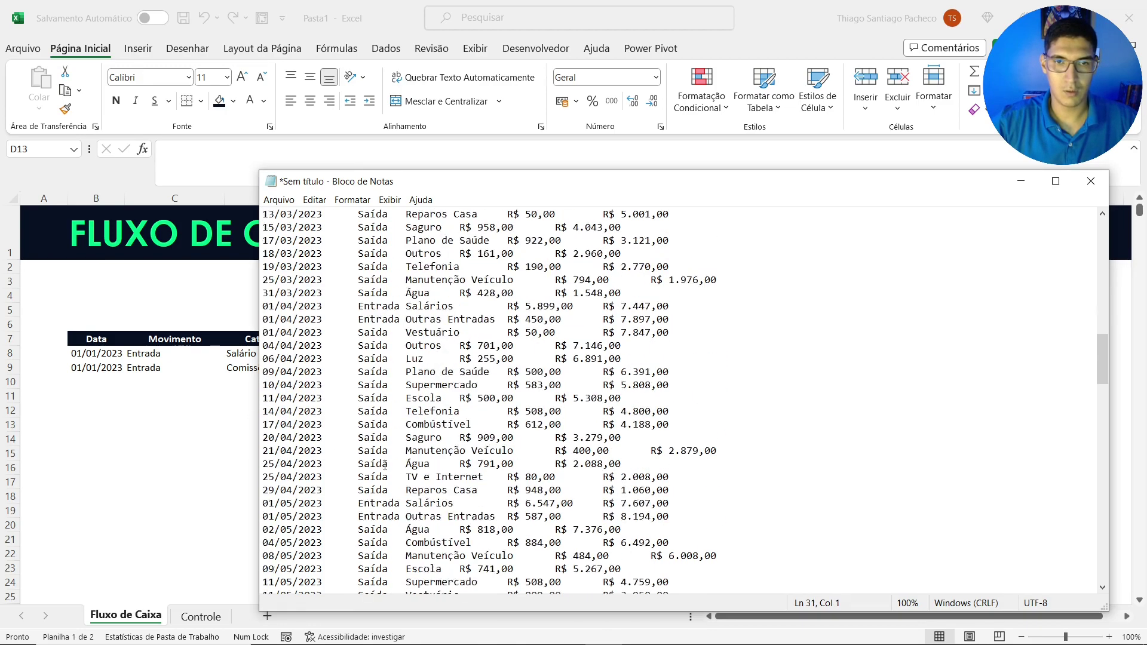
scroll(549, 468, down, 5)
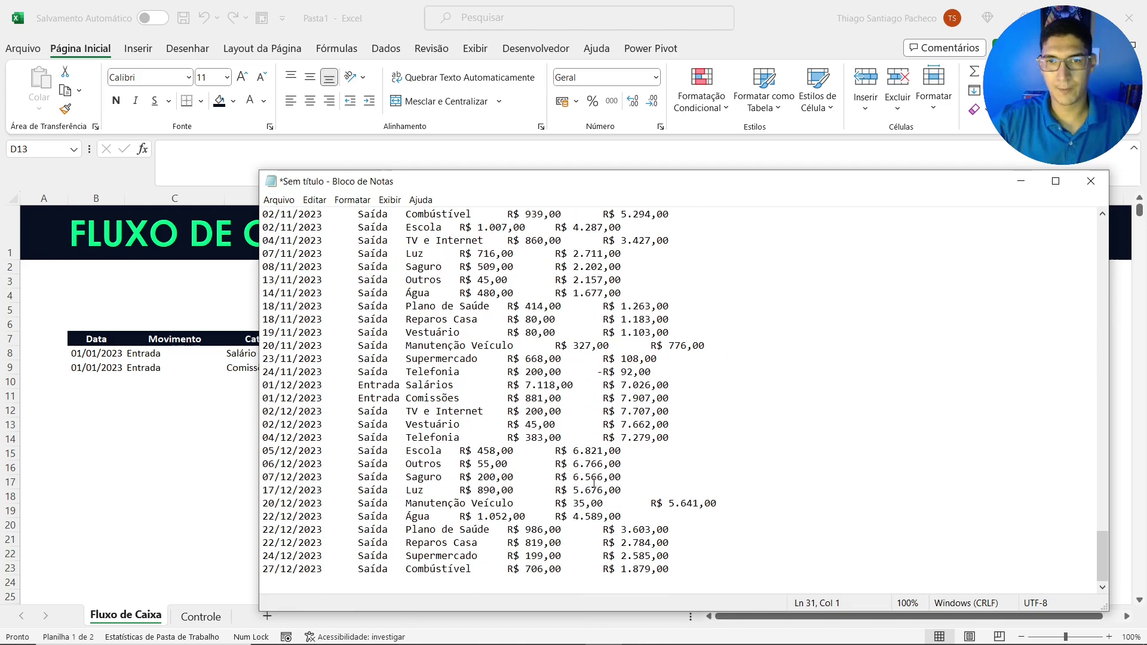
shift+click(674, 562)
shift+click(674, 567)
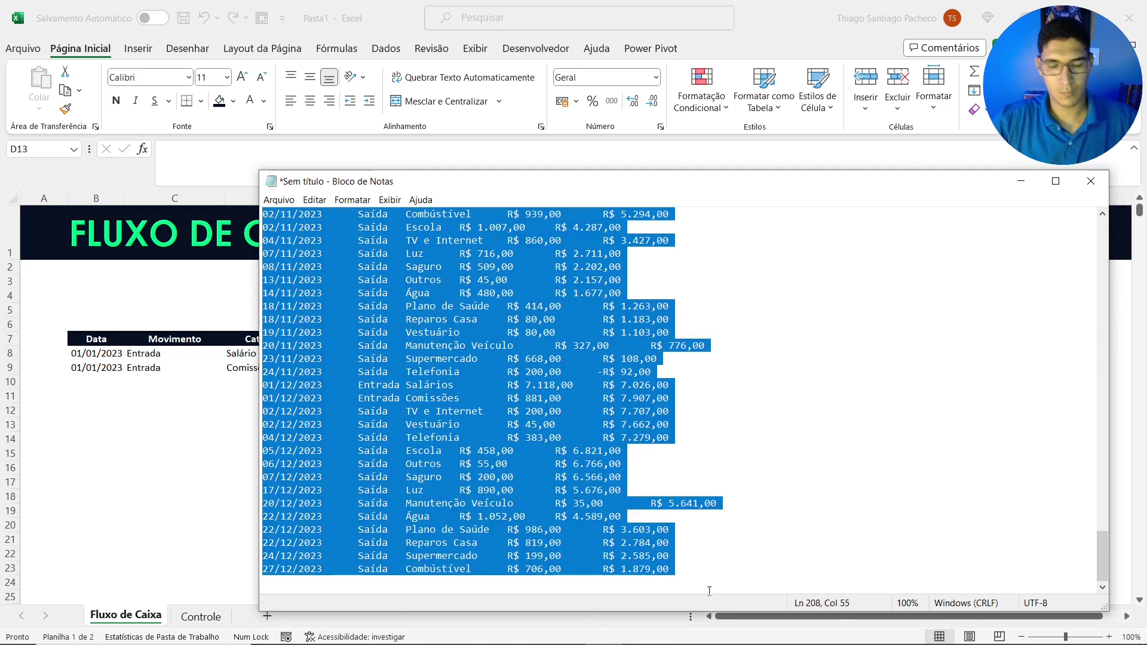
Switch back to Excel and paste the copied entries into the Fluxo de Caixa table starting at B10
key(alt+Tab)
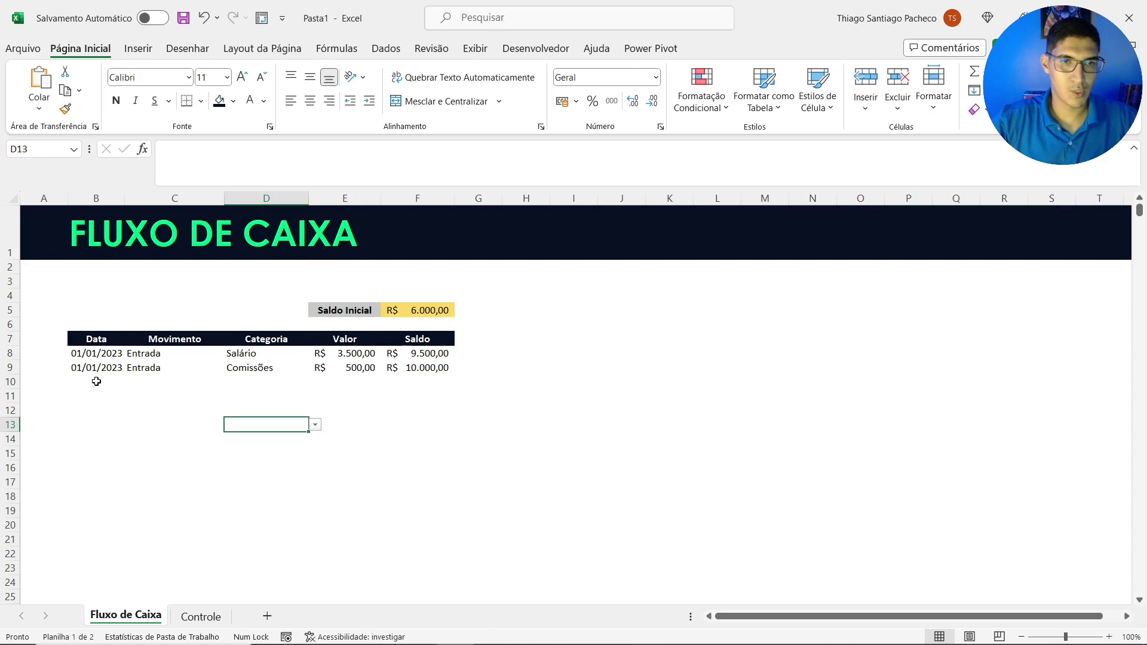
click(87, 380)
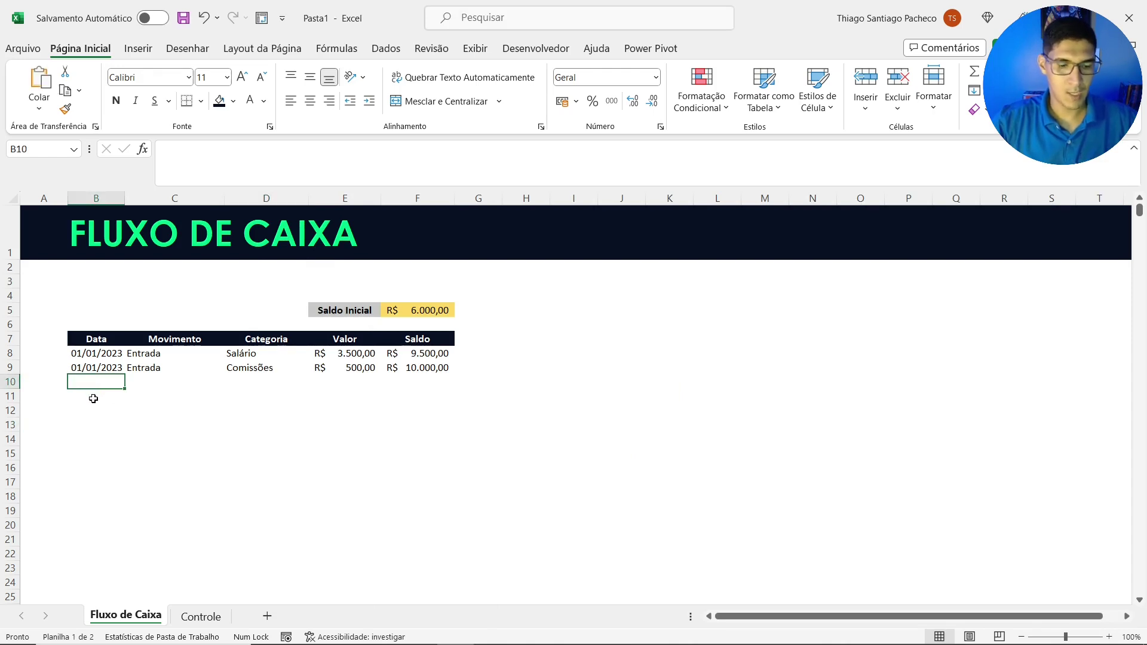
key(ctrl+v)
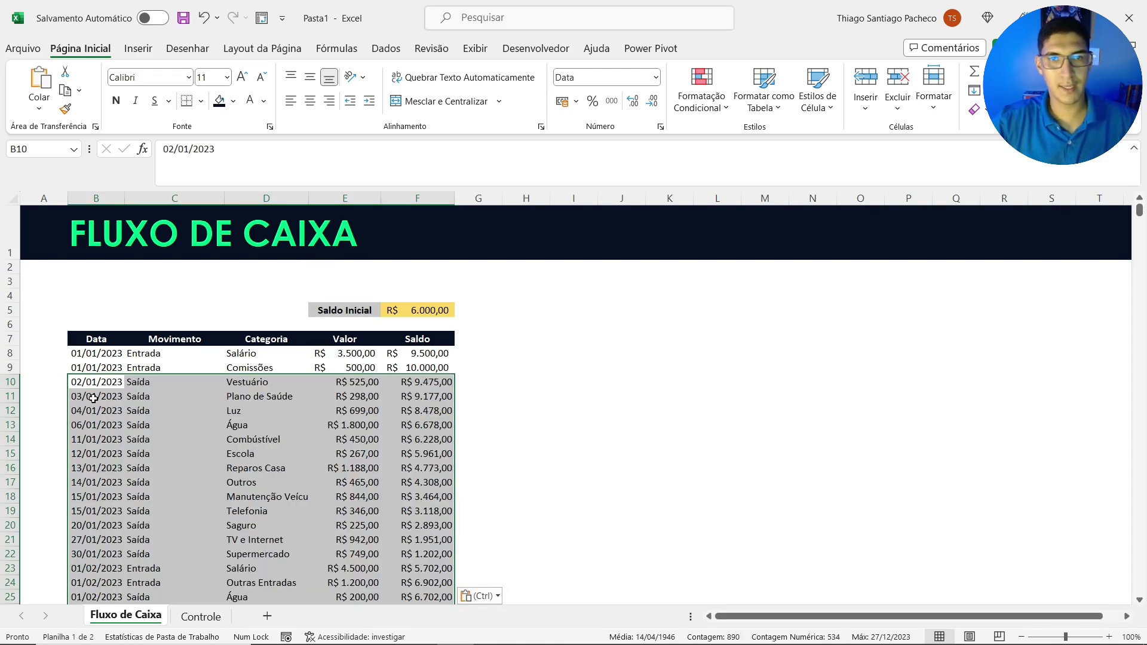
Look through the pasted entries down to the last row of the table and return to the header row
scroll(94, 398, down, 4)
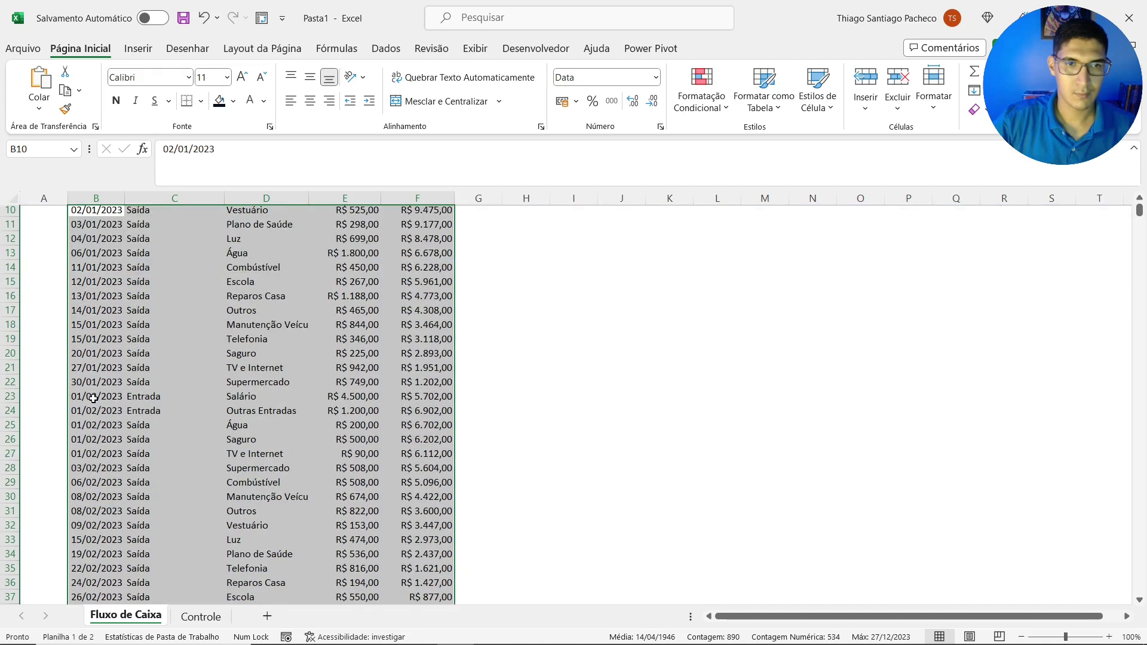
scroll(93, 398, down, 10)
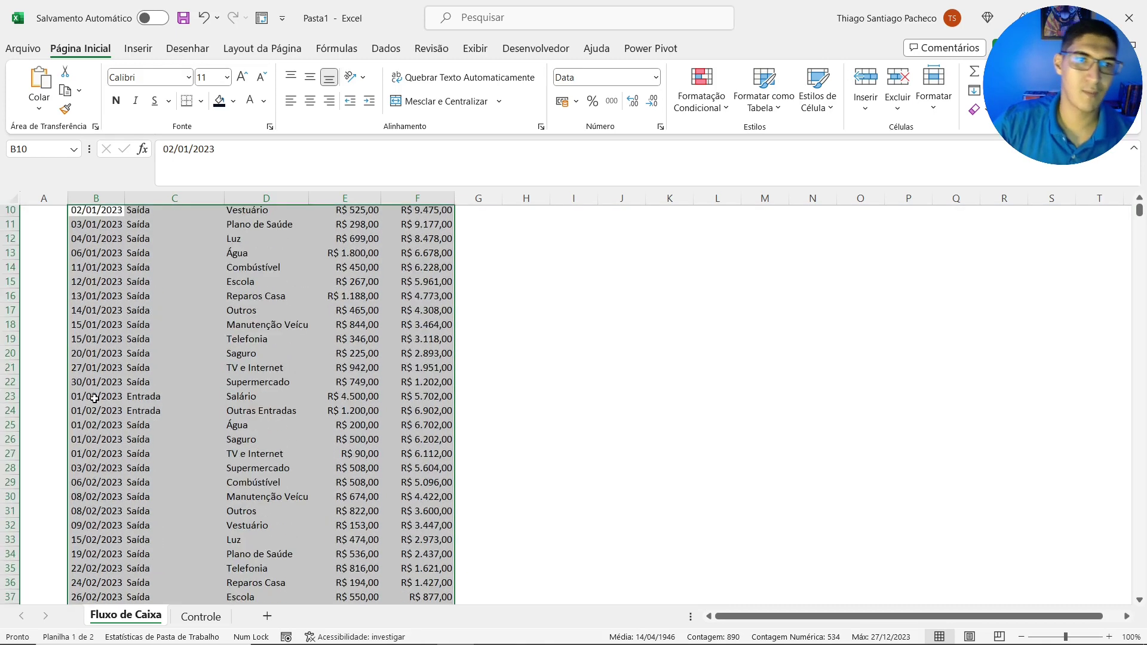
scroll(98, 396, up, 15)
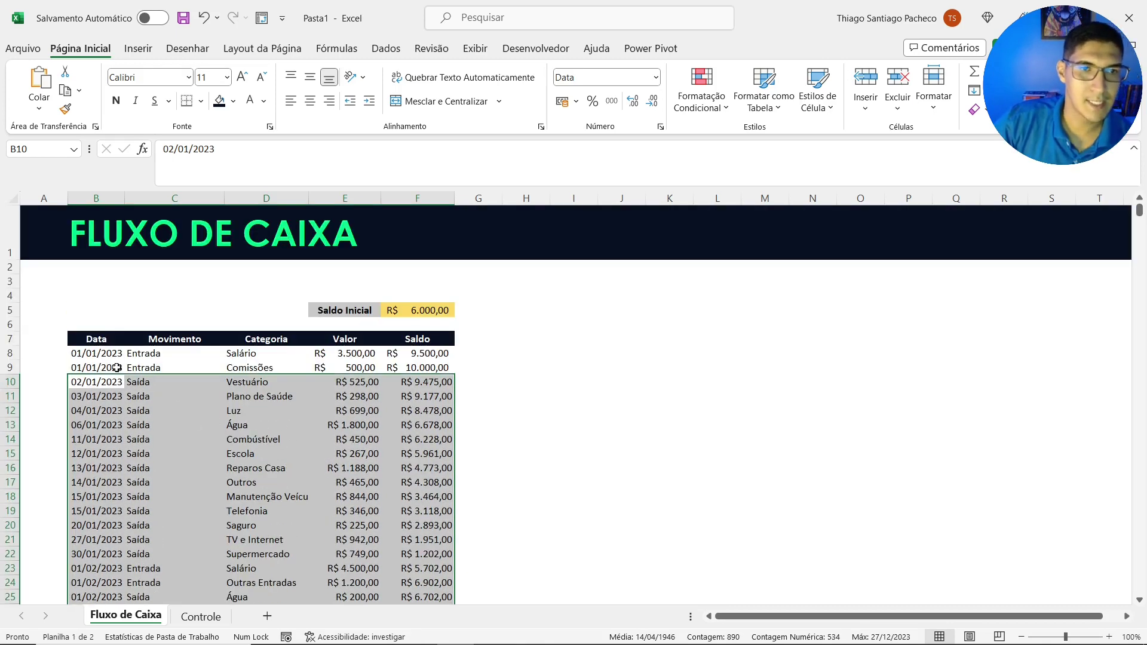
scroll(113, 365, down, 1)
scroll(113, 365, down, 4)
click(102, 313)
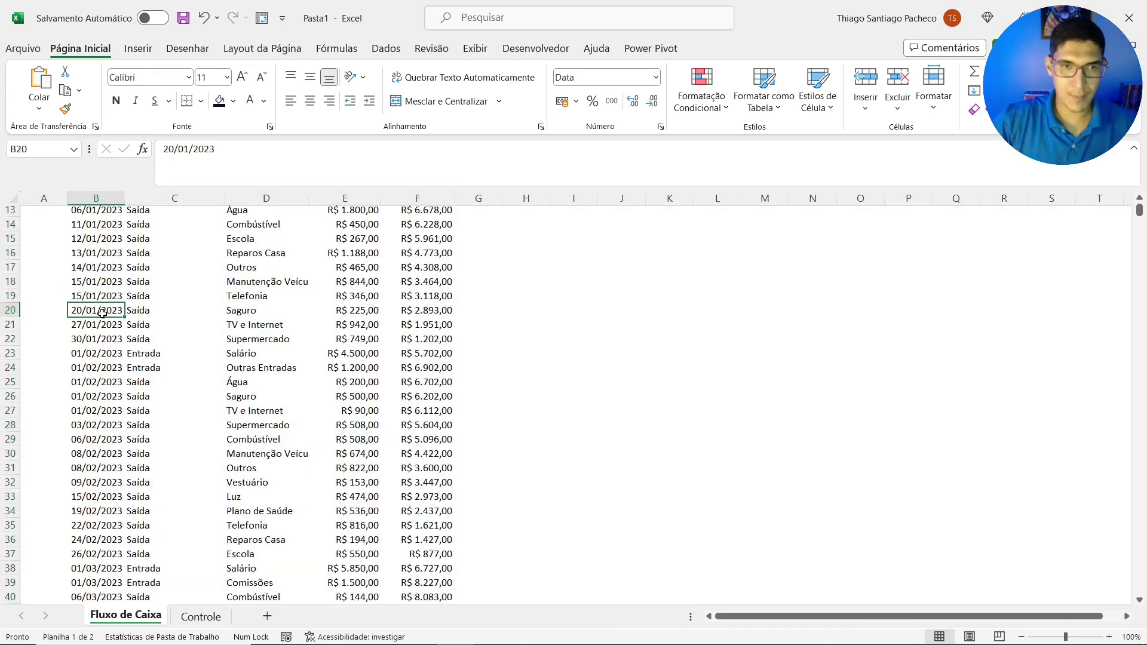
key(ctrl+Down)
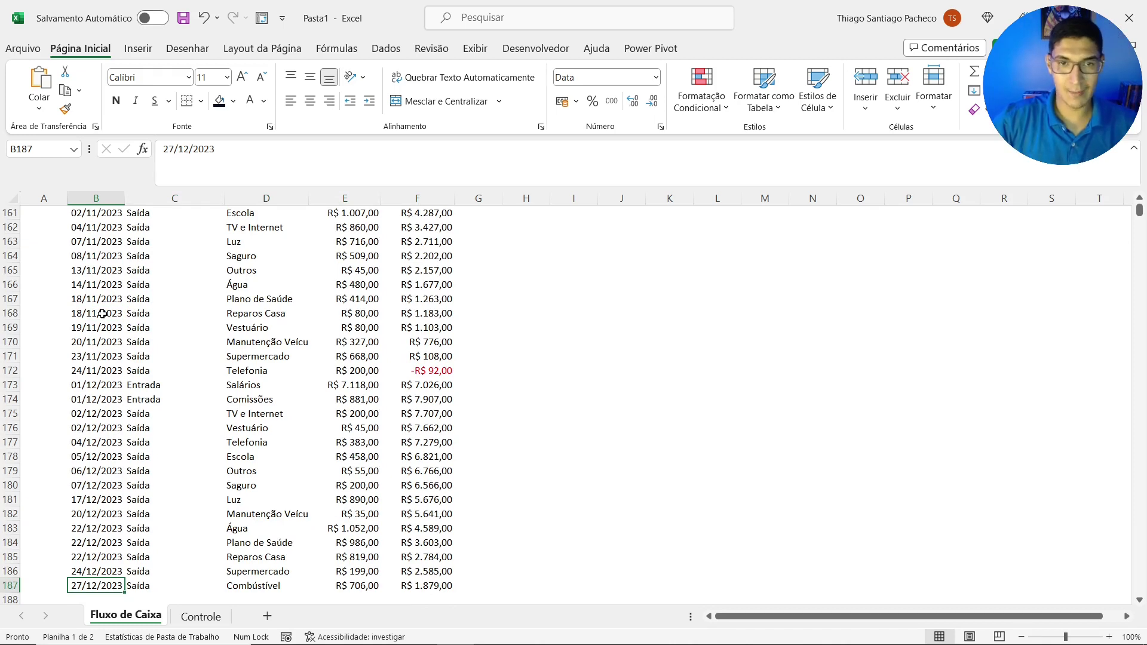
key(ctrl+Up)
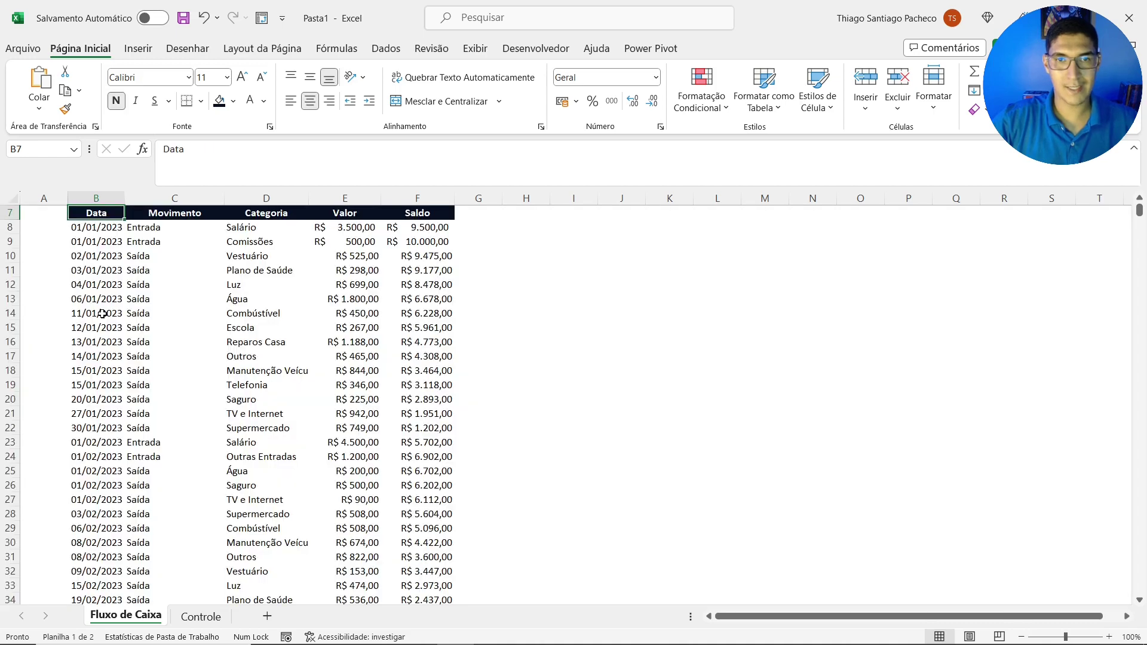
Examine the Saldo column from F8 down, comparing the formula in F9 with the pasted content of F10
key(Right)
key(Right)
key(Right)
key(Right)
key(Right)
key(Down)
key(Left)
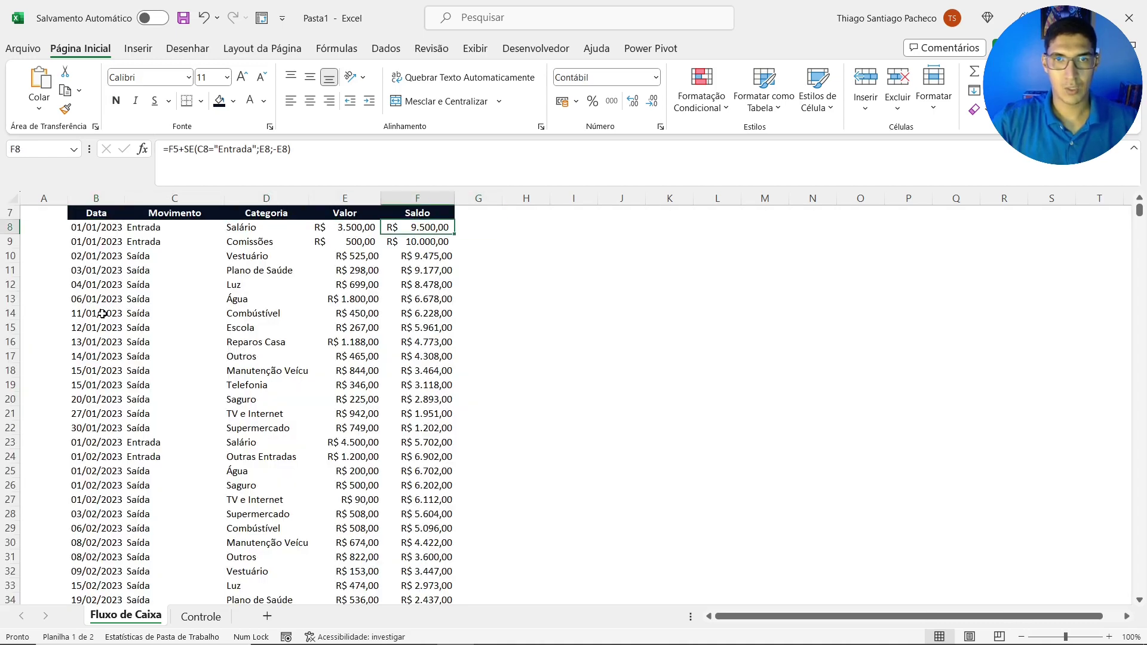
key(ctrl+shift+Down)
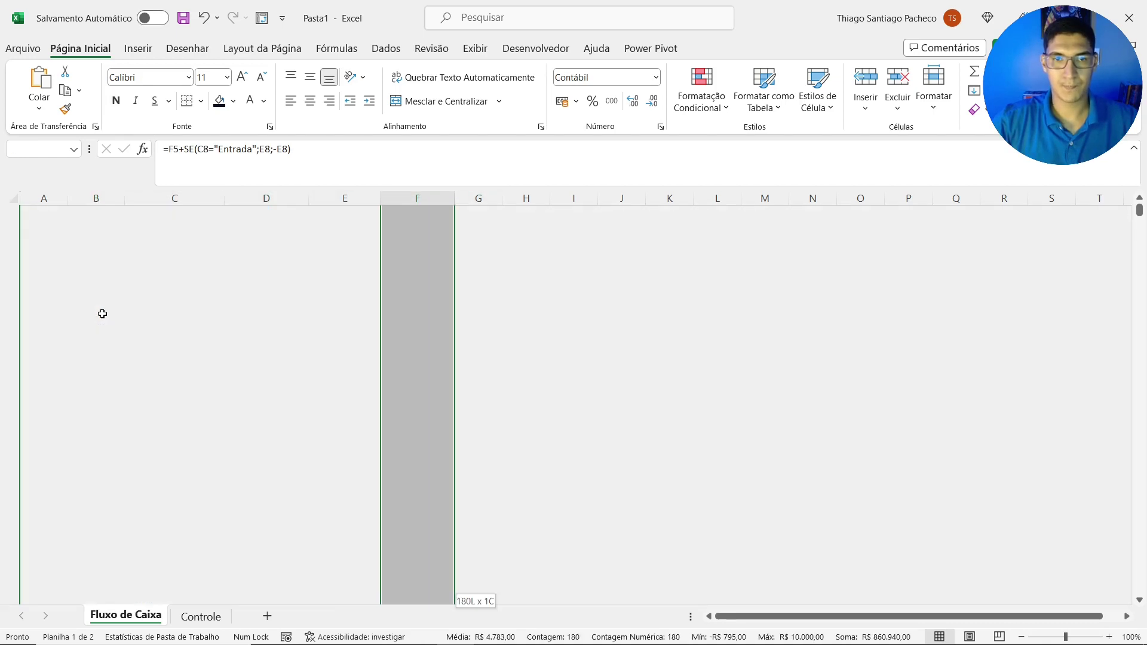
key(ctrl+Up)
key(Up)
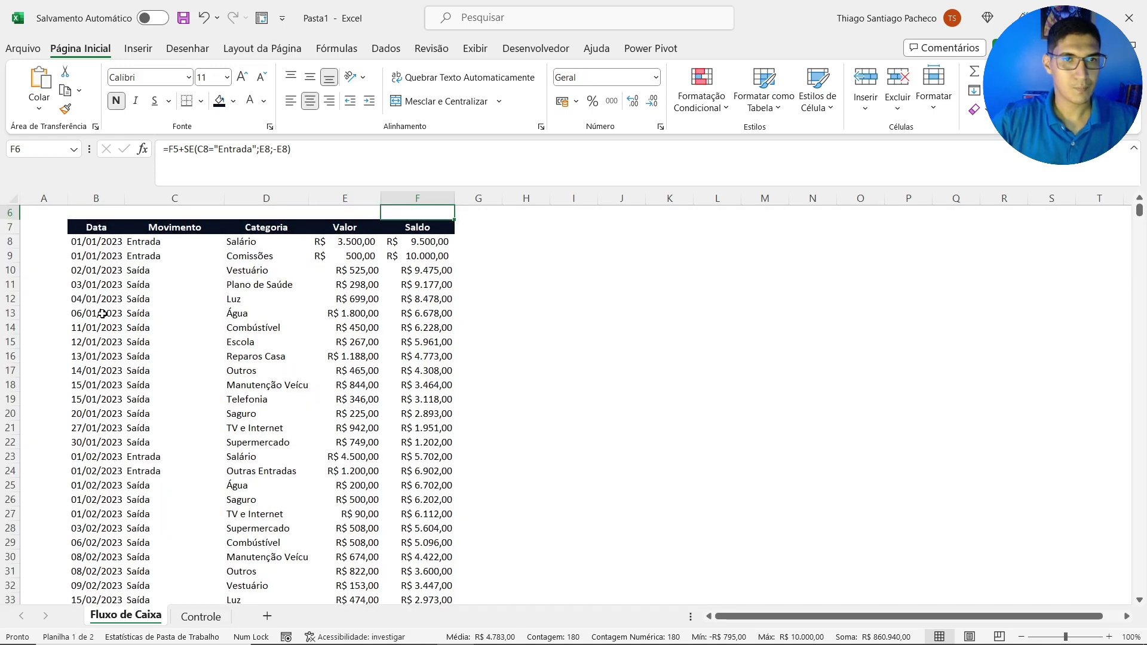
key(Left)
key(Left)
key(Left)
key(Left)
scroll(131, 264, up, 1)
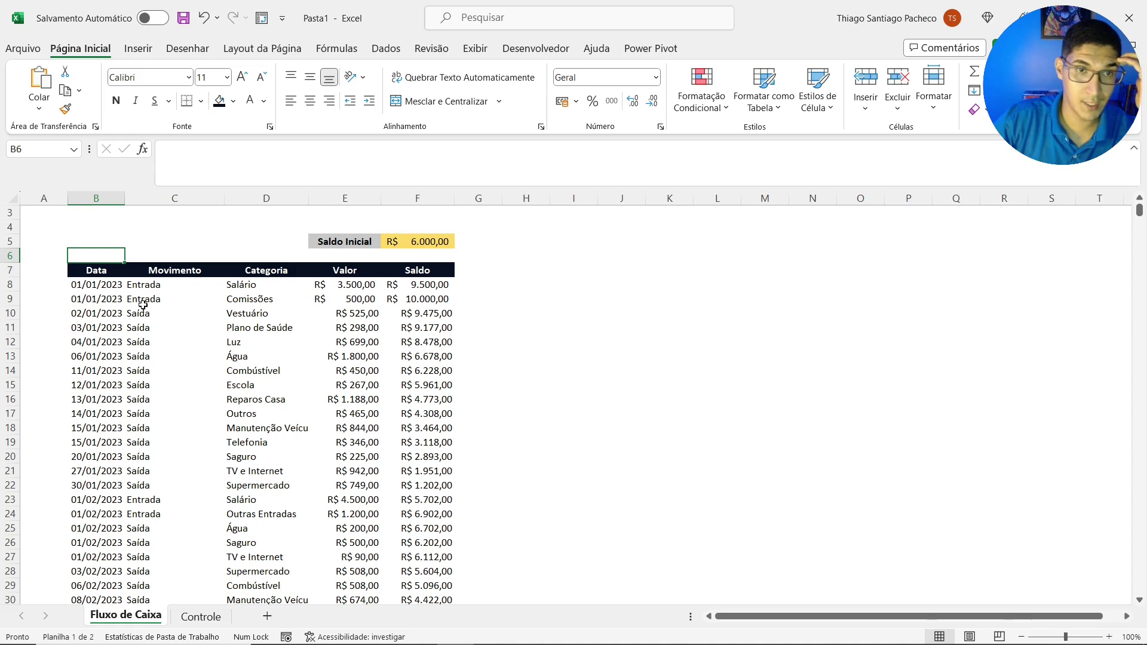
click(426, 304)
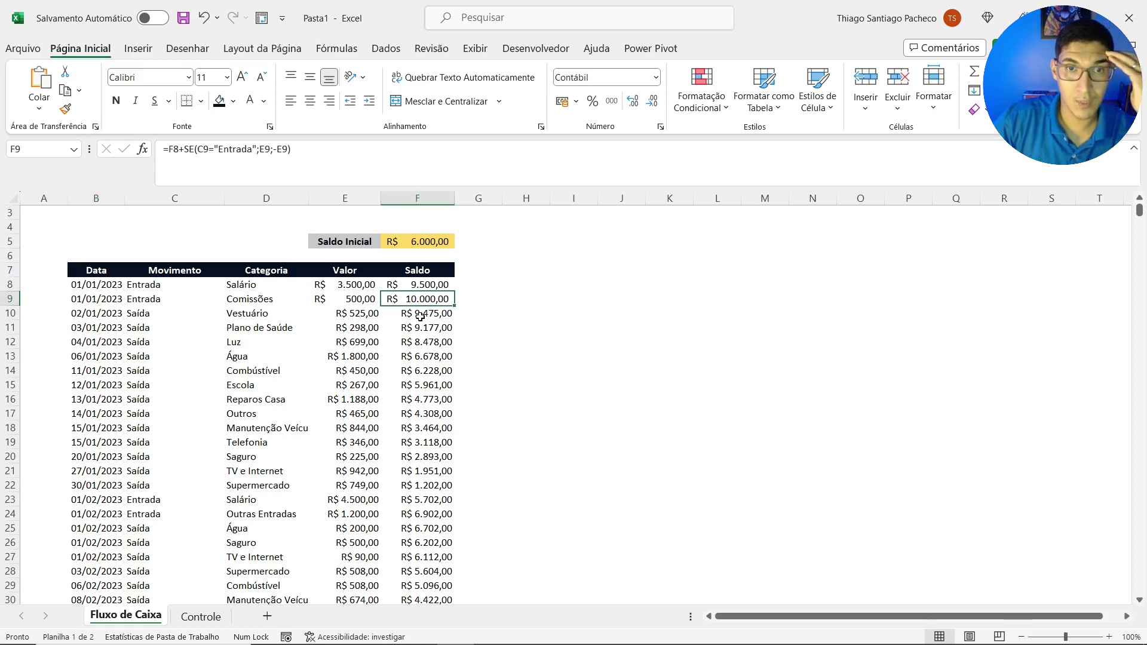
click(420, 315)
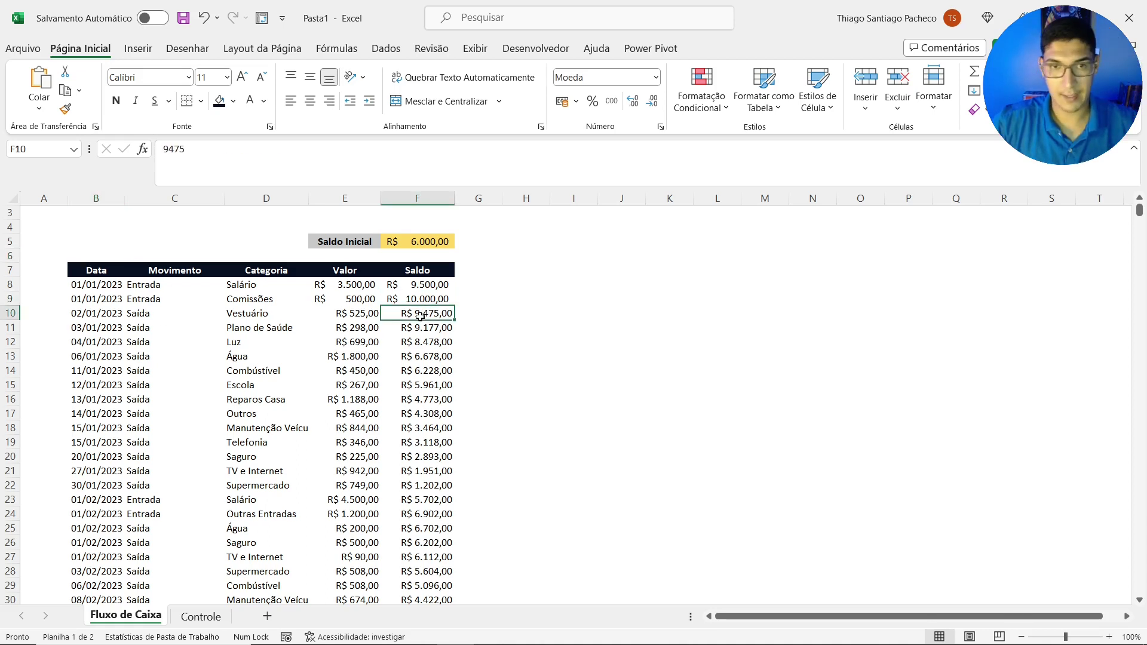
Apply the accounting number format to the Valor and Saldo cells from row 10 through row 187
key(Up)
key(Down)
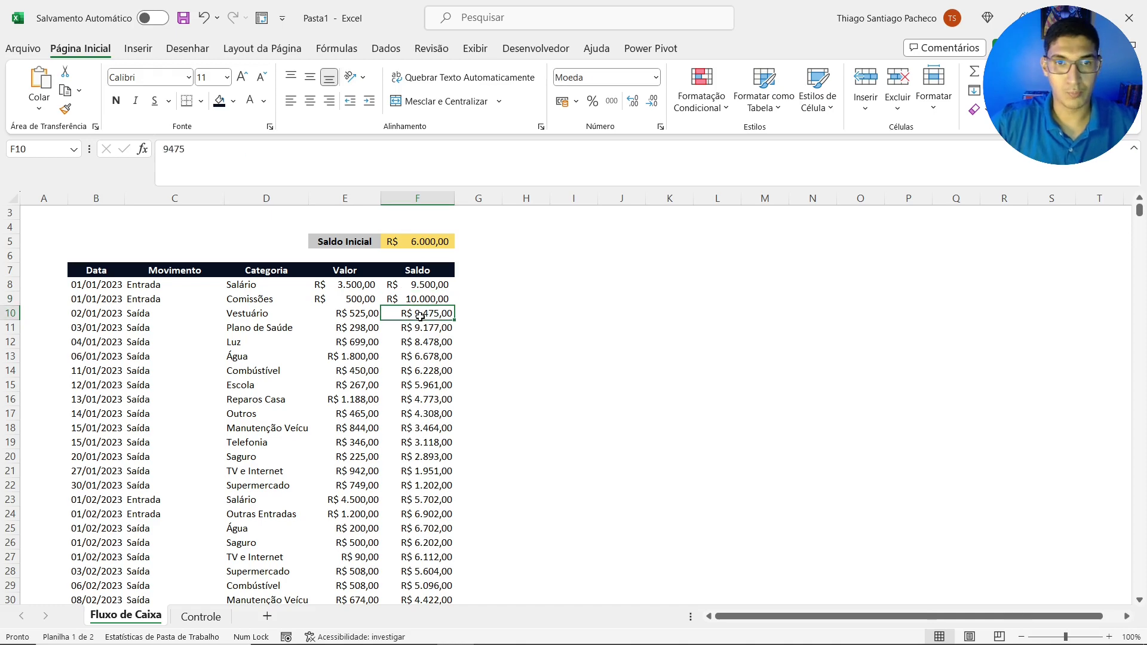
key(Left)
key(Left)
key(Right)
key(shift+Right)
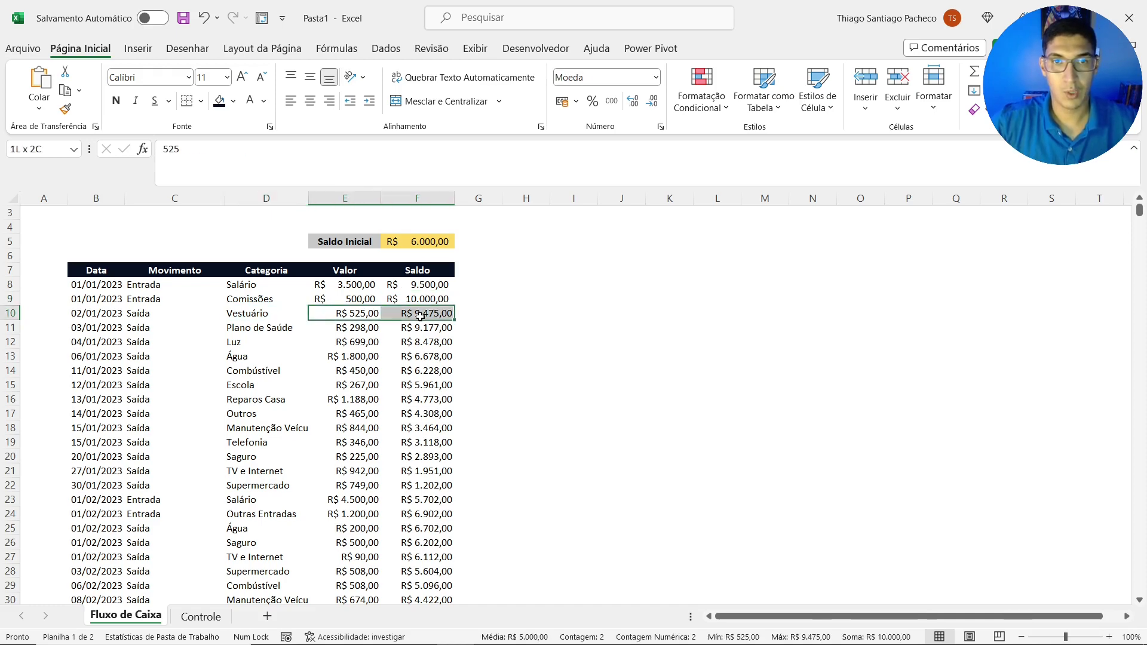
key(ctrl+shift+Down)
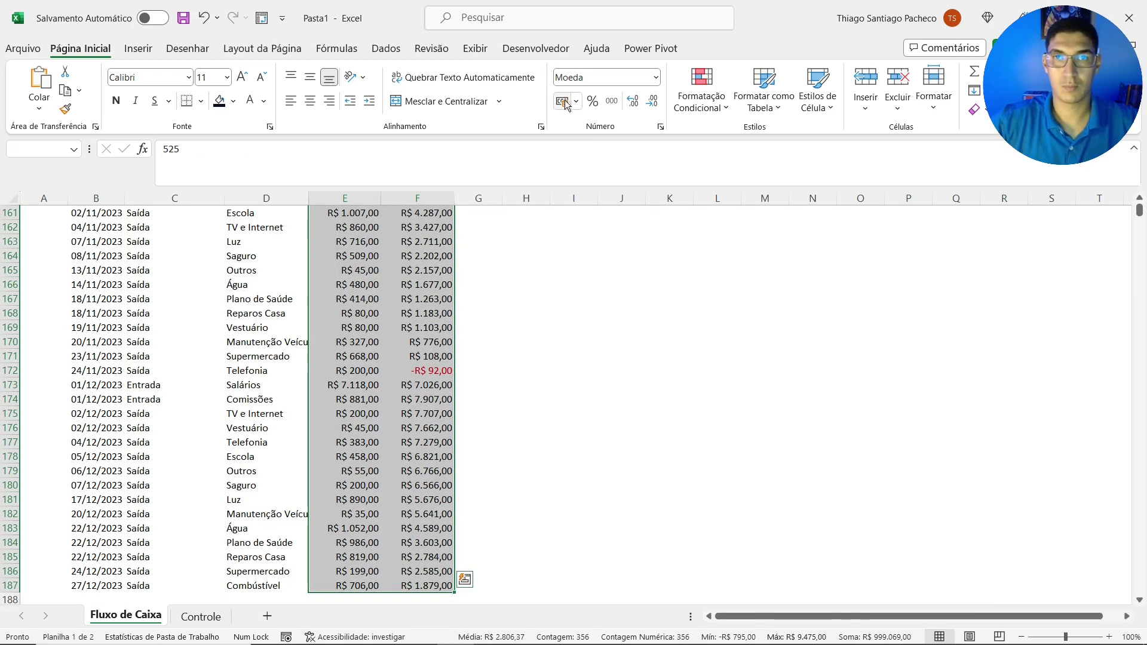
click(564, 99)
scroll(359, 389, up, 20)
click(361, 421)
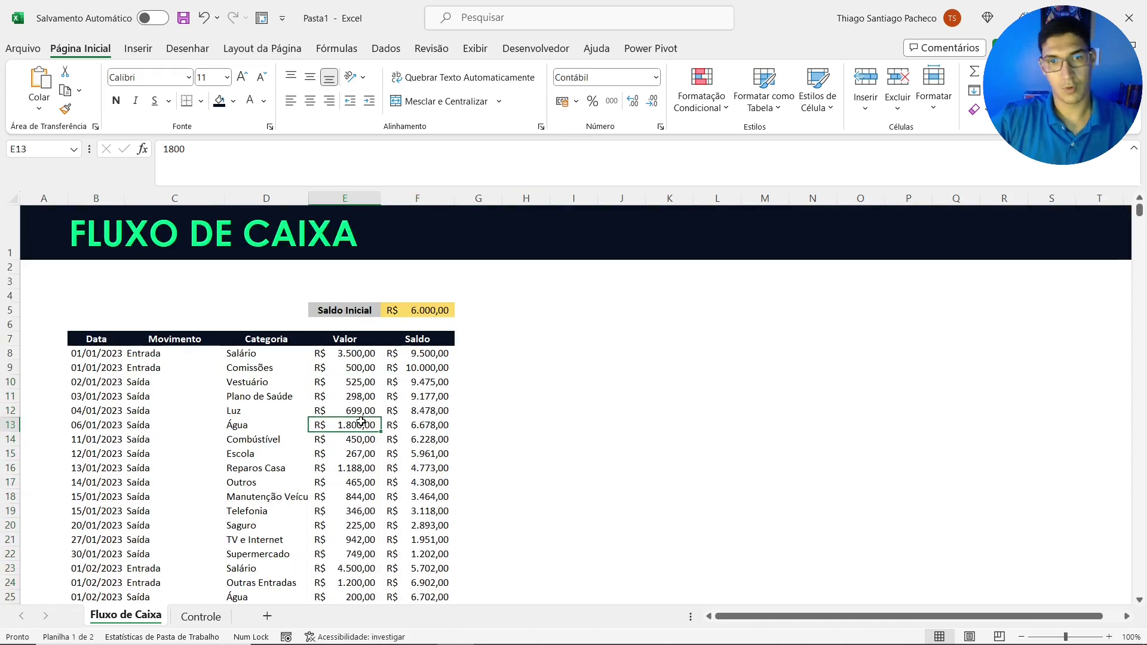
Examine the Entrada and Saída rows in the cash-flow table, including the Valor and Saldo cells
click(430, 367)
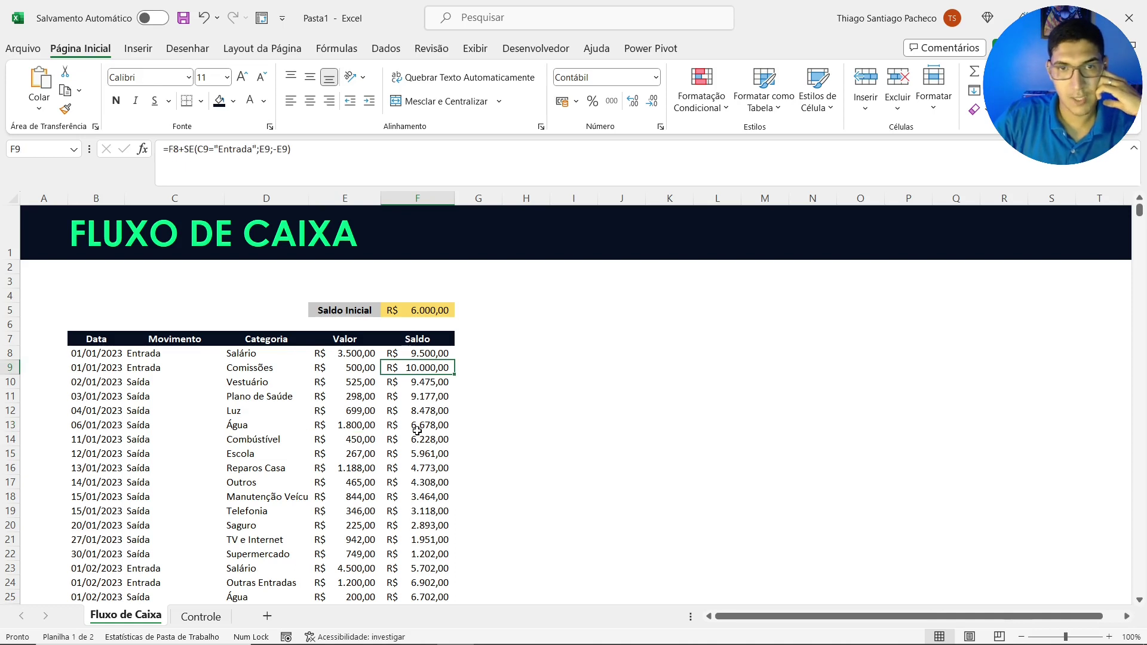
click(354, 382)
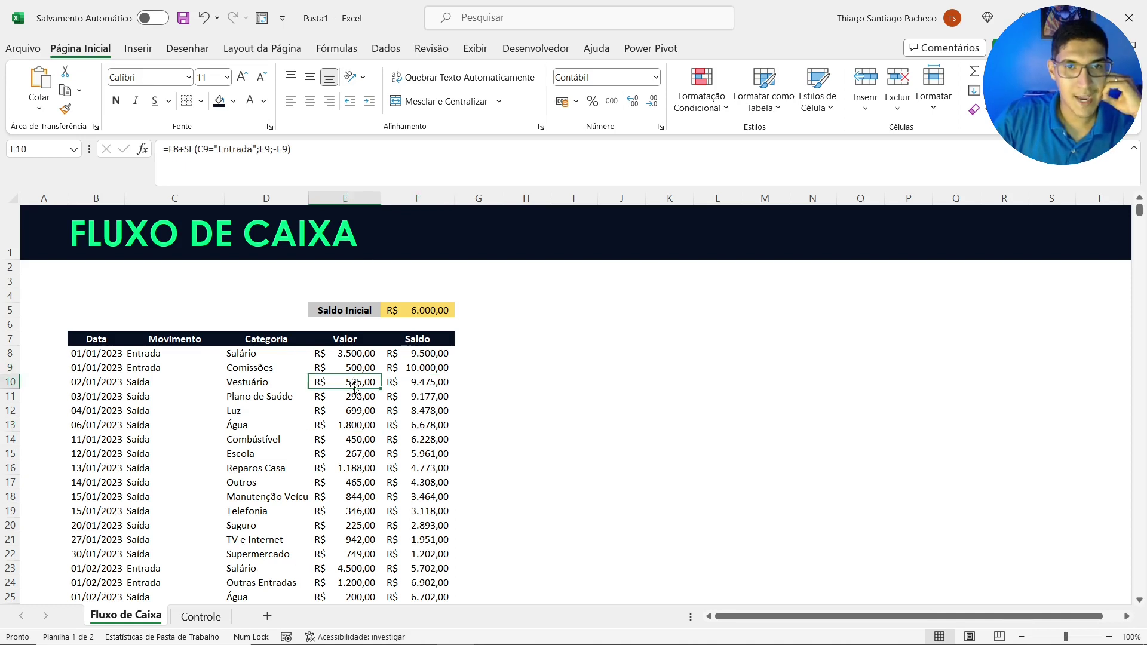
click(430, 385)
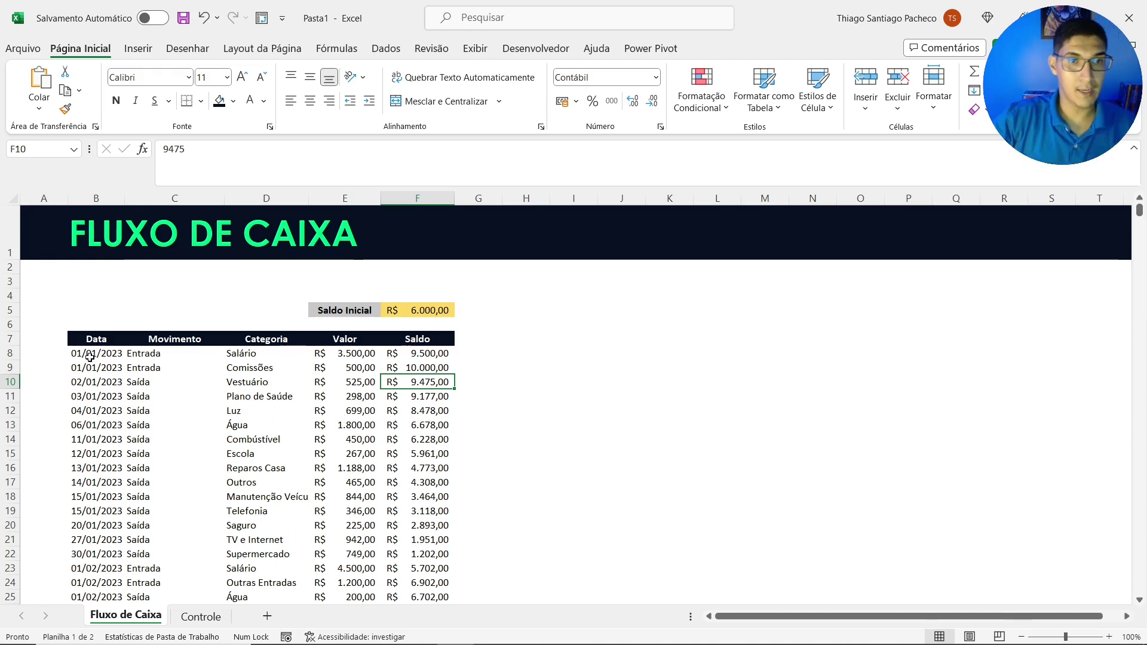
drag(86, 354, 392, 369)
scroll(392, 370, down, 2)
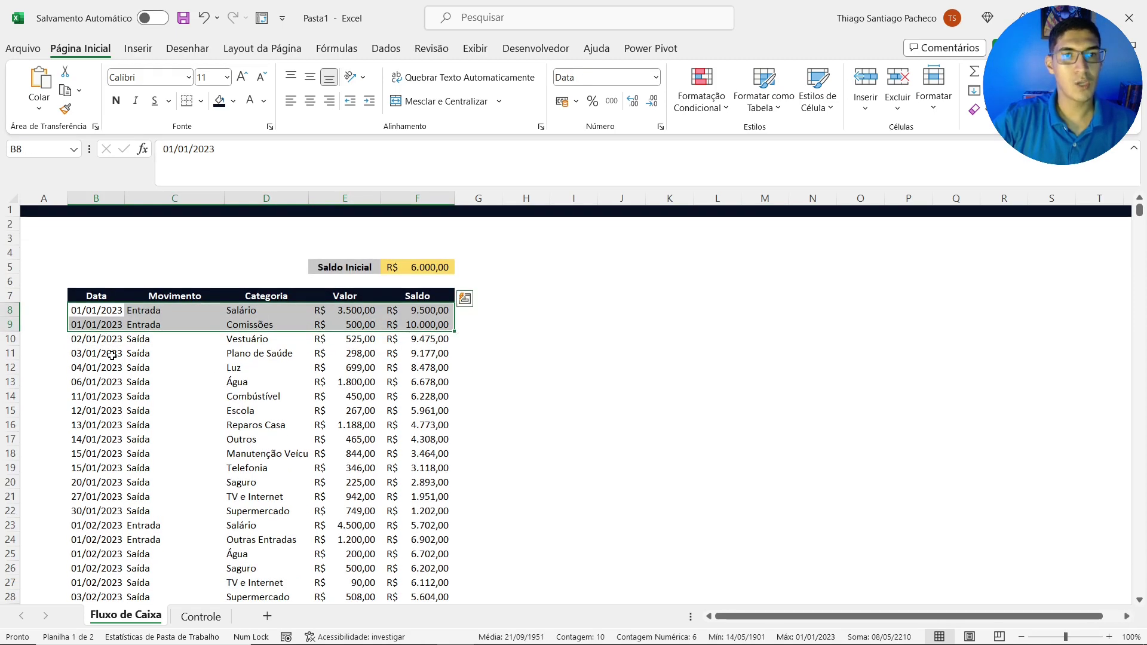
click(107, 296)
drag(116, 327, 340, 369)
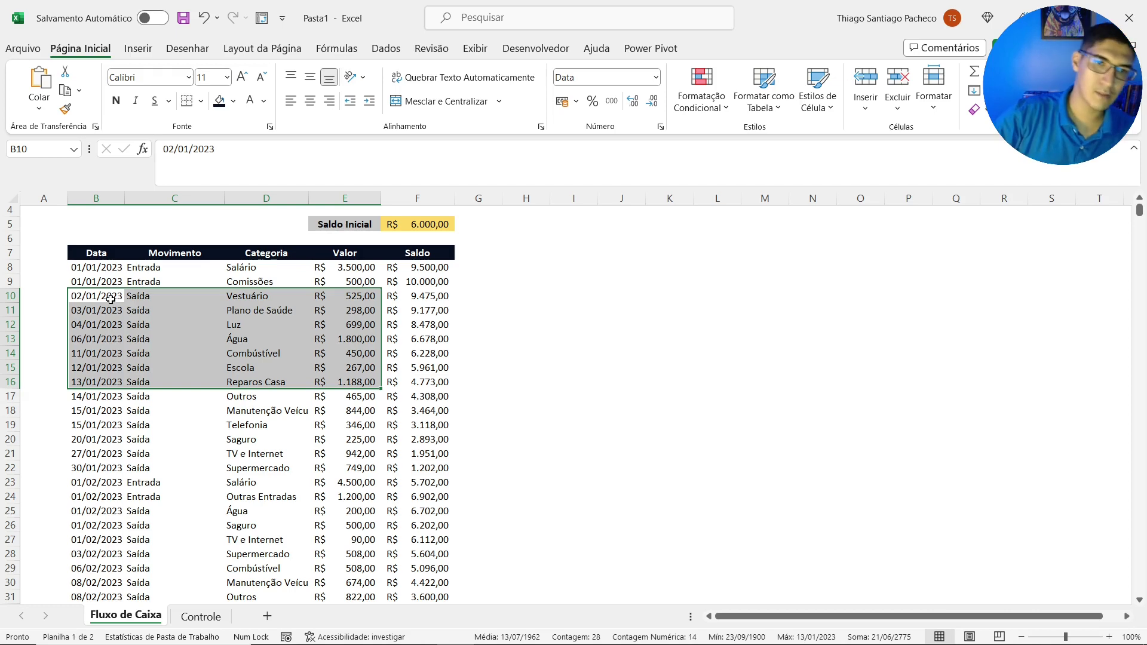
scroll(138, 360, down, 1)
scroll(138, 361, down, 2)
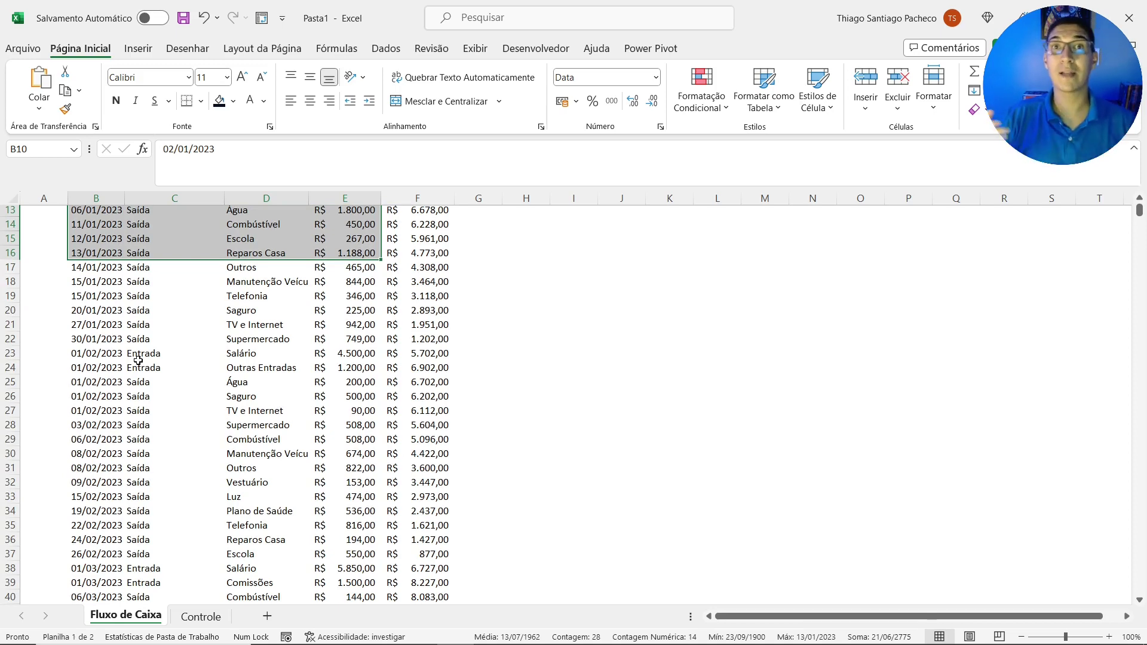
scroll(138, 360, up, 4)
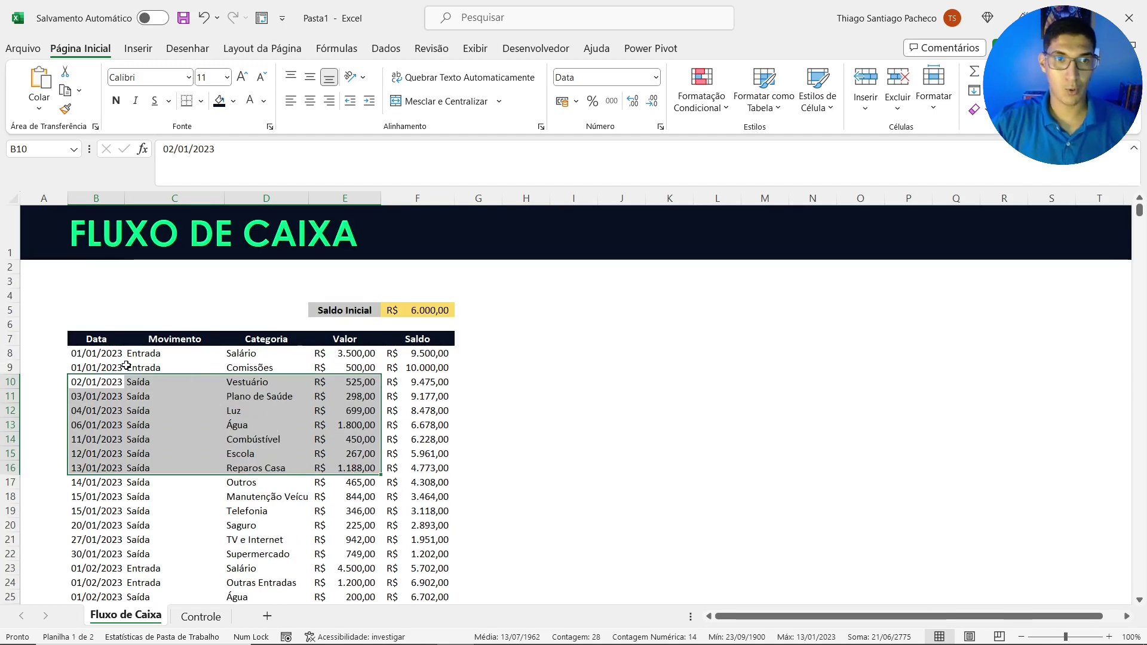
Start a formula-based conditional formatting rule for all table data from B8 to F187
click(106, 355)
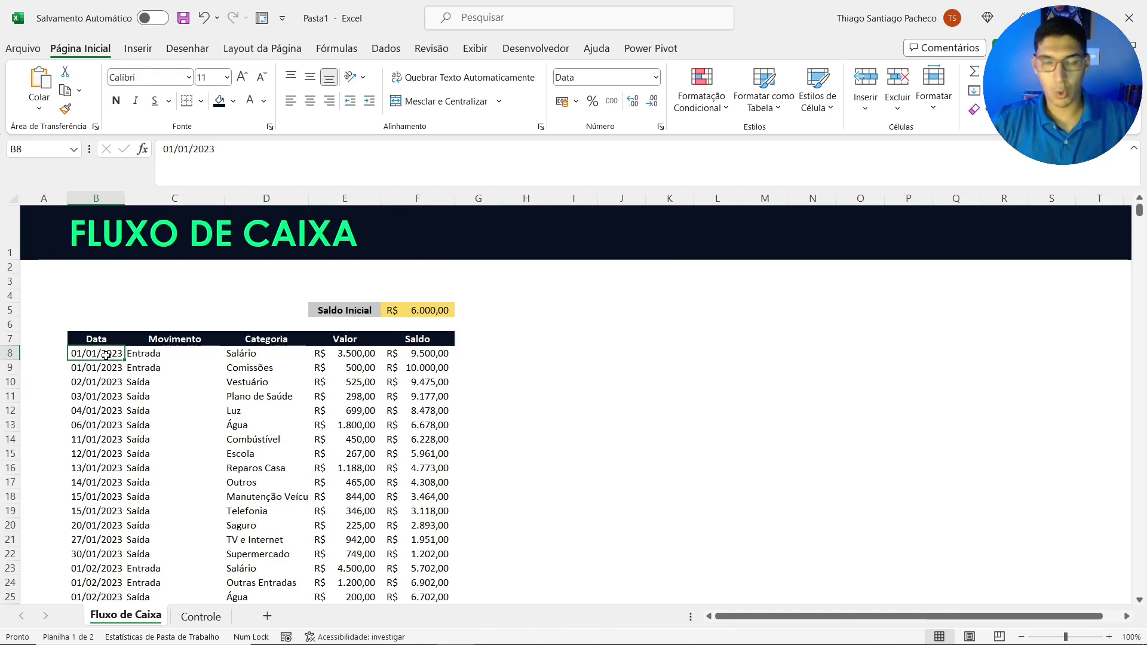
key(ctrl+shift+Down)
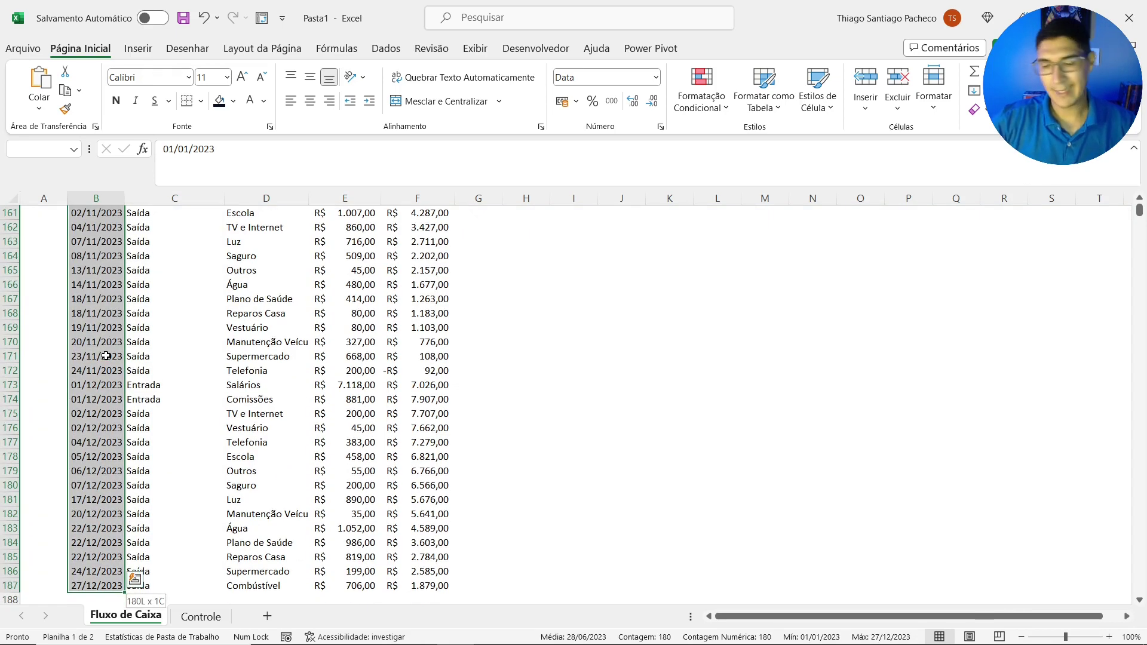
key(ctrl+shift+Right)
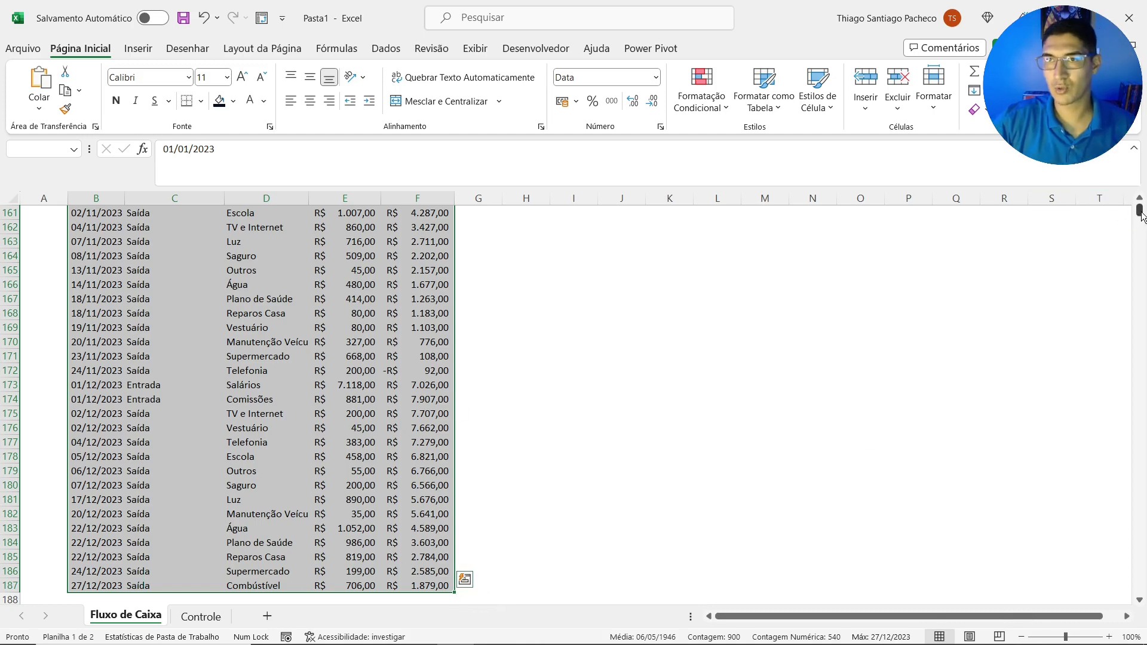
drag(1141, 217, 1140, 206)
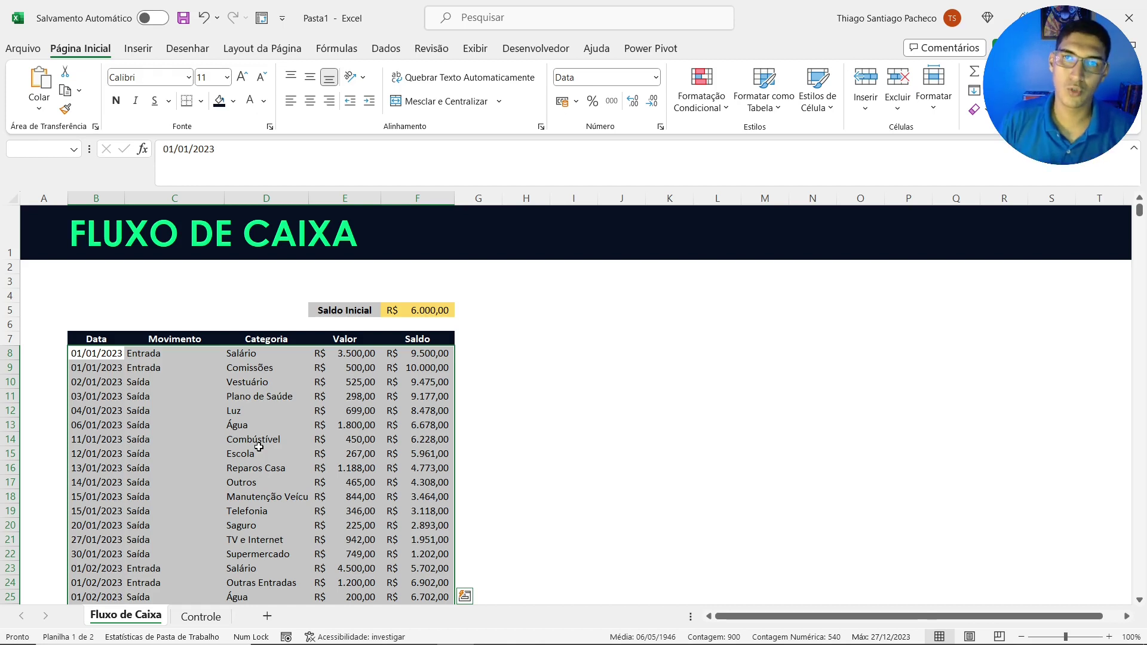
click(702, 93)
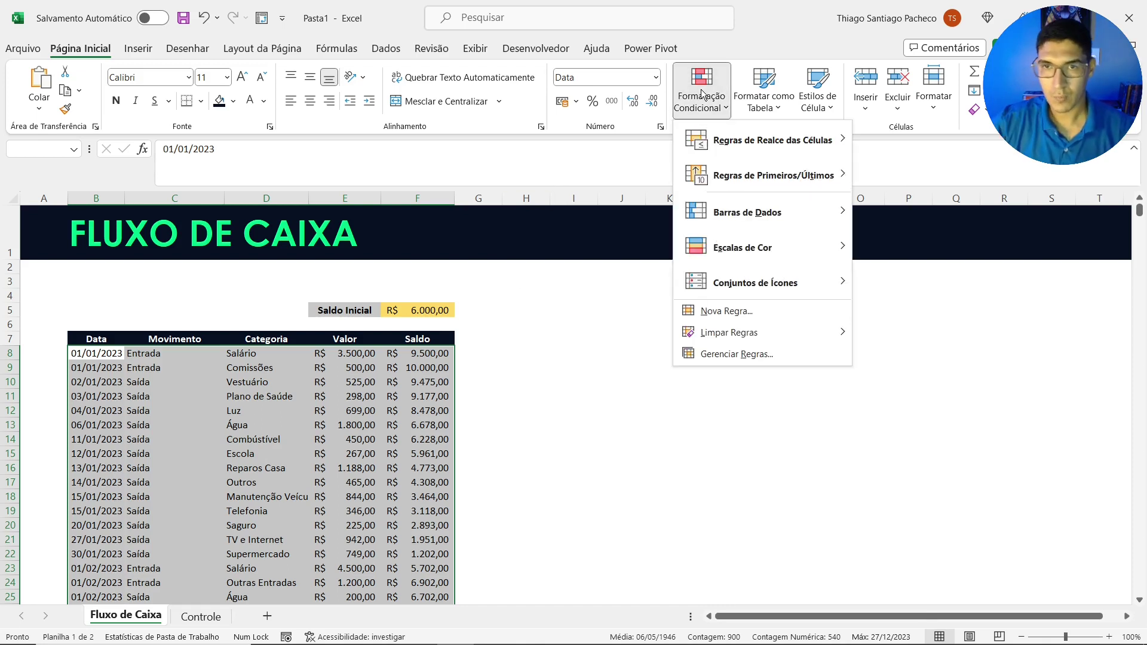
click(726, 311)
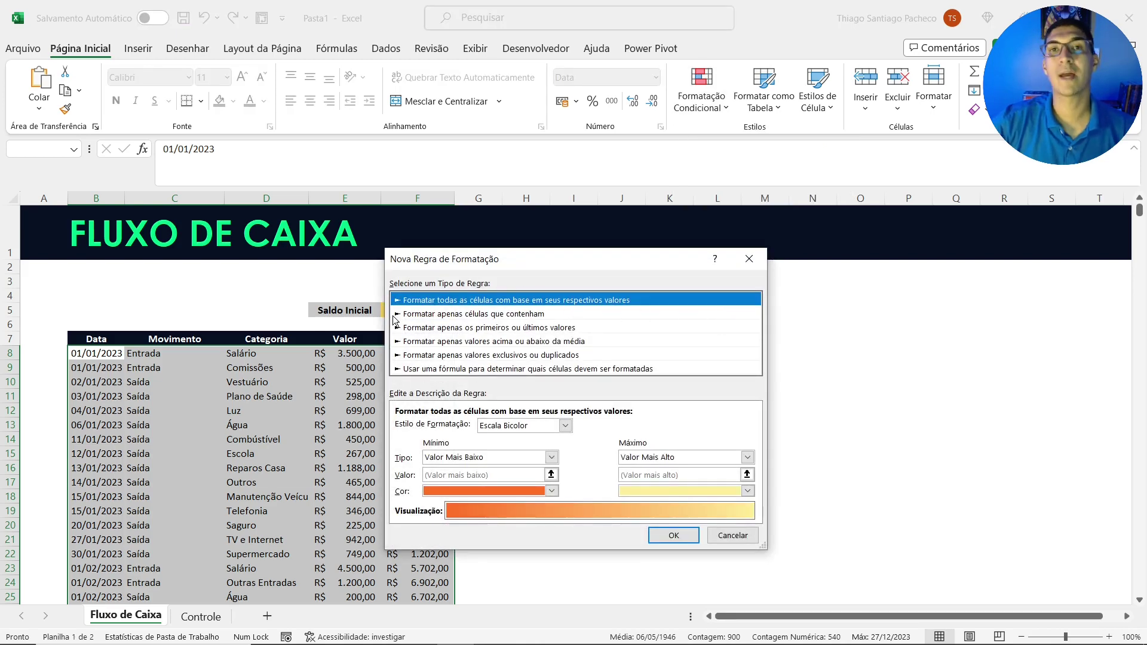
click(477, 368)
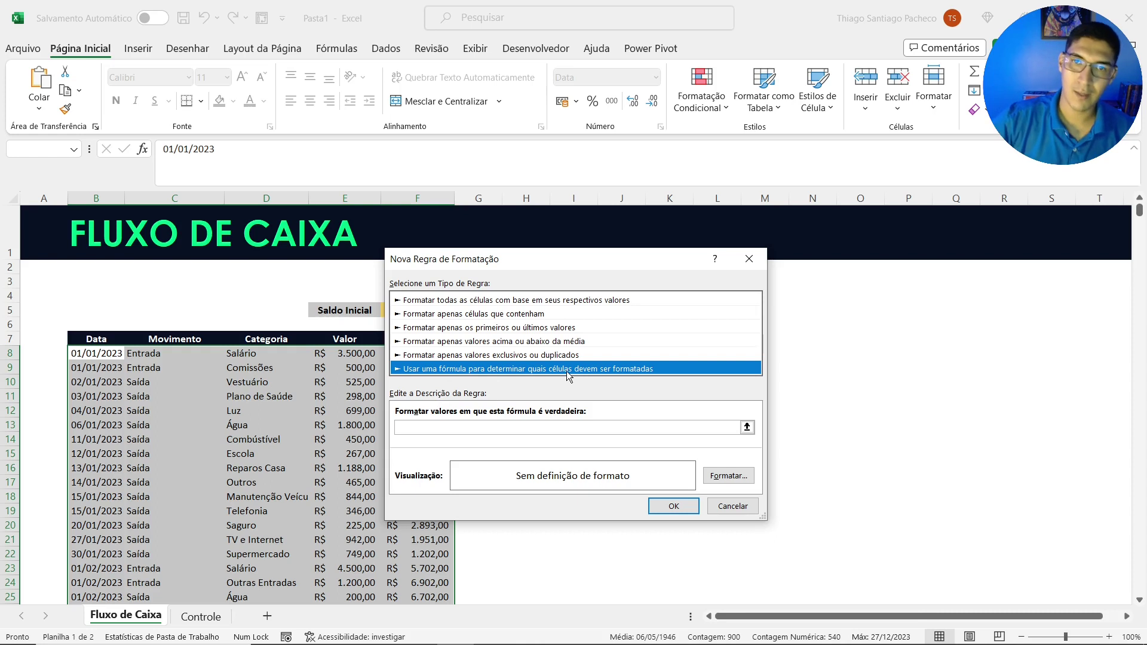
Enter =$C8="Entrada" as the rule's formula, with only column C locked in the reference
click(518, 425)
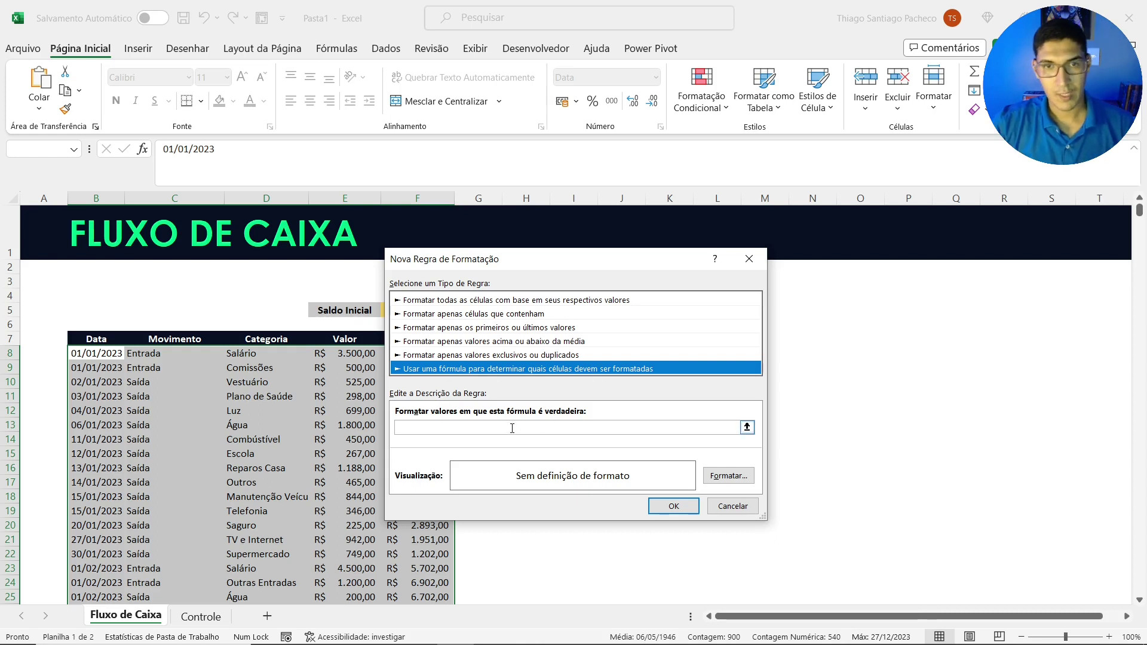
click(512, 427)
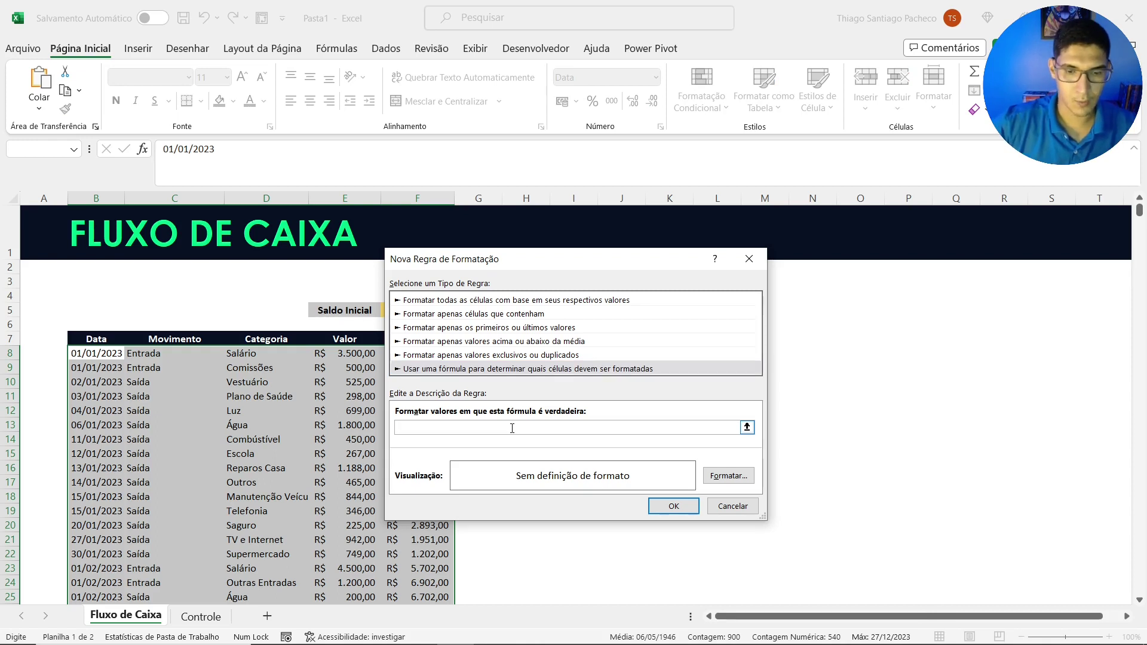
text(=)
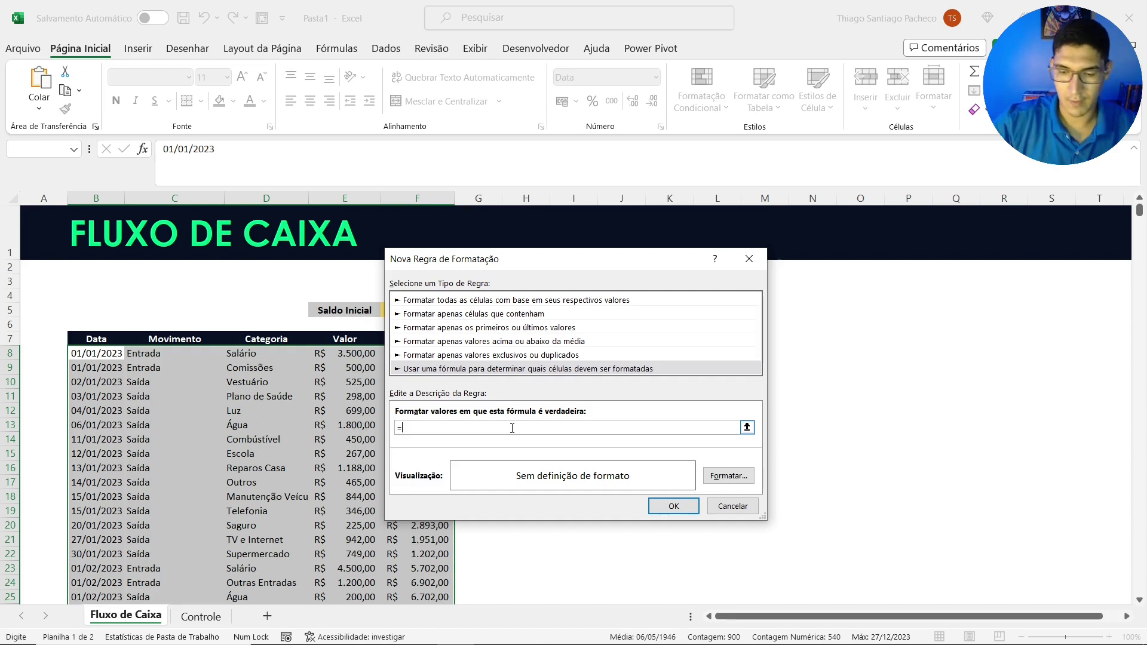
click(156, 356)
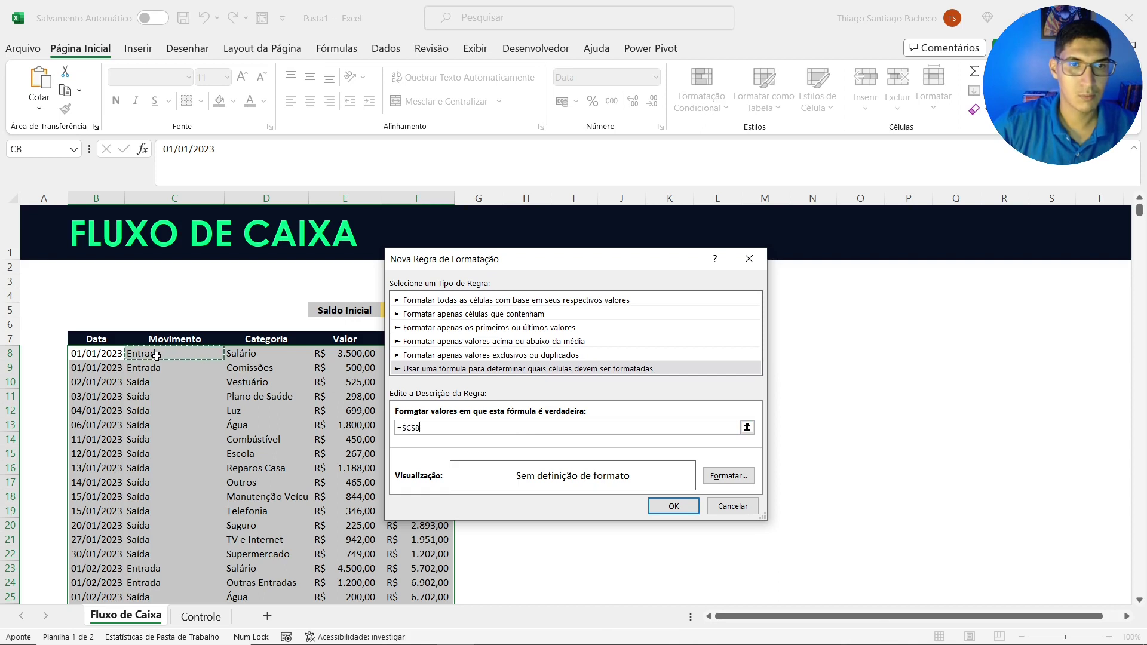
click(416, 428)
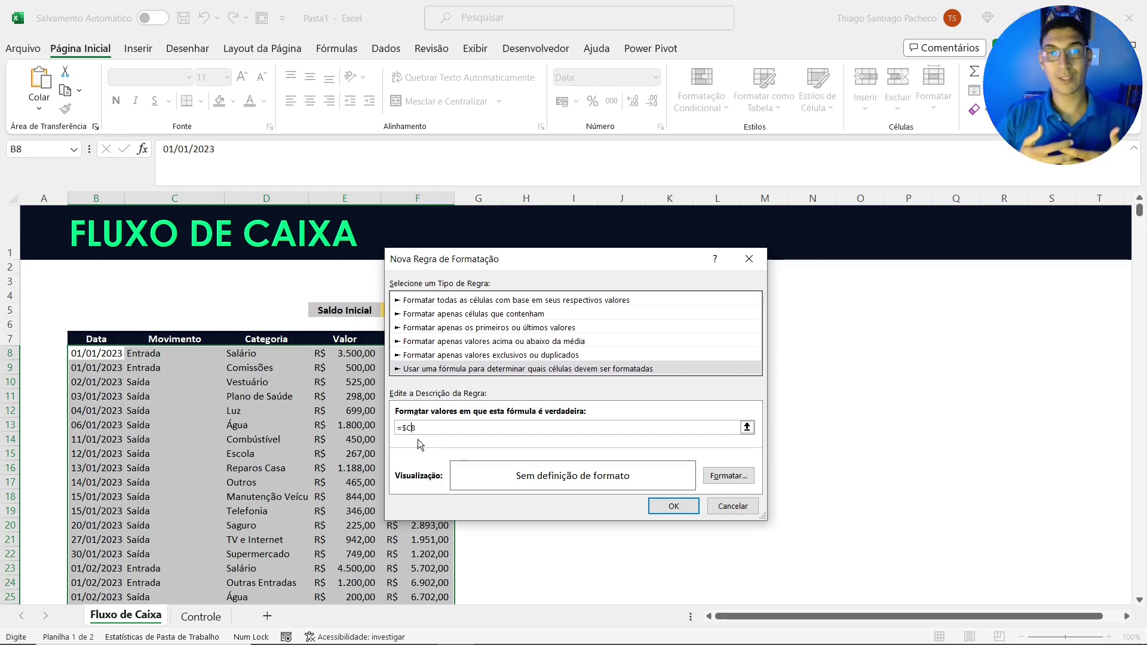
click(428, 430)
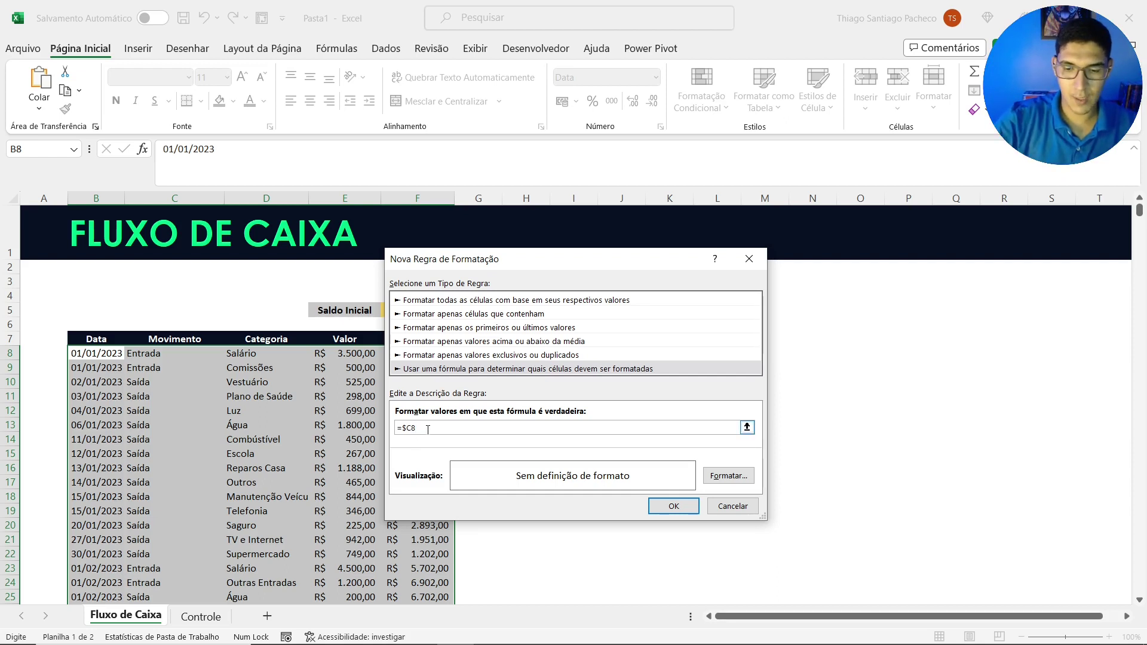
text(=)
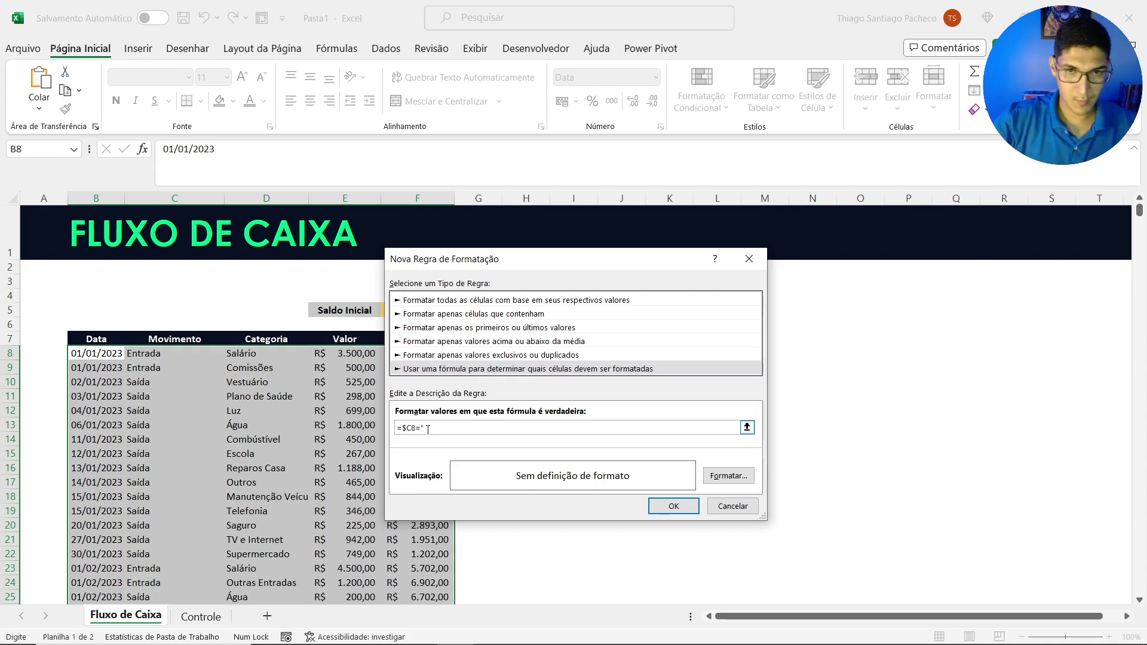
text("Entrada)
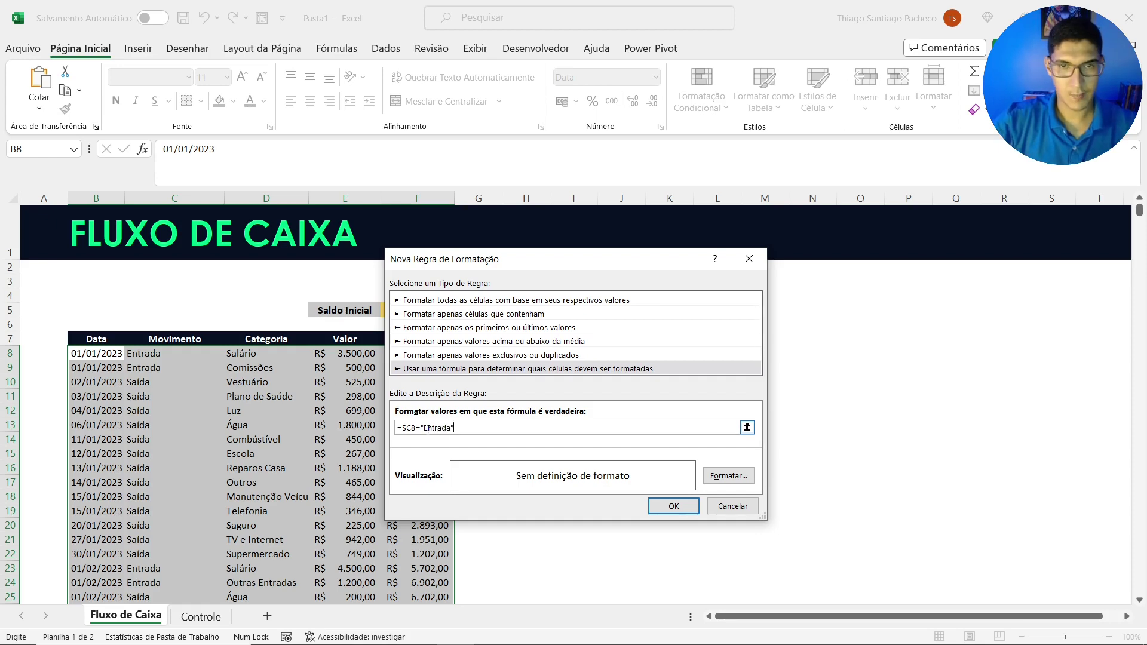
text(")
Give the Entrada rule a solid green background fill and apply it to the table
click(727, 477)
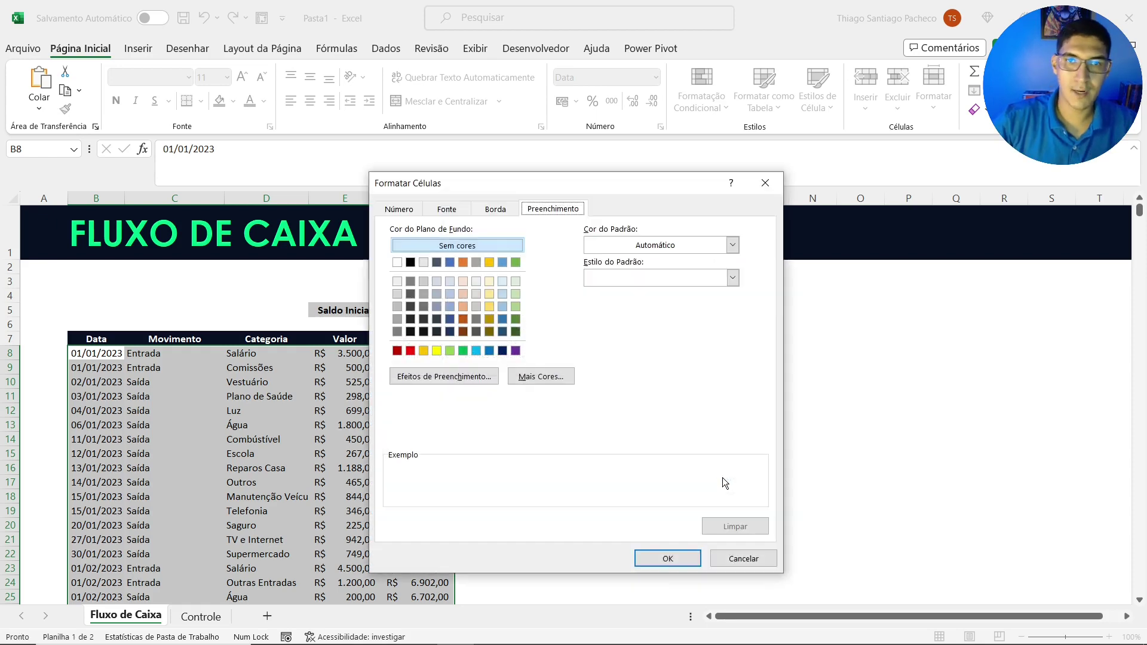
click(517, 262)
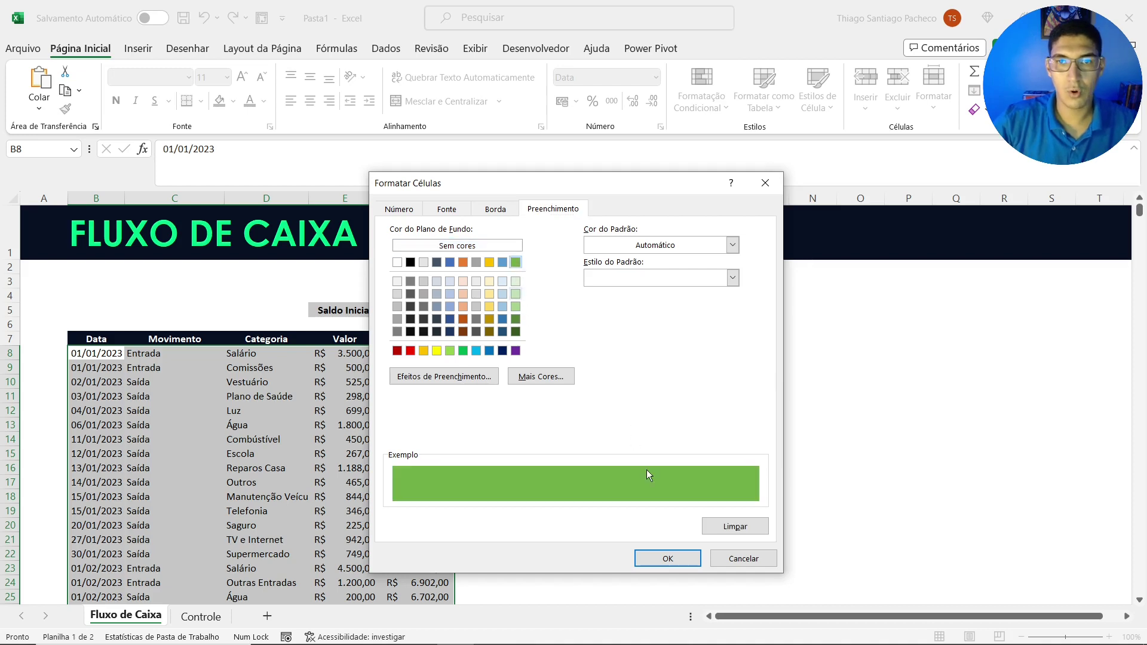
click(655, 558)
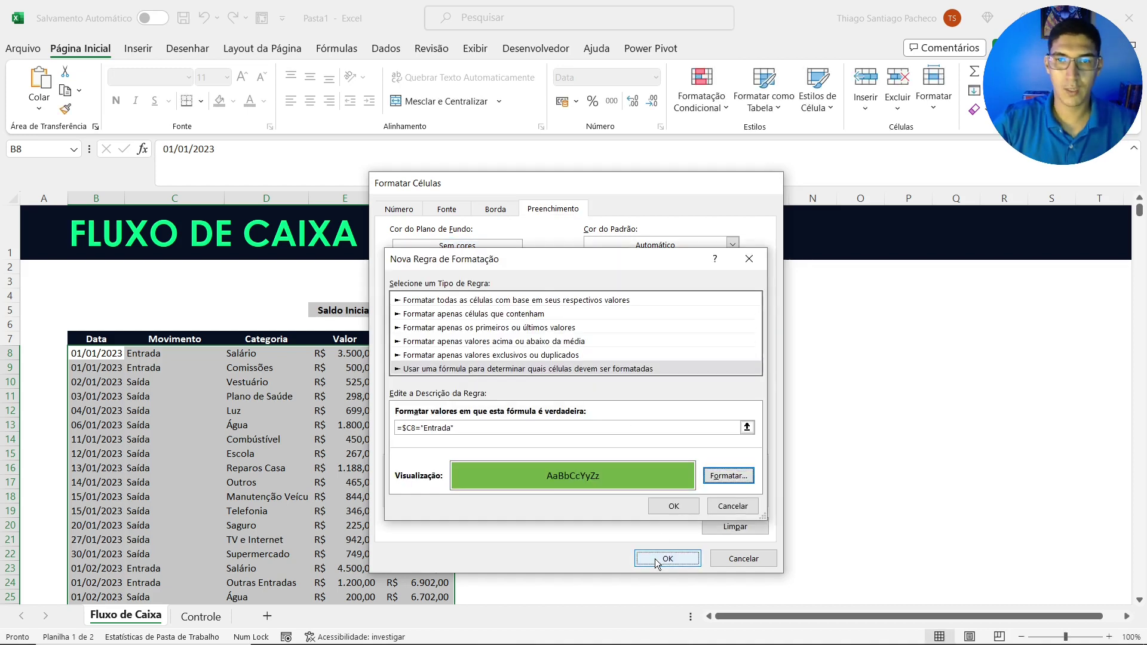
click(674, 507)
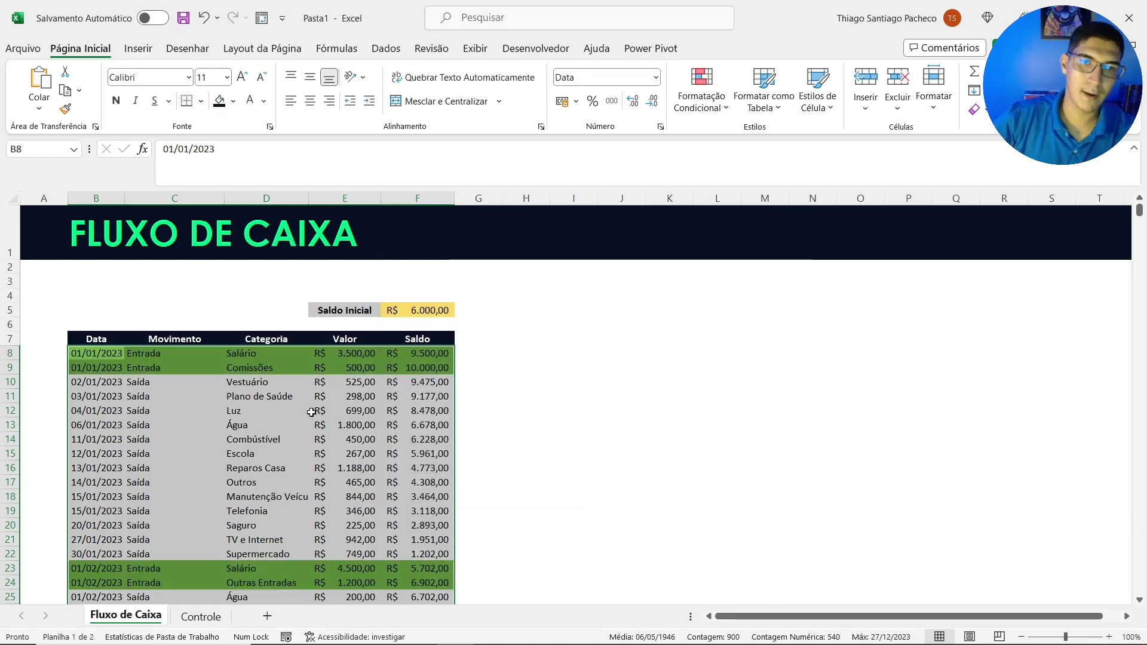
click(169, 358)
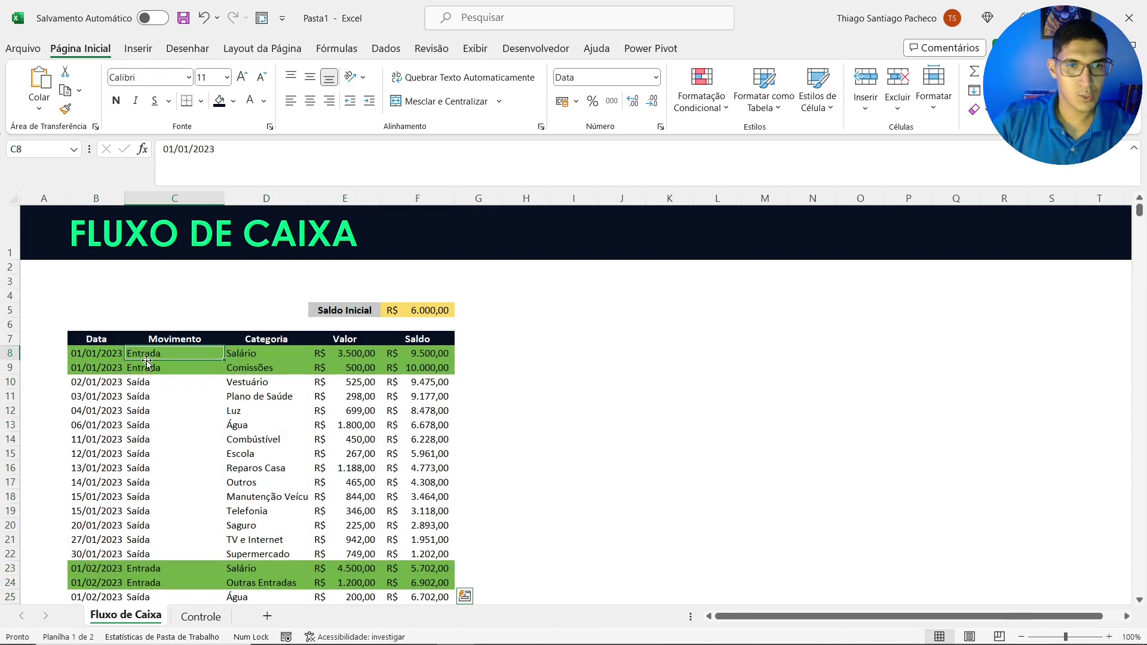
click(146, 369)
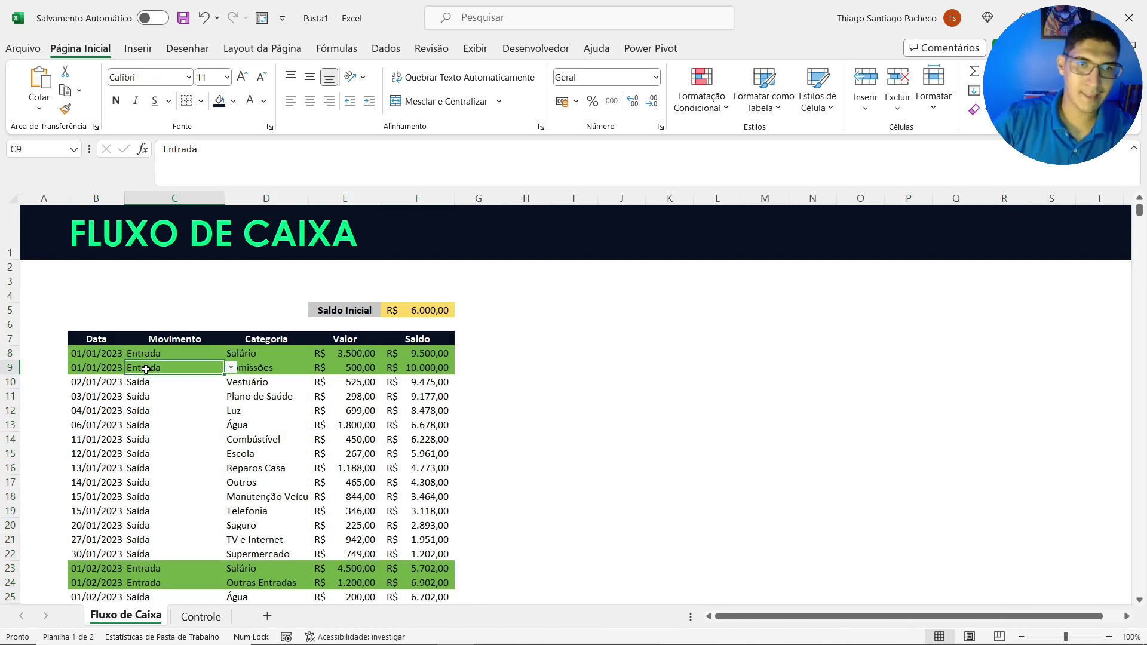
scroll(145, 369, down, 3)
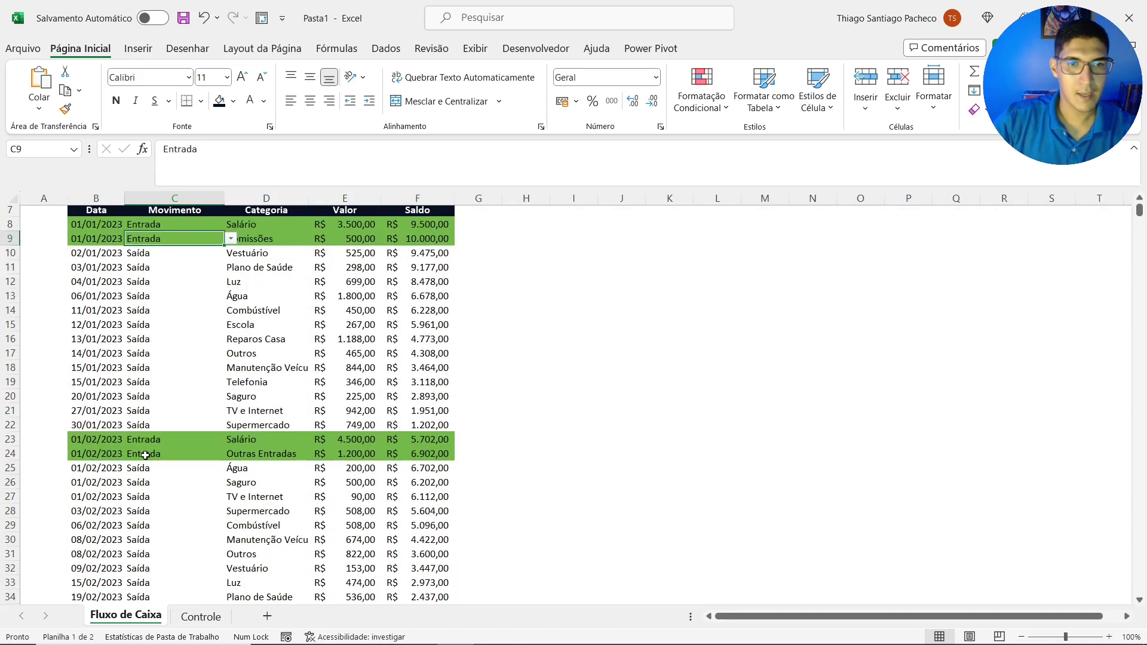
click(146, 454)
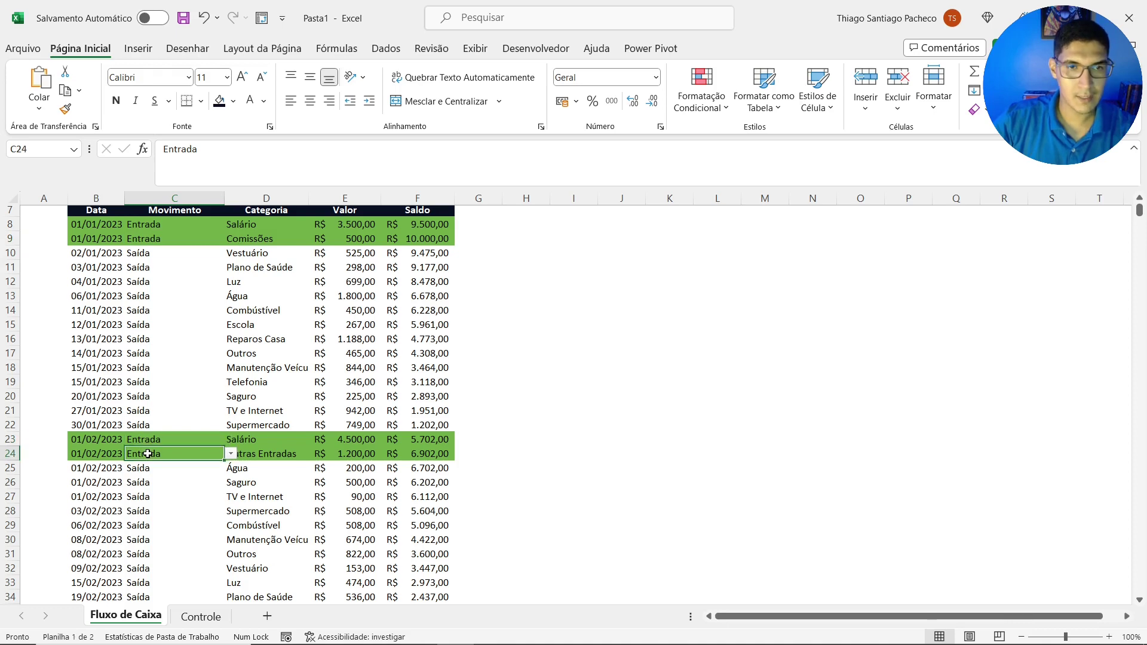
scroll(147, 453, up, 1)
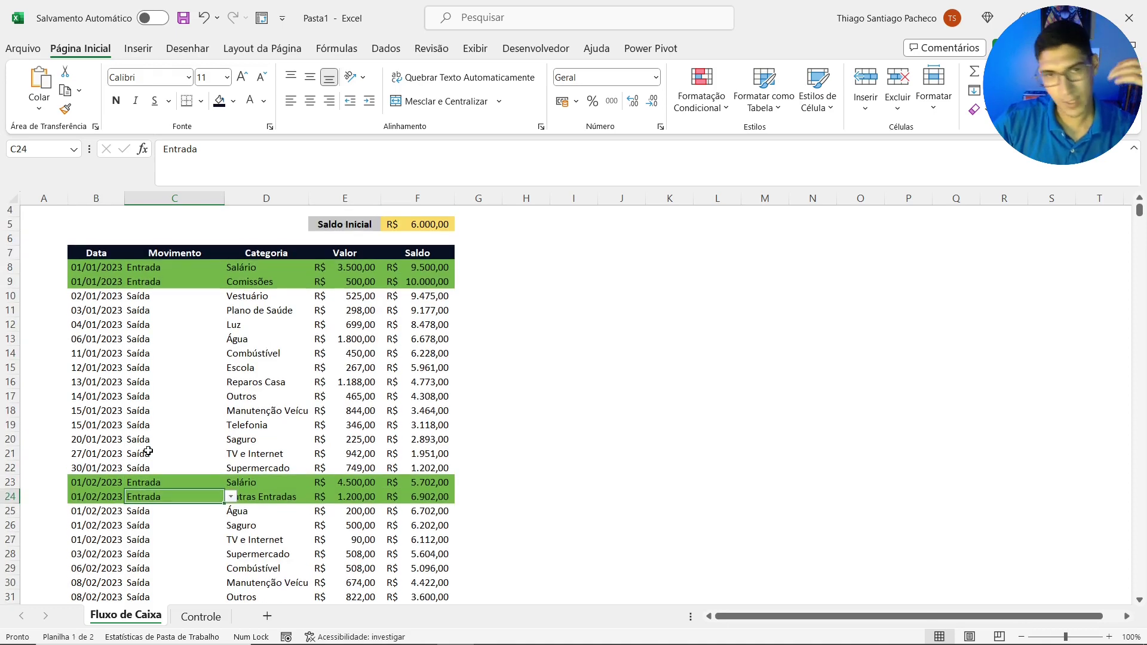
Check the green fill on the Entrada rows from January to April across the cash-flow table
scroll(148, 452, down, 5)
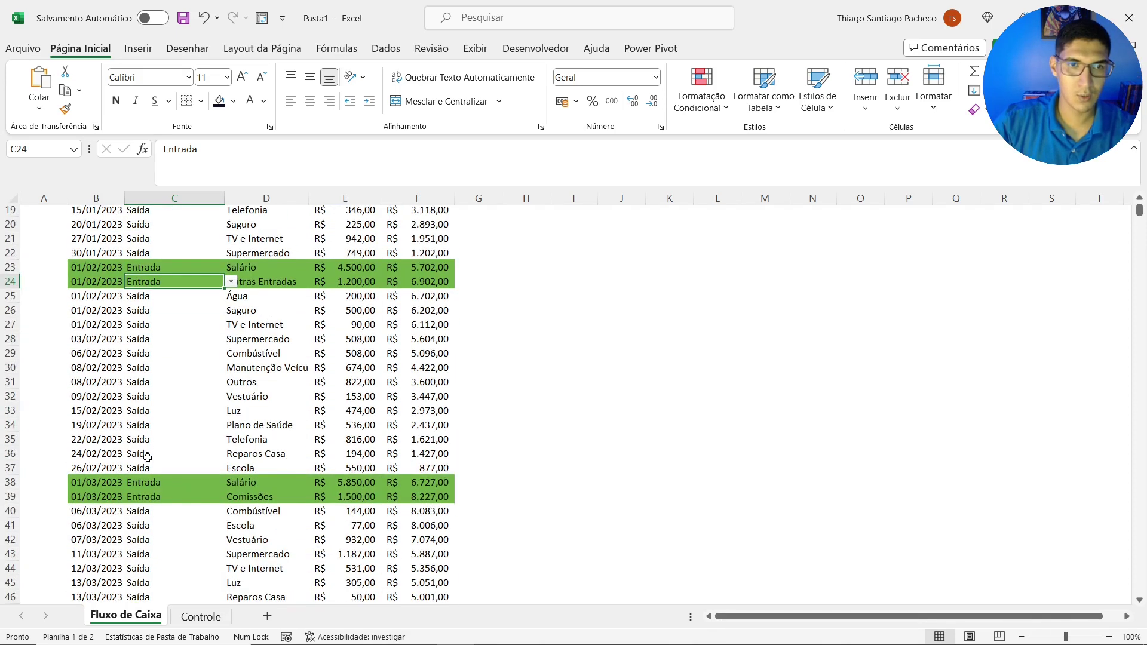
scroll(148, 458, up, 4)
scroll(149, 463, down, 5)
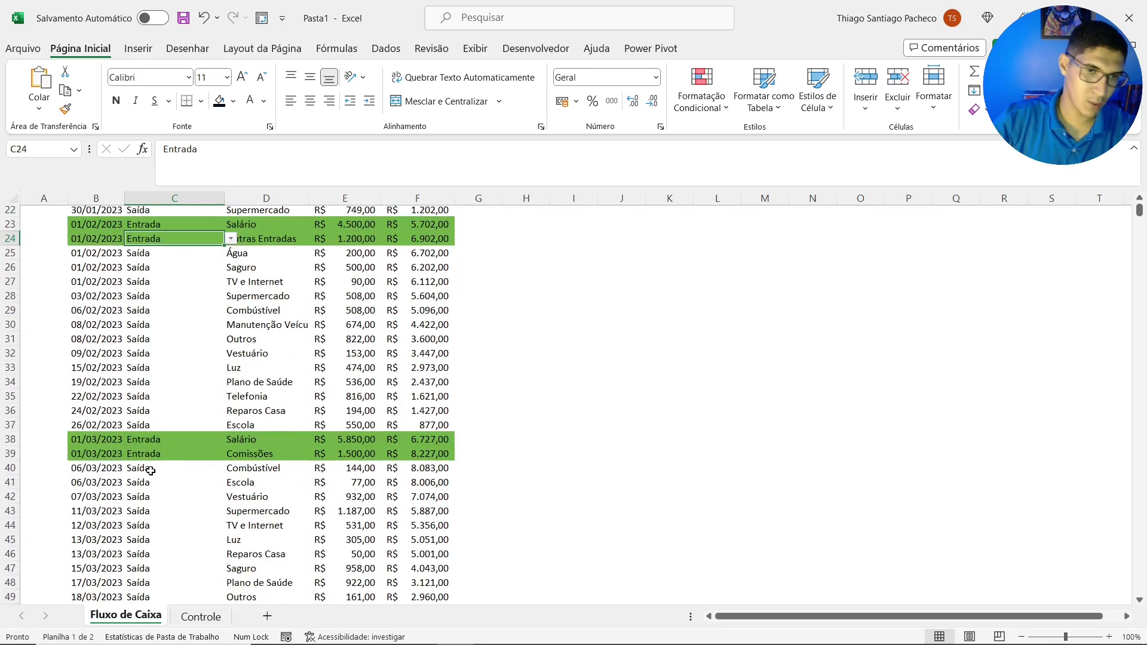
scroll(149, 471, down, 5)
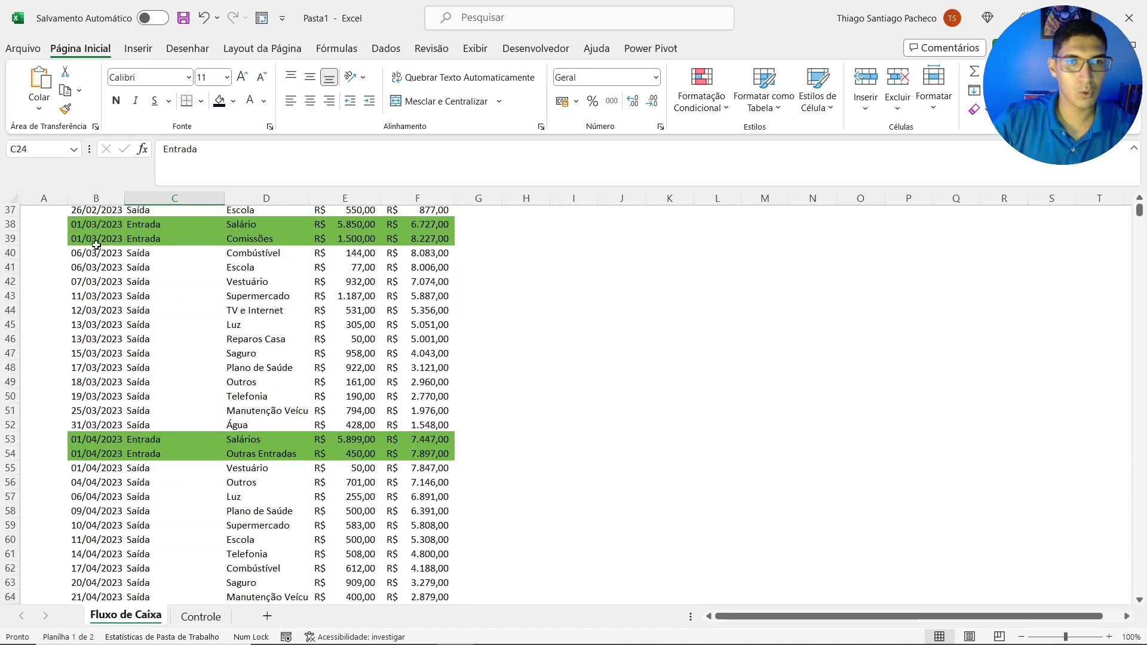
scroll(293, 439, down, 1)
scroll(320, 426, up, 2)
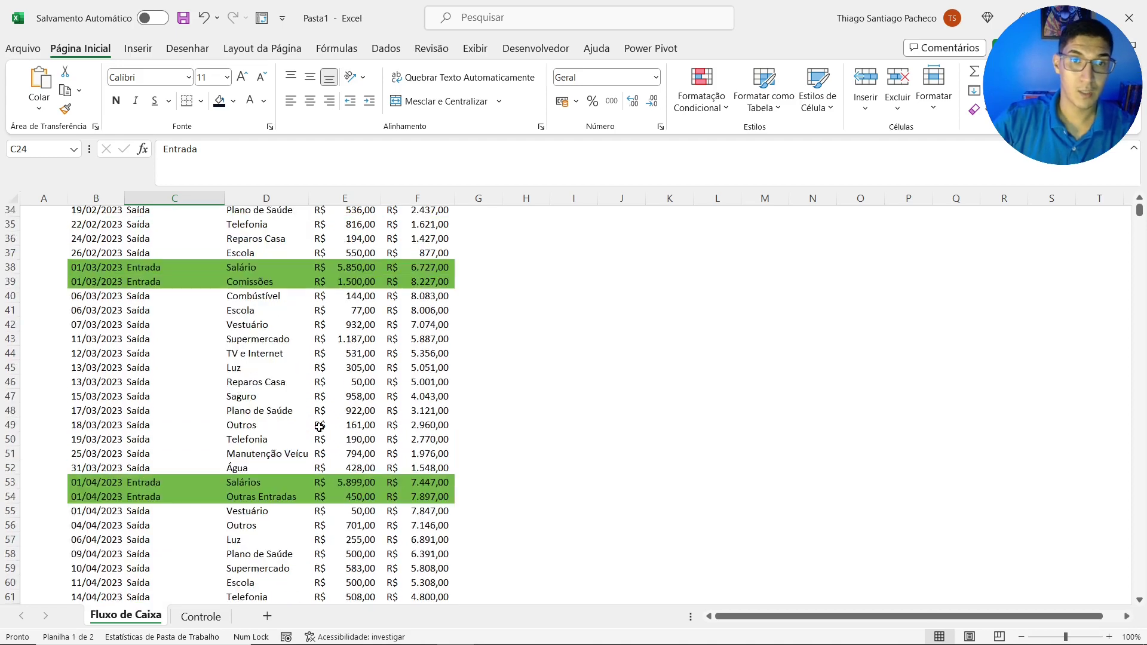
scroll(320, 426, up, 11)
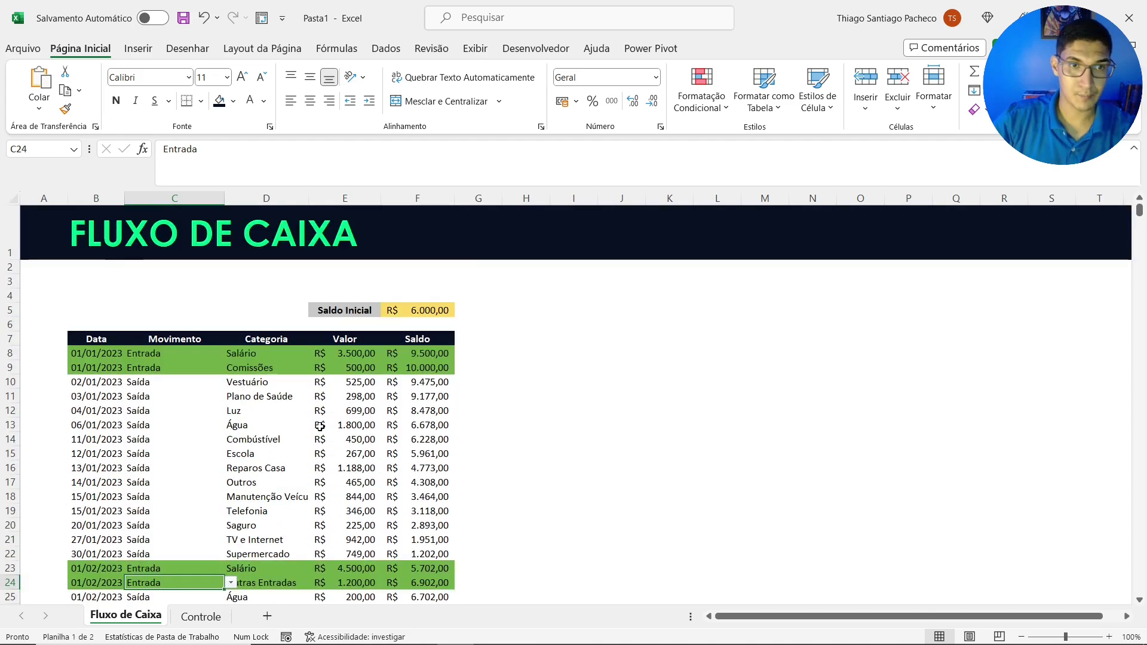
Examine the January movements in rows 8 to 22, following the Valor and Saldo cells down to the month's last Saída
click(79, 382)
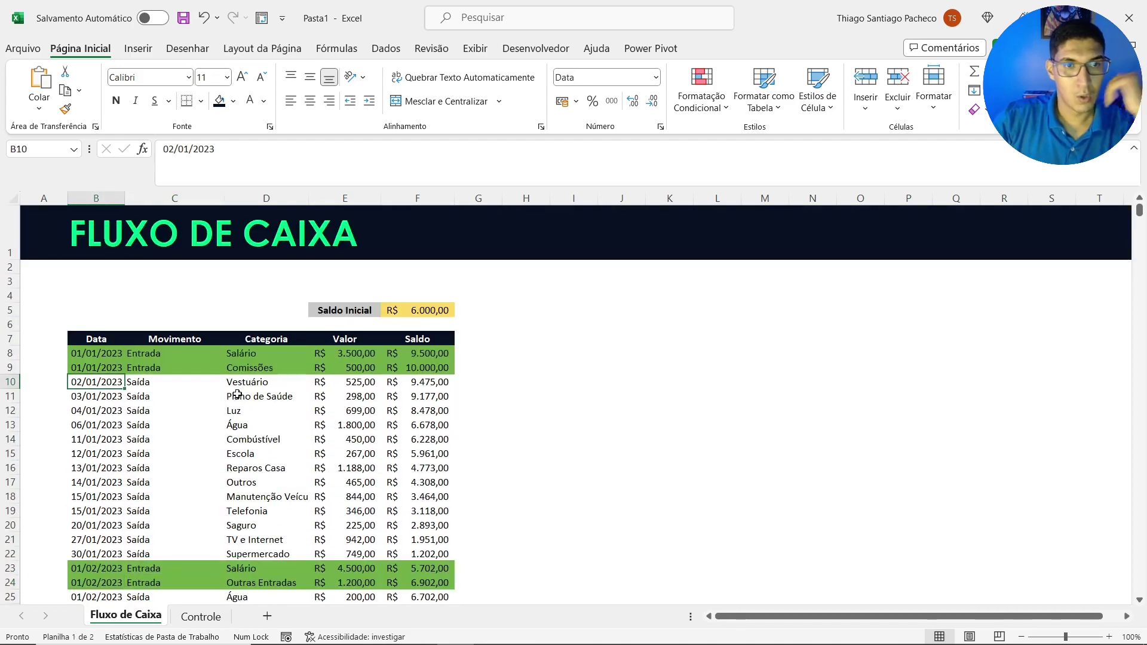
click(101, 353)
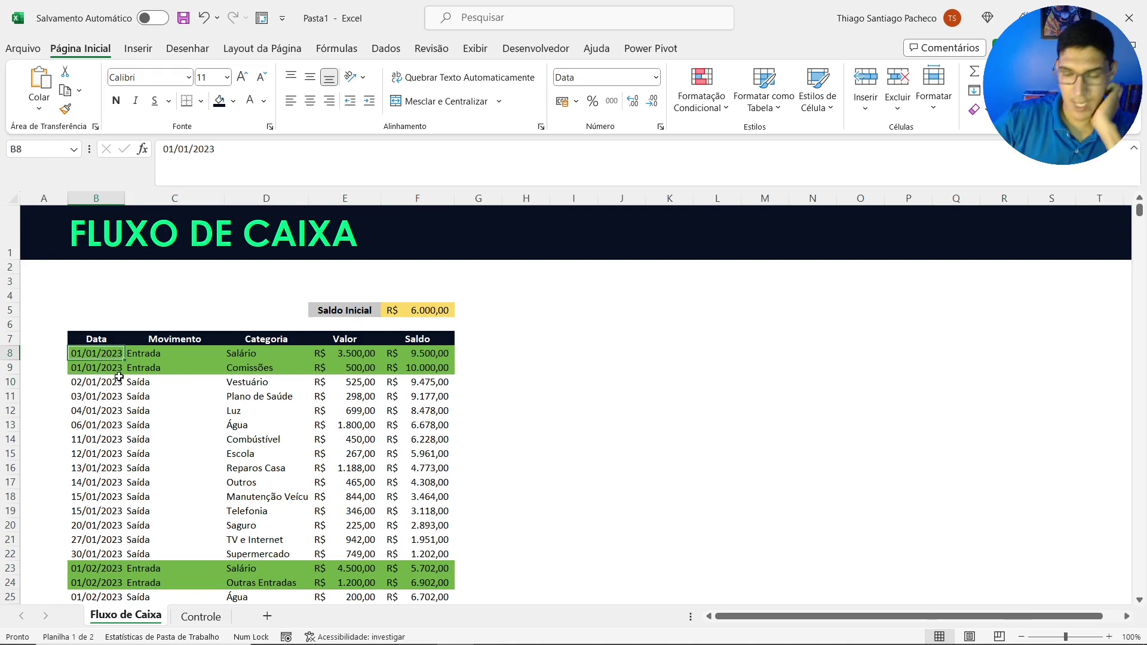
key(Right)
key(Right)
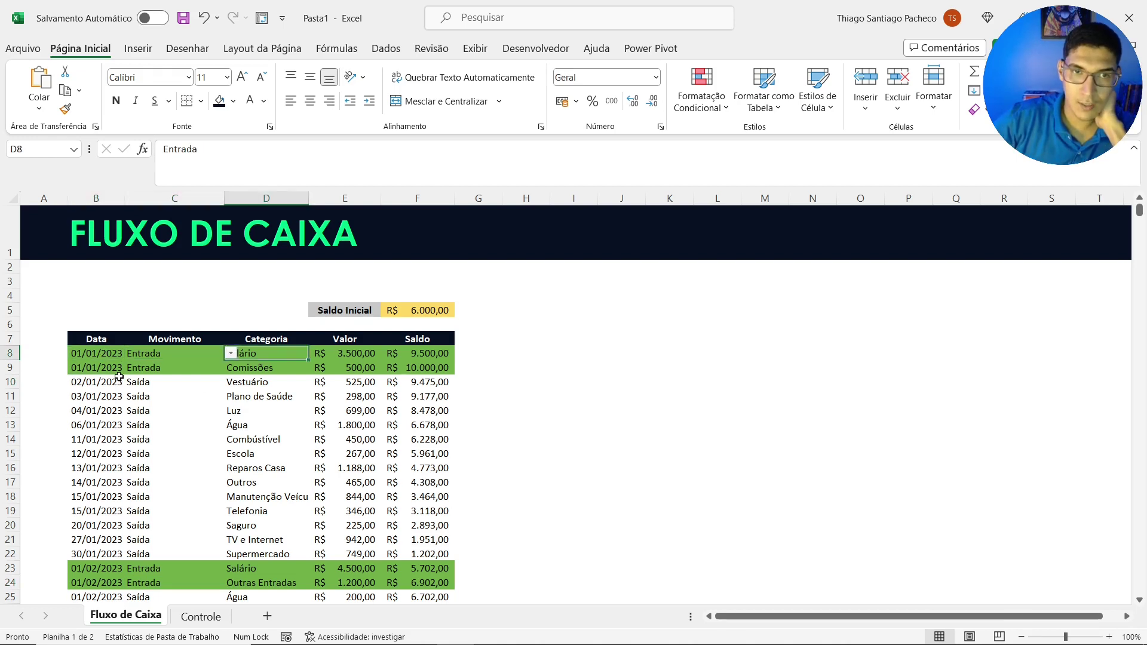
key(Right)
key(Down)
key(Down)
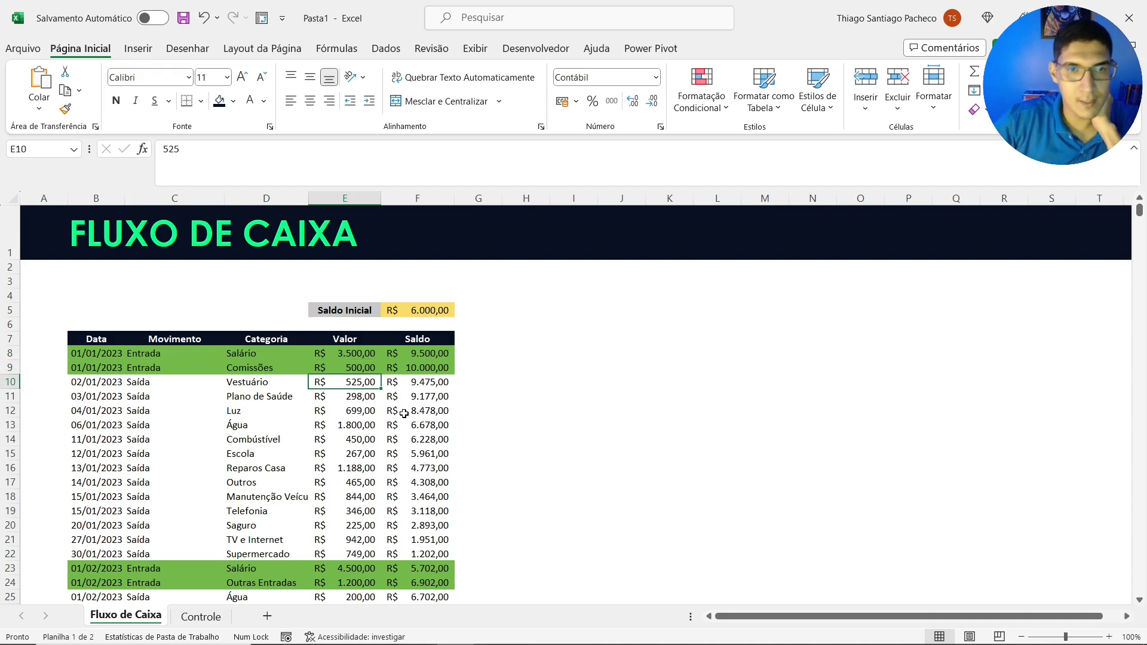
click(353, 397)
click(419, 398)
click(418, 412)
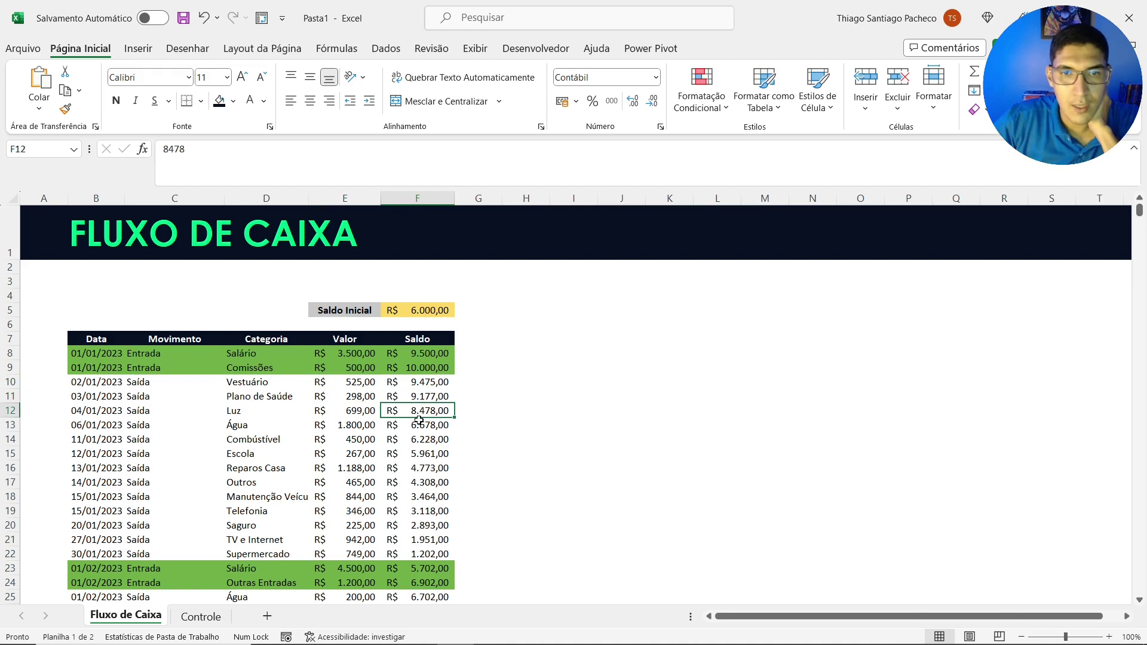
click(420, 427)
click(420, 436)
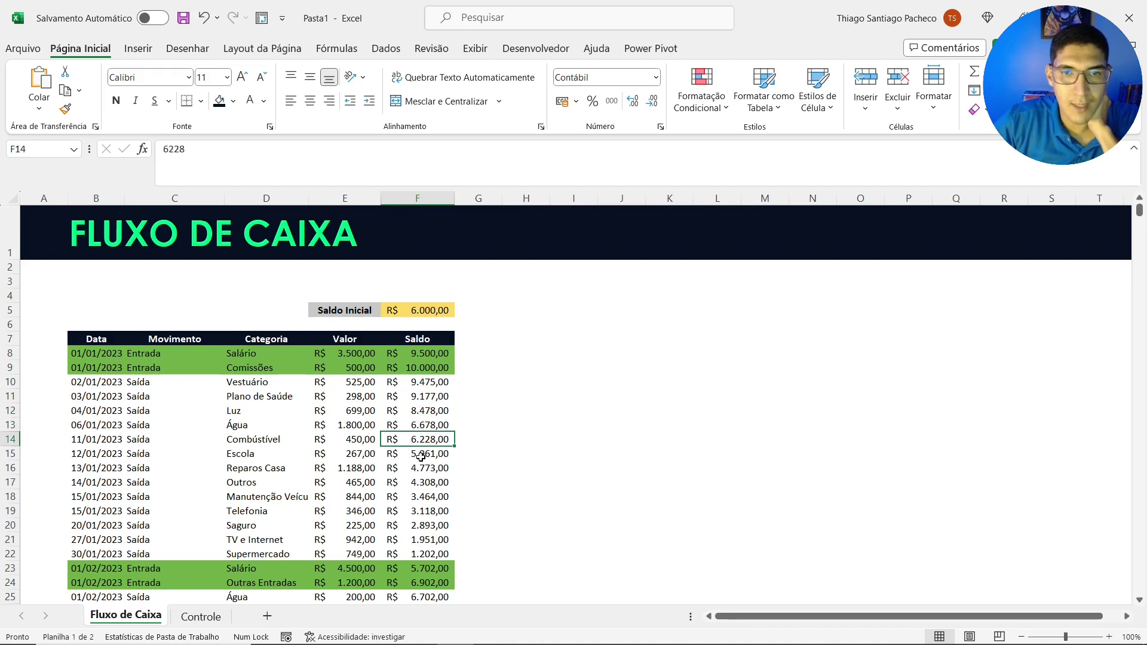
click(421, 453)
click(421, 468)
click(370, 554)
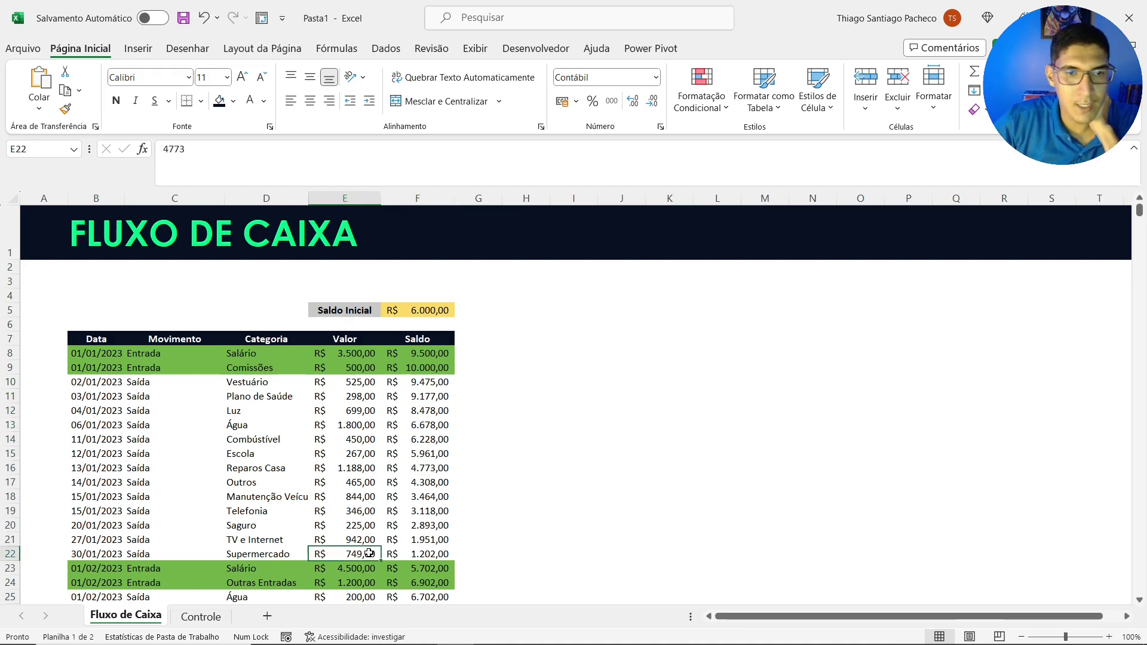
click(425, 556)
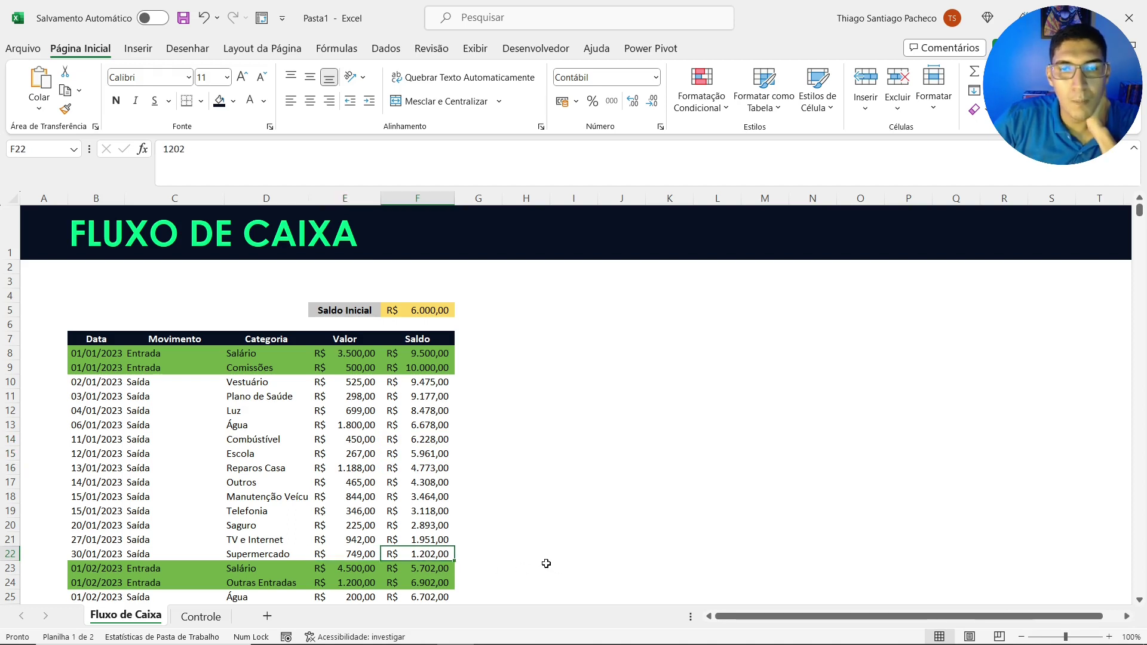
Examine Valor and Saldo for the February Entrada rows 23 and 24, and the Saída values in E25:E32
scroll(471, 527, down, 1)
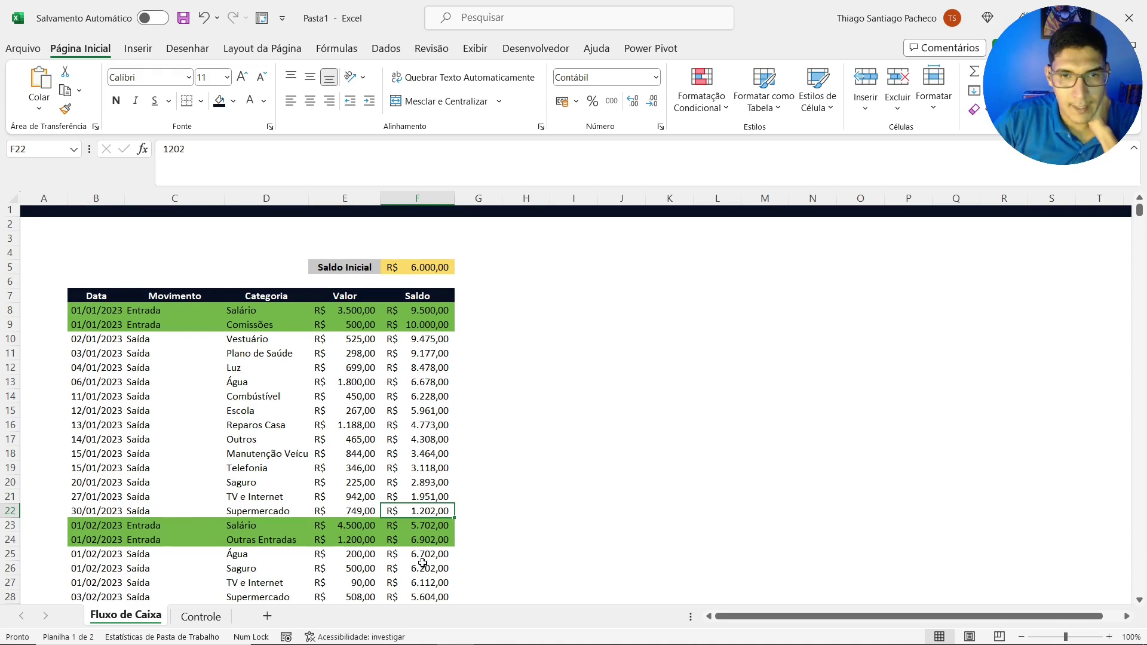
click(351, 527)
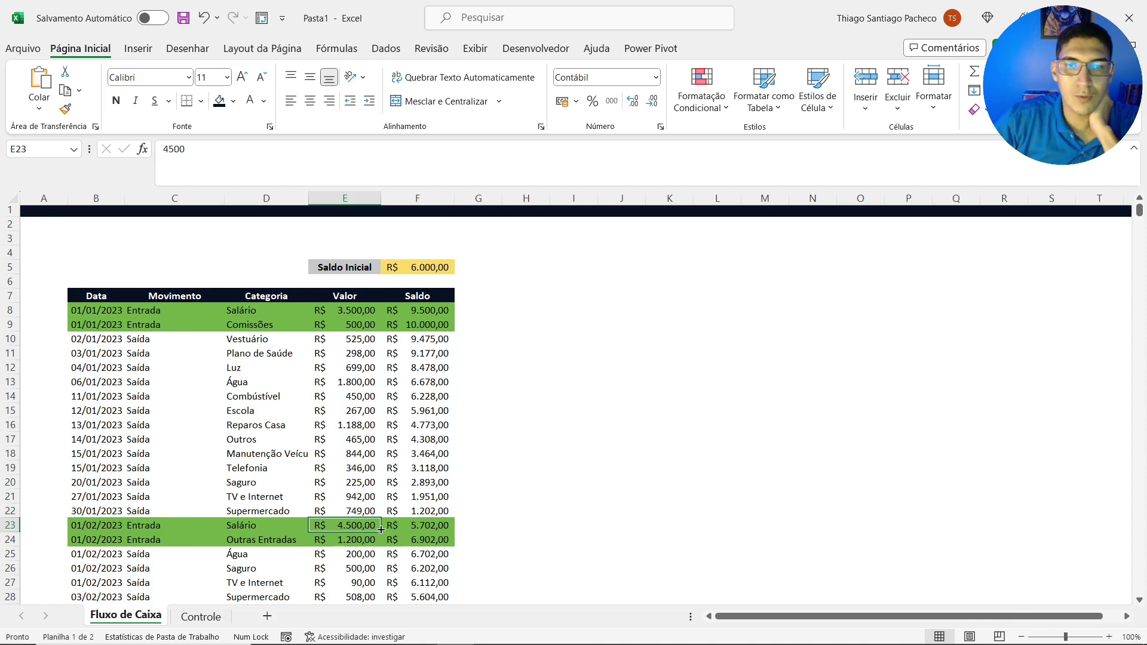
click(421, 529)
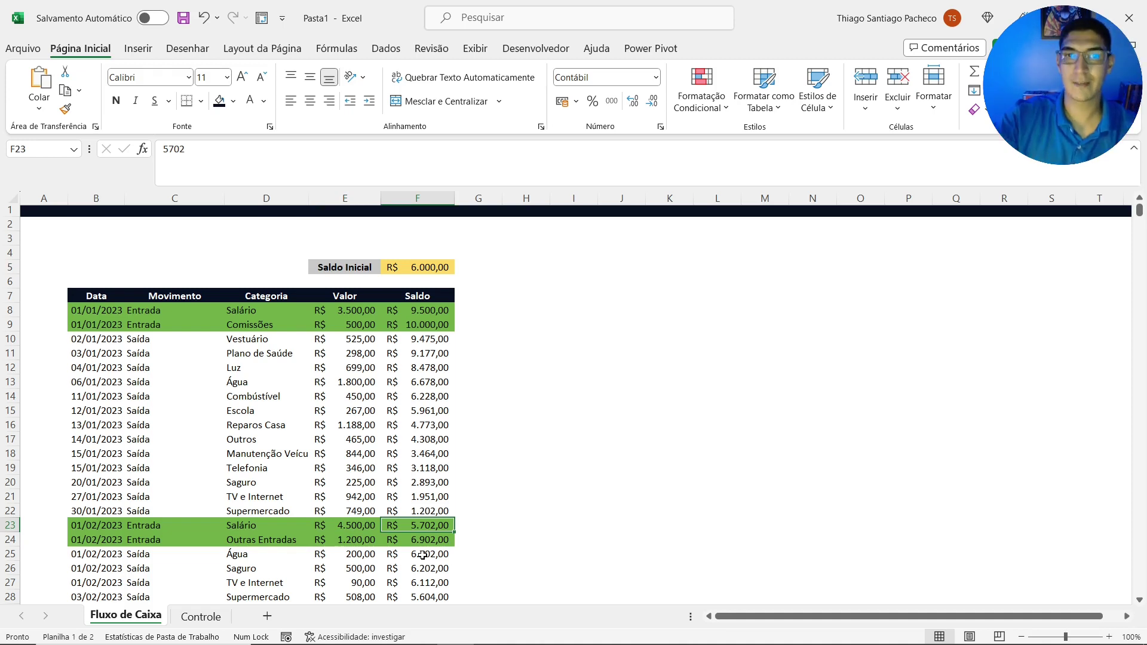
click(366, 540)
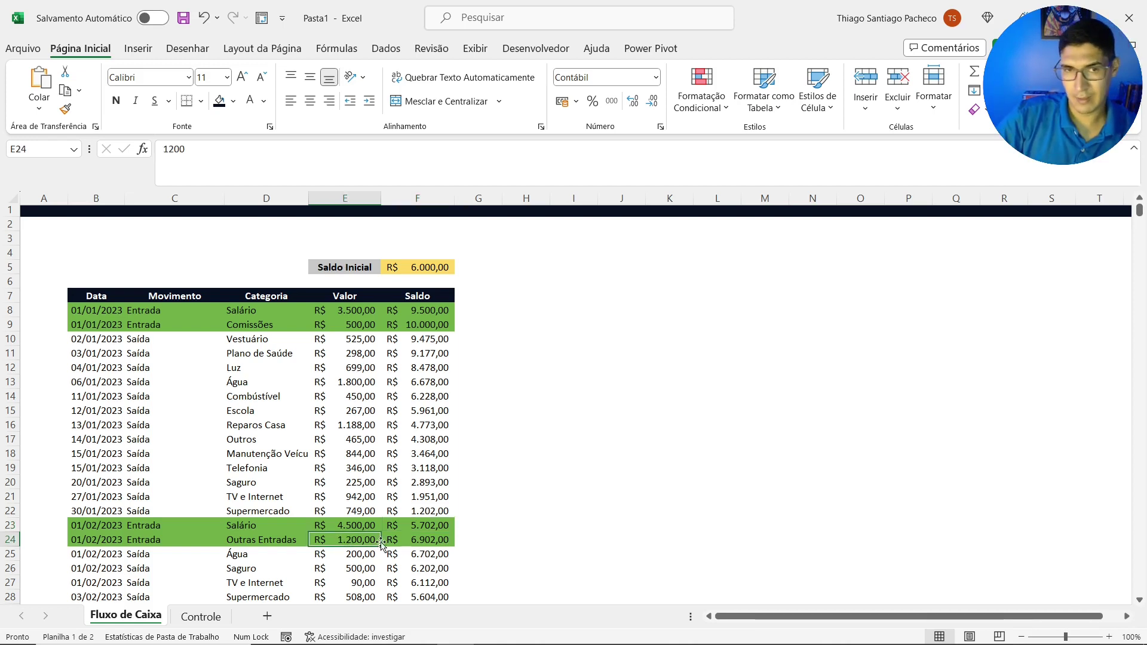
click(429, 539)
scroll(436, 553, down, 3)
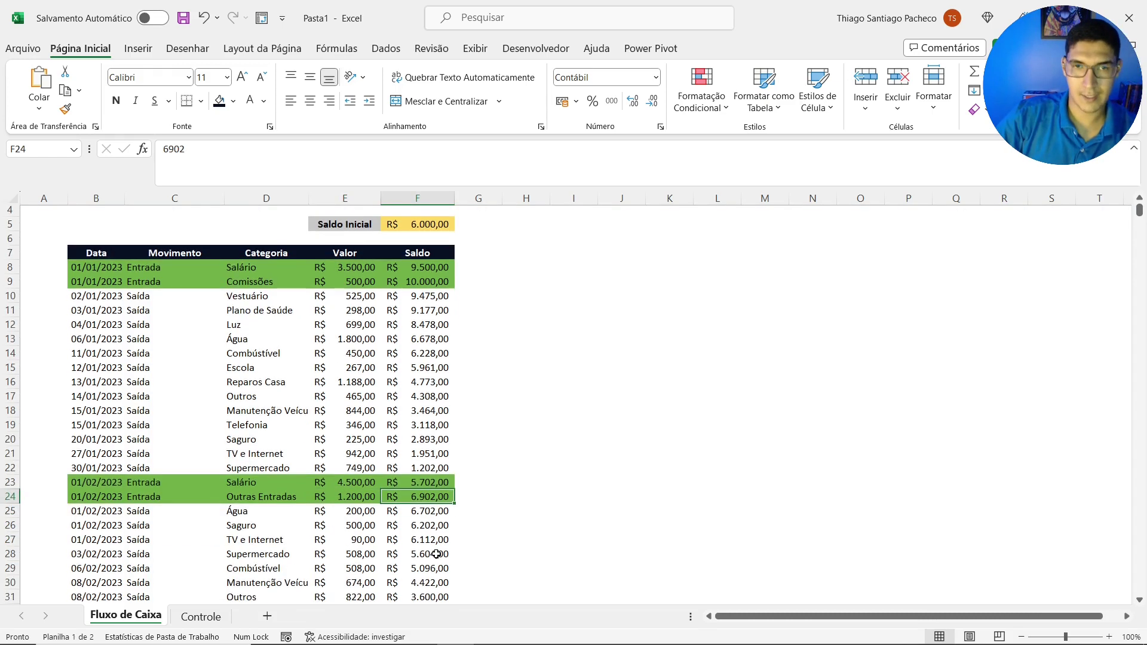
drag(361, 424, 355, 522)
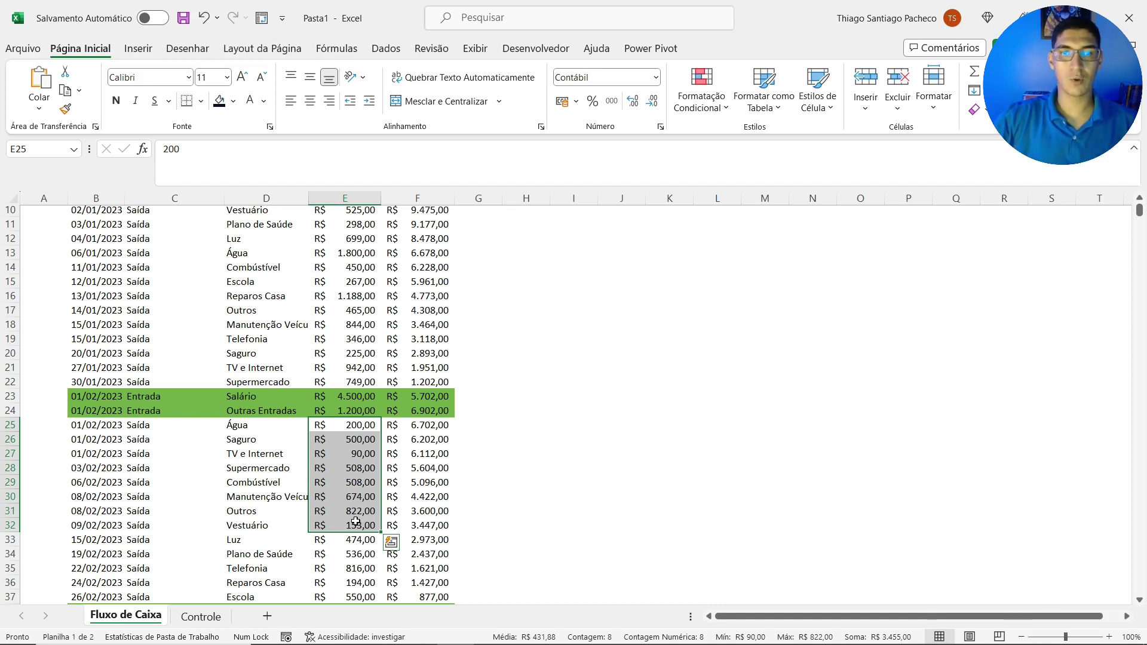
Review the Entrada and Saída rows and their Saldo values from February through November
scroll(355, 522, down, 5)
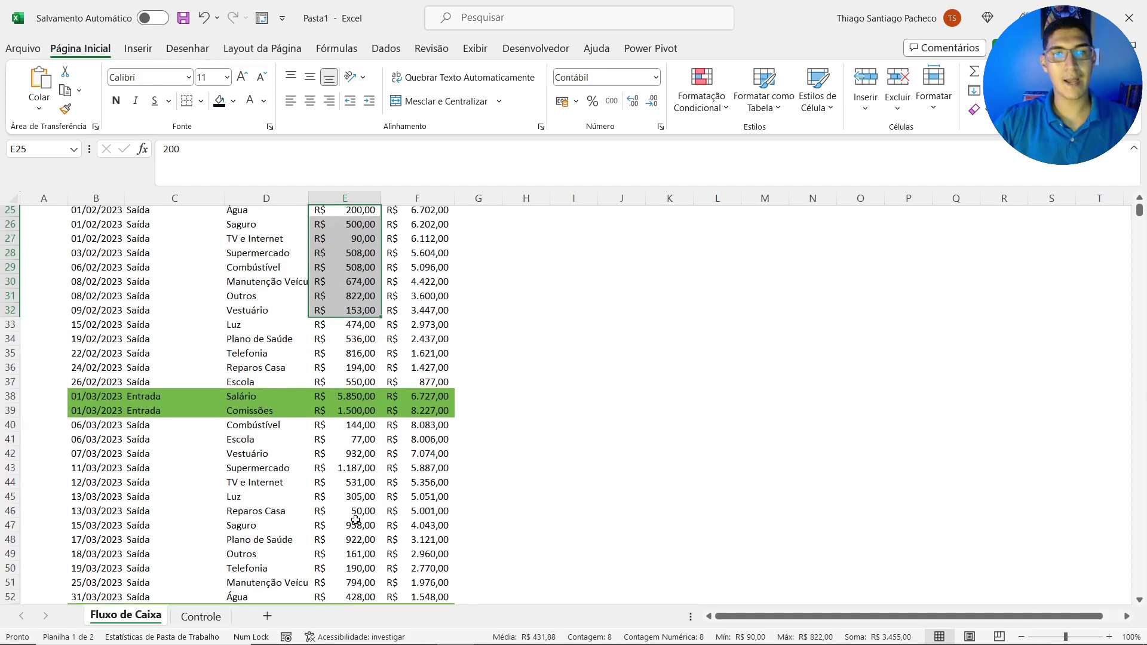
scroll(356, 520, down, 5)
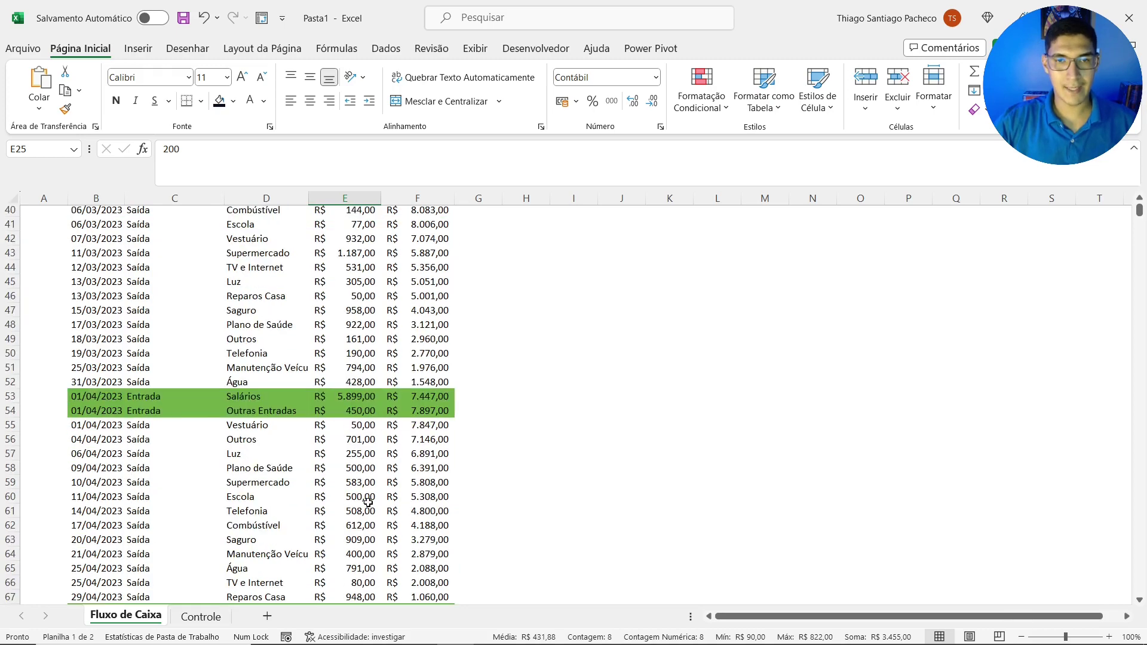
scroll(368, 503, down, 9)
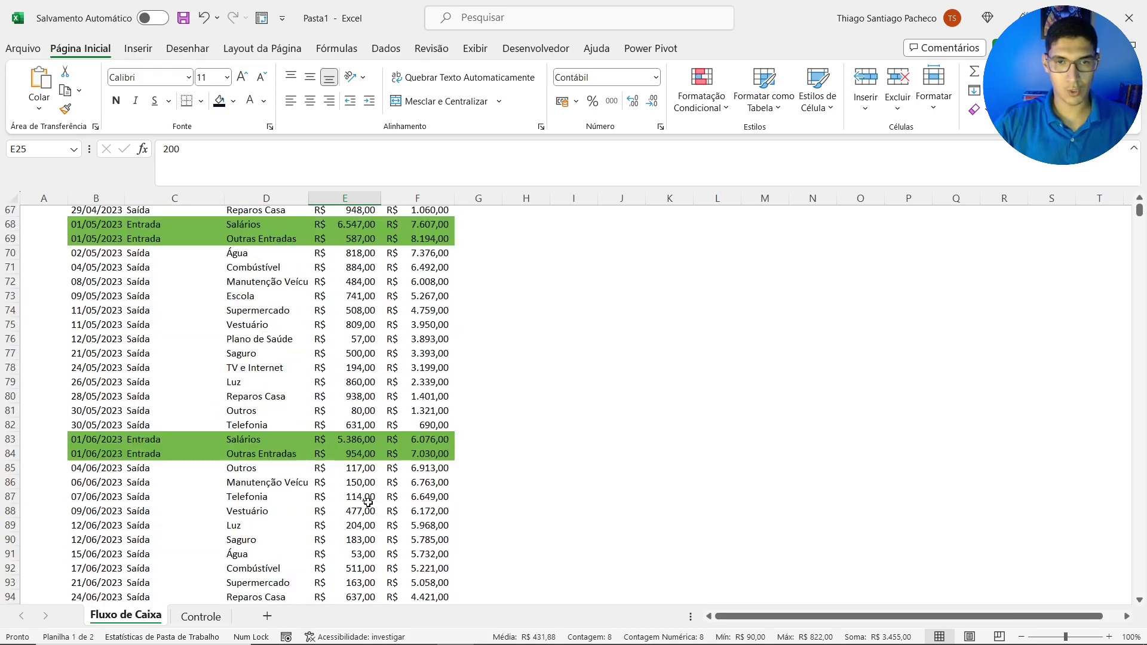
scroll(368, 503, down, 9)
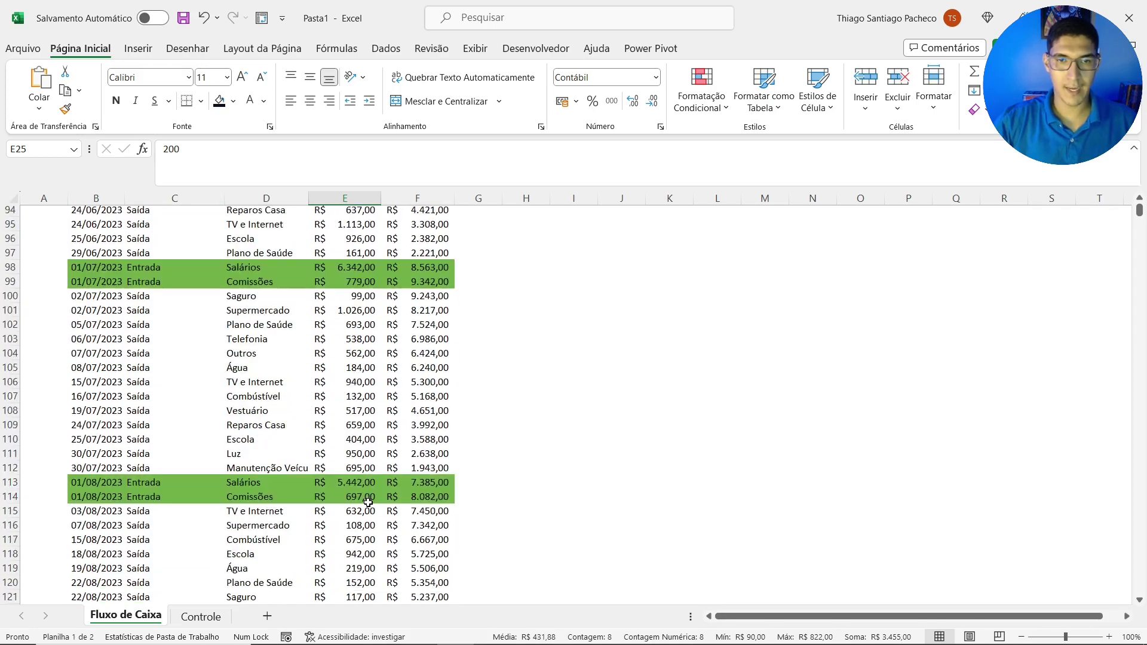
scroll(368, 503, down, 9)
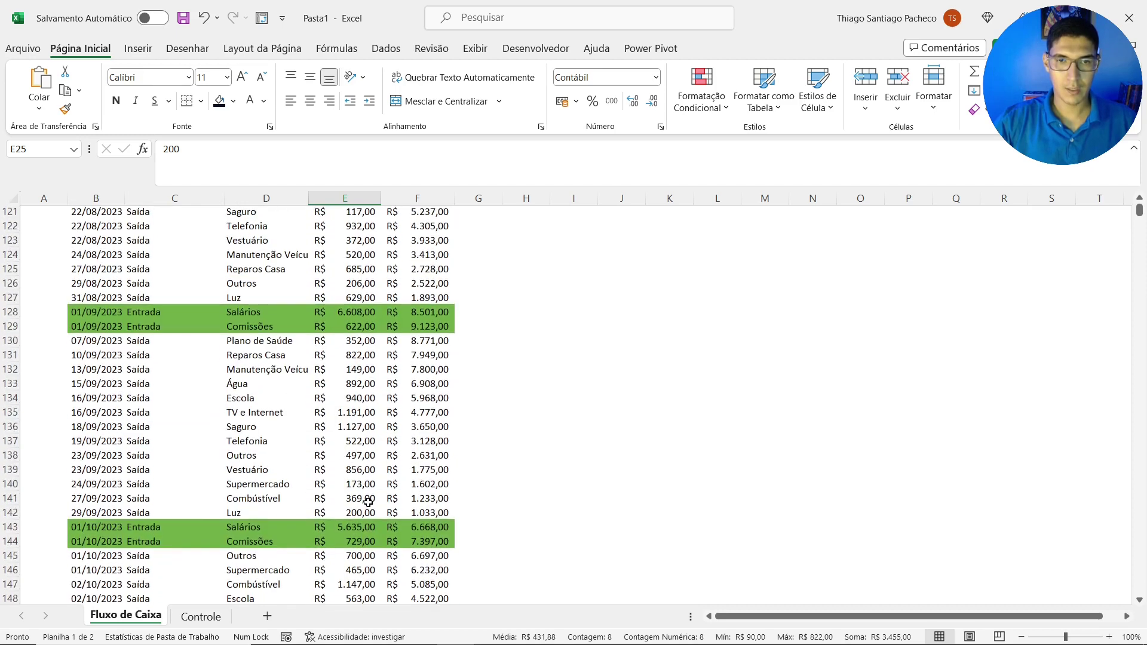
scroll(368, 503, down, 6)
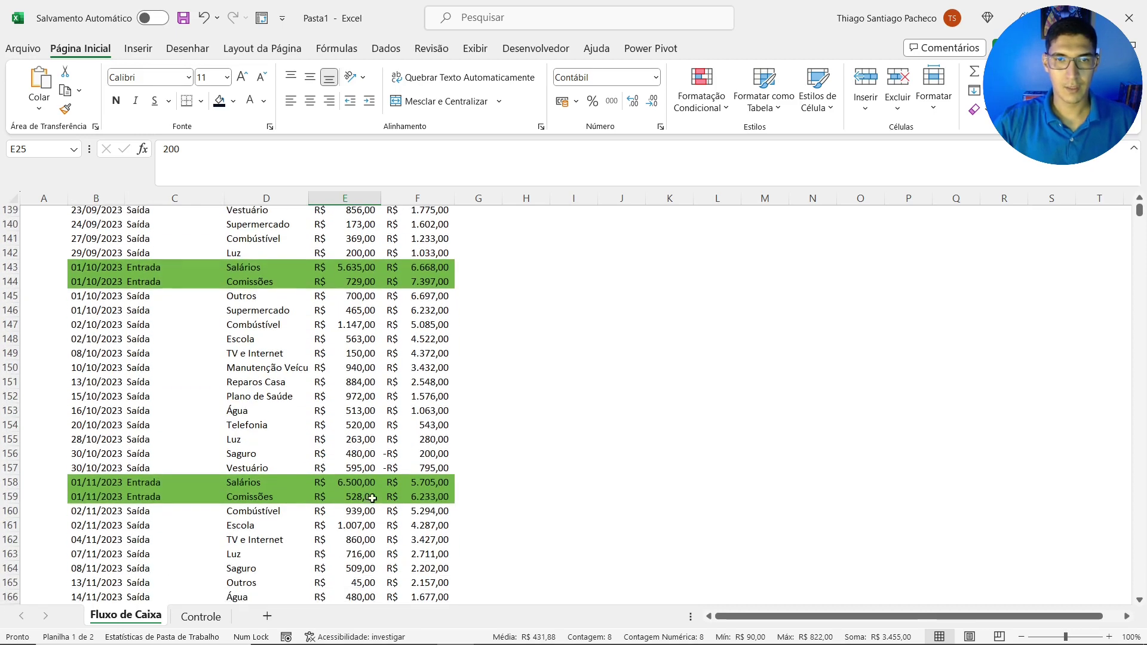
scroll(386, 425, down, 1)
Compare Valor and Saldo from the October Entrada rows to the 01/11/2023 Salários row, focusing on the end-of-October movements in rows 156 and 157
click(361, 231)
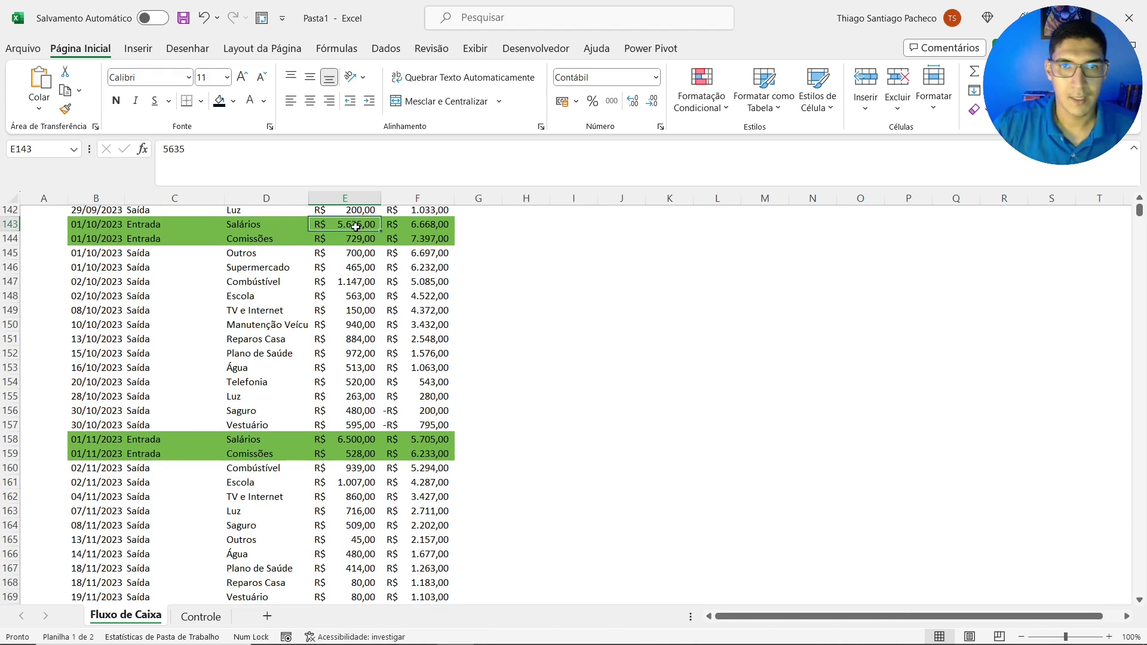
click(412, 225)
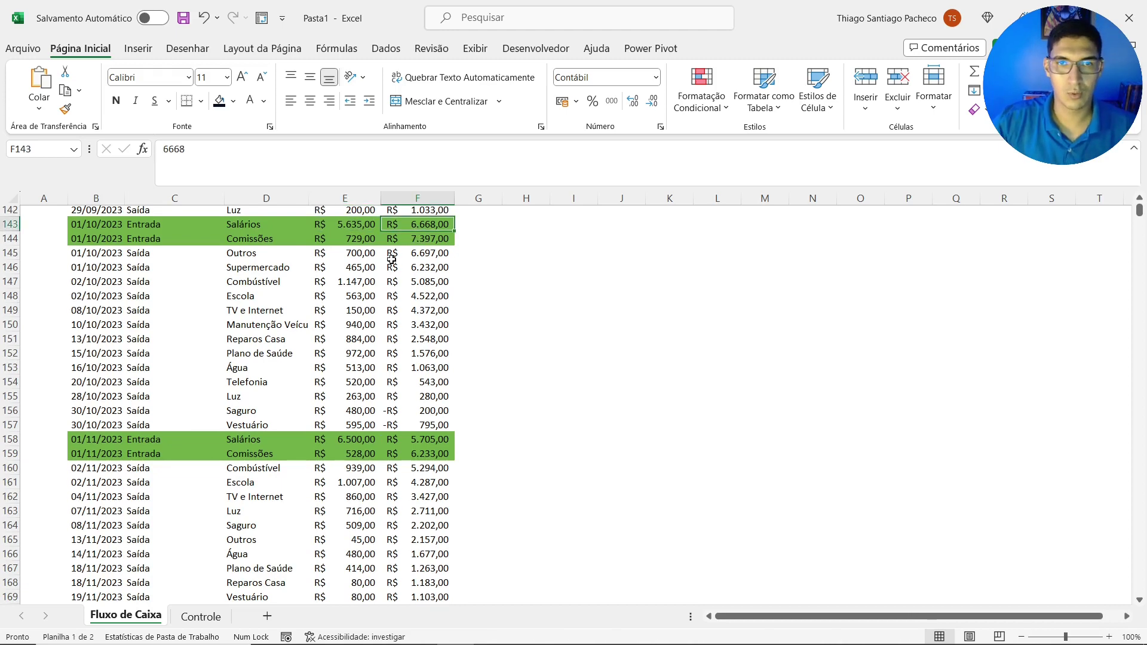
scroll(391, 259, up, 1)
click(363, 282)
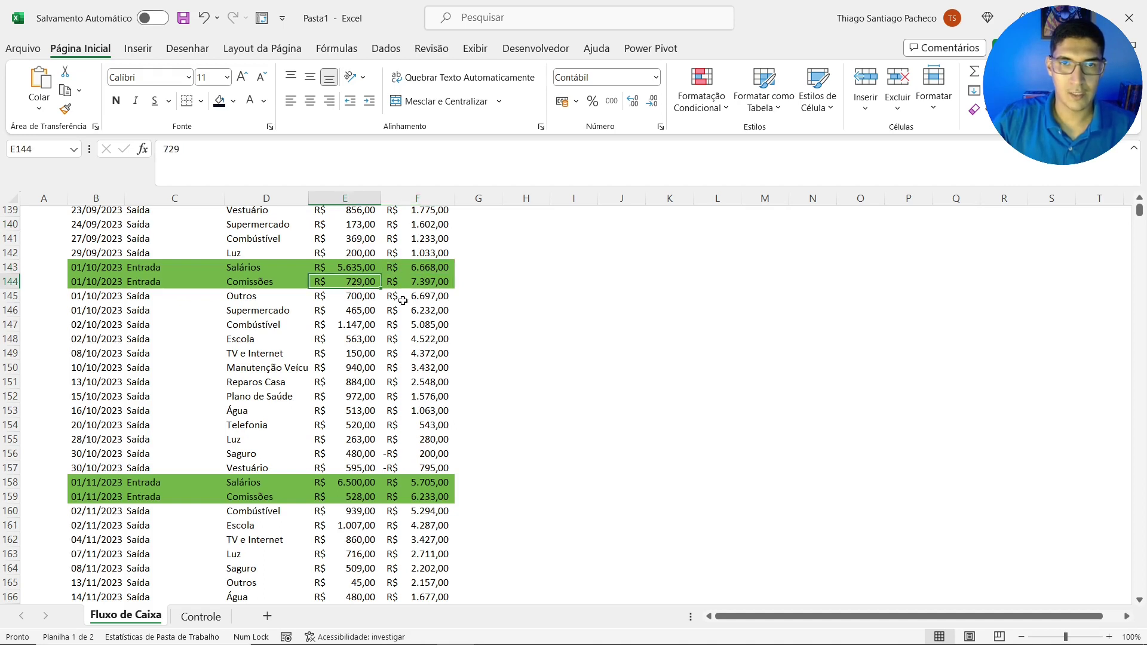
click(415, 298)
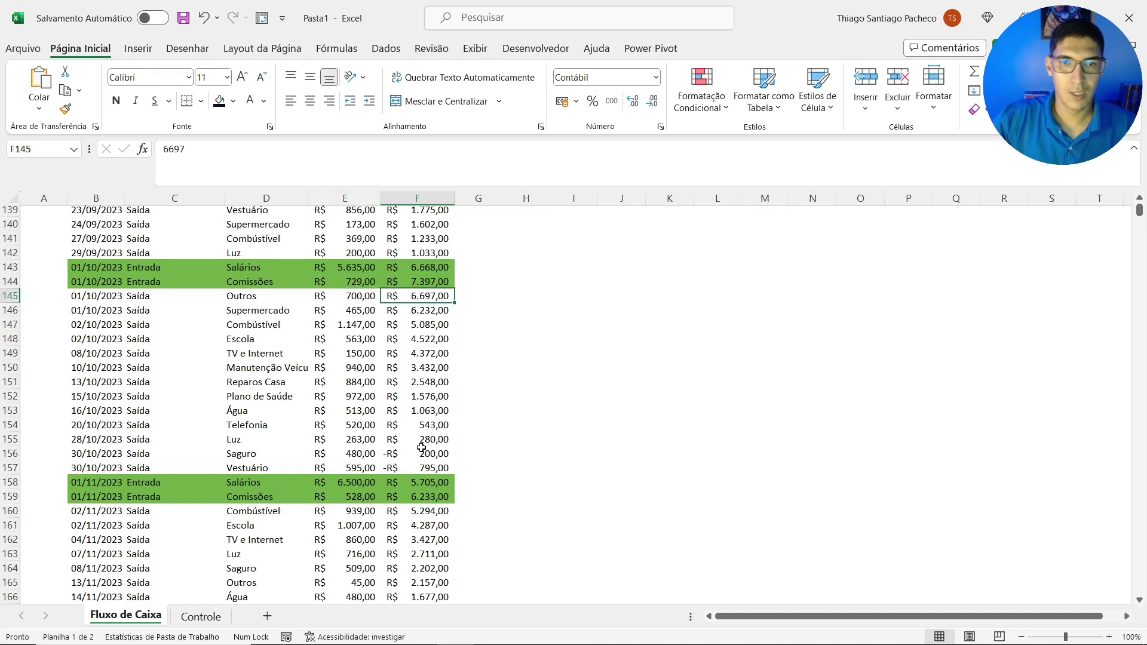
drag(425, 455, 423, 467)
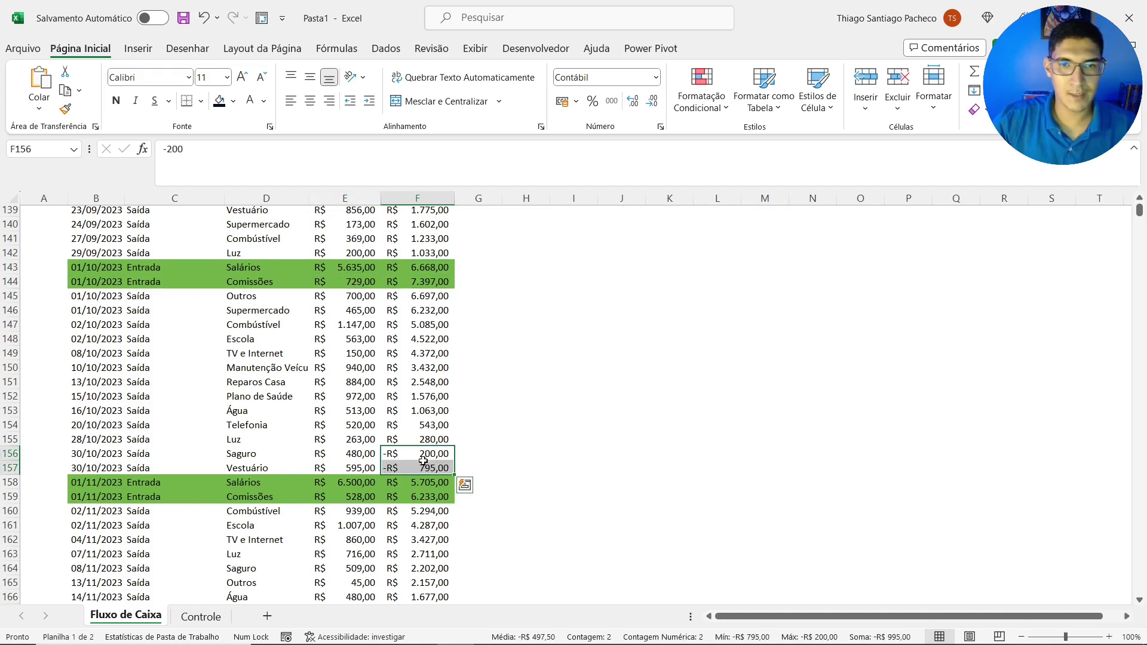
click(359, 455)
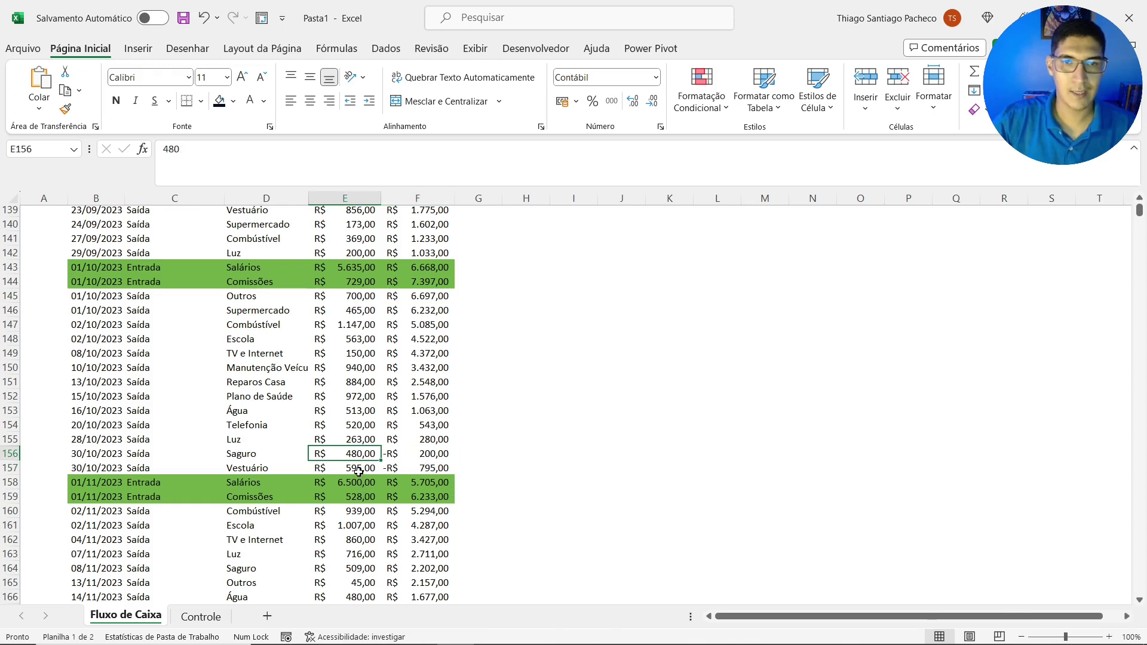
click(358, 469)
click(429, 468)
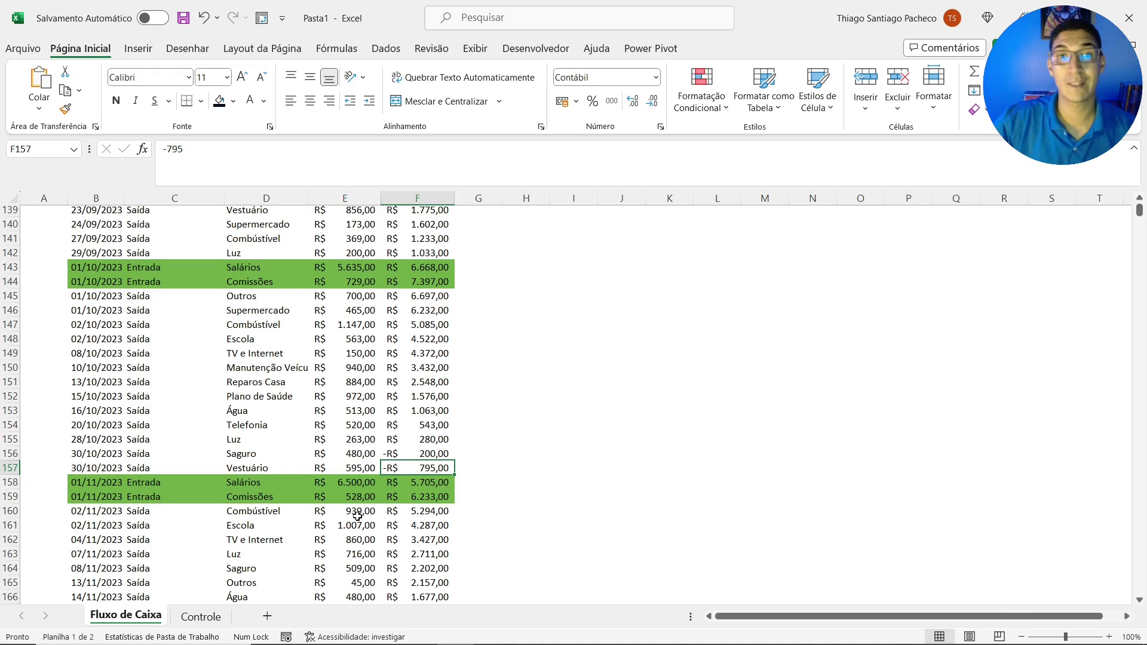
click(359, 484)
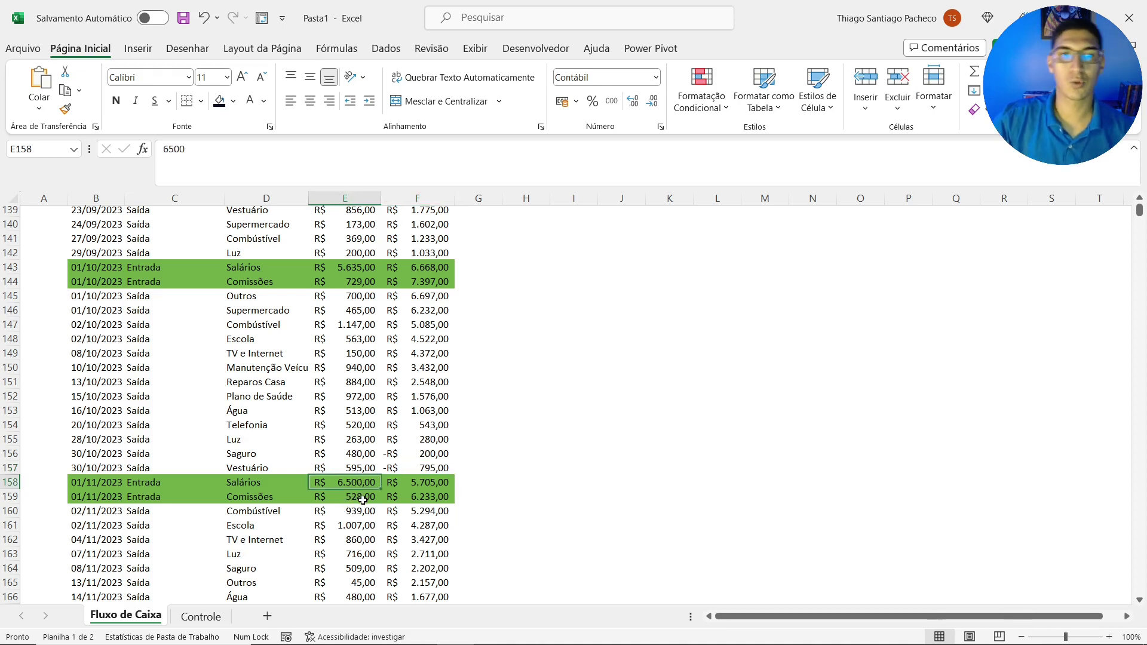
click(431, 482)
scroll(432, 481, down, 3)
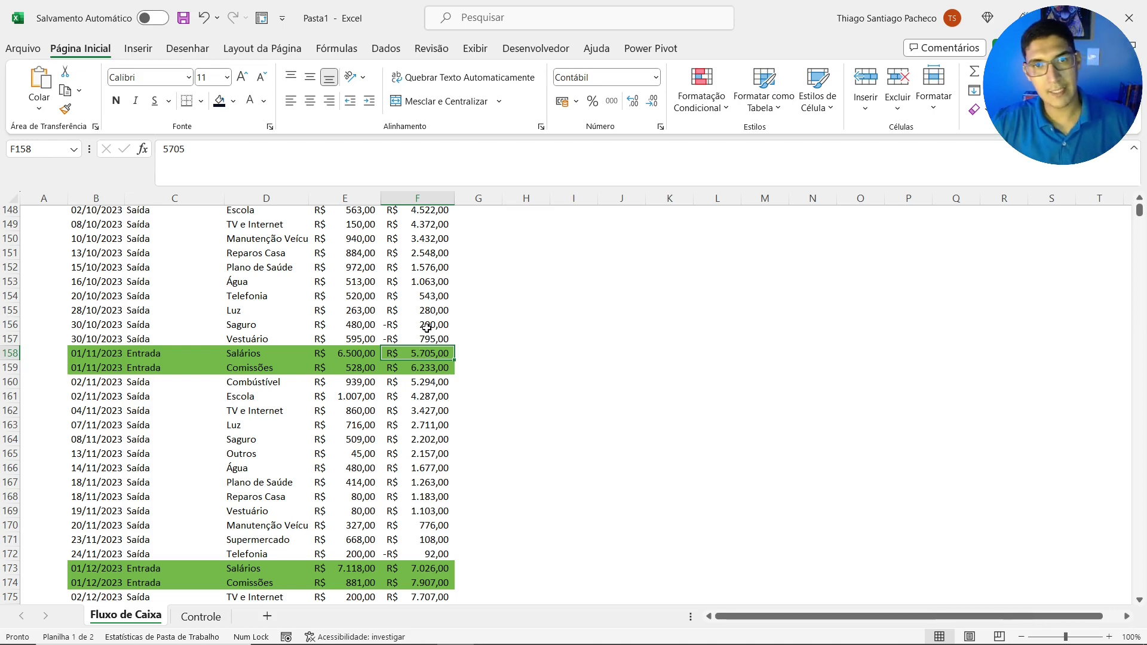
drag(427, 328, 353, 341)
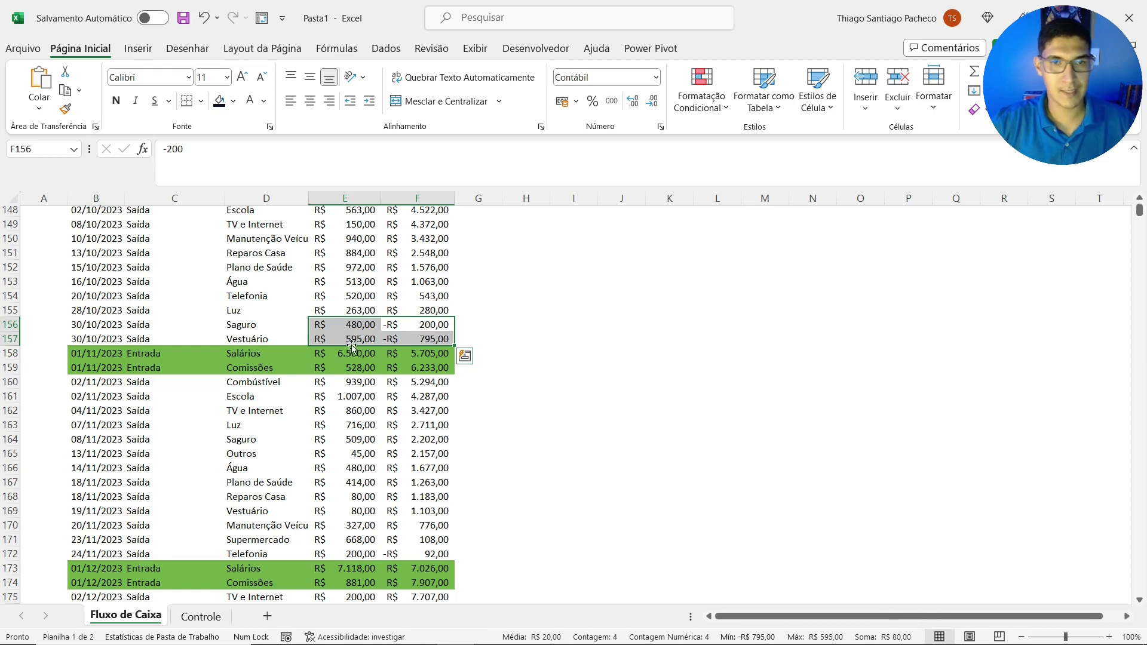
Examine Valor and Saldo for the 24/11/2023 Telefonia row 172 and the final December Saldo in F187
click(422, 557)
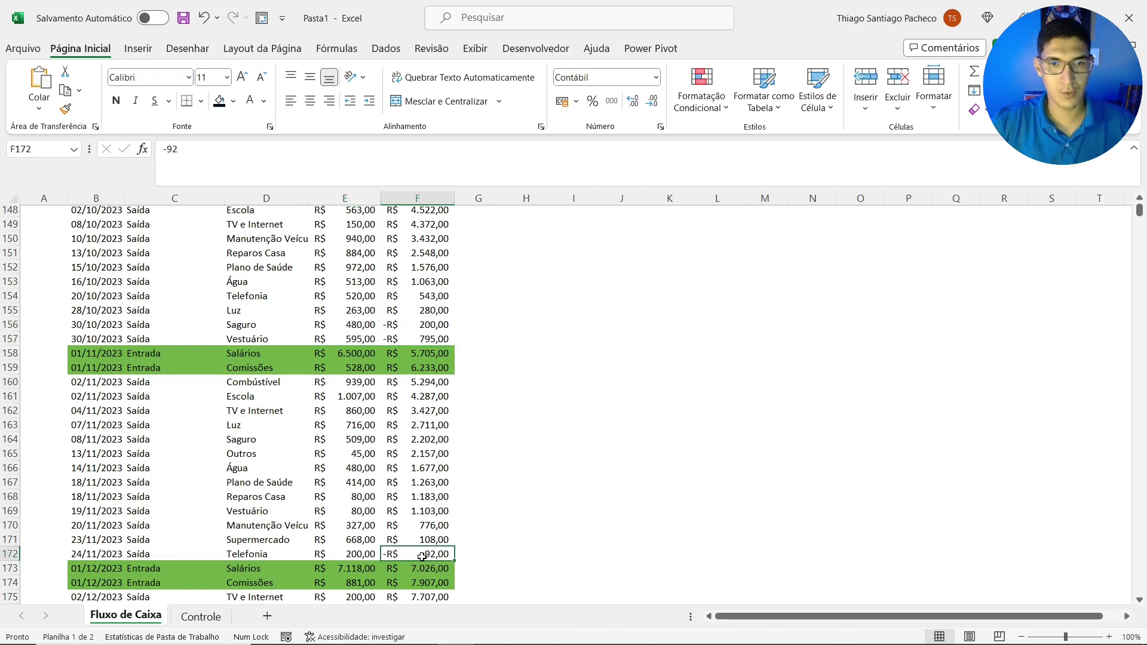
drag(382, 556, 375, 556)
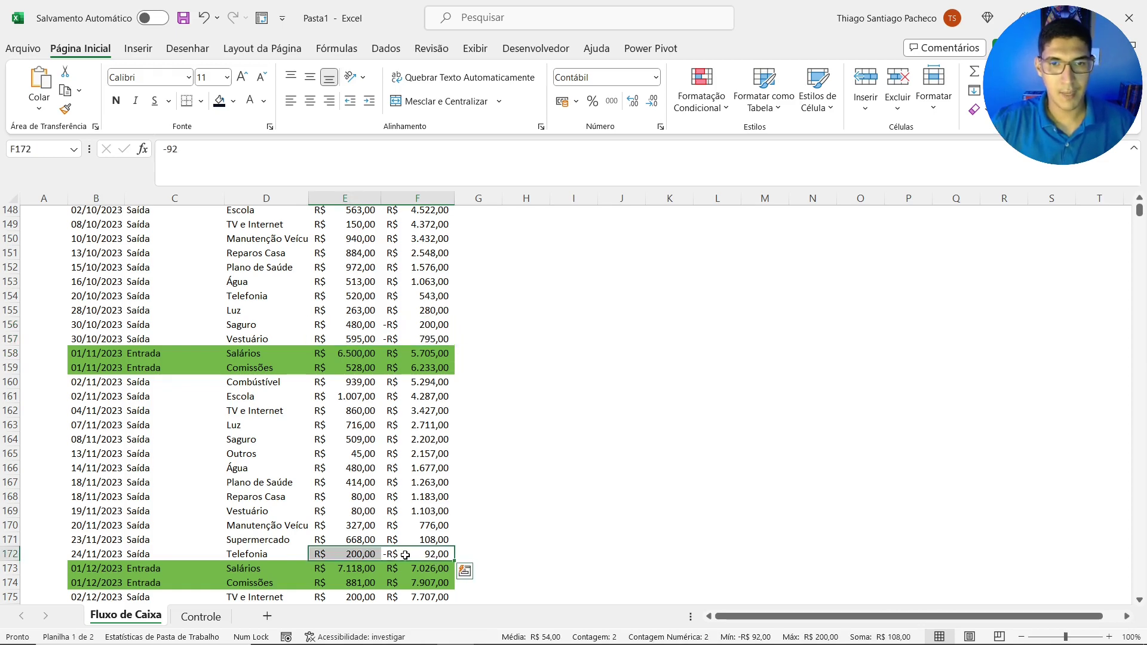
scroll(405, 555, down, 1)
scroll(406, 554, down, 6)
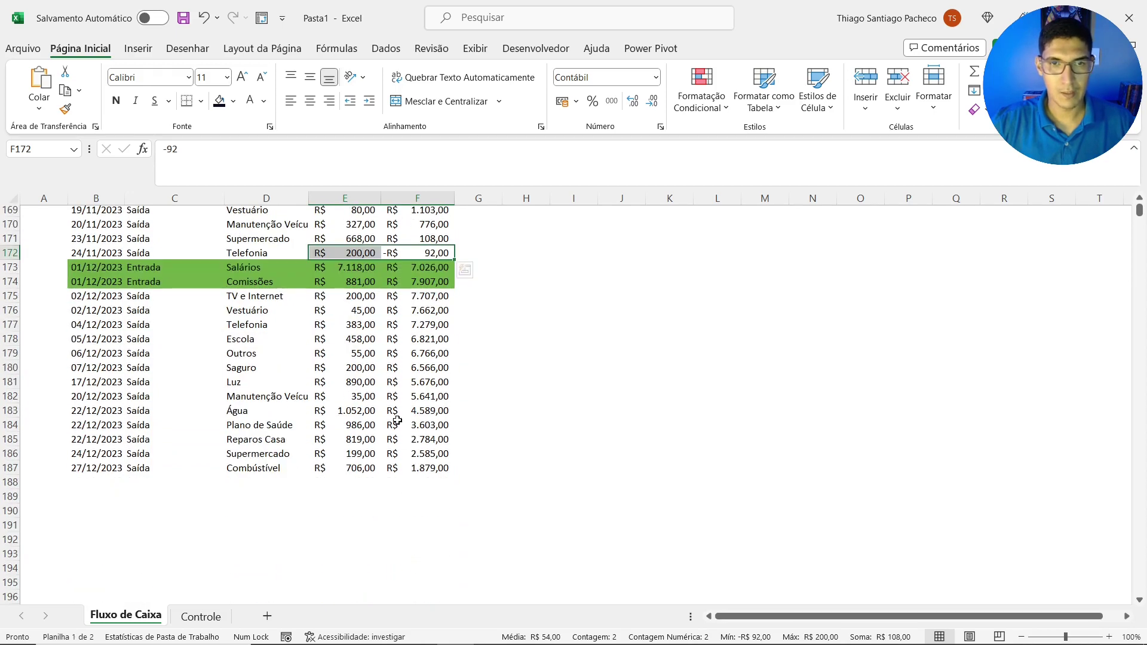
click(429, 469)
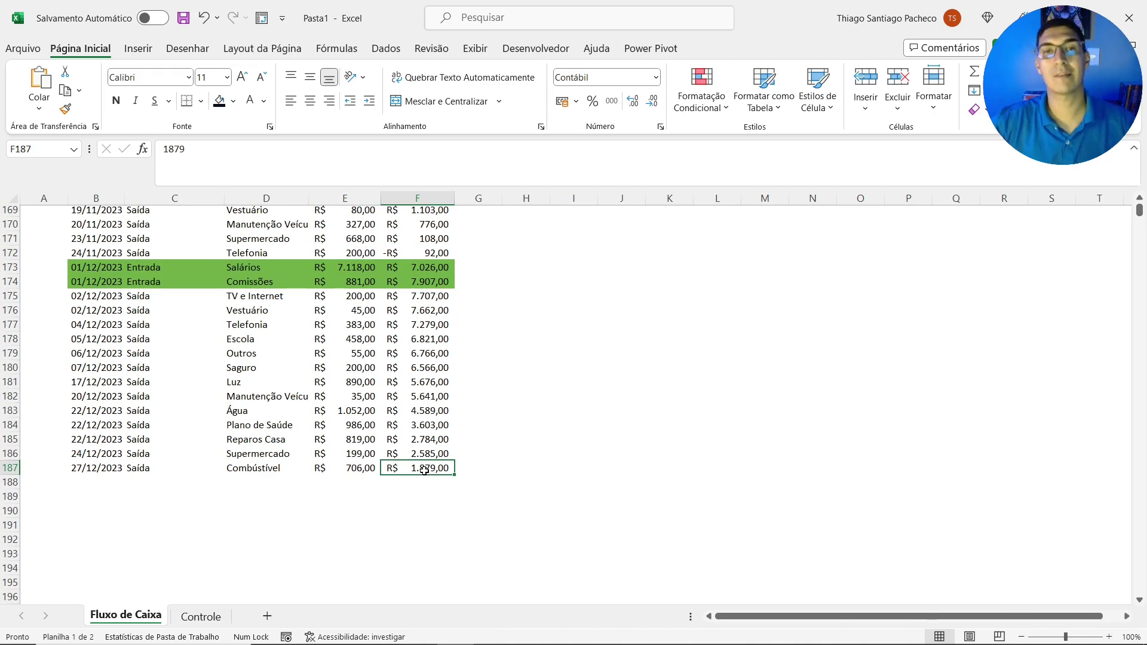
Start a new formula-based conditional formatting rule for the table data in B8:F187
scroll(425, 470, up, 20)
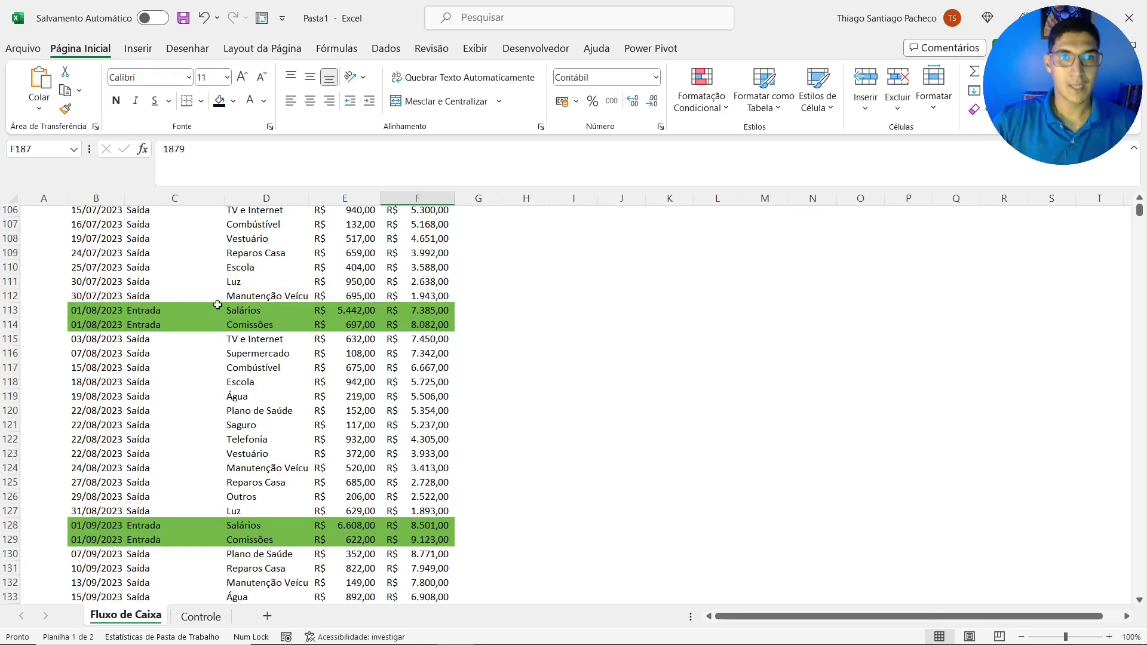
click(133, 315)
key(ctrl+Up)
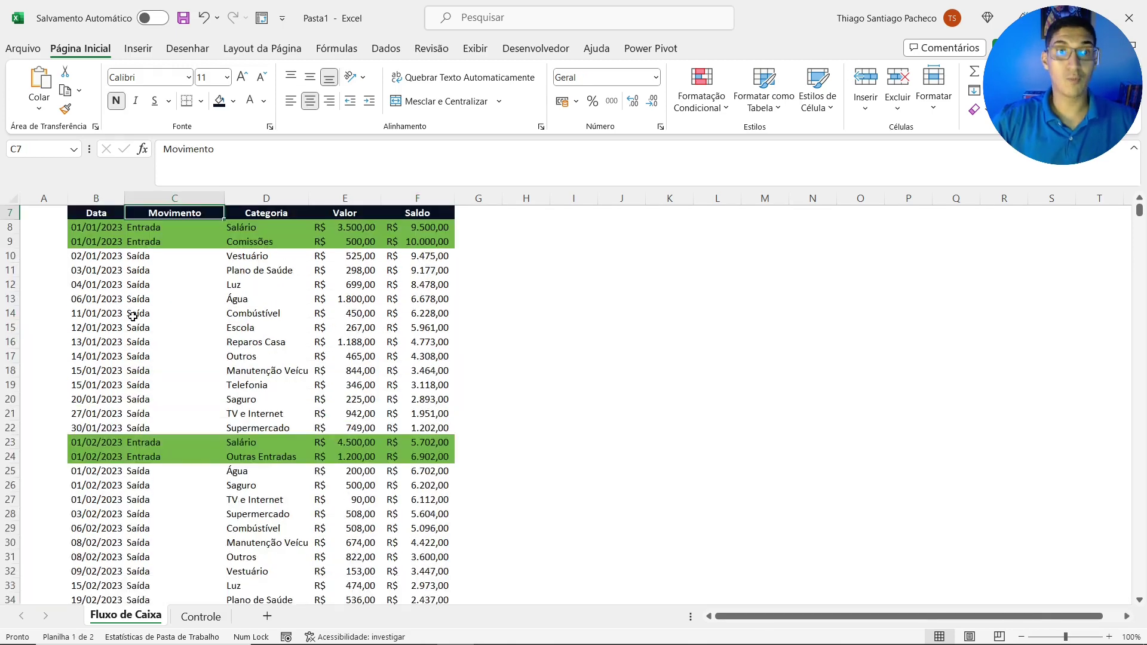
key(Left)
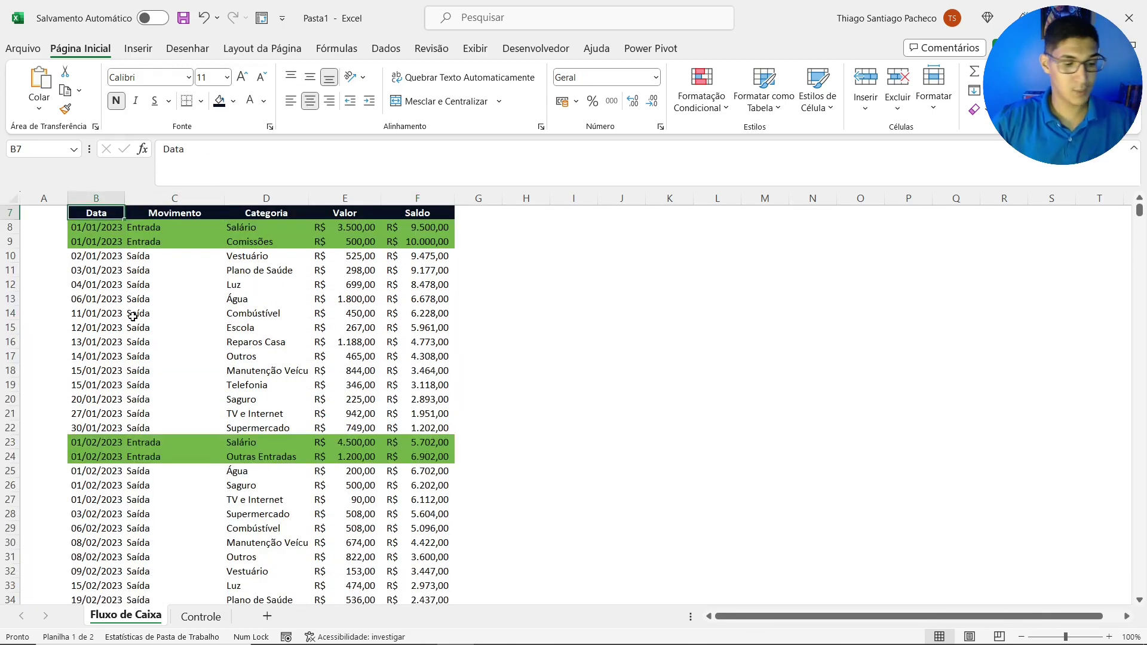
key(Down)
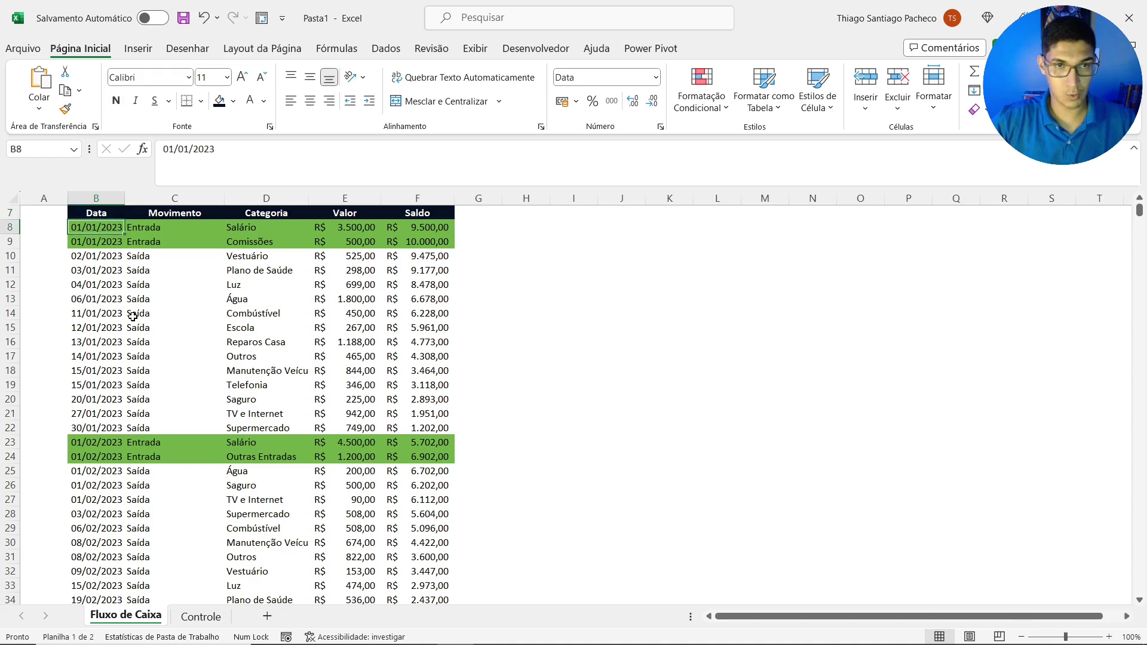
key(ctrl+shift+Down)
key(ctrl+shift+Right)
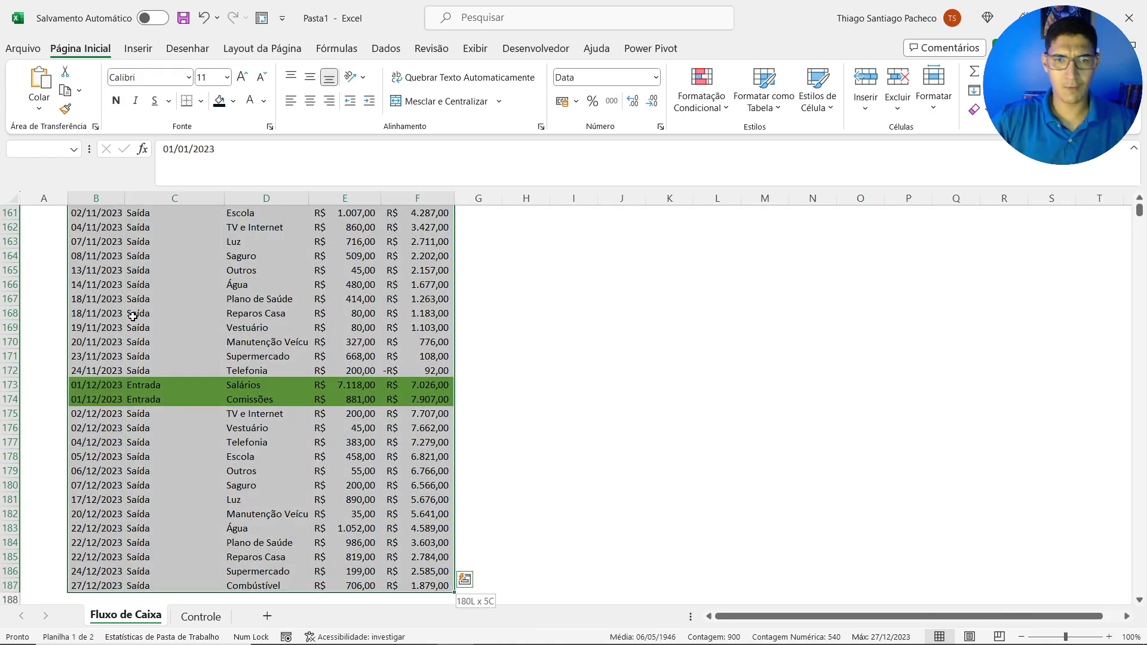
click(693, 110)
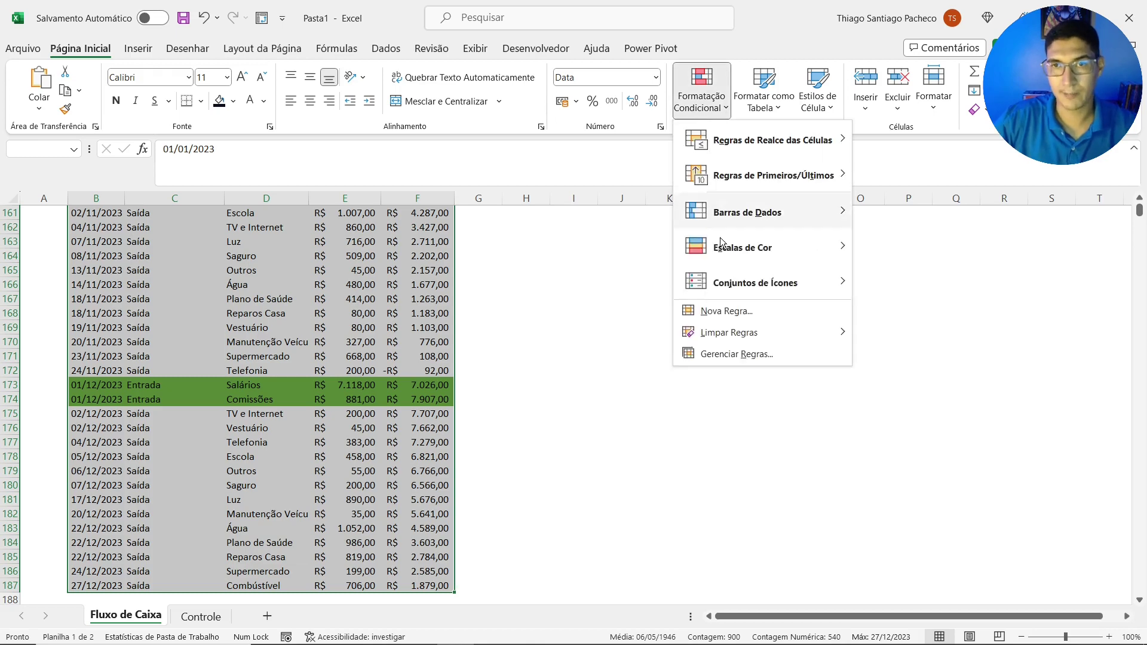
click(717, 314)
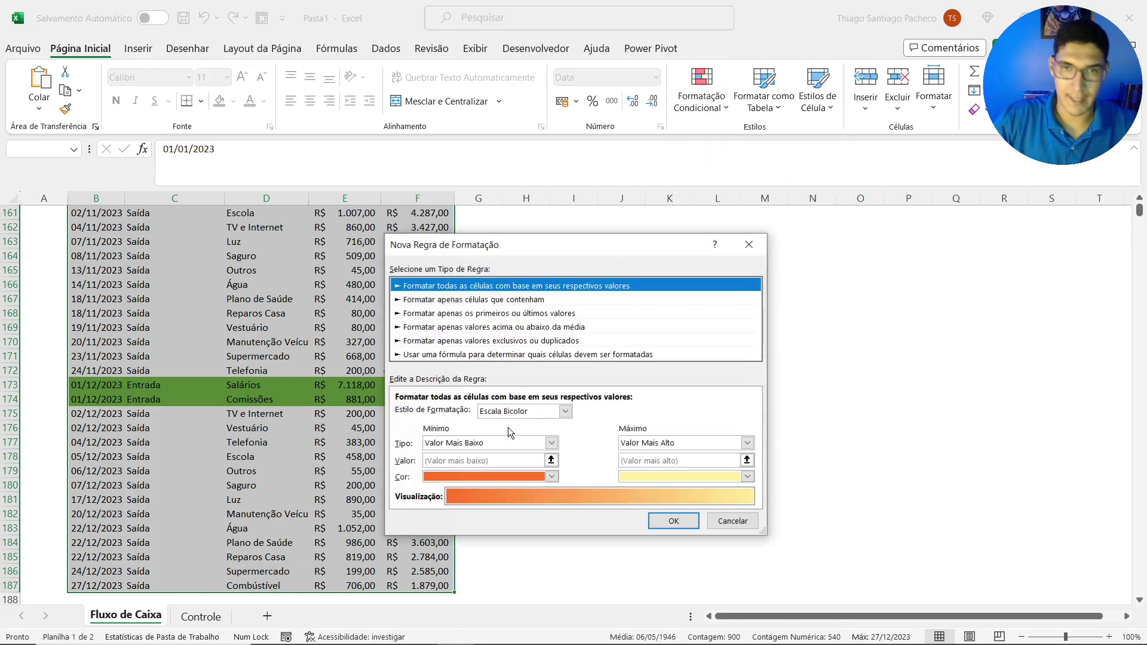
click(435, 356)
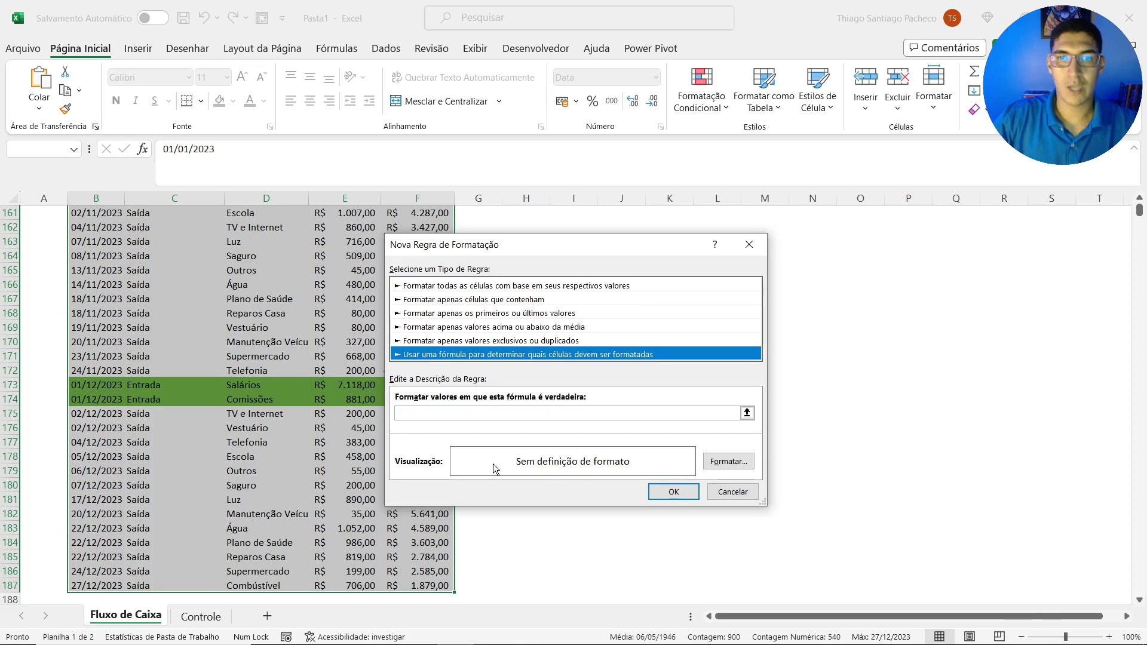
click(468, 412)
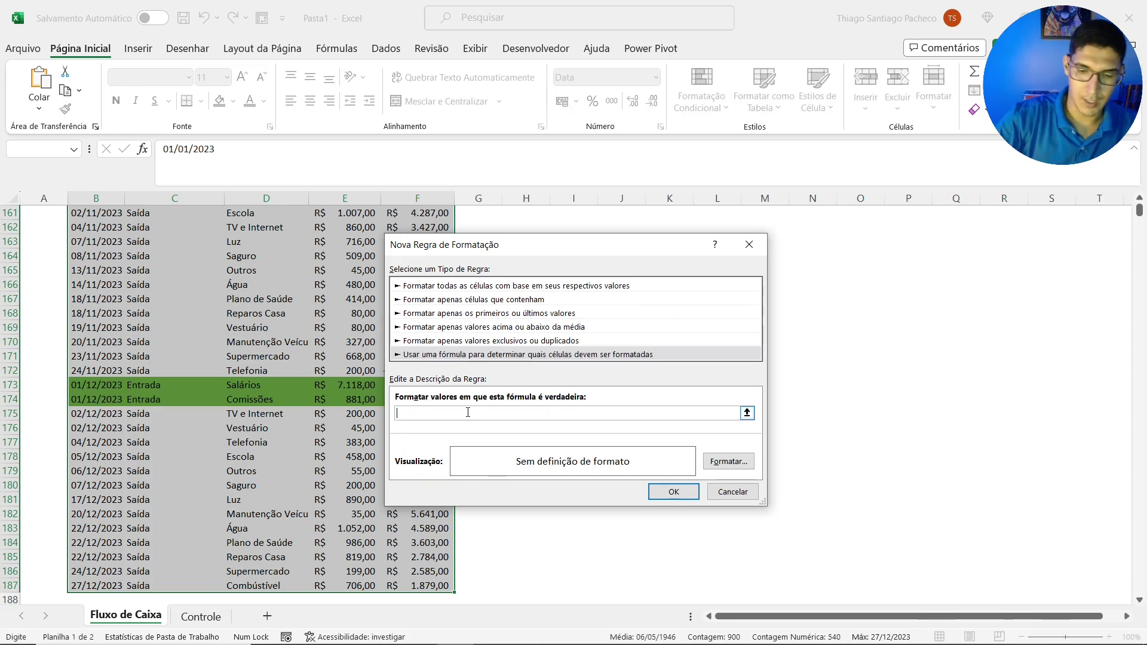
Set the rule's formula to =$C8="Saída", keeping the Movimento column absolute and the row relative
scroll(239, 419, up, 5)
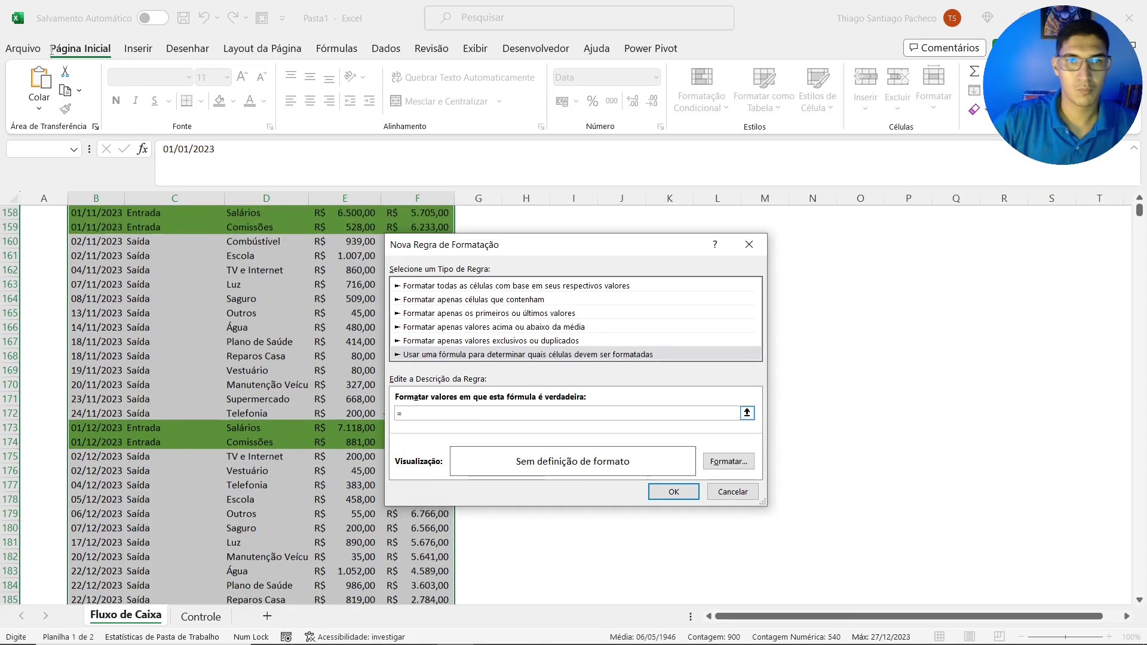
scroll(179, 319, up, 6)
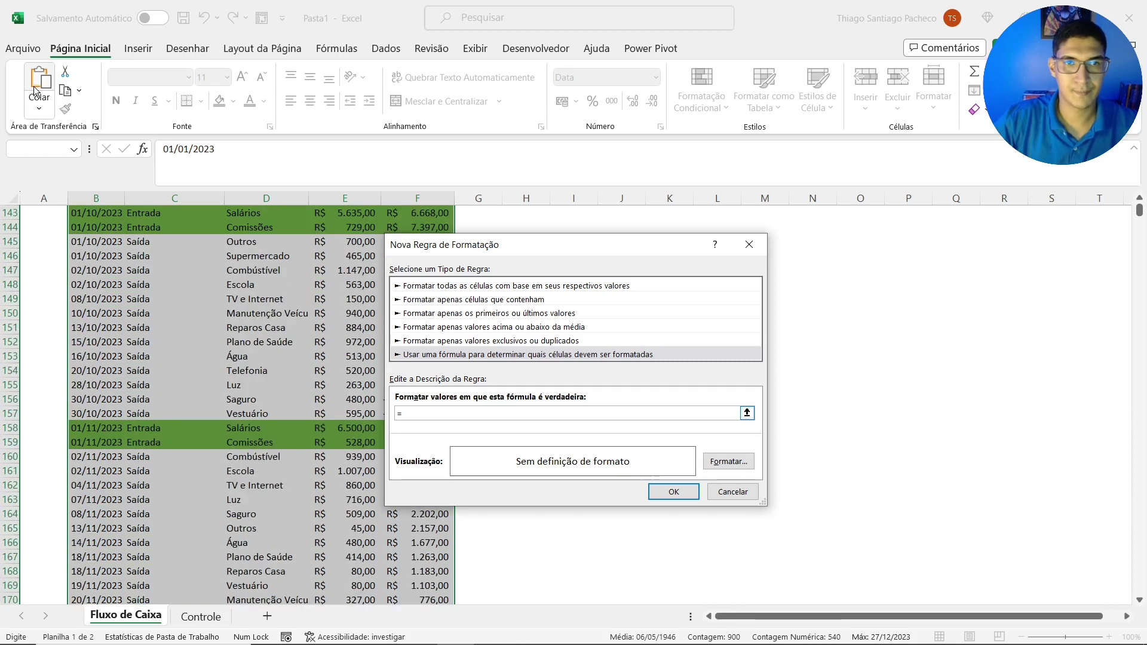
scroll(178, 315, up, 20)
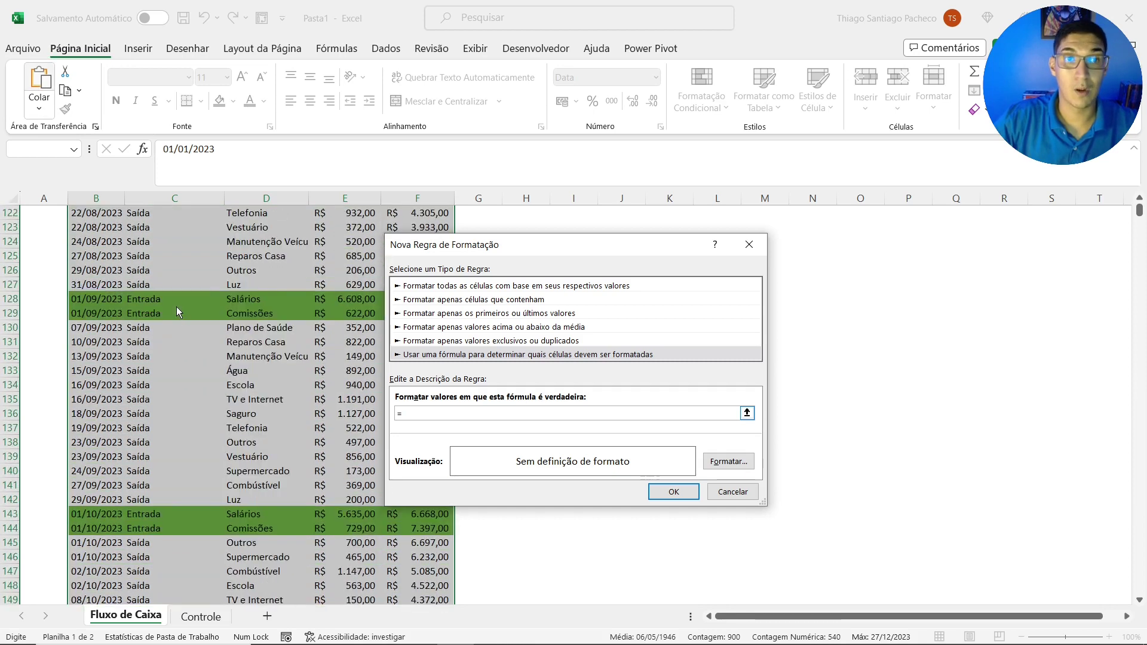
scroll(177, 310, up, 12)
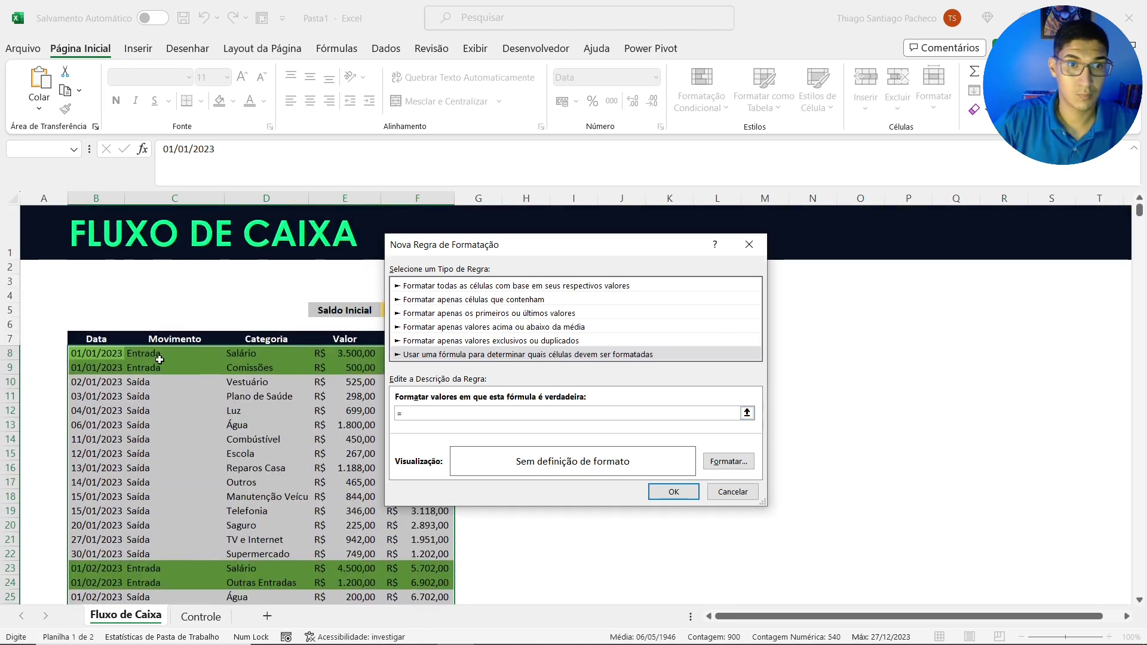
click(157, 354)
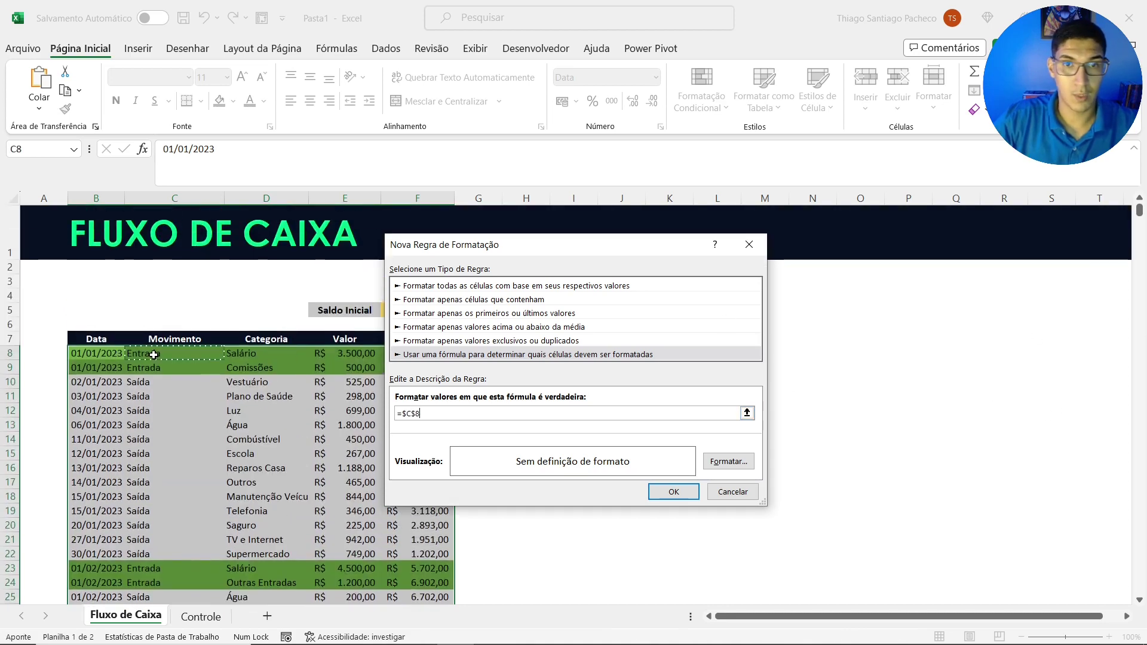
click(415, 413)
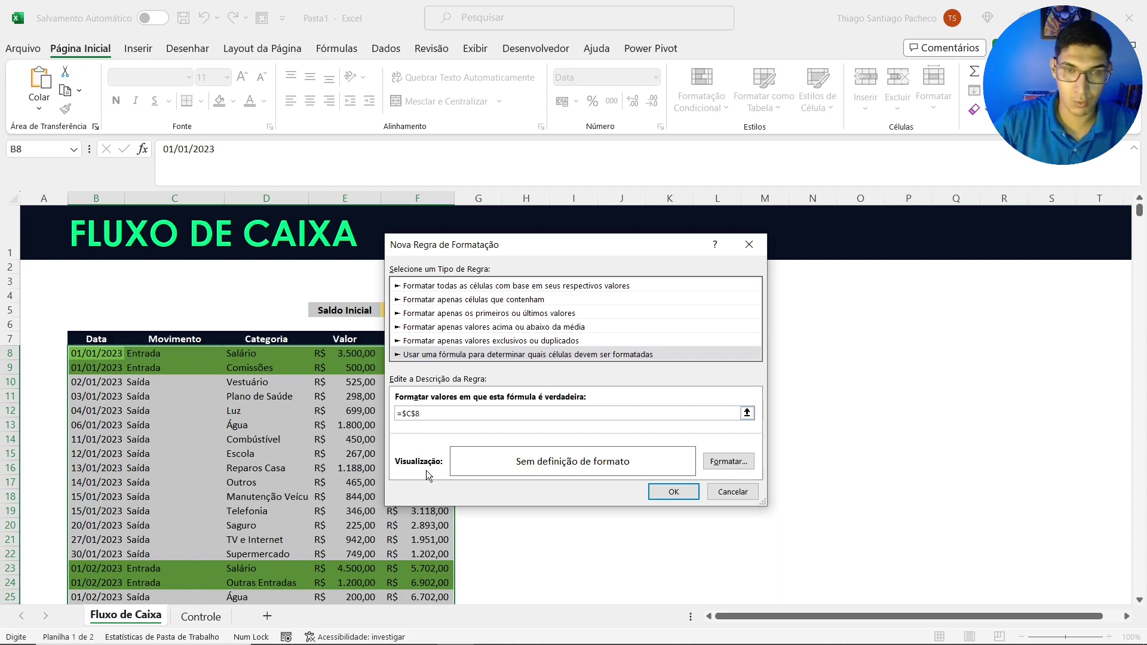
key(BackSpace)
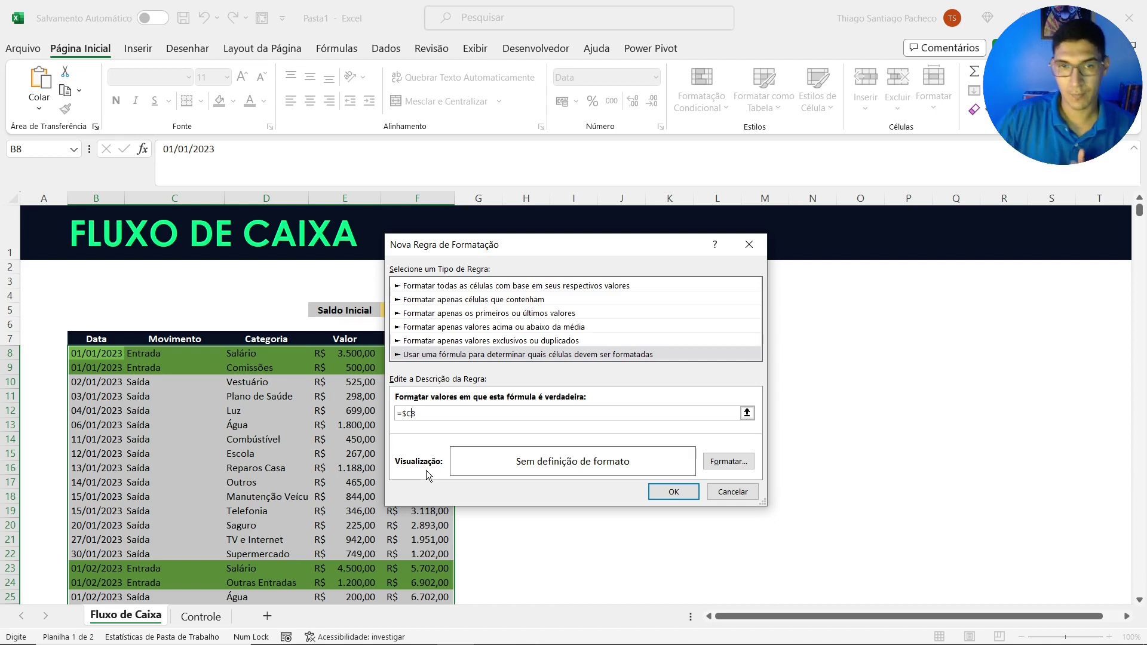
click(435, 413)
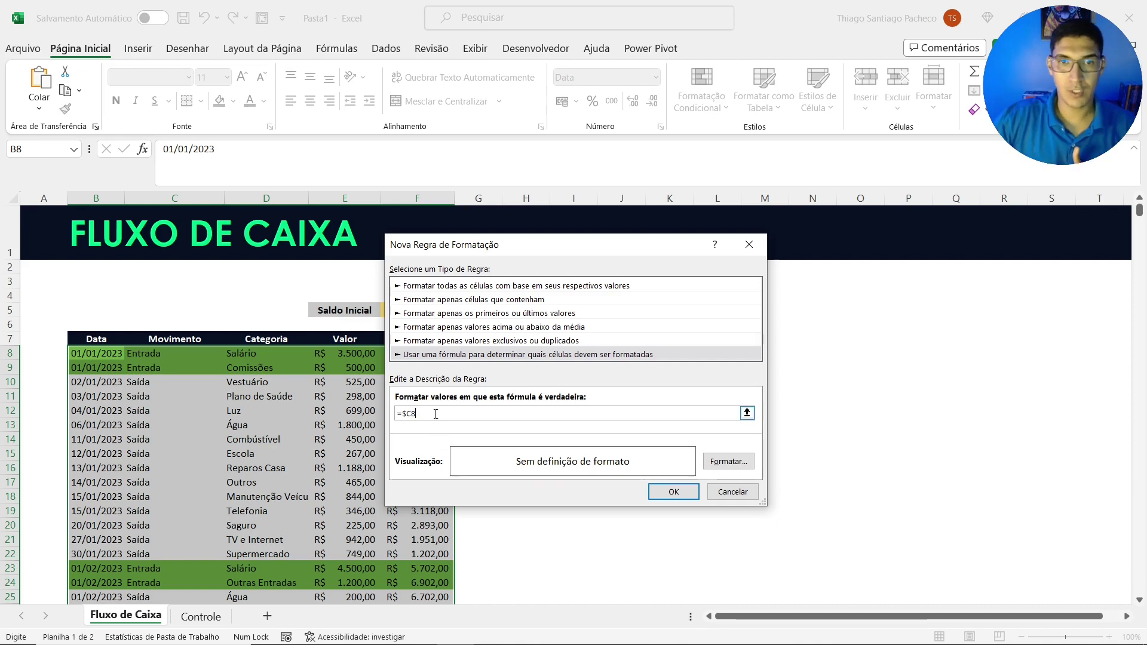
text(=)
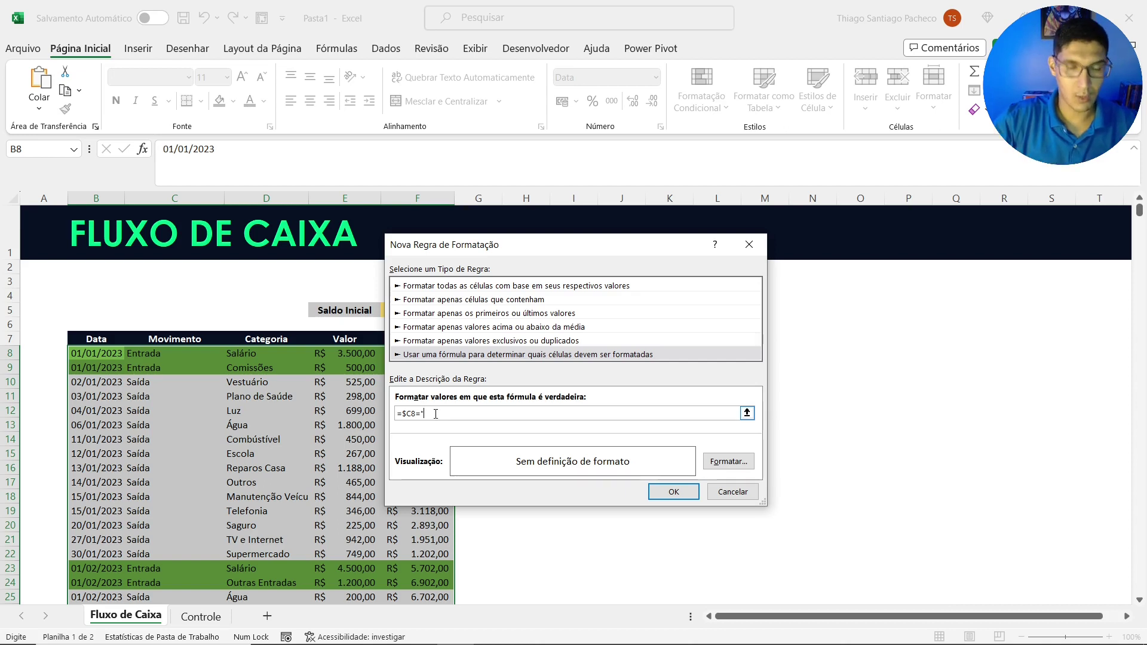
text(Sa)
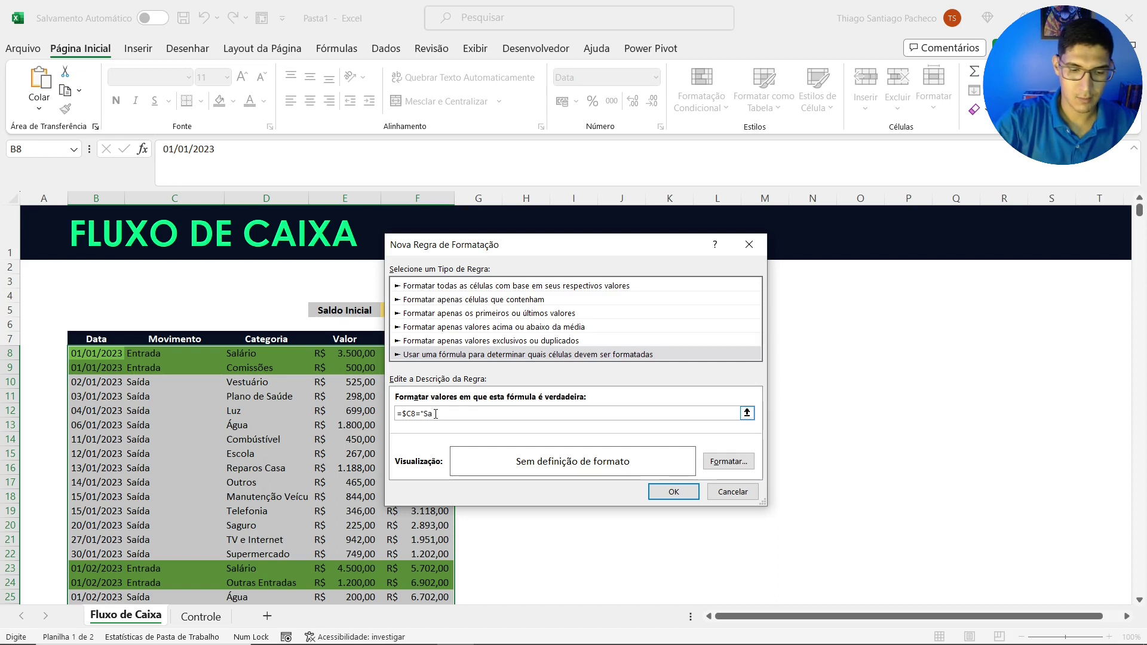
text(ída")
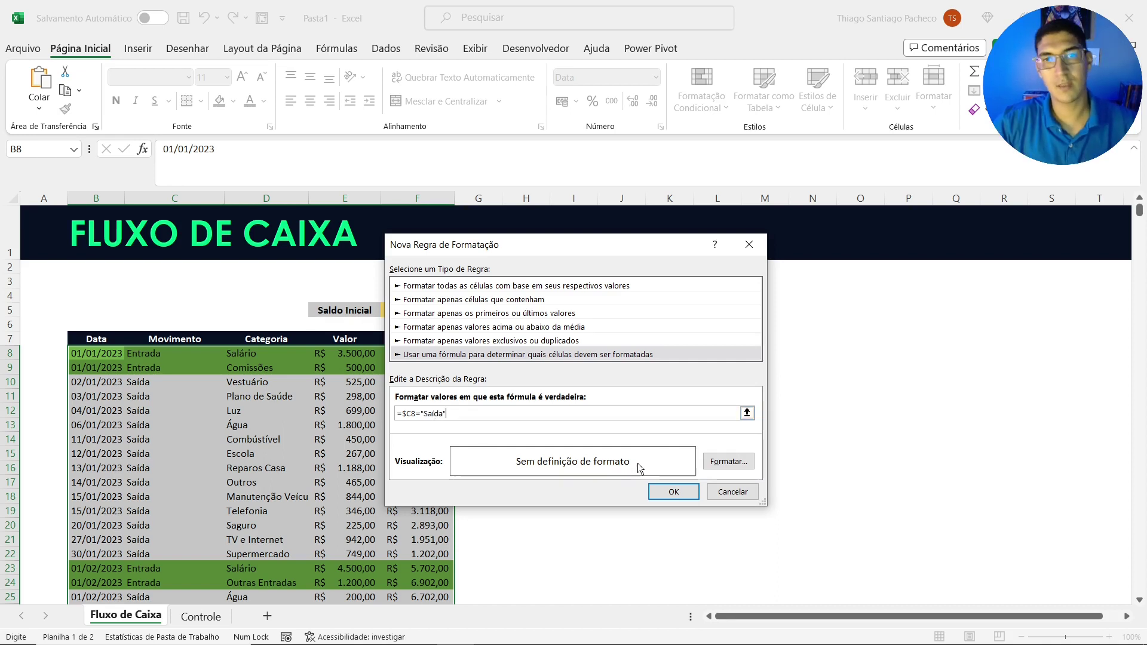
Give the Saída rule a light grey background fill and apply it to the selected table rows
click(715, 466)
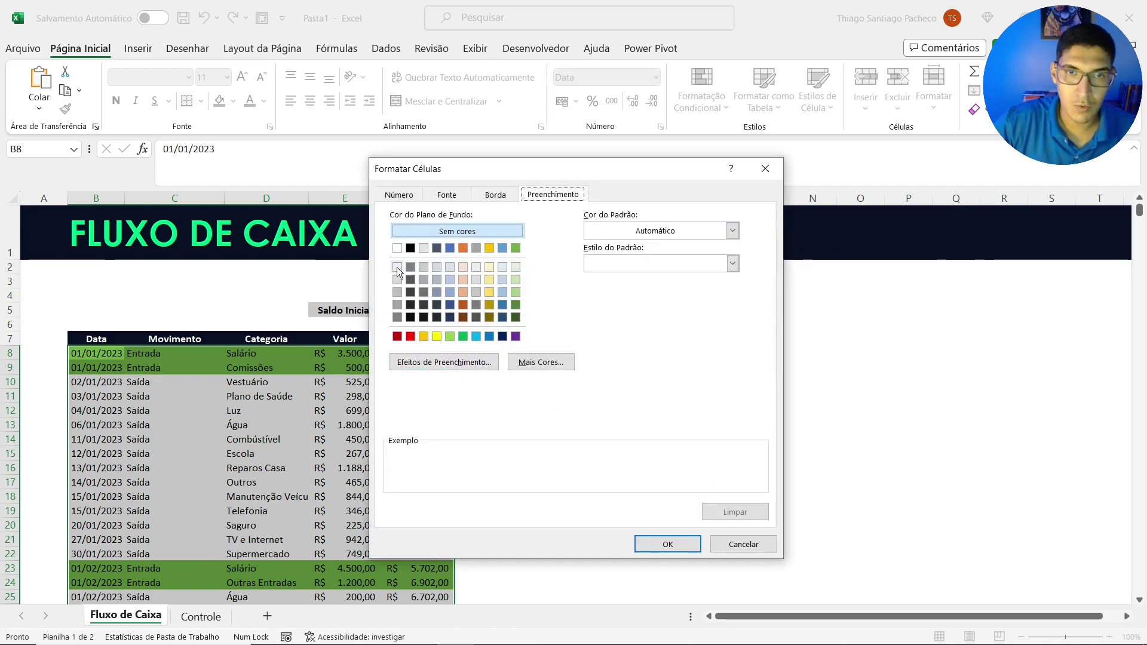
click(422, 267)
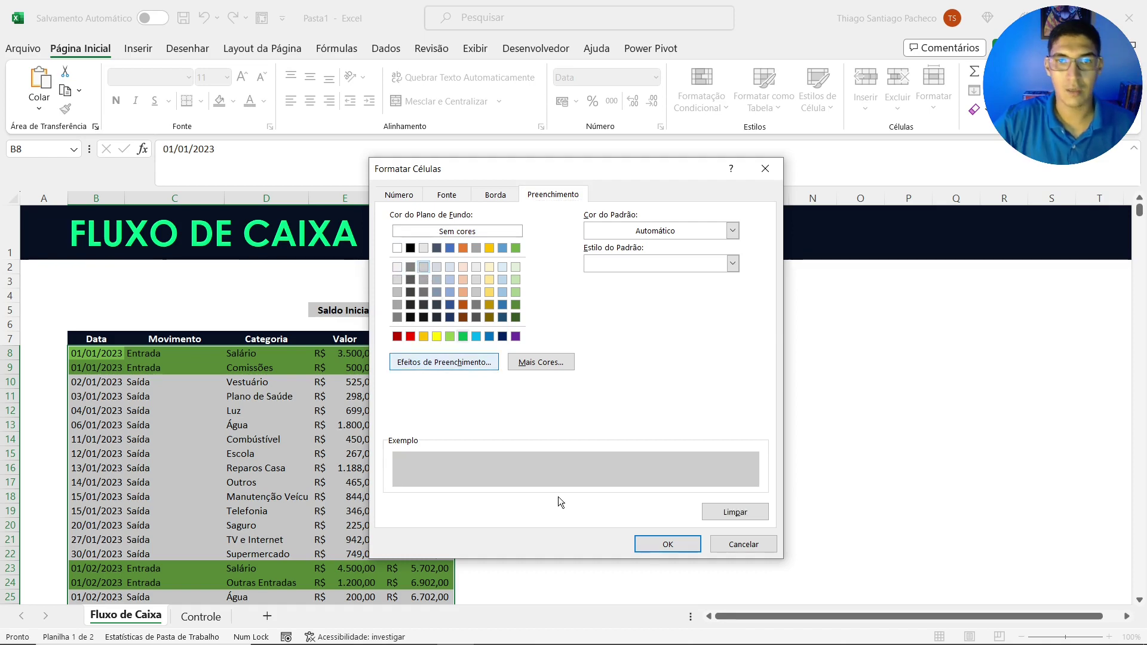
click(662, 544)
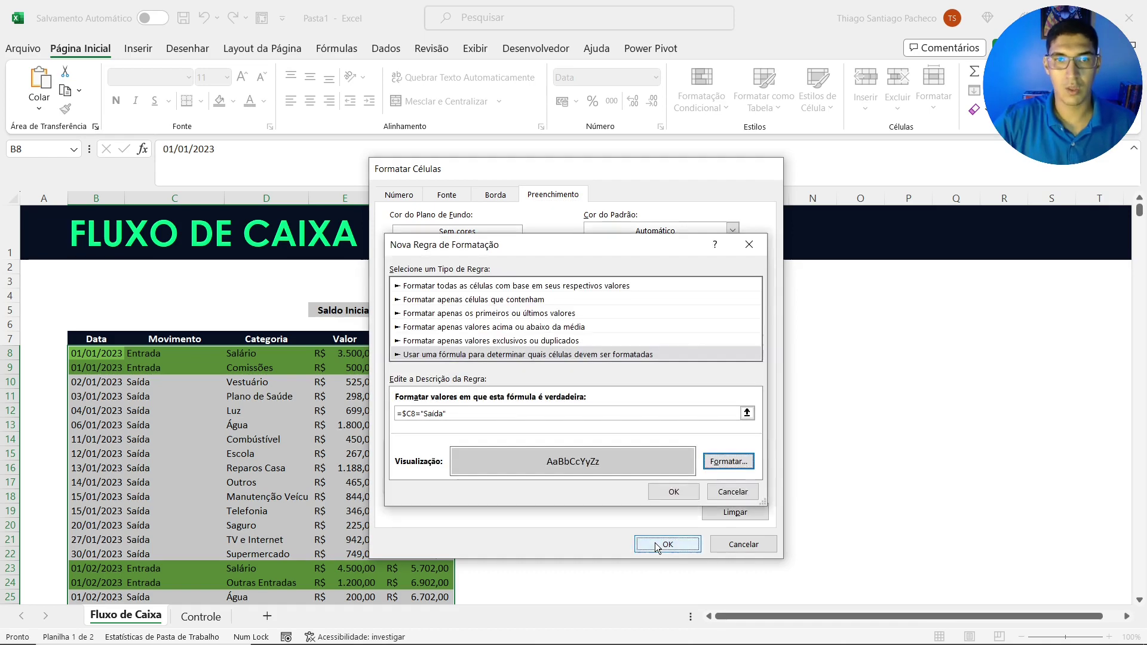
click(673, 491)
click(341, 447)
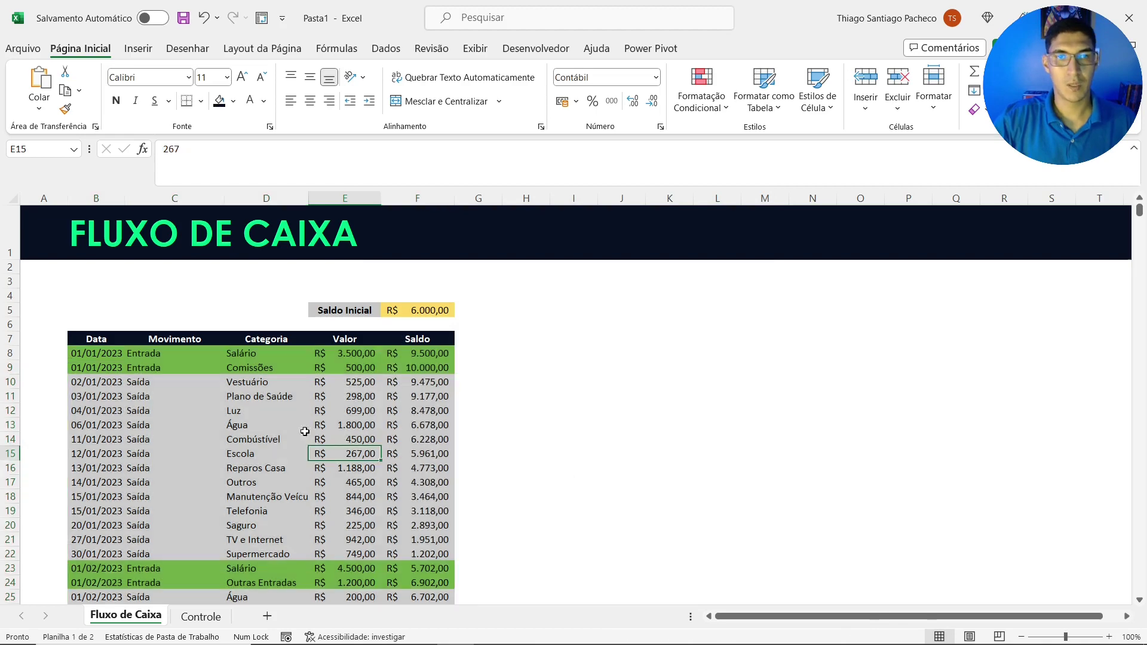
Enter the date 30/12/2023 in B188, directly below the last movement of the table
scroll(116, 415, down, 3)
scroll(116, 414, down, 6)
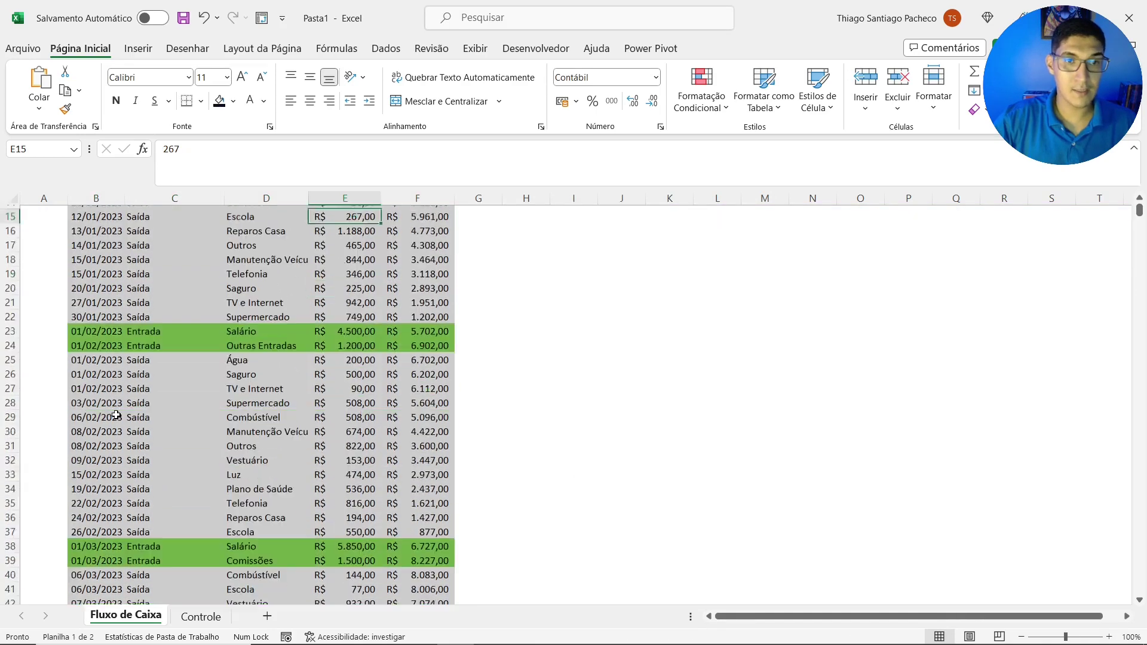
scroll(140, 450, down, 7)
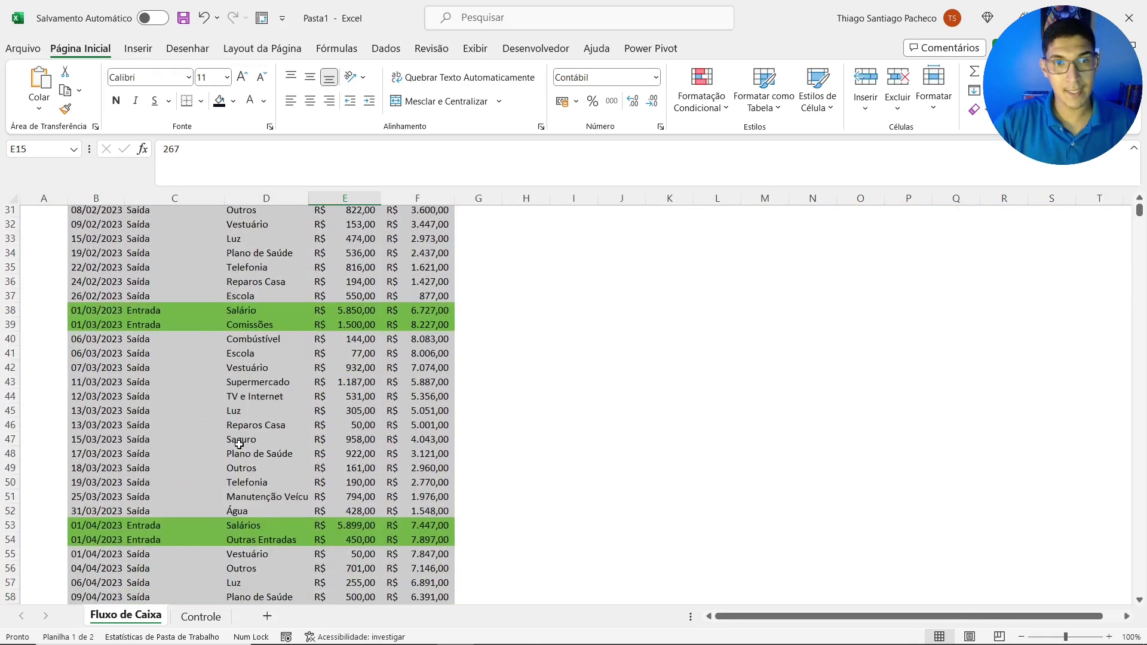
scroll(274, 473, down, 8)
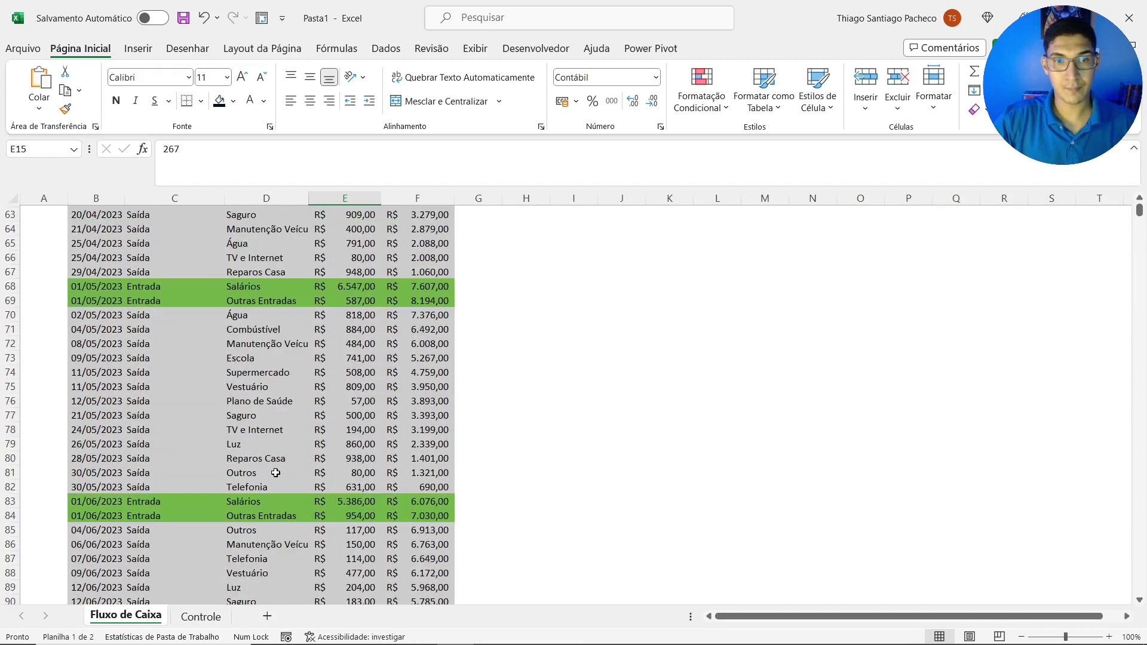
click(83, 497)
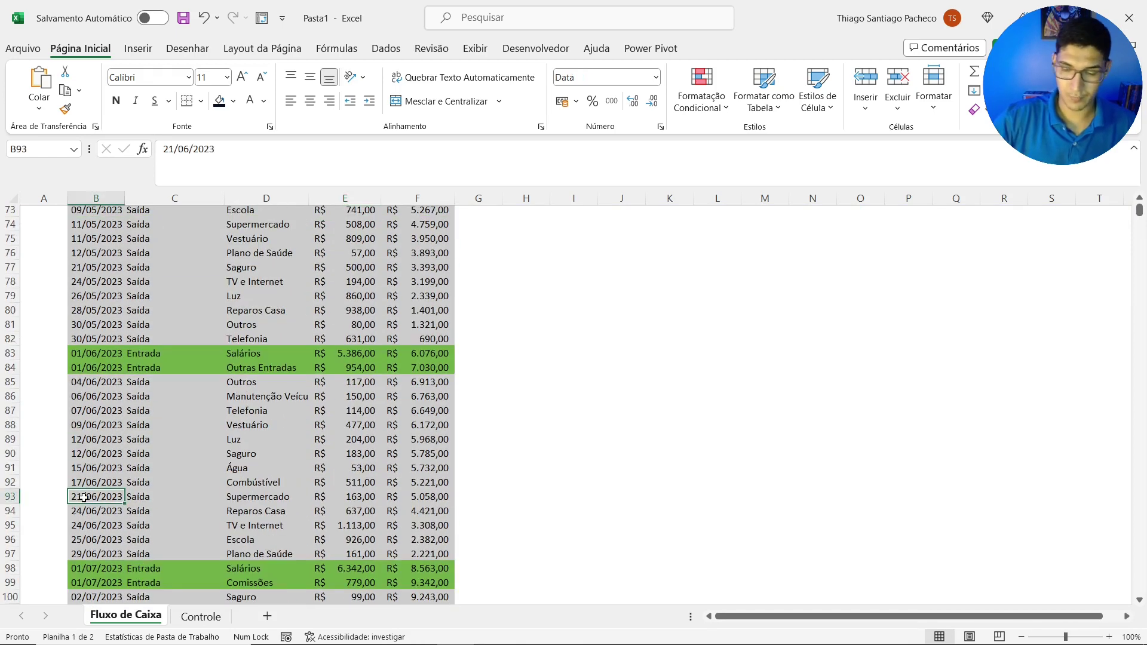
key(ctrl+Down)
key(Down)
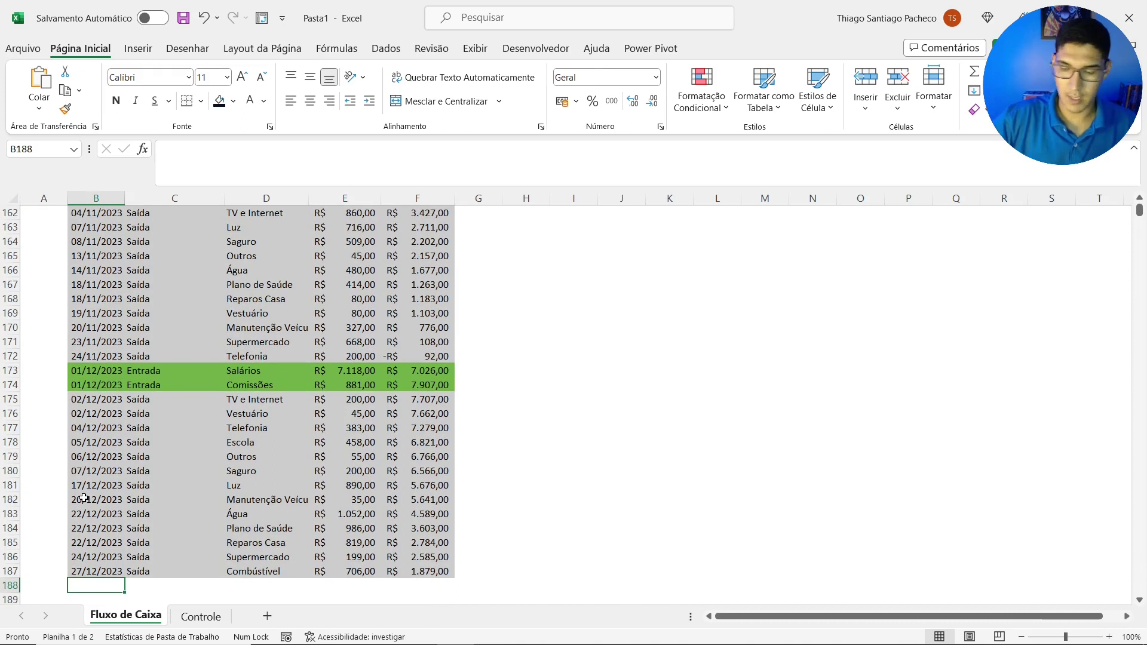
text(2)
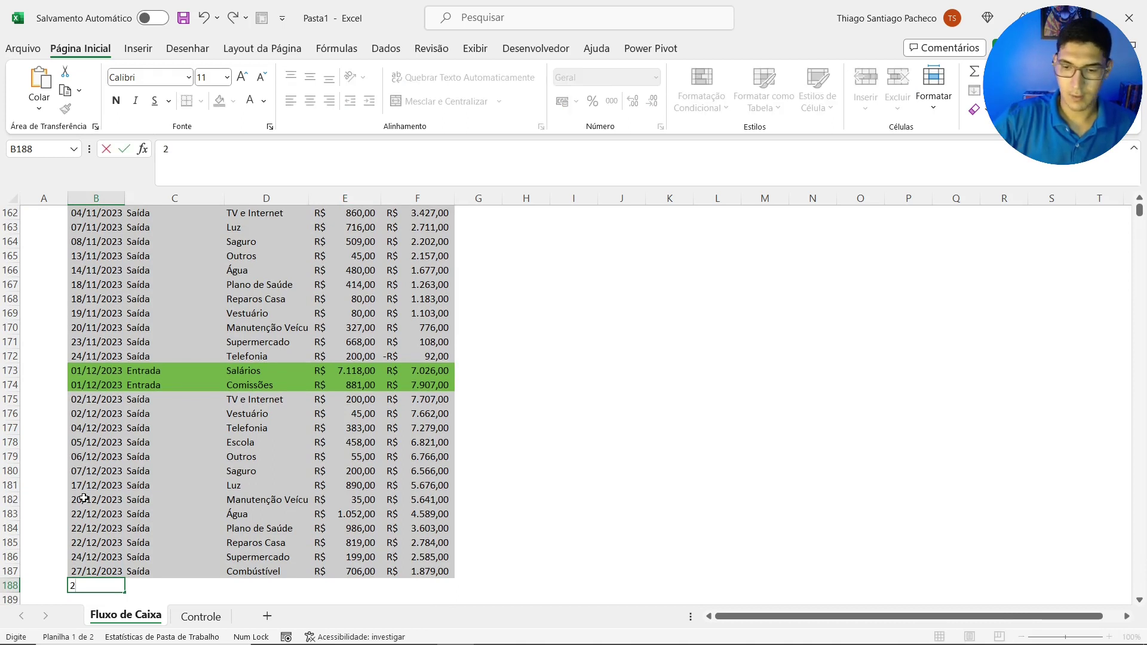
text(0/12/)
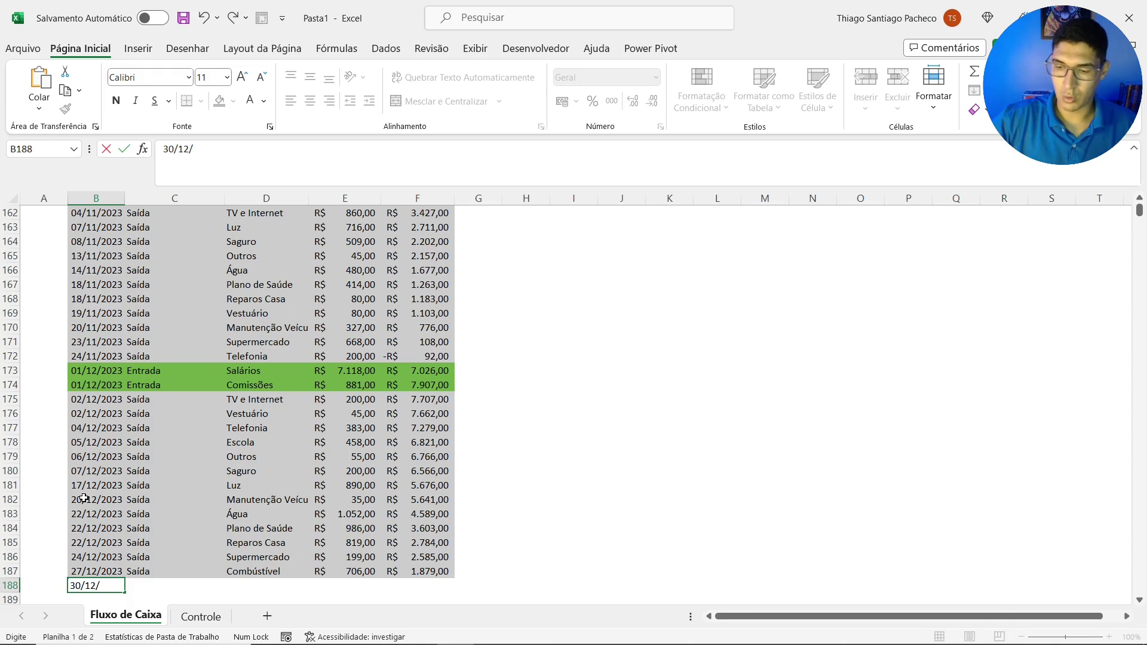
text(2023)
key(Return)
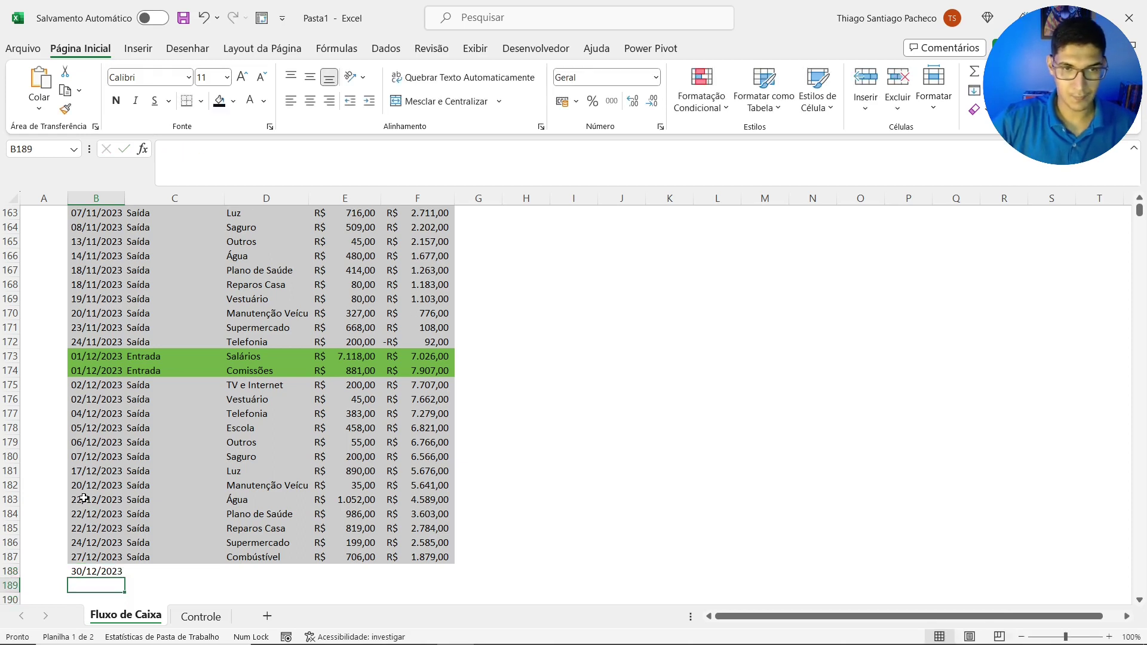
Choose Entrada as the Movimento and Salário as the Categoria for row 188
key(Up)
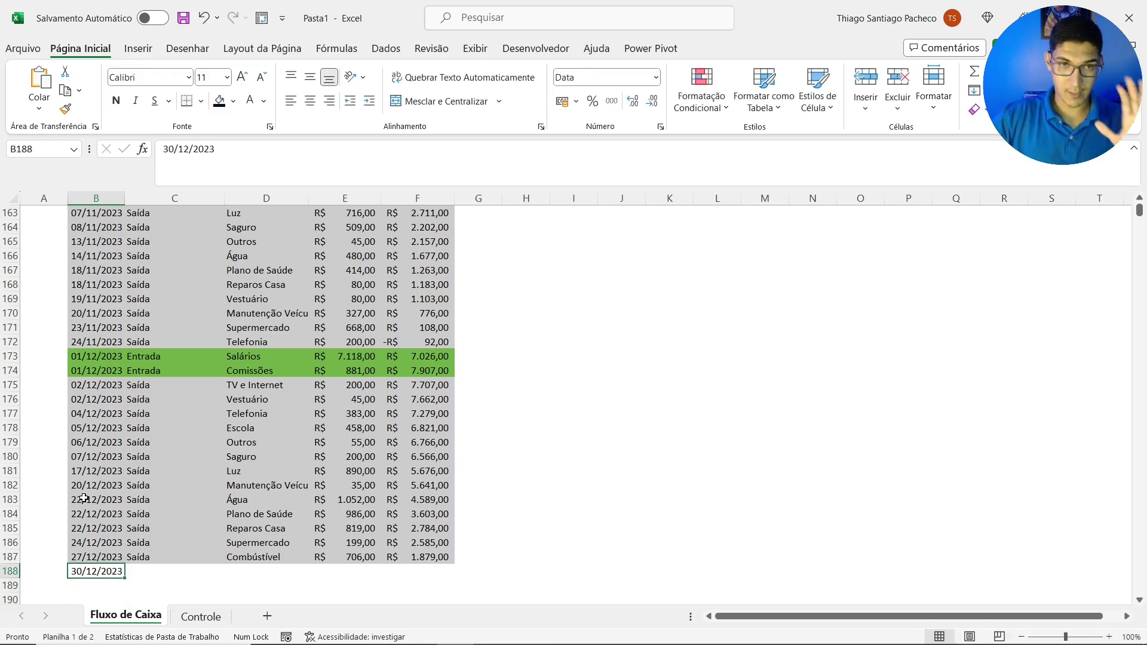
key(Right)
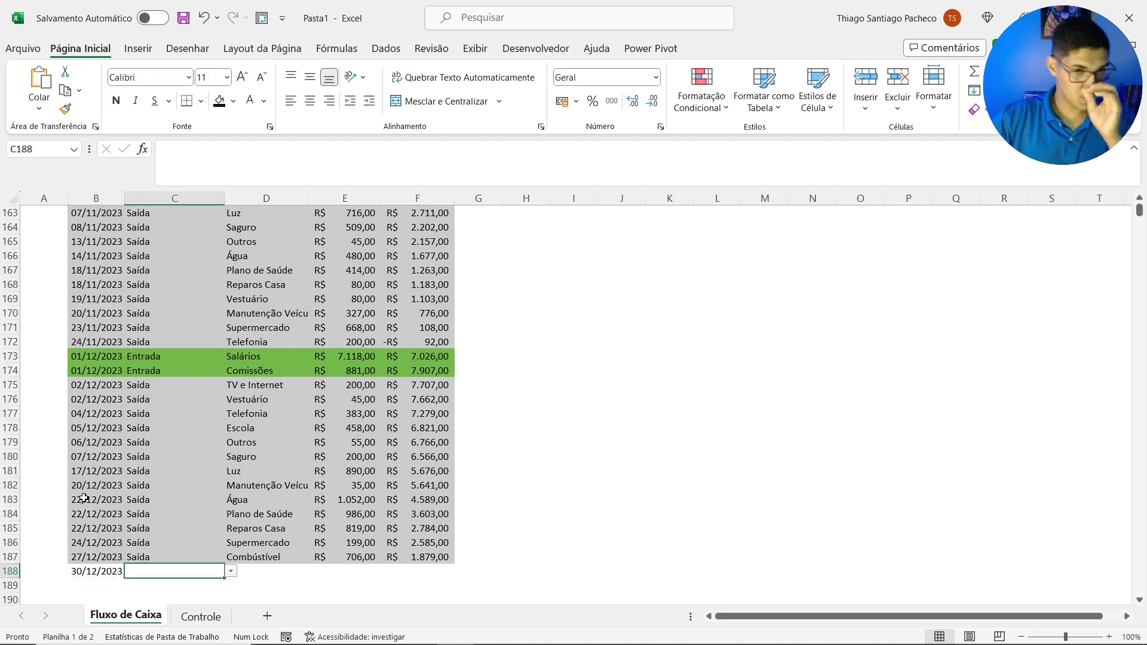
click(230, 572)
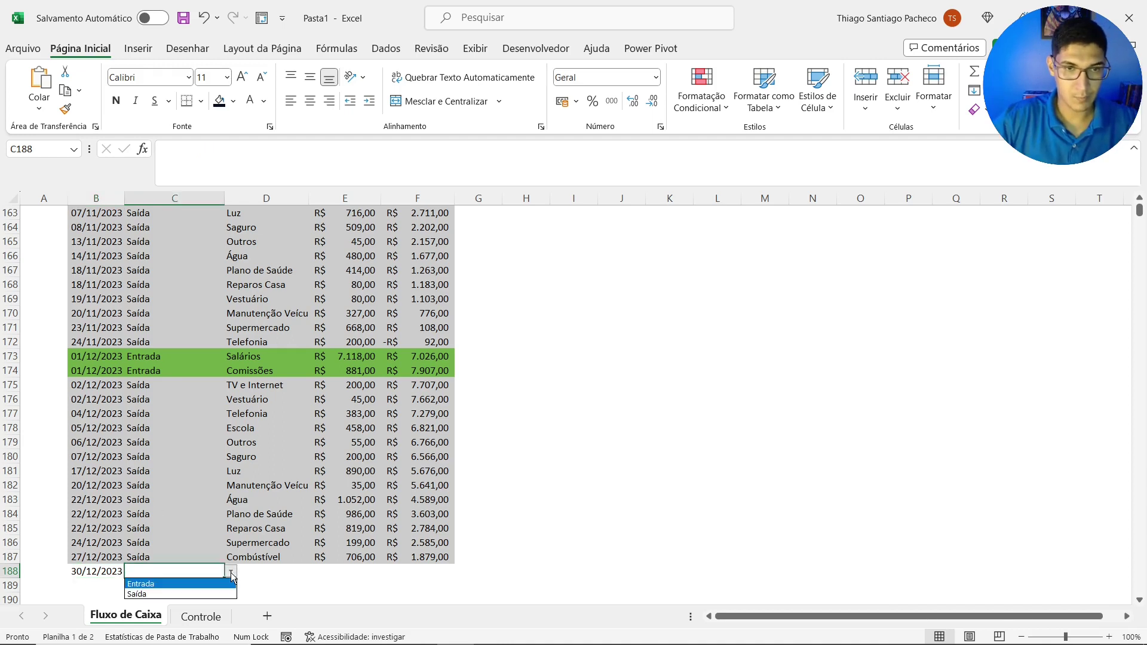
click(201, 584)
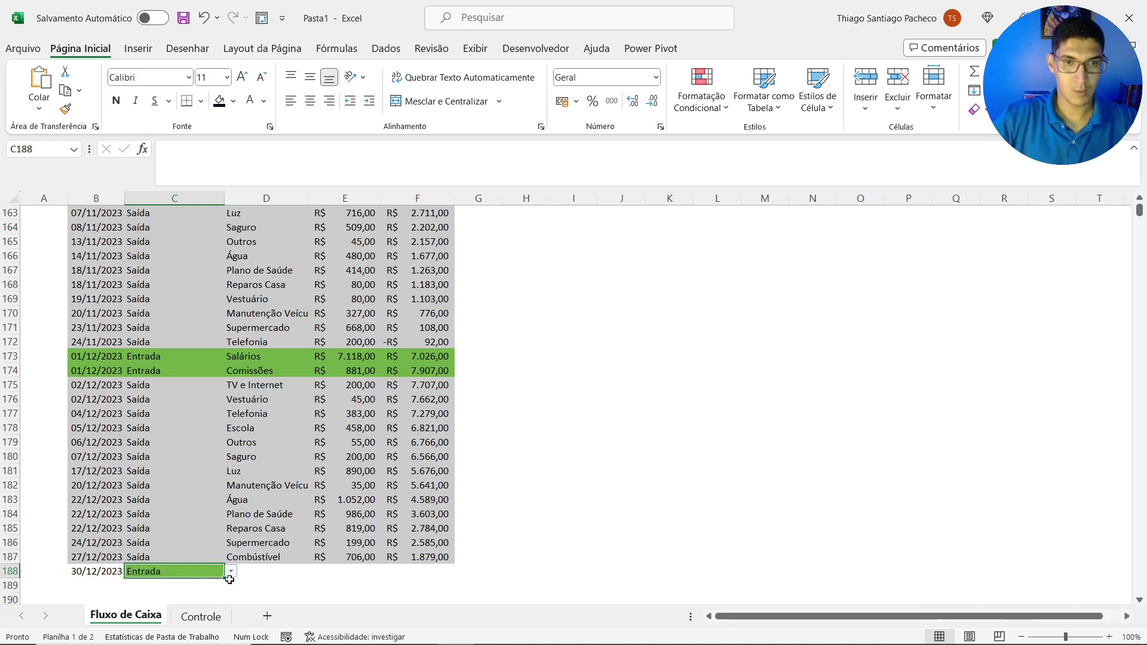
click(261, 575)
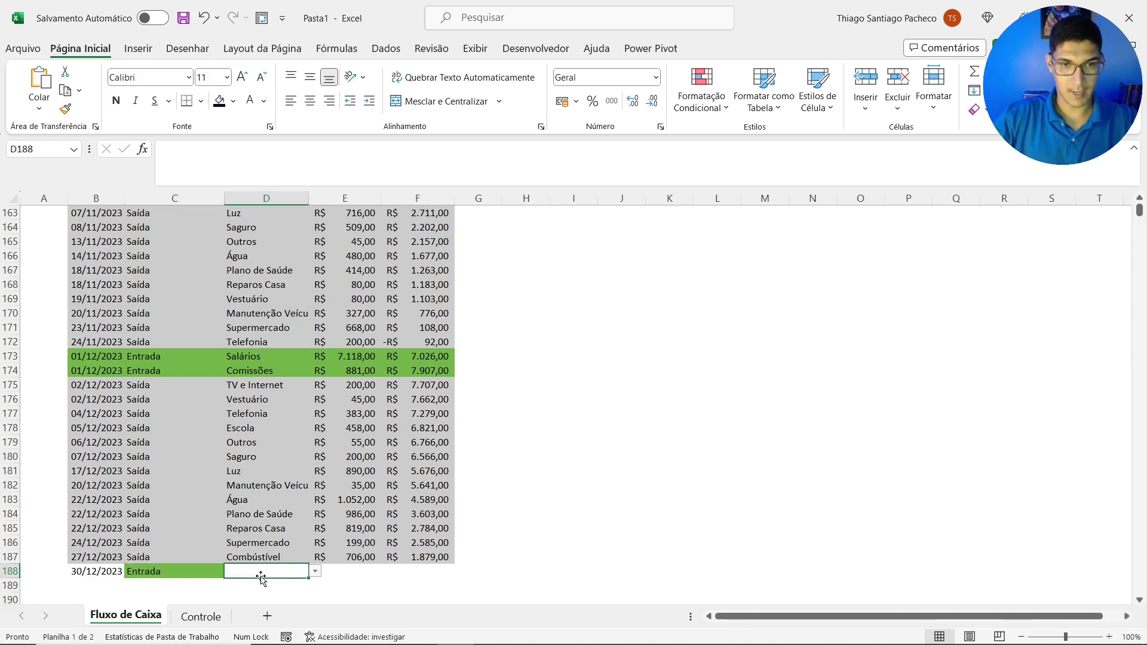
click(315, 571)
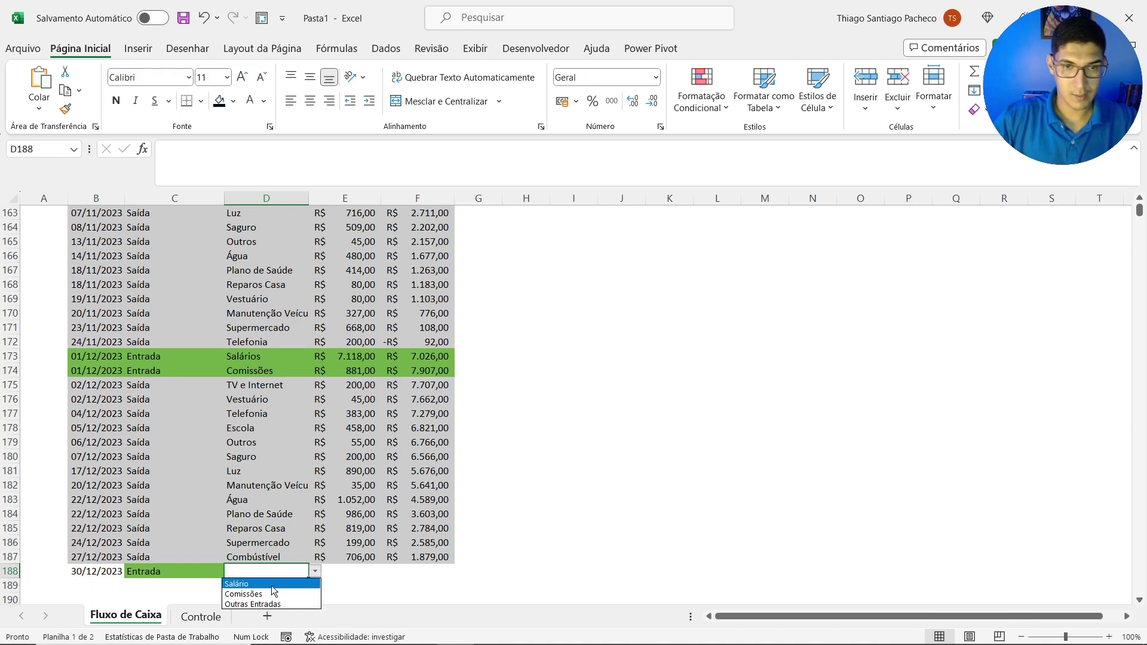
click(276, 584)
Enter a Valor of 4500 in E188 for the new Salário entry
click(338, 571)
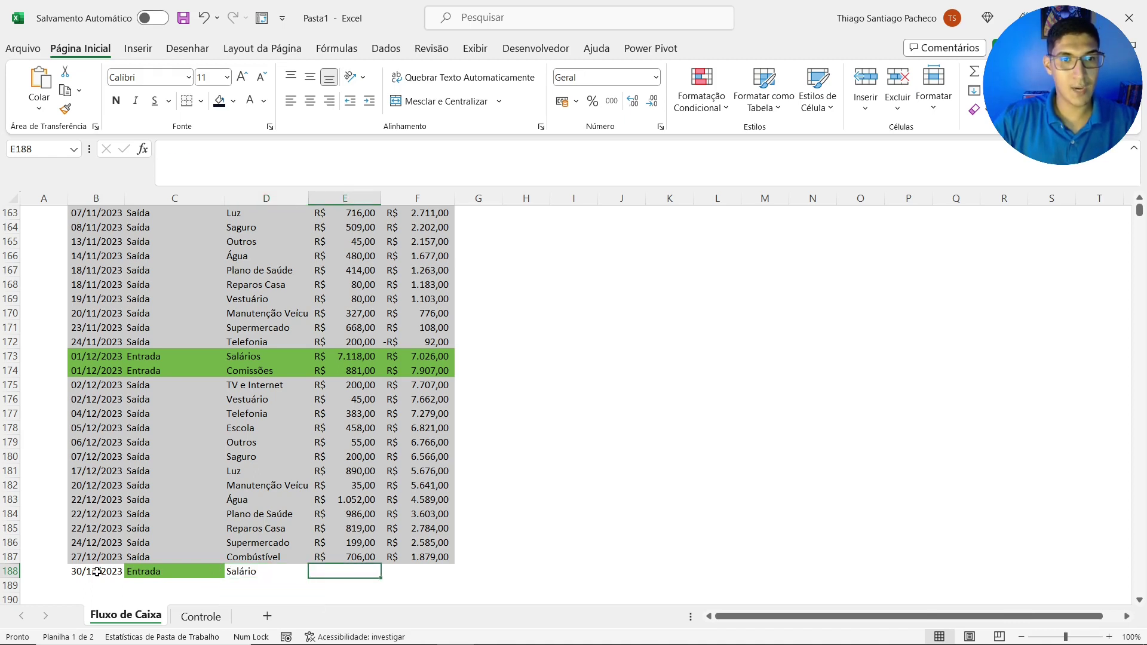
drag(97, 571, 301, 571)
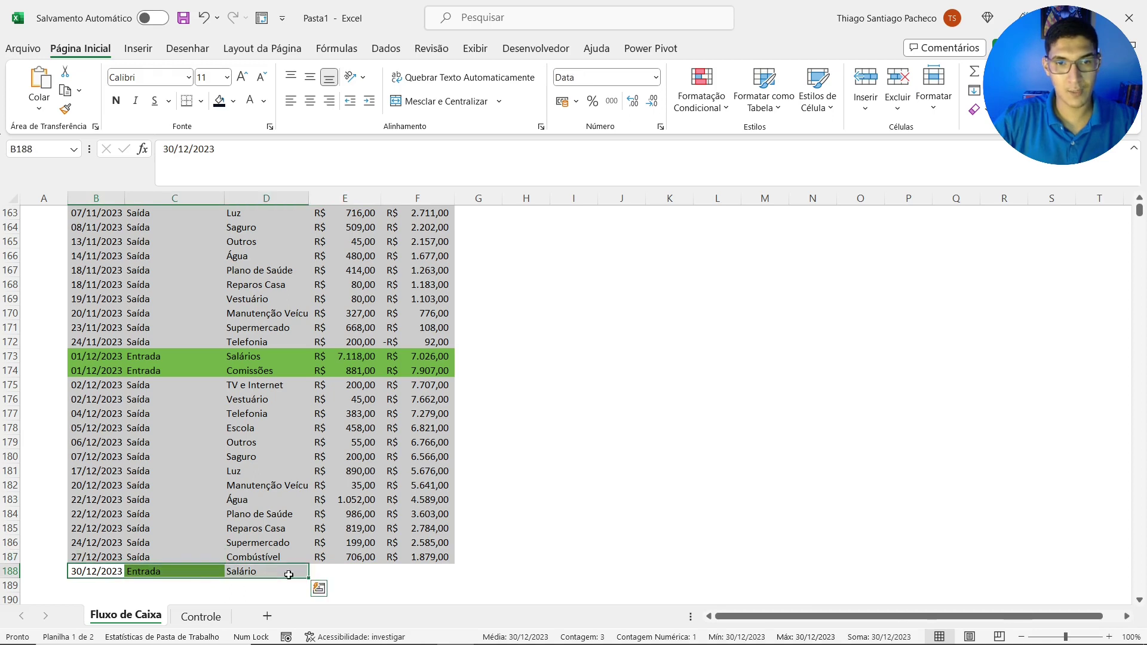
click(326, 573)
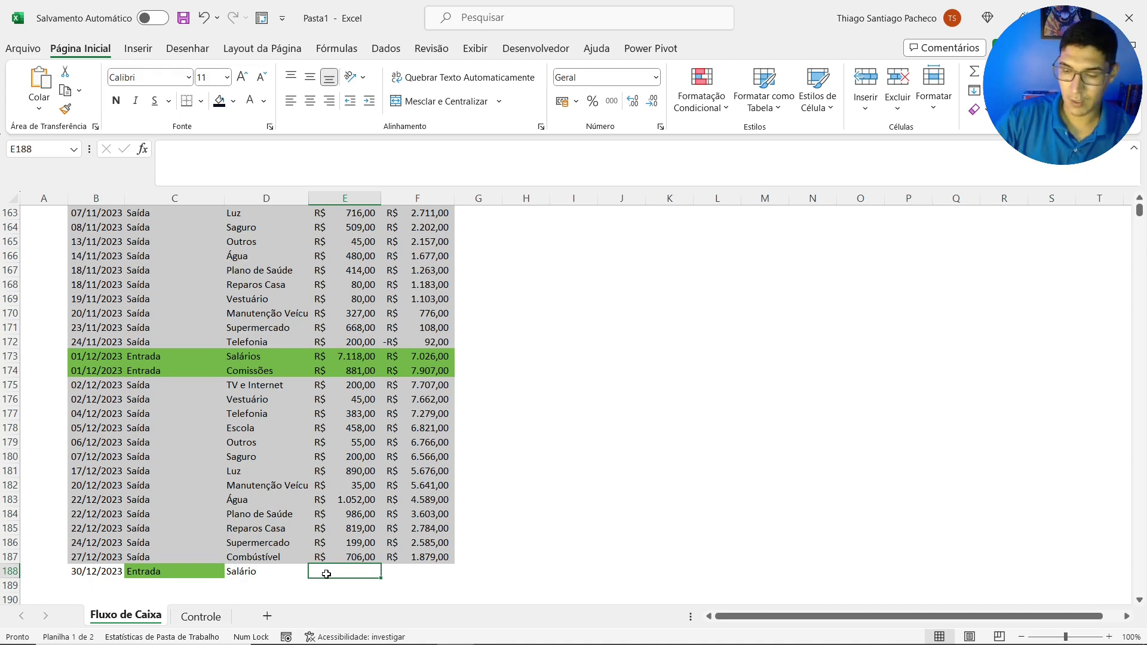
text(4500)
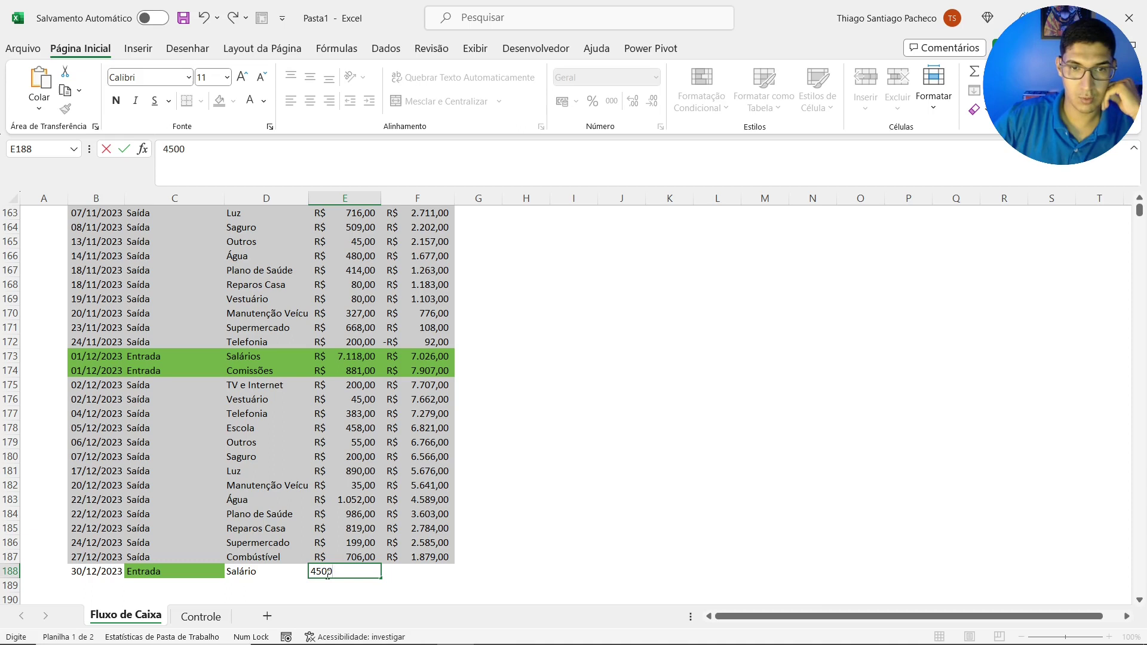
key(Return)
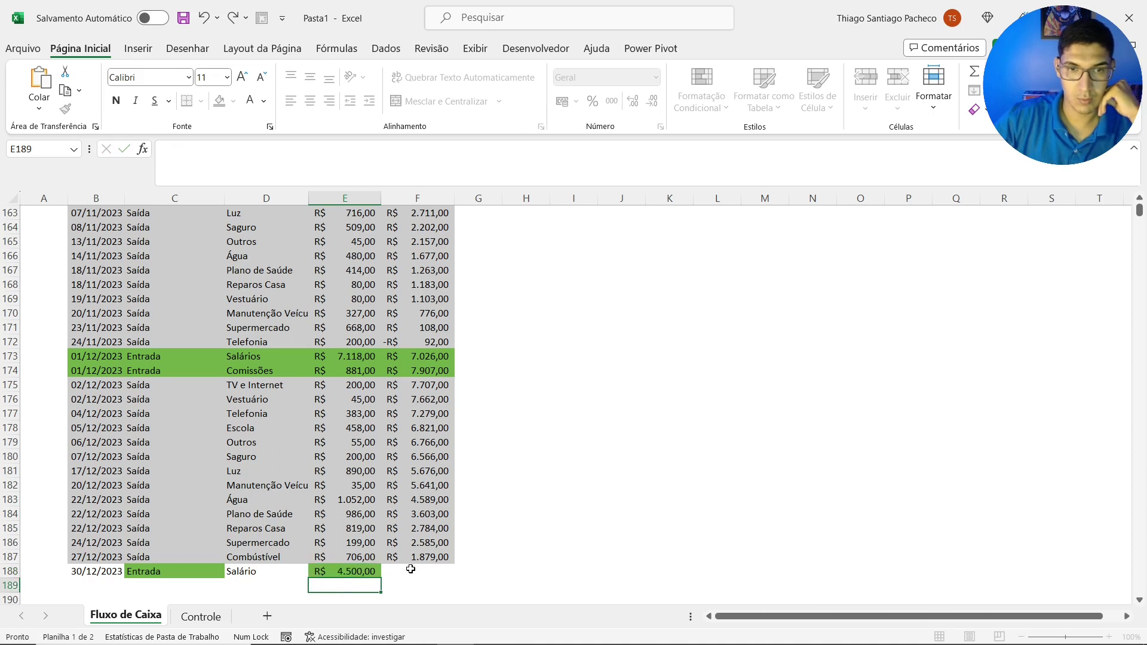
Fill the Saldo cell F187 down to F188 and compare the new row with Entrada rows 173 and 174
click(387, 574)
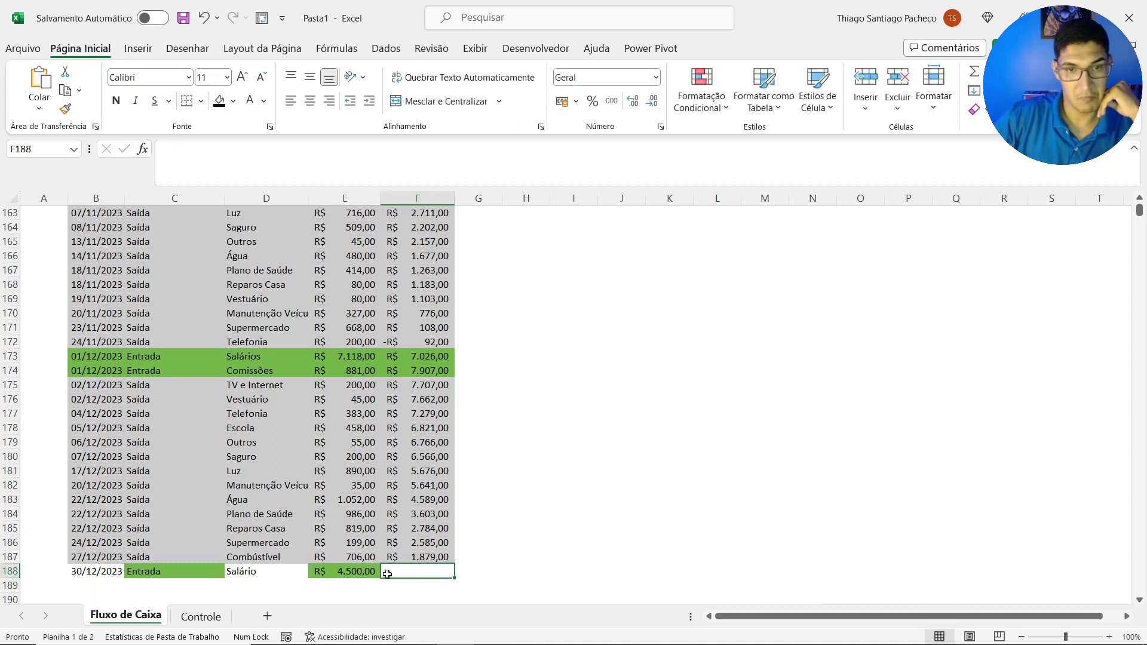
click(434, 559)
drag(456, 563, 459, 580)
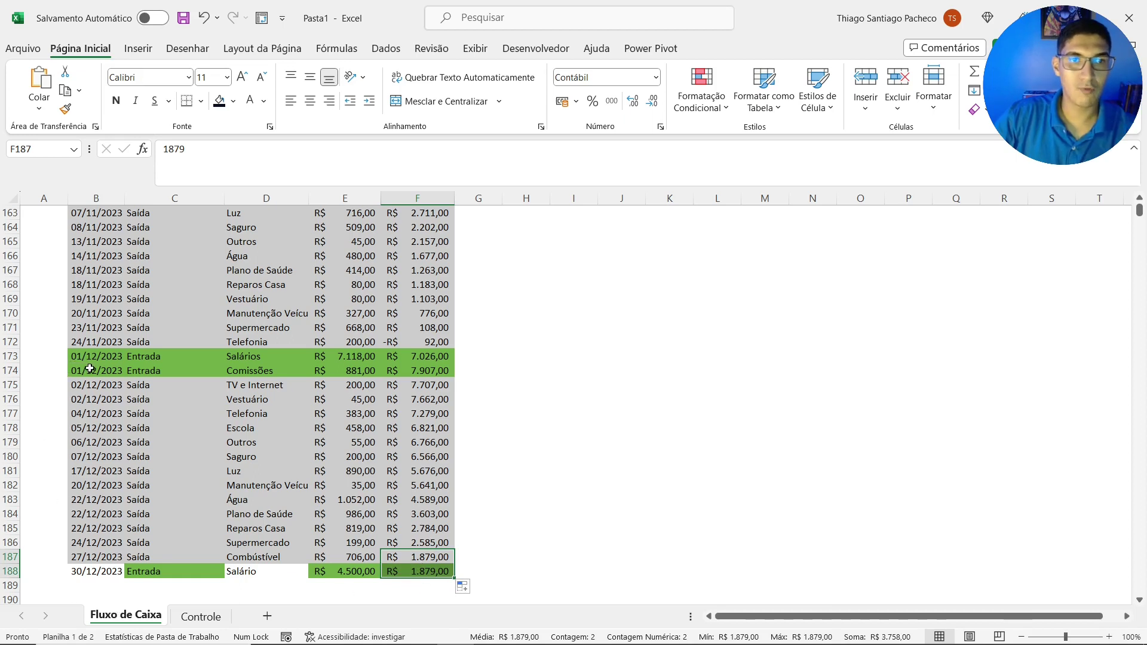
drag(78, 358, 407, 368)
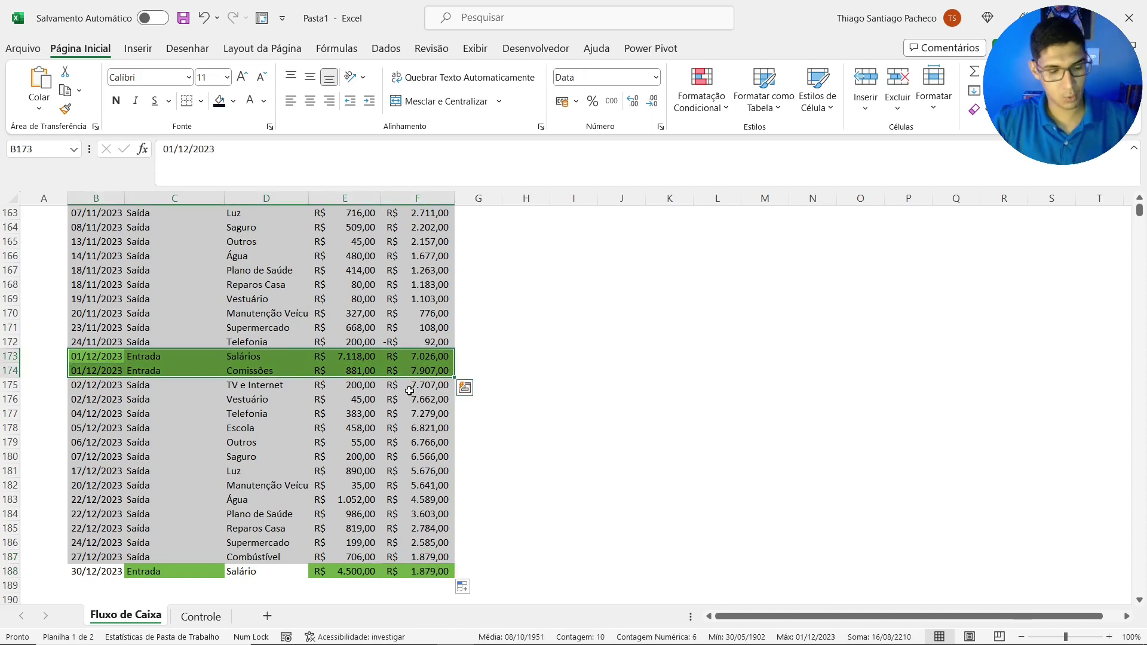
Undo all the entries made in row 188, back to an empty row below the table
key(ctrl+z)
key(ctrl+z)
key(ctrl+z)
key(ctrl+z)
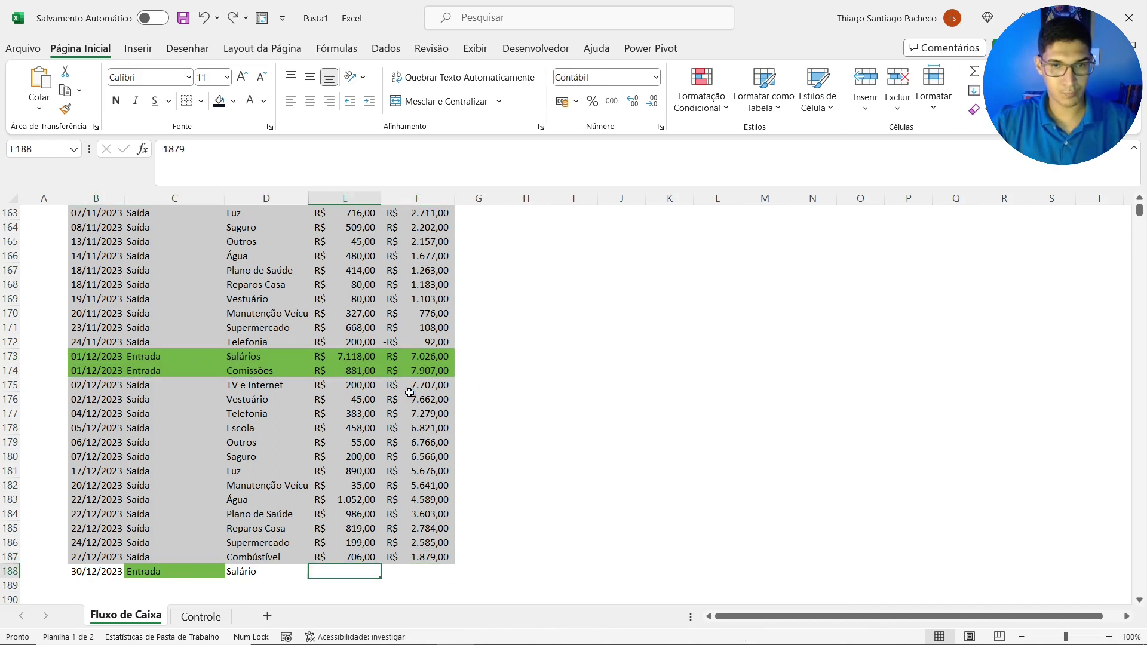
key(ctrl+z)
key(ctrl+z)
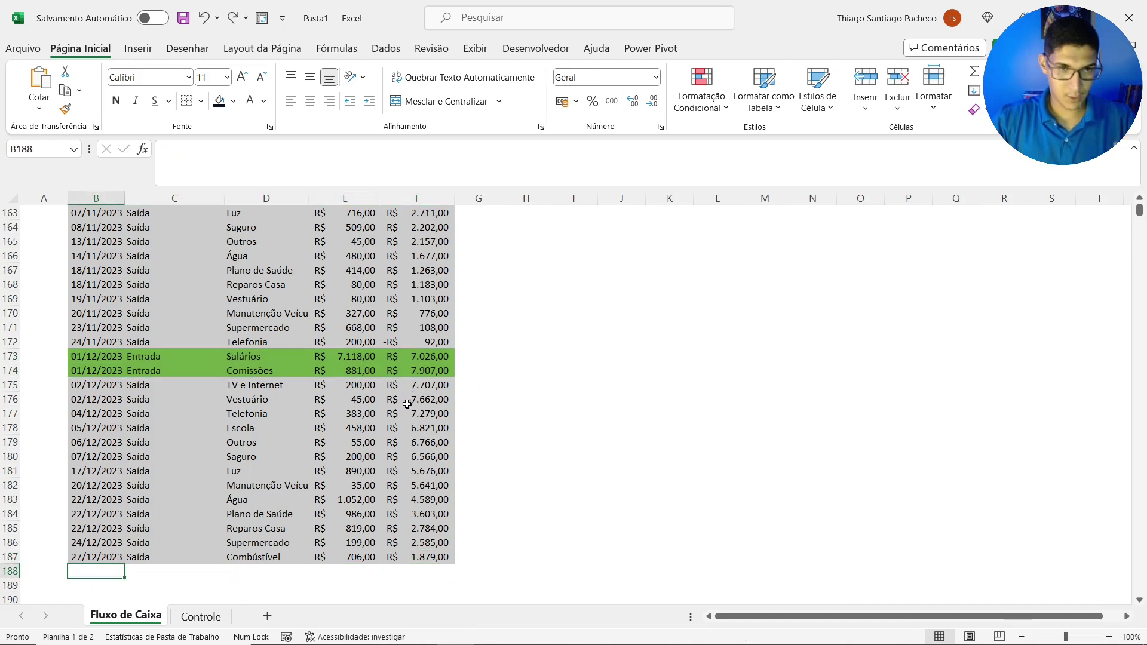
Examine the extent of the table from its header in row 7 down to the first empty row, 188
click(95, 529)
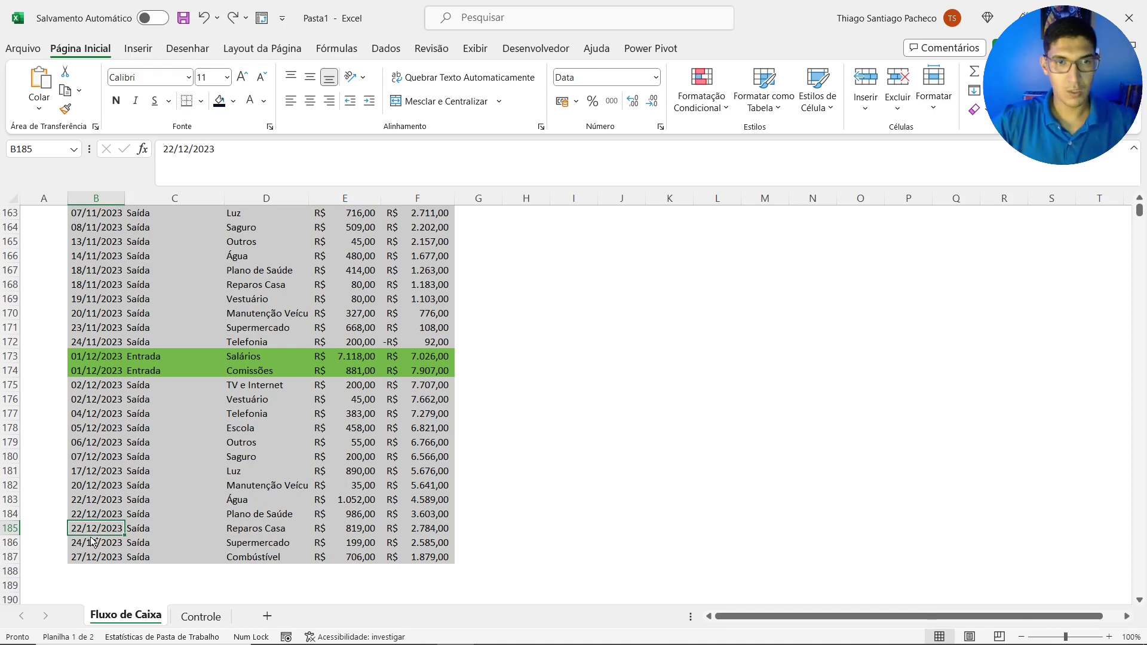
key(ctrl+Up)
scroll(90, 538, up, 2)
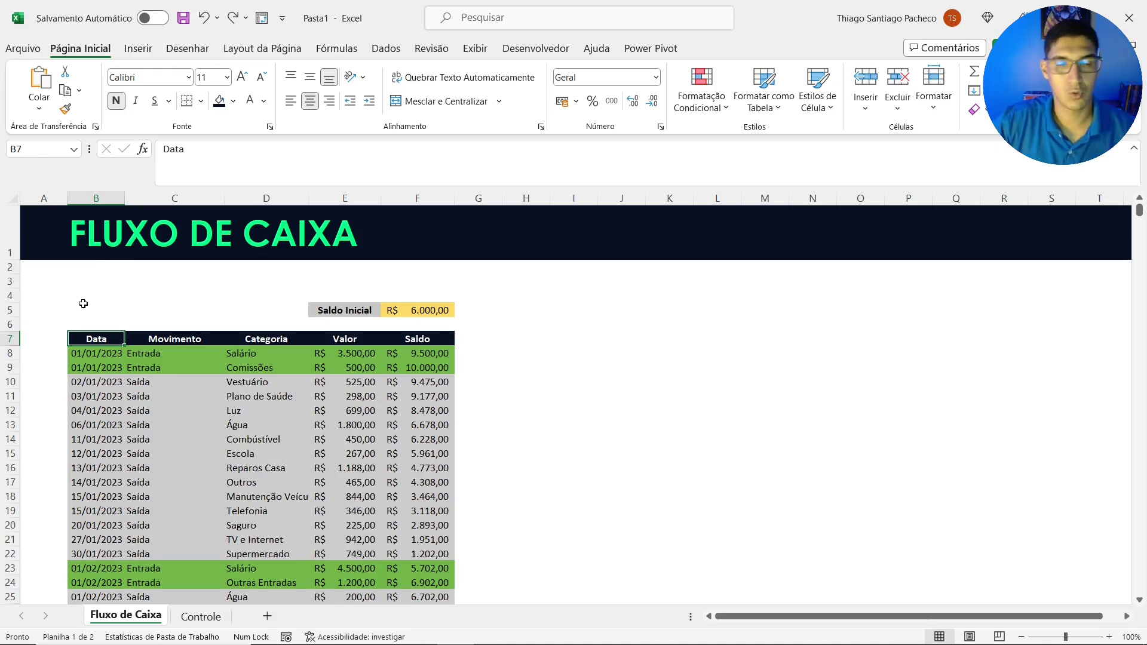
scroll(92, 373, down, 4)
click(92, 377)
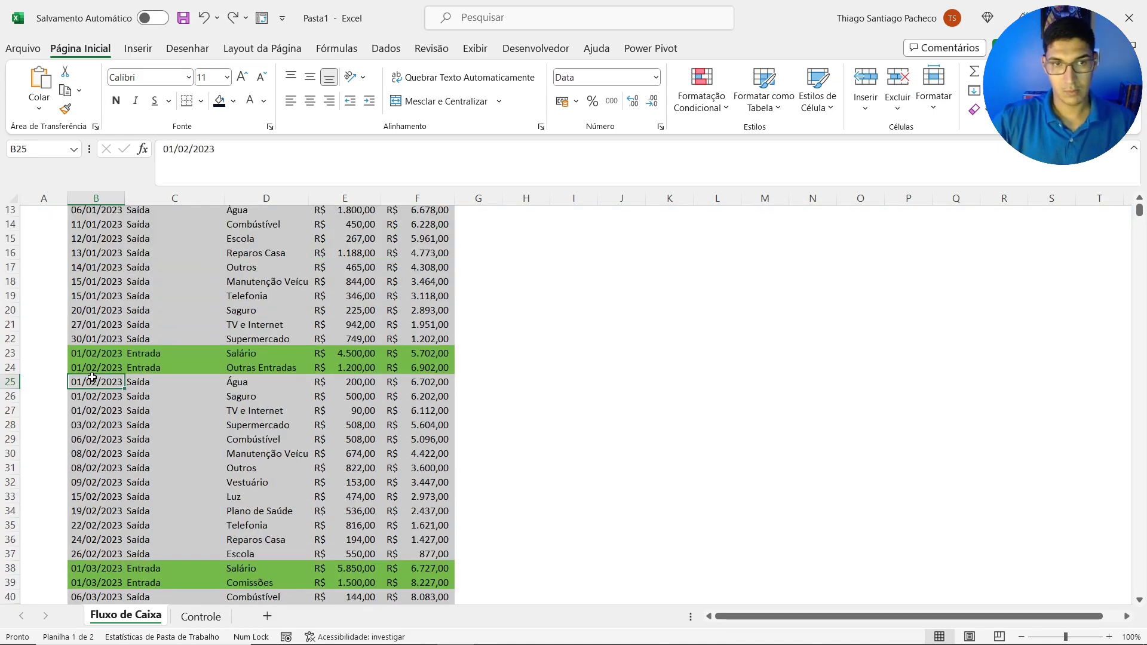
key(ctrl+Down)
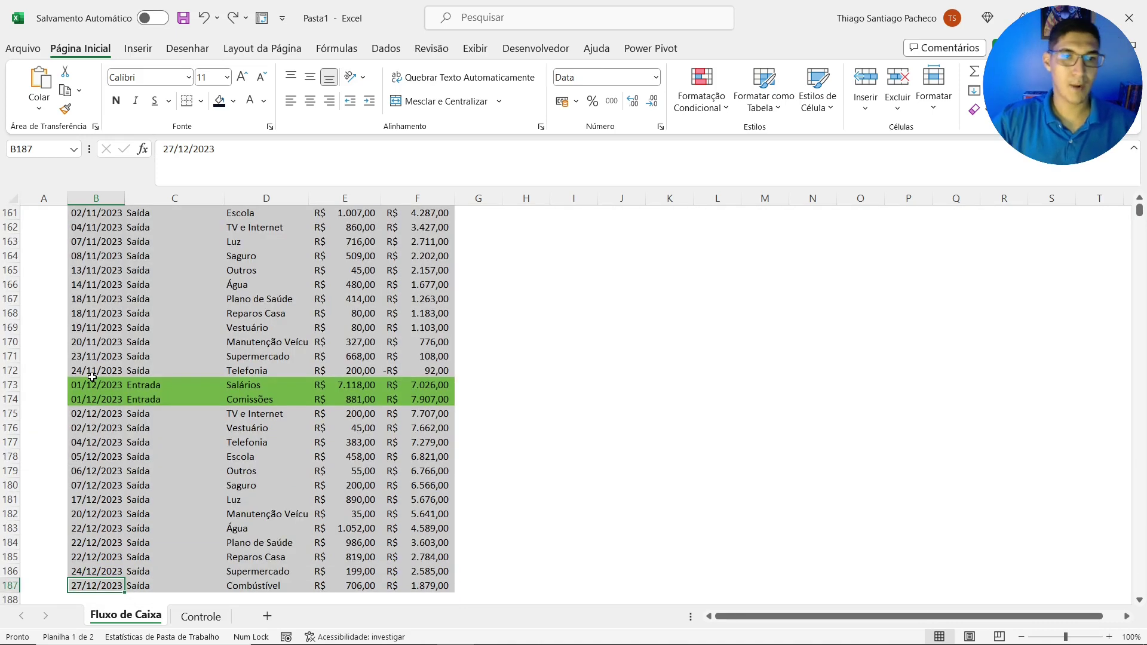
scroll(99, 526, down, 1)
click(88, 561)
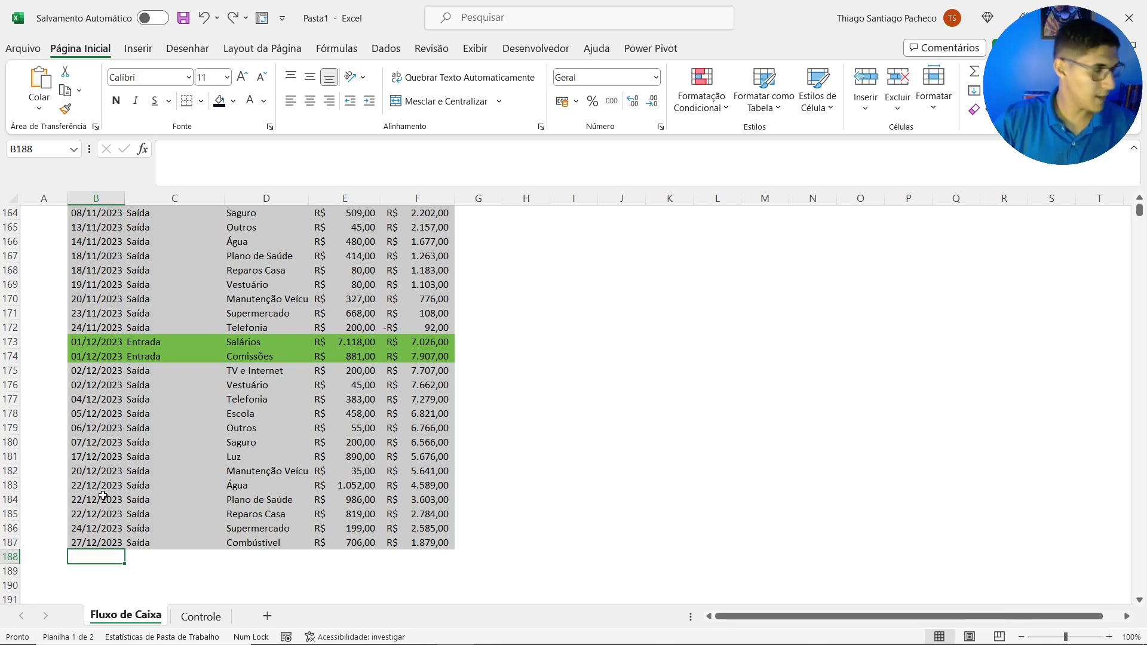
scroll(103, 495, down, 3)
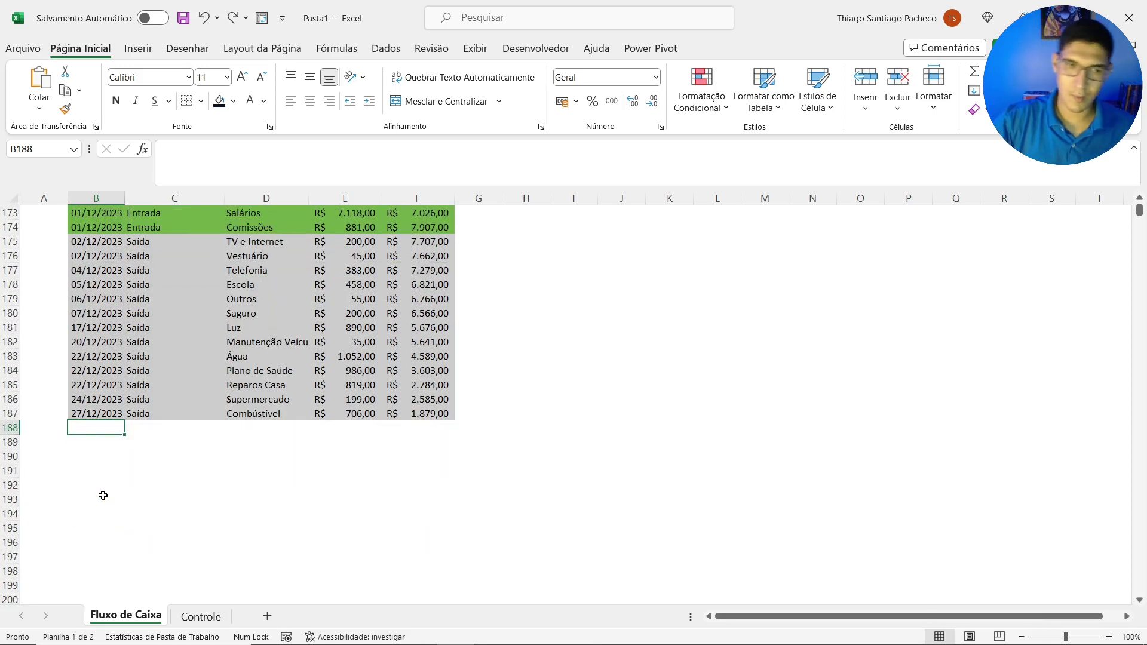
scroll(102, 495, up, 4)
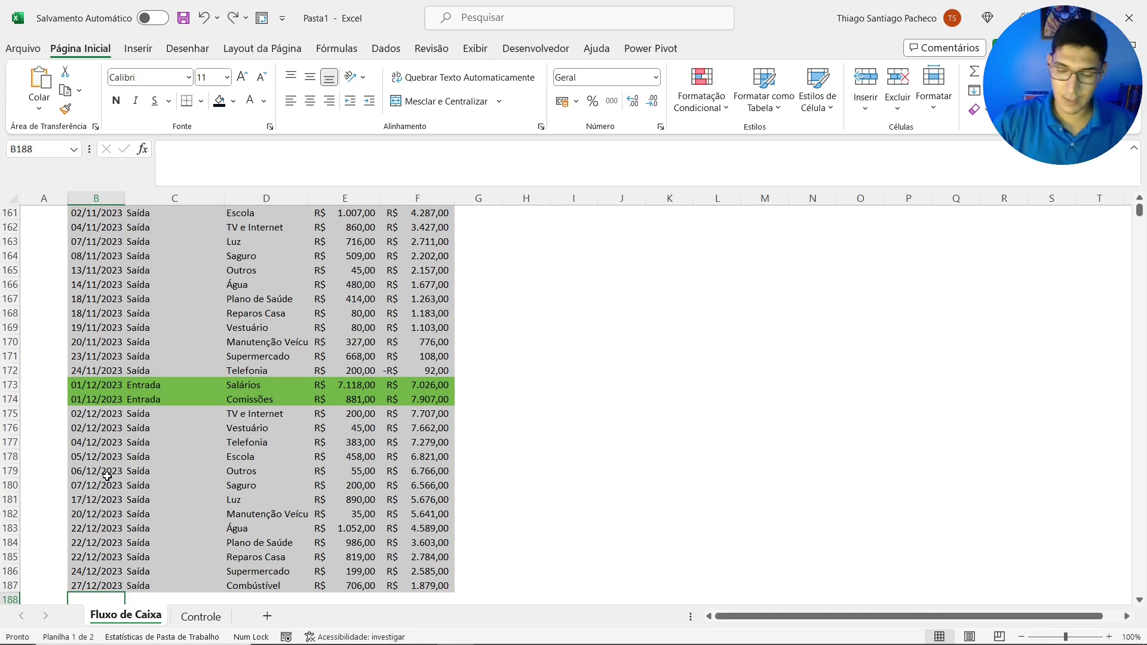
scroll(107, 476, down, 1)
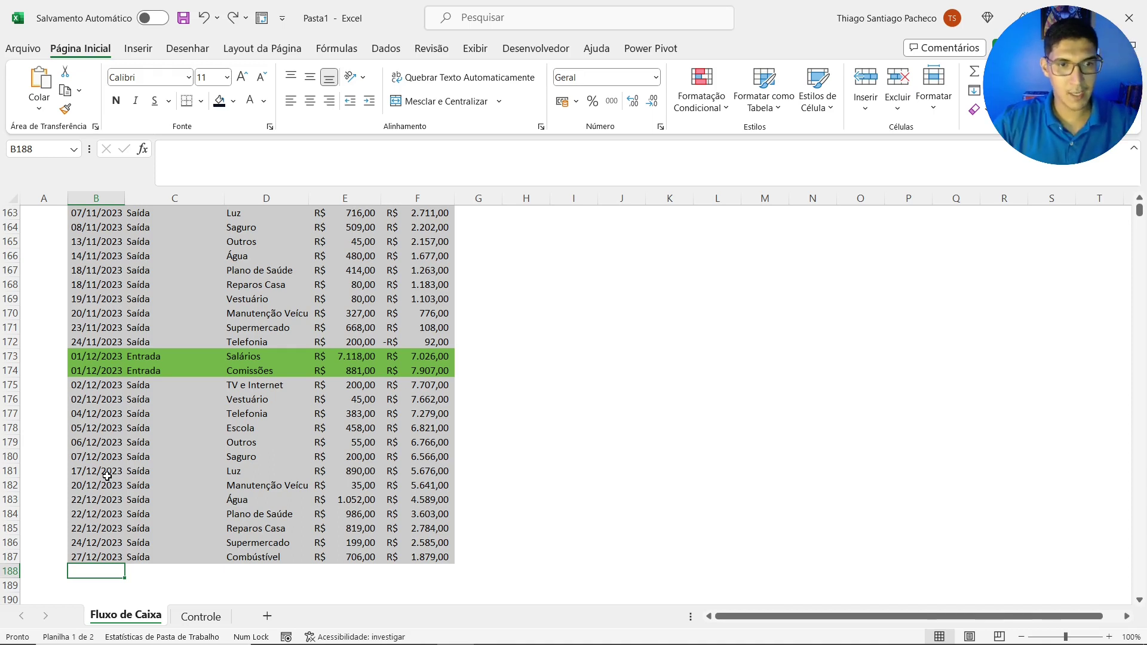
click(2, 571)
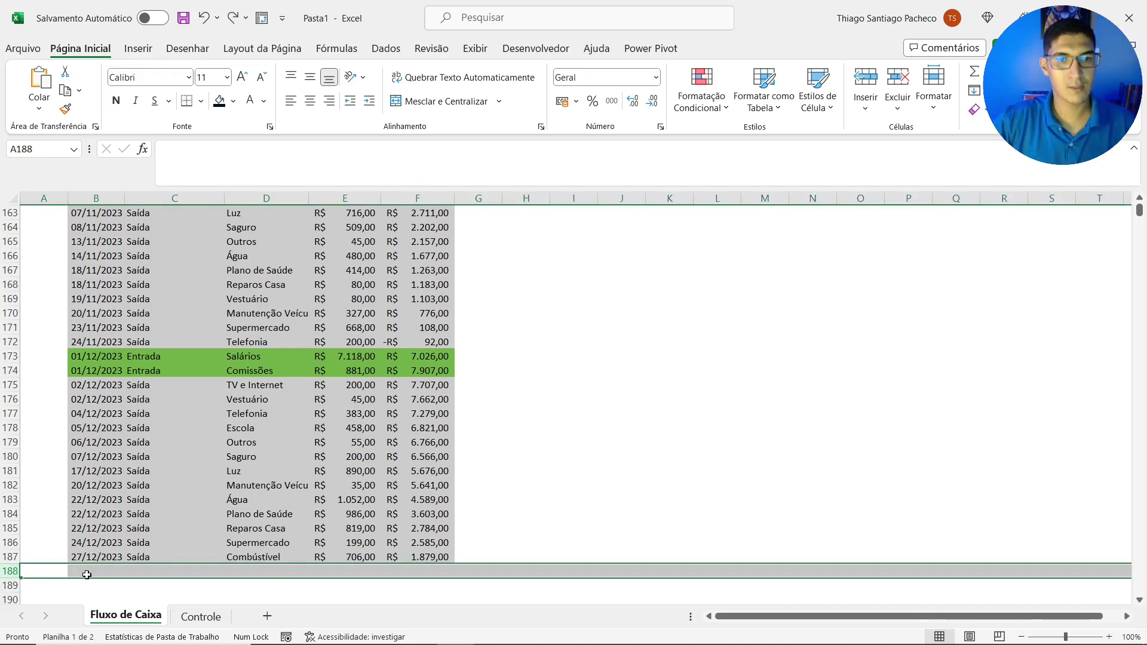
click(98, 572)
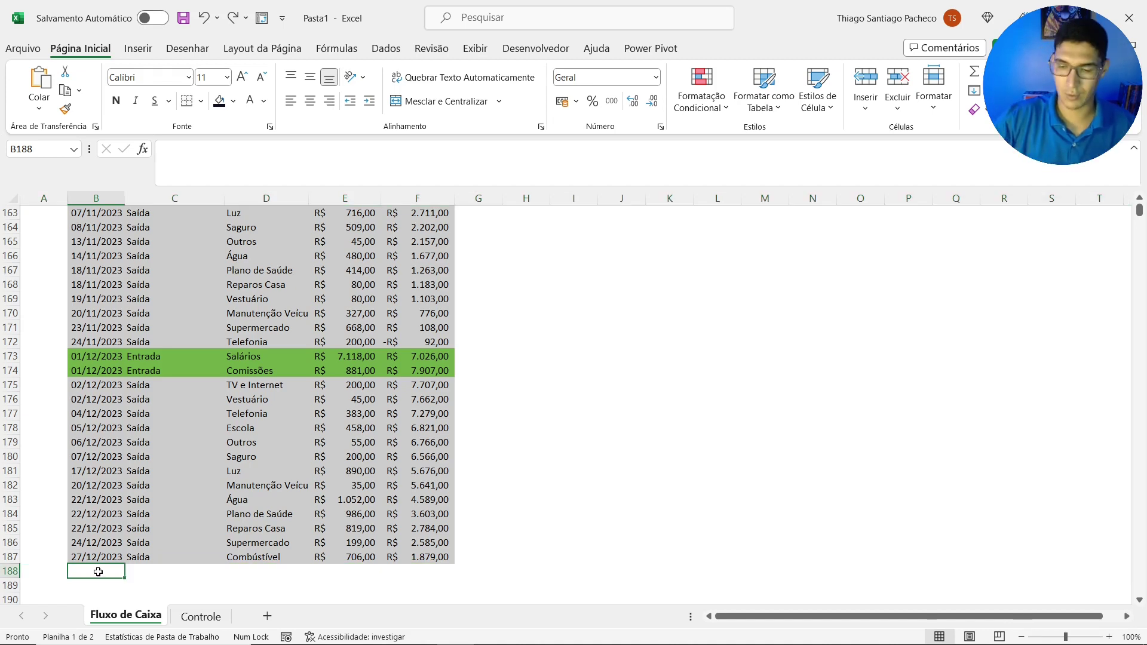
key(Up)
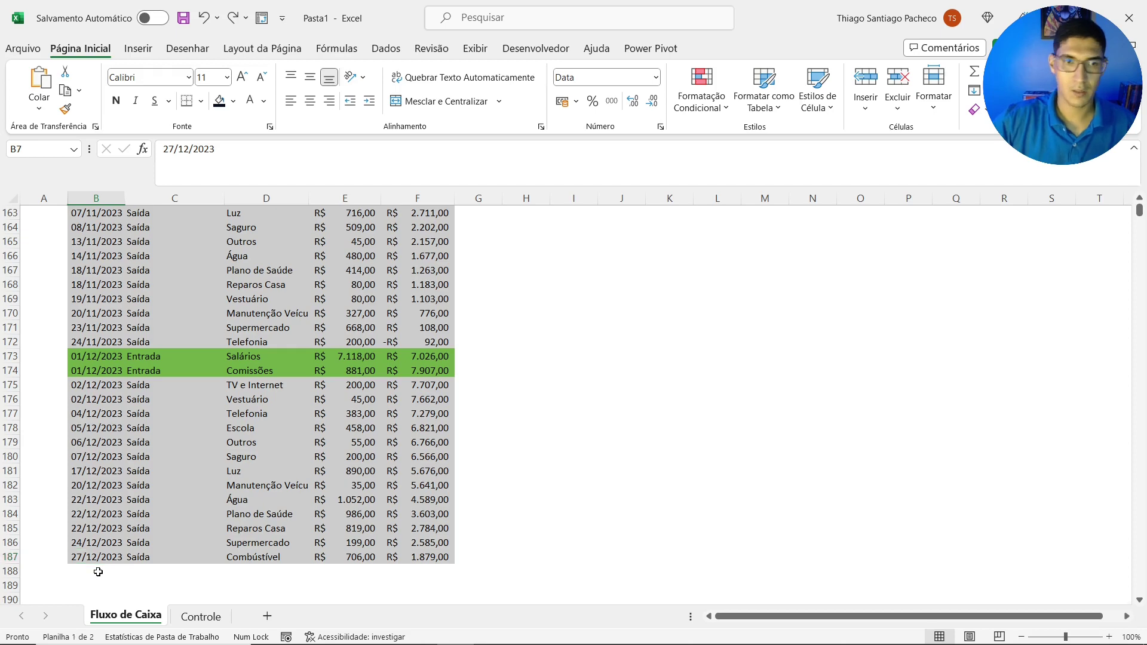
key(ctrl+Up)
scroll(118, 350, up, 2)
scroll(118, 351, up, 1)
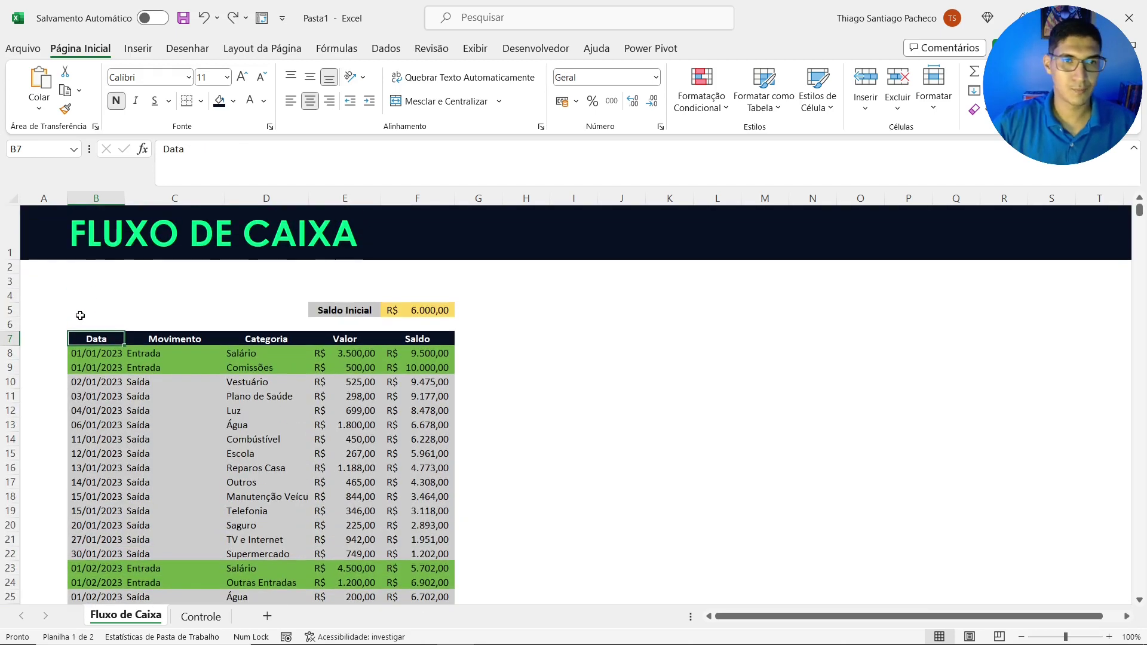
click(83, 311)
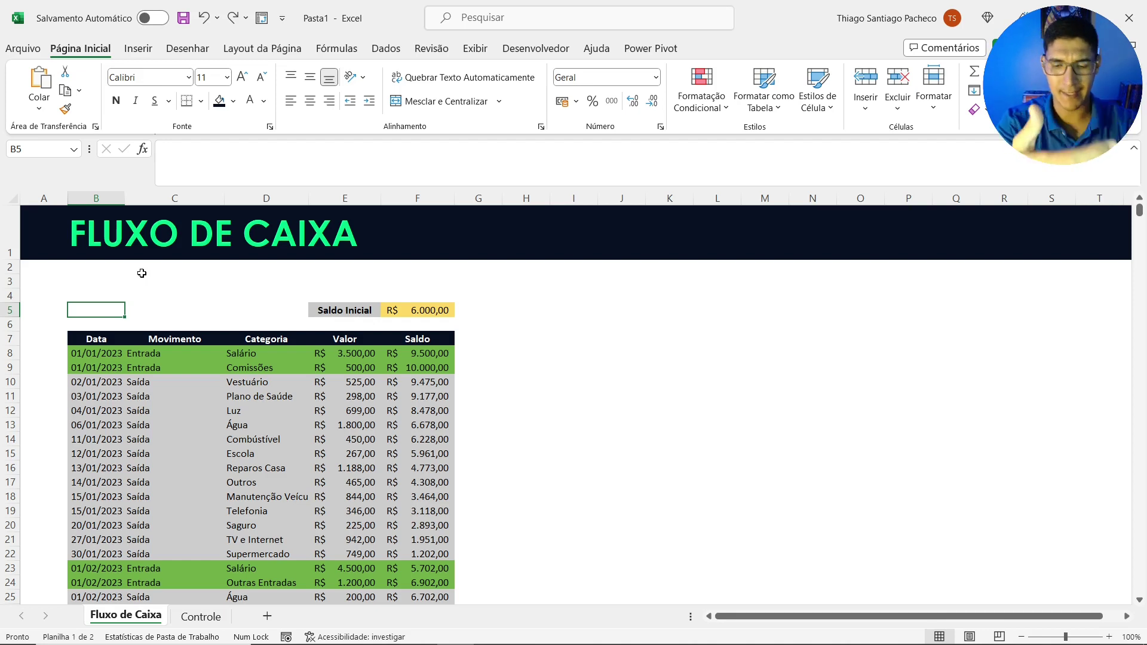
text(=)
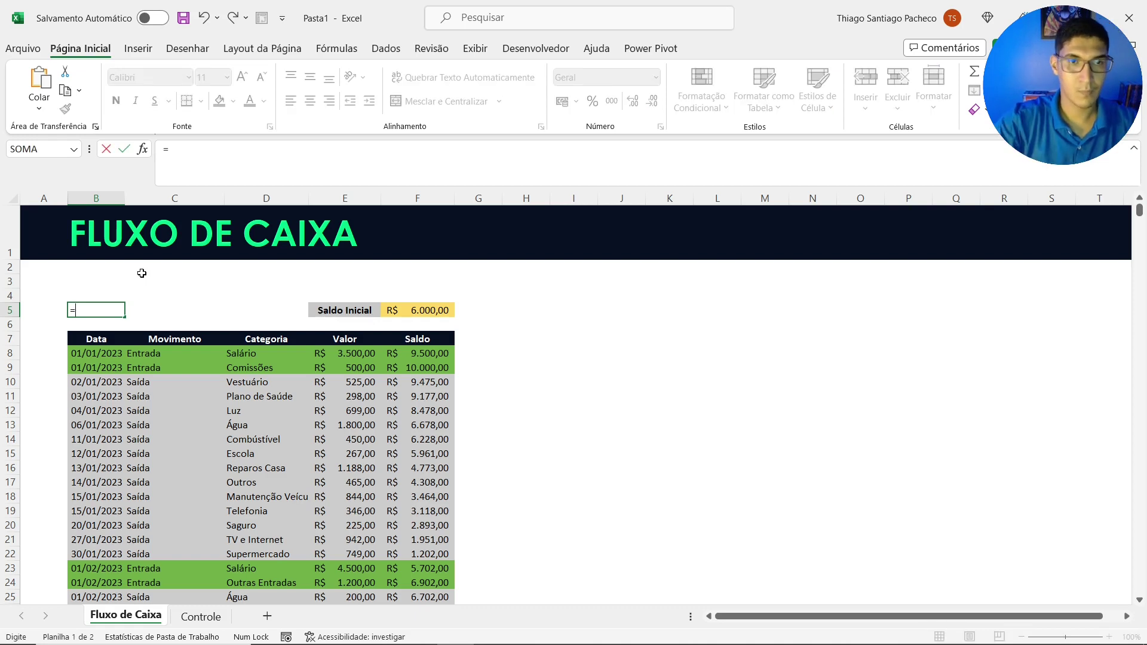
text(in)
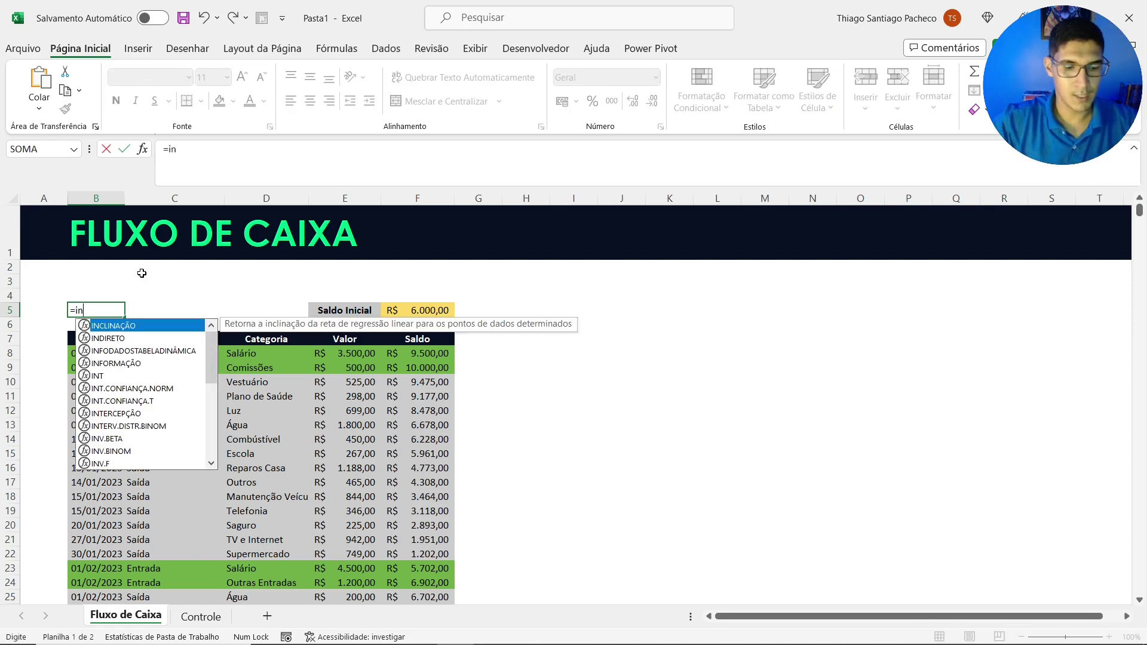
text(d)
key(BackSpace)
key(BackSpace)
key(BackSpace)
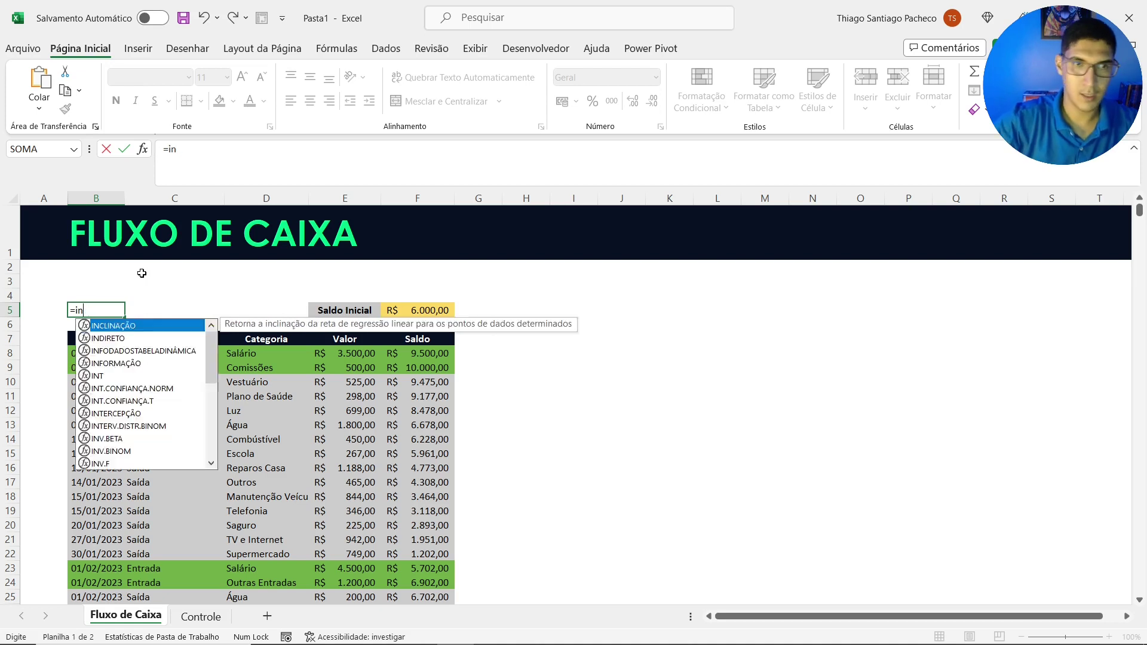
text(ín)
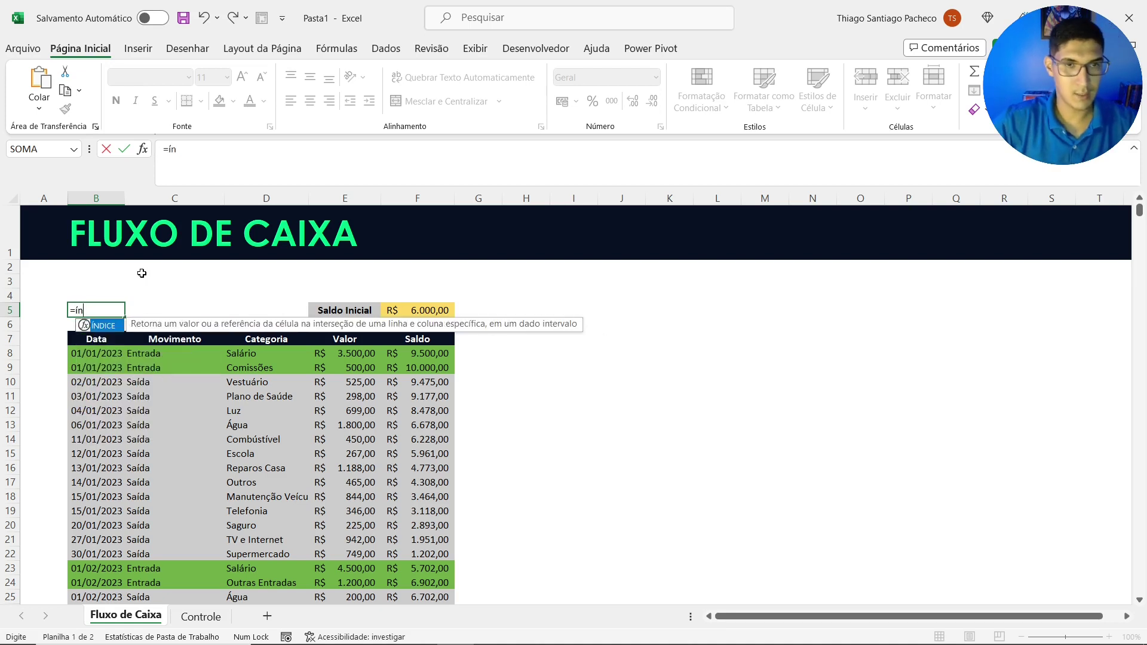
key(Tab)
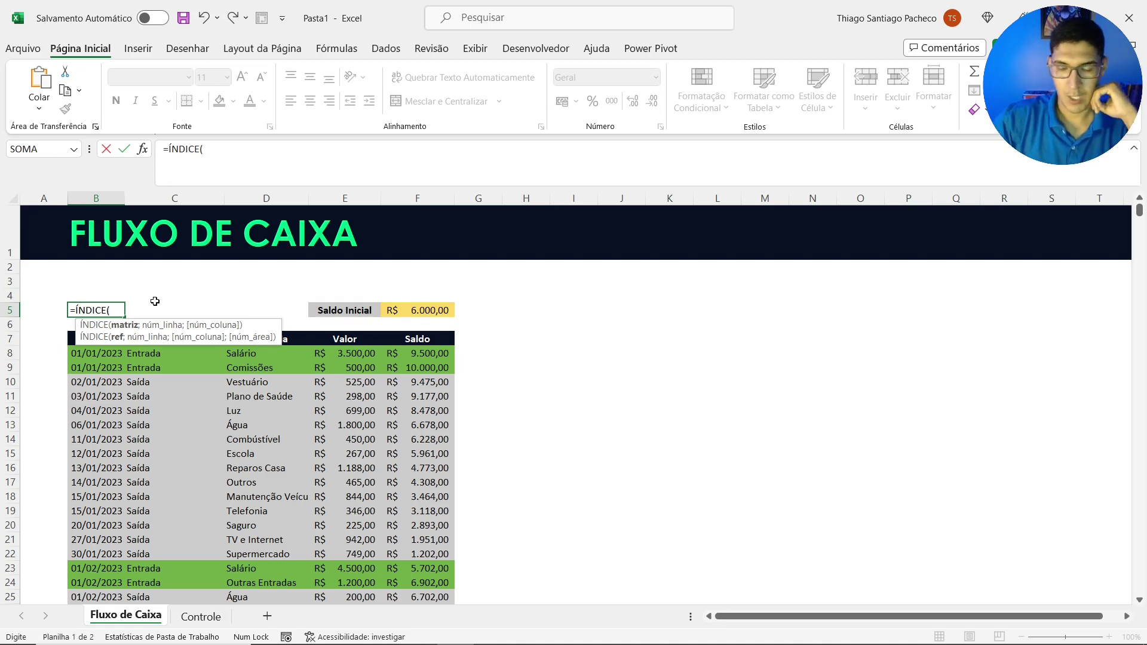
key(BackSpace)
key(BackSpace)
key(BackSpace)
key(BackSpace)
key(BackSpace)
key(BackSpace)
key(BackSpace)
key(BackSpace)
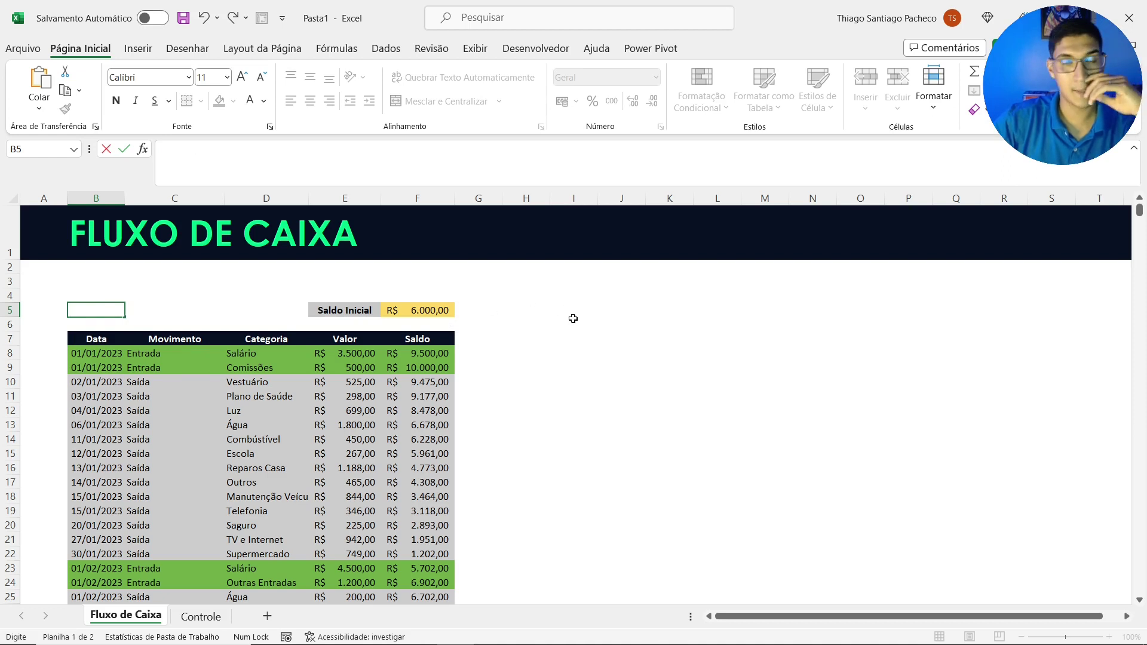
key(Escape)
Enter the test formula =ÉCÉL.VAZIA(M7) in the empty cell J7
click(600, 338)
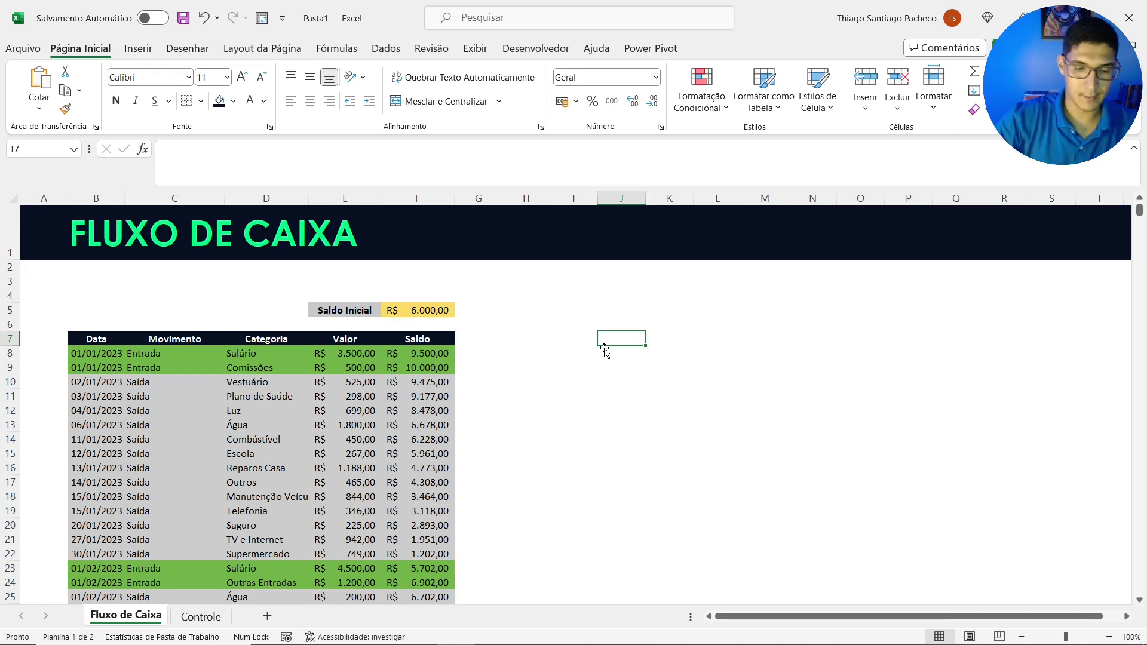
text(=é)
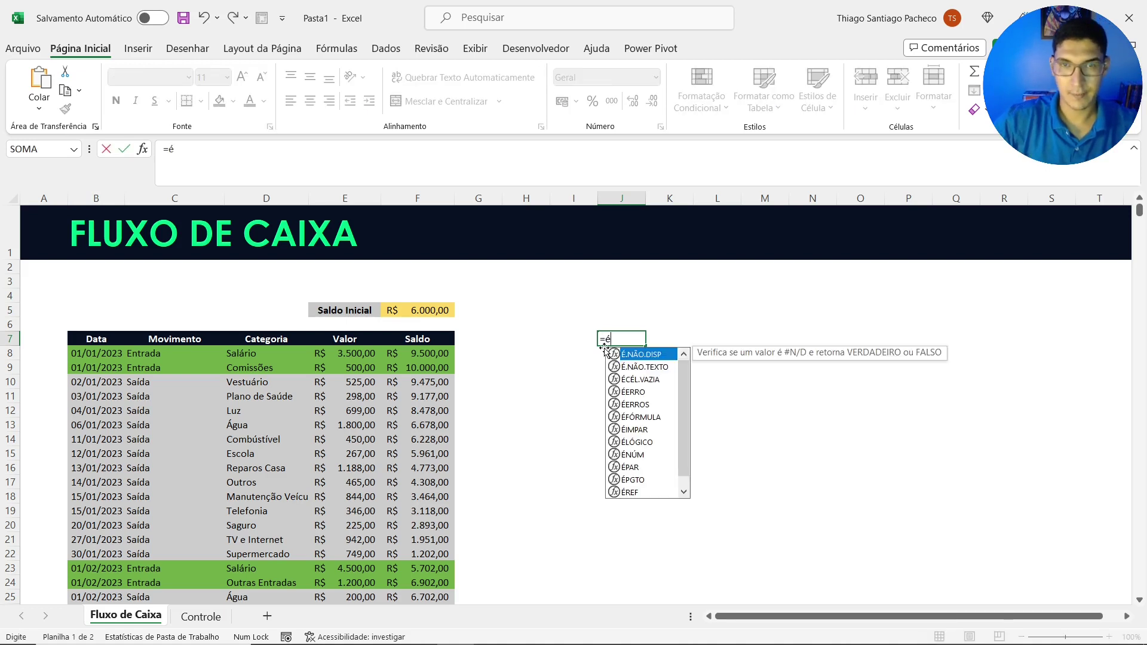
text(ce)
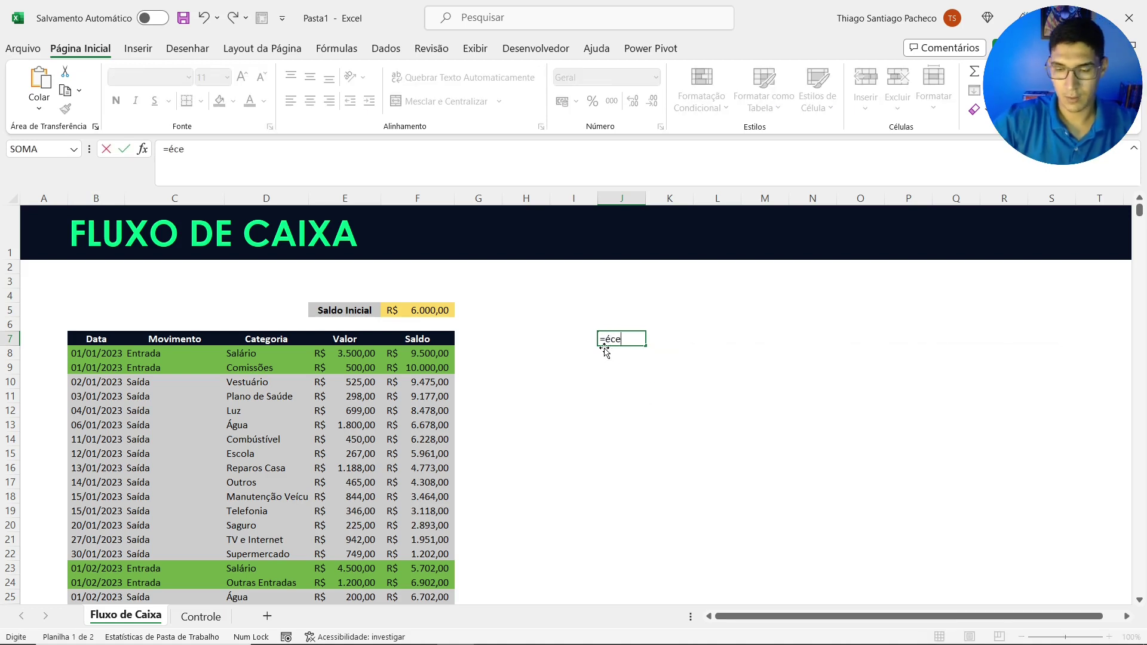
key(BackSpace)
key(BackSpace)
click(633, 383)
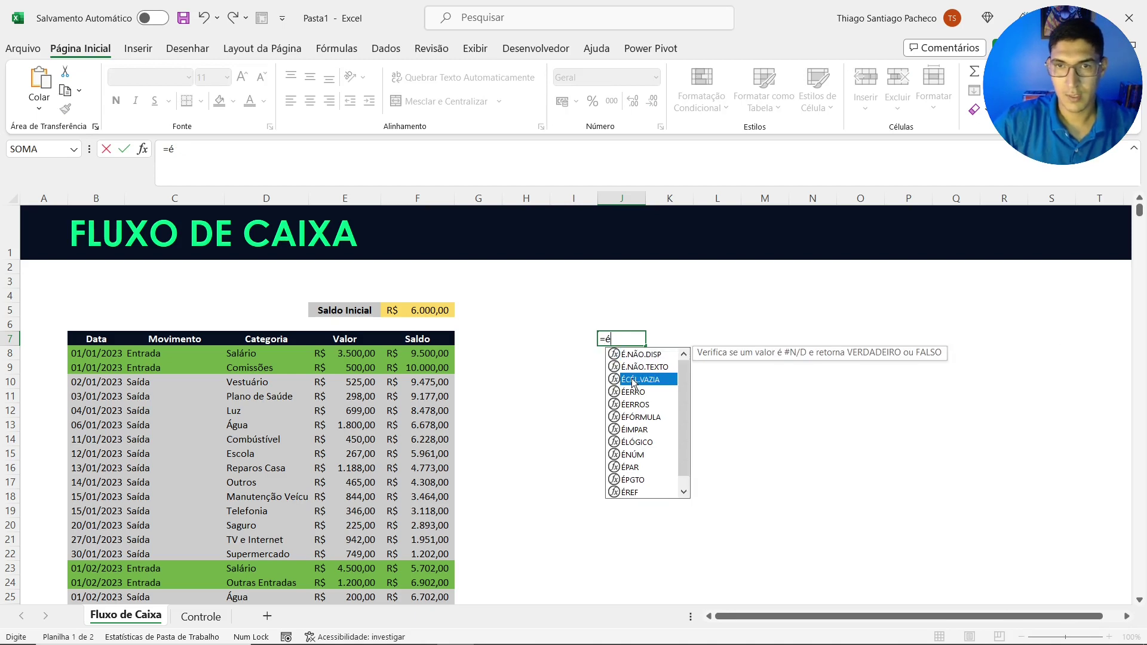
double_click(633, 383)
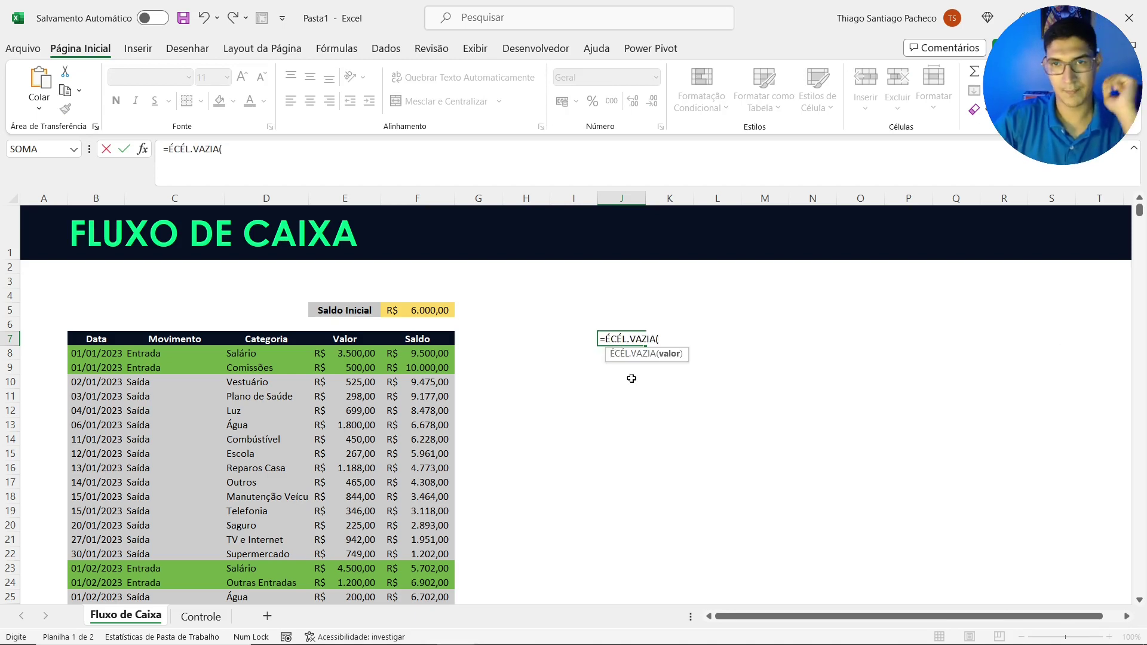
click(751, 337)
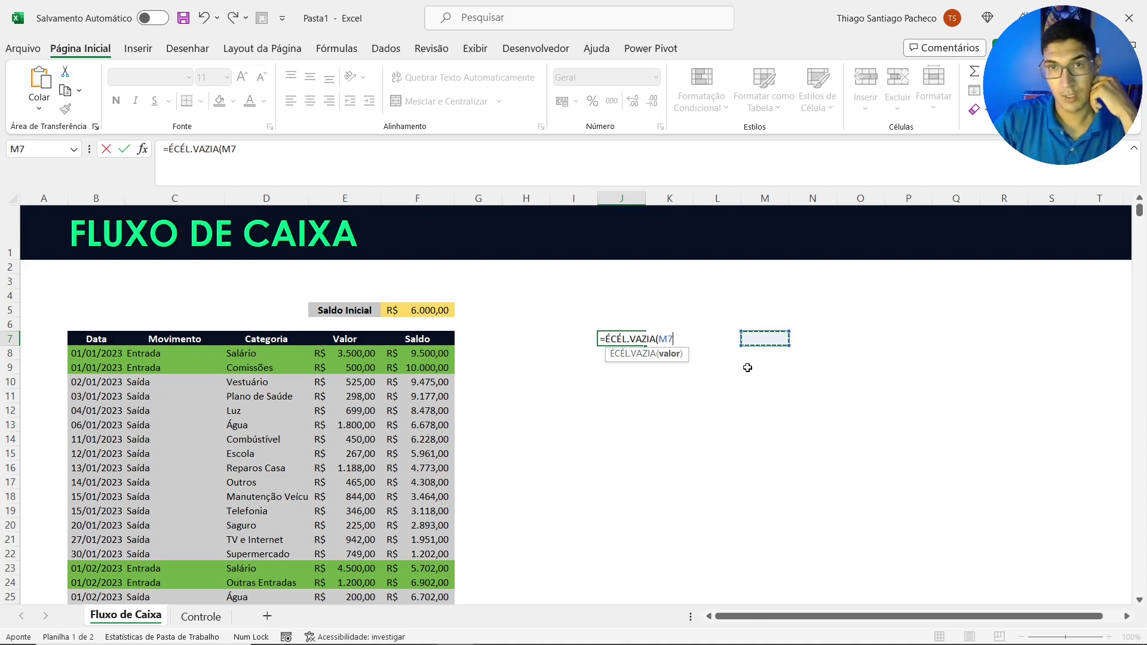
text())
key(Return)
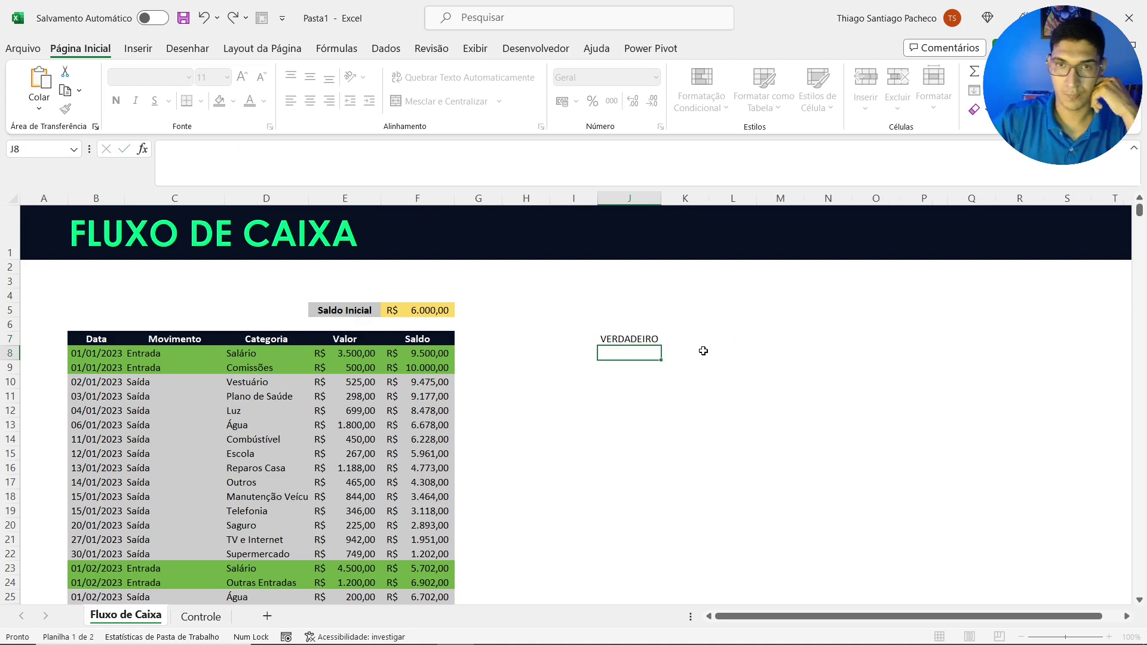
Enter 5 in cell M7 to test how the ÉCÉL.VAZIA formula in J7 responds
click(650, 336)
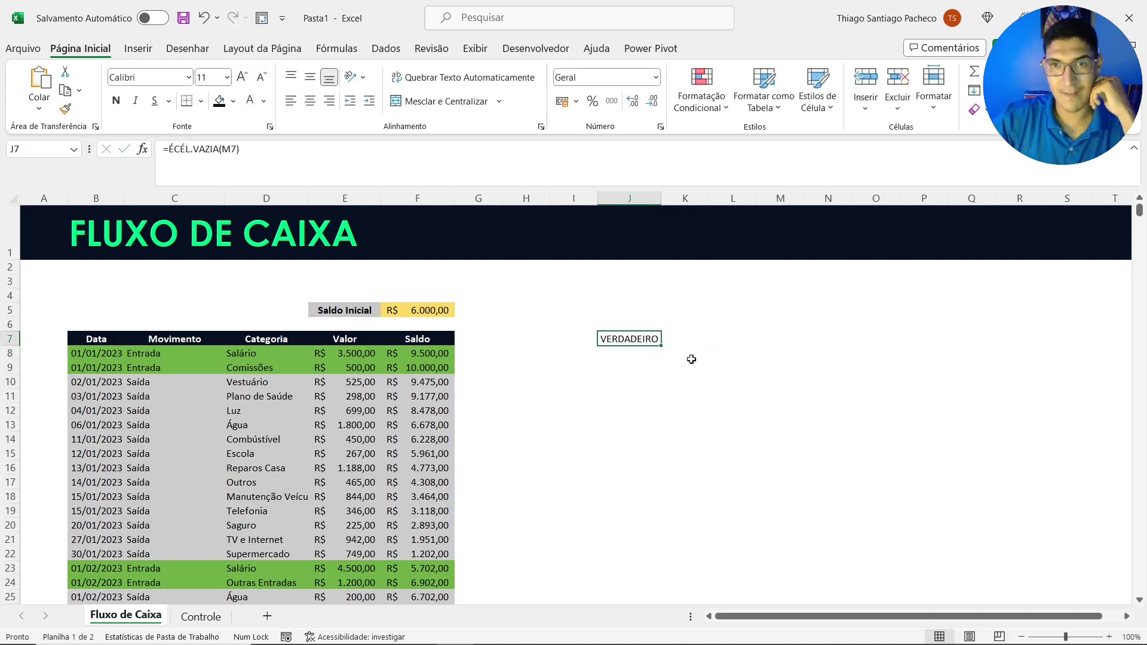
click(763, 342)
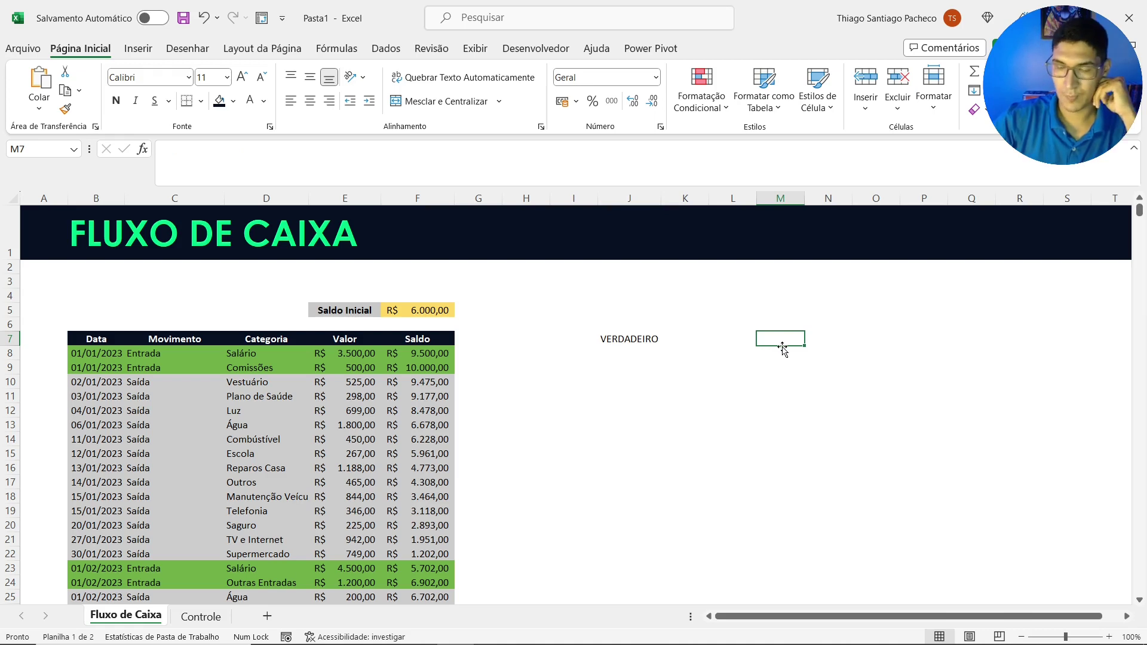
text(5)
key(Return)
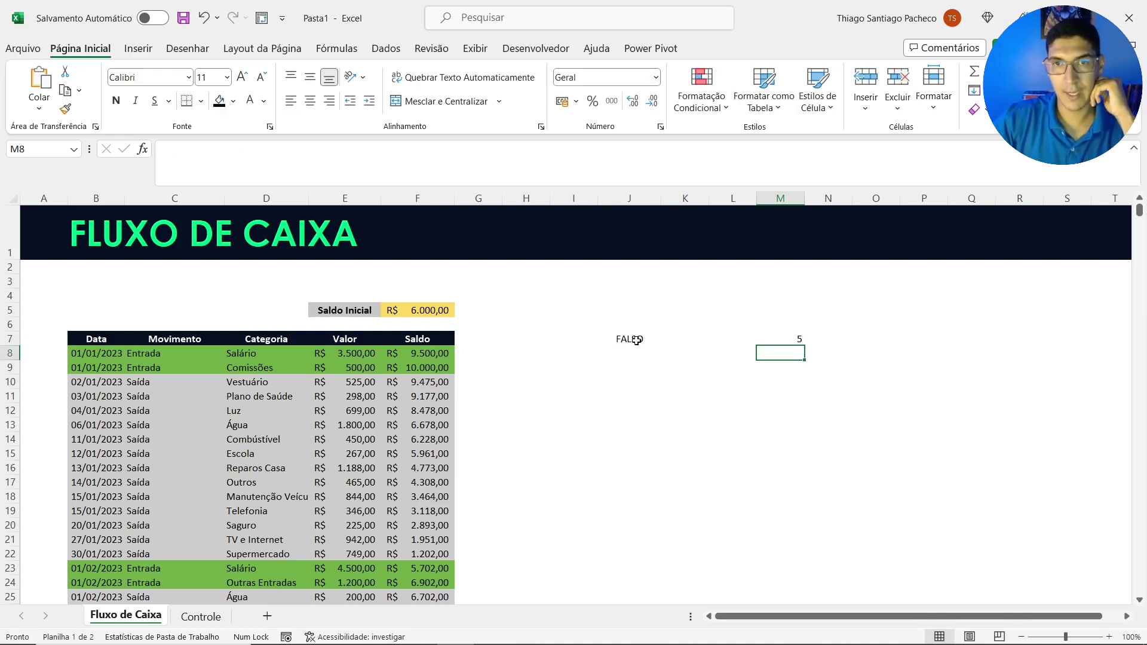
Clear the test formula and value from cells J7 to M7
click(637, 340)
shift+click(777, 338)
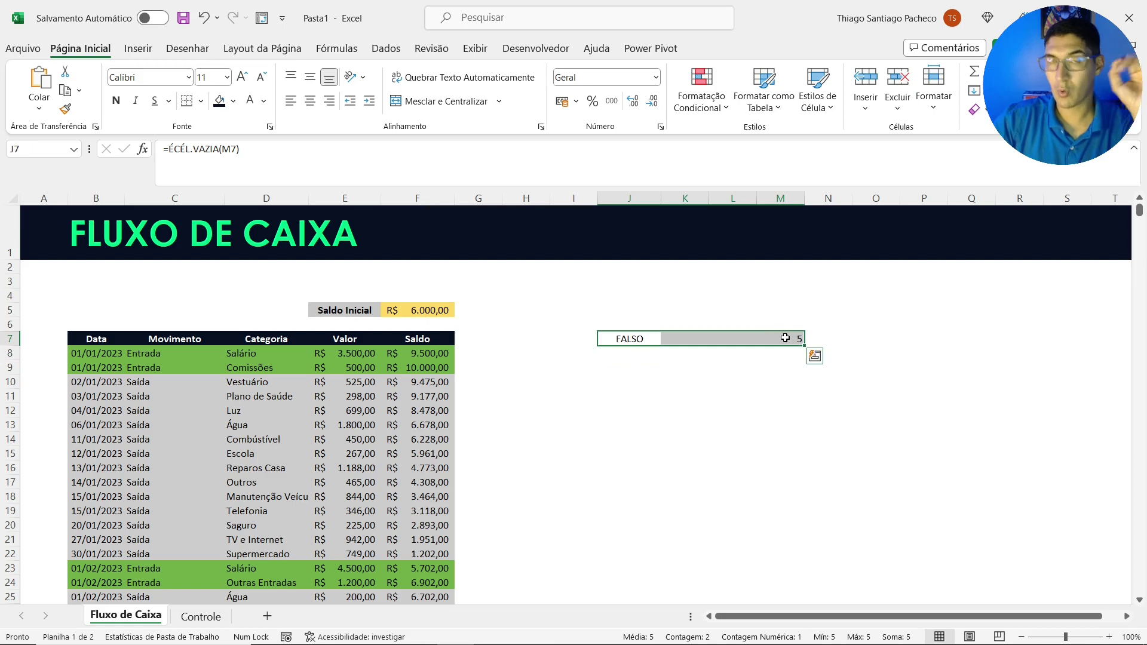
key(Delete)
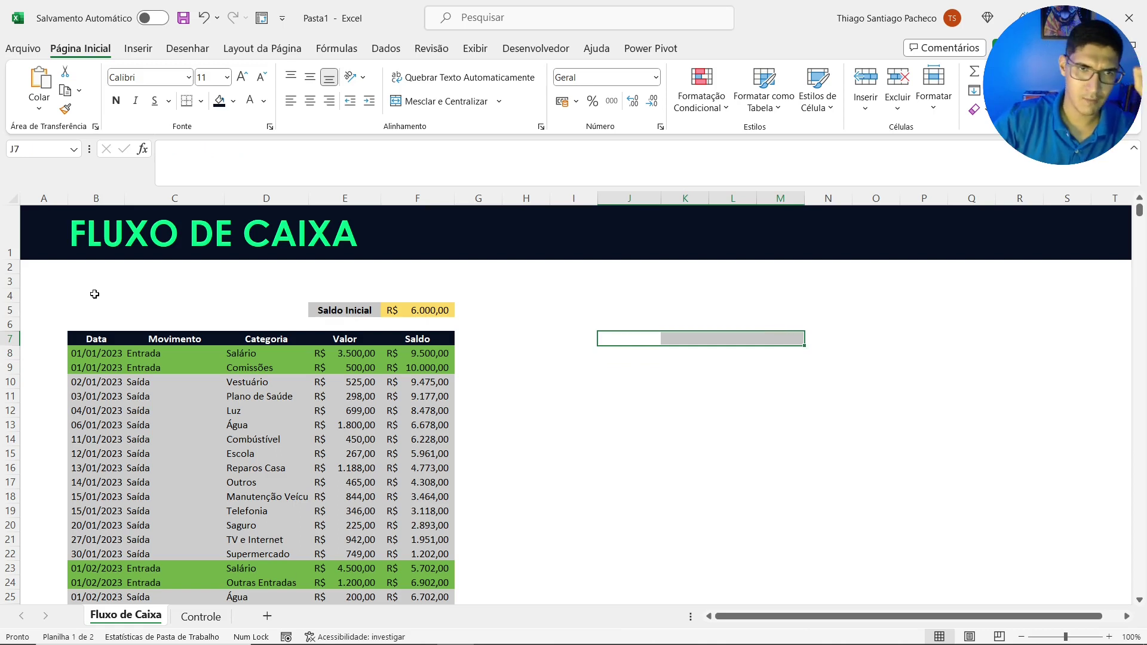
Start a formula in B5 with ÉCÉL.VAZIA nested inside ÍNDICE: =ÍNDICE(ÉCÉL.VAZIA(
click(110, 317)
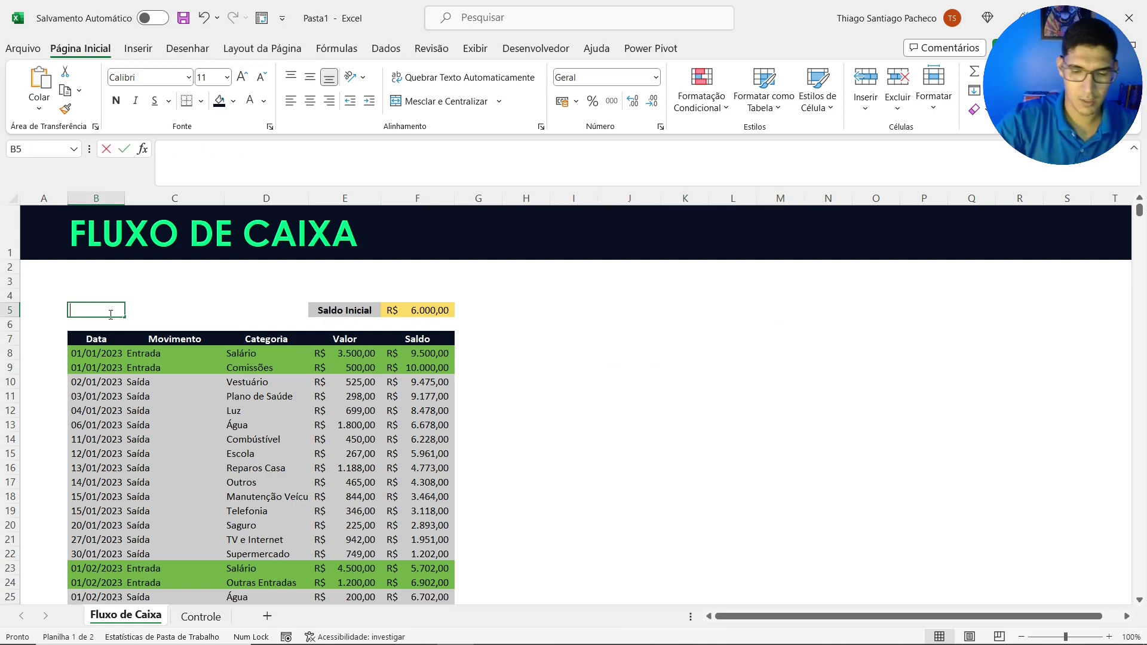
text(=)
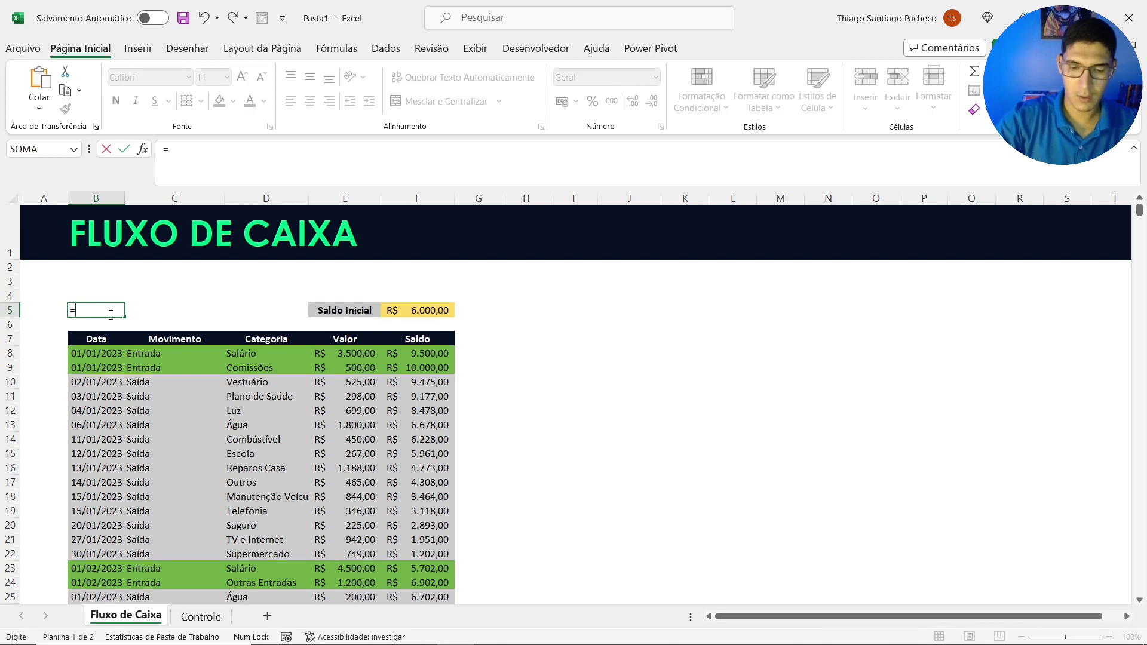
text(ín)
key(Tab)
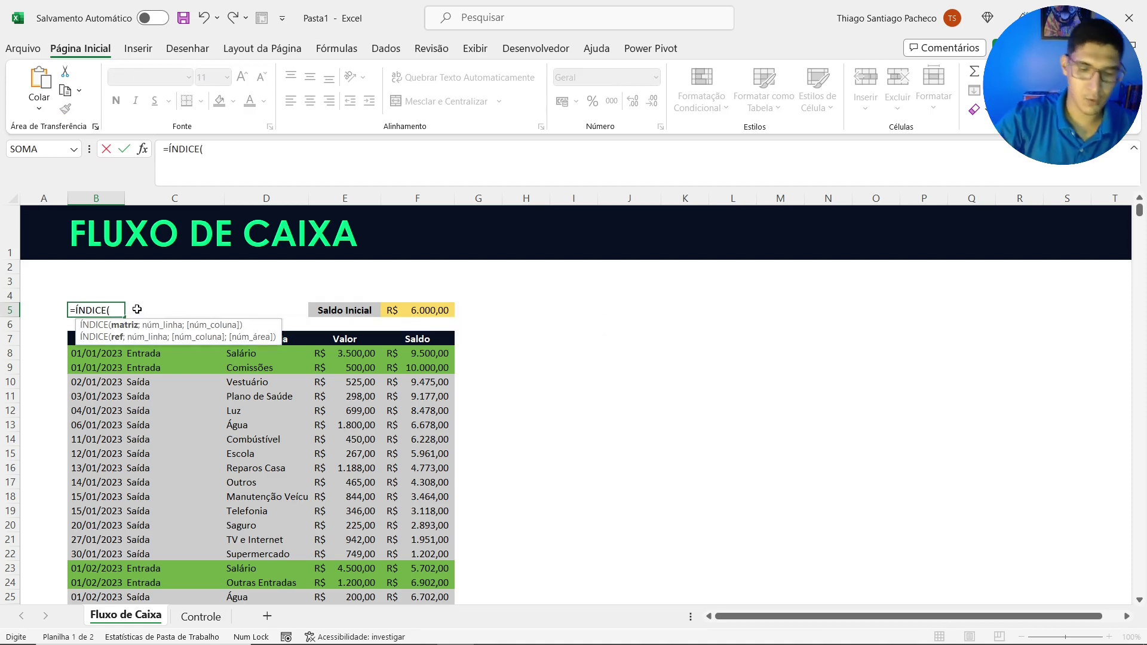
text(é)
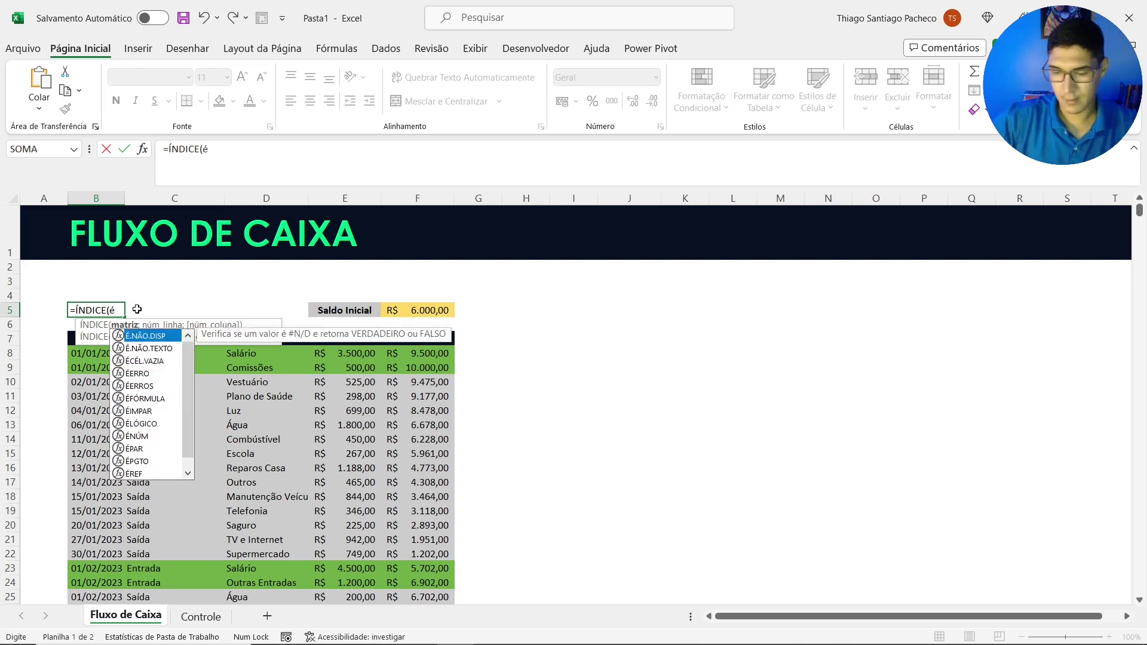
key(Down)
key(Down)
key(Tab)
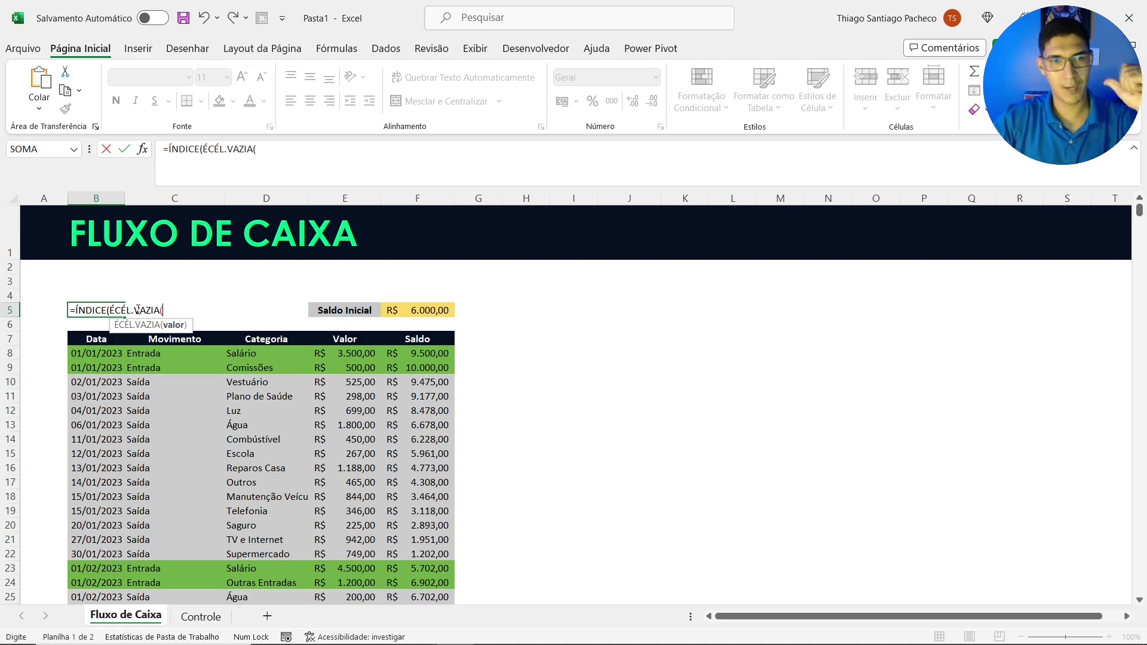
Give ÉCÉL.VAZIA the range B8:B100000 and close its parenthesis within the B5 formula
click(105, 352)
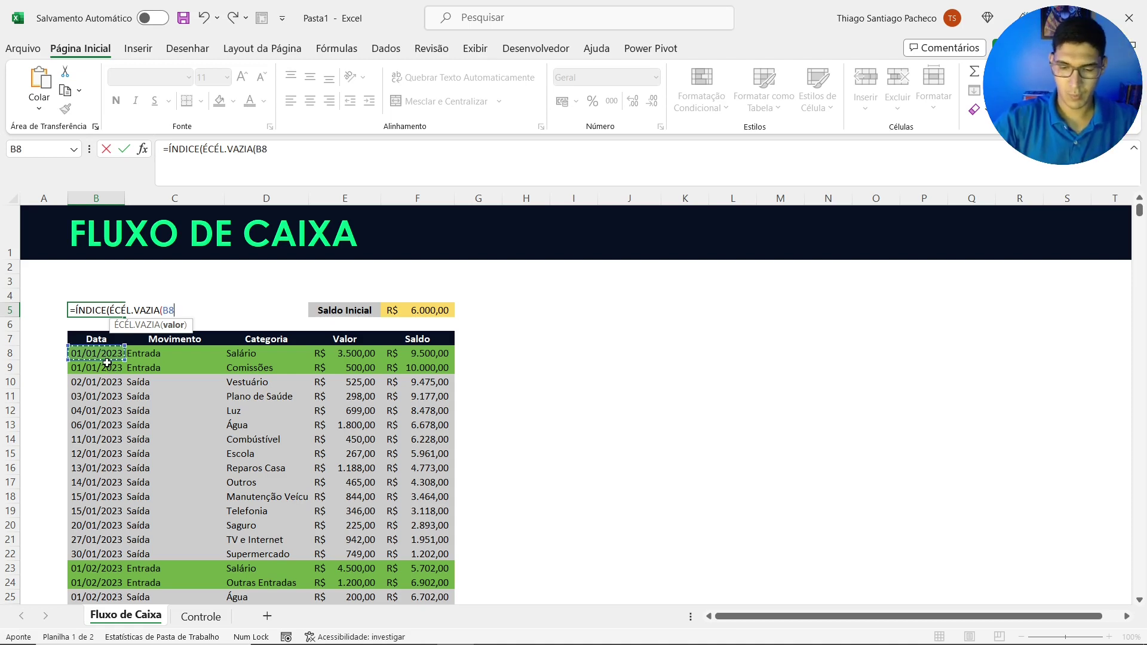
key(F8)
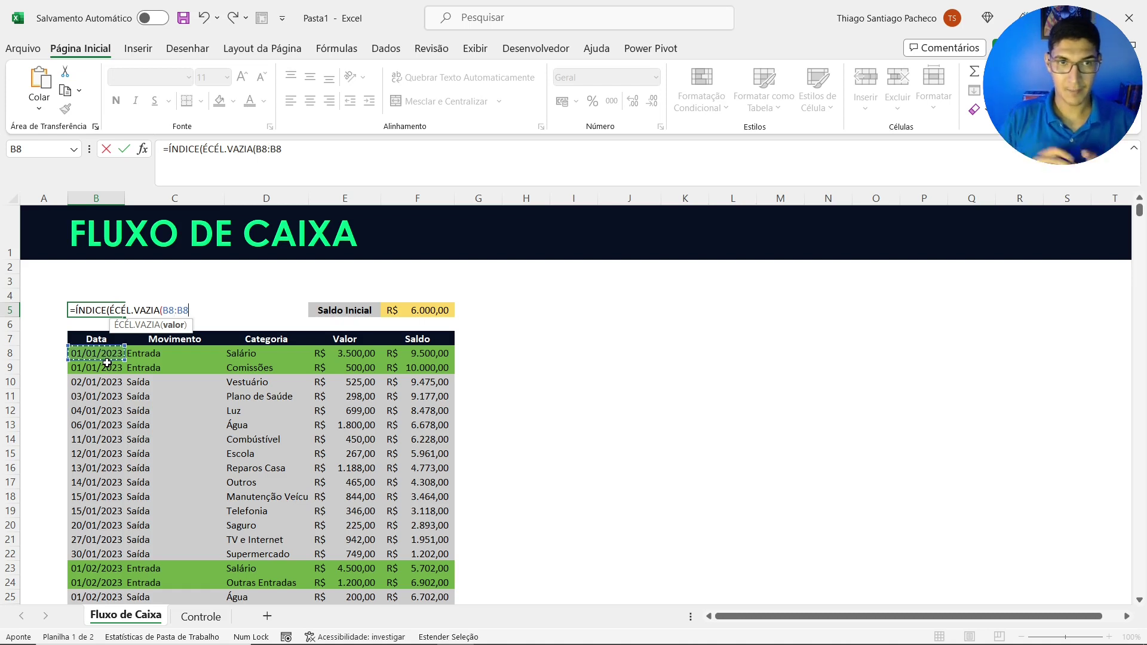
key(BackSpace)
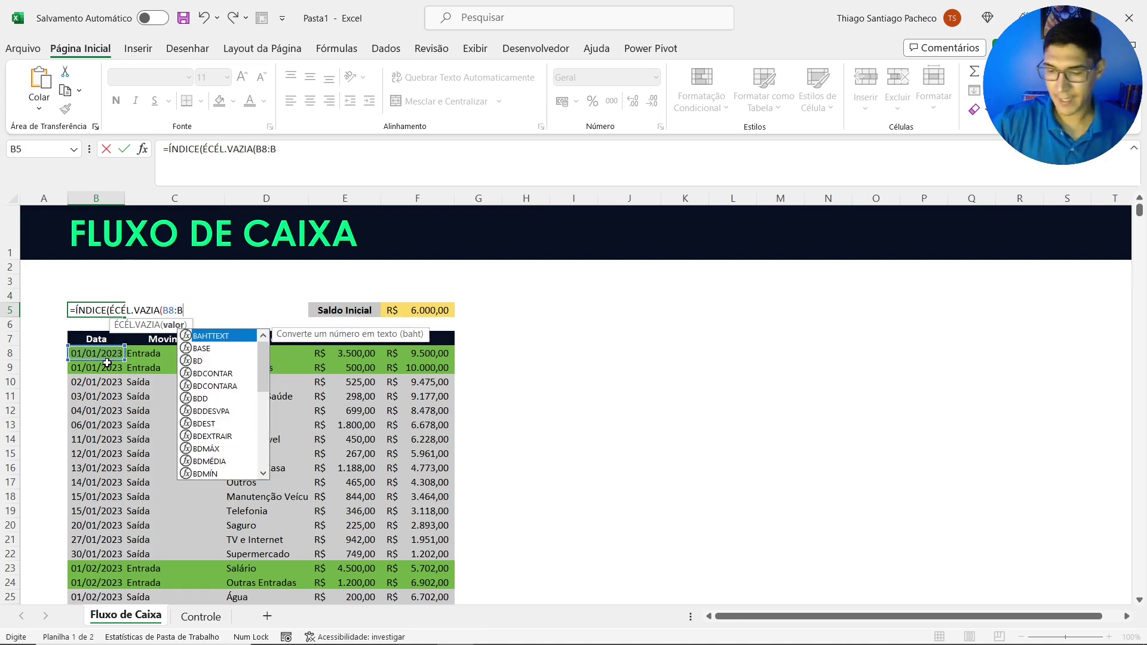
text(10)
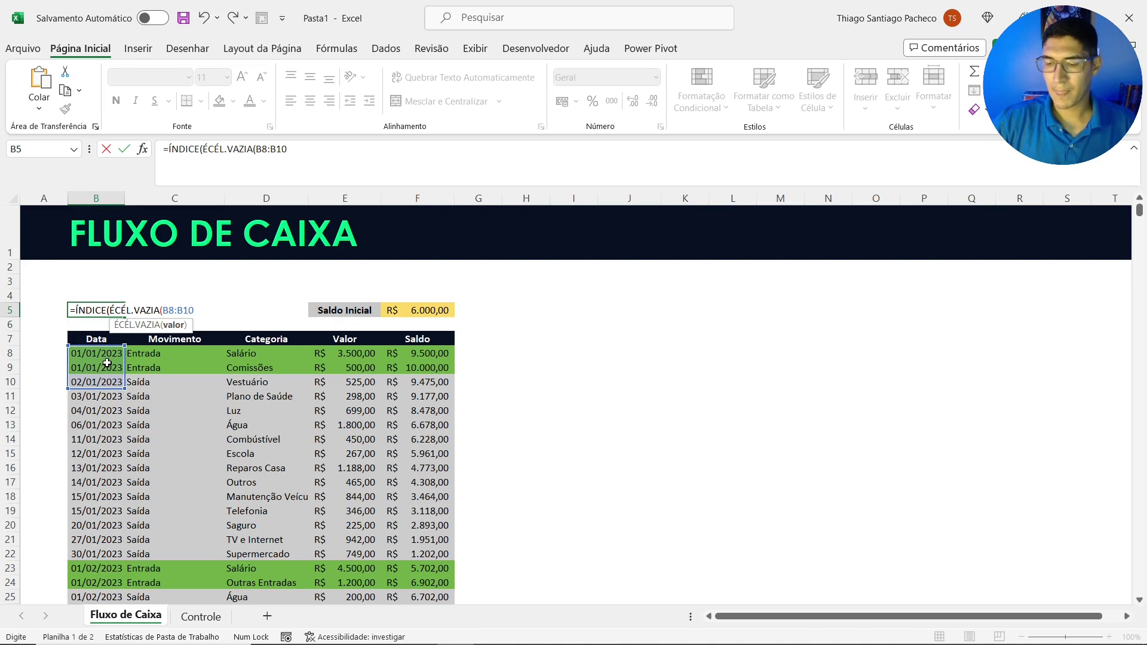
text(0000)
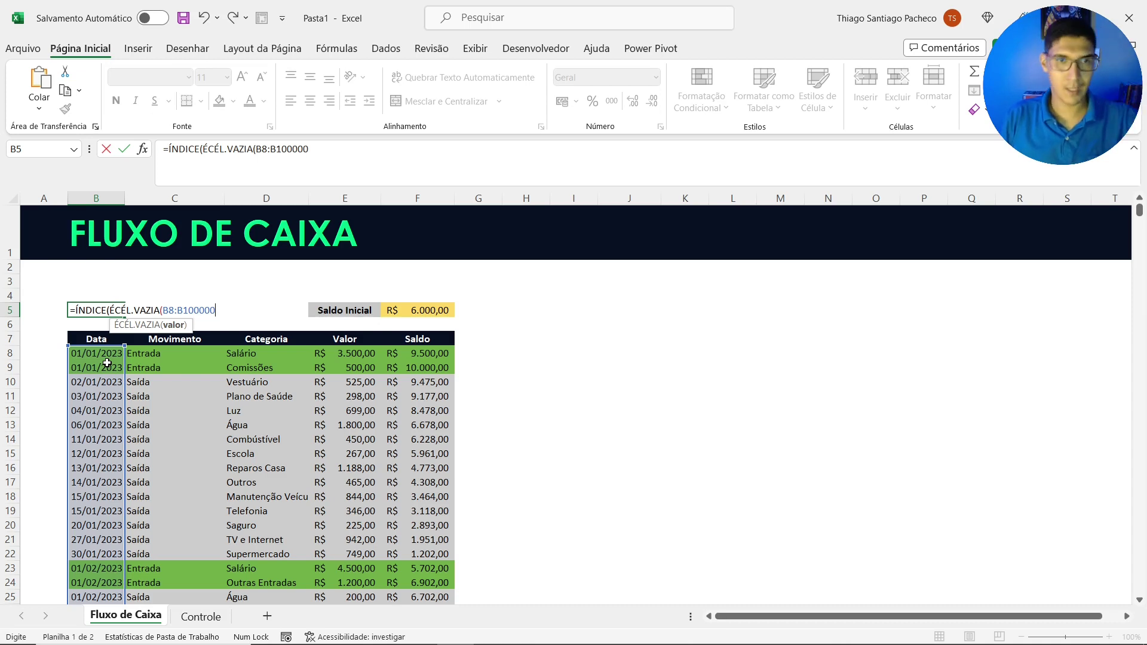
text(0)
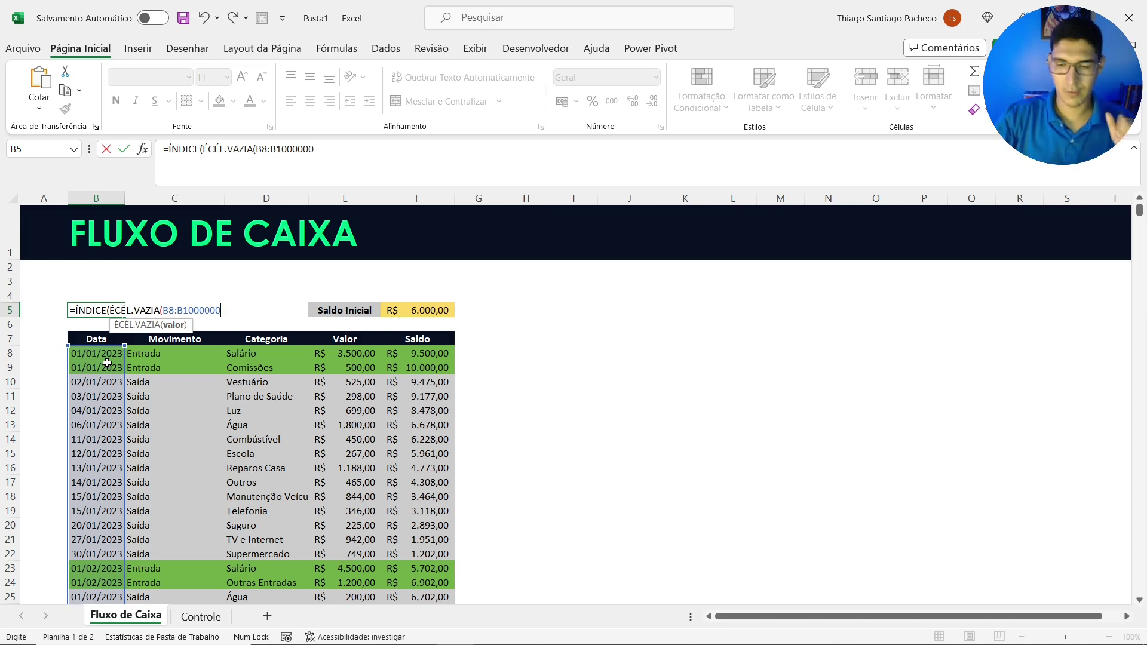
key(BackSpace)
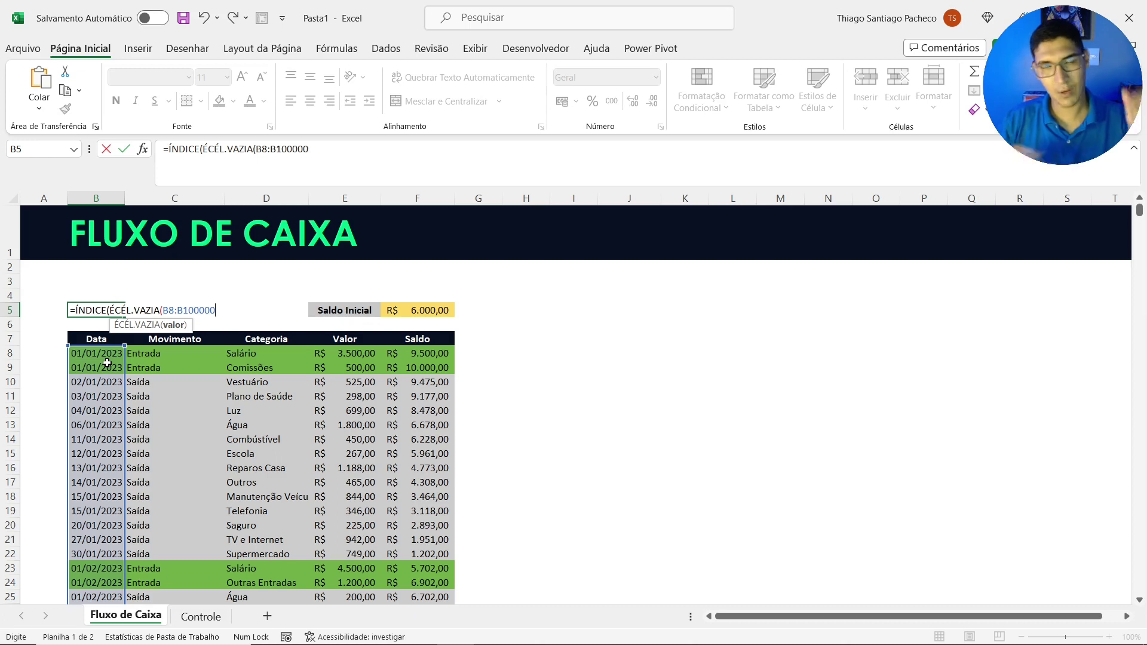
mouse_move(1139, 212)
mouse_down()
mouse_move(1140, 411)
mouse_move(1138, 202)
mouse_up()
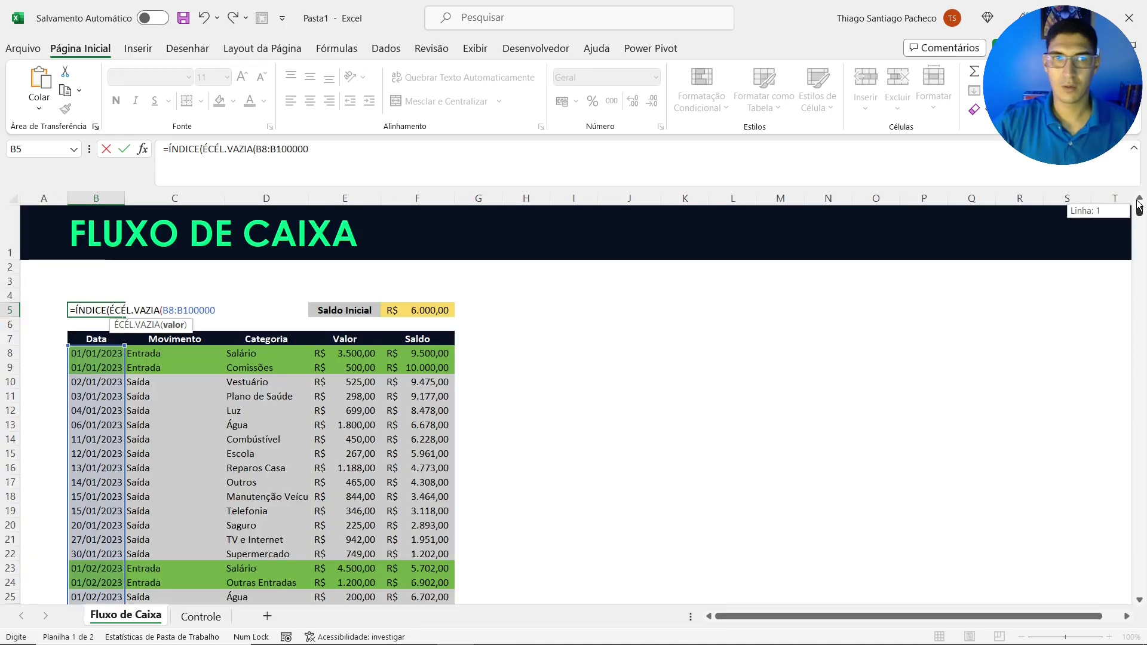
click(316, 147)
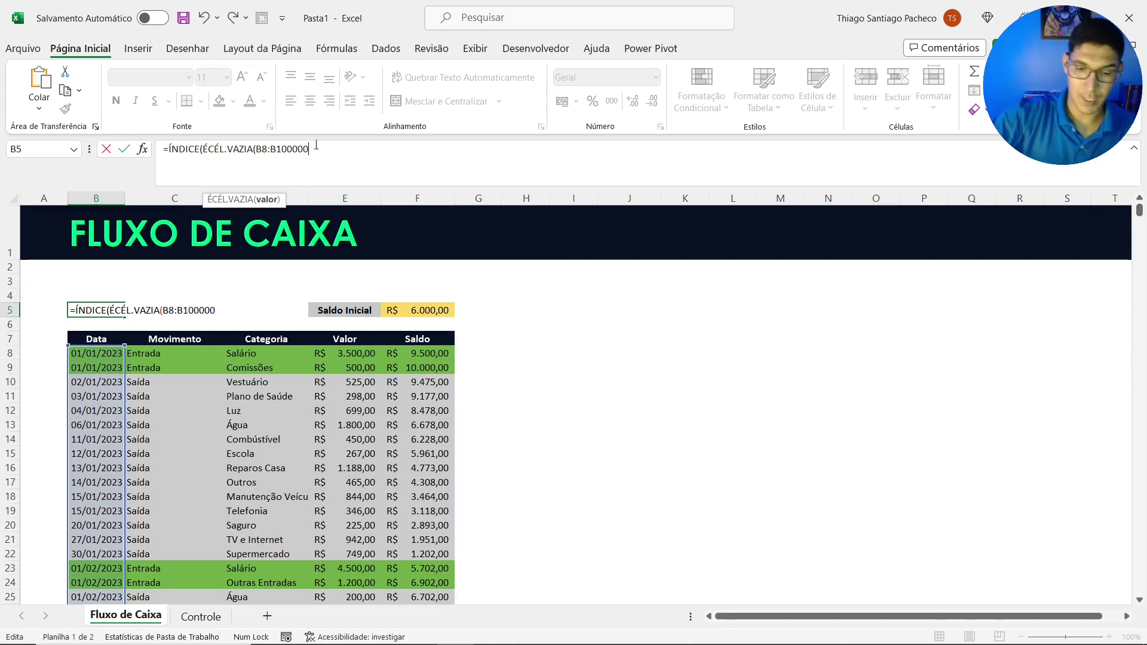
text())
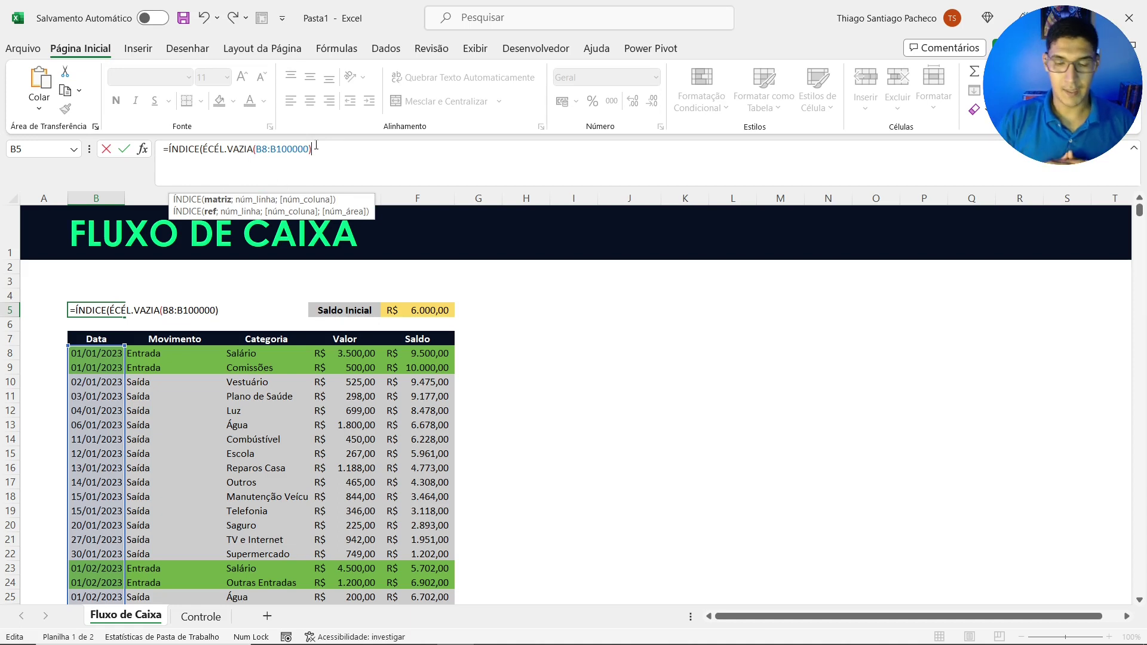
Give ÍNDICE 0 as both row and column number in the B5 formula and close its parenthesis
text(;)
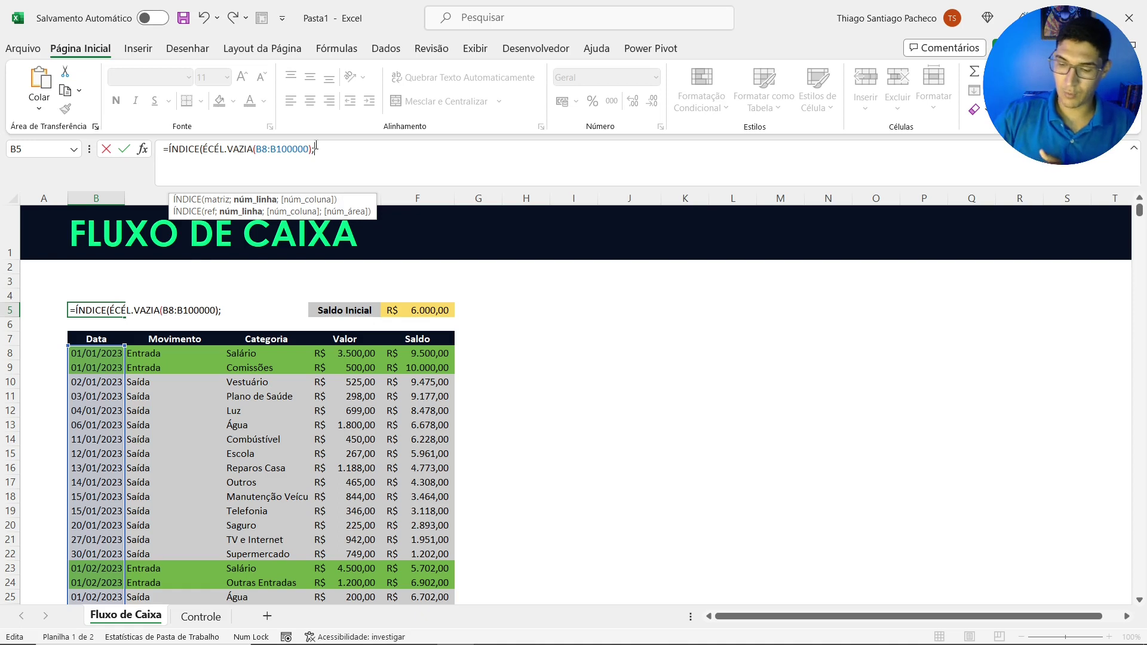
text(0)
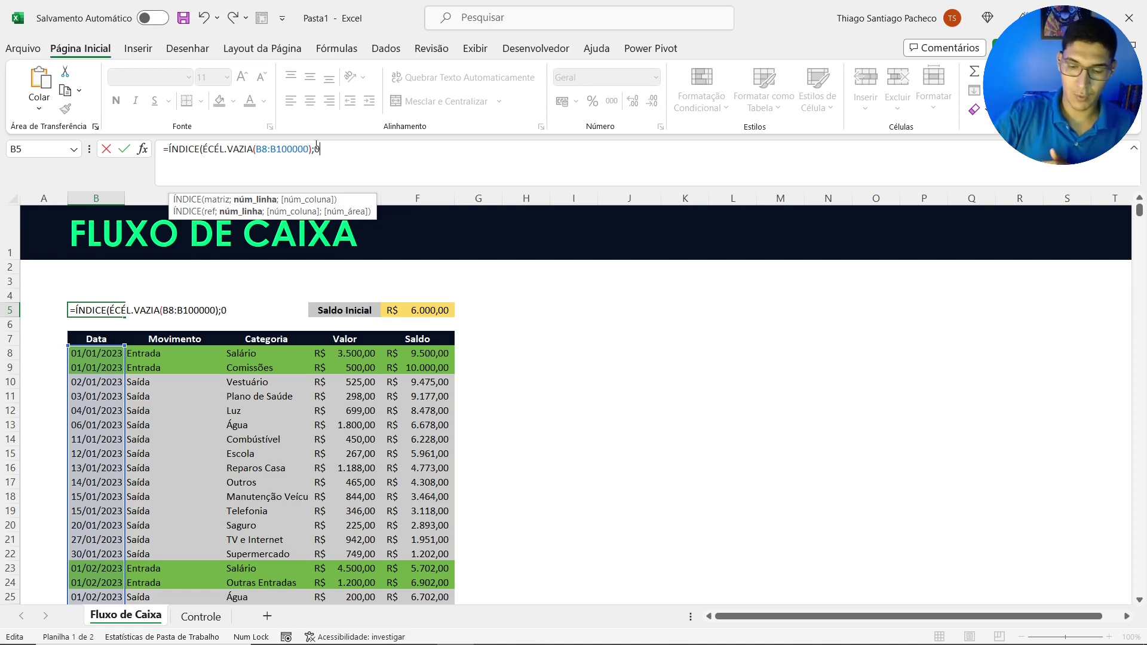
text(;)
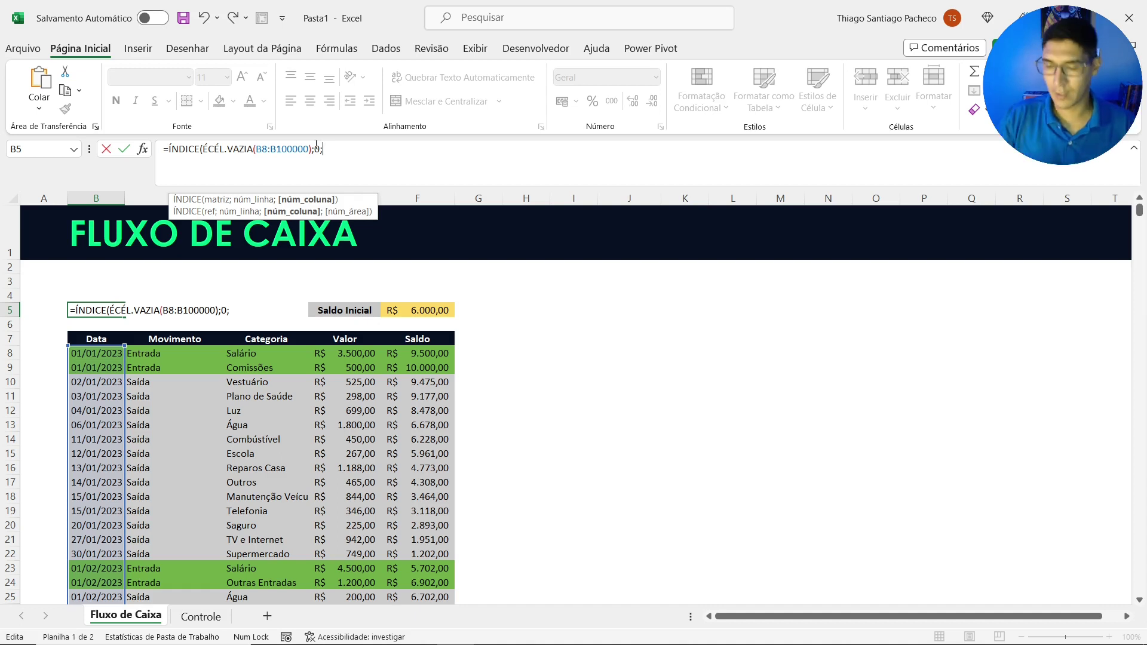
text(0)
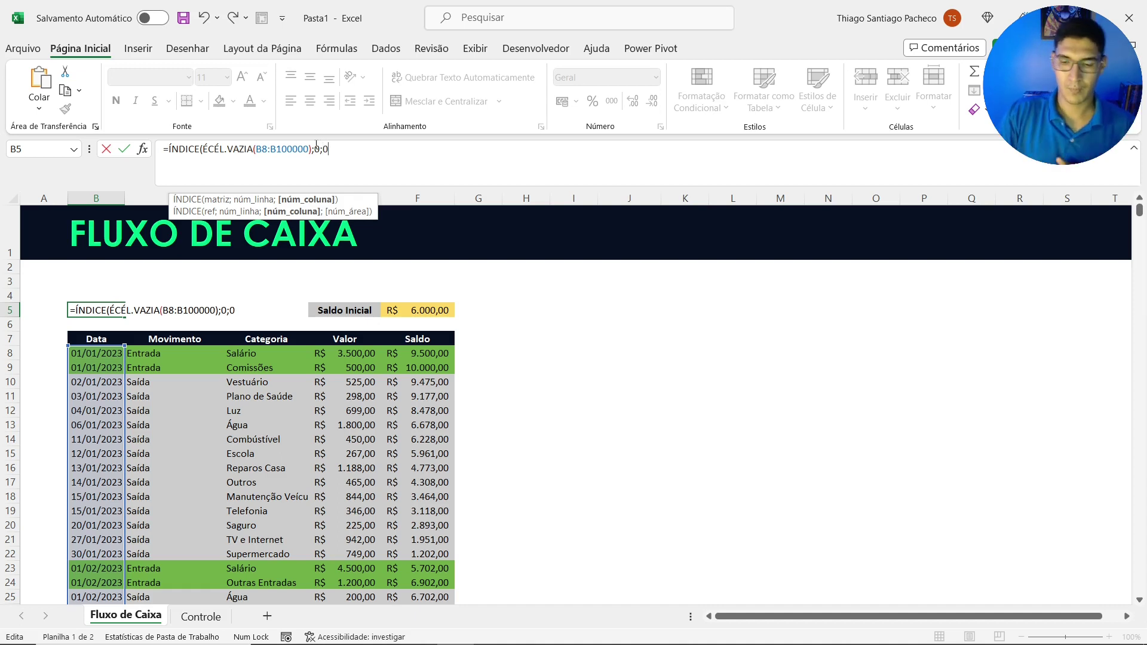
text())
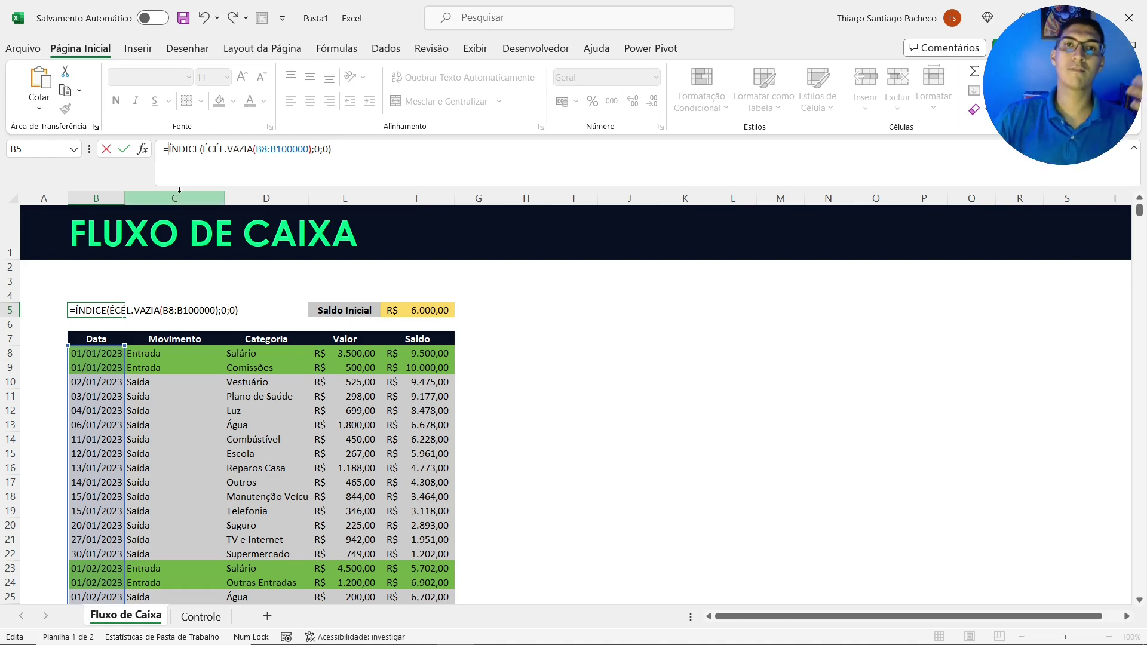
Wrap the ÍNDICE expression in B5 in a CORRESP function with VERDADEIRO as the lookup value
text(corr)
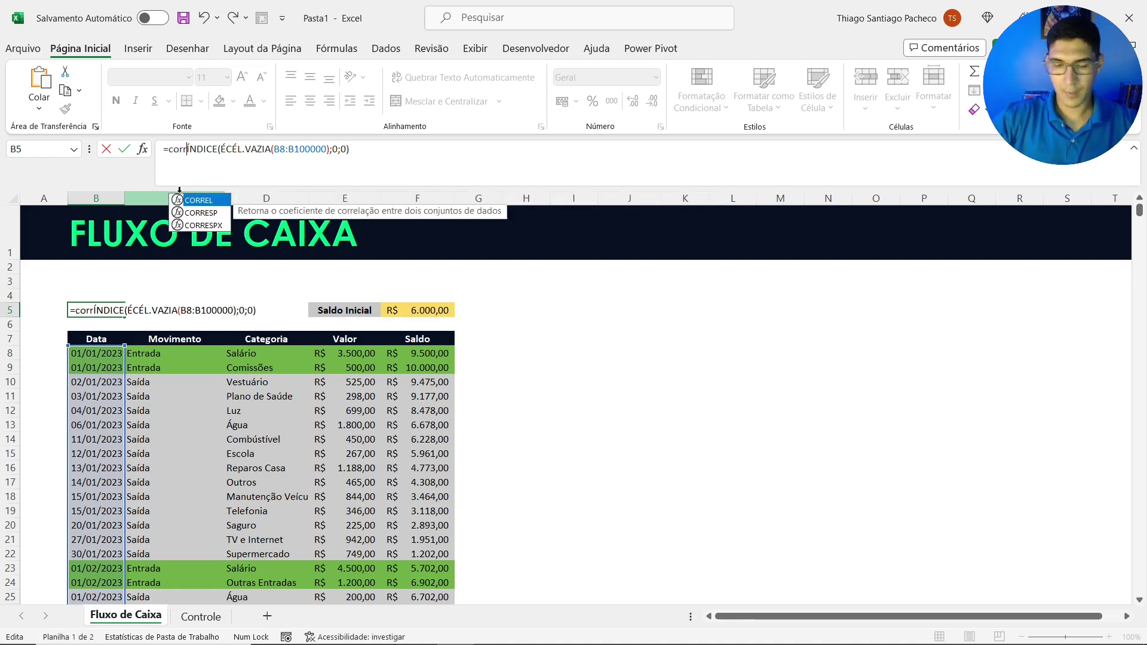
key(Down)
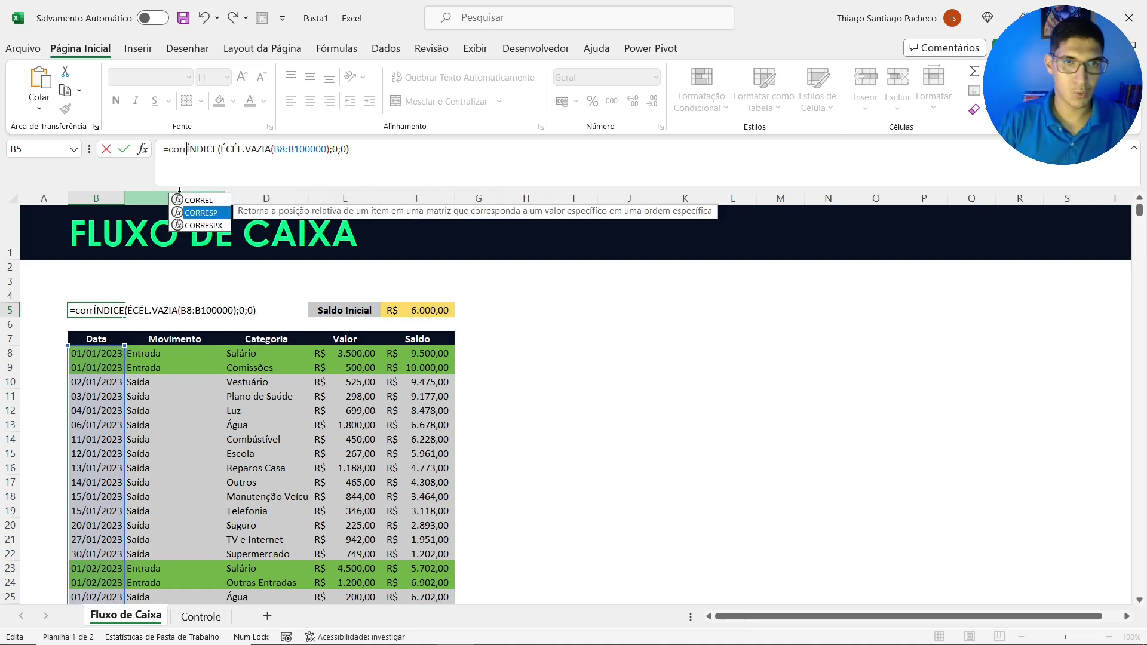
key(Tab)
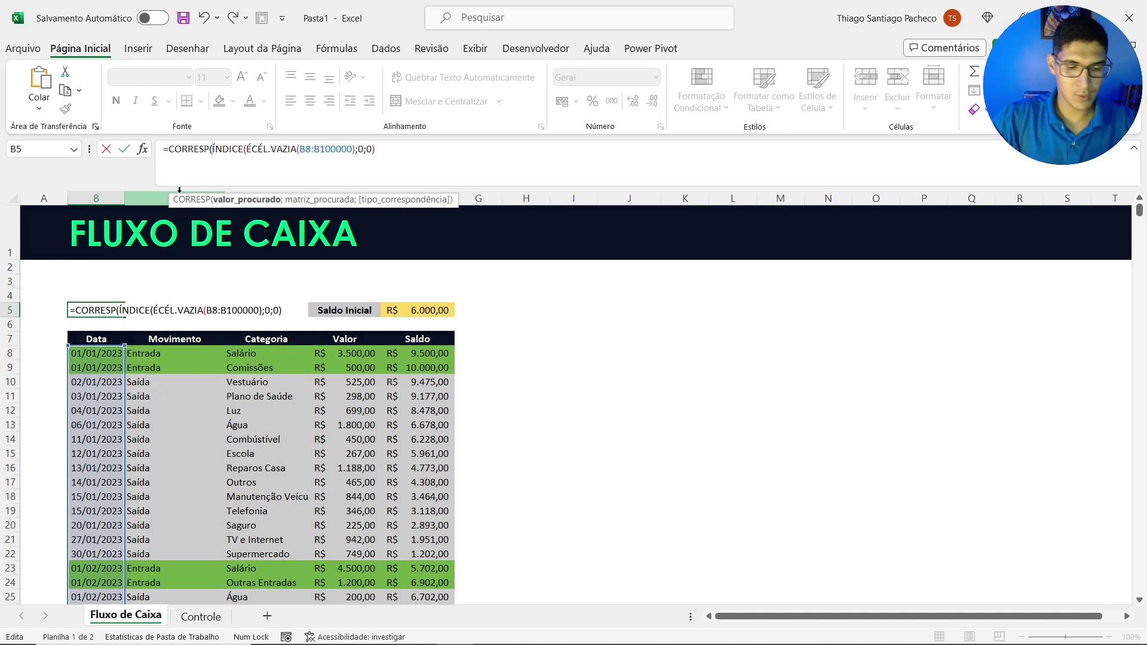
text(ve)
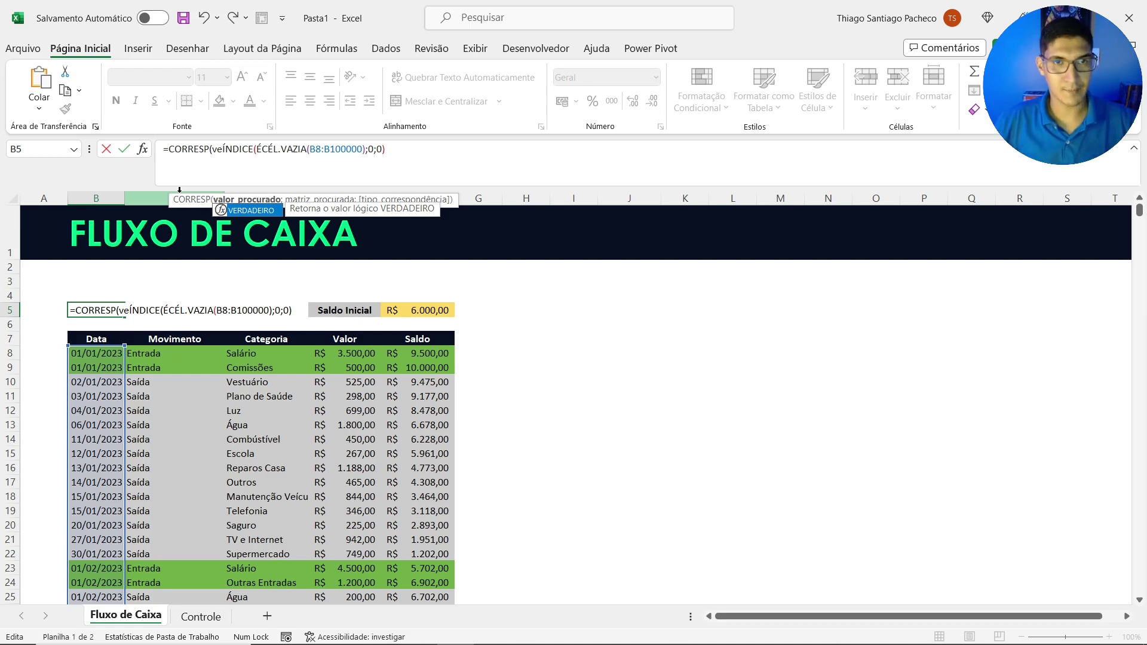
key(Tab)
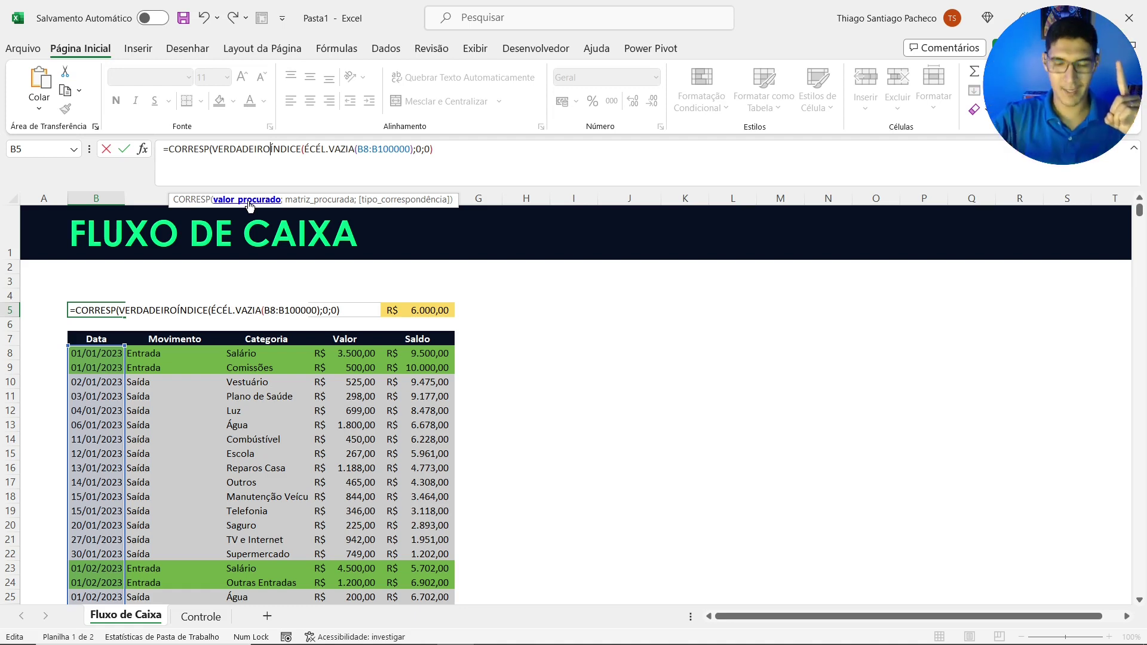
text(;)
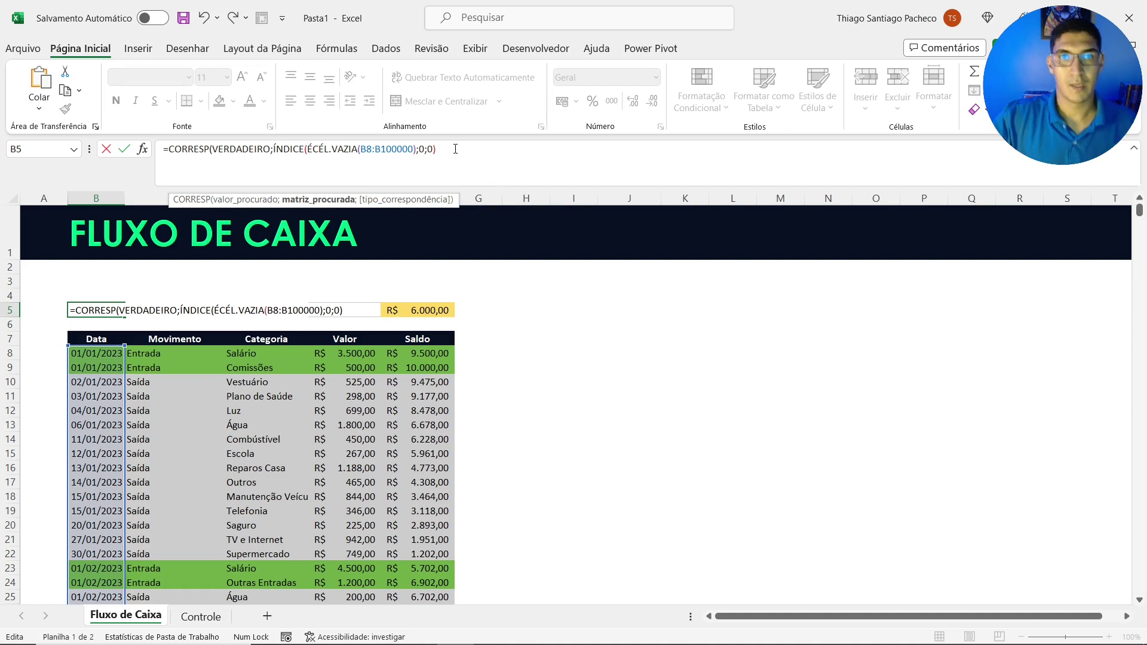
Set the CORRESP match type to 0 for an exact match, then close and commit the B5 formula
text(;)
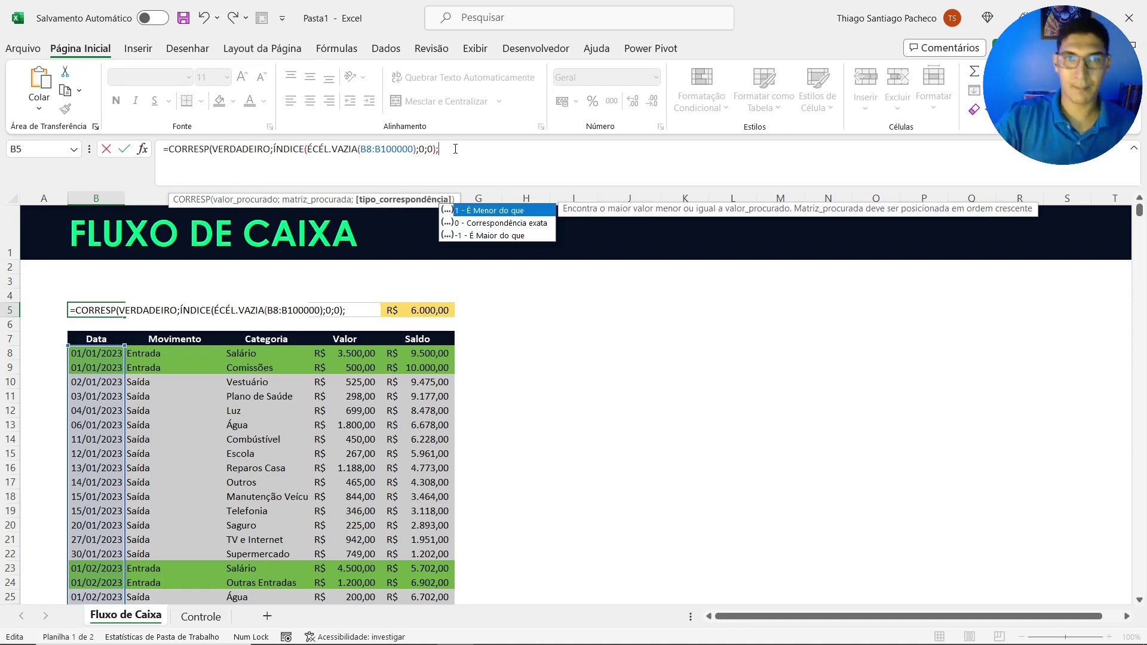
click(475, 225)
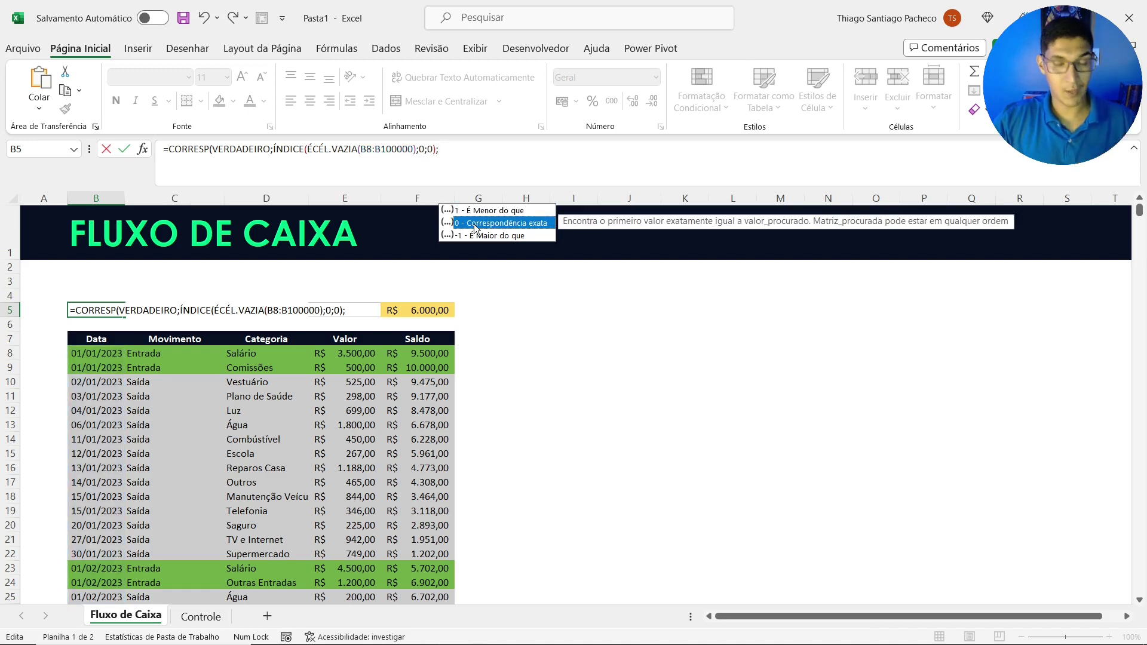
text(0)
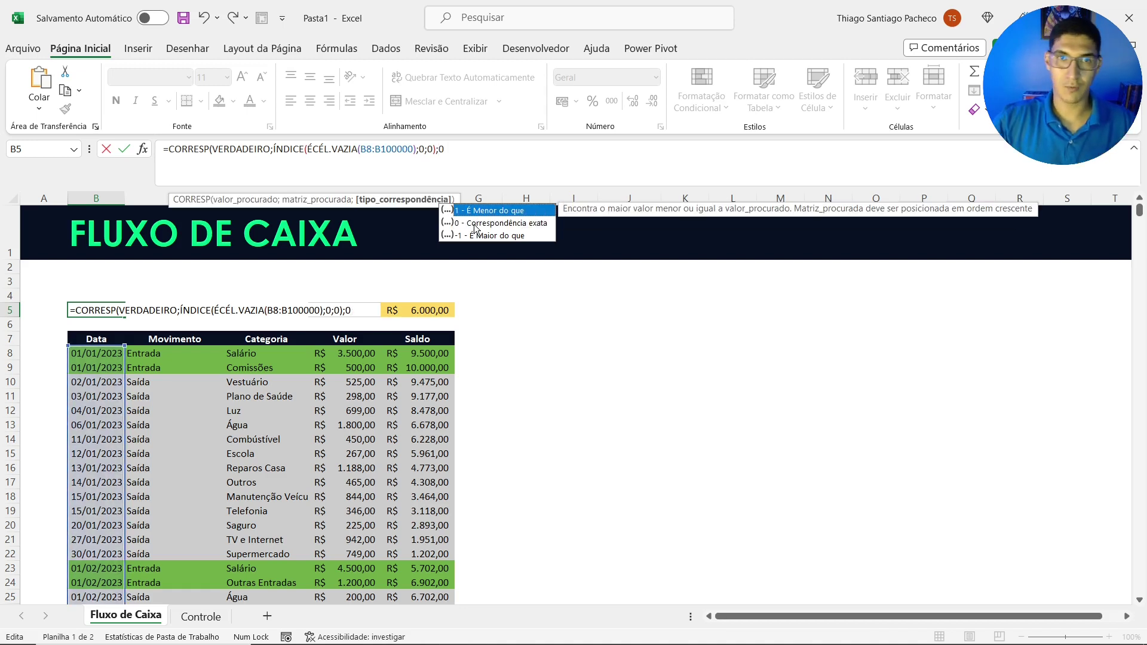
text())
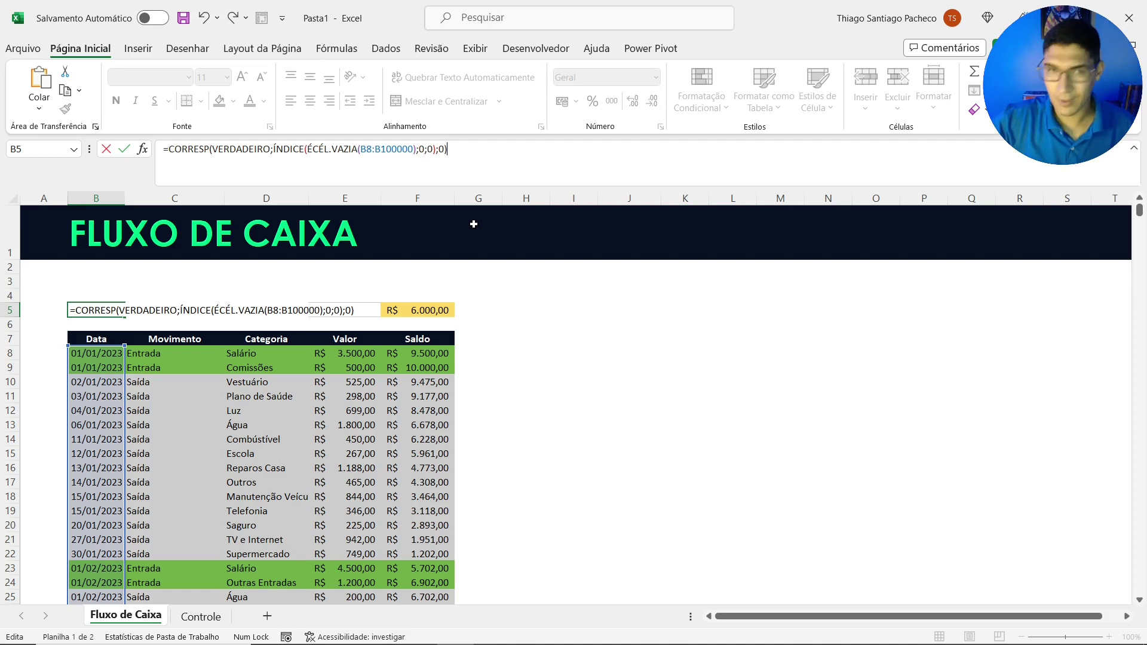
key(Return)
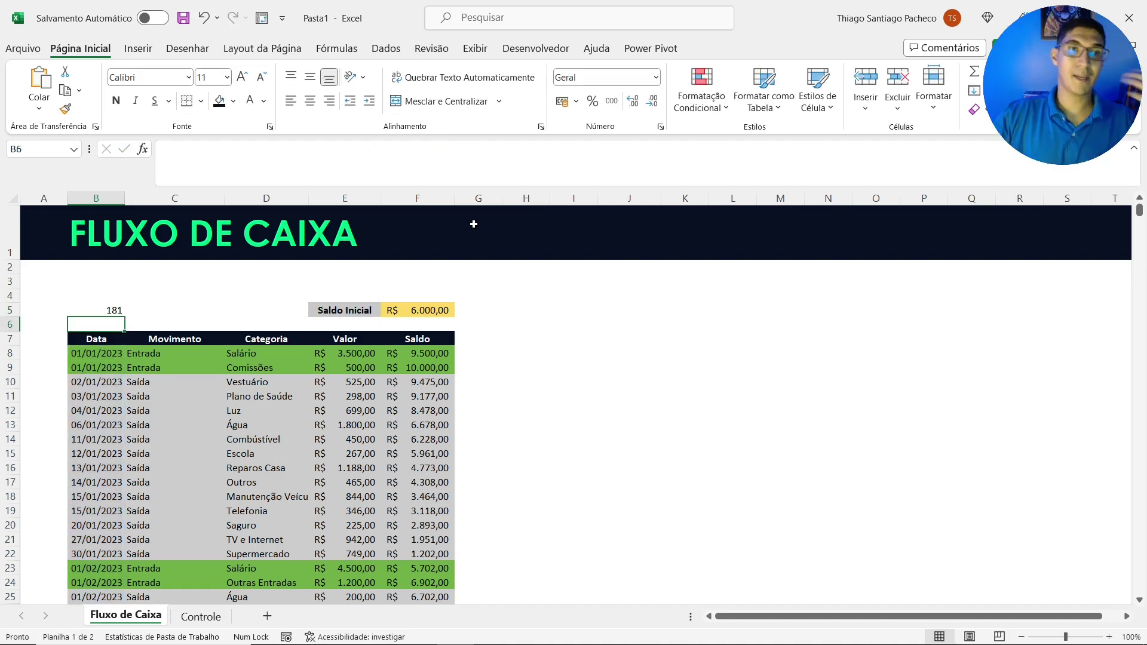
Compare the B5 result with the row number of the first empty cell below the table's Data column
click(112, 307)
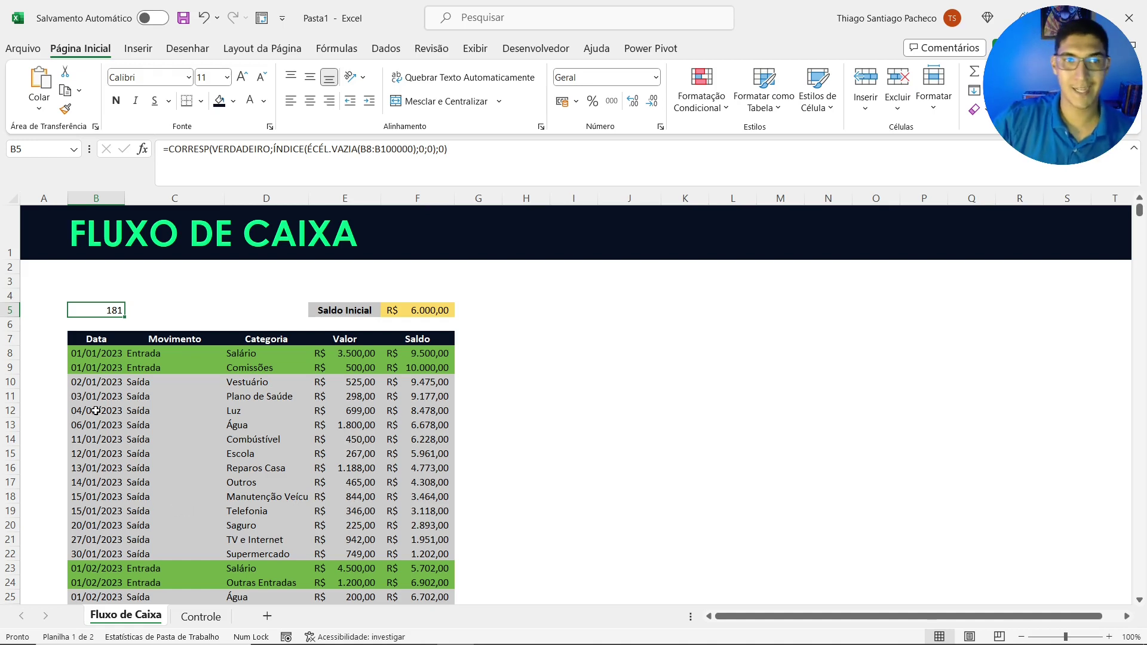
scroll(95, 410, down, 1)
scroll(94, 412, up, 1)
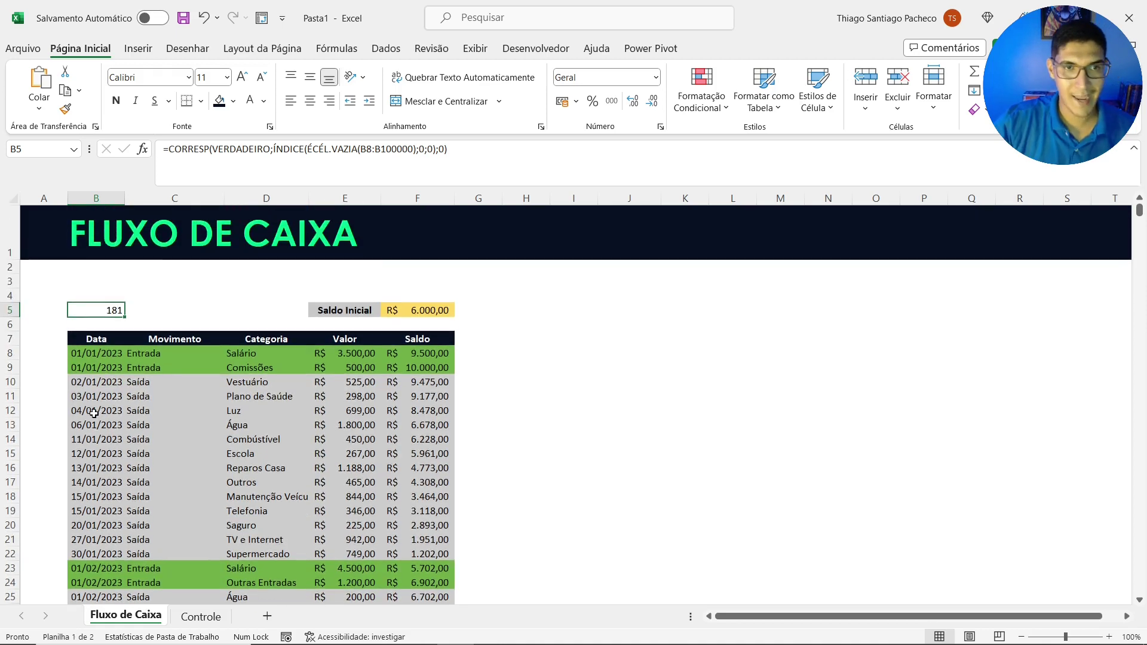
scroll(92, 413, down, 9)
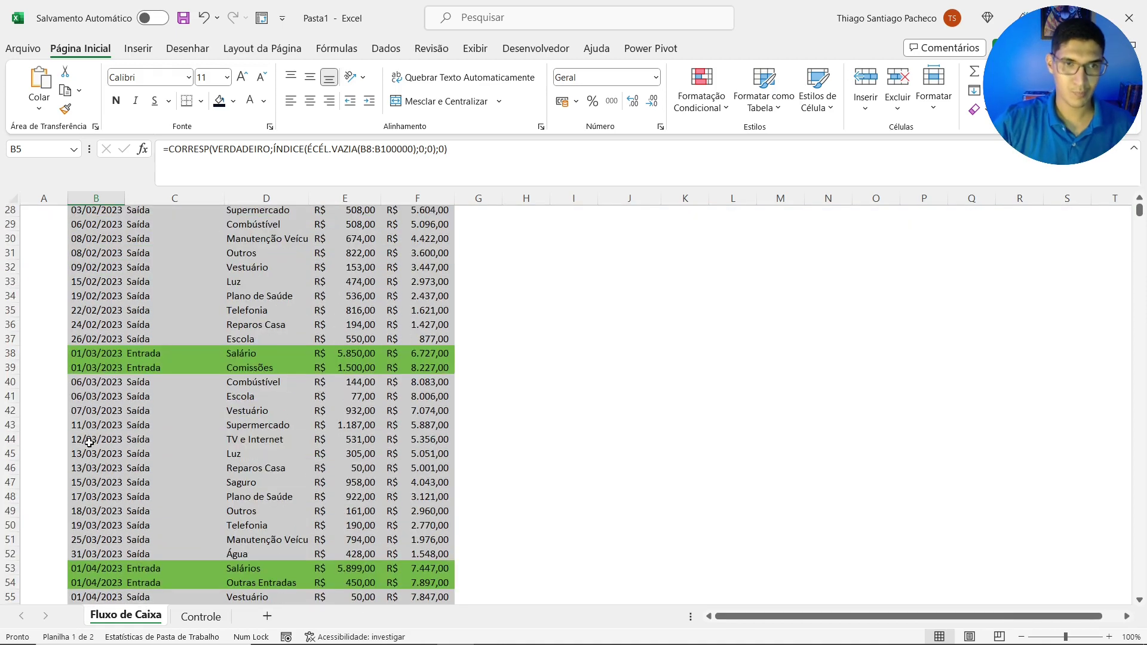
click(89, 443)
key(ctrl+Down)
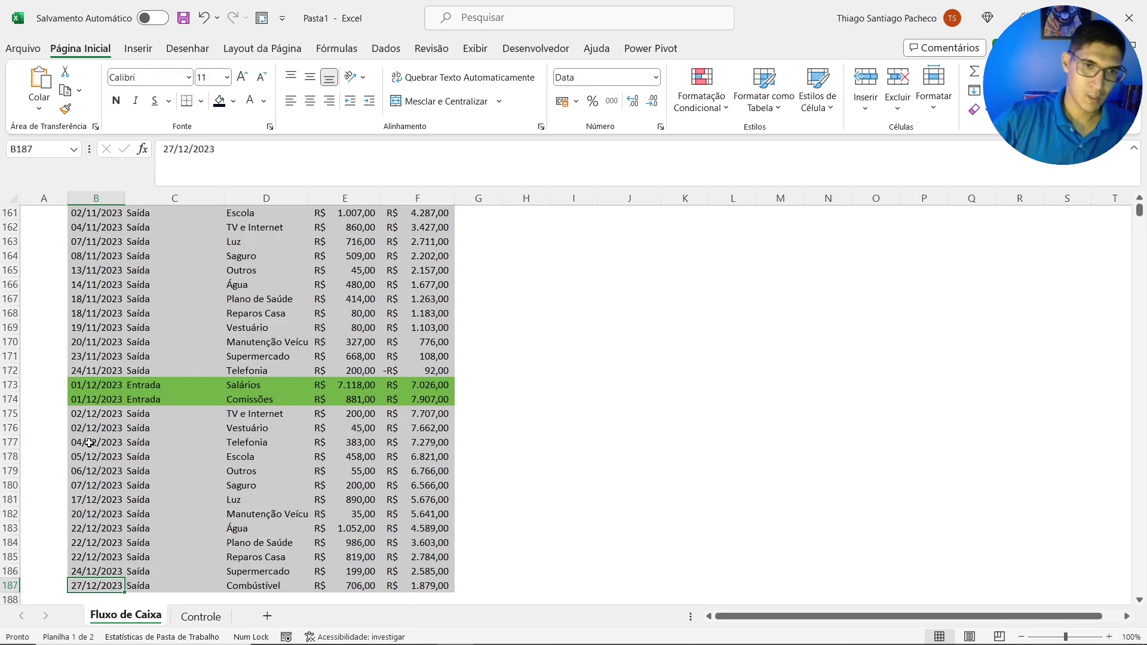
scroll(88, 470, down, 2)
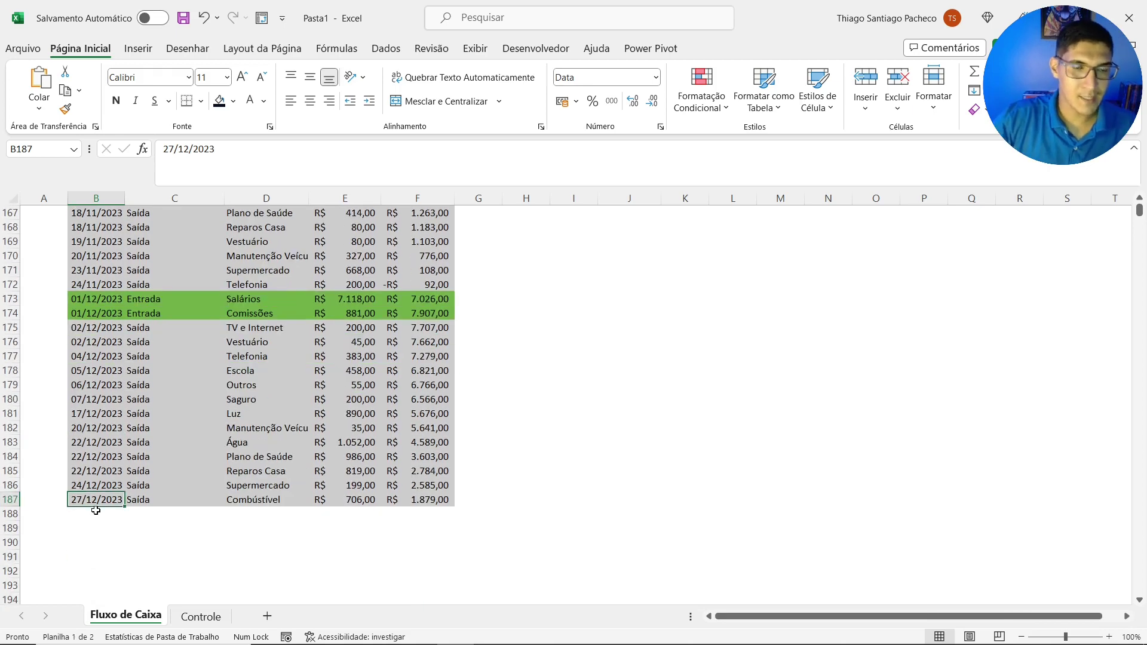
click(96, 512)
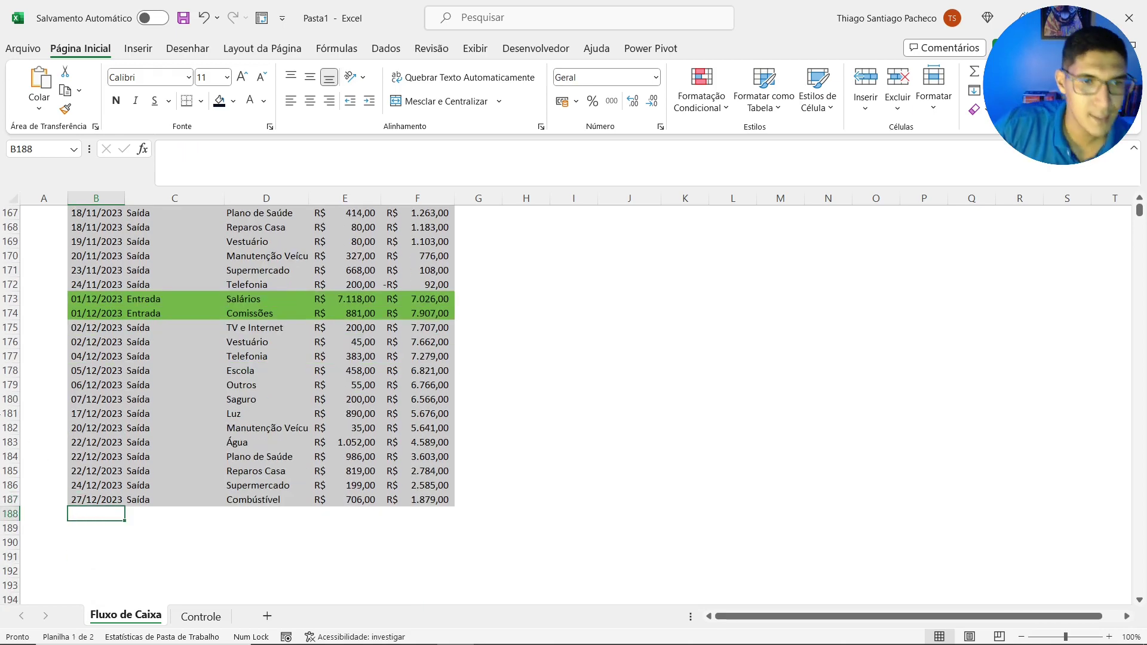
Examine the gap between row 181 and the first empty row below the table
click(10, 414)
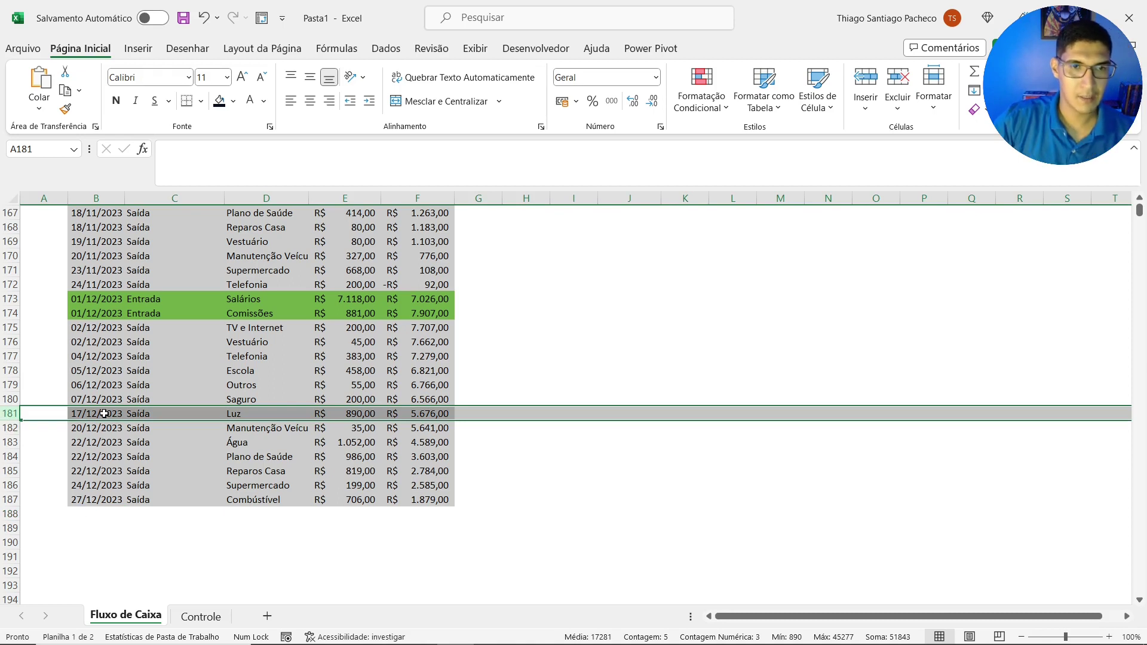
drag(103, 413, 104, 501)
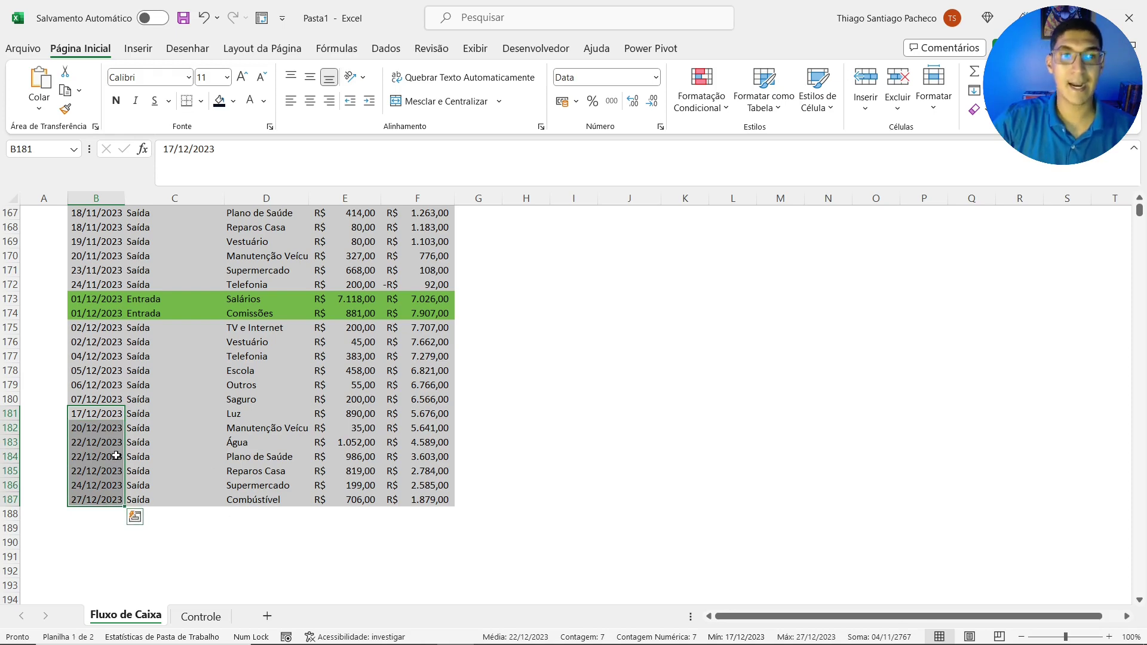
scroll(113, 456, up, 4)
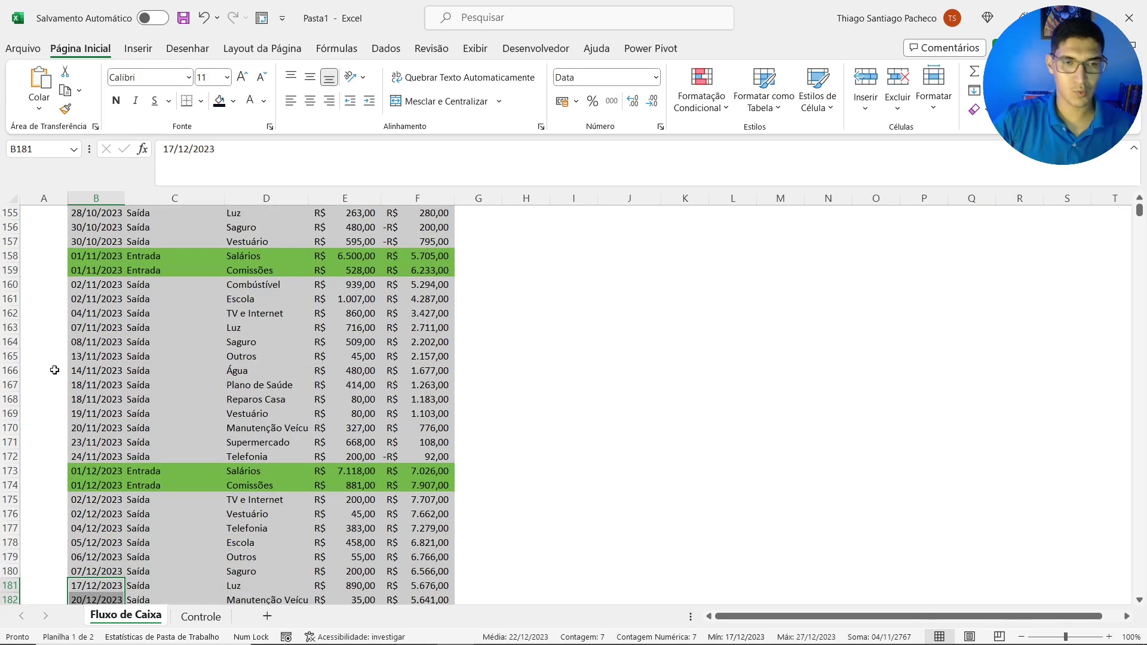
click(8, 585)
scroll(36, 574, down, 6)
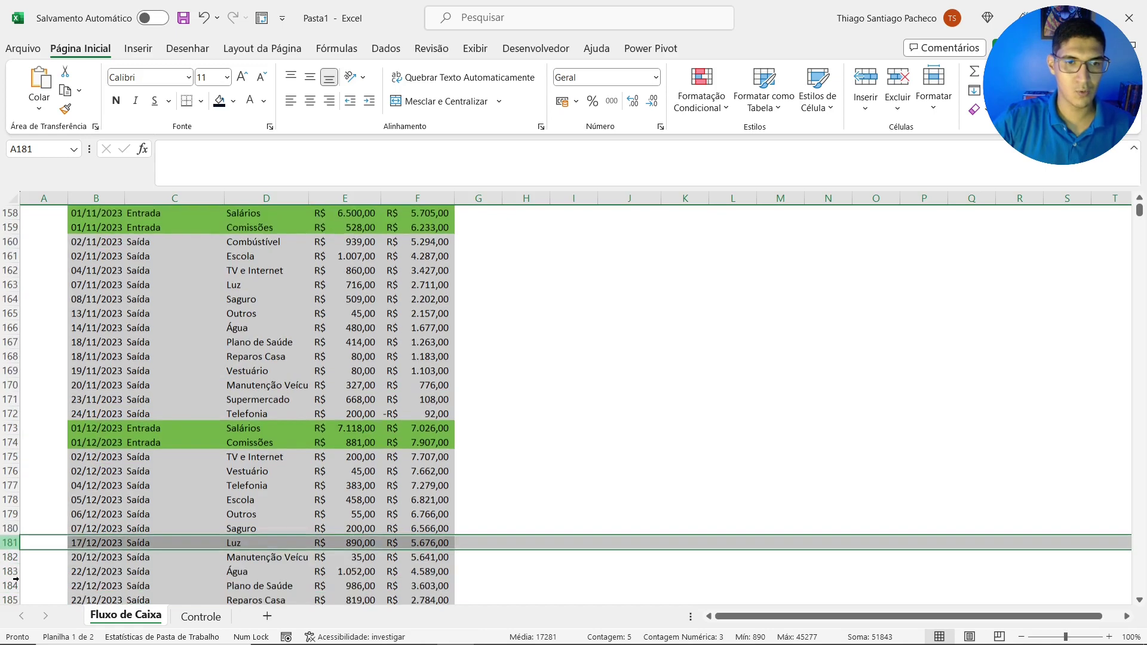
click(96, 557)
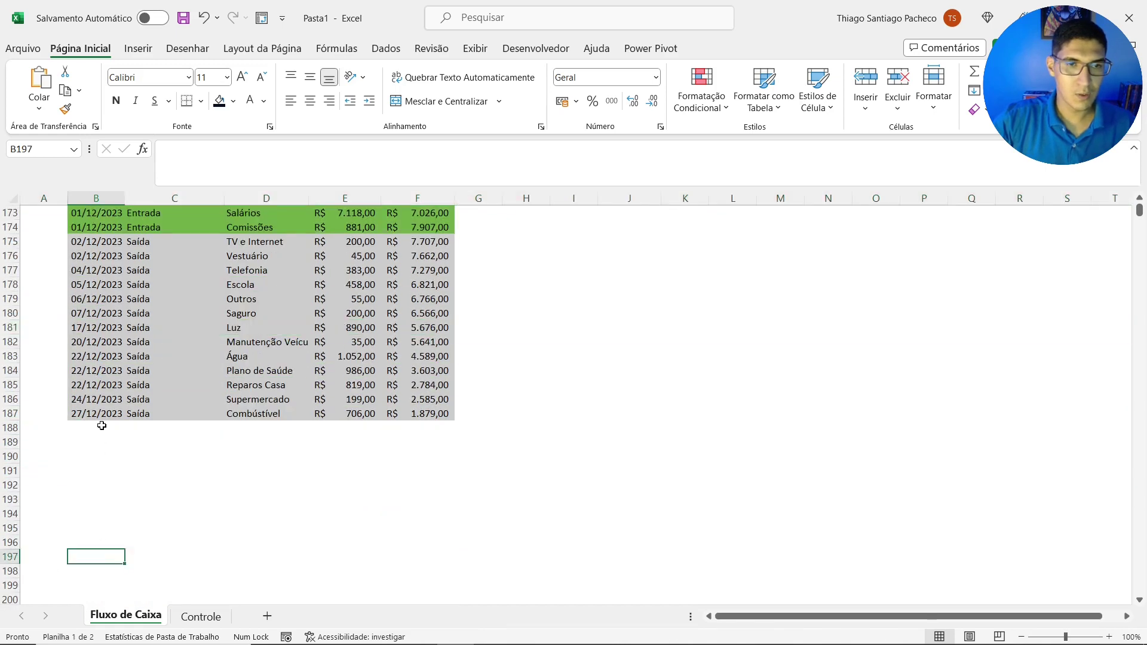
click(99, 428)
click(105, 343)
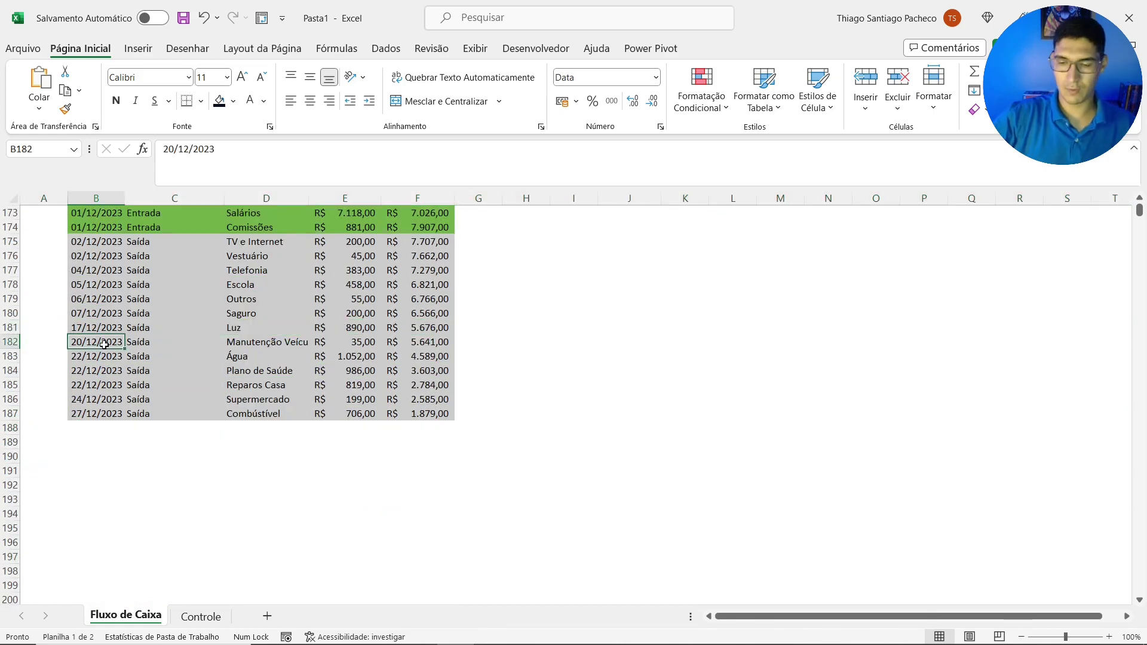
key(ctrl+Up)
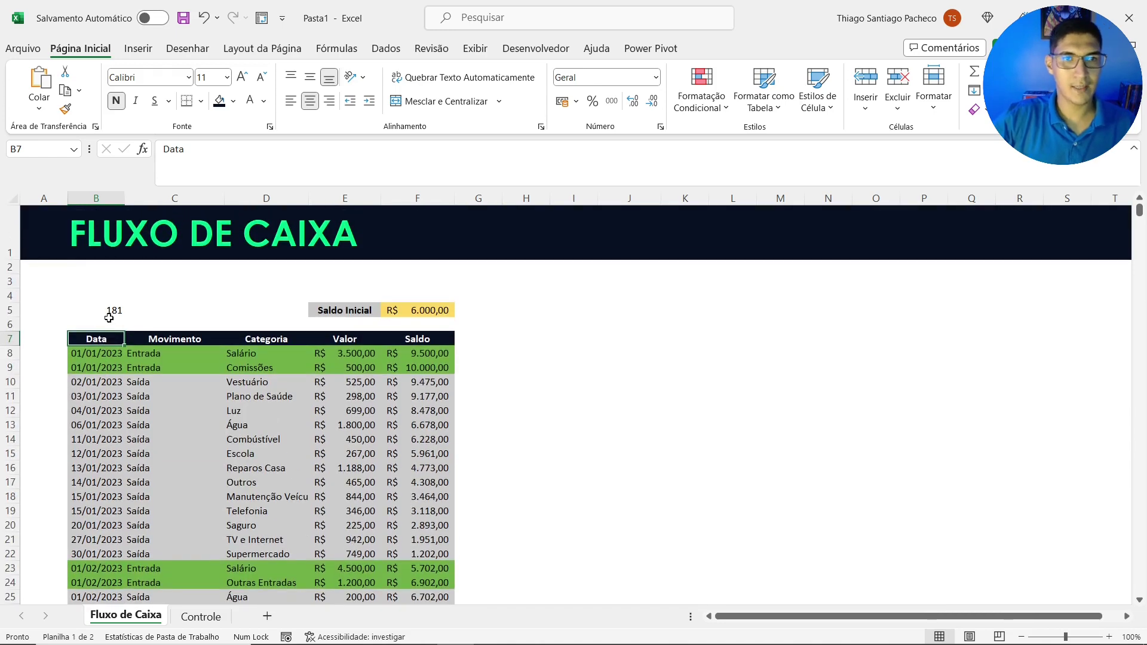
Check where the B5 formula's search range starts and which rows, 1 to 7, lie above it
click(110, 311)
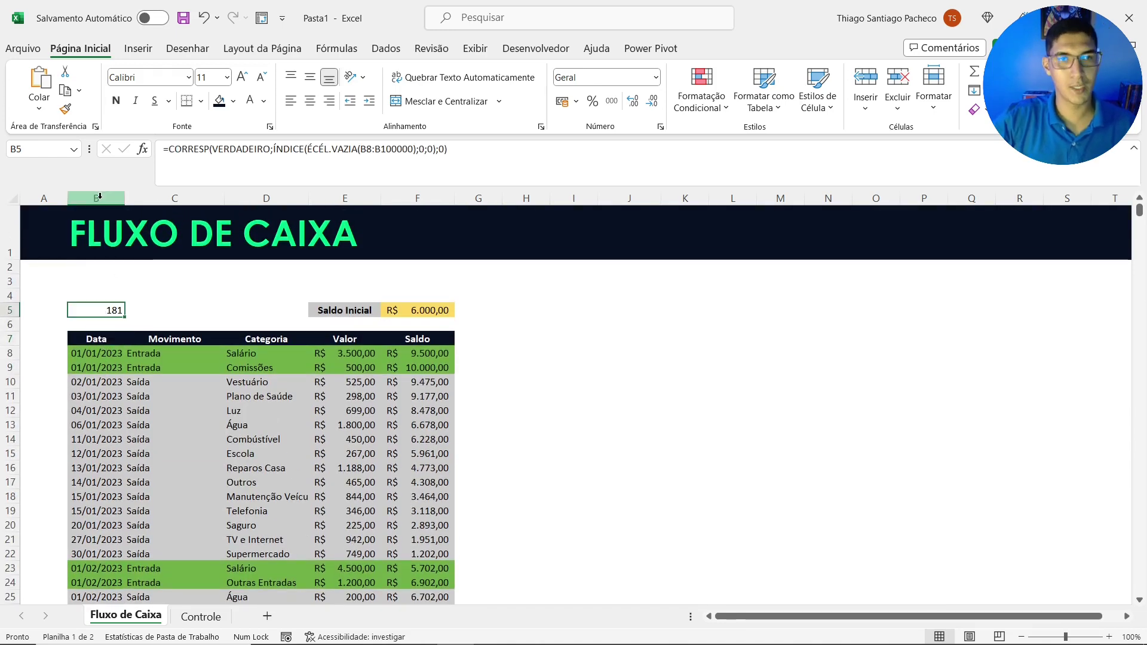
click(86, 356)
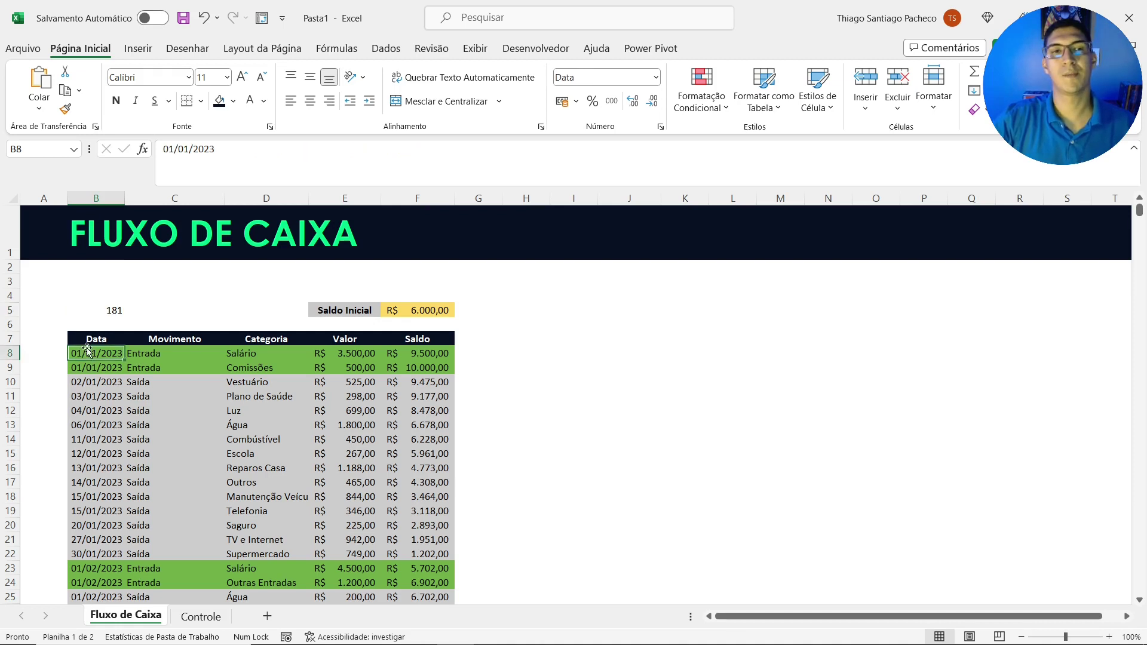
click(12, 218)
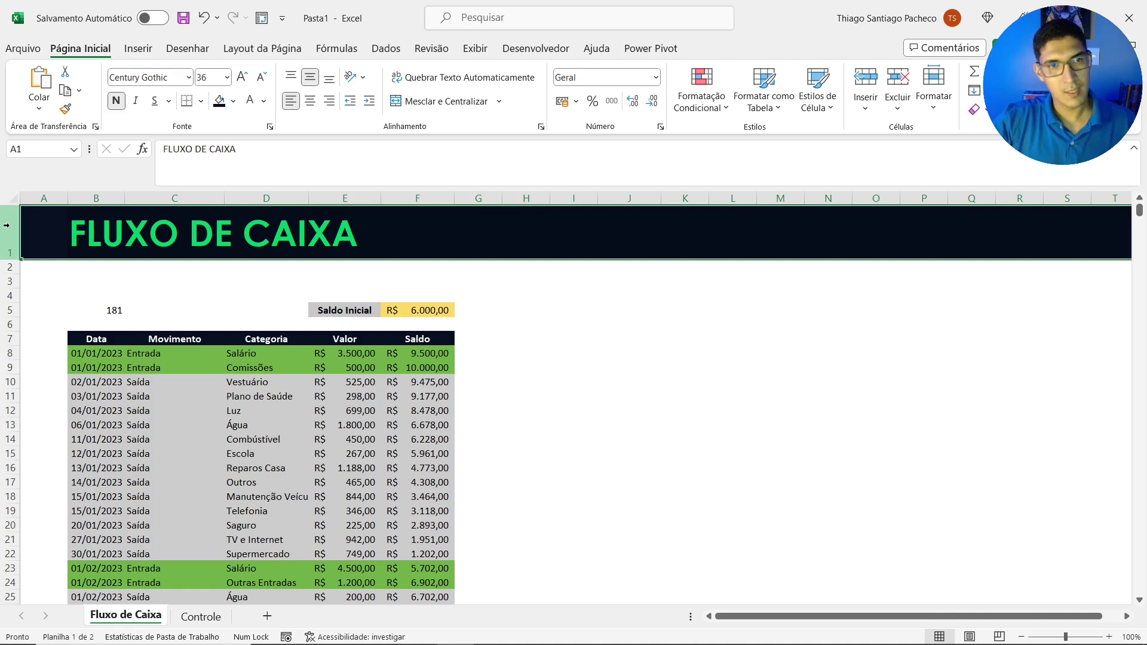
click(7, 339)
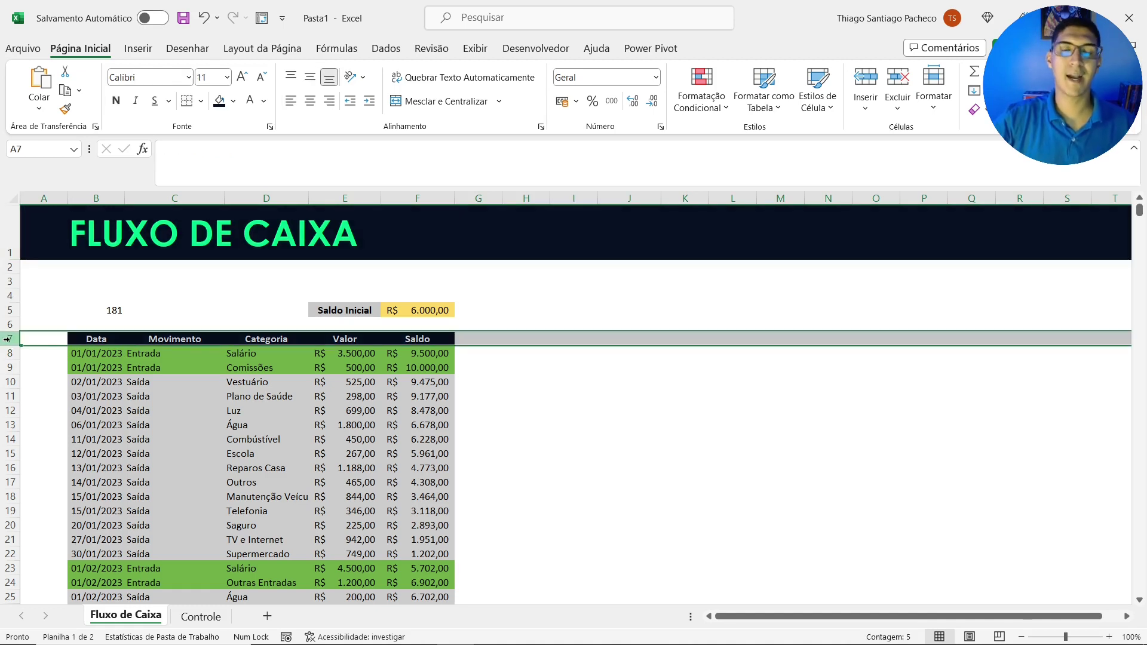
Add +7 to the end of the B5 CORRESP formula to account for the rows above the search range
click(95, 312)
click(488, 153)
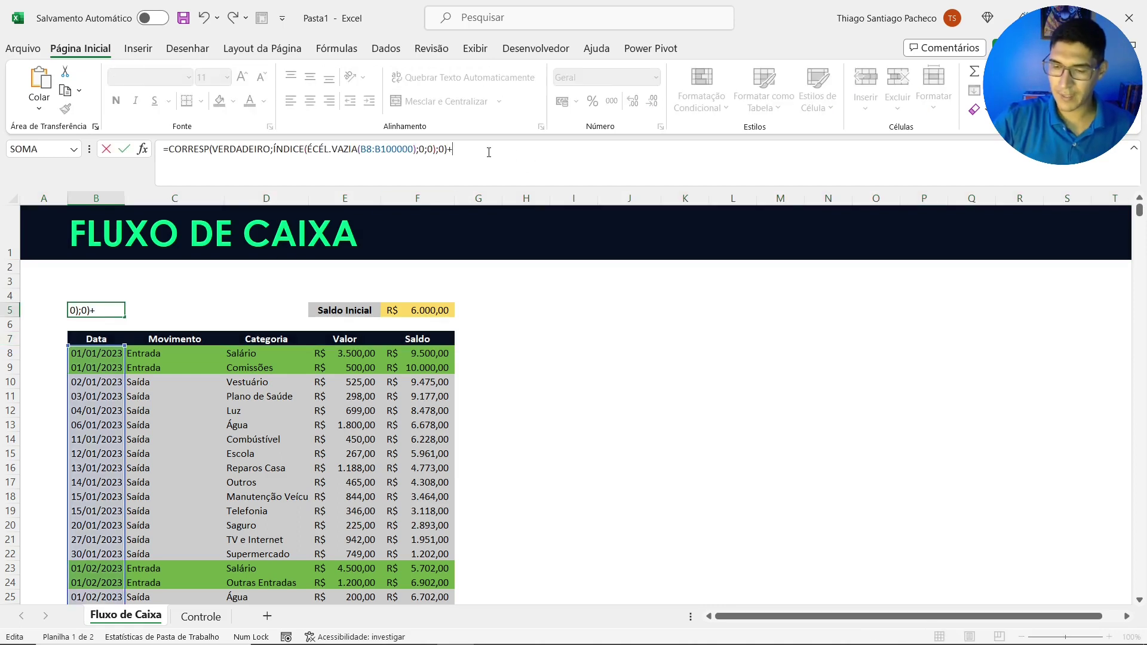
text(+7)
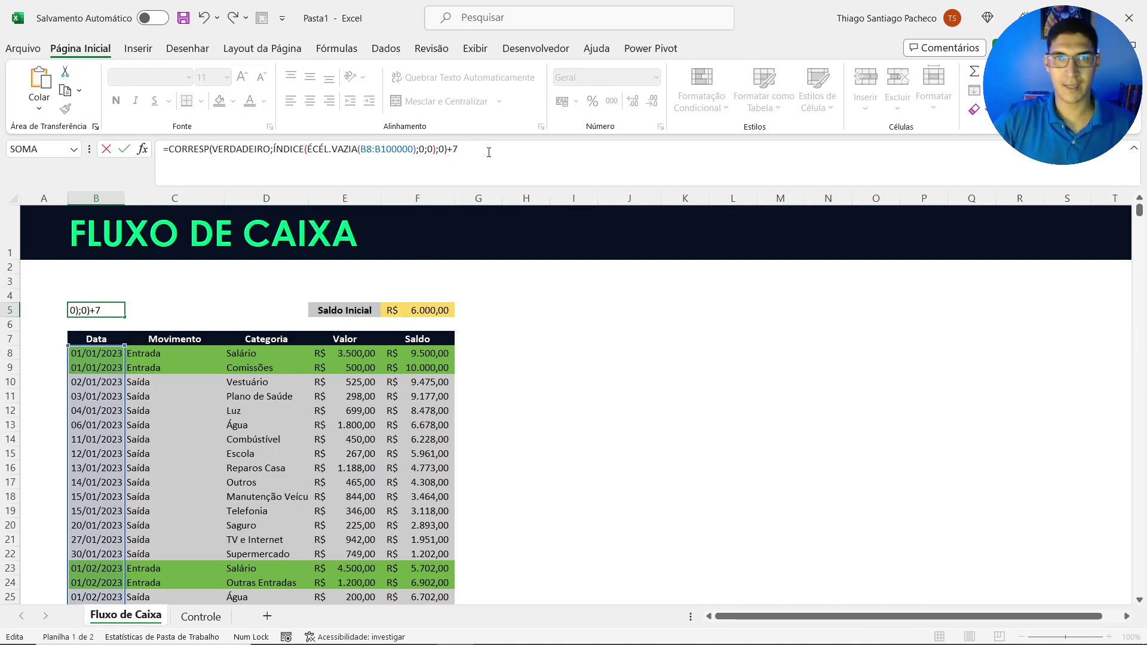
key(Return)
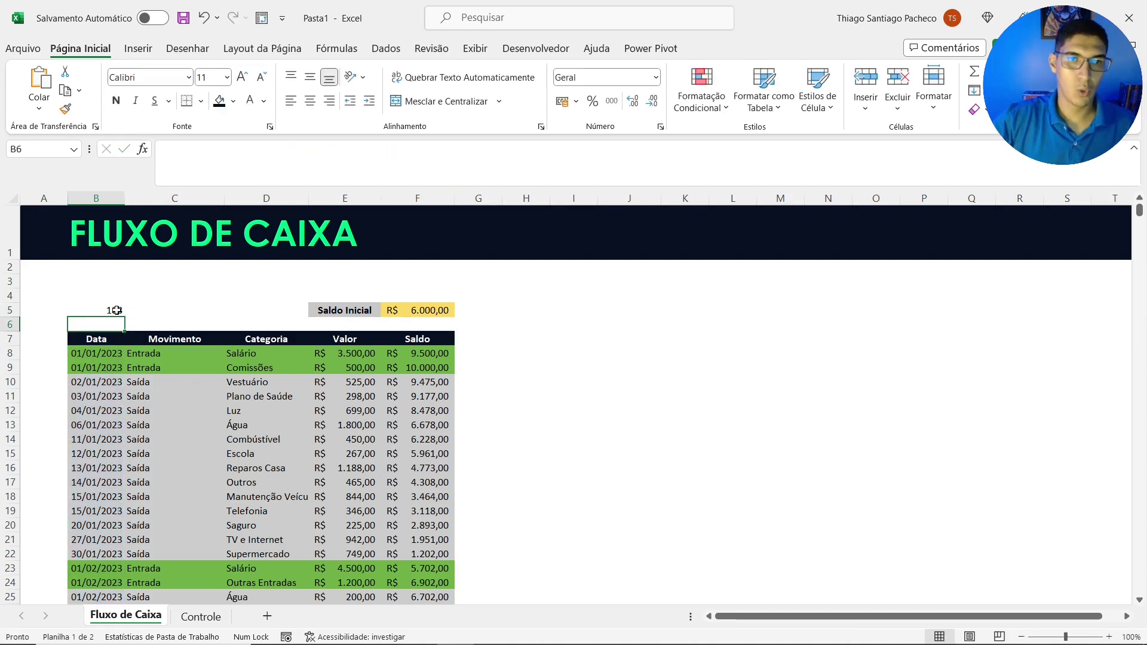
click(116, 310)
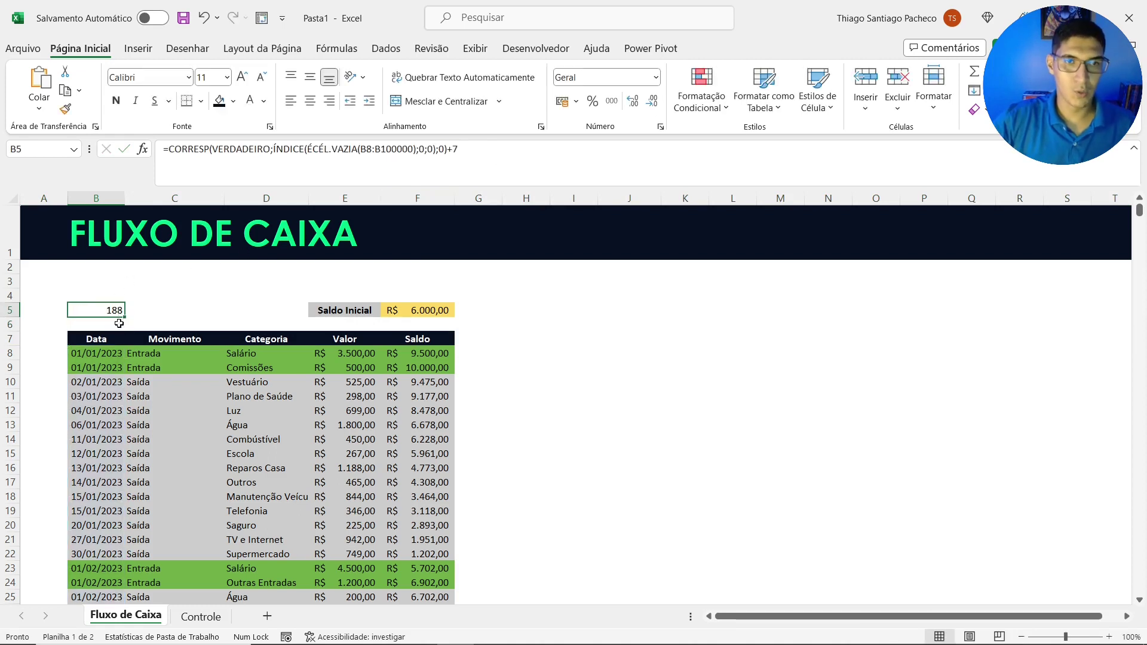
Enter the test value 1 in each of the first four empty cells below the table's Data column, B188 to B191
click(120, 404)
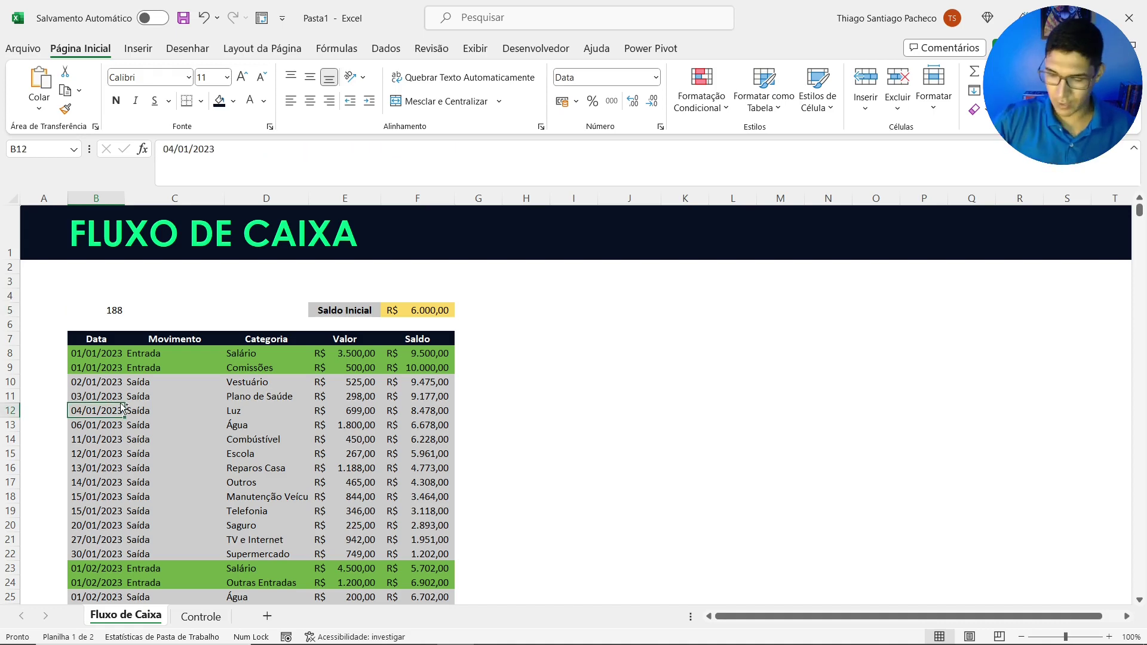
key(ctrl+Down)
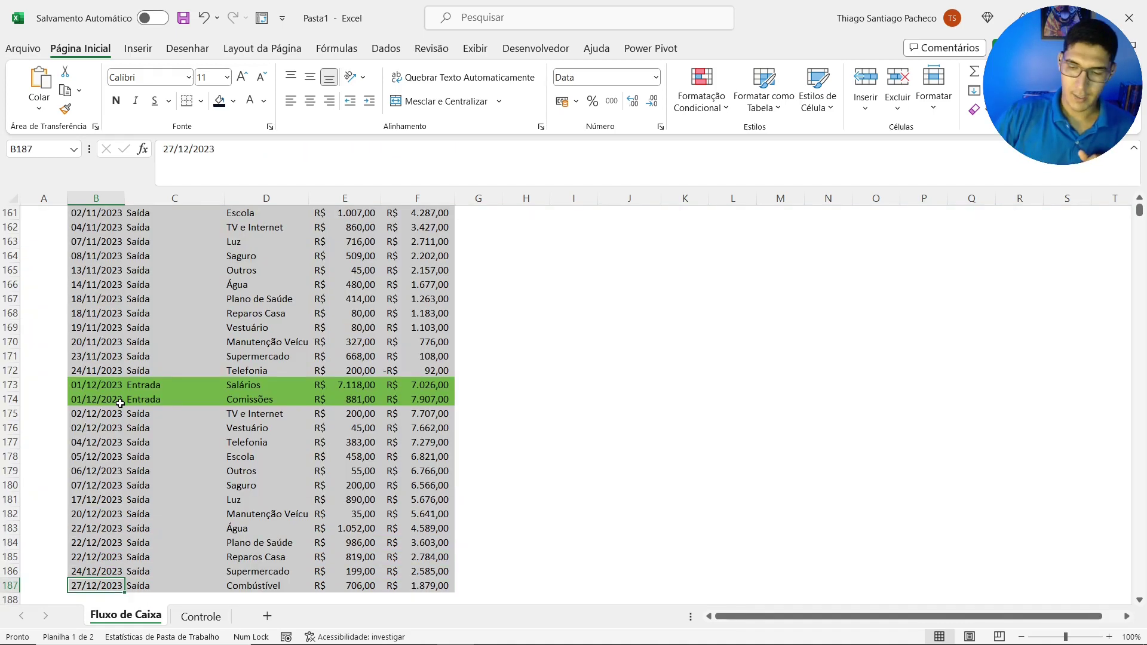
key(Down)
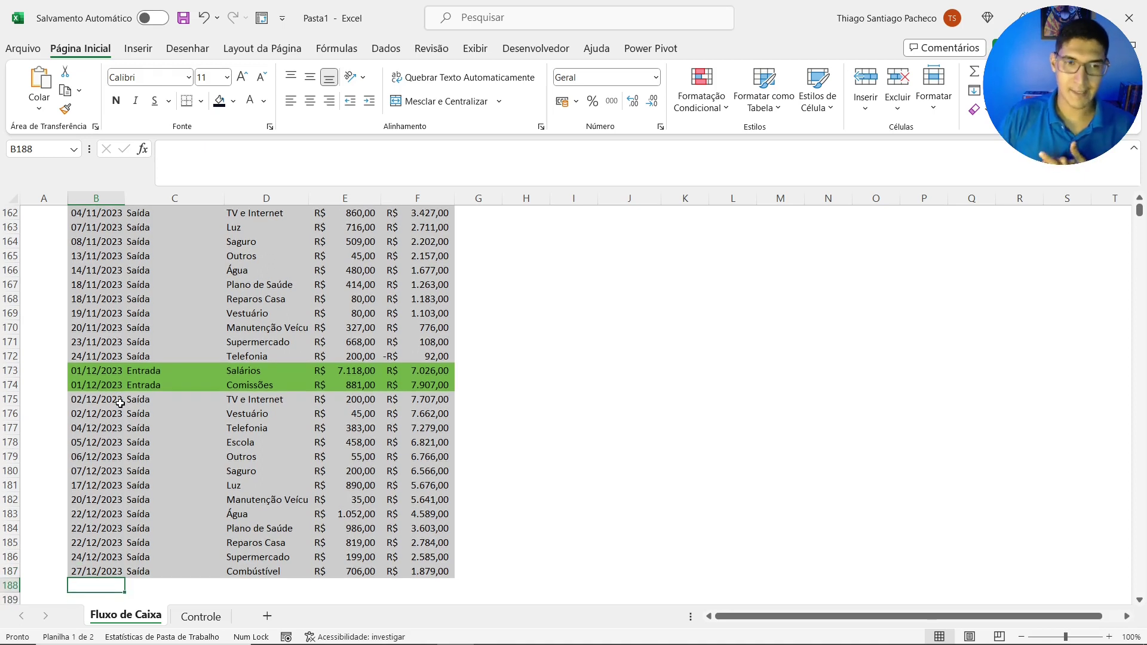
text(1)
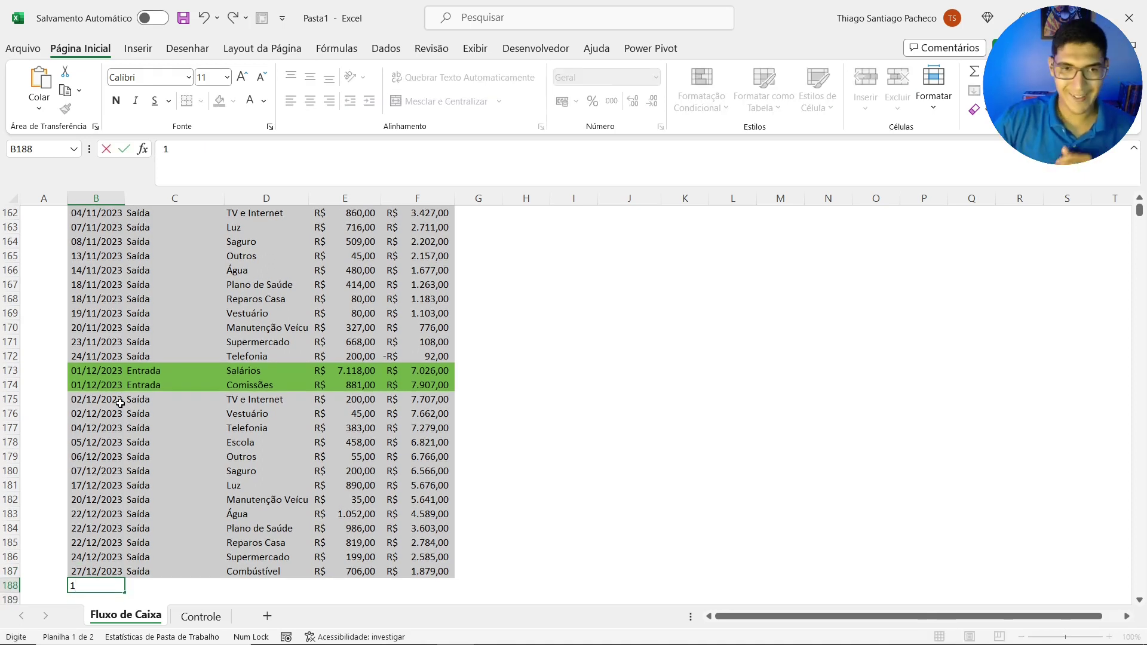
key(Return)
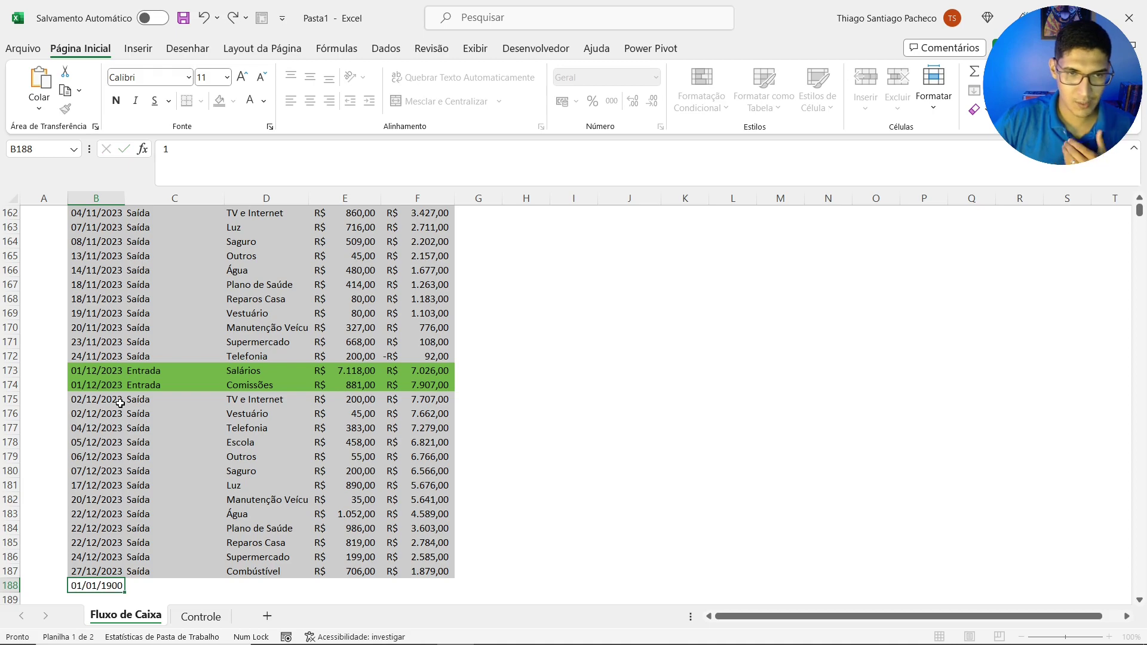
text(1)
key(Return)
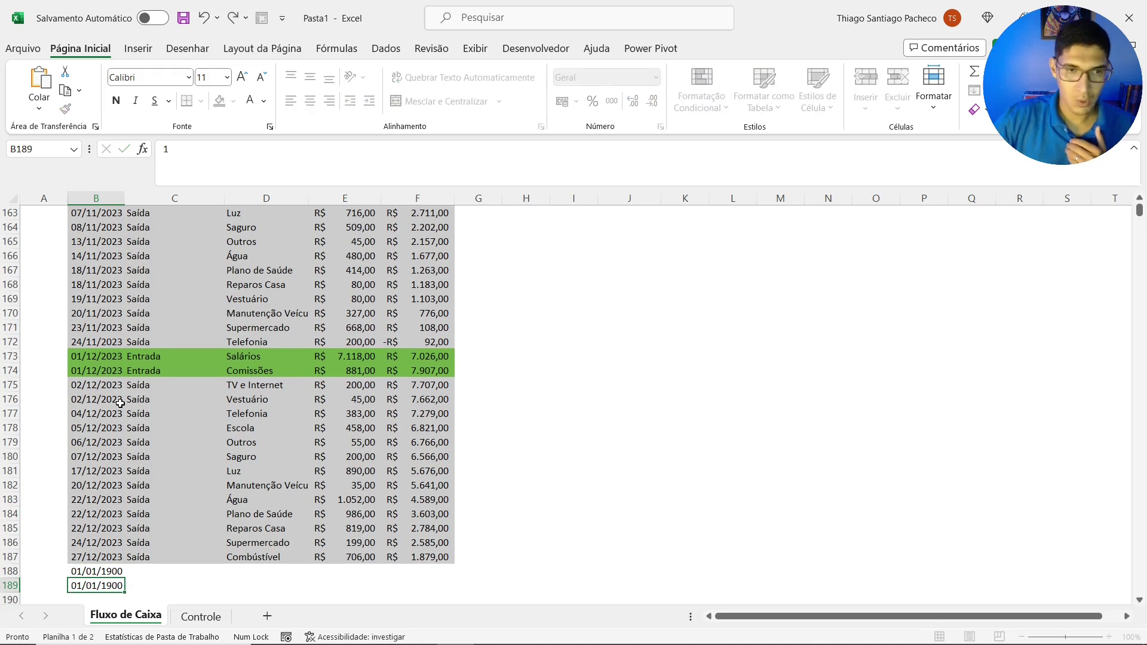
text(1)
key(Return)
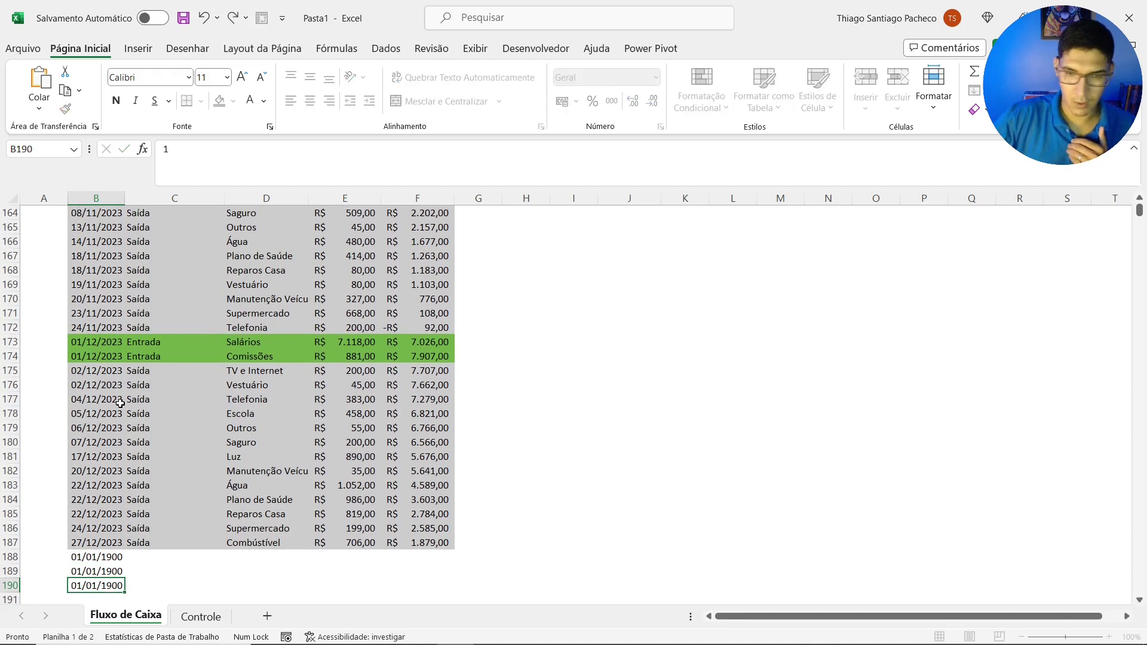
text(1)
key(Return)
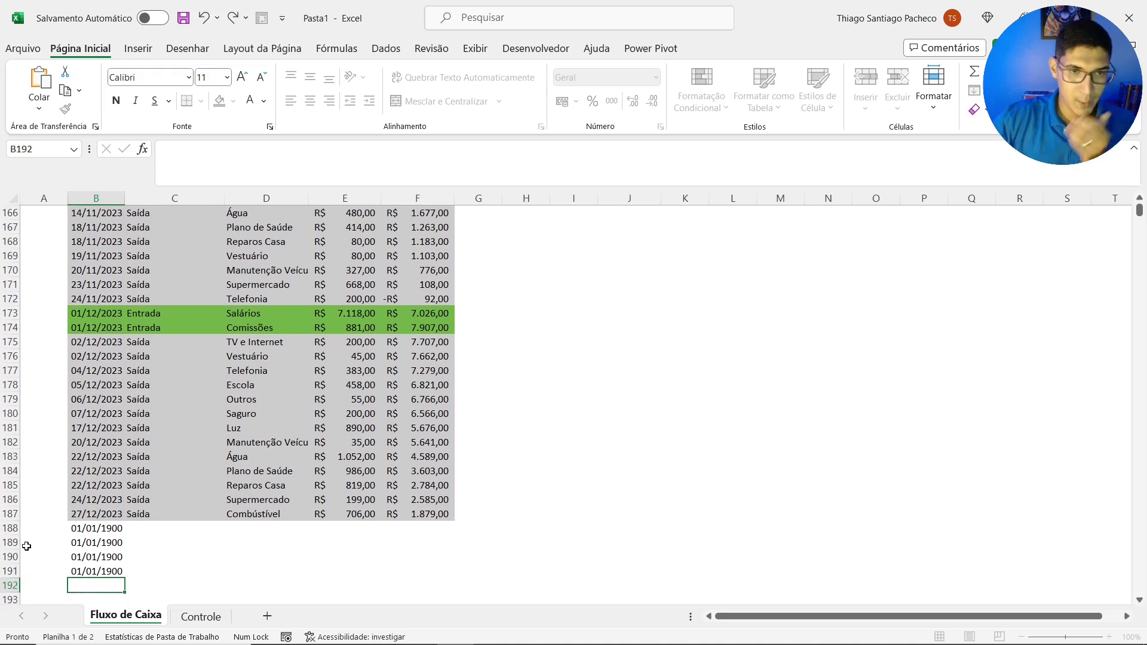
Compare the first empty row below the test entries with the result of the B5 formula
click(16, 586)
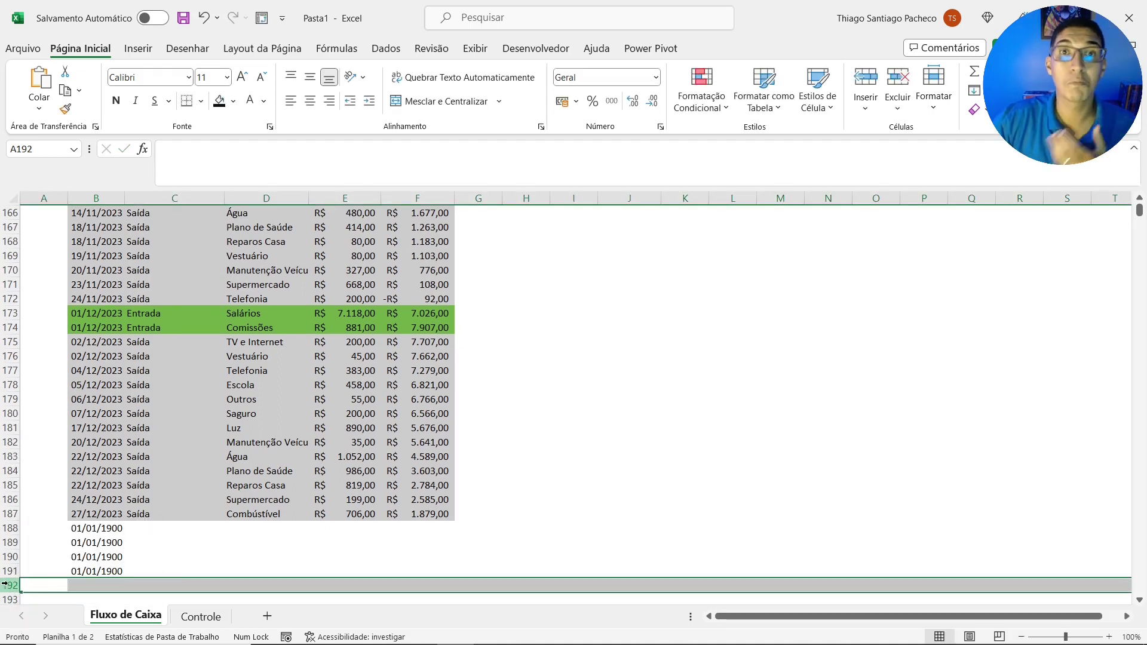
click(106, 519)
key(ctrl+Up)
scroll(113, 335, up, 2)
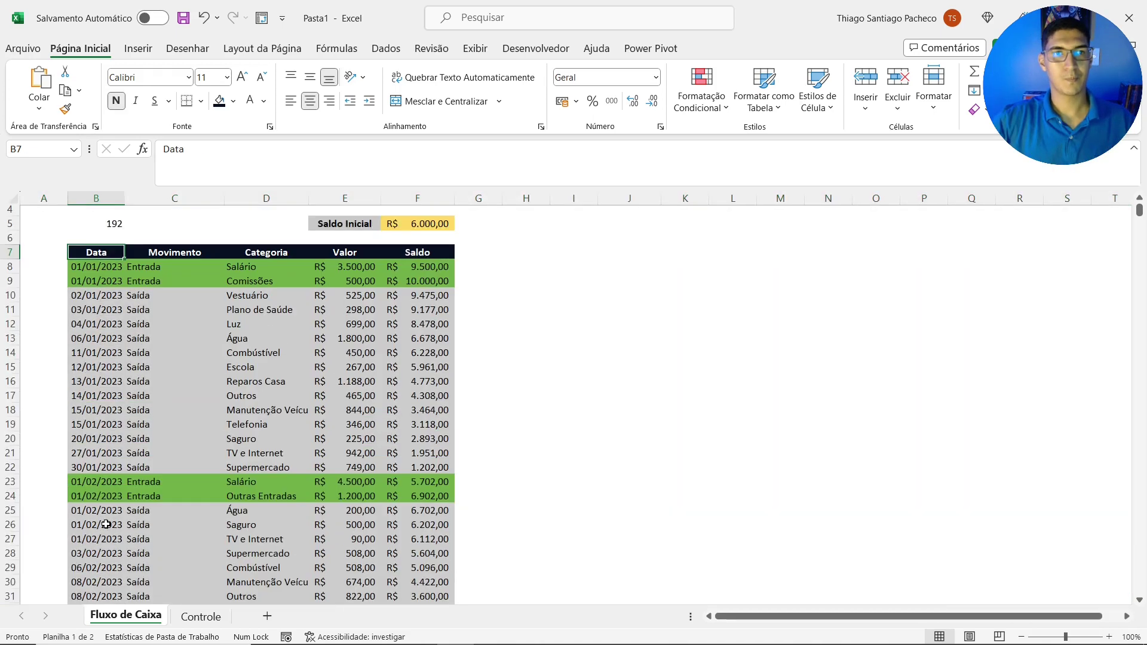
click(106, 310)
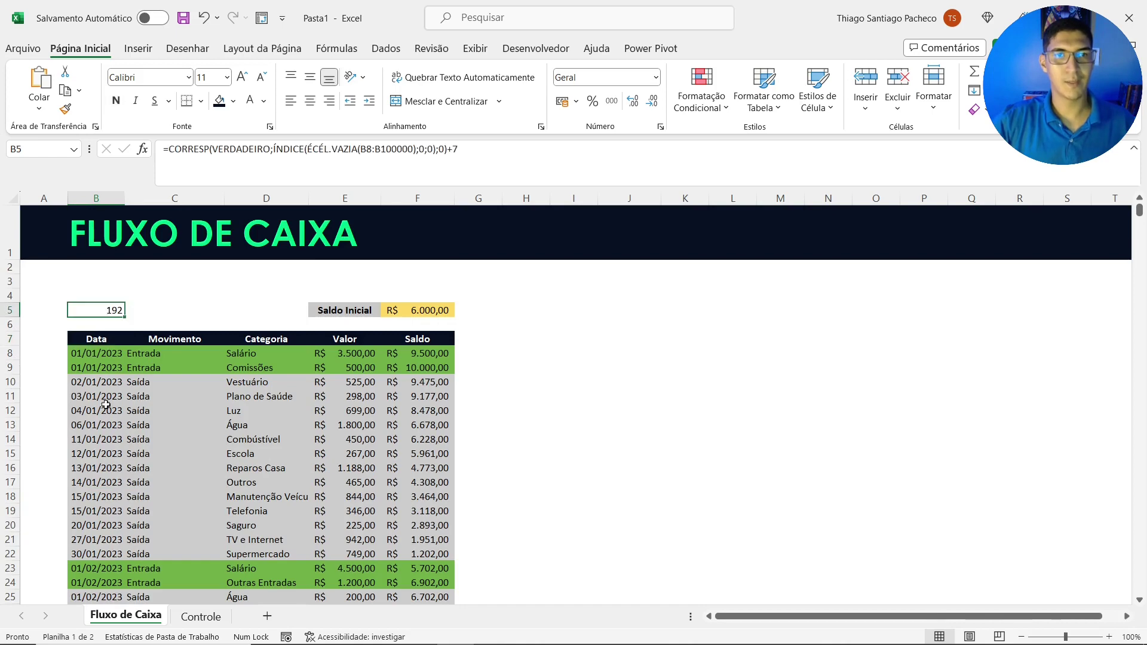
Clear the four test entries in B188:B191 below the table
click(109, 426)
key(ctrl+Down)
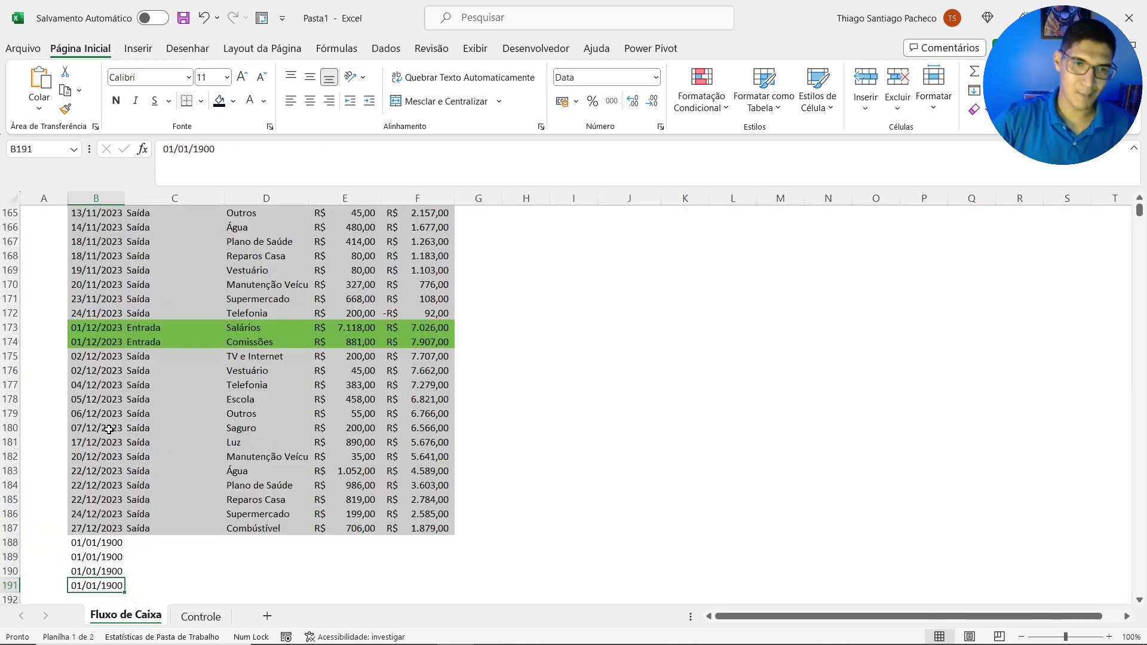
key(Down)
key(Up)
key(Up)
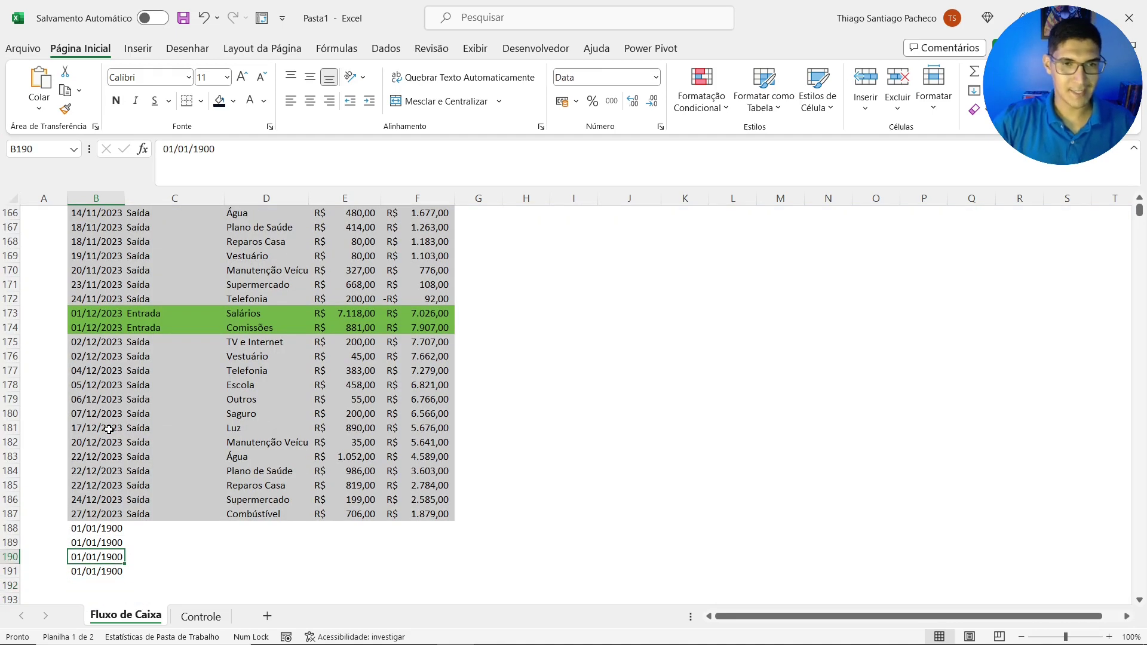
key(shift+Up)
key(Up)
key(Up)
key(shift+Down)
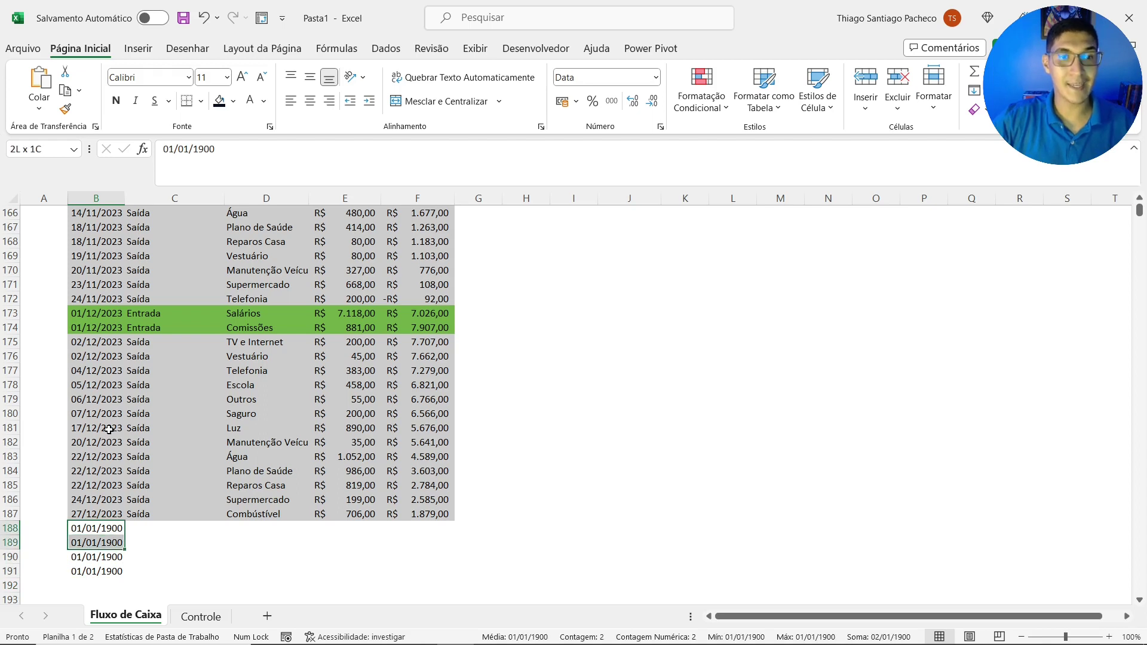
key(shift+Down)
key(shift+Down)
key(Delete)
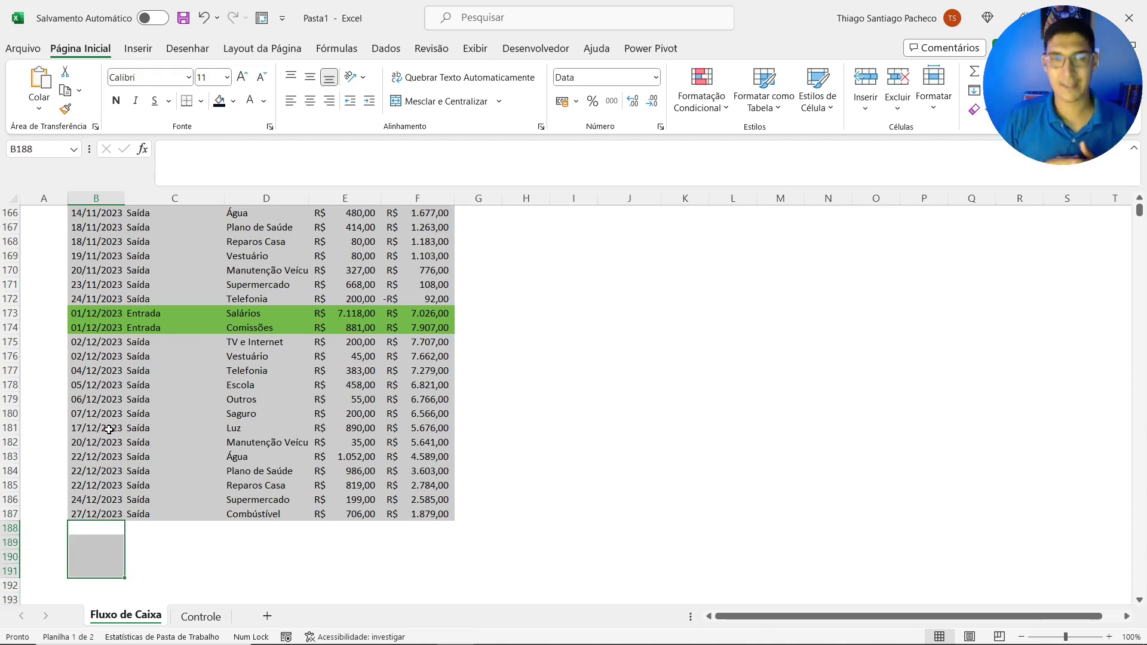
Wrap the B5 formula in HIPERLINK, joining "#B" with & in front of CORRESP as the link location
key(Up)
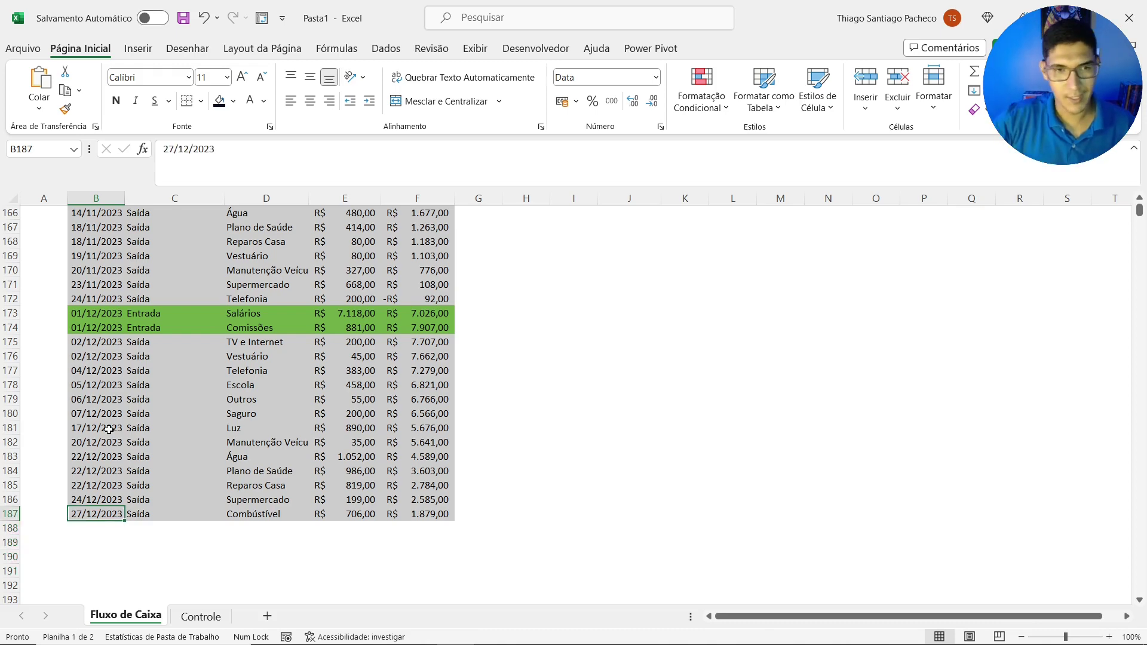
key(ctrl+Up)
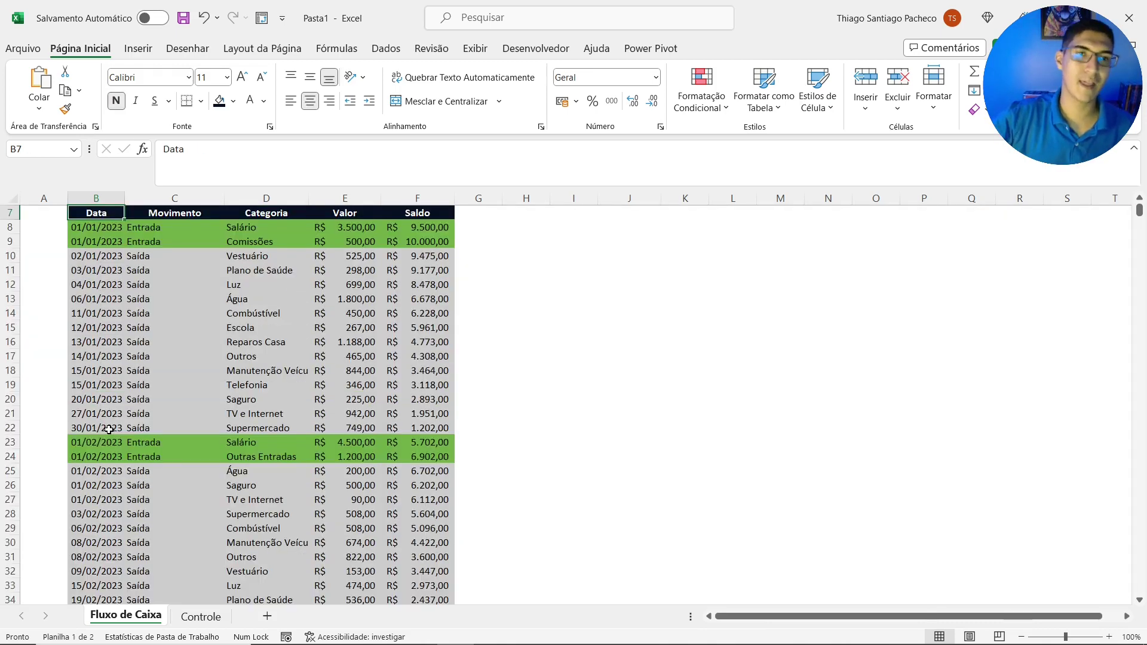
scroll(109, 429, up, 2)
click(92, 275)
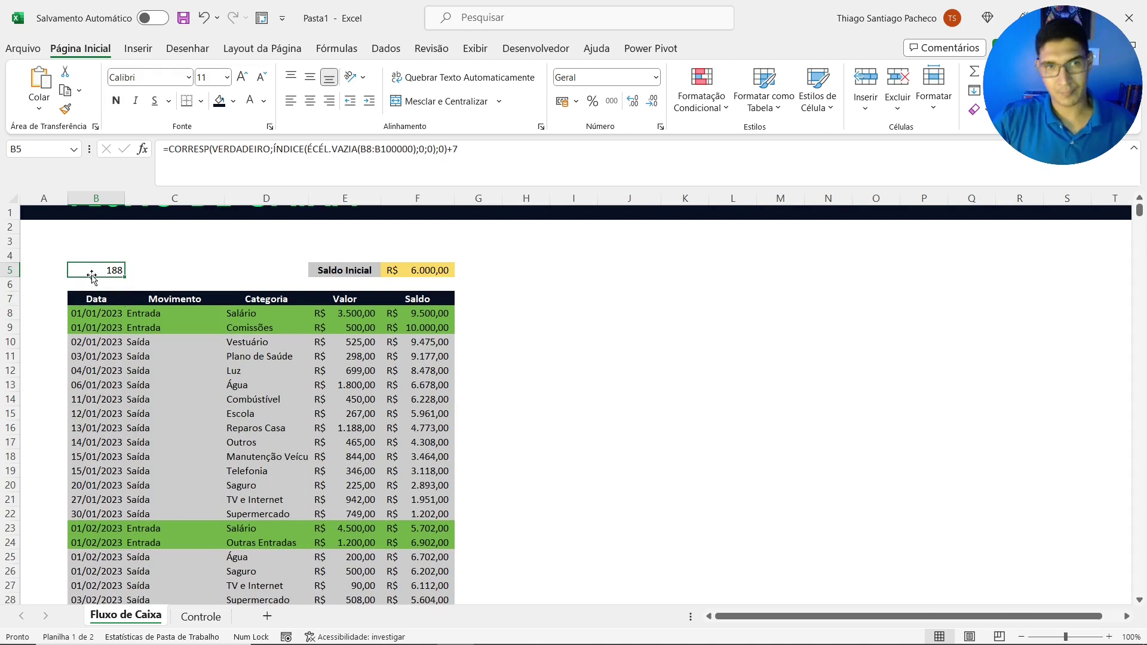
click(169, 150)
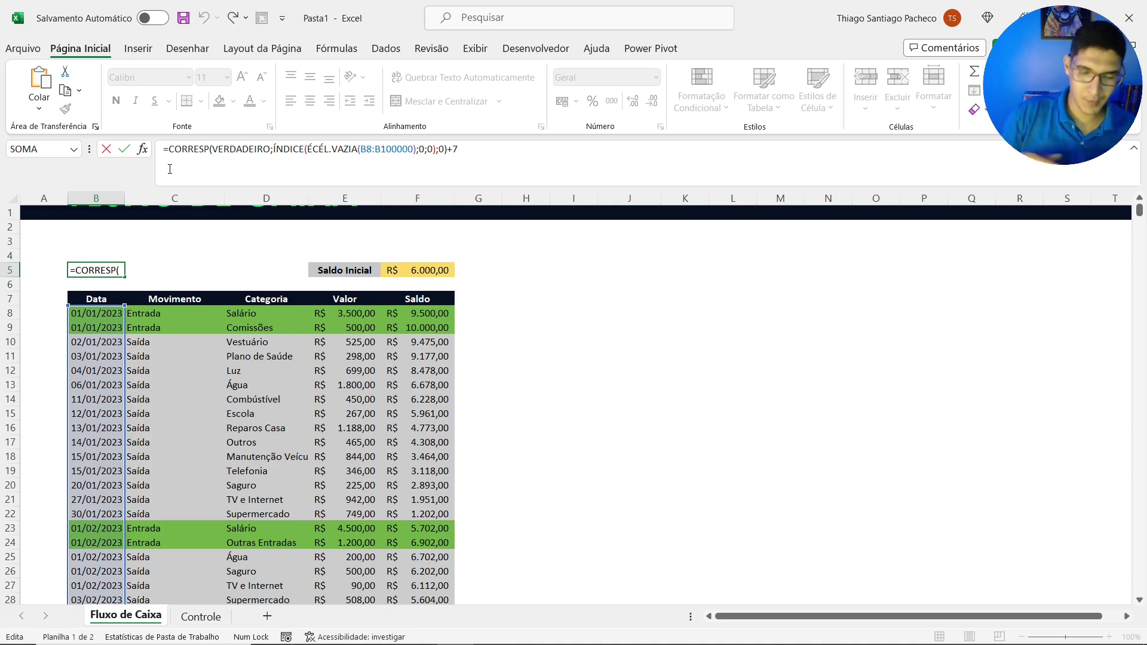
text(hi)
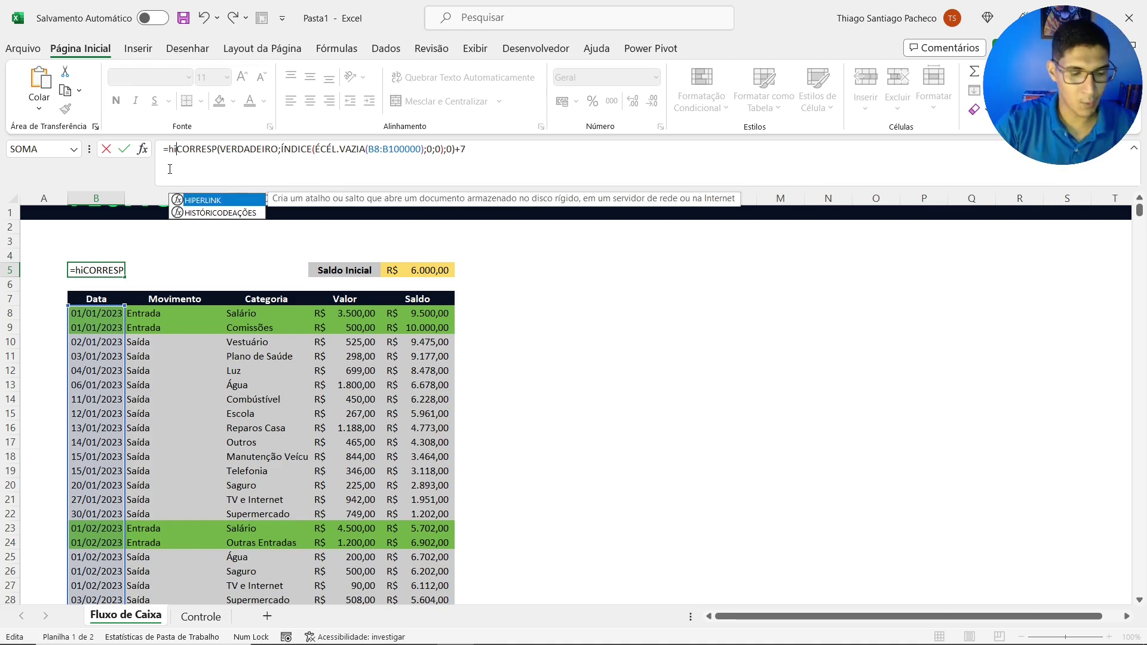
key(Tab)
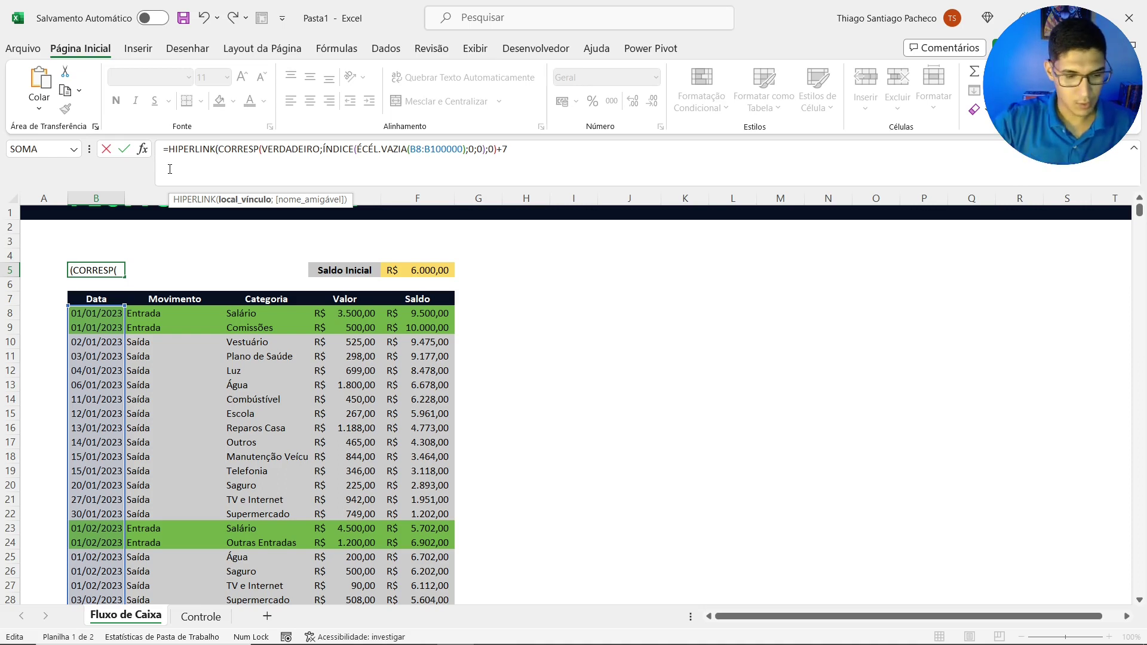
text(")
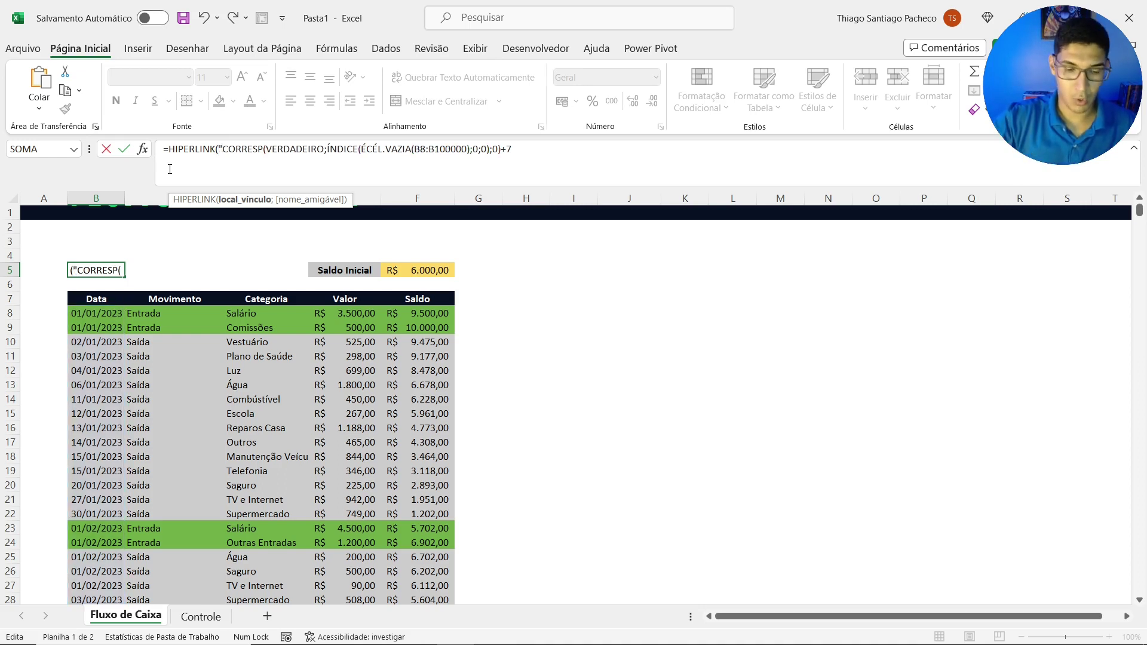
text(B)
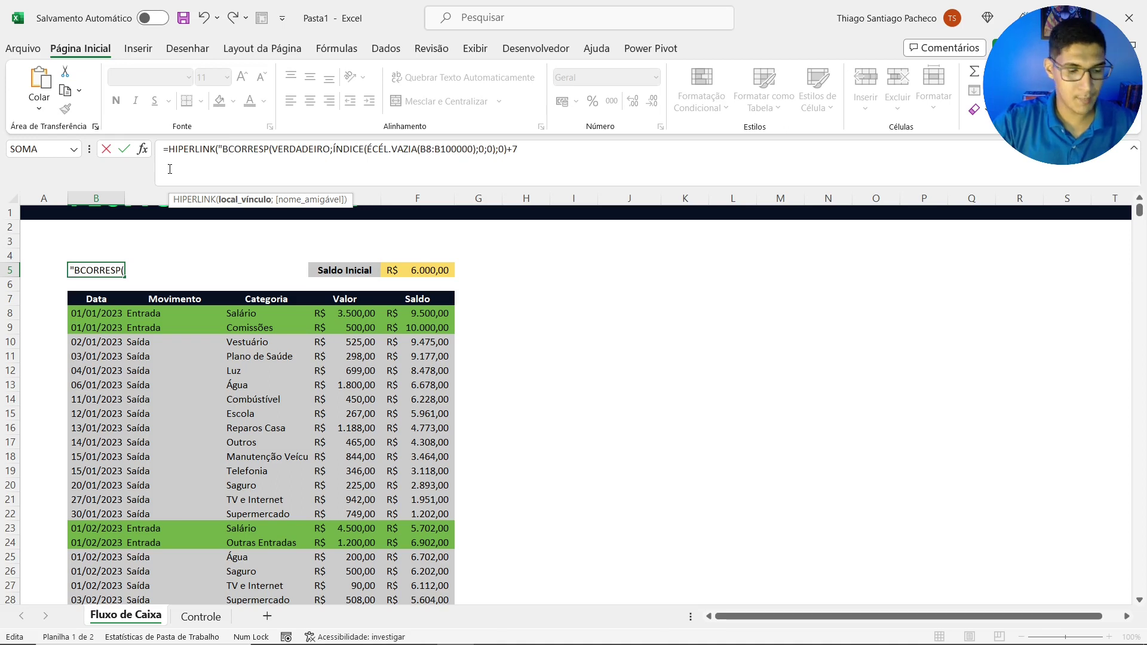
text(")
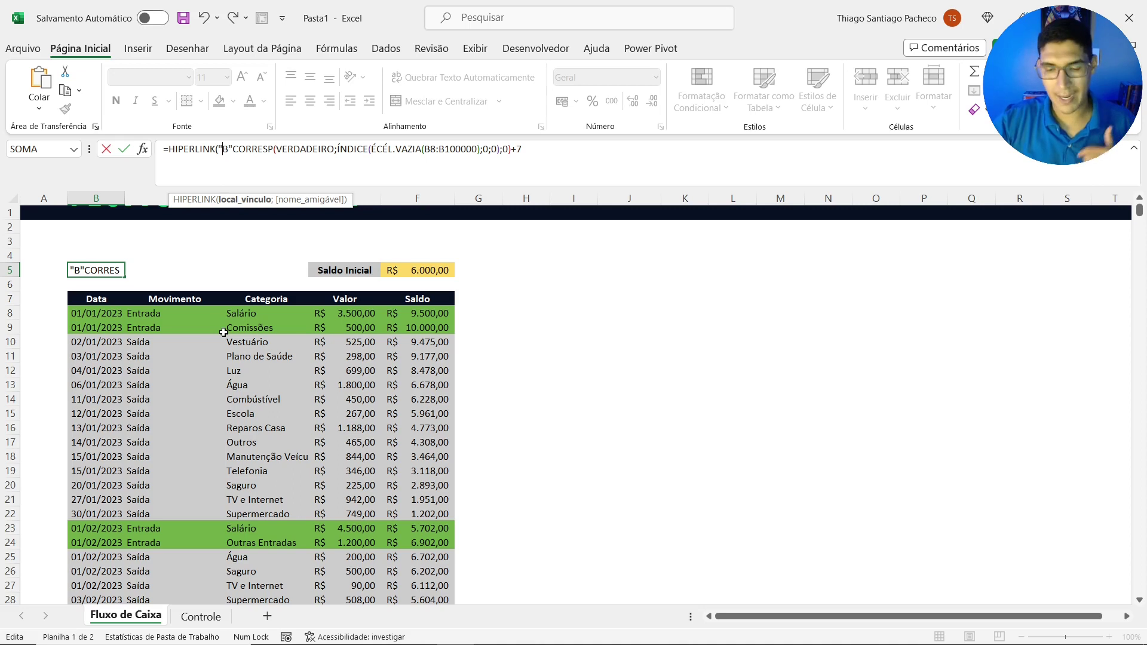
text(#)
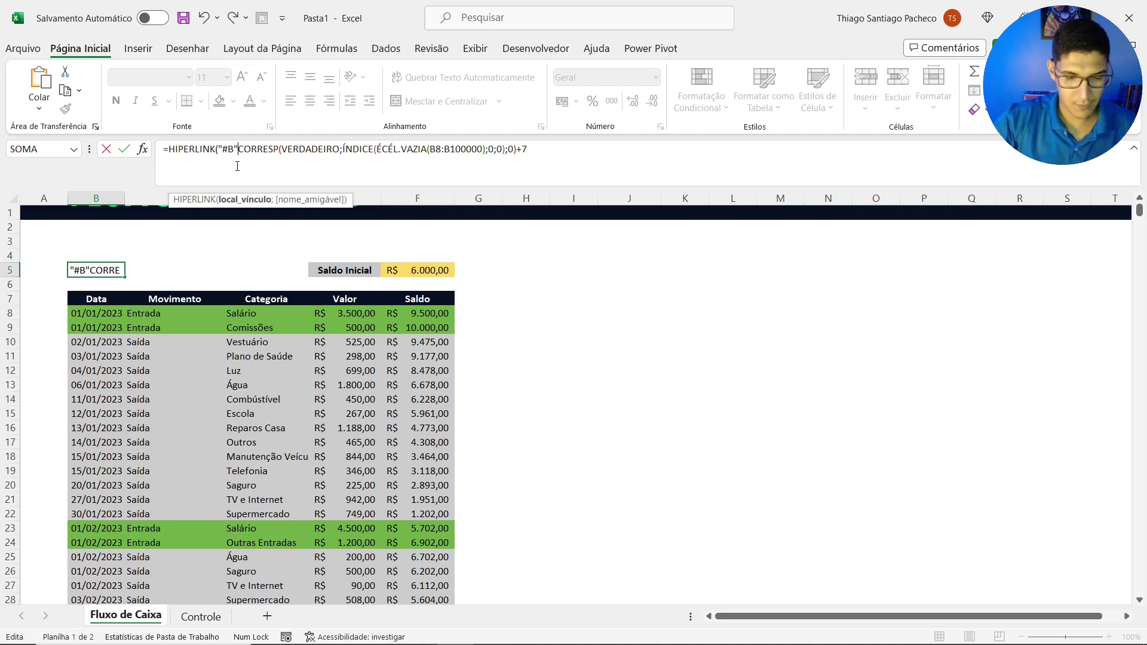
text(&)
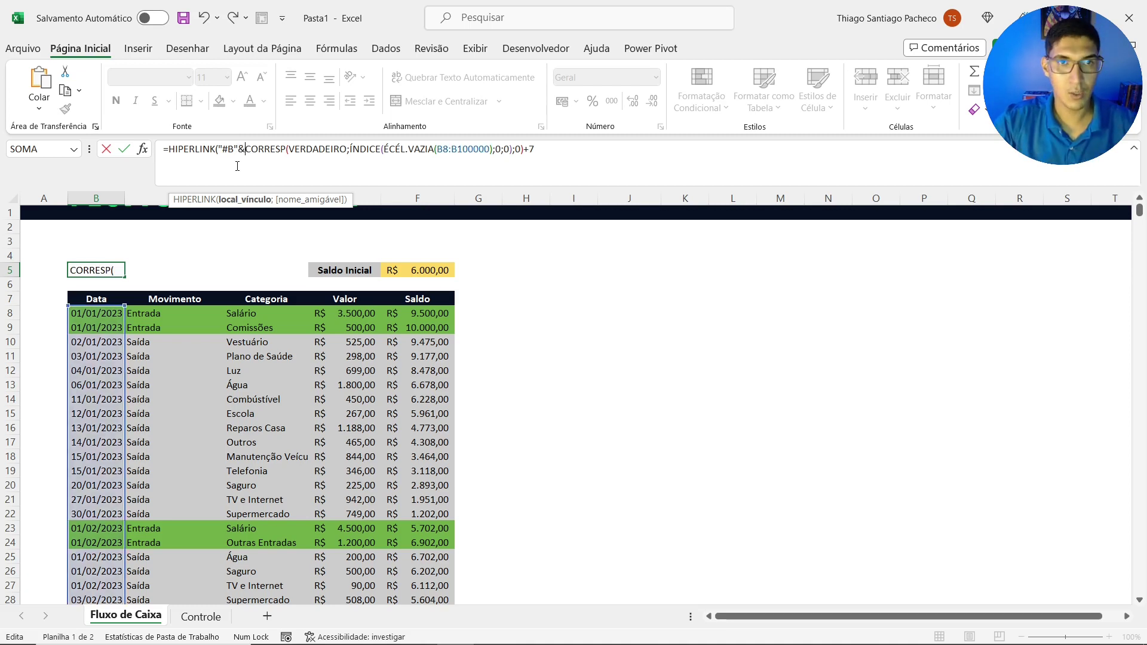
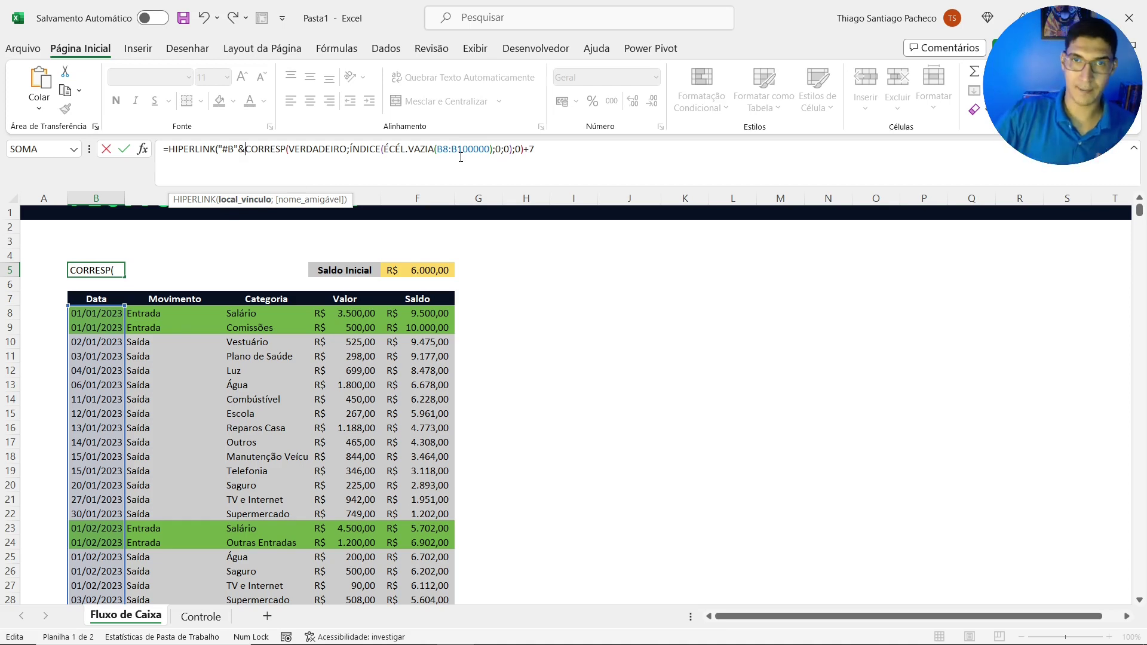
Complete the HIPERLINK formula in B5 with the friendly name "Novo Lançamento" after +7 and enter it
click(544, 153)
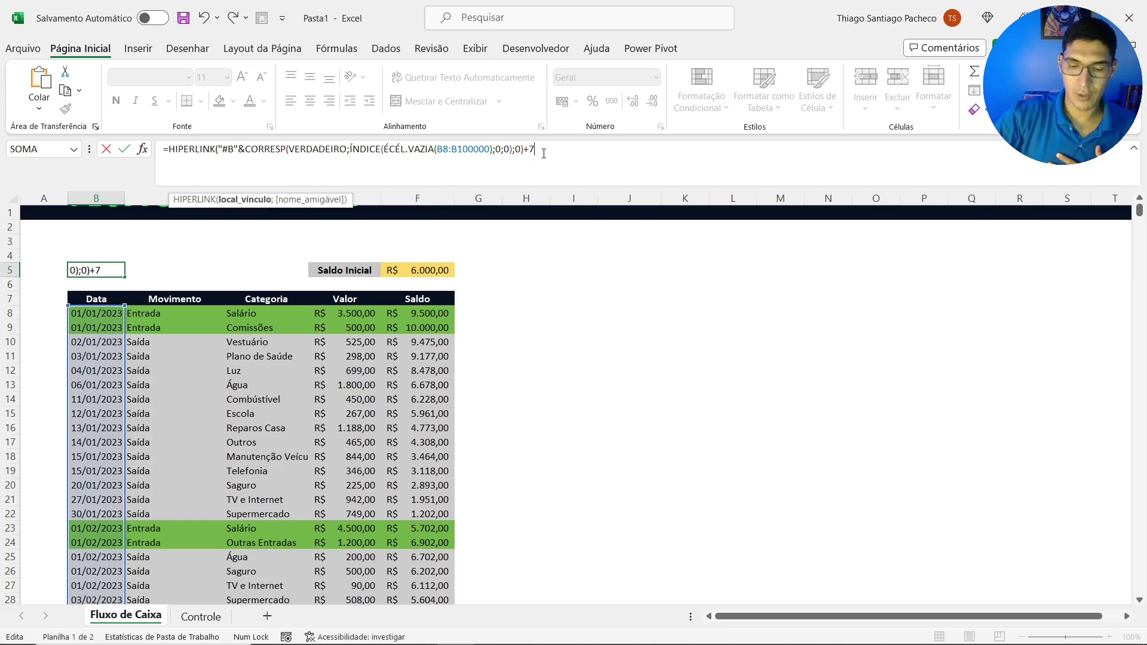
text(;)
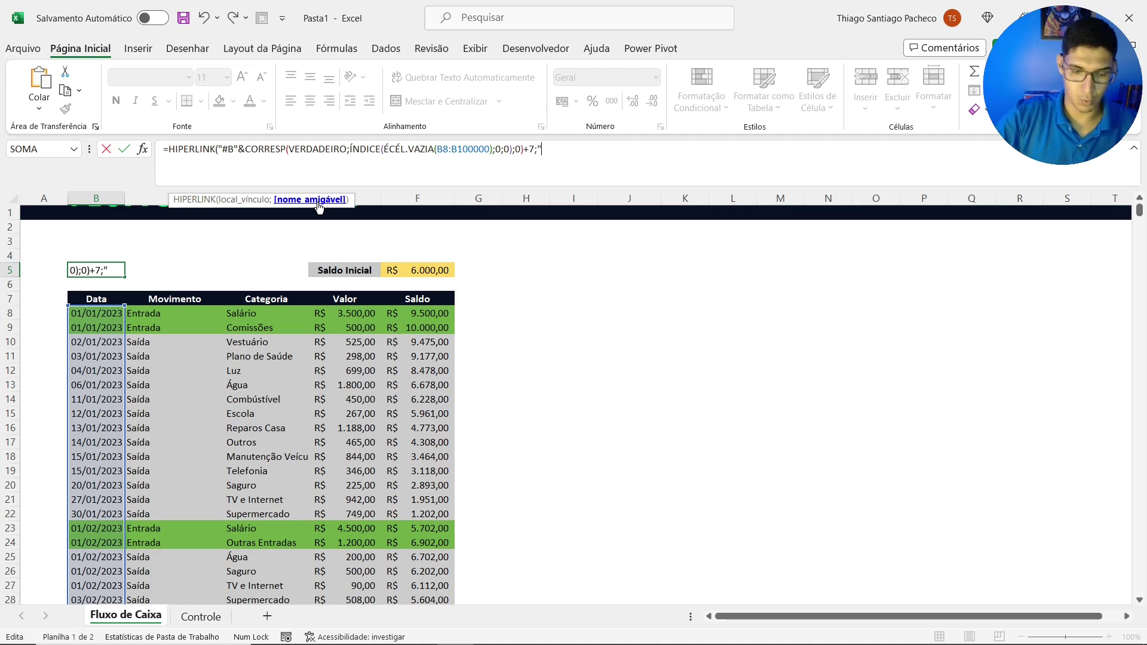
text(Novo)
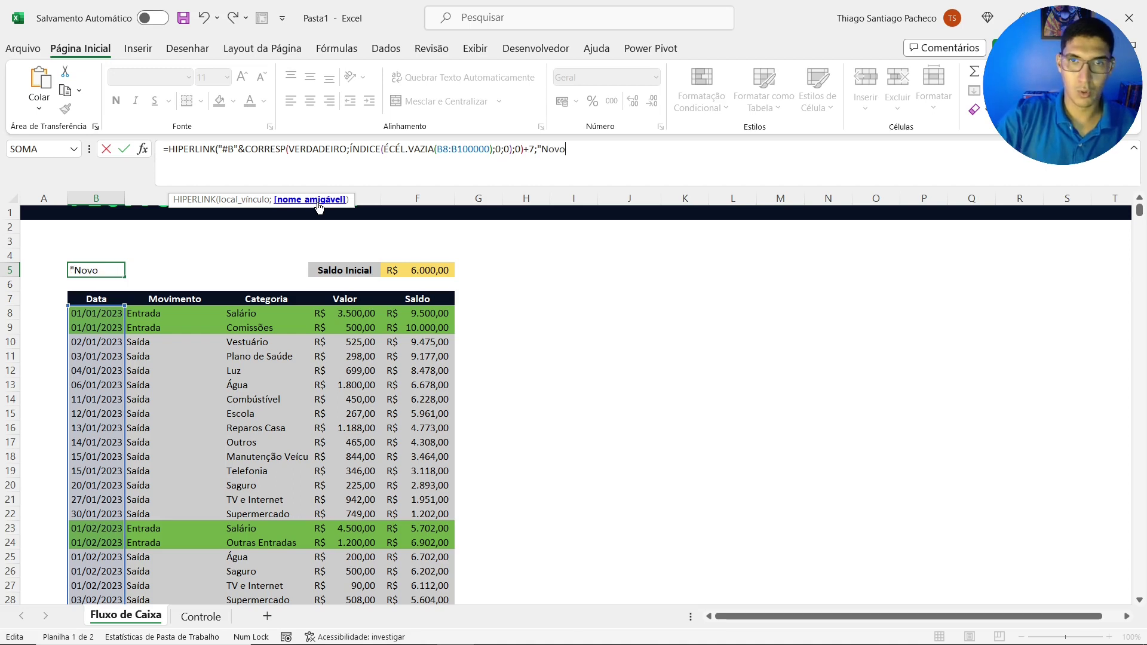
text( Lançamentoi)
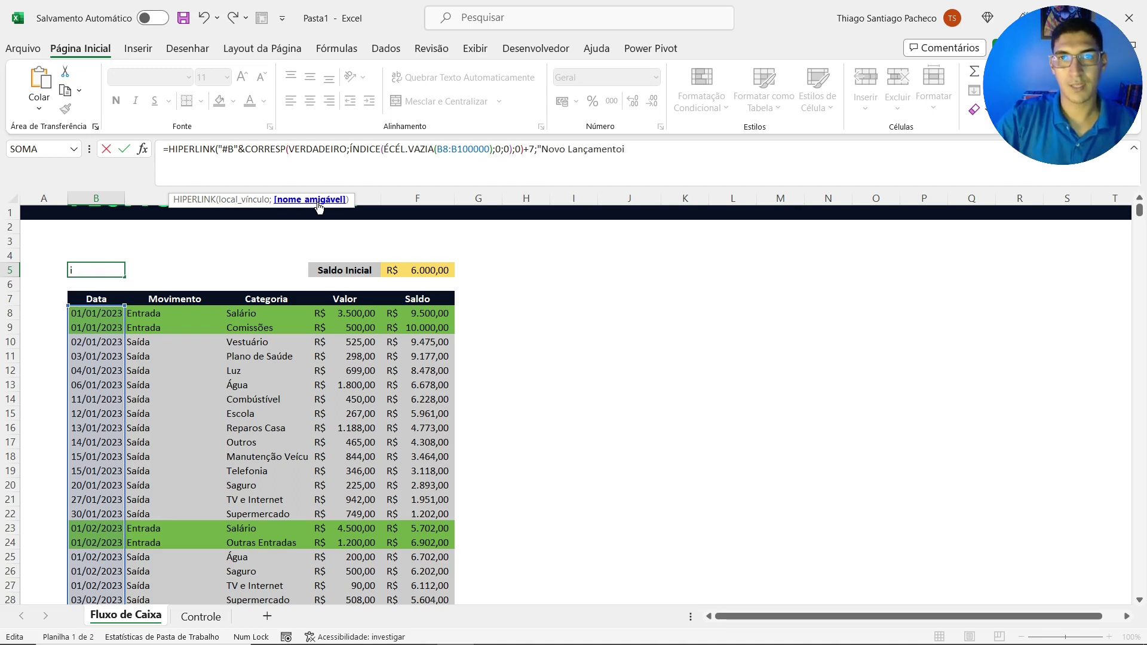
key(BackSpace)
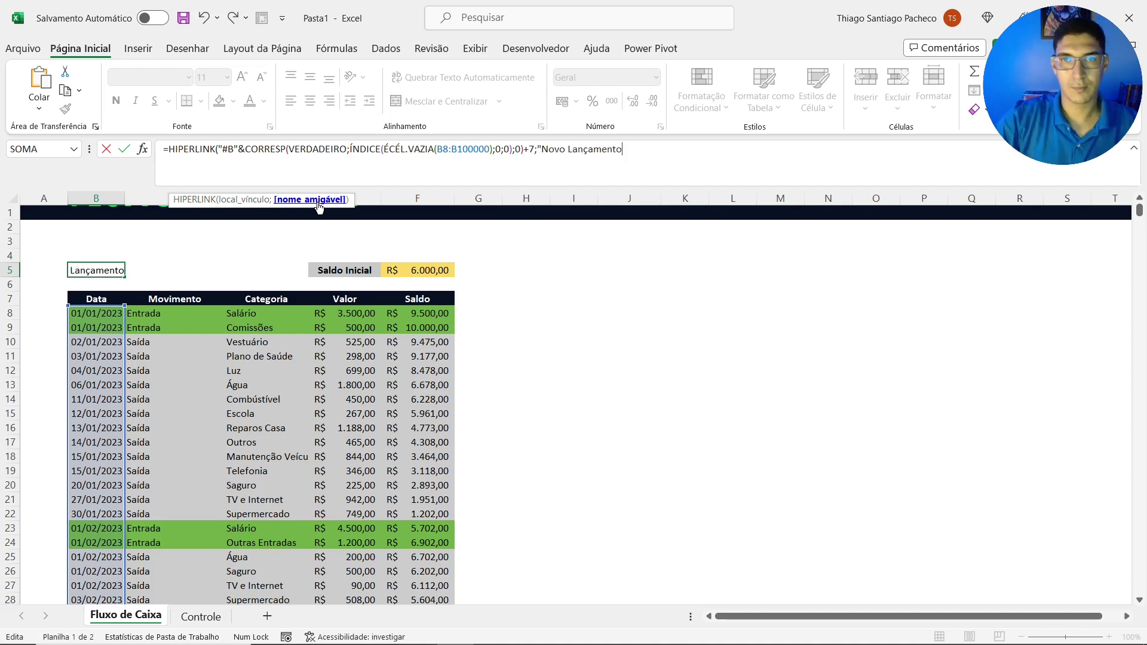
text(")
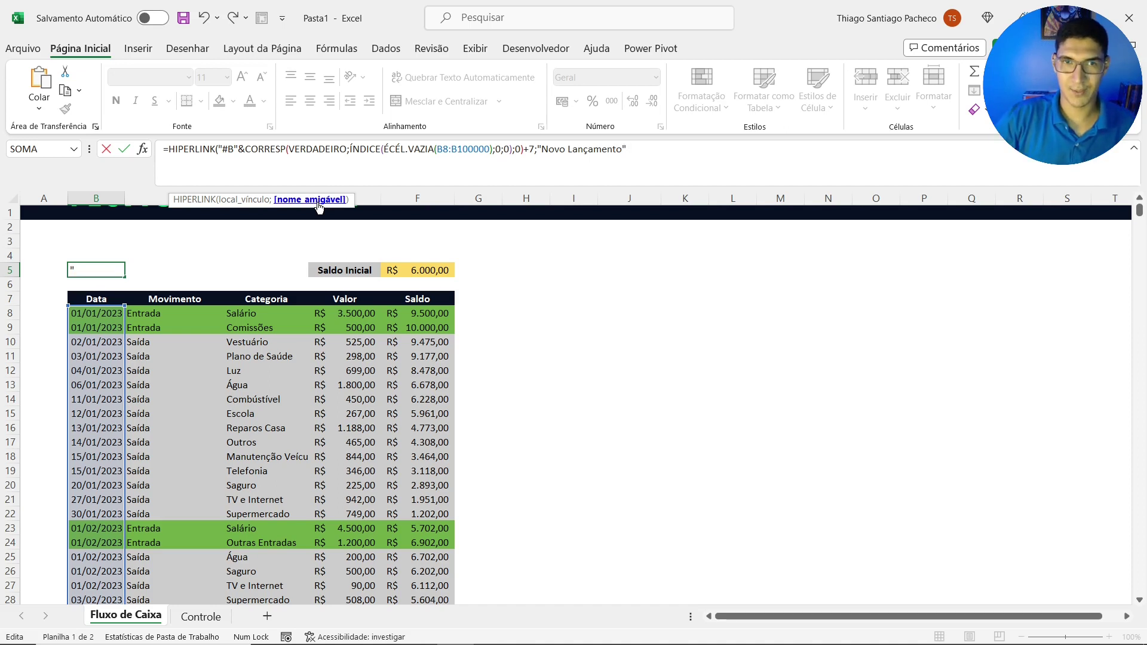
text())
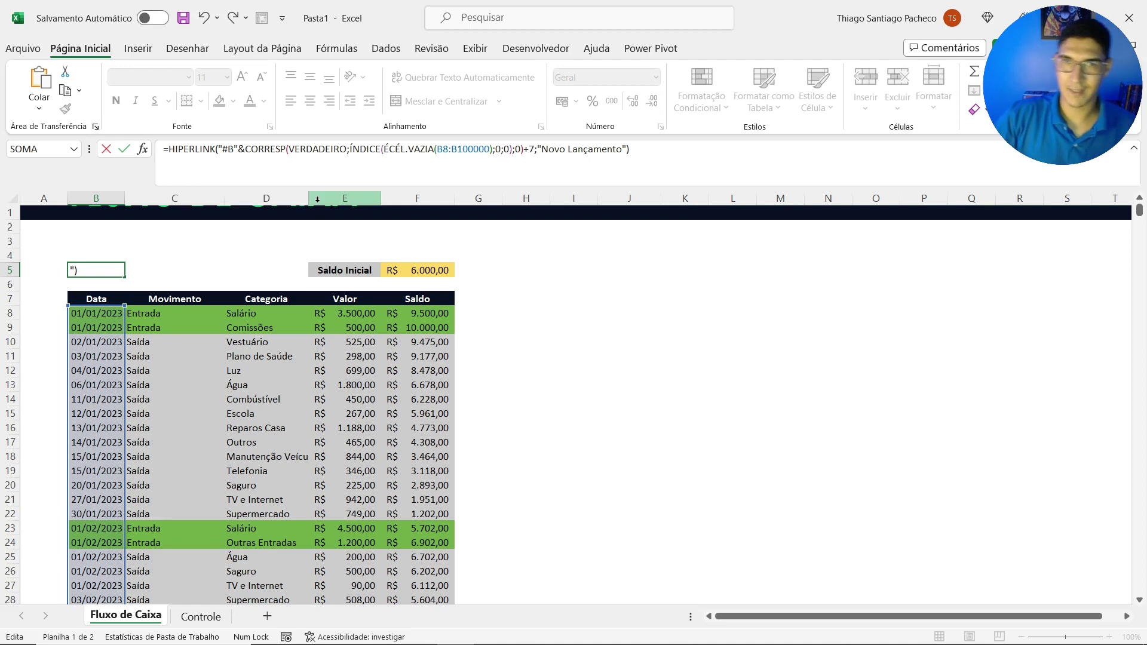
key(Return)
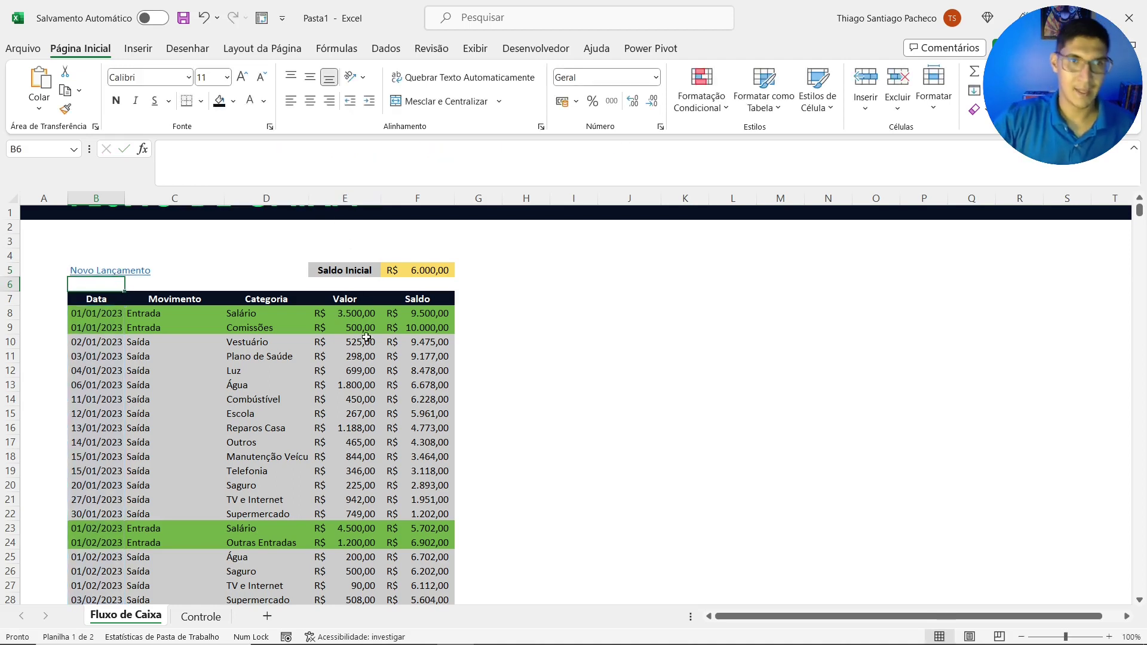
Autofit the width of column B so the Novo Lançamento link fits inside B5
click(735, 425)
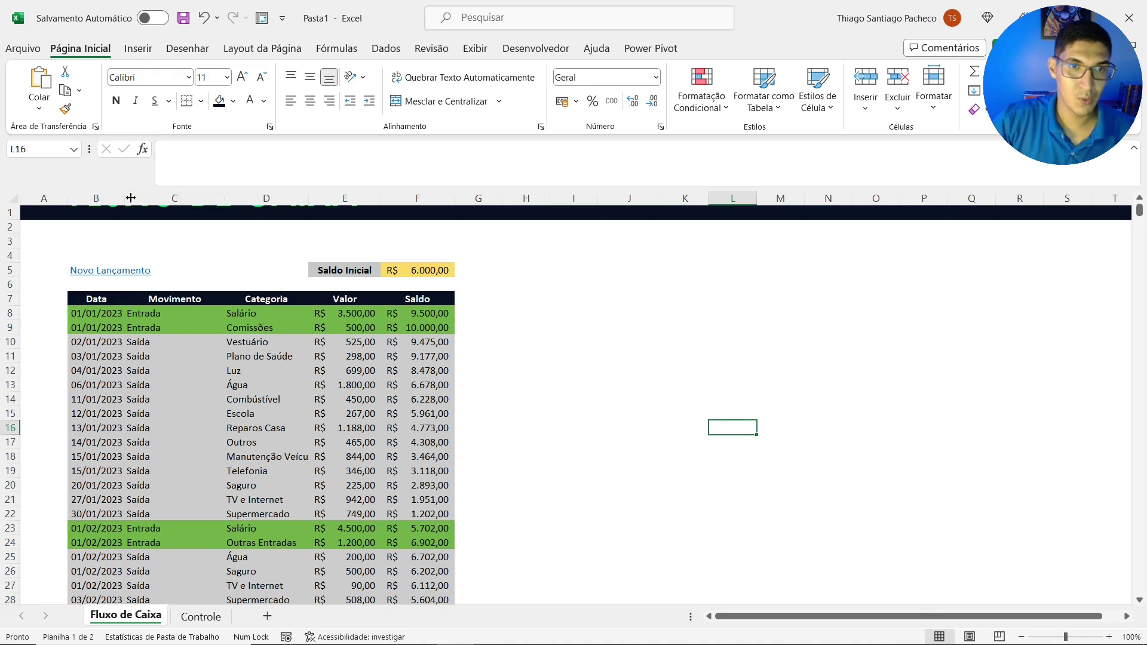
double_click(128, 198)
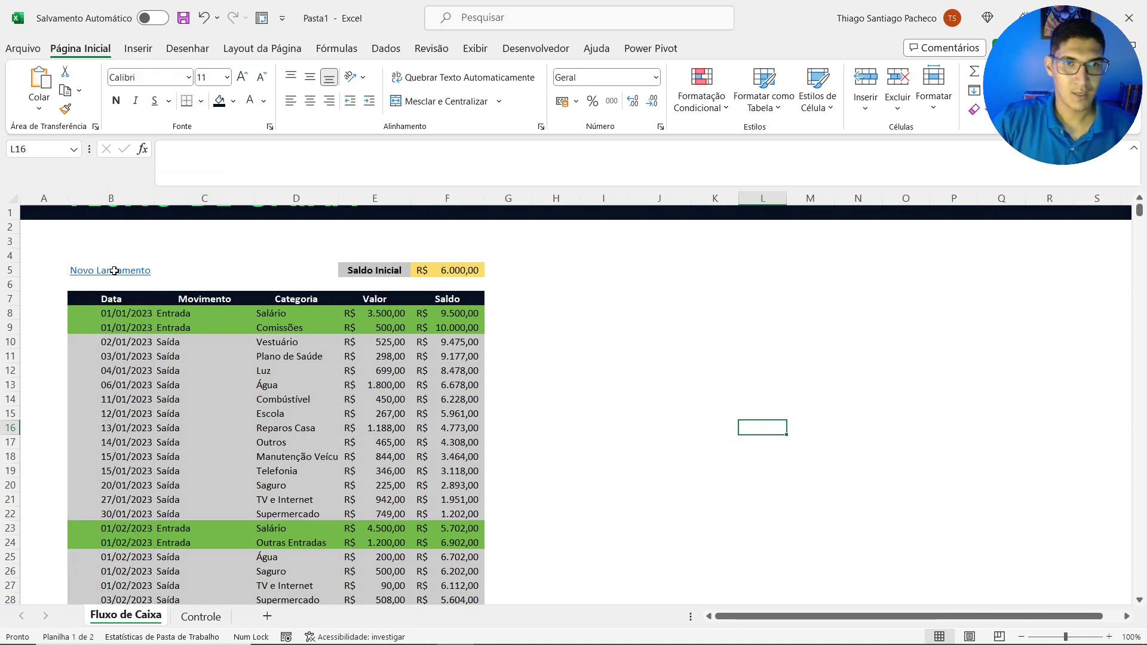
click(202, 267)
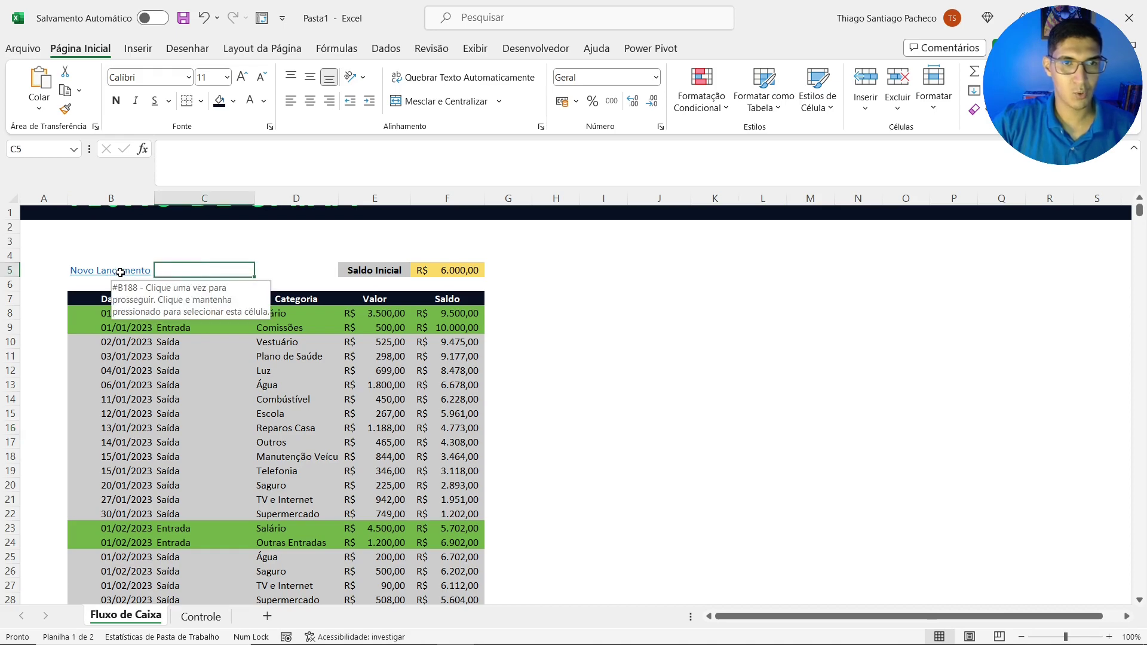
Follow the Novo Lançamento link and enter the test value 1 in each cell from B188 to B192
click(120, 273)
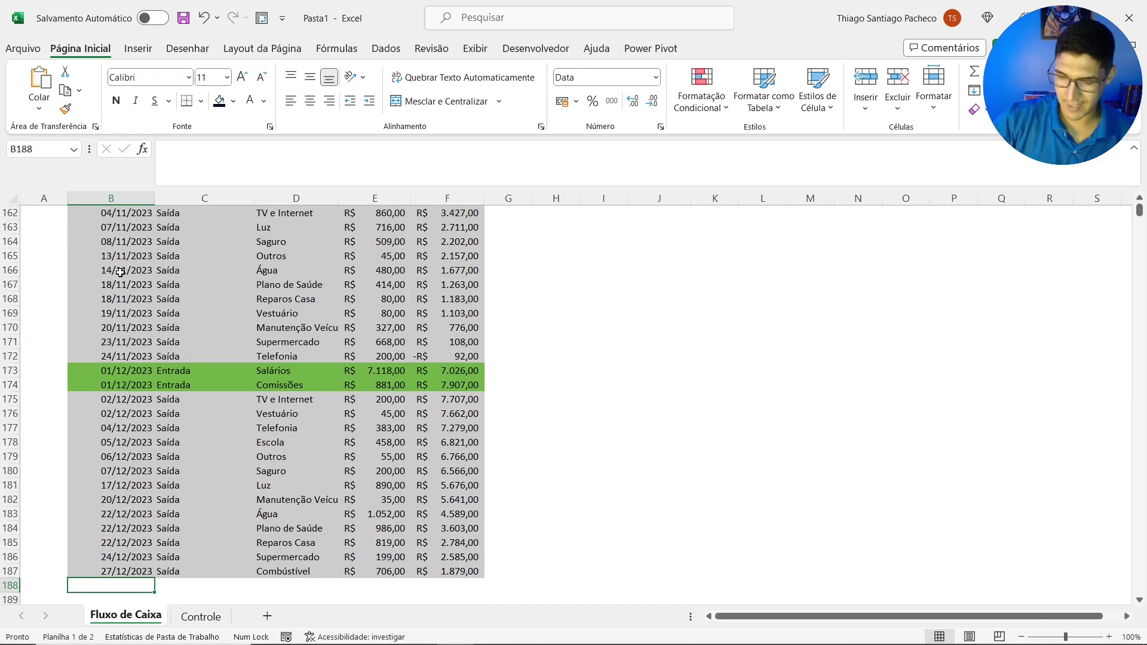
text(1)
key(Return)
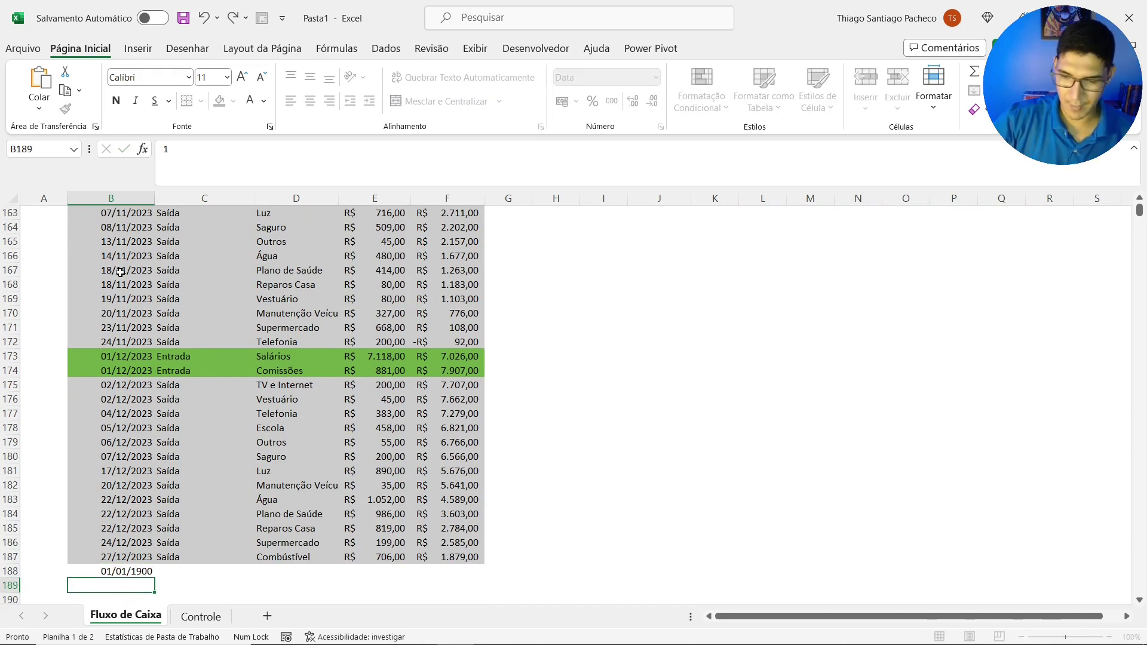
text(1)
key(Return)
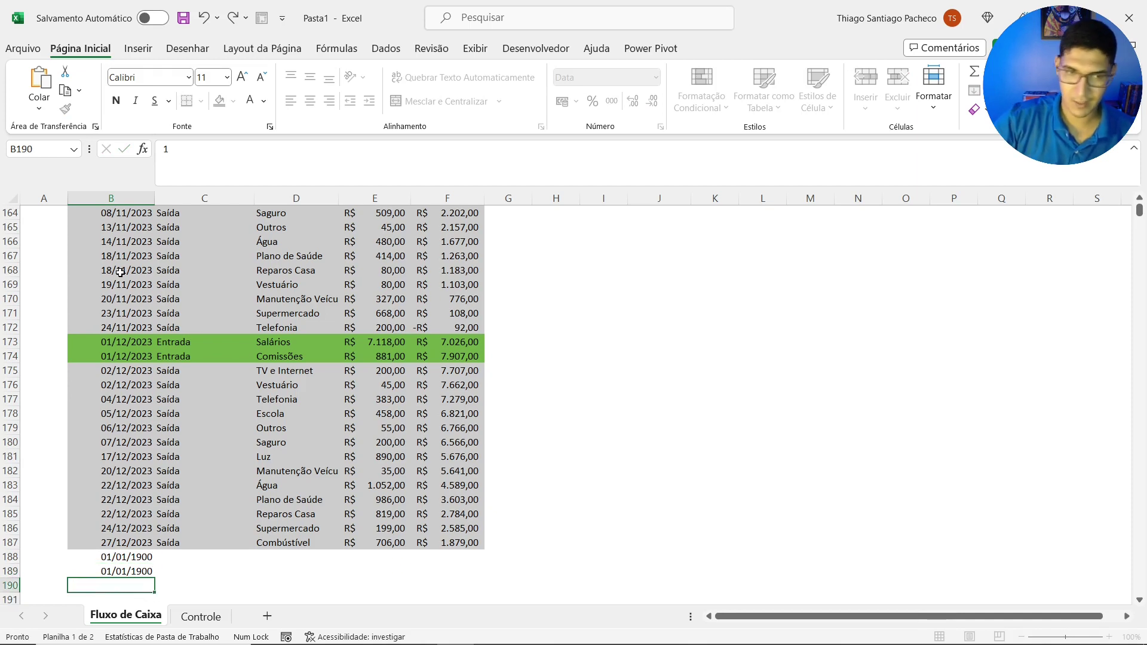
text(1)
key(ctrl+Return)
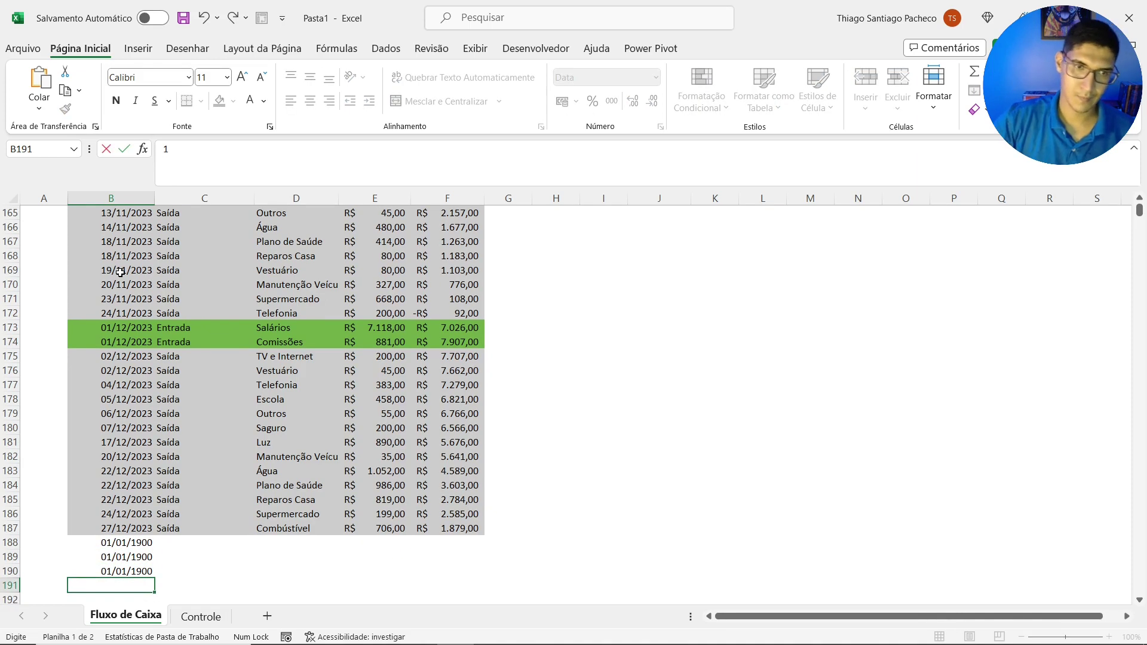
key(Return)
text(1)
key(Return)
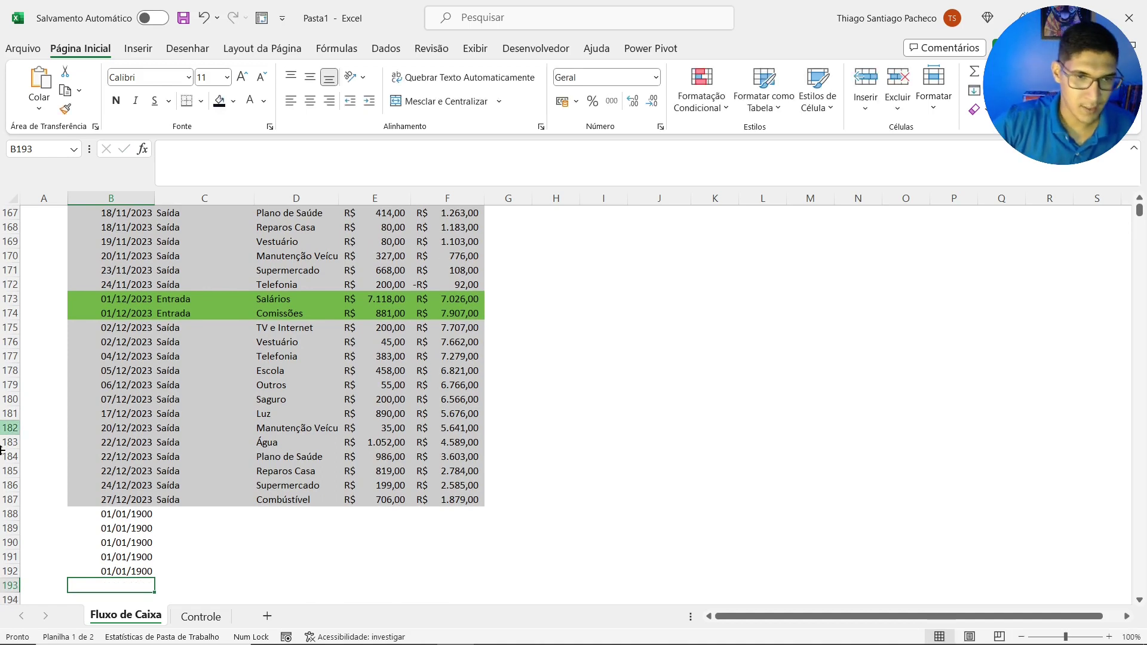
Check which row is the first empty one below the test entries, return to B5 and follow the Novo Lançamento link again
click(10, 585)
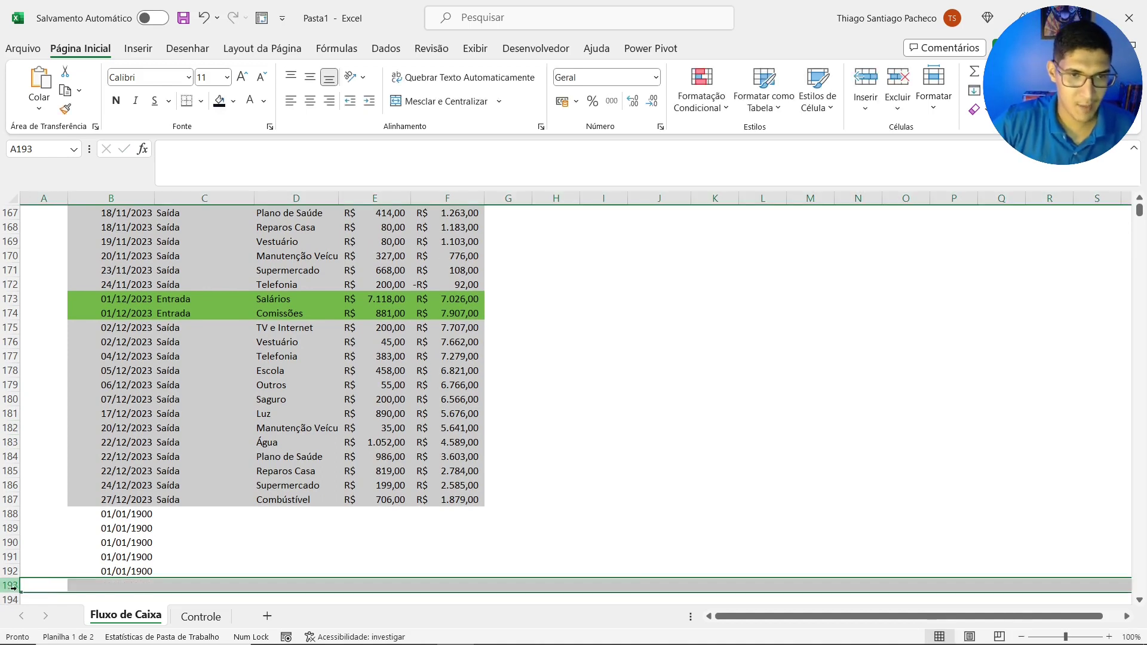
click(113, 588)
key(Up)
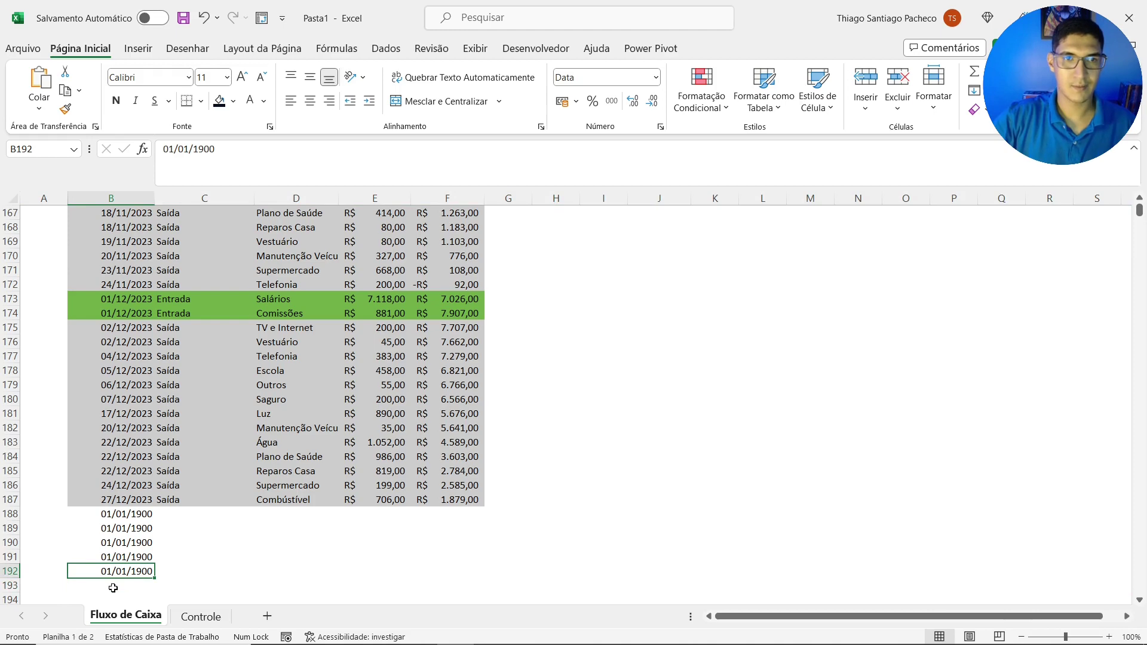
click(129, 488)
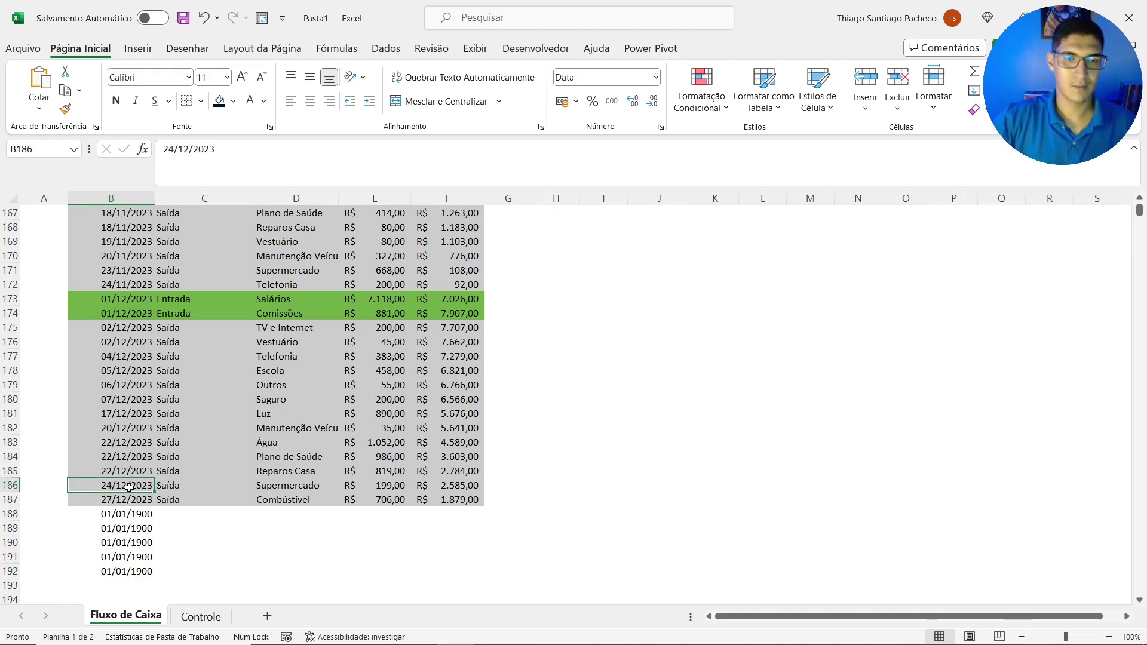
key(ctrl+Up)
scroll(150, 318, up, 2)
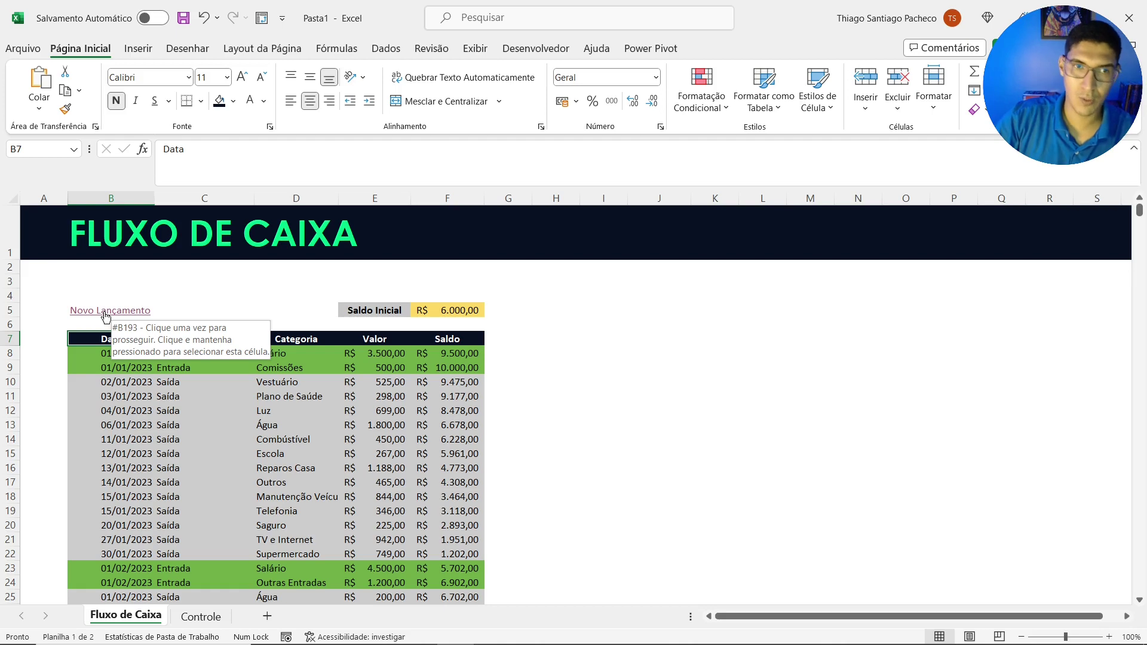
click(105, 314)
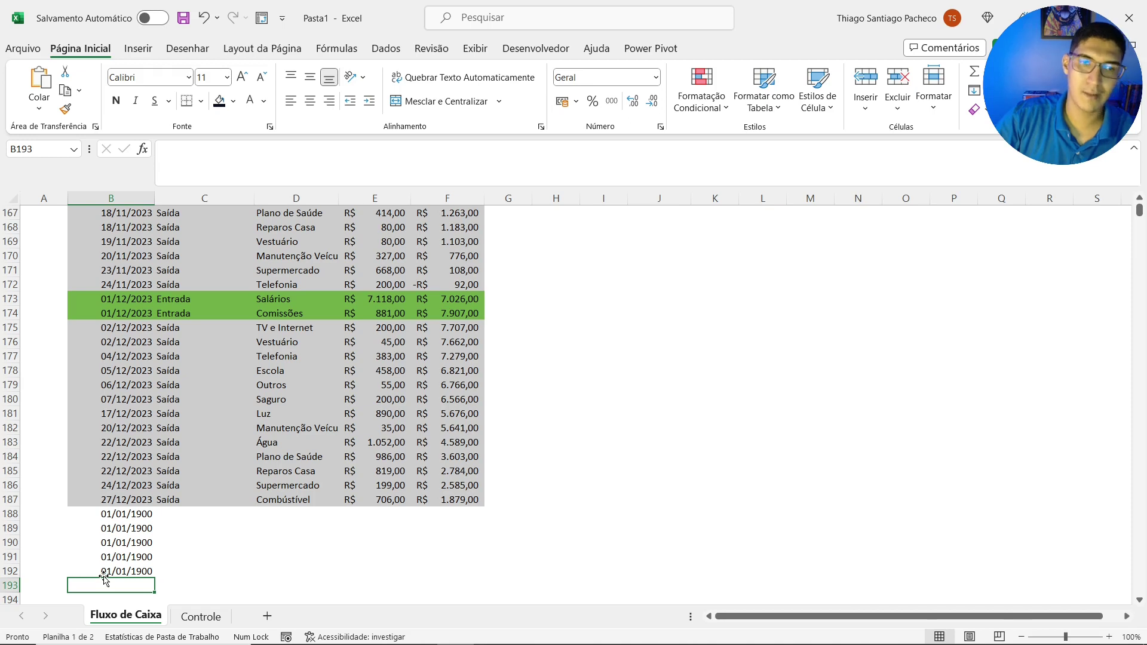
Clear the five test entries in B188:B192 below the table
drag(136, 515, 136, 573)
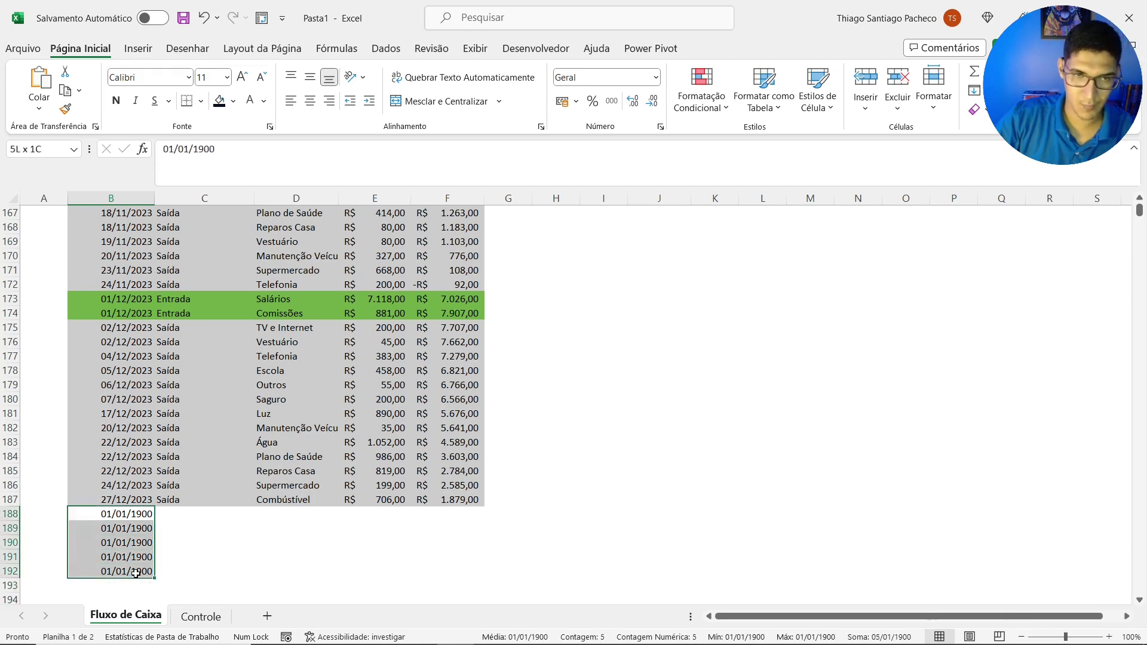
key(Delete)
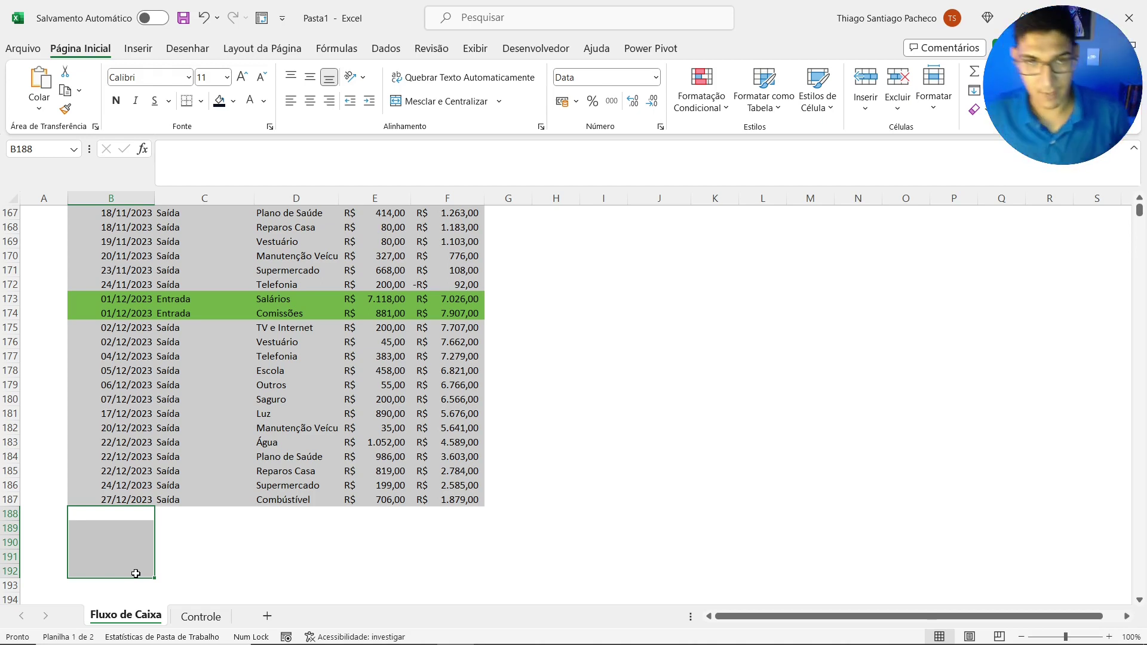
key(Up)
key(Up)
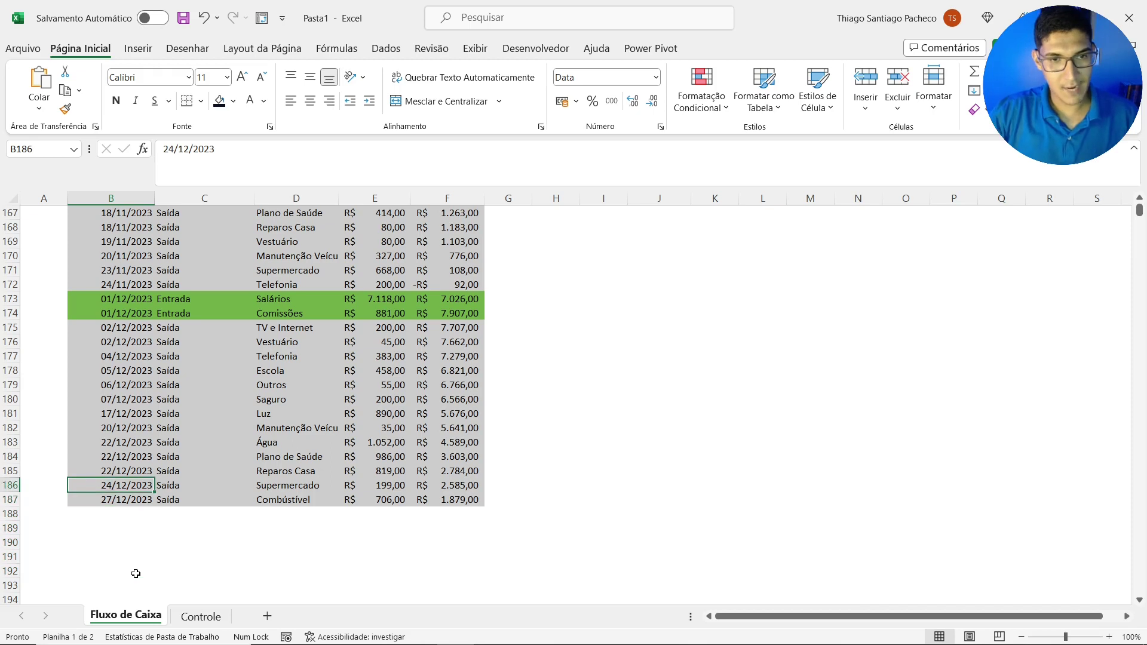
key(Right)
key(Right)
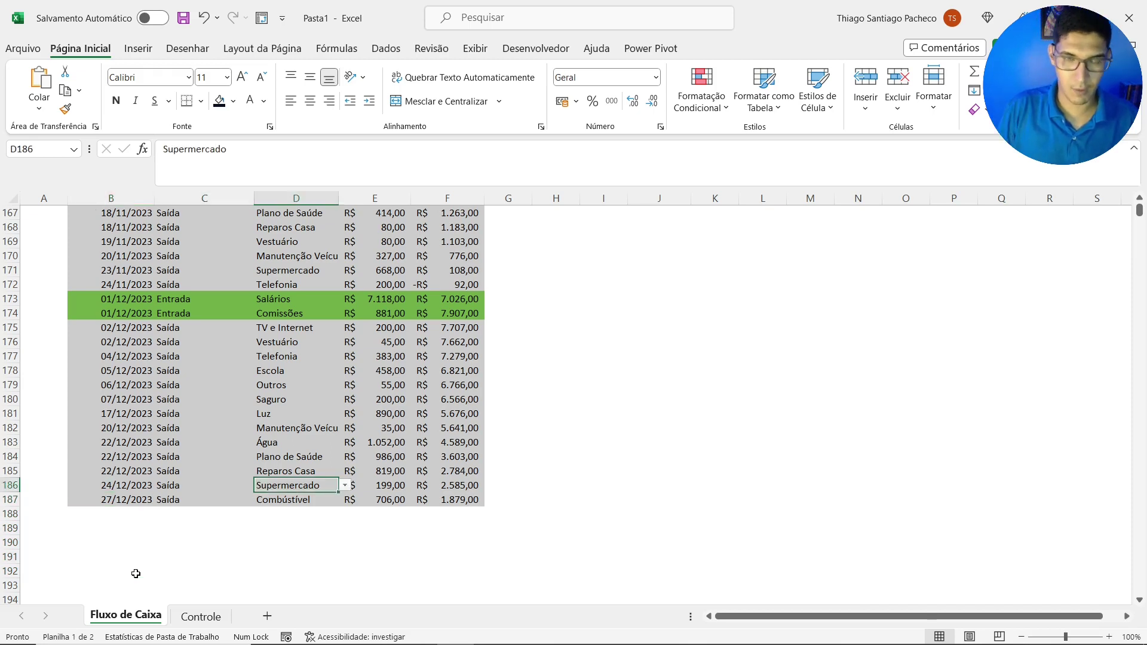
key(Down)
key(Down)
key(Left)
key(Left)
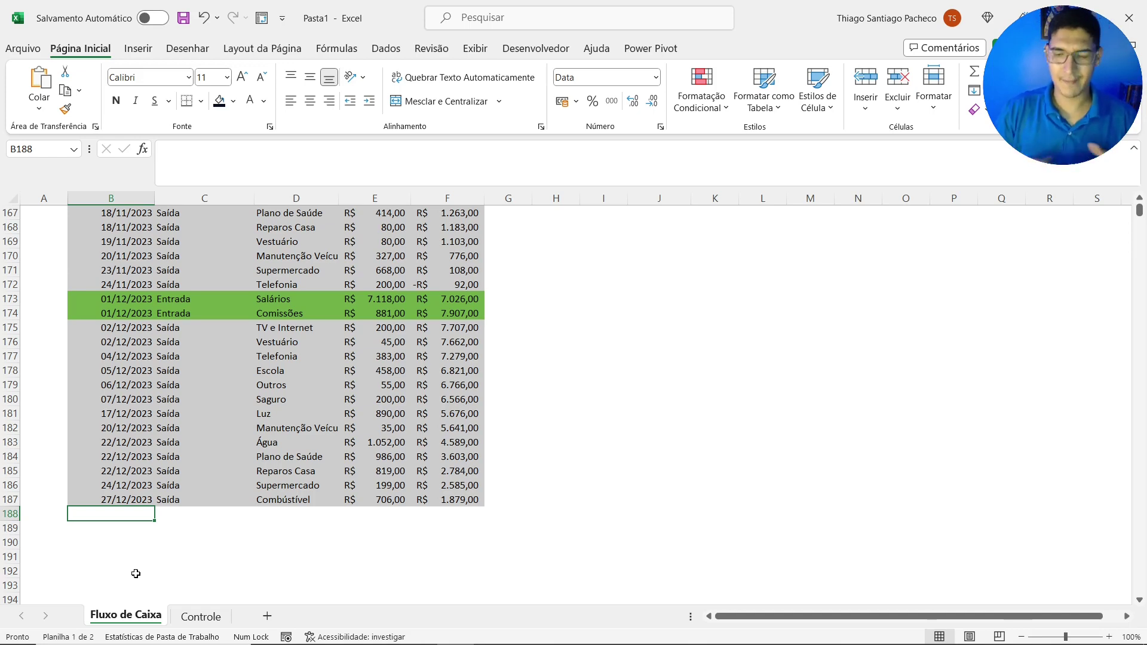
Center all the dates in the Data column, B8:B187
key(Up)
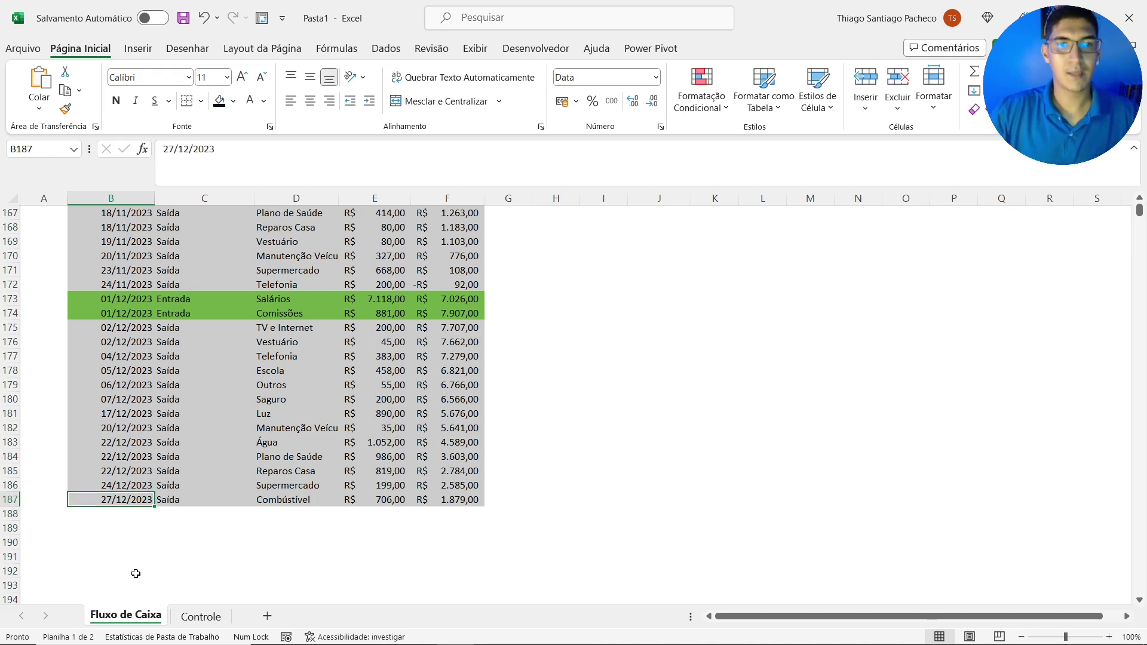
key(ctrl+shift+Up)
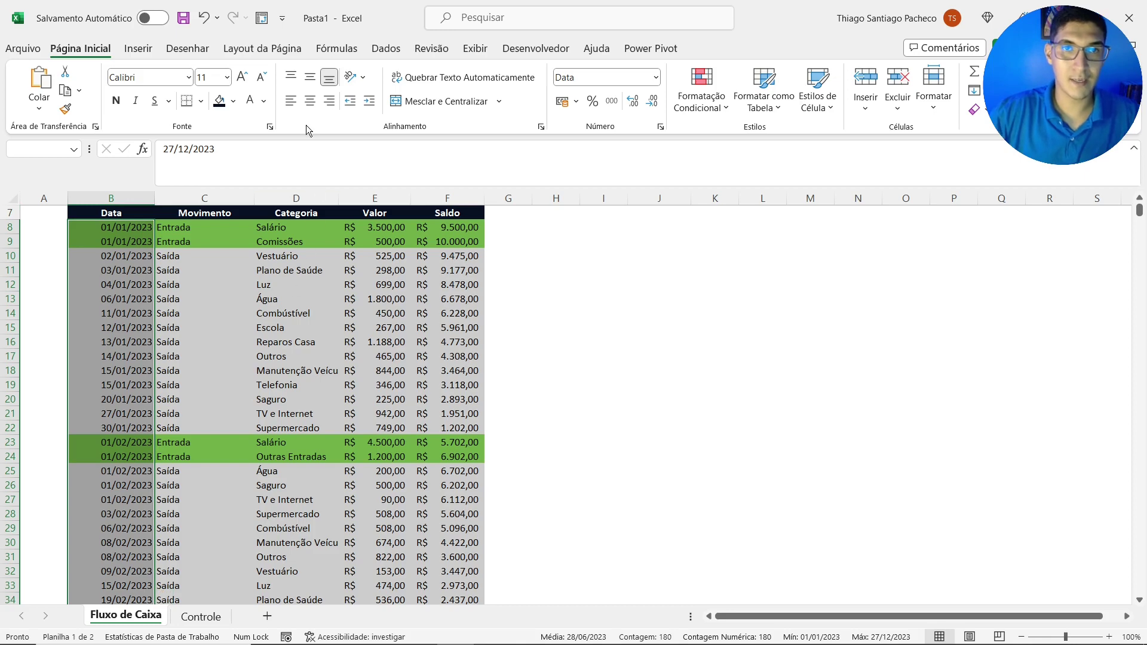
key(ctrl+BackSpace)
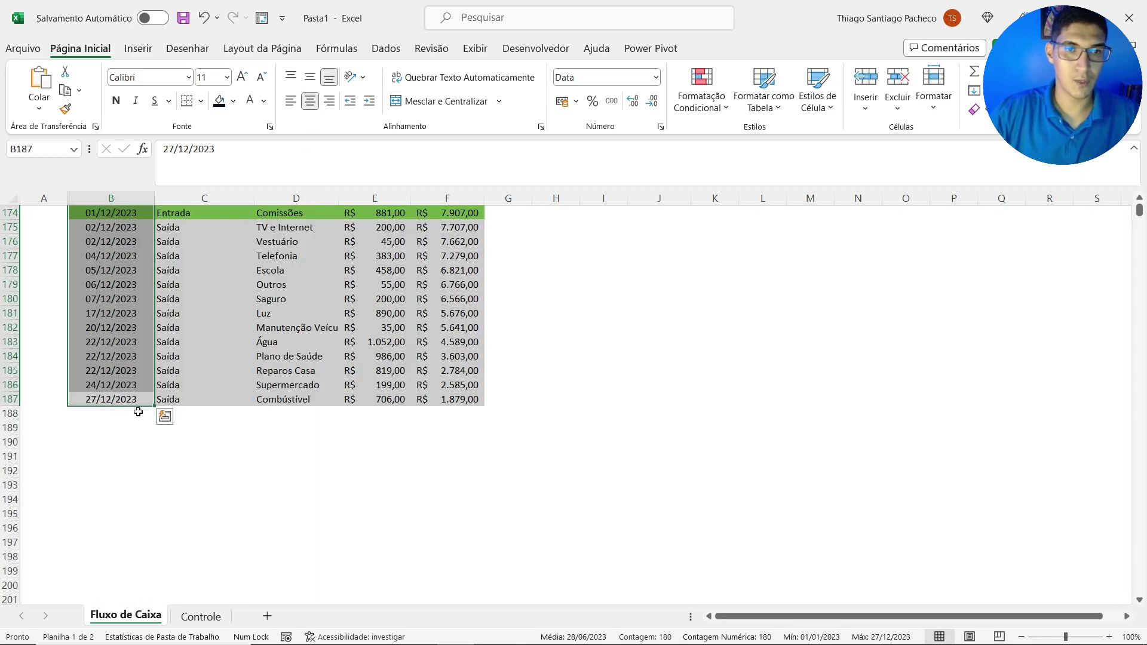
Format the range B7:F187, headers included, as an Excel table with the grey style from the third row of the medium styles
click(136, 413)
key(ctrl+Up)
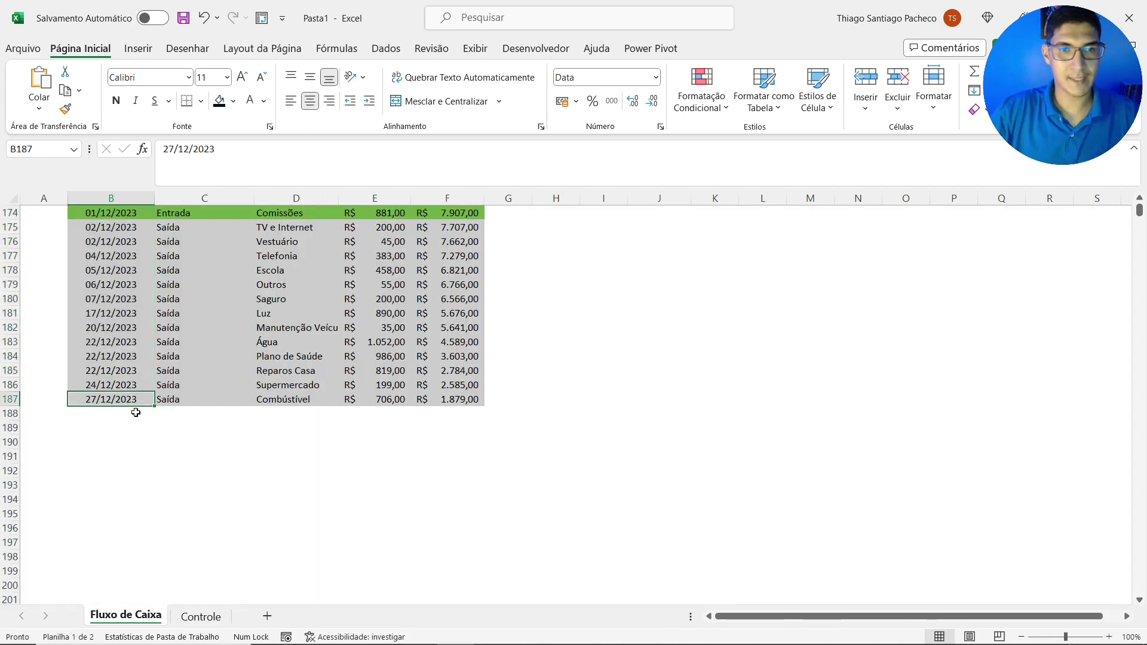
key(ctrl+Up)
key(Down)
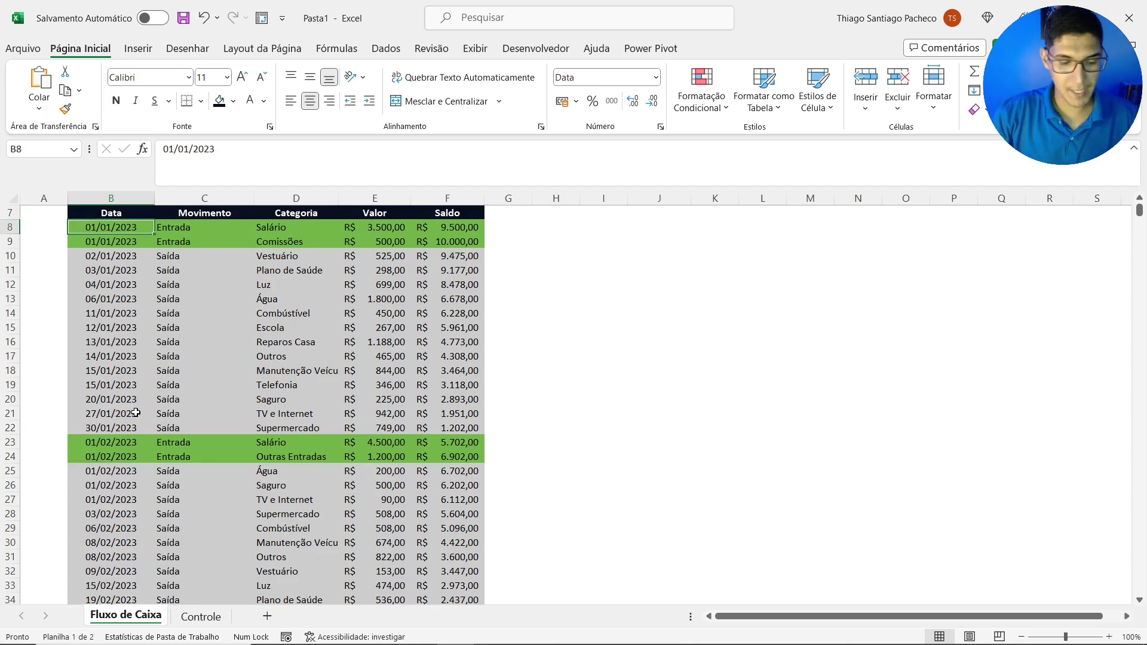
key(Up)
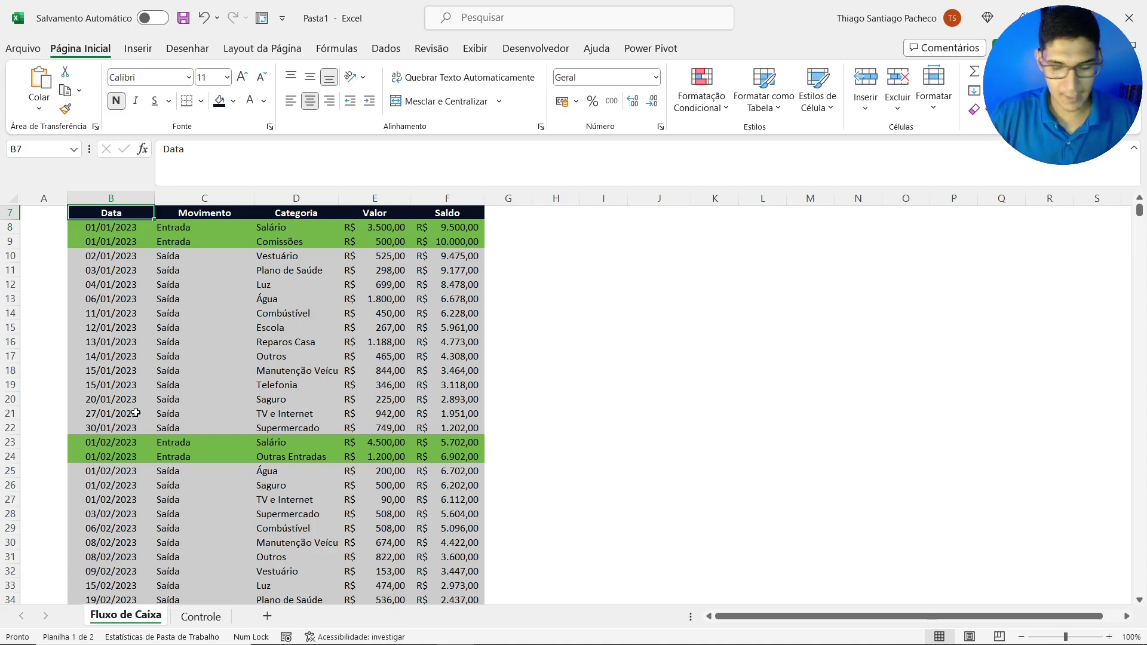
key(shift+Right)
key(shift+Right)
key(shift+Right)
key(shift+Right)
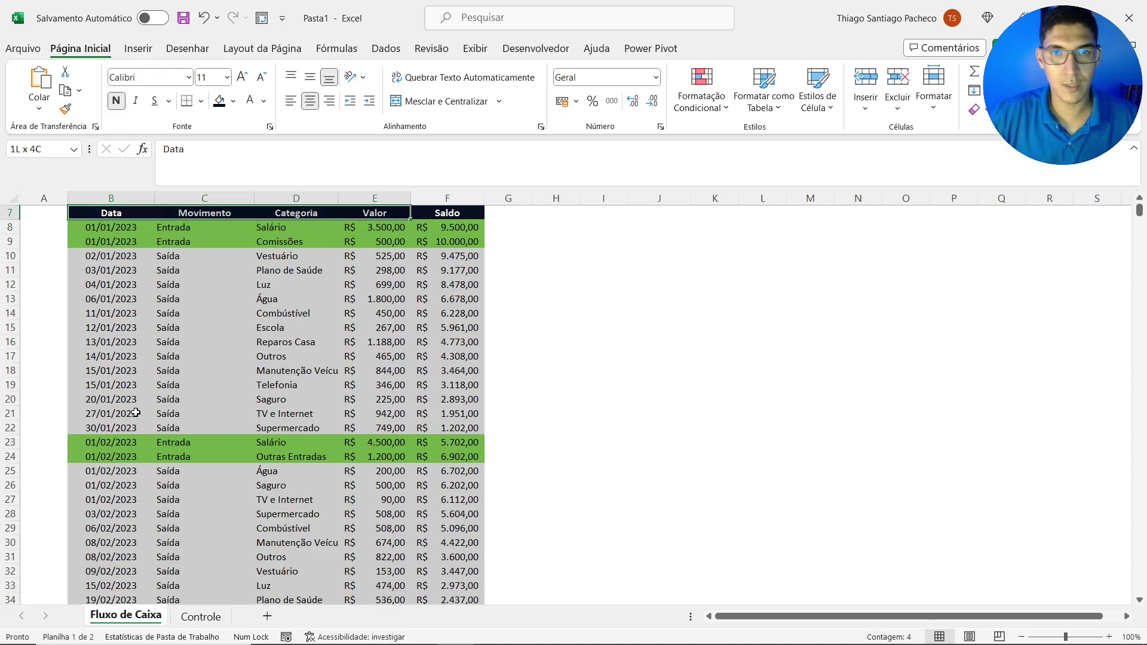
key(ctrl+shift+Down)
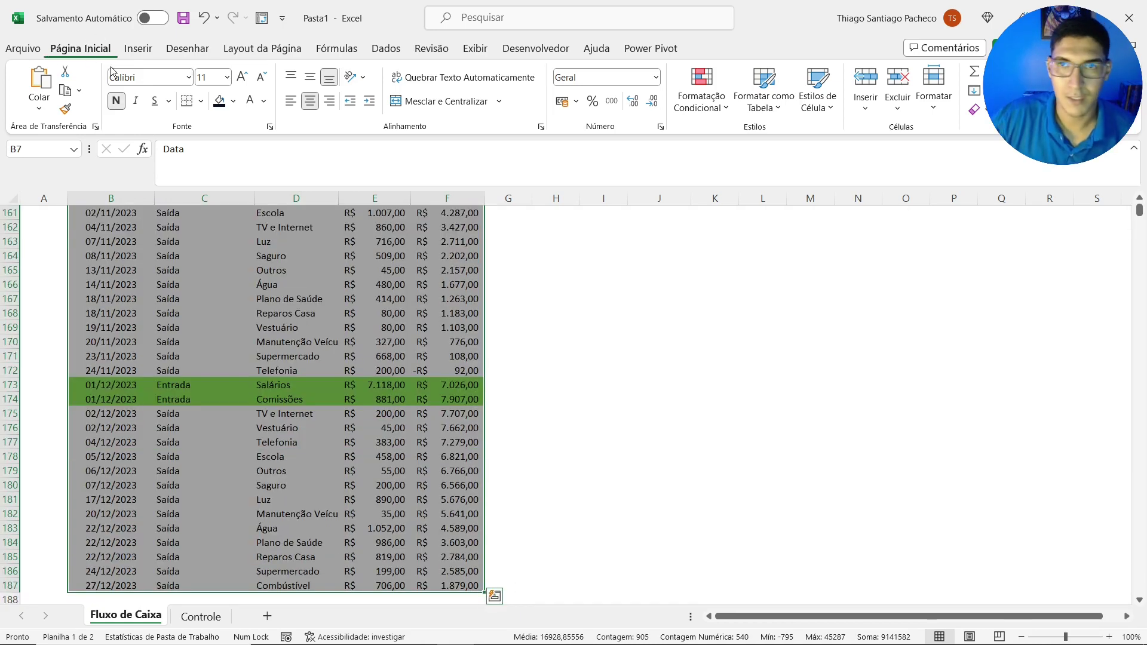
click(774, 111)
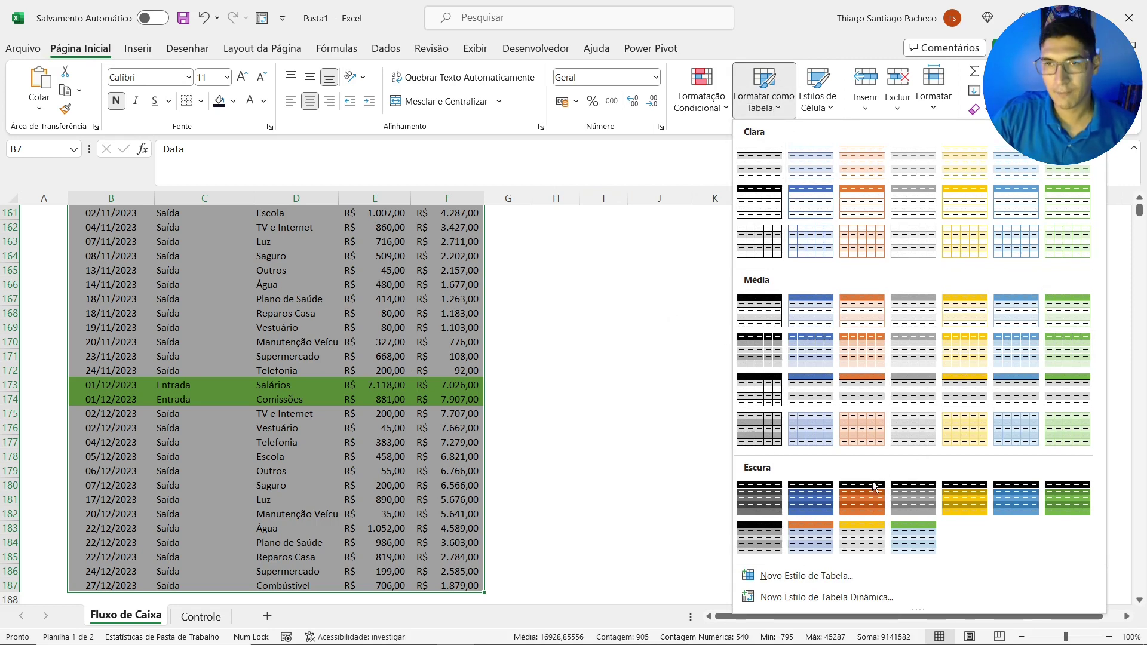
click(916, 397)
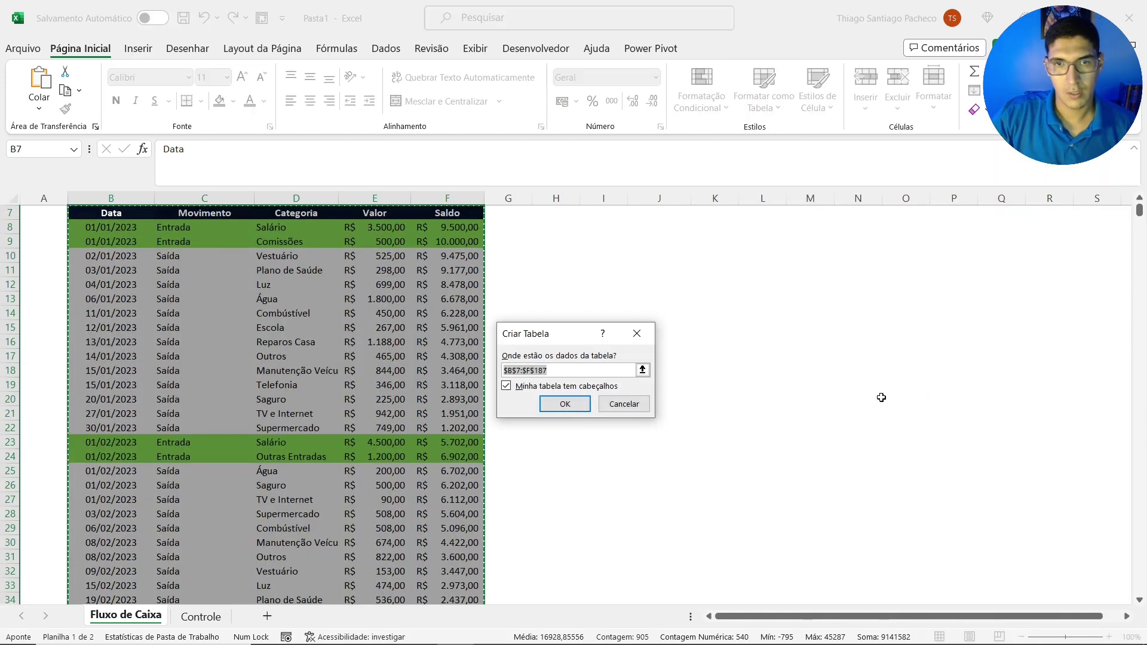
click(564, 404)
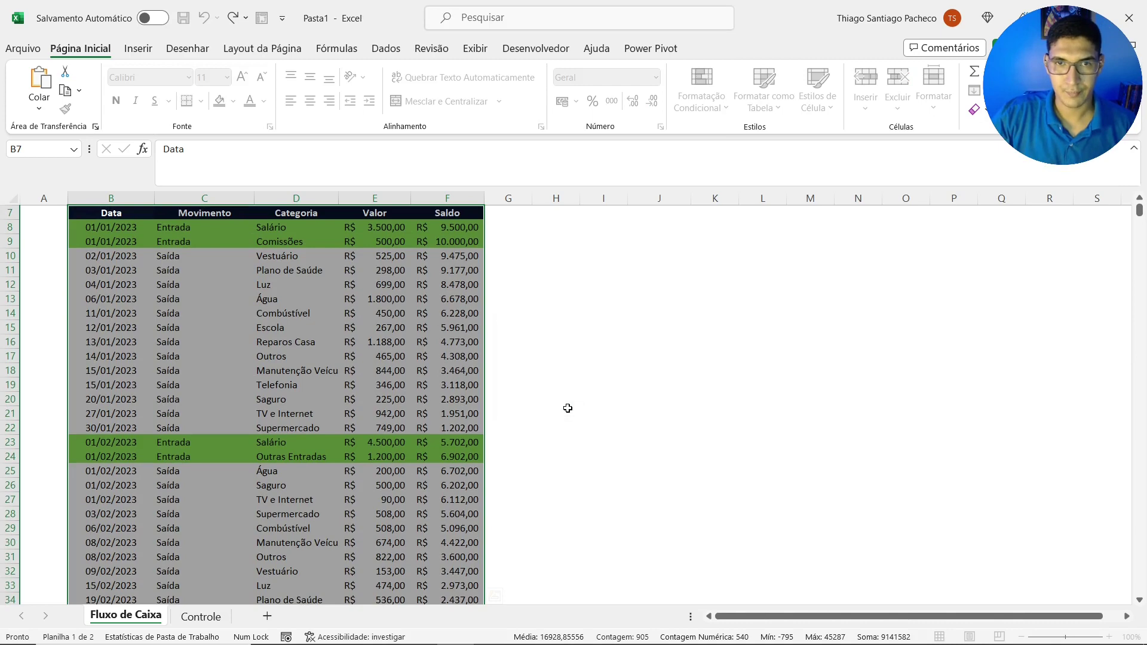
Add a new entry directly below the table's last row with the date 30/12/2023 in B188
click(118, 343)
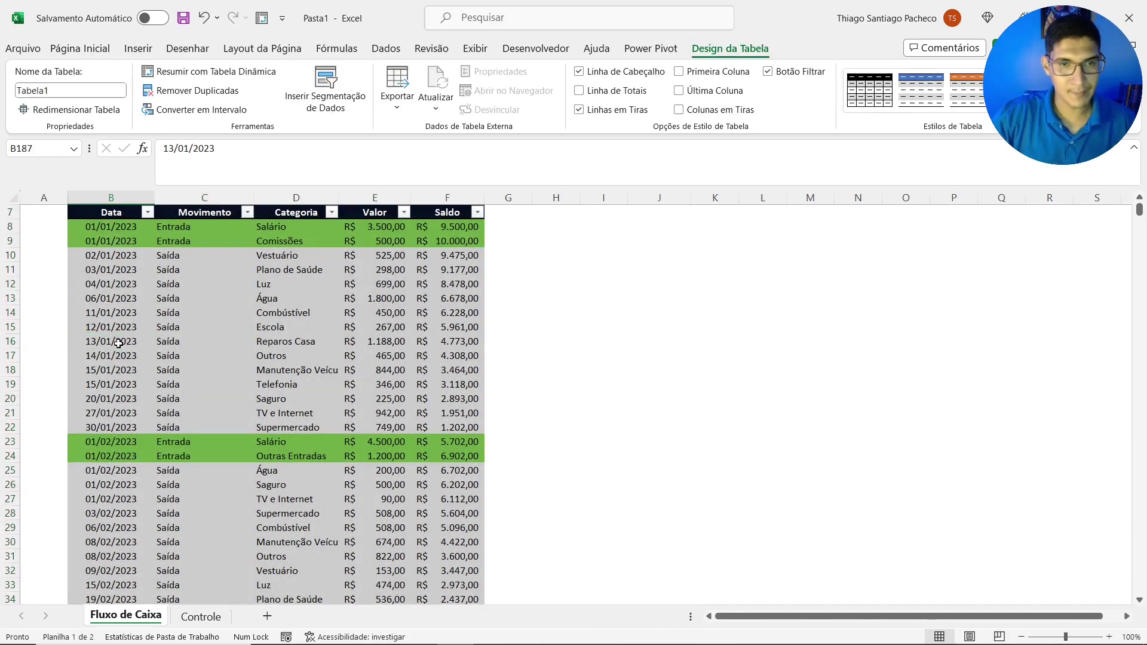
key(ctrl+Down)
key(Down)
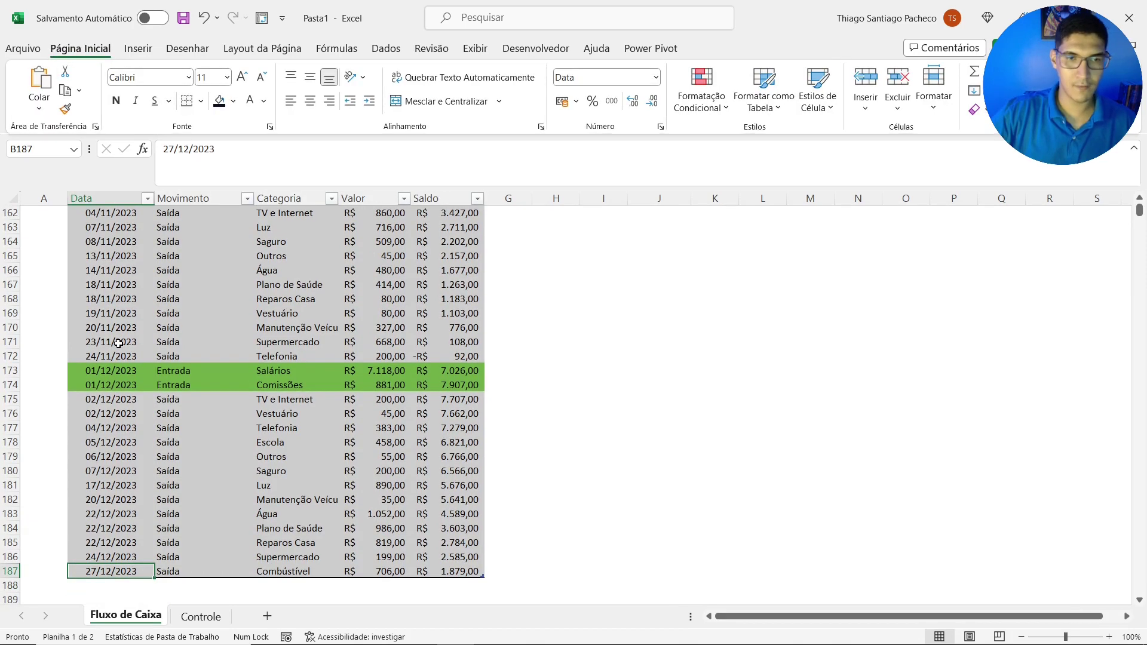
text(30)
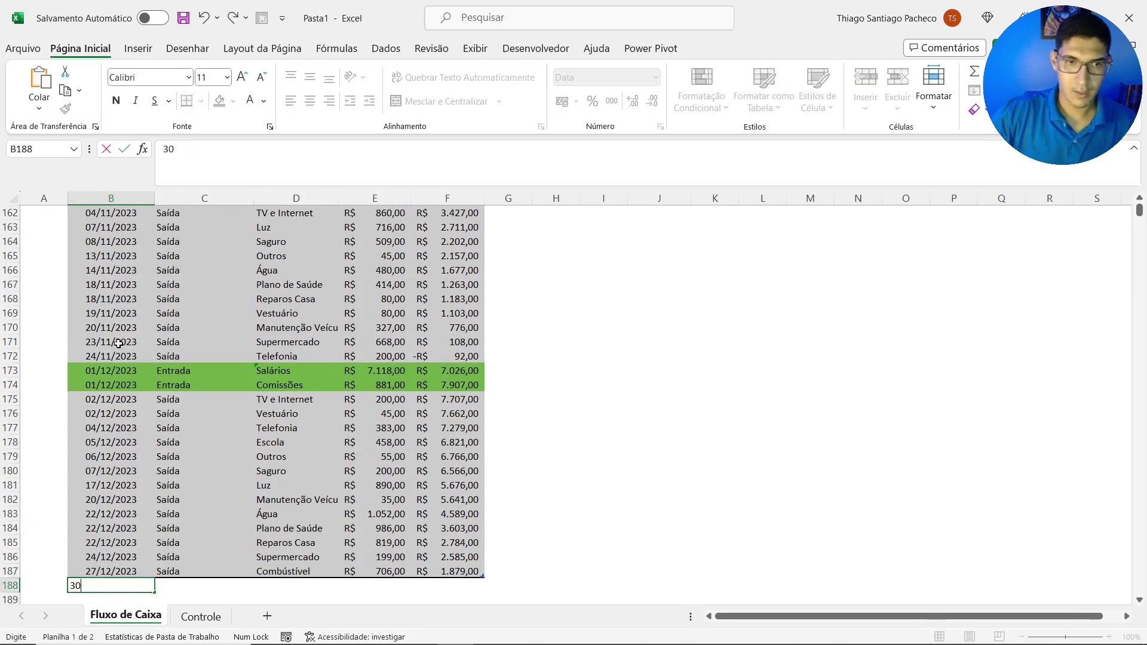
text(/12/2013)
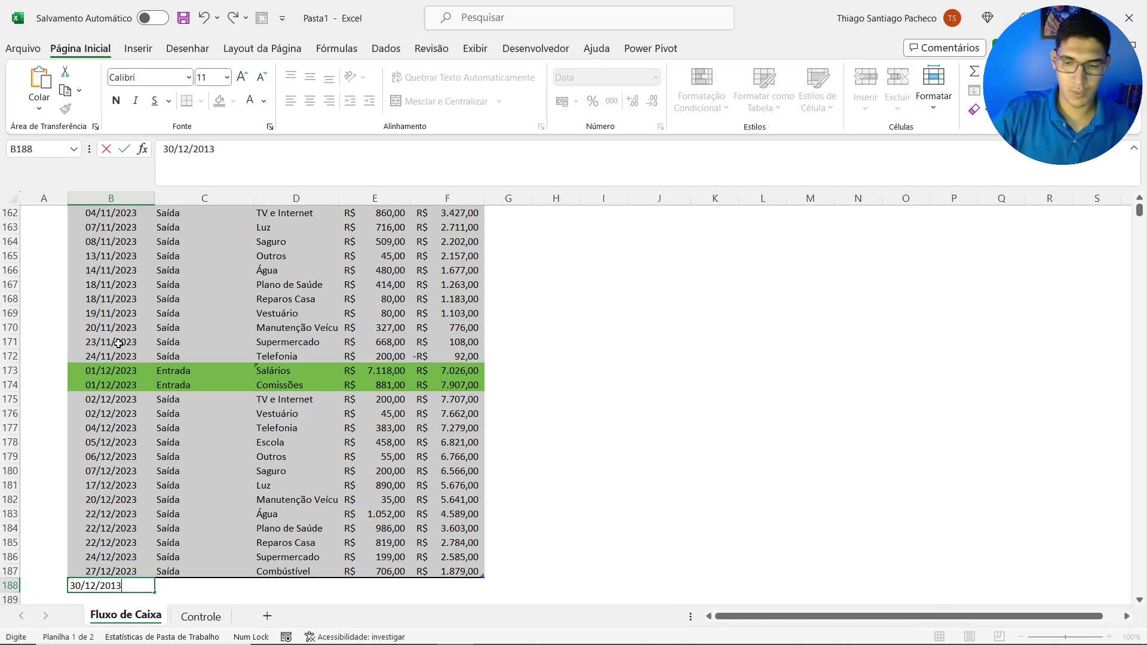
key(BackSpace)
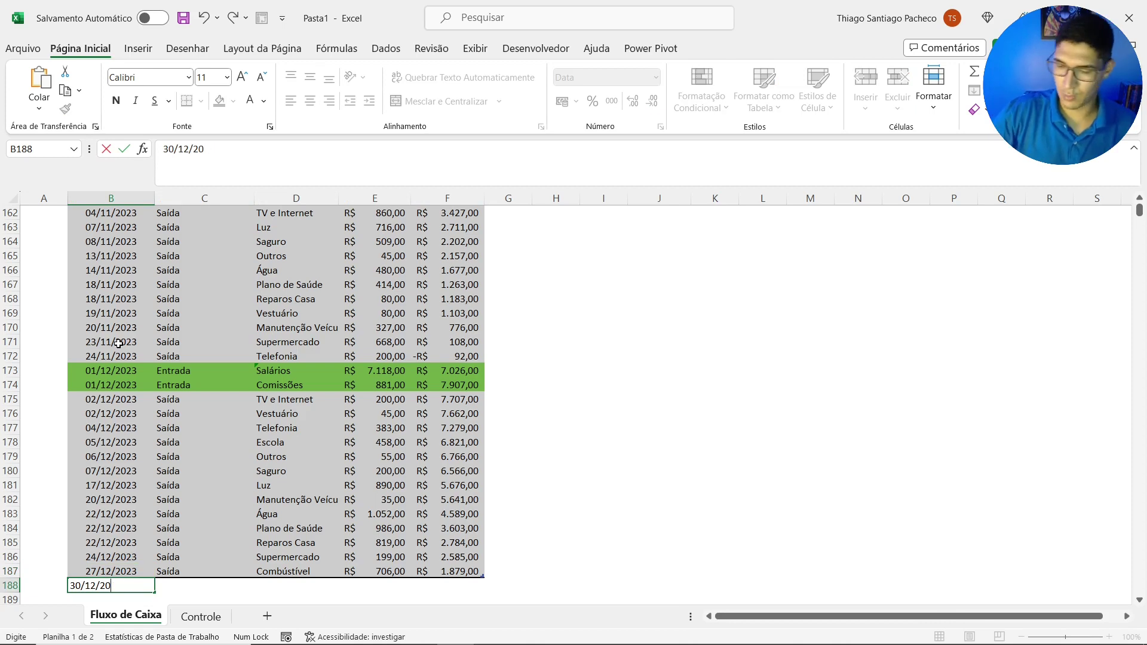
text(23)
key(Tab)
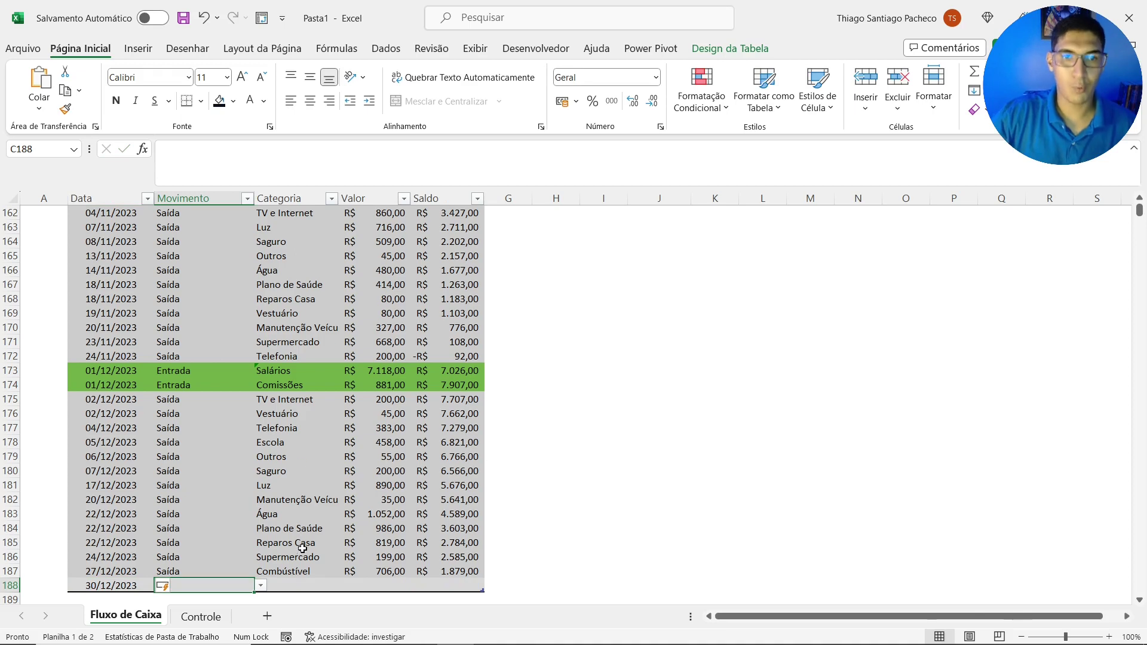
Choose Entrada as the Movimento and Comissões as the Categoria for the new entry in row 188
click(260, 588)
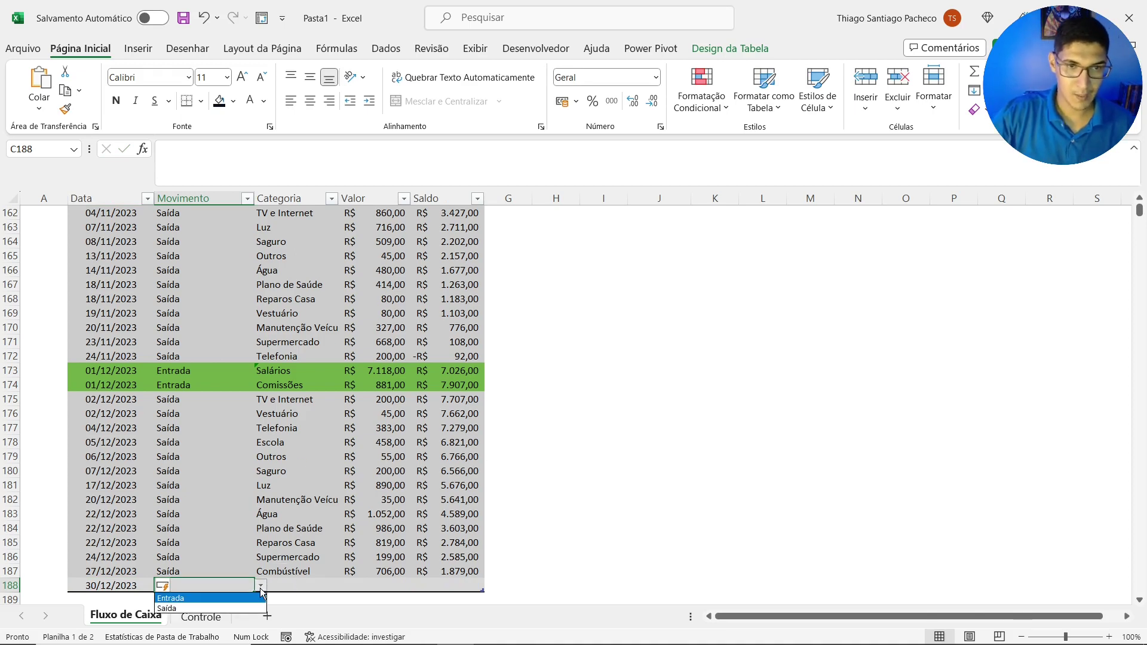
click(176, 598)
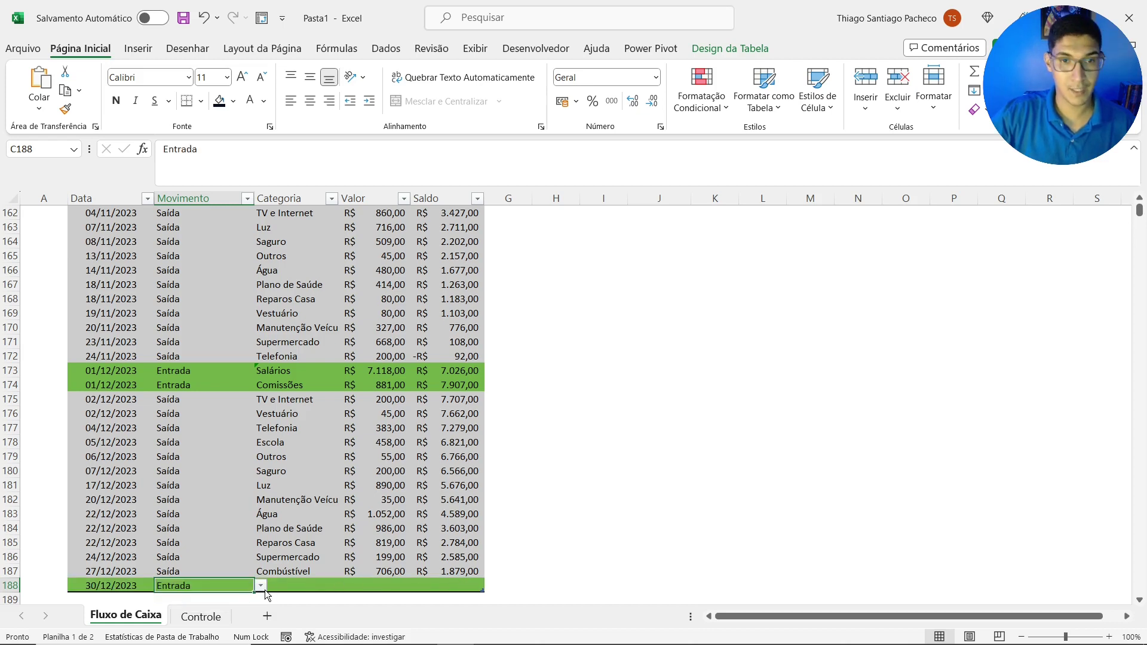
click(290, 585)
click(344, 586)
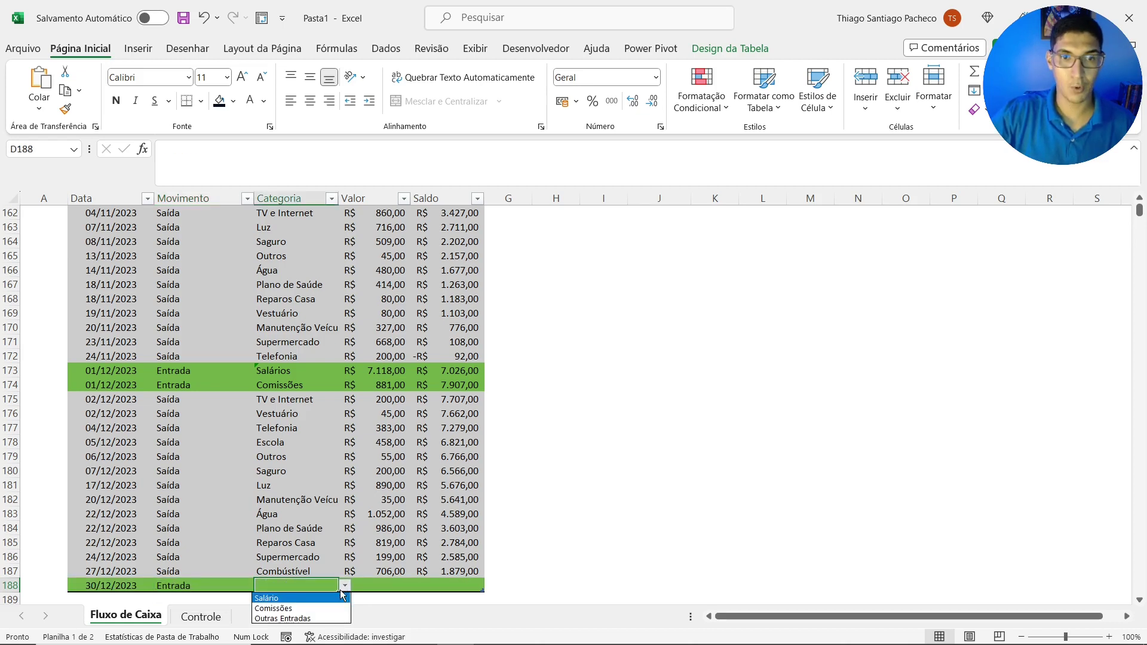
click(310, 608)
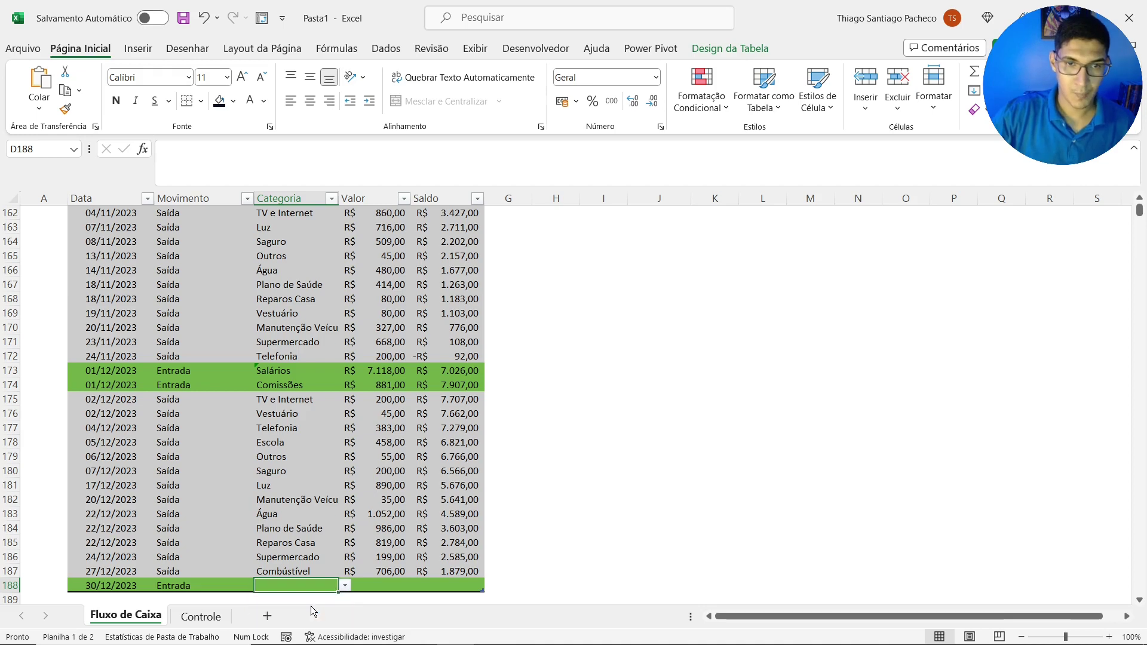
Enter 2000 as the Valor in E188 and fill the Saldo down from F187 into F188
click(373, 586)
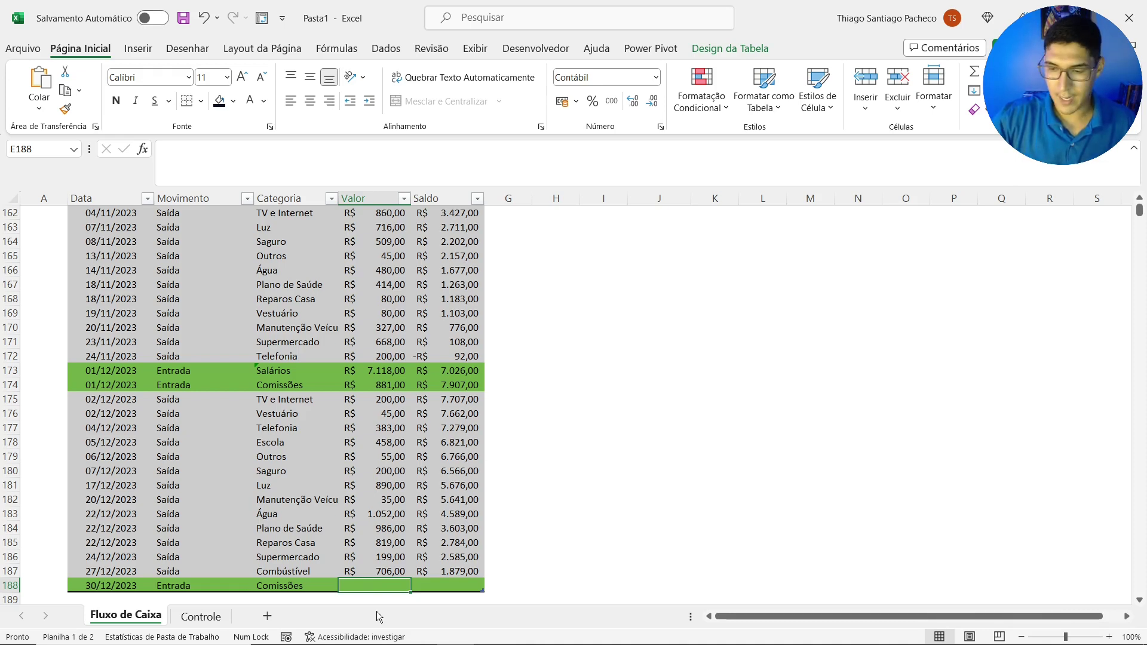
text(2000)
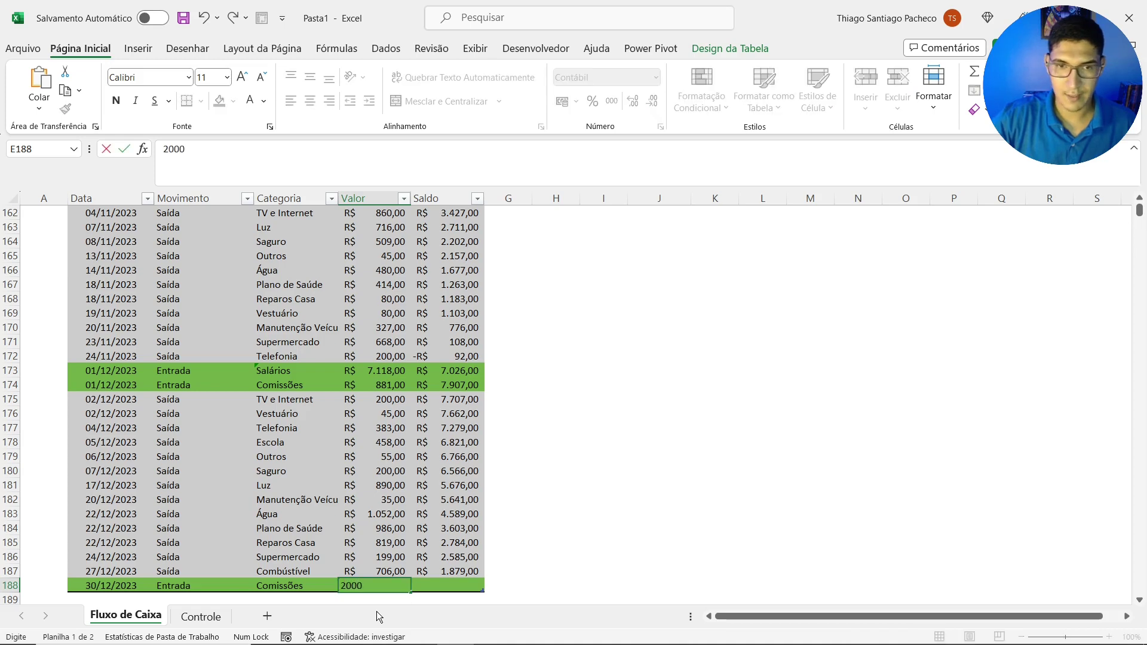
key(Tab)
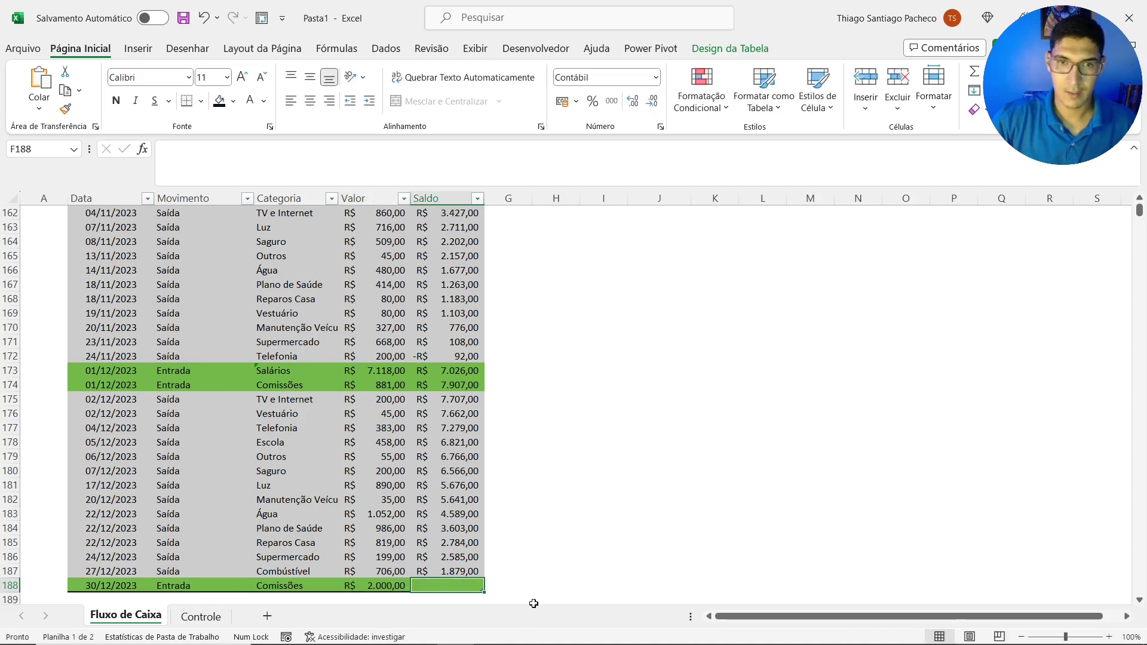
click(476, 571)
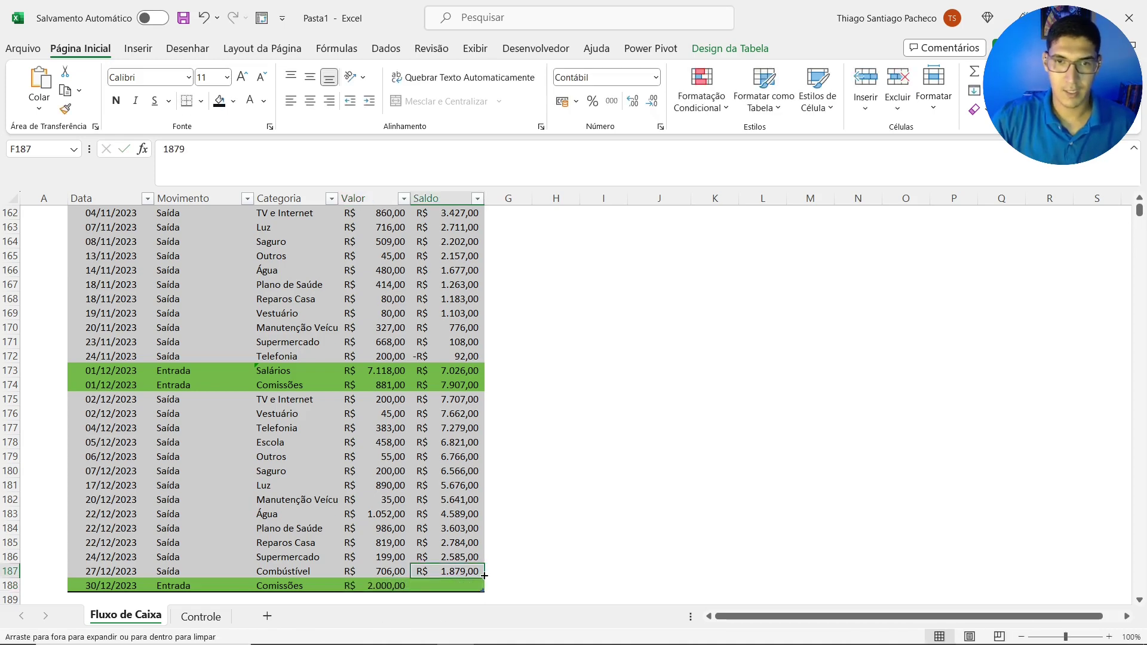
double_click(485, 578)
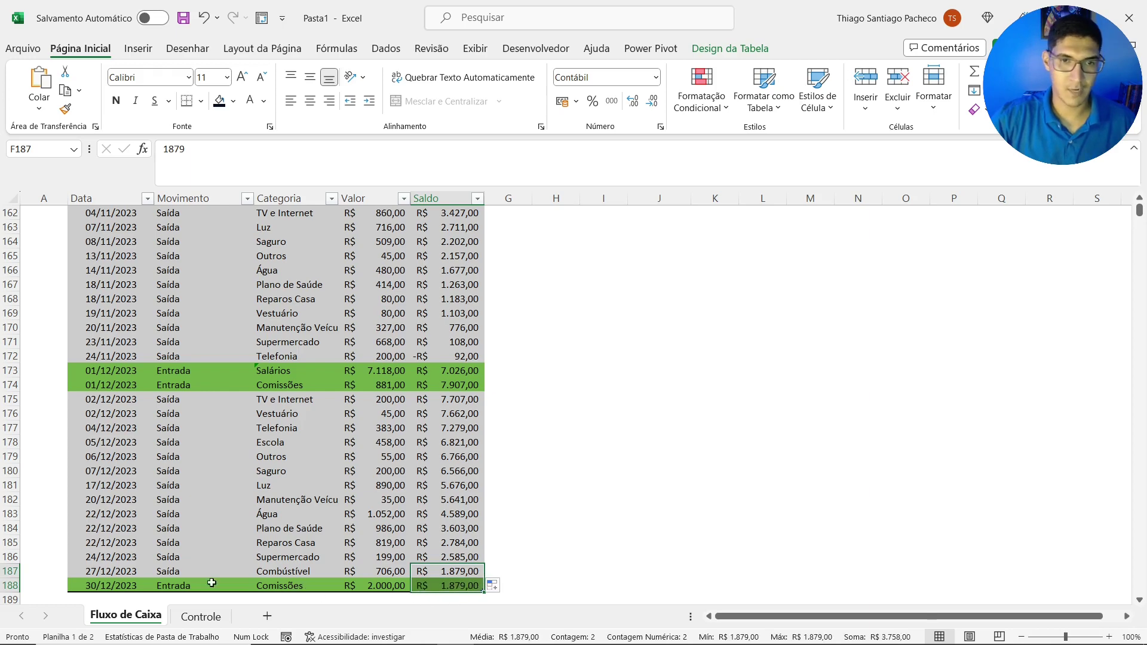
Check the end of the table around row 188 and return to the Data header in B7 and the sheet title
click(126, 594)
scroll(134, 559, down, 1)
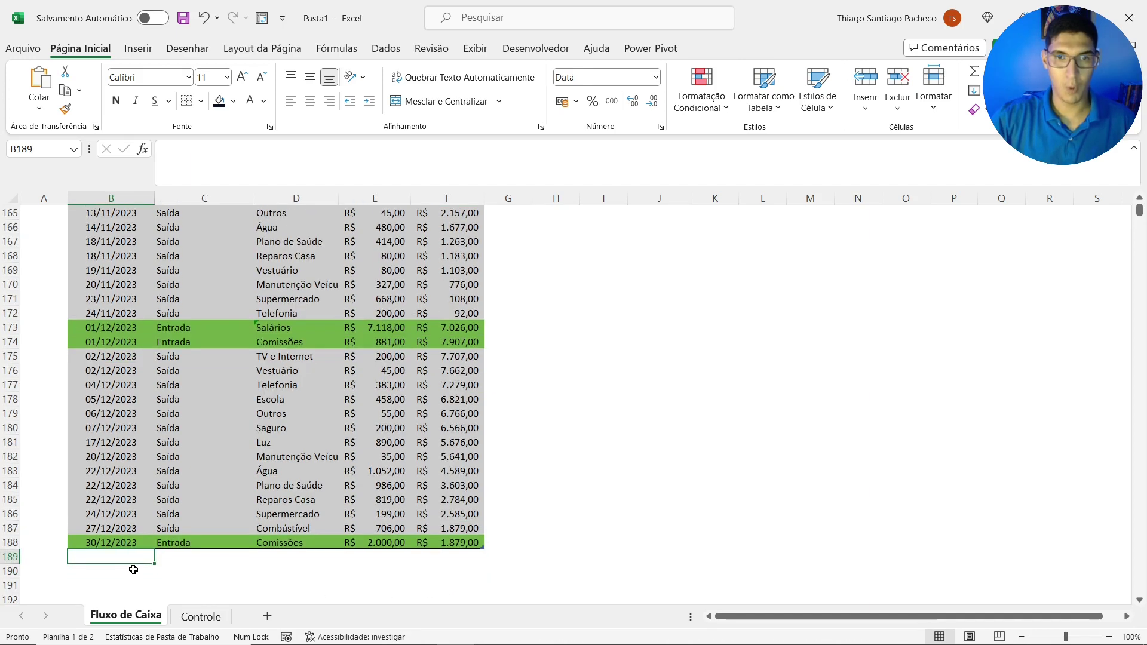
scroll(135, 565, up, 1)
scroll(135, 566, up, 10)
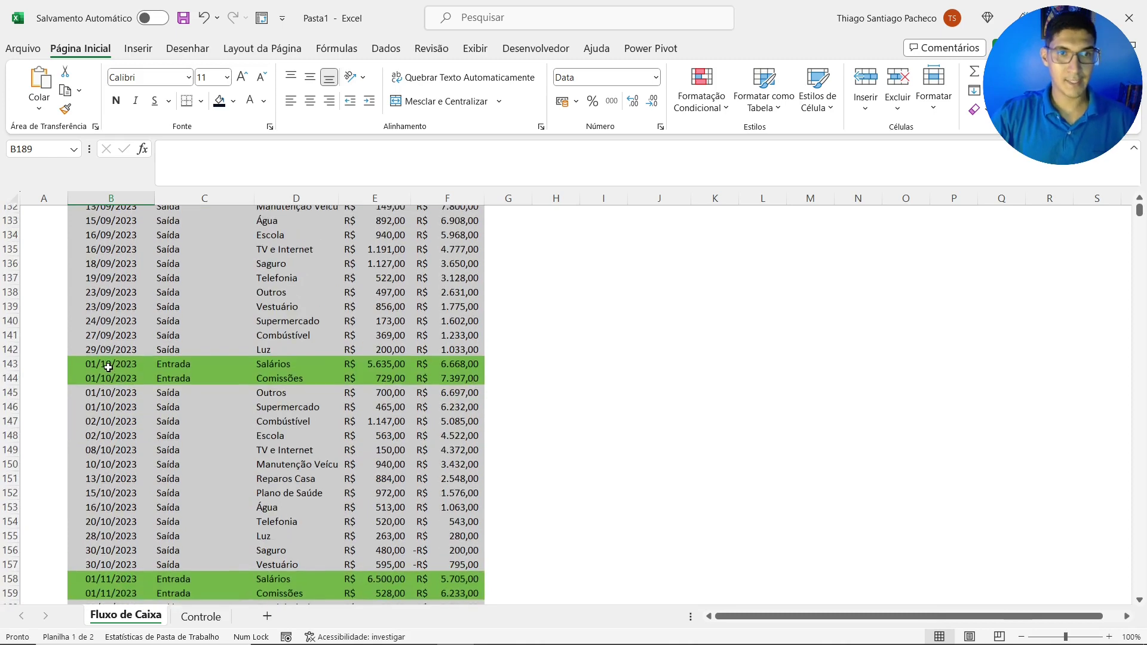
click(108, 368)
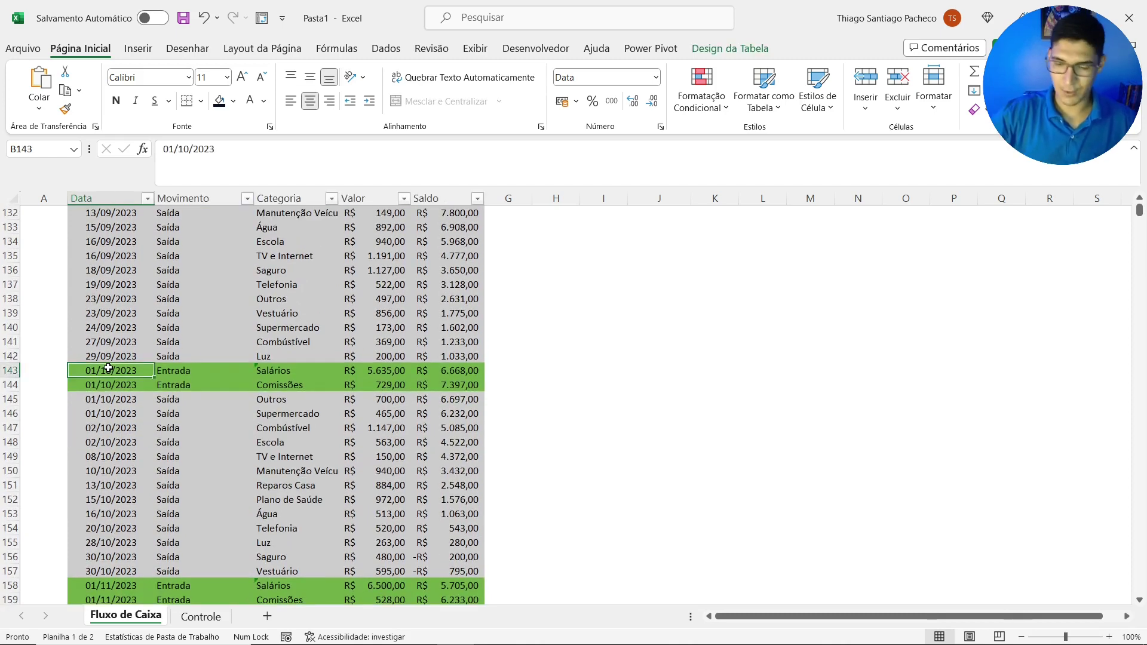
key(ctrl+Up)
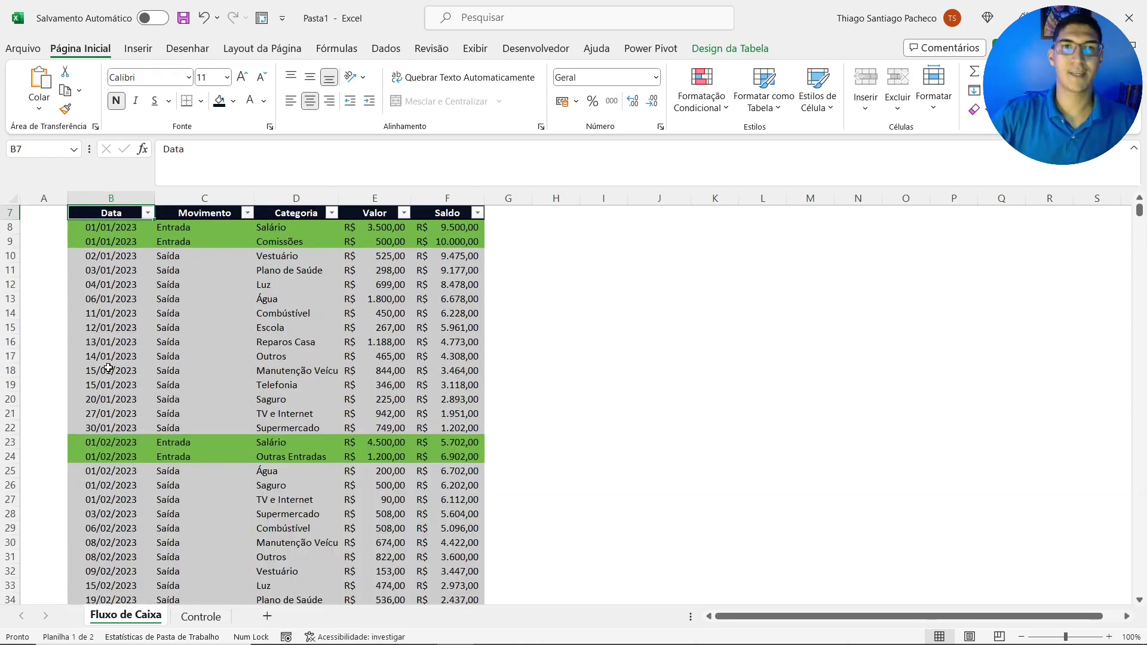
scroll(108, 368, up, 2)
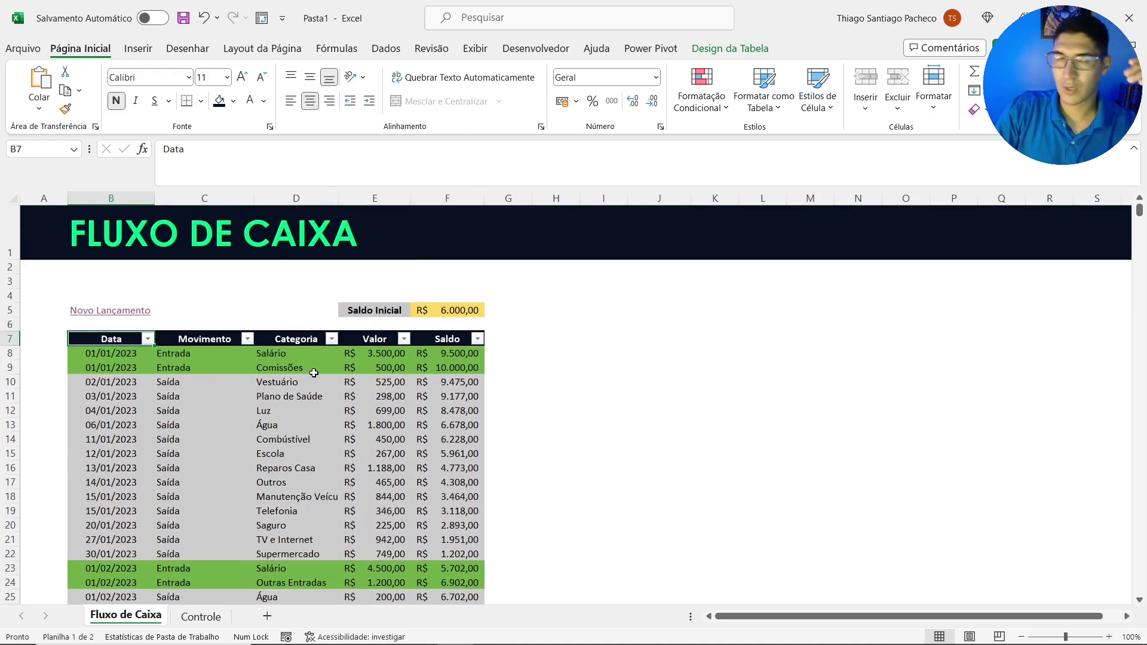